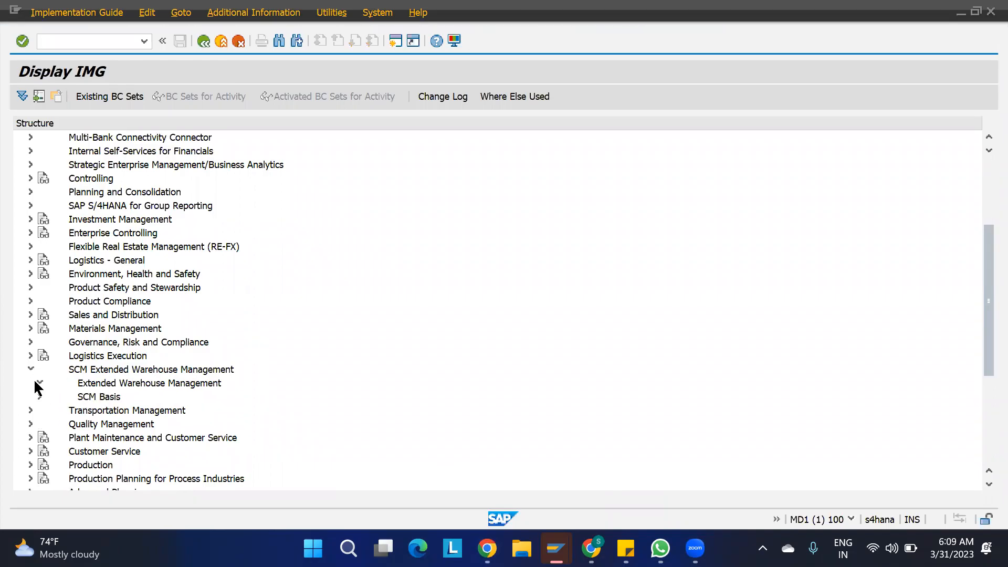
# - Open Define Storage Type under EWM Master Data and position the list at warehouse 1100
pyautogui.click(39, 382)
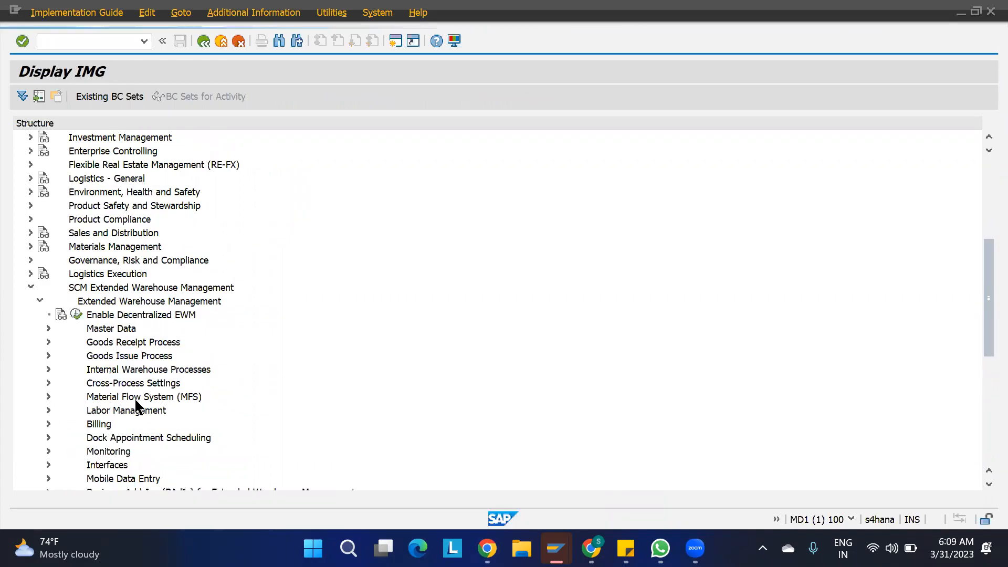
pyautogui.click(49, 328)
pyautogui.click(85, 315)
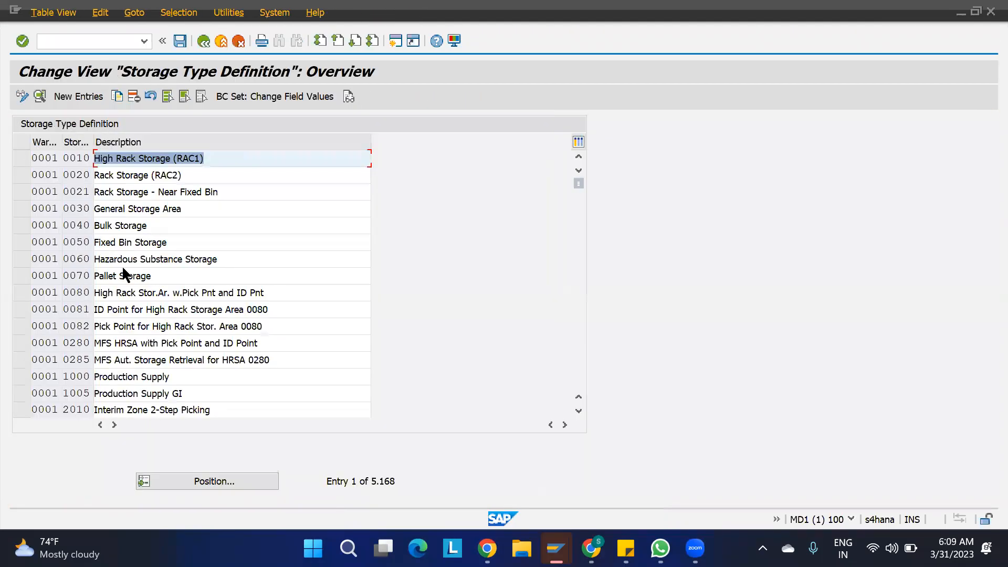
pyautogui.click(217, 483)
pyautogui.write('1100')
pyautogui.press('Return')
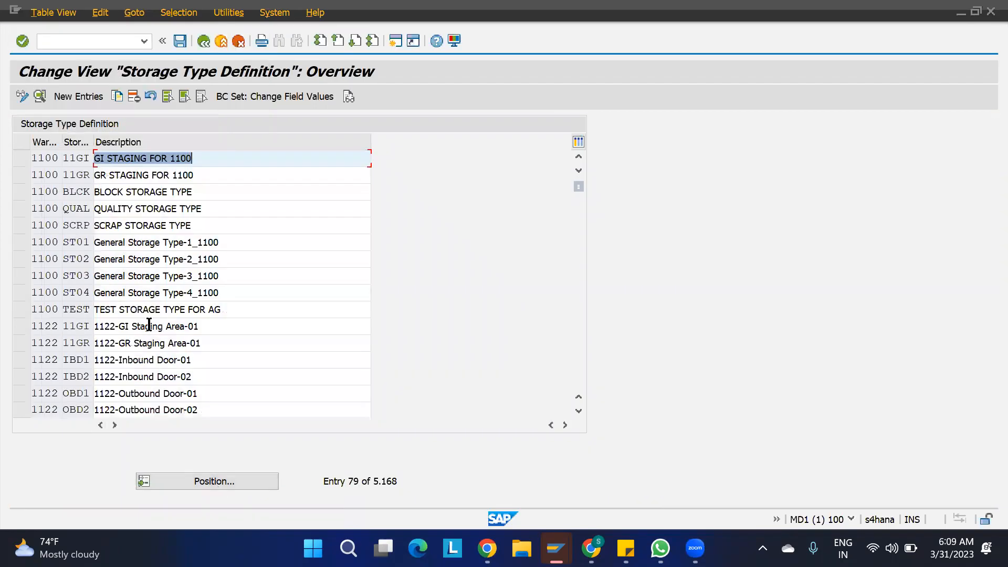
# - Open ST01's details, enter putaway rule 2 and list the options, then switch to Easy Access
pyautogui.doubleClick(76, 238)
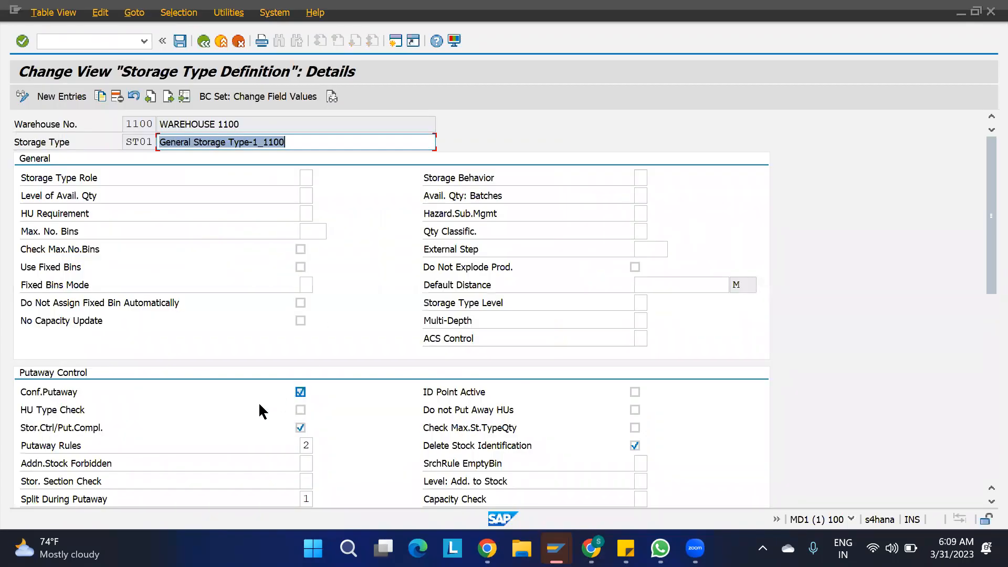
pyautogui.scroll(-1, 251, 401)
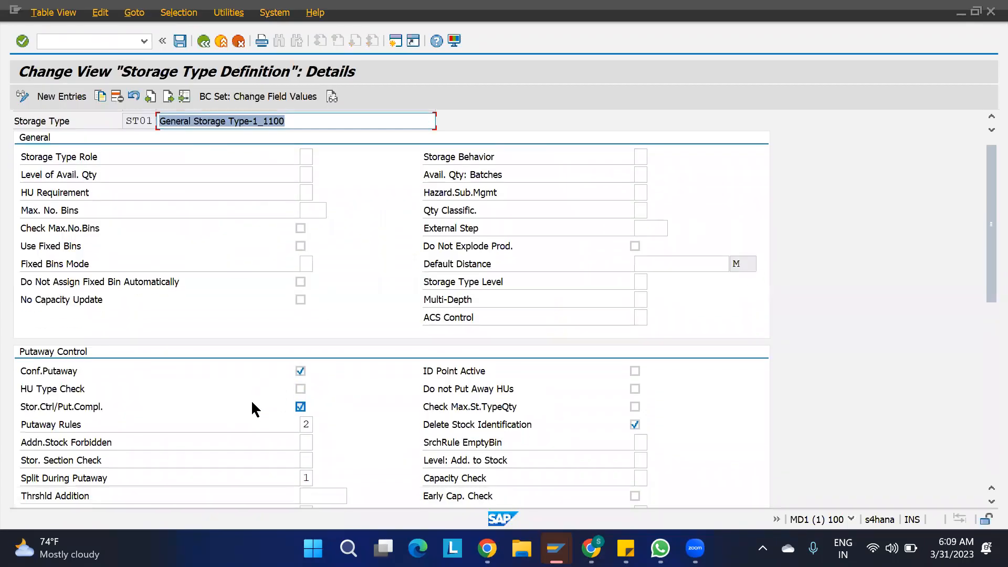
pyautogui.click(307, 423)
pyautogui.write('2')
pyautogui.press('Return')
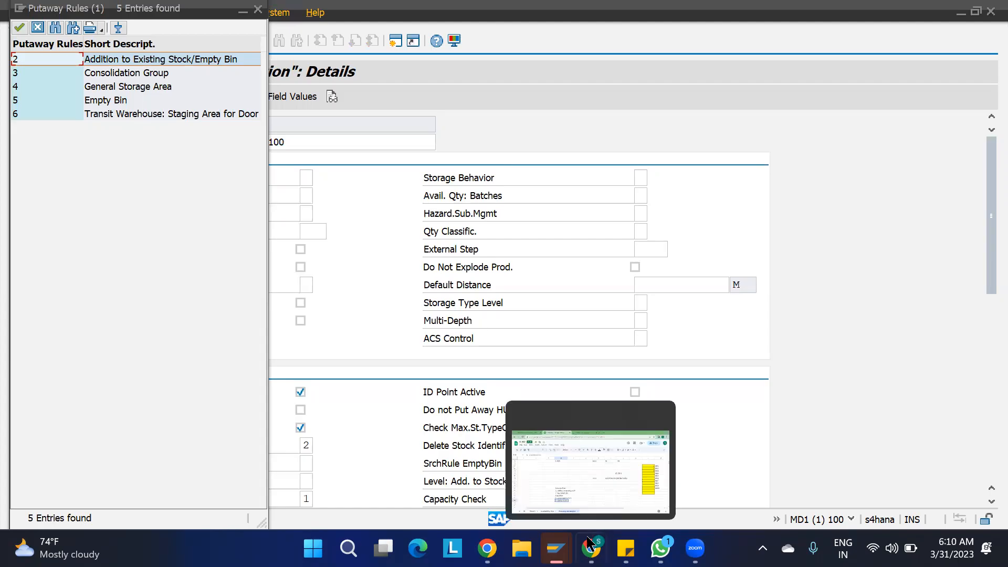
pyautogui.moveTo(556, 548)
pyautogui.click(650, 466)
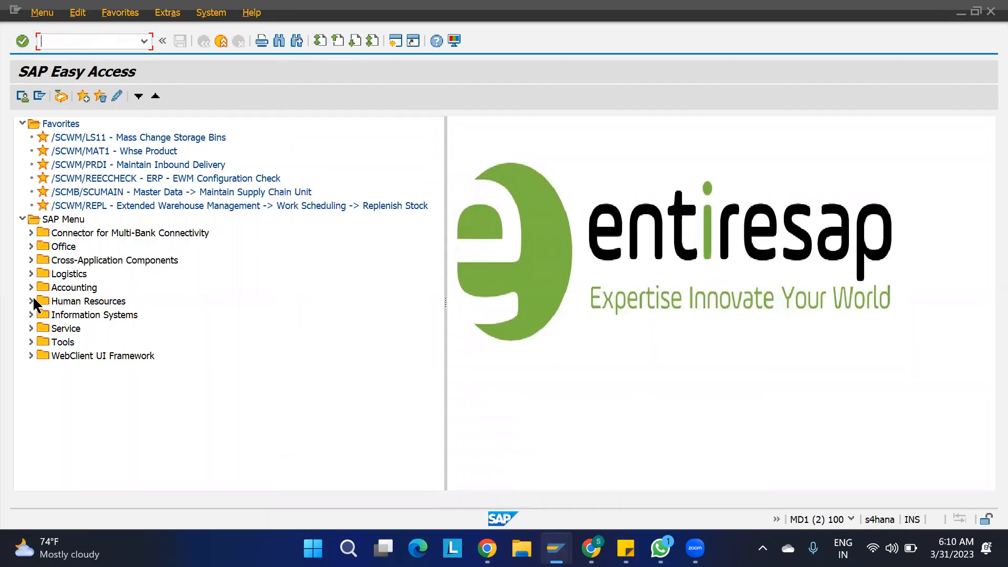
# - Expand Logistics down to Extended Warehouse Management and browse its Settings folder
pyautogui.click(30, 273)
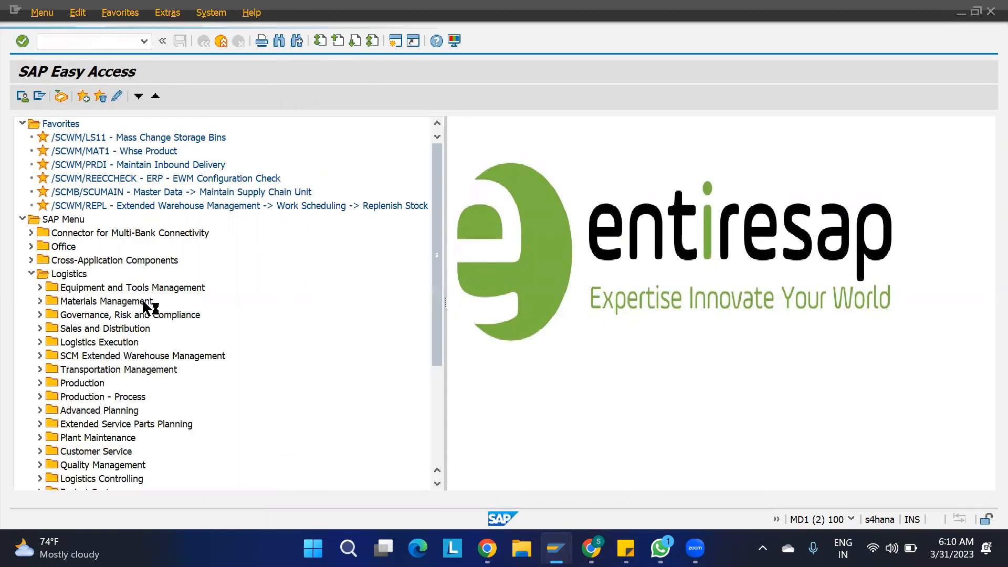
pyautogui.click(40, 356)
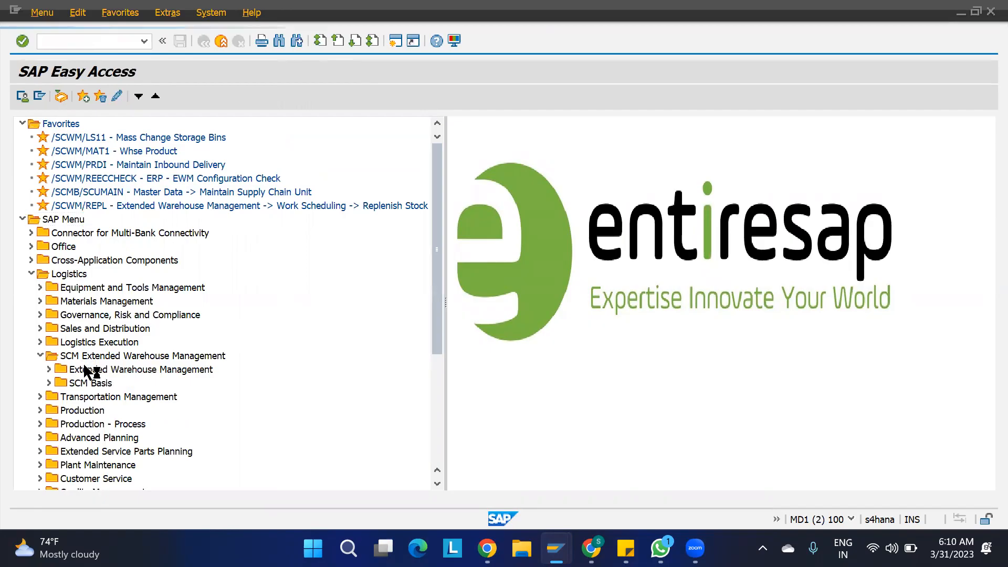
pyautogui.click(48, 369)
pyautogui.scroll(-5, 149, 412)
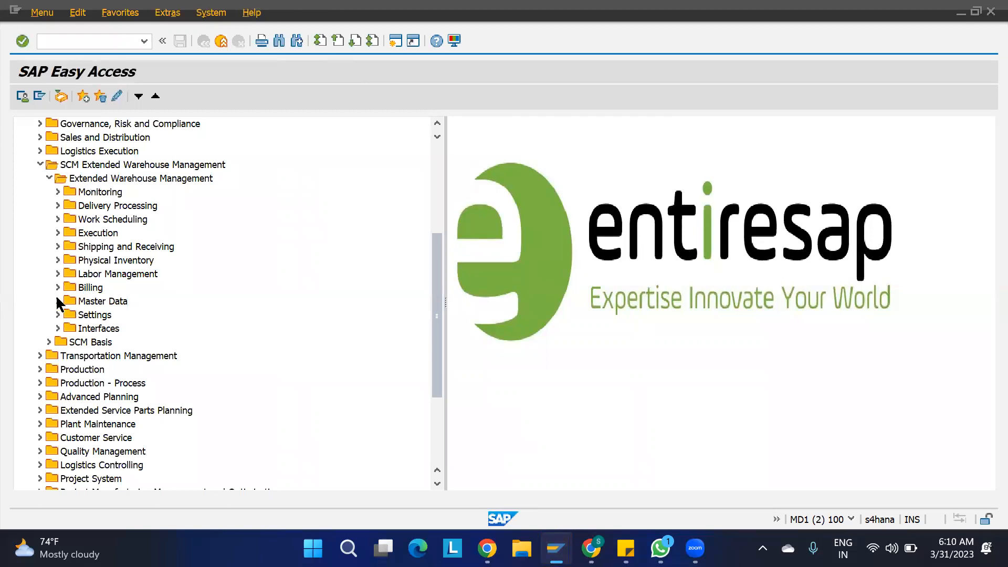
pyautogui.click(58, 315)
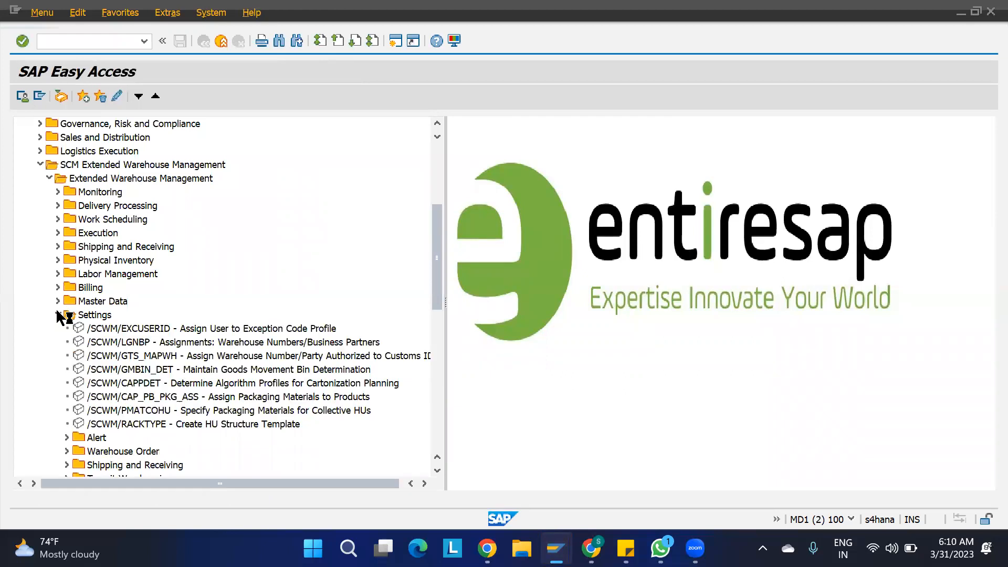
pyautogui.scroll(-2, 97, 369)
pyautogui.scroll(-6, 97, 347)
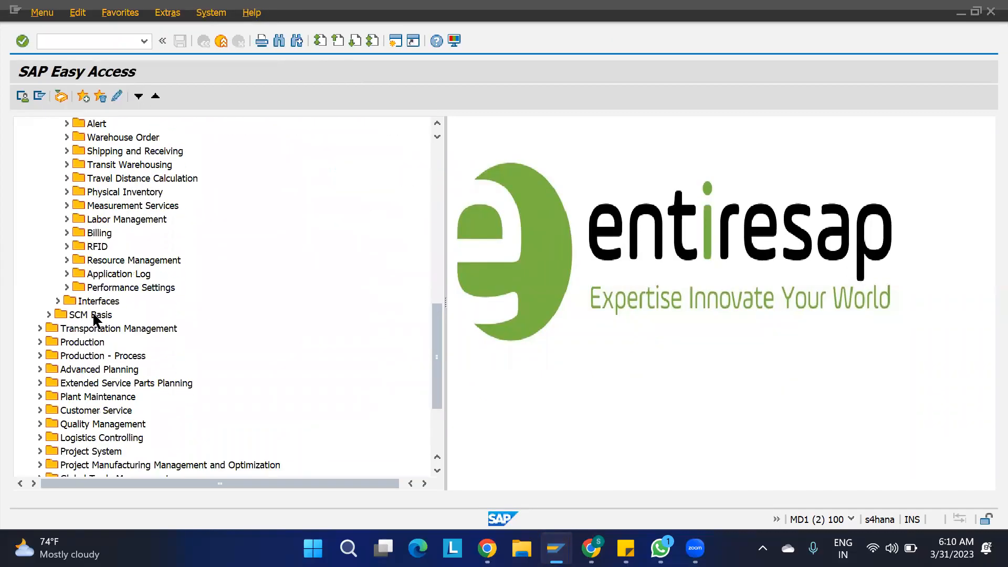
pyautogui.scroll(4, 94, 317)
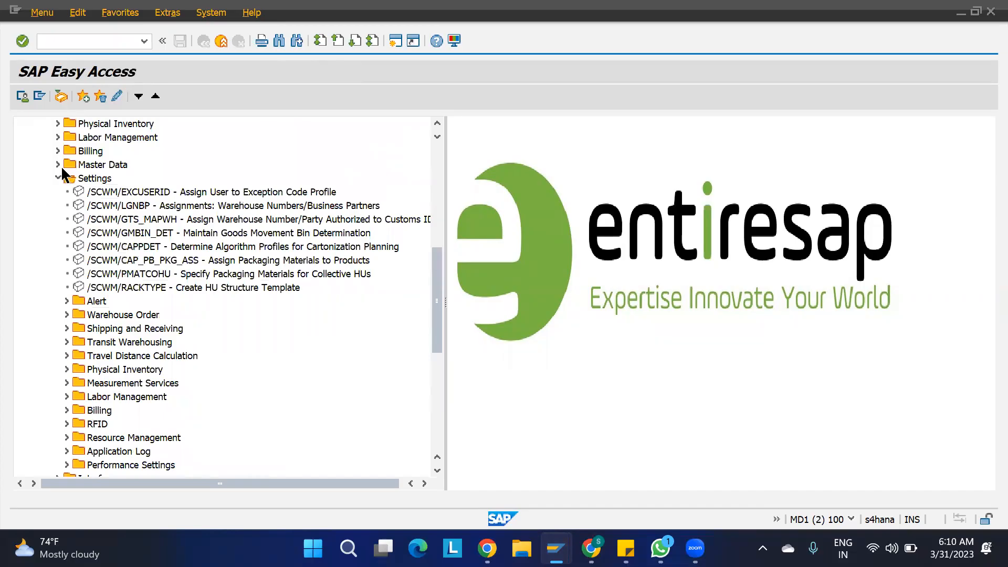
pyautogui.click(58, 178)
# - Expand Interfaces > Data Upload and select Stock Data Transfer (/SCWM/ISU)
pyautogui.click(58, 193)
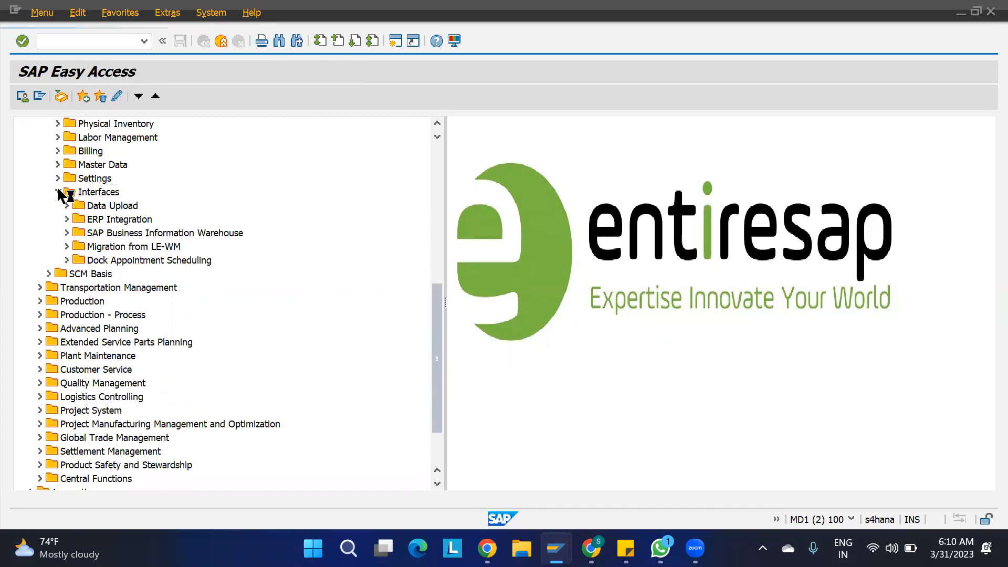
pyautogui.click(66, 206)
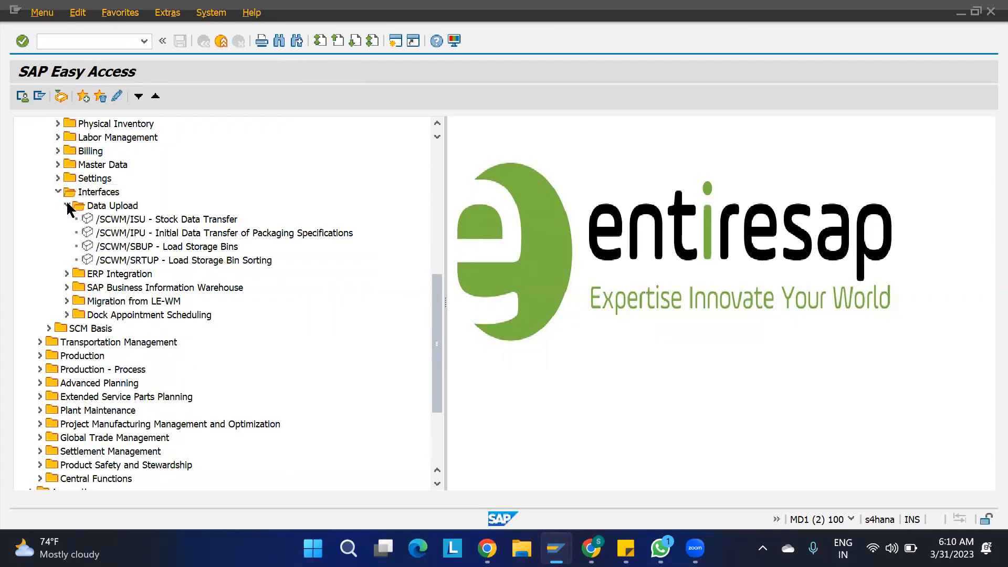
pyautogui.click(136, 220)
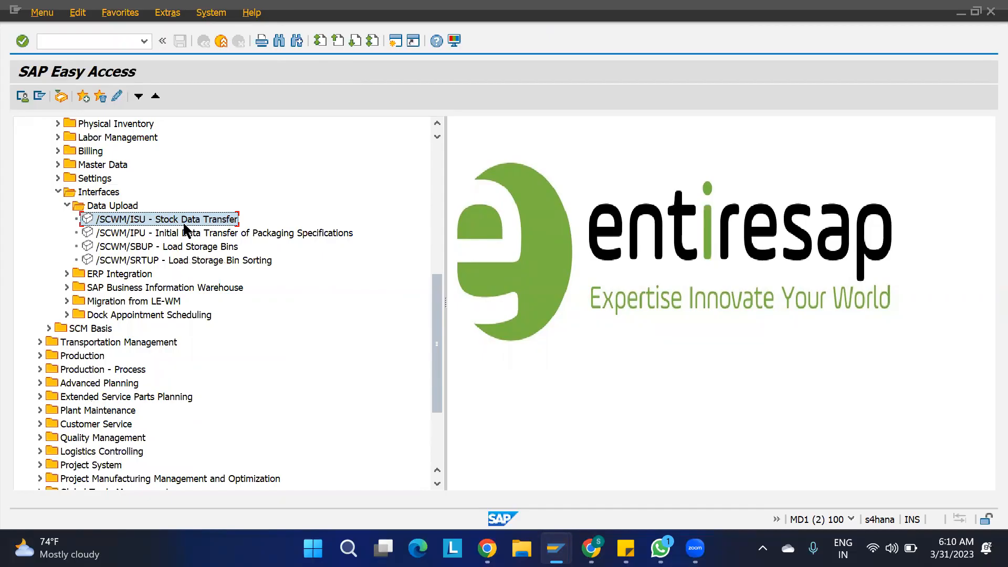
# - Try Stock Data Transfer and Load Storage Bins, then reopen Stock Data Transfer
pyautogui.doubleClick(146, 216)
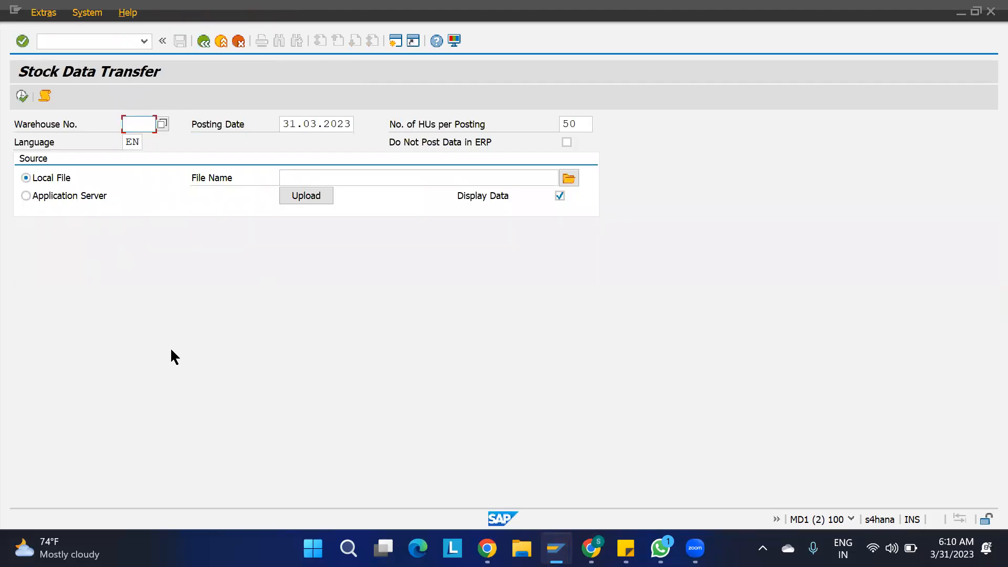
pyautogui.press('F3')
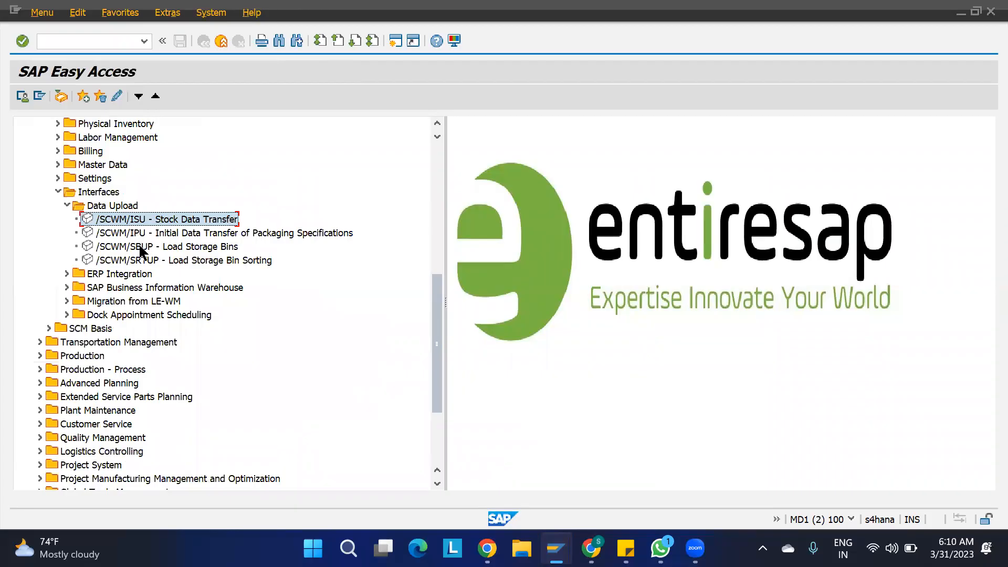
pyautogui.click(141, 249)
pyautogui.doubleClick(190, 249)
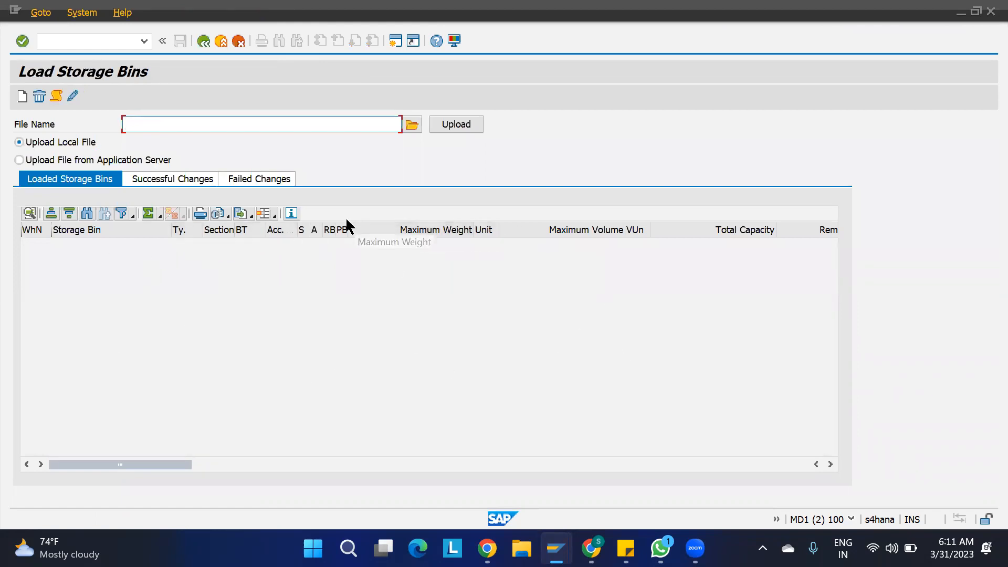
pyautogui.press('F3')
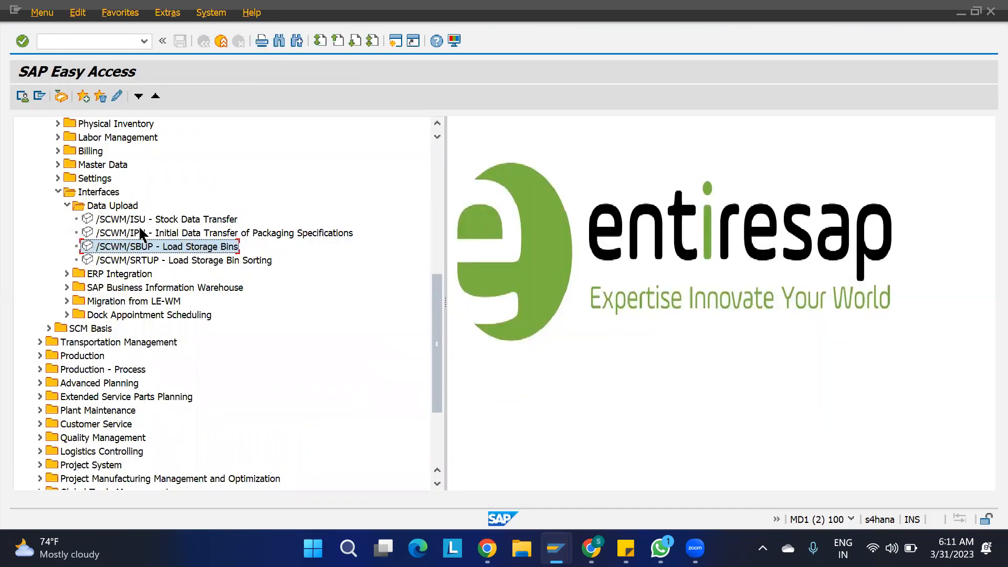
pyautogui.doubleClick(140, 216)
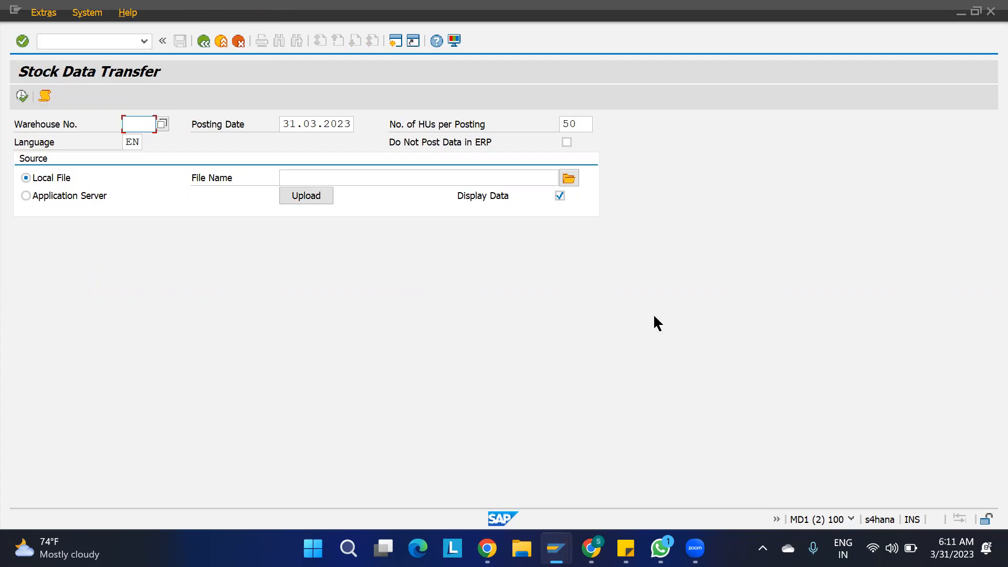
# - Bring the putaway rules list forward, then the Google Sheets putaway notes
pyautogui.moveTo(591, 548)
pyautogui.moveTo(556, 548)
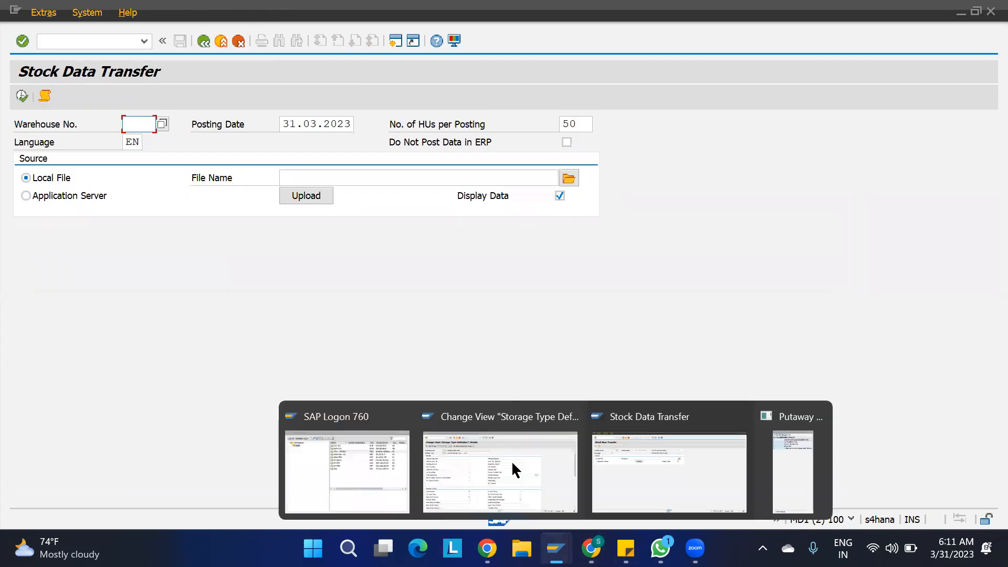
pyautogui.click(790, 467)
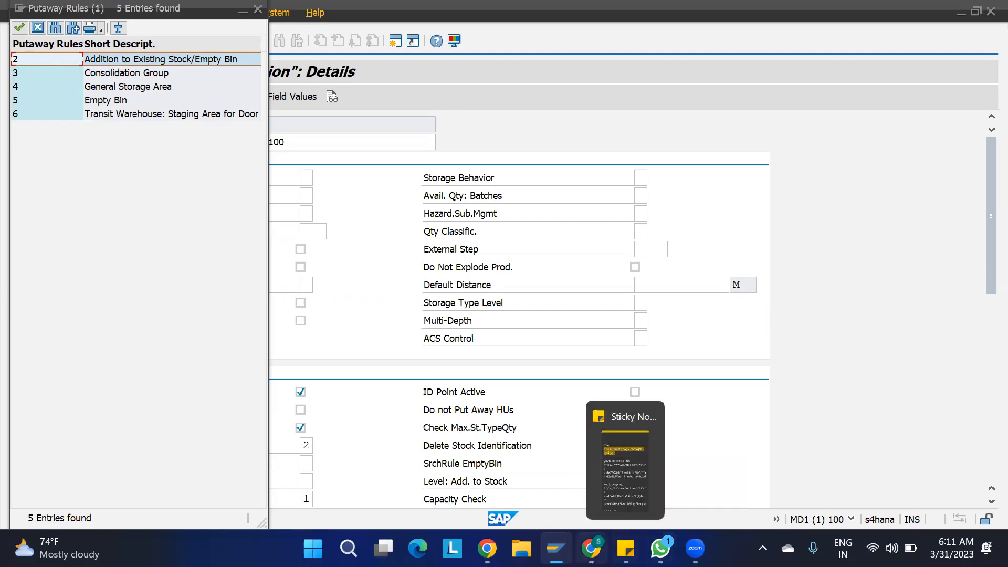
pyautogui.click(592, 549)
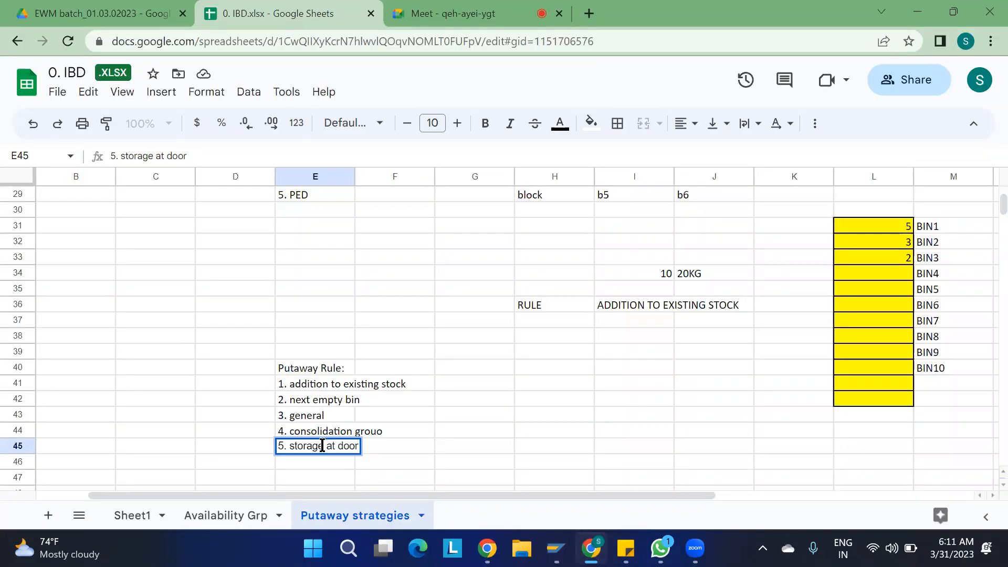
# - Change the fifth rule in E45 to '5. staging area at door'
pyautogui.press('BackSpace')
pyautogui.press('BackSpace')
pyautogui.press('BackSpace')
pyautogui.press('BackSpace')
pyautogui.press('BackSpace')
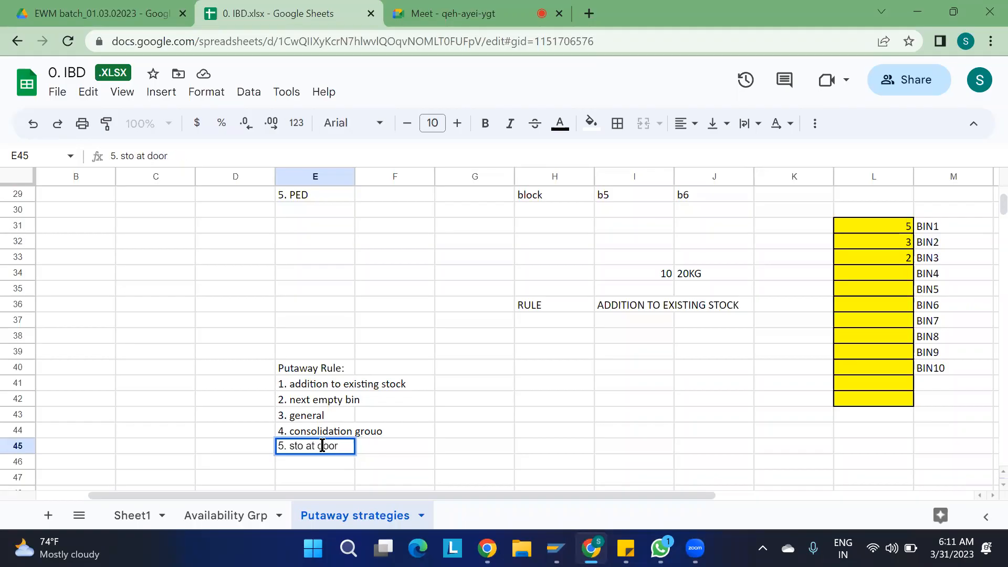
pyautogui.write('aging')
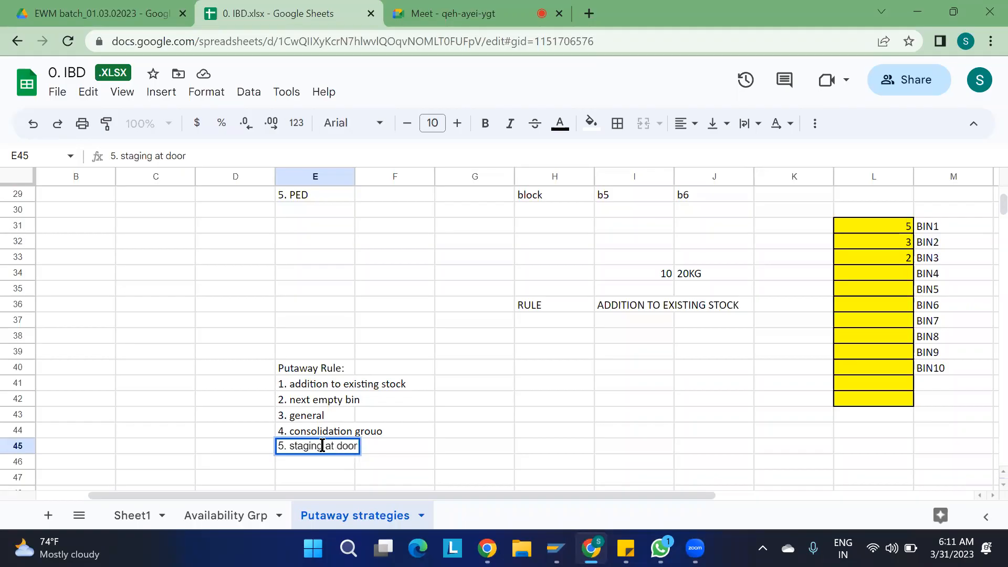
pyautogui.write(' area')
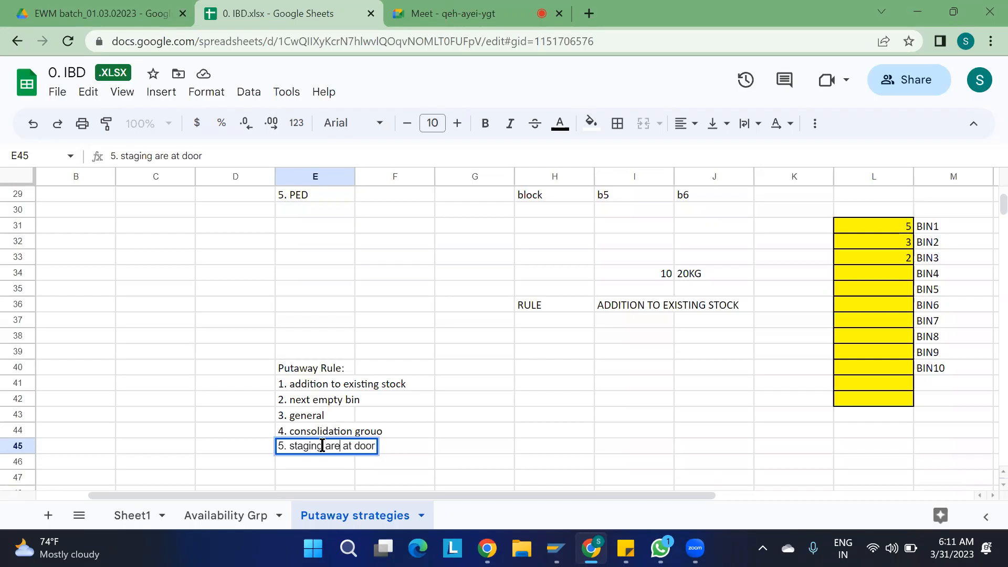
pyautogui.click(615, 458)
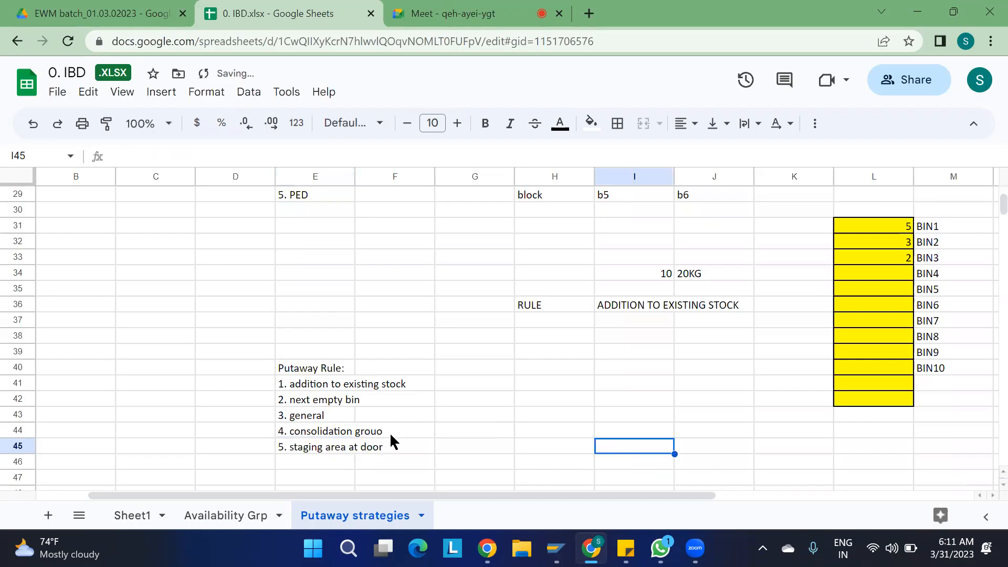
# - Select the five putaway rule lines, then the quantity 3 beside BIN2
pyautogui.moveTo(299, 383); pyautogui.dragTo(304, 448)
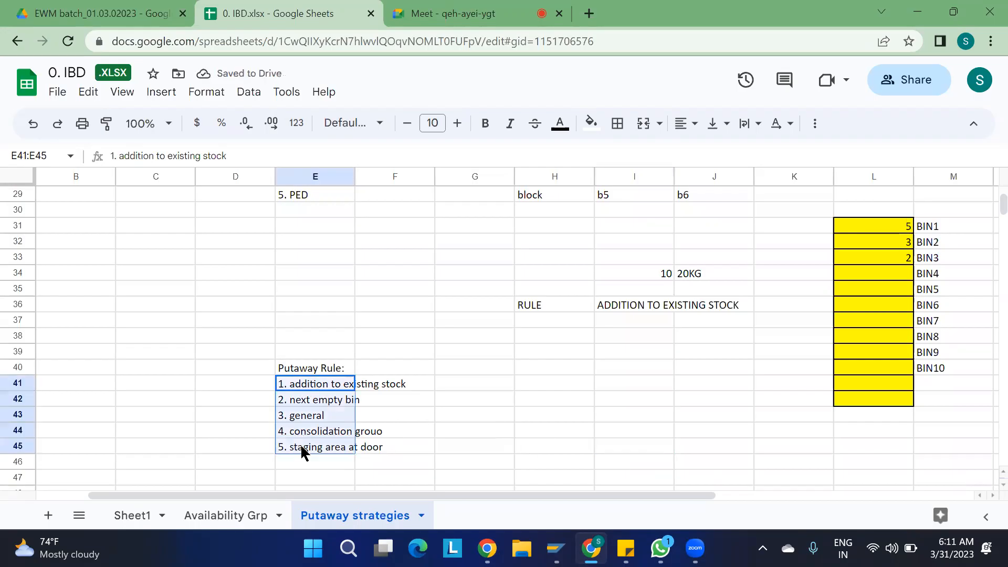
pyautogui.click(442, 419)
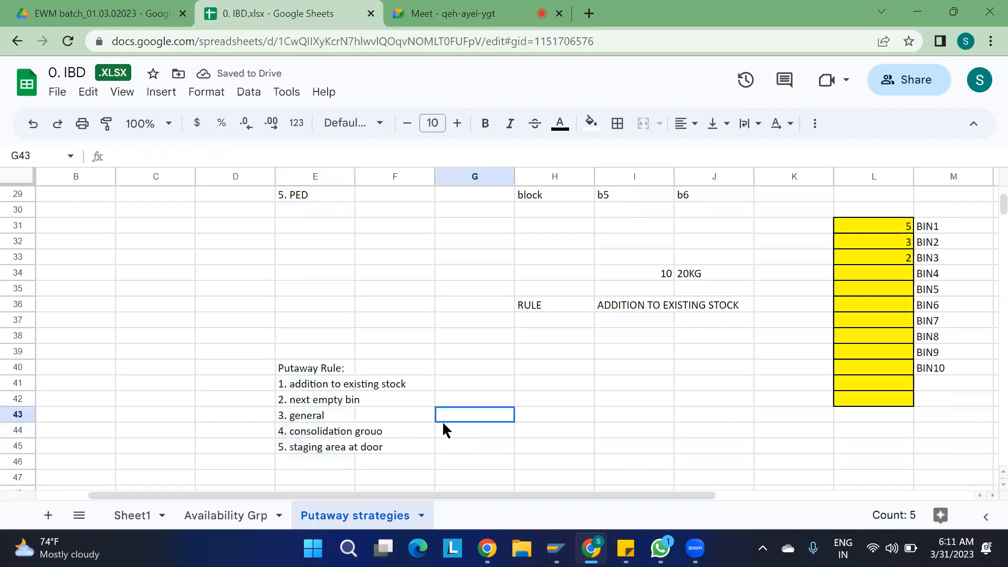
pyautogui.click(317, 387)
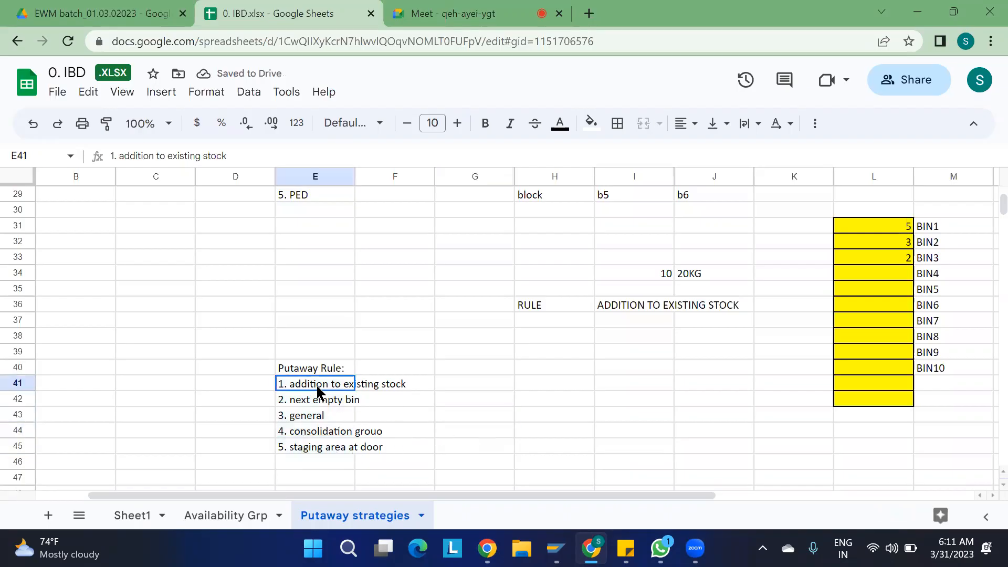
pyautogui.click(478, 384)
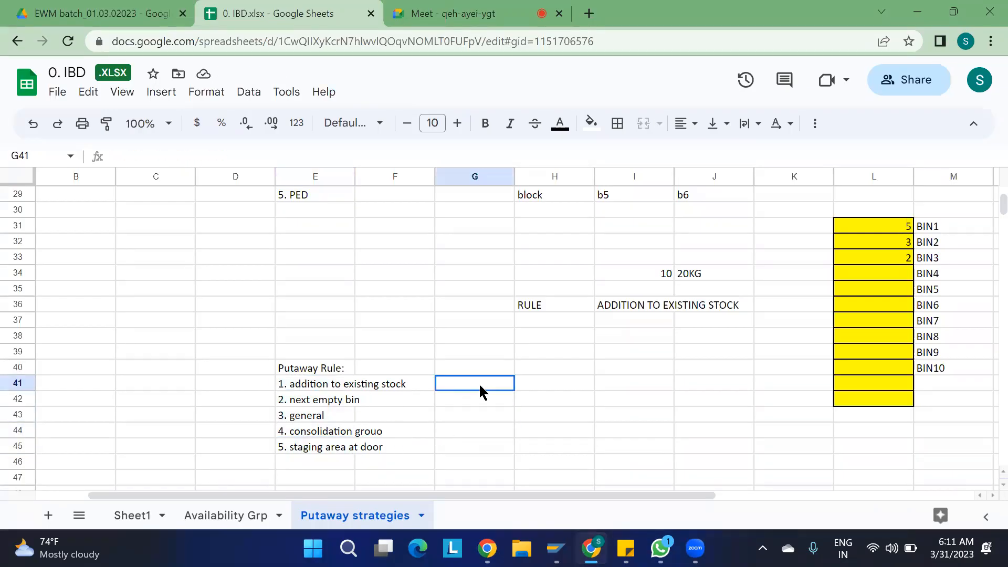
pyautogui.click(877, 242)
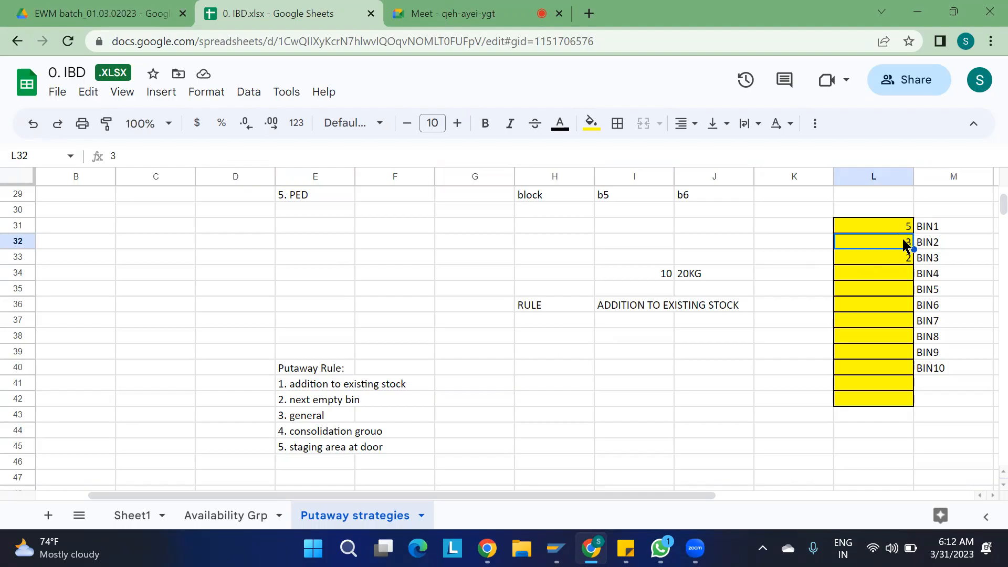
# - Review the BIN1 and BIN2 quantities and the empty cell beside BIN4 in column L
pyautogui.click(859, 222)
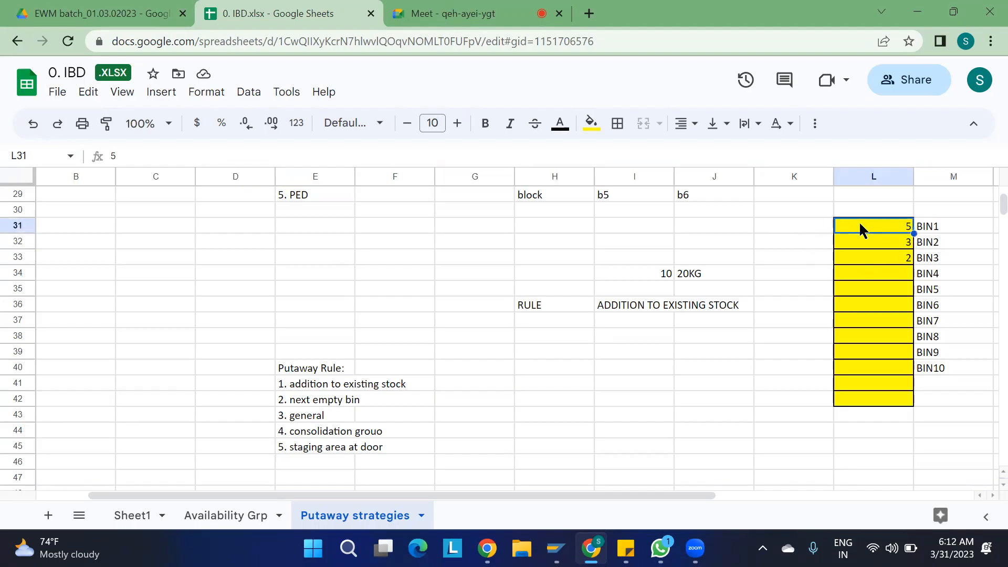
pyautogui.hscroll(3, 784, 276)
pyautogui.hscroll(1, 784, 277)
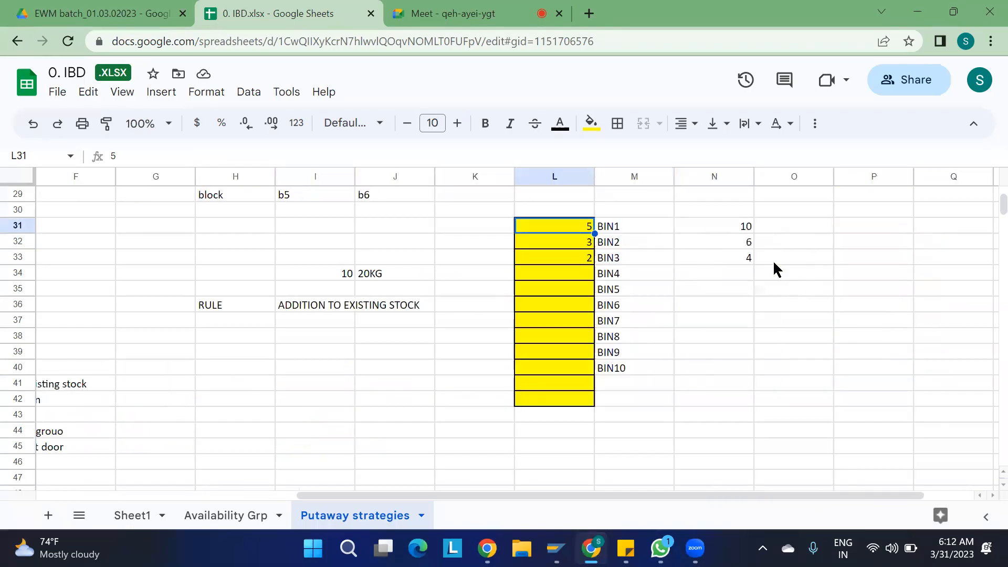
pyautogui.click(577, 244)
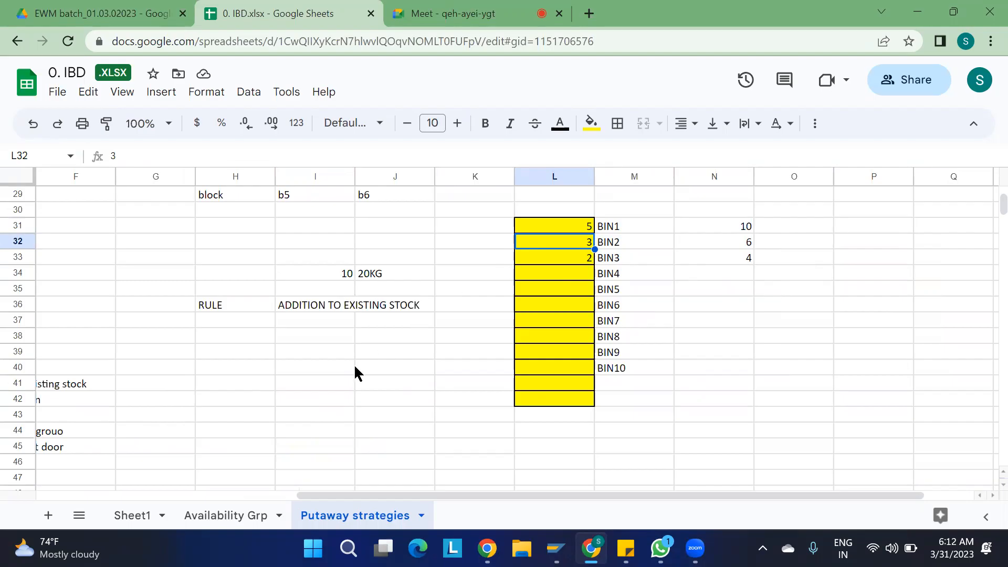
pyautogui.hscroll(-5, 355, 368)
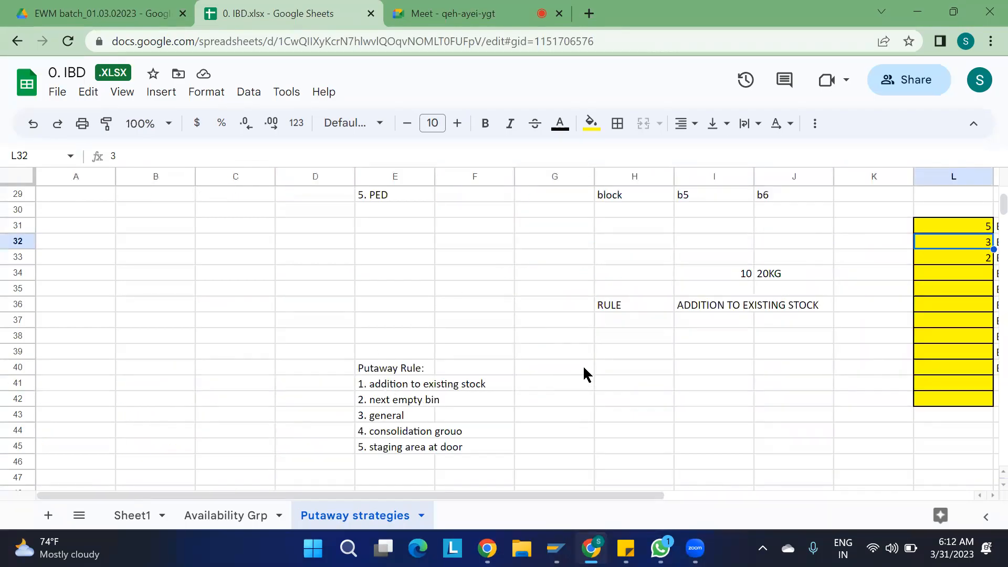
pyautogui.hscroll(1, 583, 368)
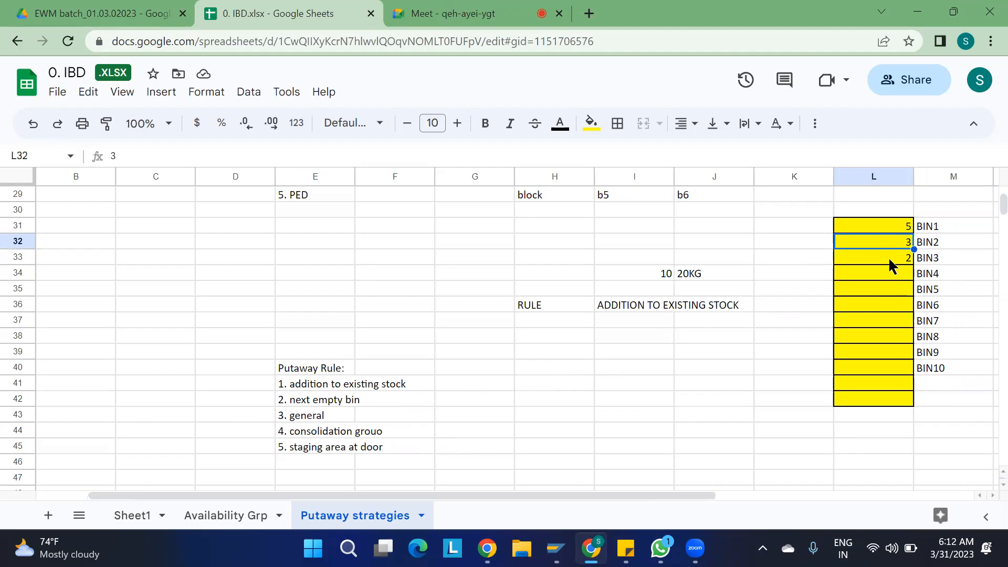
pyautogui.click(868, 276)
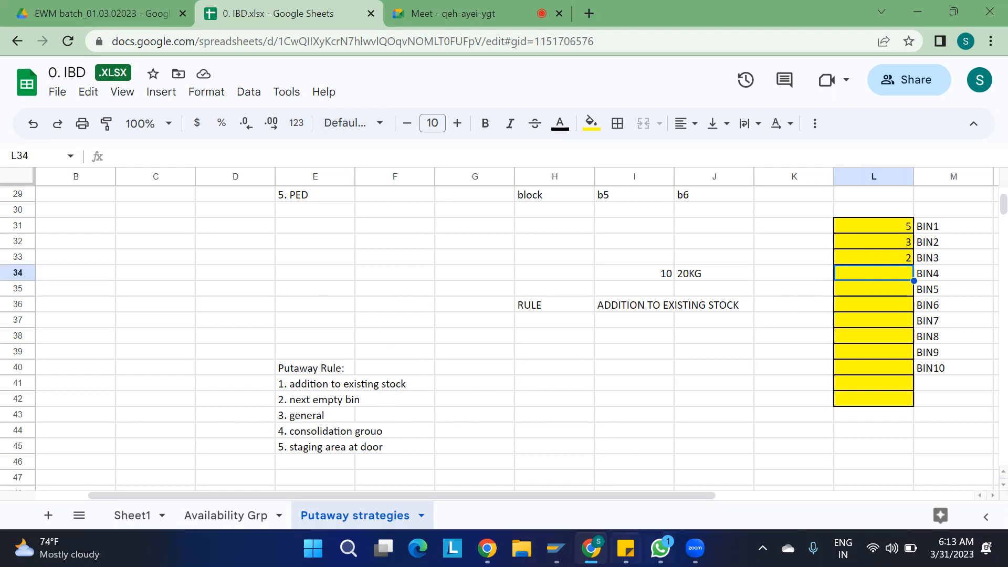
# - Close the SAP putaway rules list and return to the storage type overview
pyautogui.moveTo(556, 548)
pyautogui.click(500, 480)
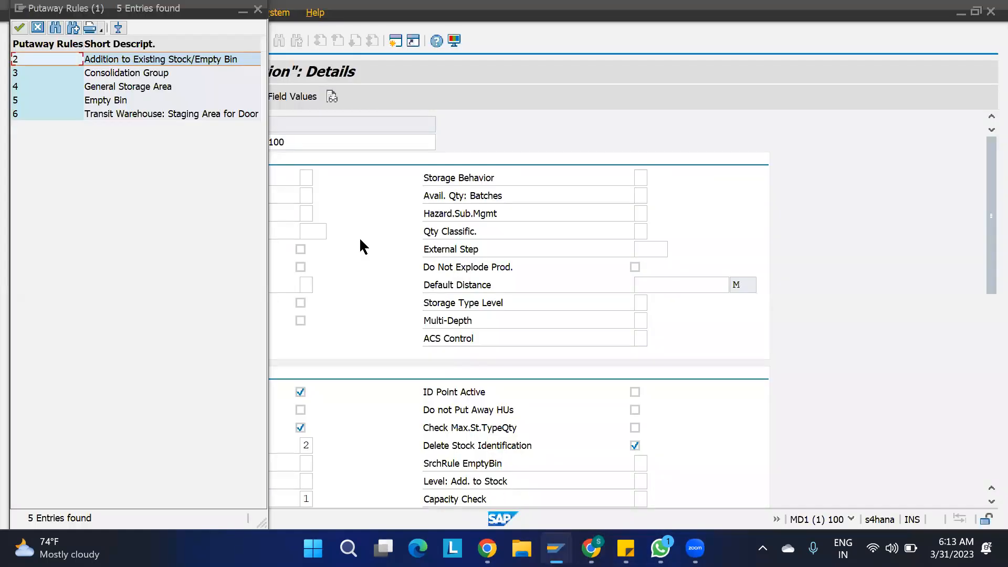
pyautogui.click(257, 9)
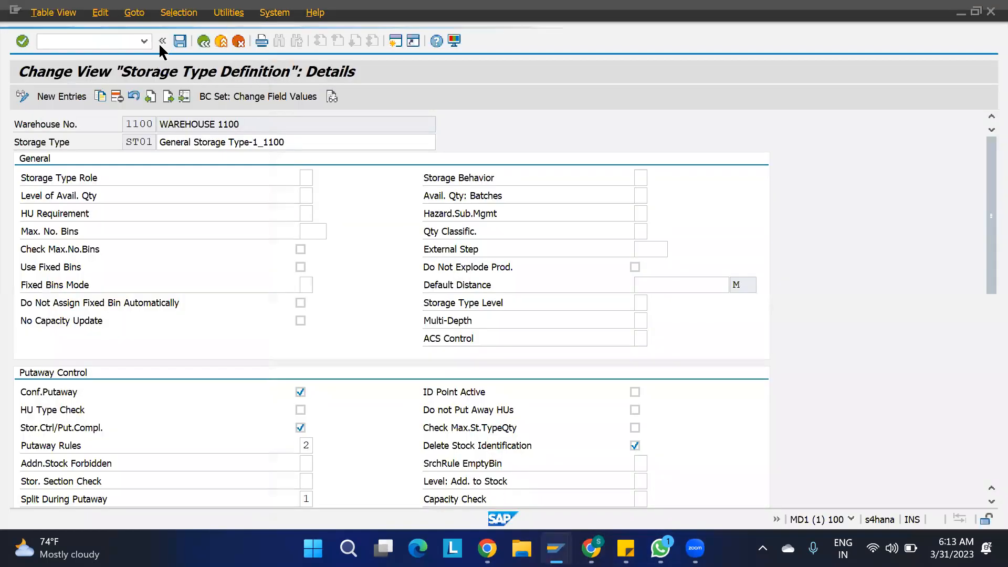
pyautogui.click(203, 41)
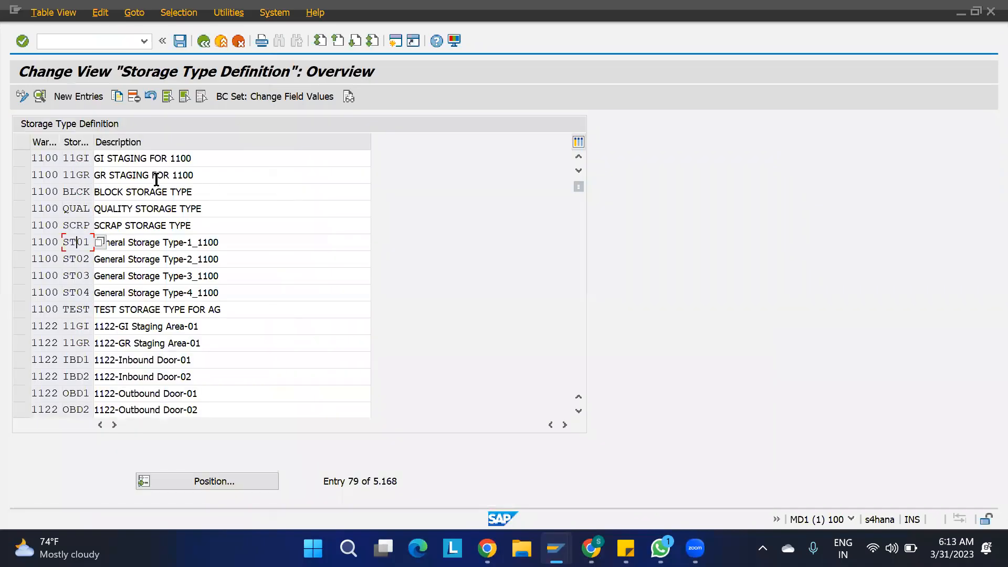
# - Check storage type 11GR's putaway rule 4 options, then return to the spreadsheet
pyautogui.doubleClick(76, 171)
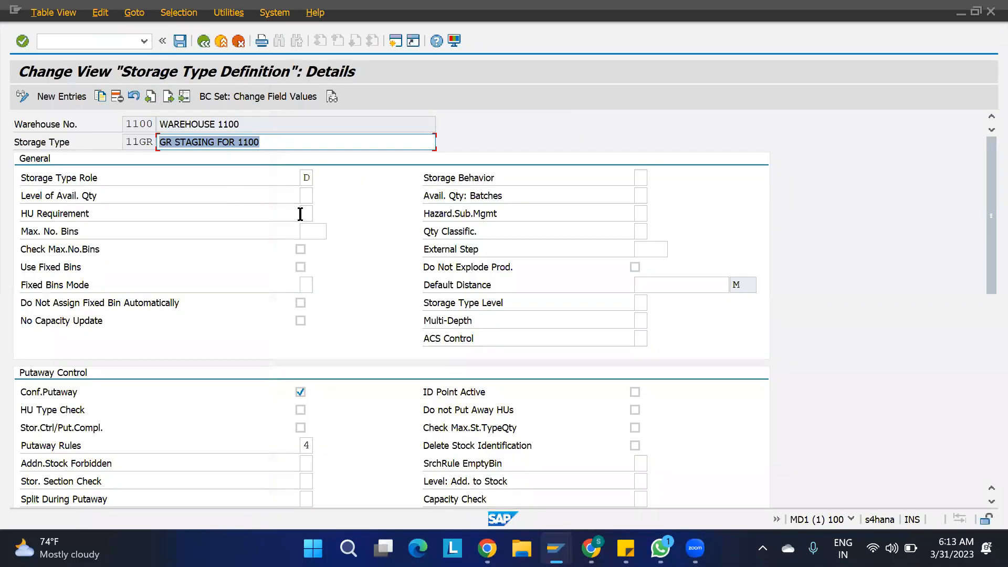
pyautogui.click(309, 446)
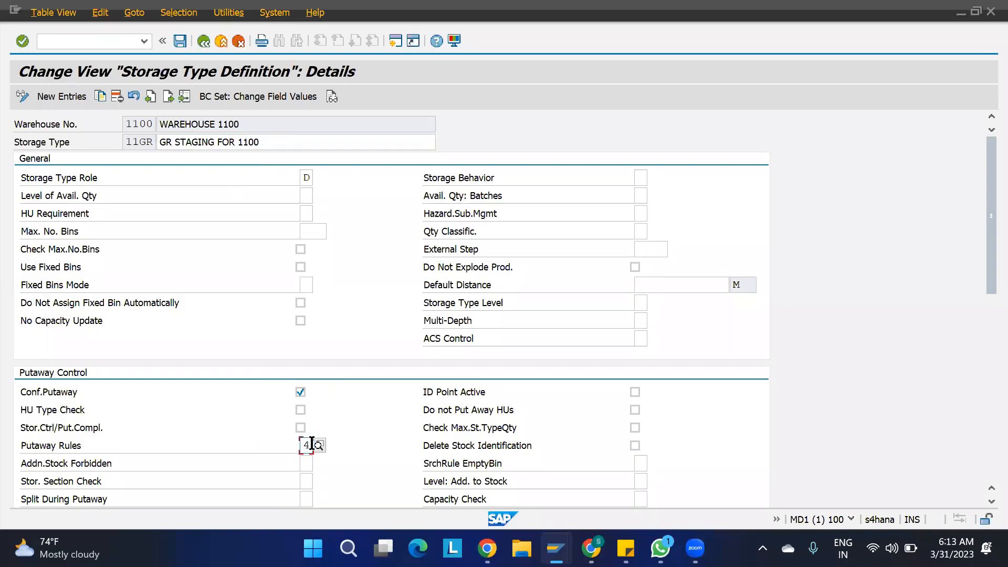
pyautogui.click(320, 445)
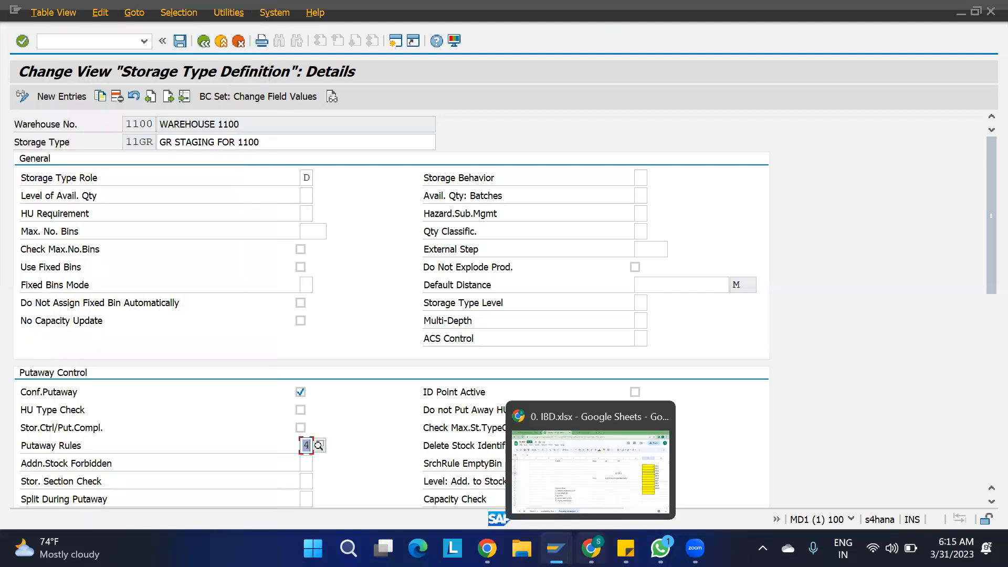
pyautogui.click(591, 548)
pyautogui.scroll(-3, 436, 423)
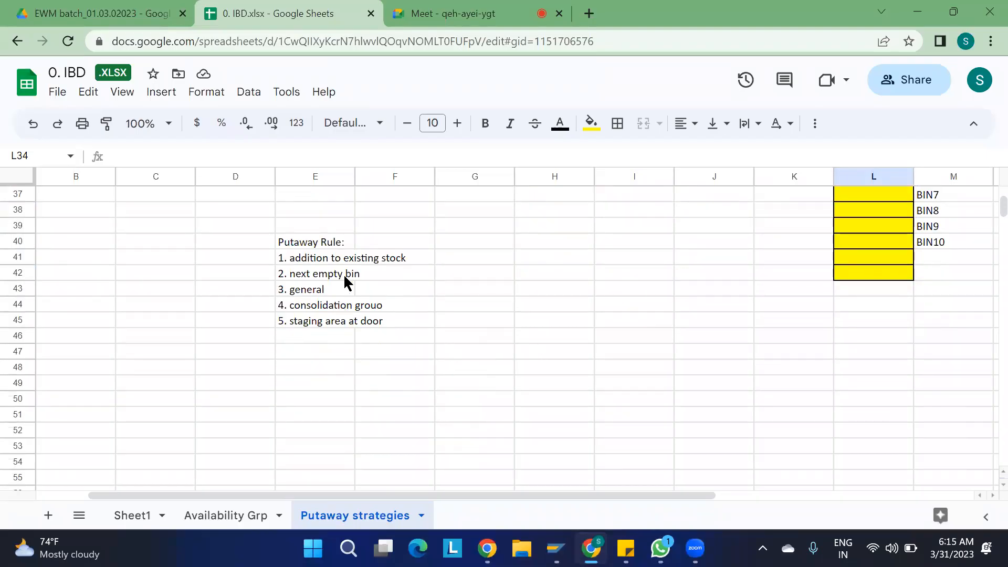
# - Fix the misspelt fourth rule in E44 to read '4. consolidation group'
pyautogui.click(325, 303)
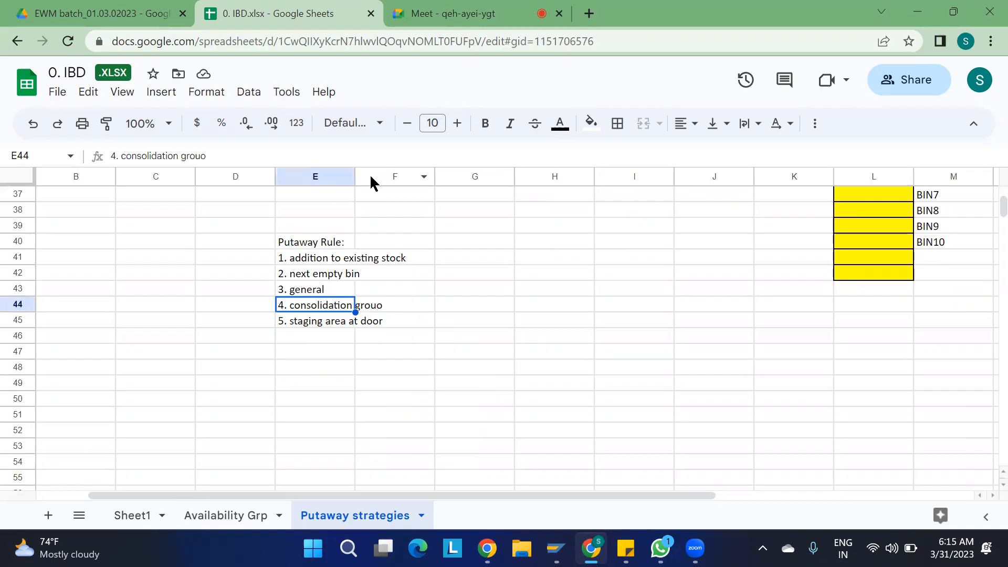
pyautogui.click(275, 156)
pyautogui.press('BackSpace')
pyautogui.write('p')
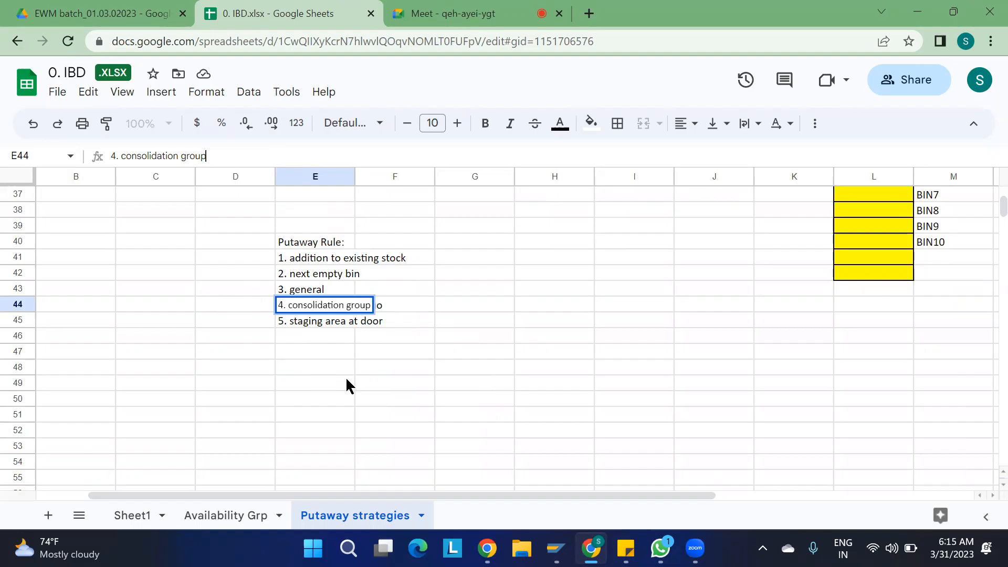
pyautogui.click(321, 381)
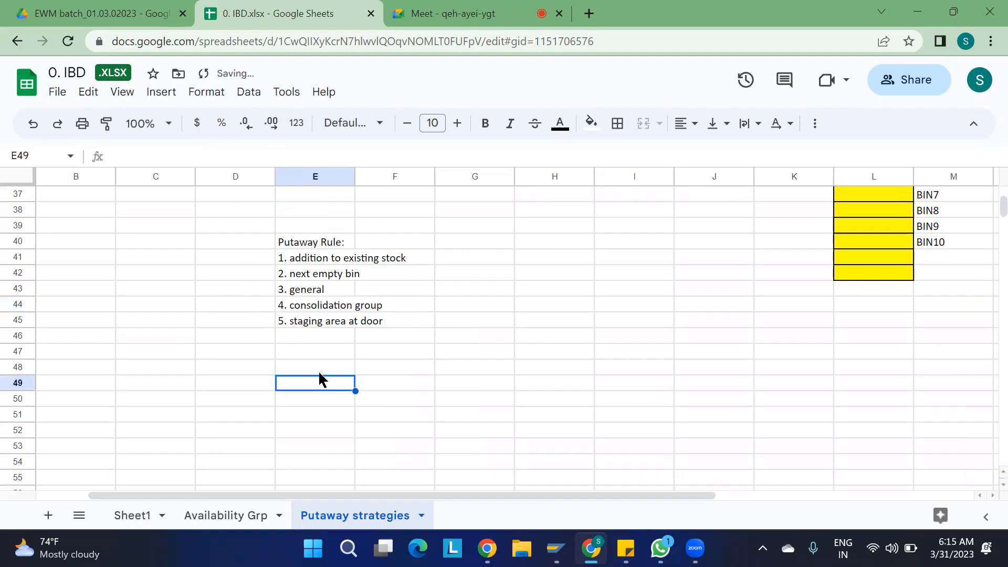
pyautogui.click(458, 310)
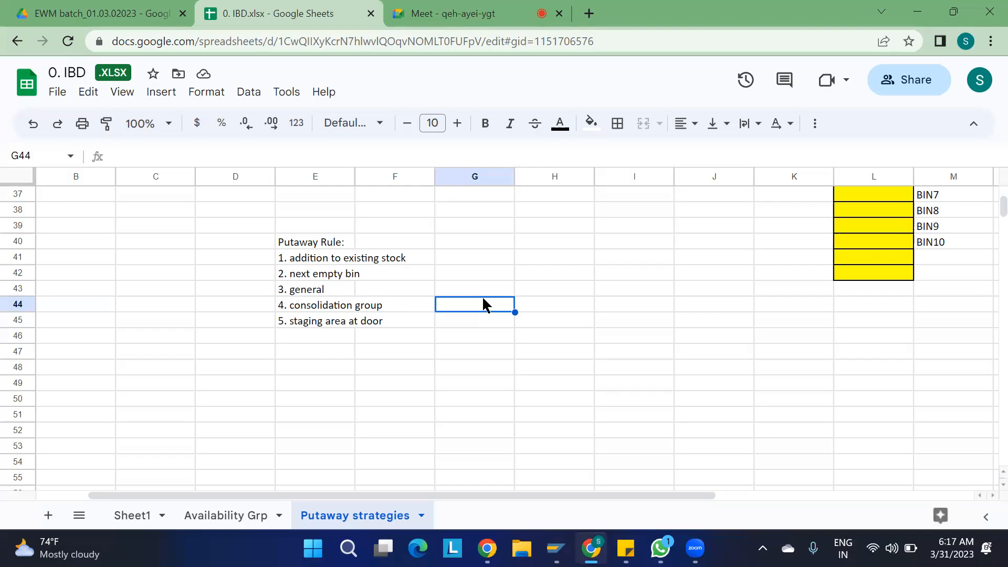
pyautogui.write('Logic')
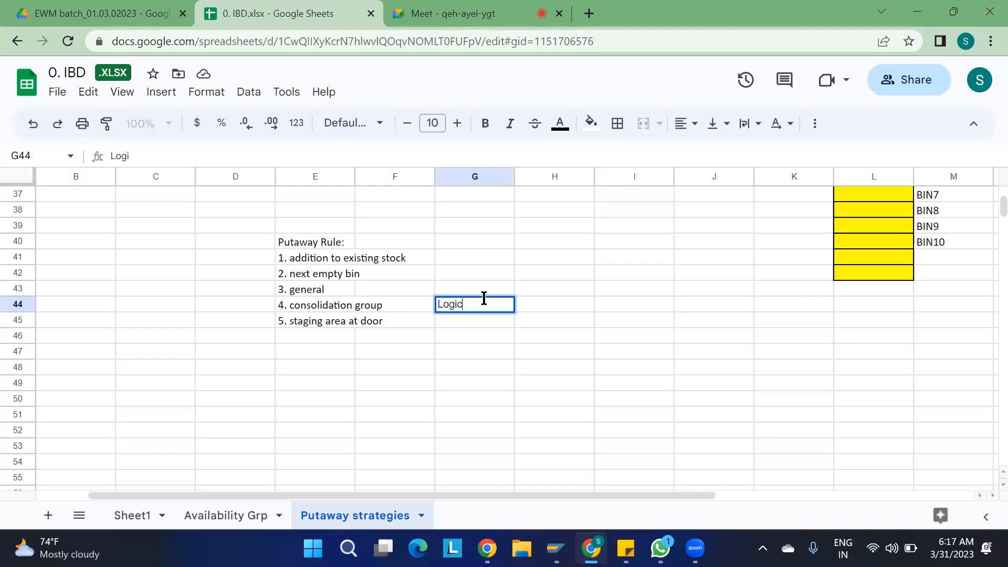
pyautogui.write('al grouping of ')
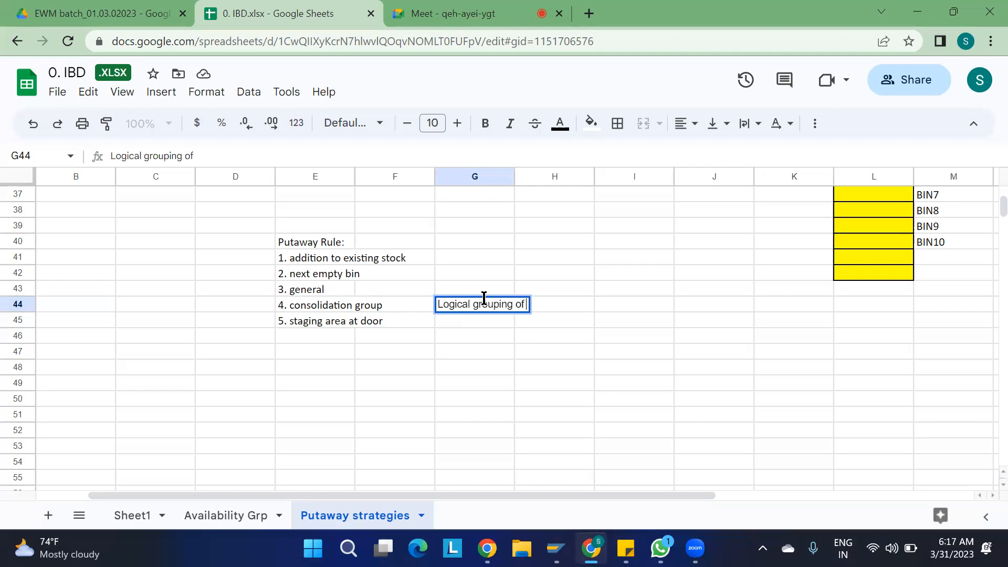
pyautogui.write('products')
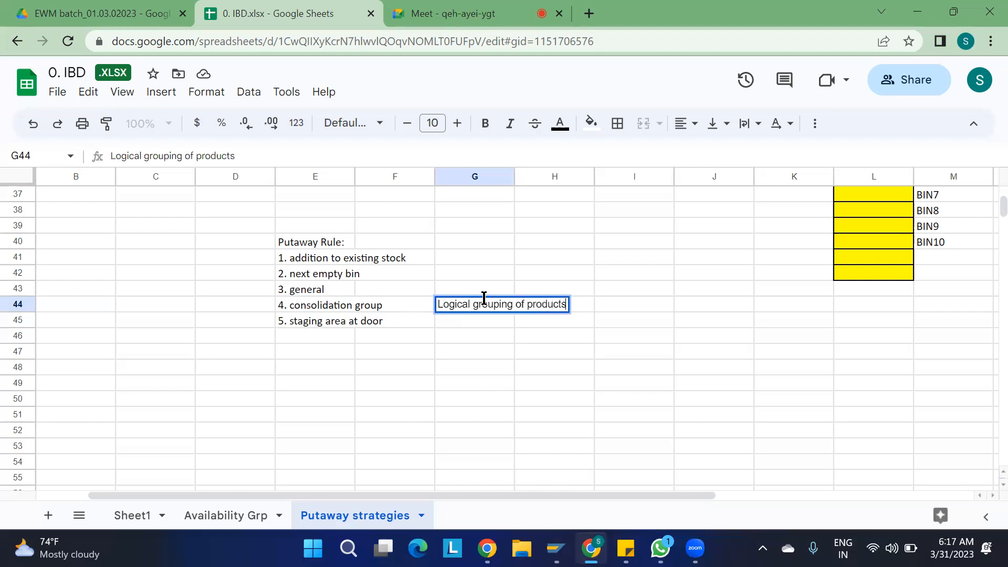
pyautogui.click(581, 367)
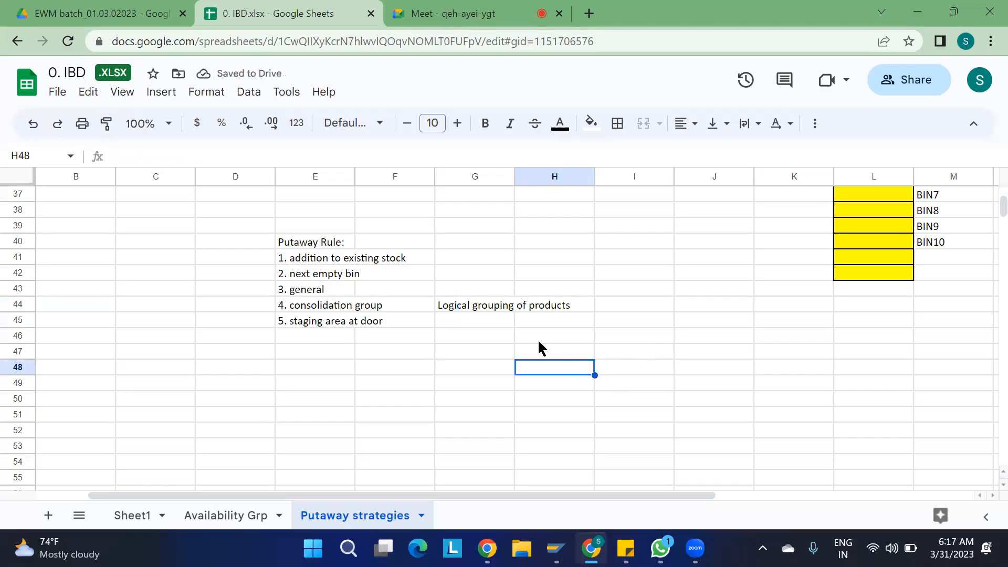
pyautogui.click(447, 310)
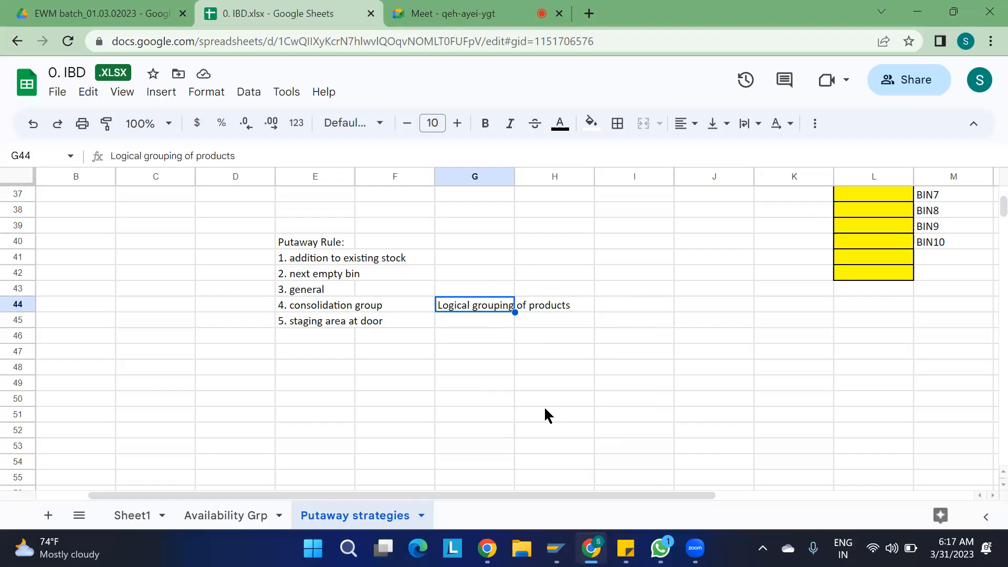
pyautogui.click(486, 383)
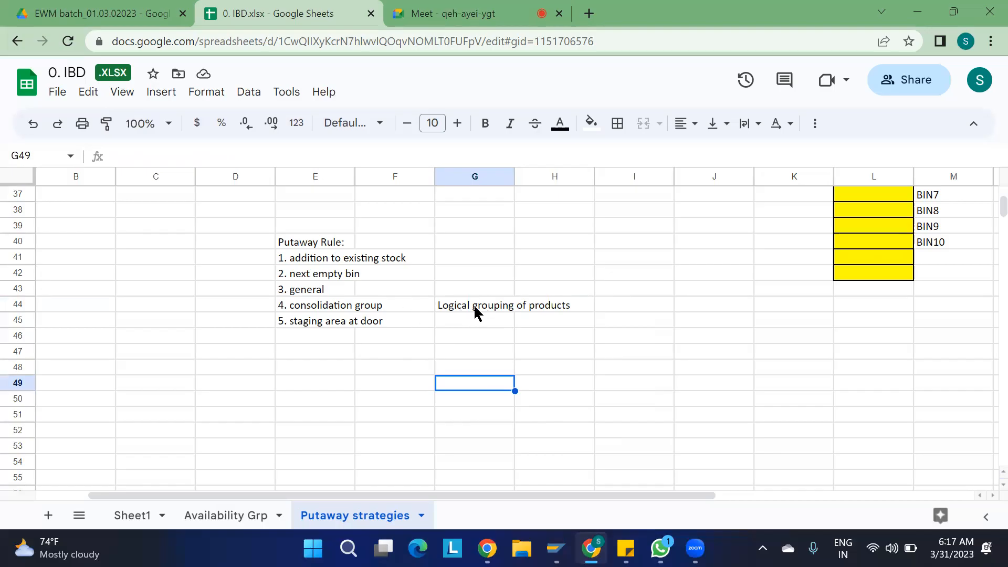
pyautogui.click(475, 357)
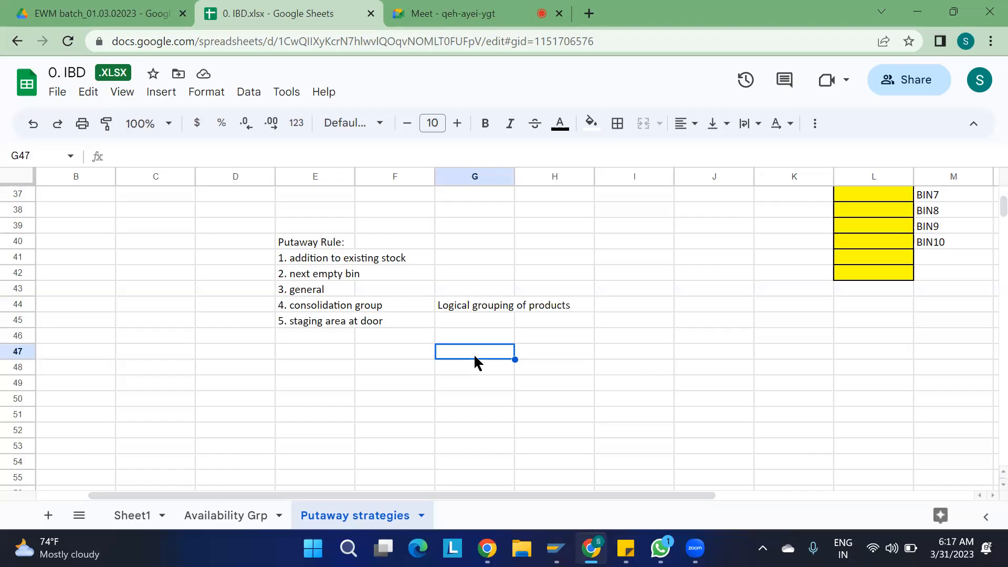
# - Enter the note 'OBO items' in cell G47
pyautogui.write('OBO')
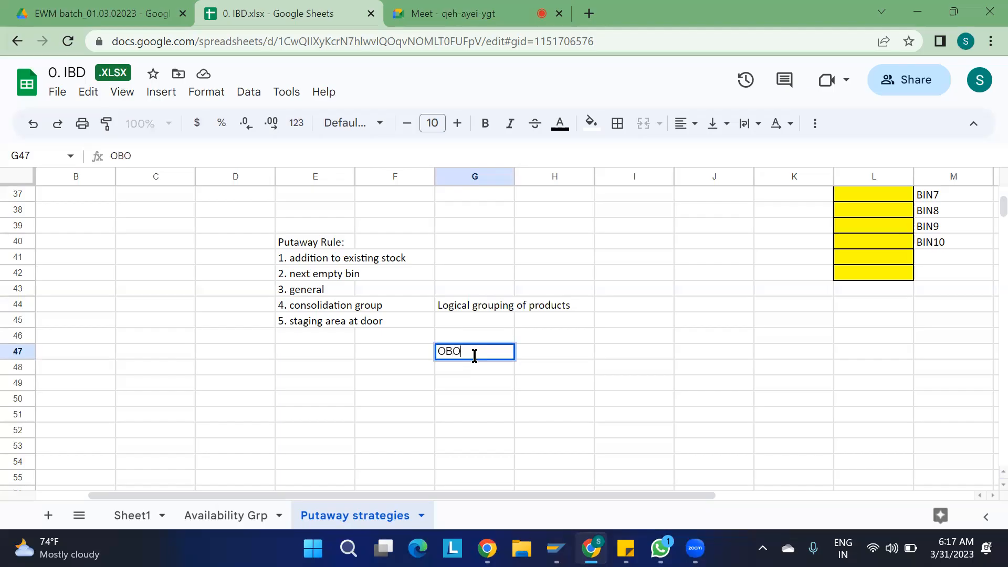
pyautogui.write(' items')
pyautogui.moveTo(504, 351); pyautogui.dragTo(410, 357)
pyautogui.click(477, 370)
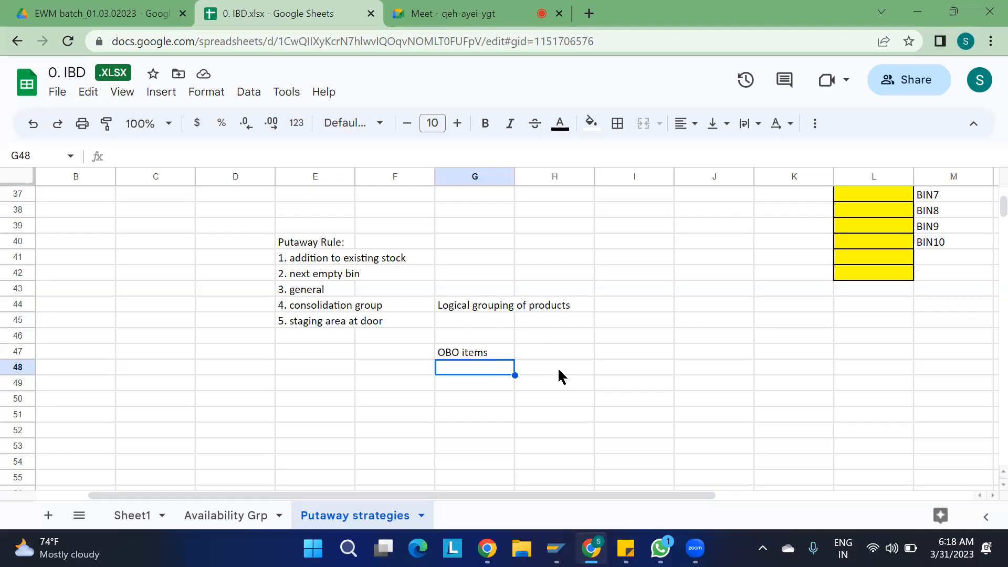
pyautogui.scroll(-4, 560, 373)
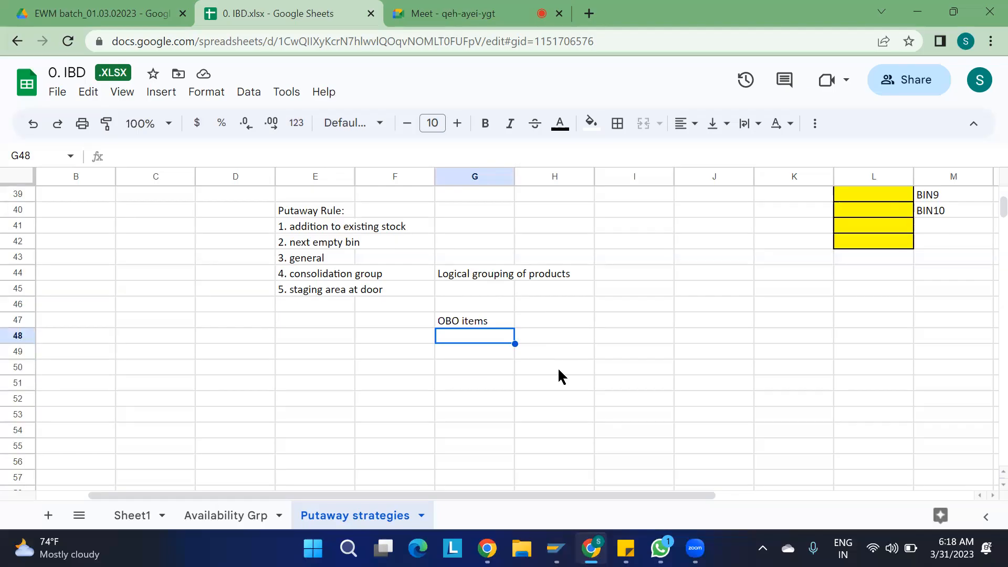
pyautogui.click(145, 267)
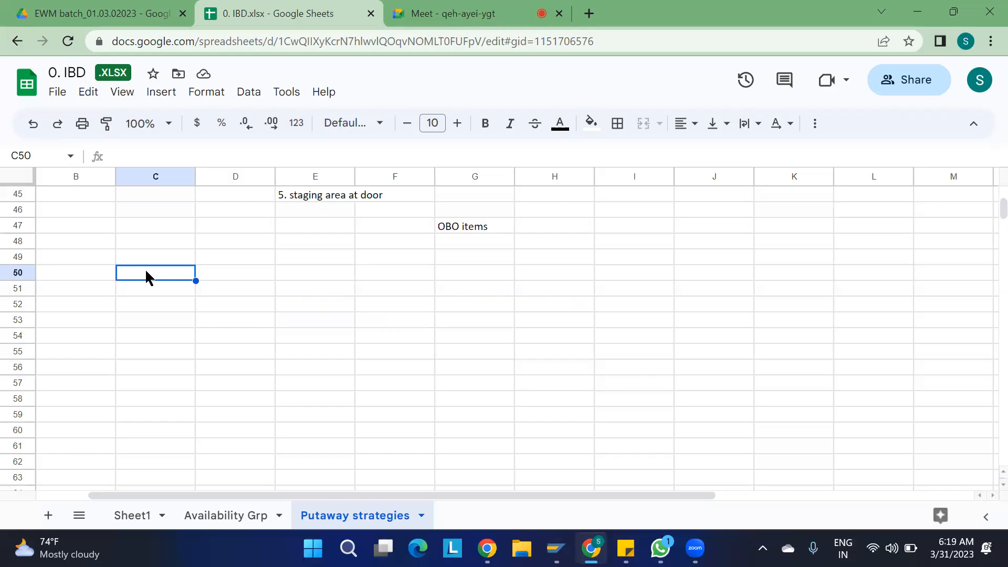
# - Enter storage types ST01 in C50 and ST02 in C52, removing the ST03 entry
pyautogui.write('st0')
pyautogui.press('BackSpace')
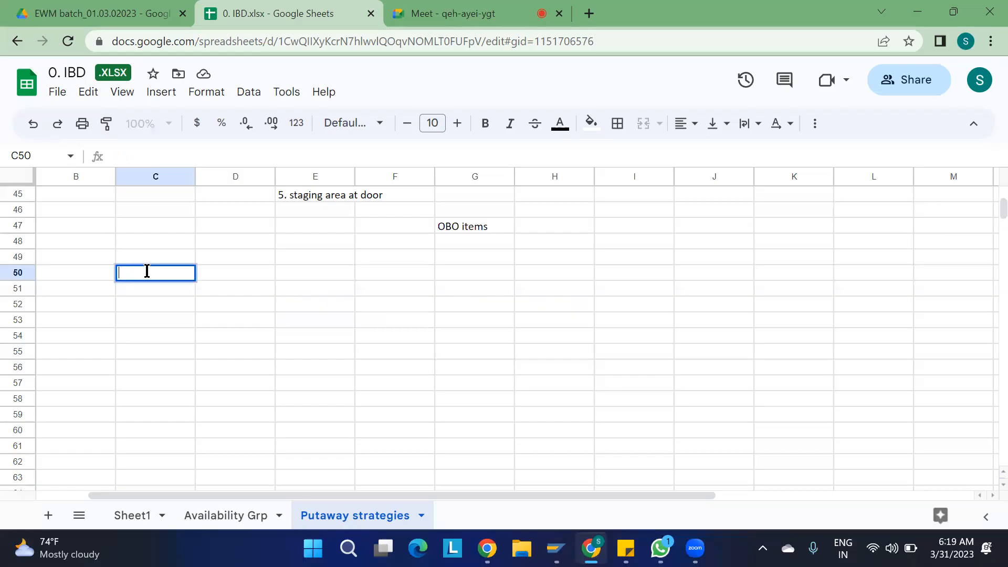
pyautogui.press('capslock')
pyautogui.write('ST01')
pyautogui.press('Tab')
pyautogui.press('Tab')
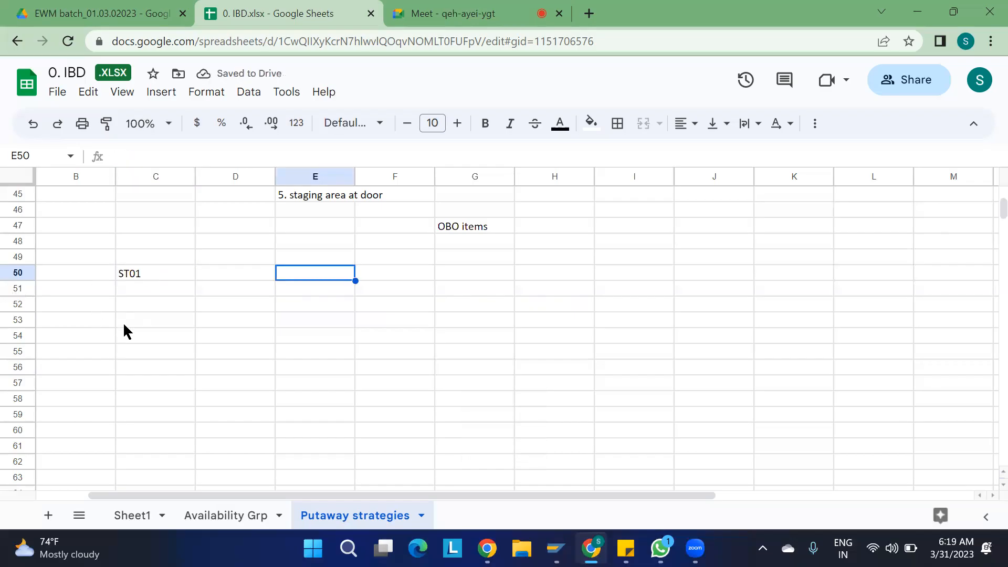
pyautogui.click(138, 297)
pyautogui.write('ST')
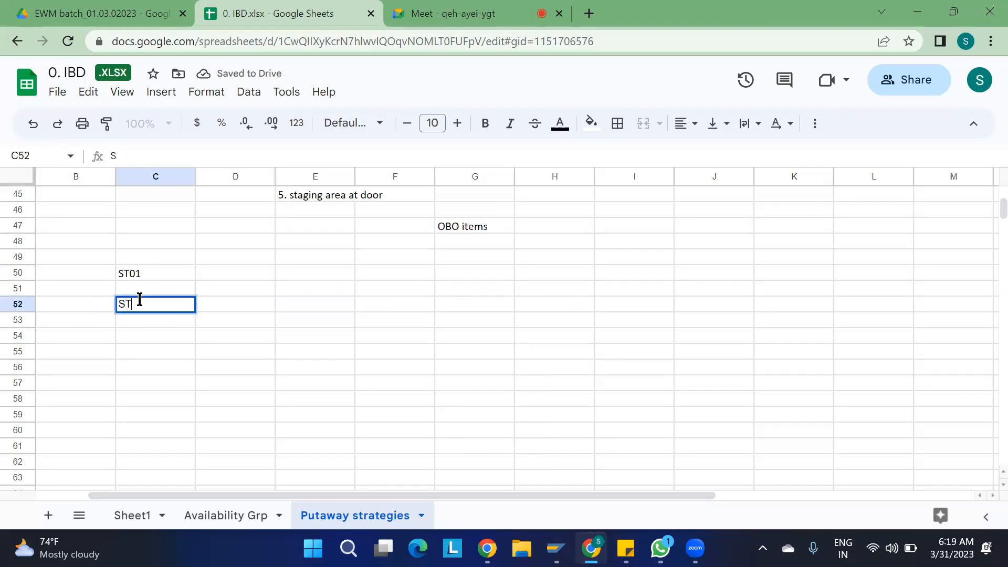
pyautogui.write('02')
pyautogui.press('Return')
pyautogui.press('Down')
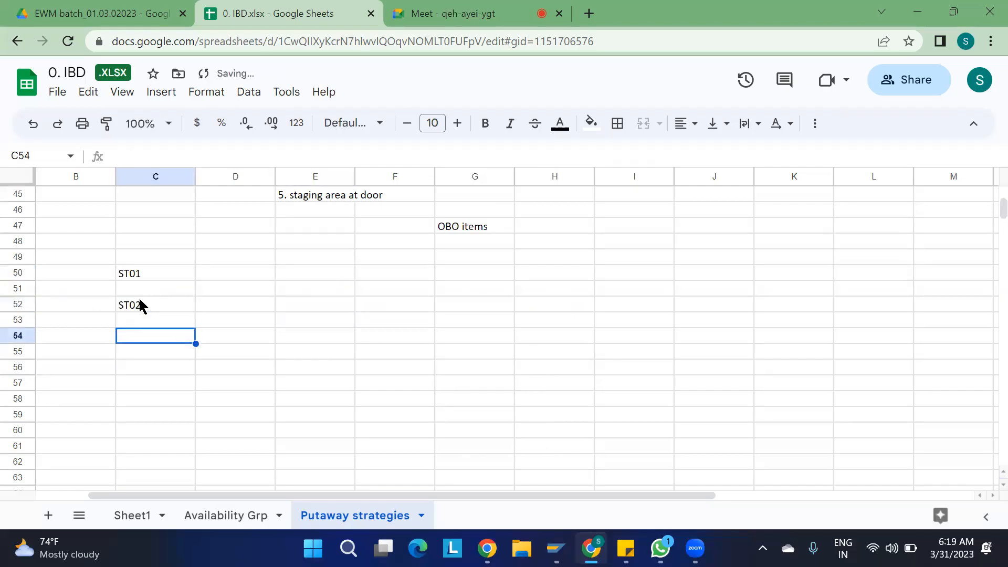
pyautogui.write('ST03')
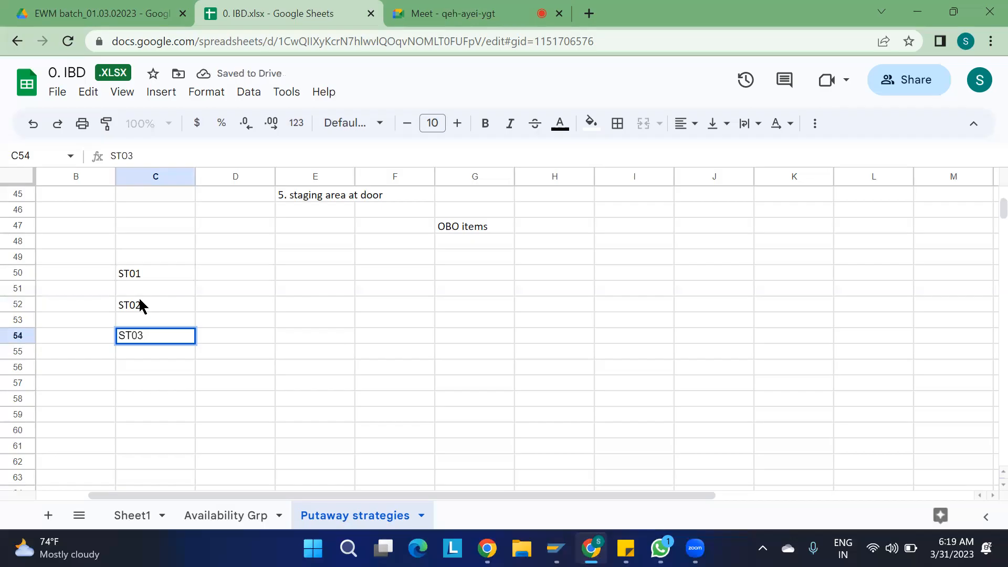
pyautogui.press('Return')
pyautogui.press('Down')
pyautogui.press('Up')
pyautogui.press('Up')
pyautogui.press('Delete')
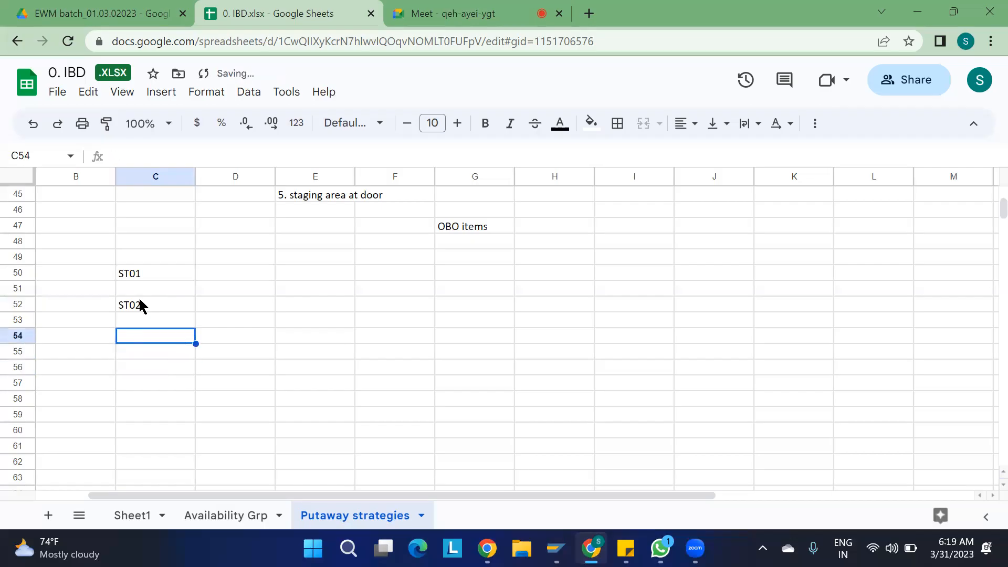
# - Enter MAT1 in C48 and review the ST01 and ST02 entries
pyautogui.click(146, 243)
pyautogui.write('MAT1')
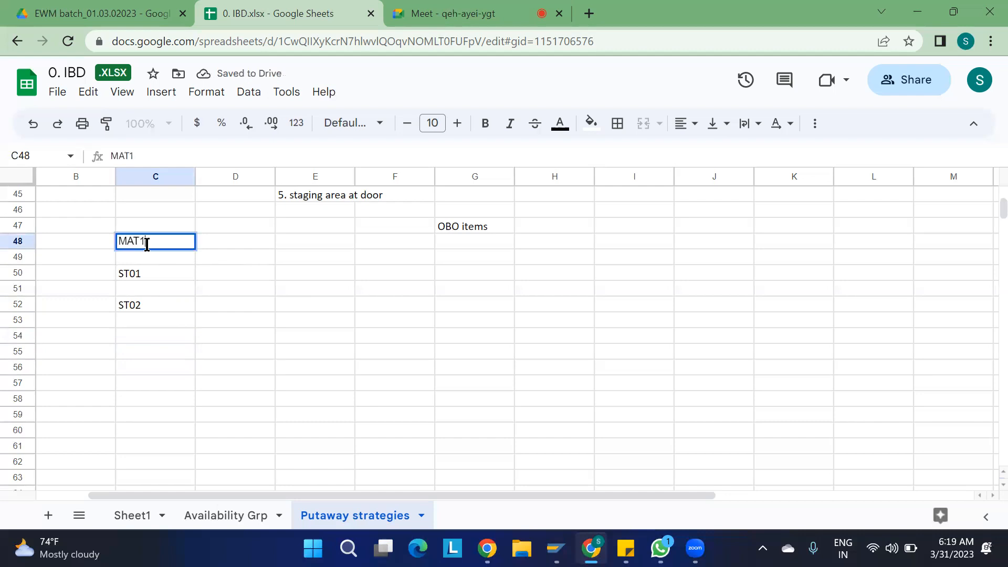
pyautogui.click(136, 278)
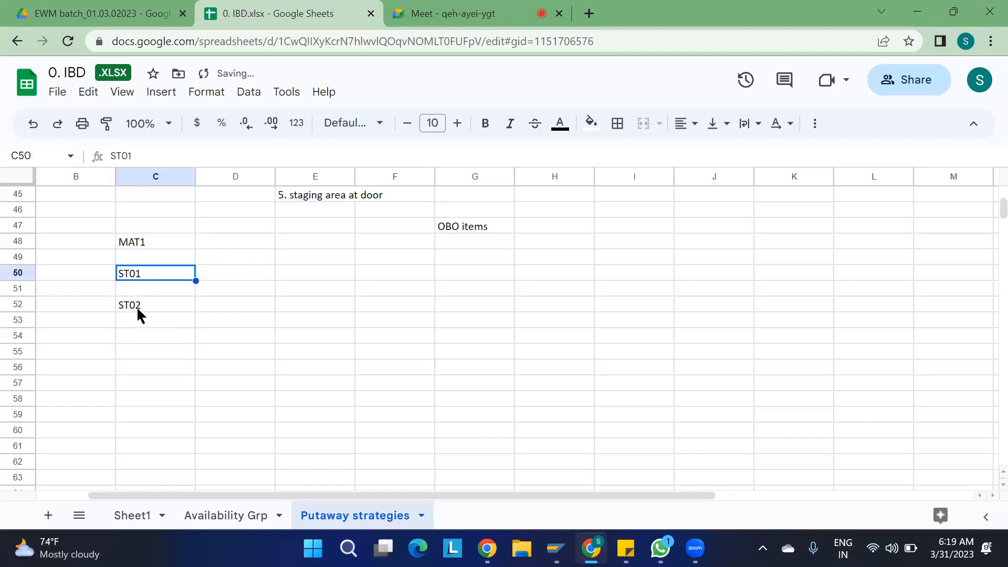
pyautogui.click(138, 309)
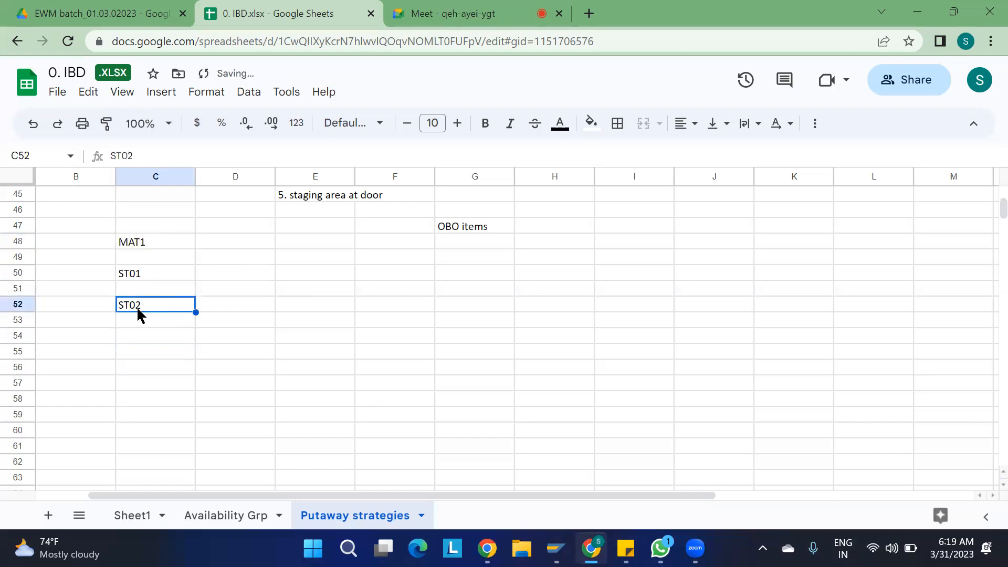
pyautogui.click(142, 276)
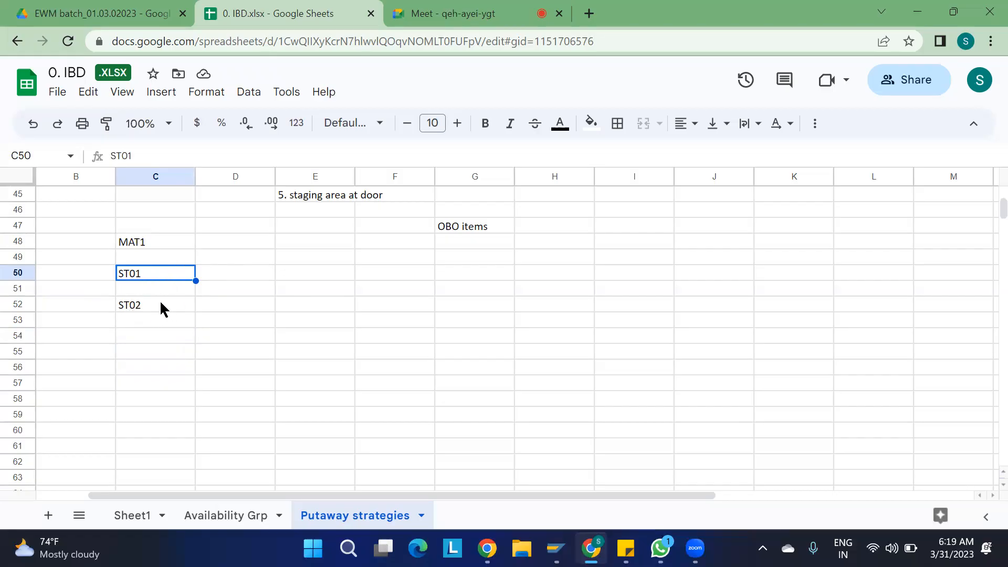
pyautogui.click(279, 314)
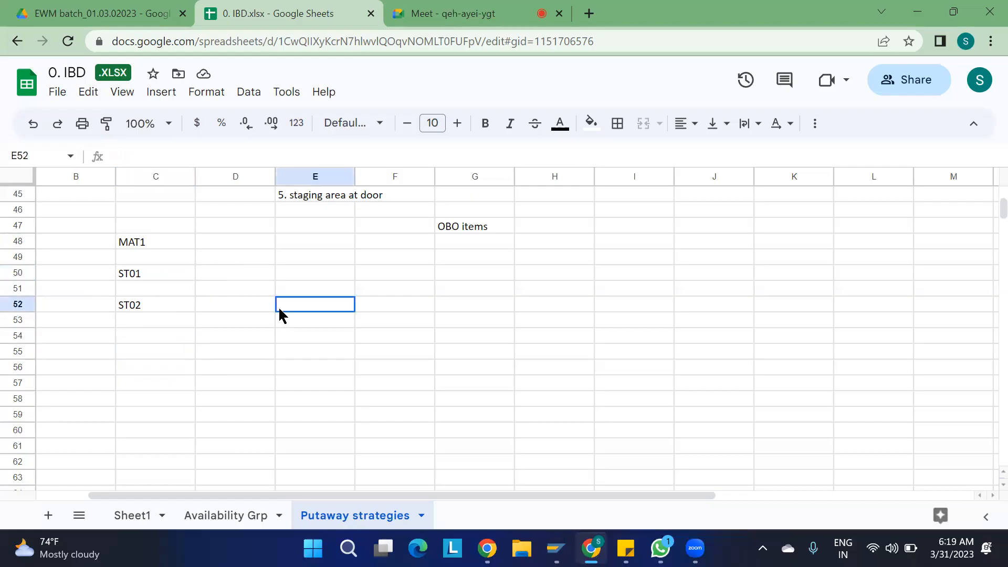
pyautogui.click(140, 274)
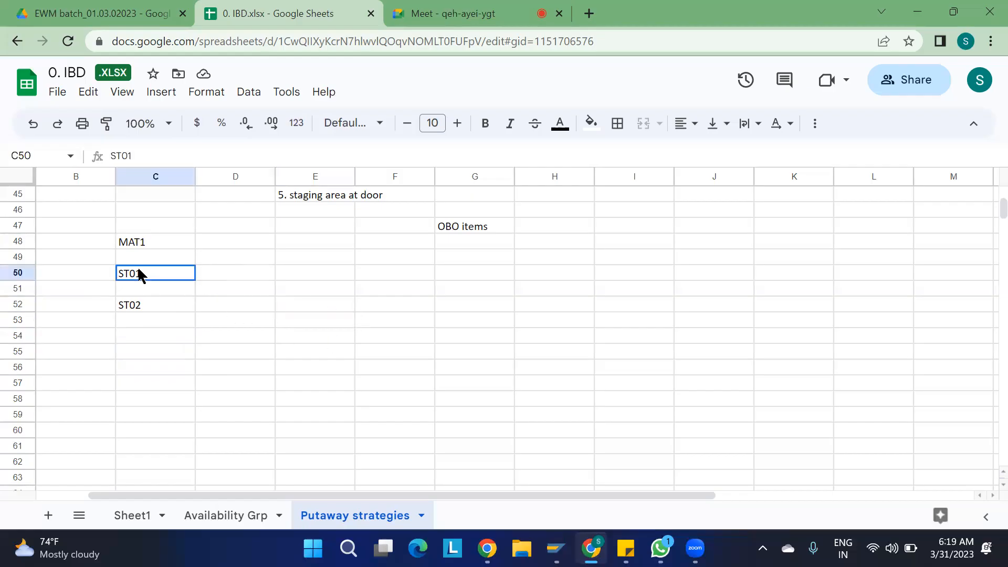
# - Launch /N/SCWM/MON for warehouse 1100 using monitor SAP
pyautogui.moveTo(556, 548)
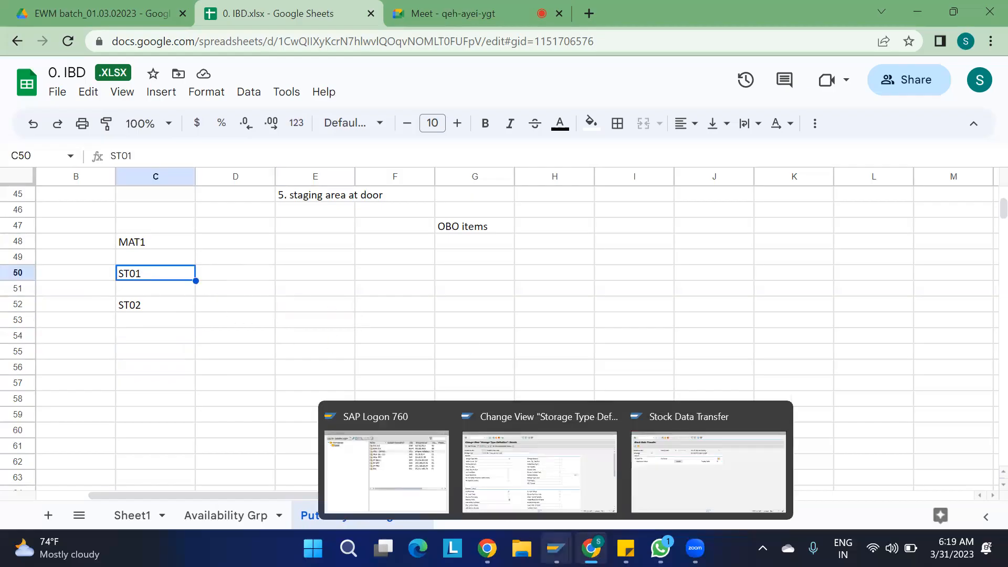
pyautogui.click(598, 472)
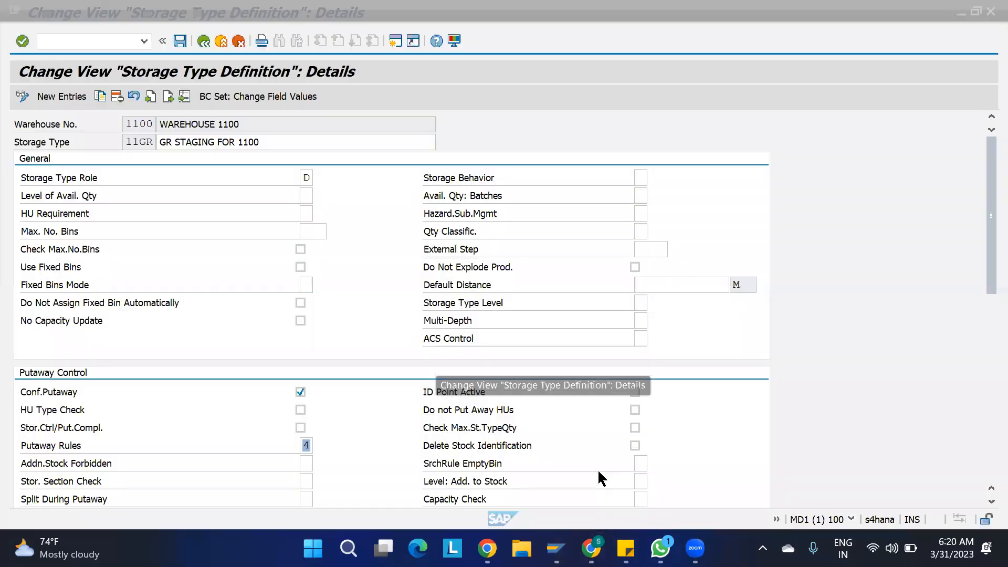
pyautogui.click(105, 42)
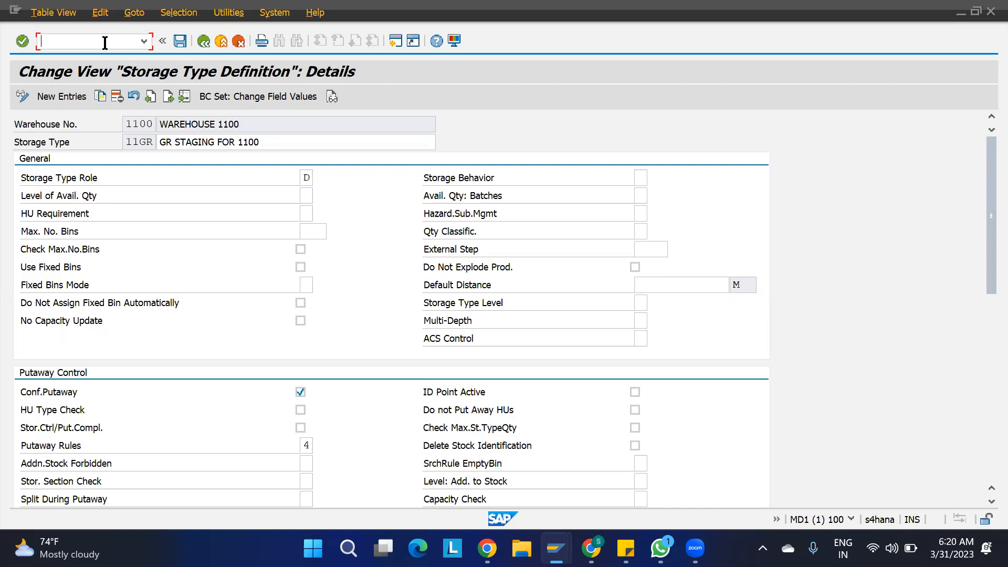
pyautogui.write('/N/SCWM/MON')
pyautogui.press('Return')
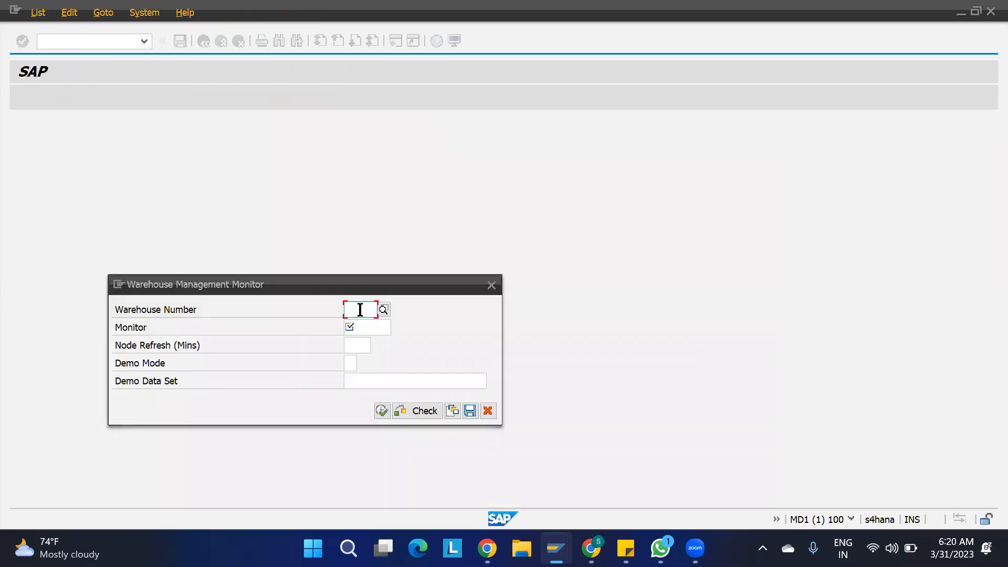
pyautogui.write('1100')
pyautogui.press('Return')
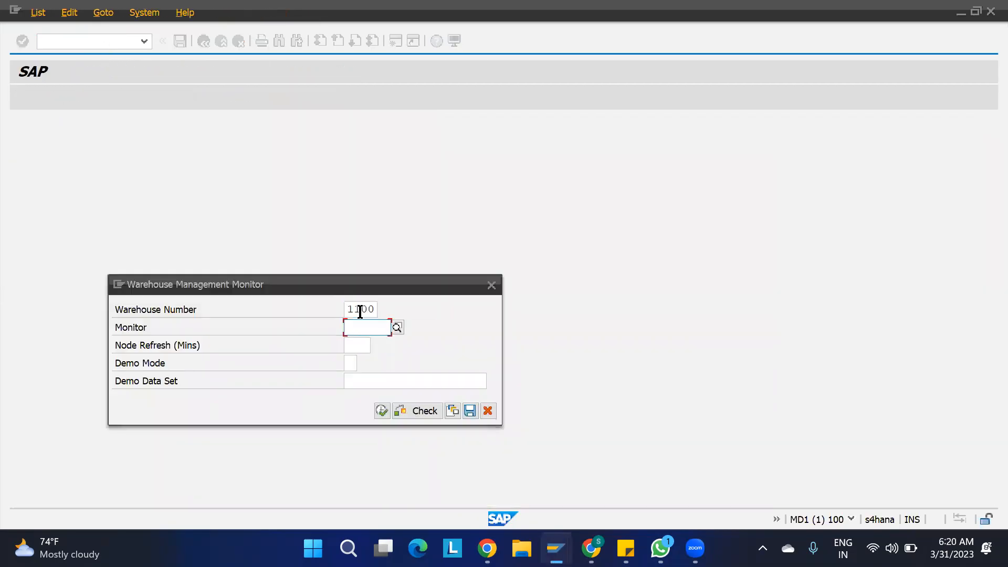
pyautogui.write('SAP')
pyautogui.click(382, 411)
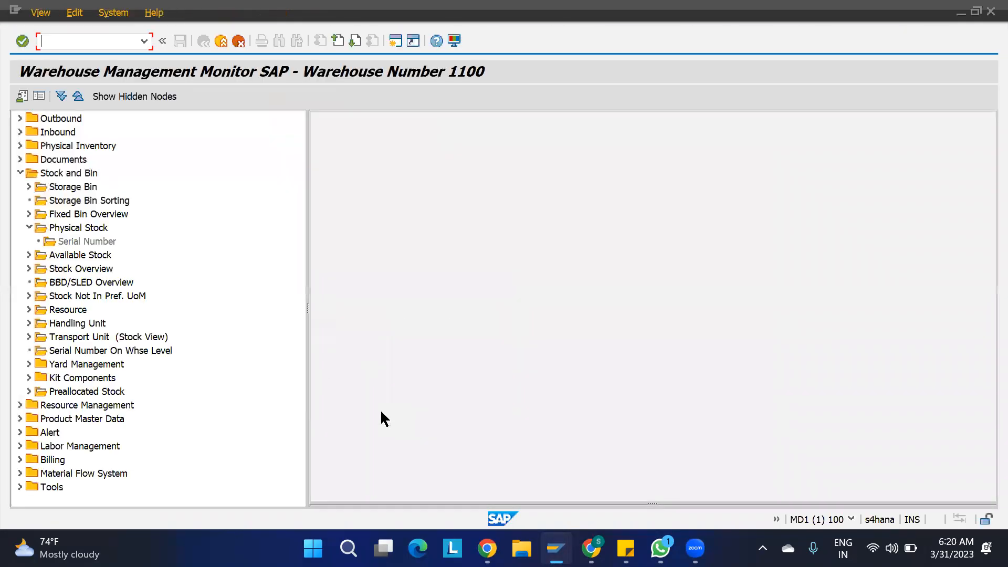
# - List the storage bins of storage type ST01 from the Storage Bin node
pyautogui.doubleClick(73, 187)
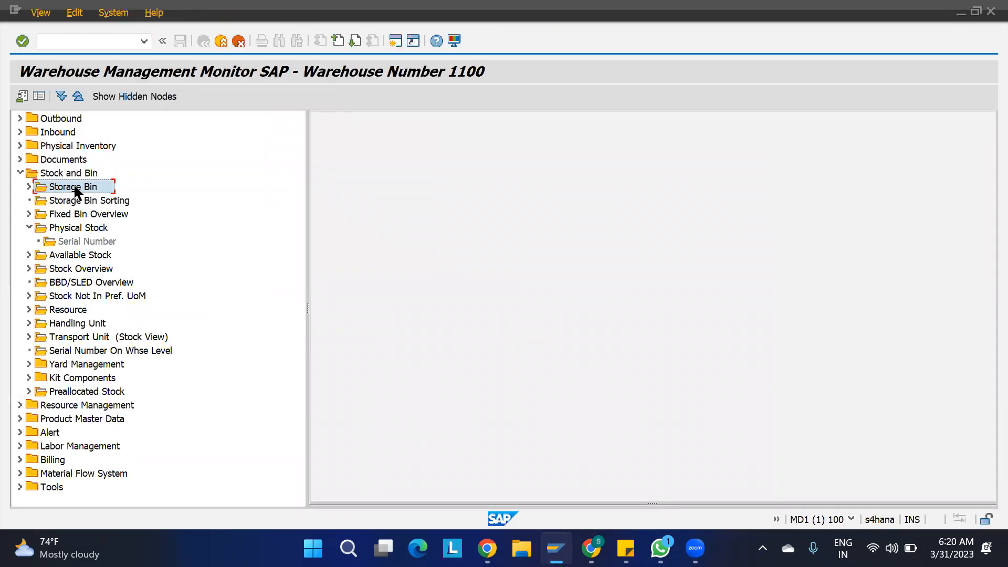
pyautogui.write('ST01')
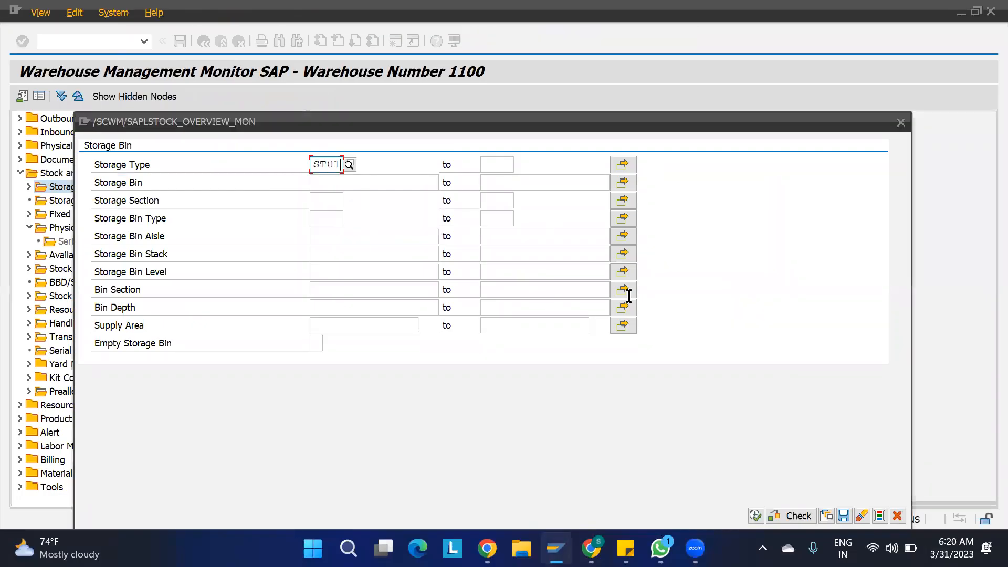
pyautogui.click(796, 517)
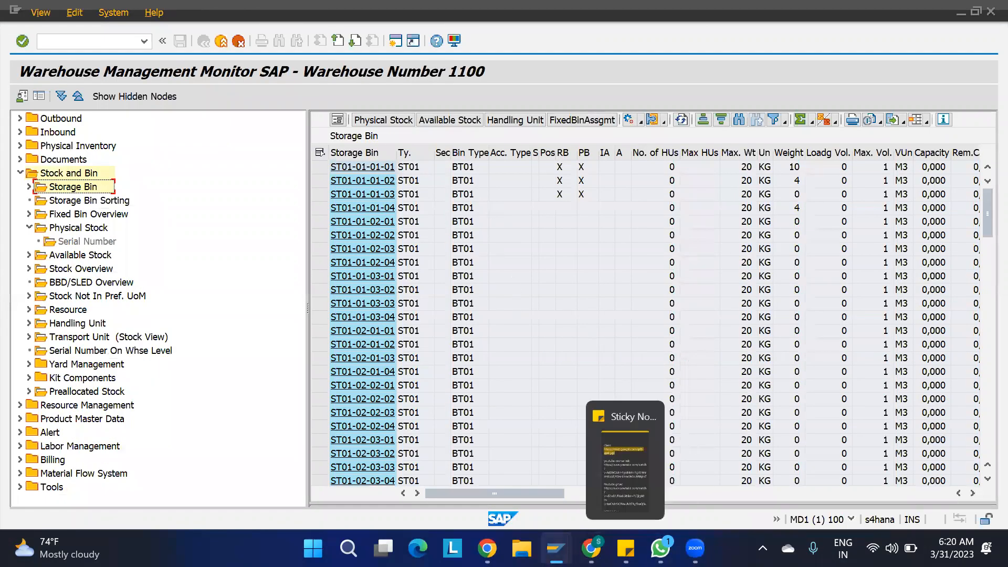
# - Bring the Stock Data Transfer window to the front
pyautogui.moveTo(556, 548)
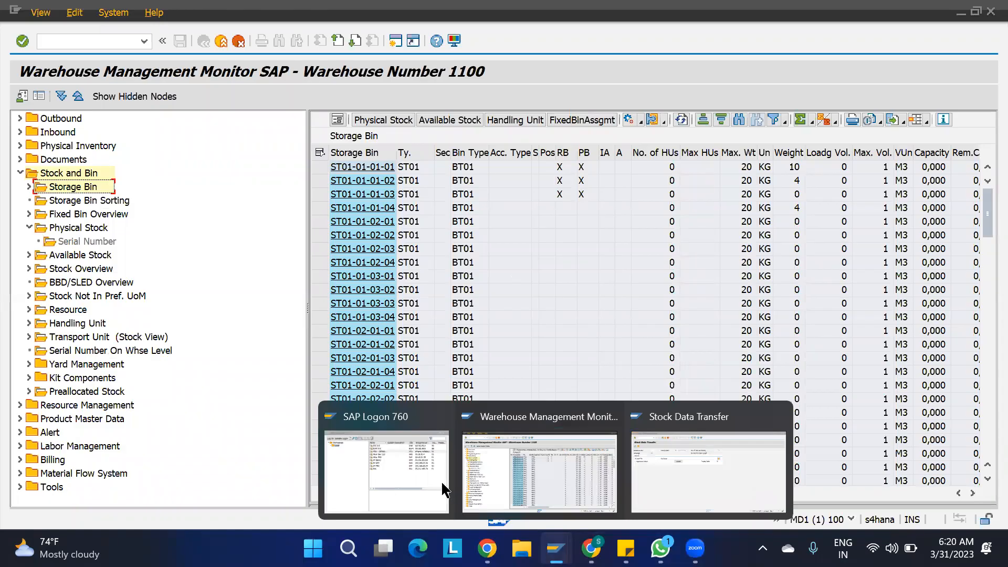
pyautogui.click(725, 479)
pyautogui.click(109, 42)
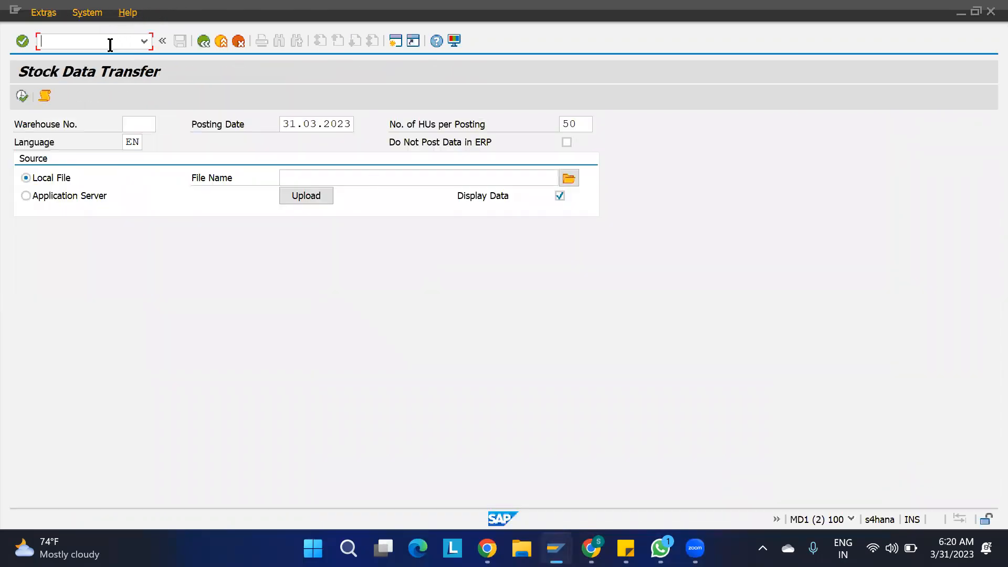
# - Create an inbound delivery in VL31N from the latest PO, external ID PO number + '-STSS-05'
pyautogui.write('/NVL31N')
pyautogui.press('Return')
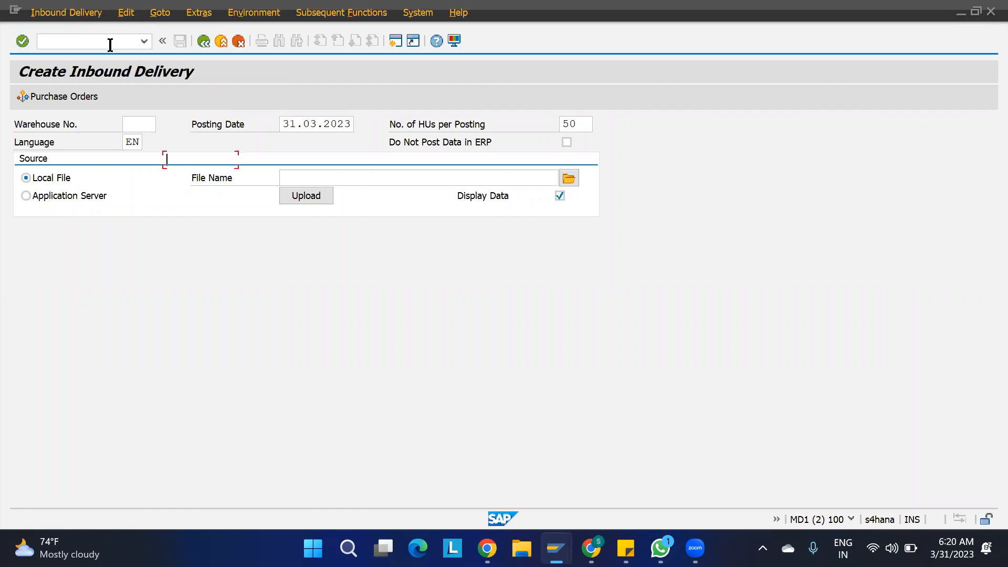
pyautogui.click(196, 177)
pyautogui.click(196, 173)
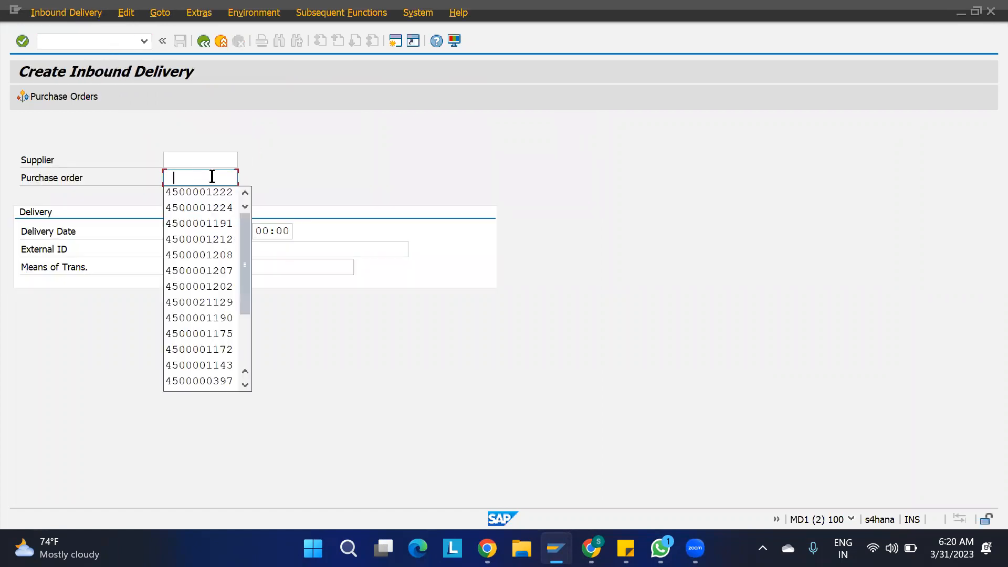
pyautogui.click(204, 190)
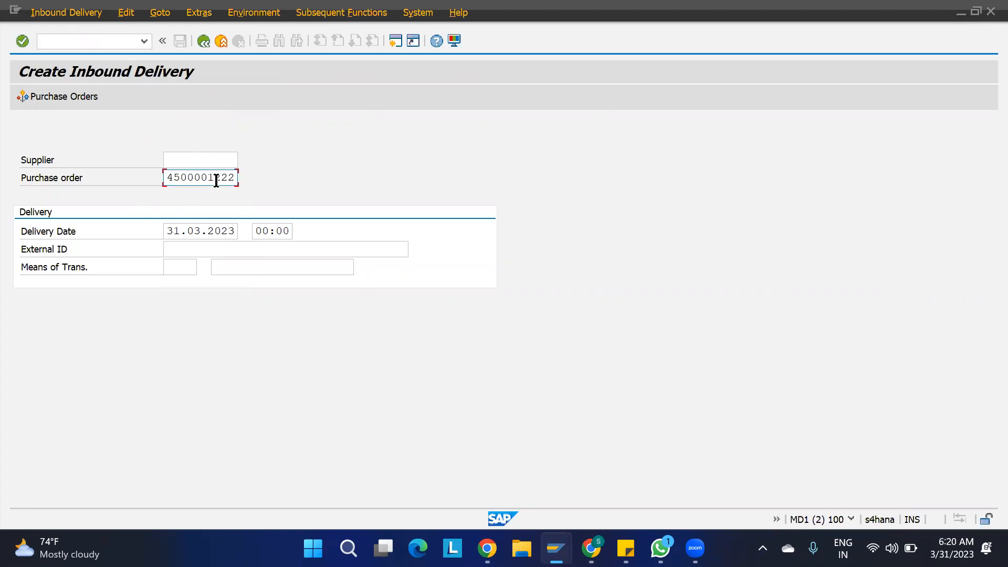
pyautogui.click(191, 248)
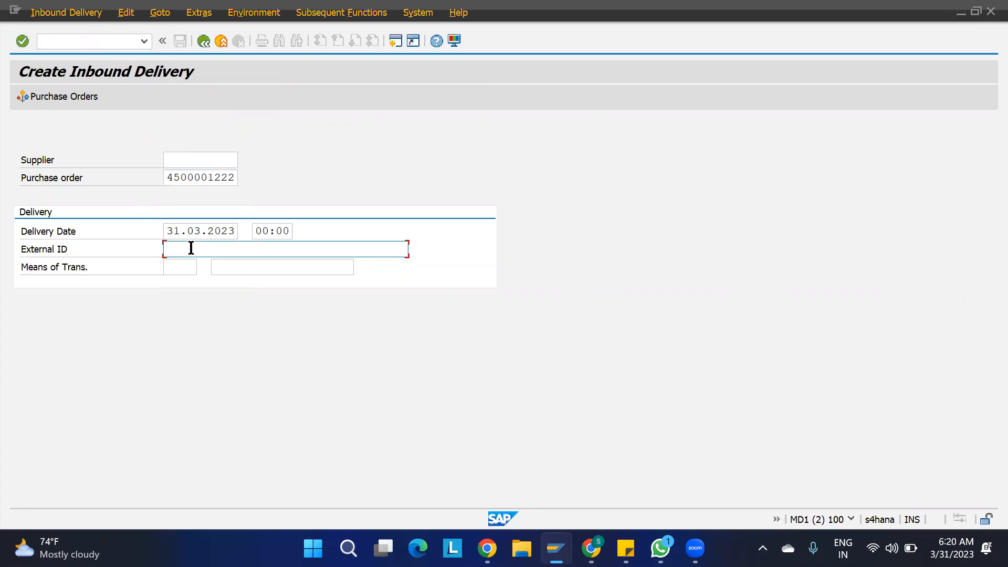
pyautogui.moveTo(234, 172); pyautogui.dragTo(101, 173)
pyautogui.hotkey('ctrl', 'c')
pyautogui.click(183, 252)
pyautogui.hotkey('ctrl', 'v')
pyautogui.write('-STSS')
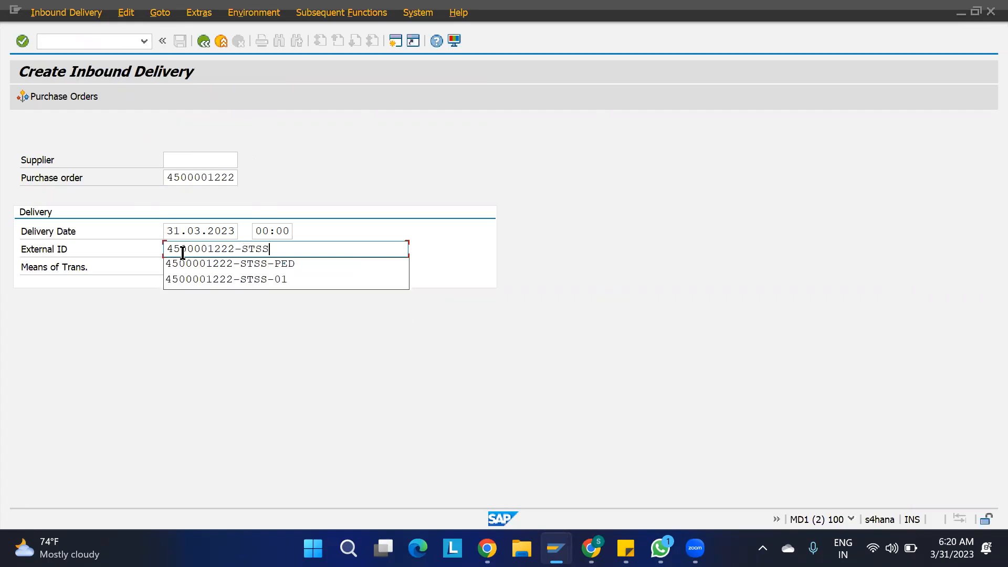
pyautogui.write('-05')
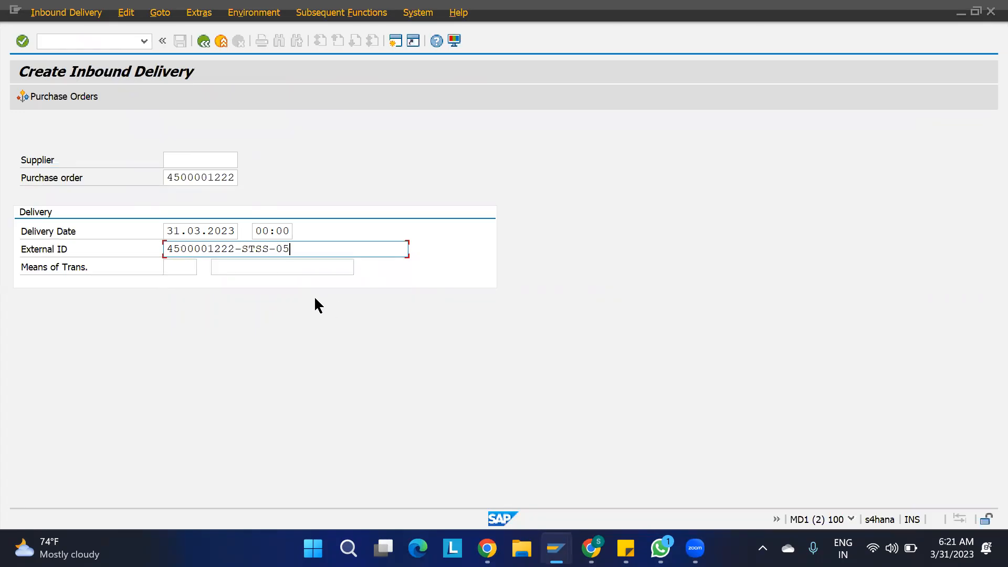
pyautogui.press('Return')
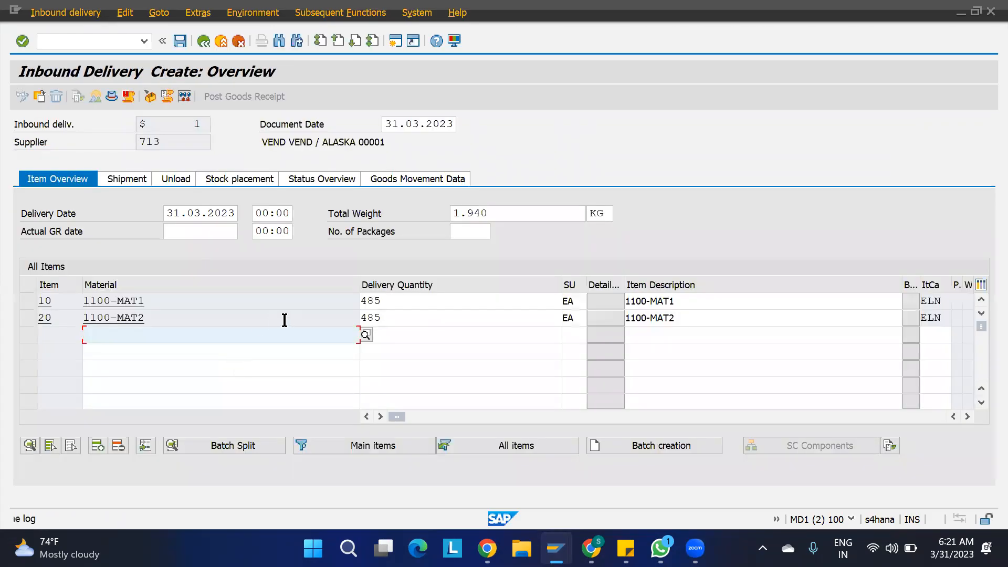
# - Delete item 20 (1100-MAT2), set item 10 quantity to 5, and save the delivery
pyautogui.click(30, 318)
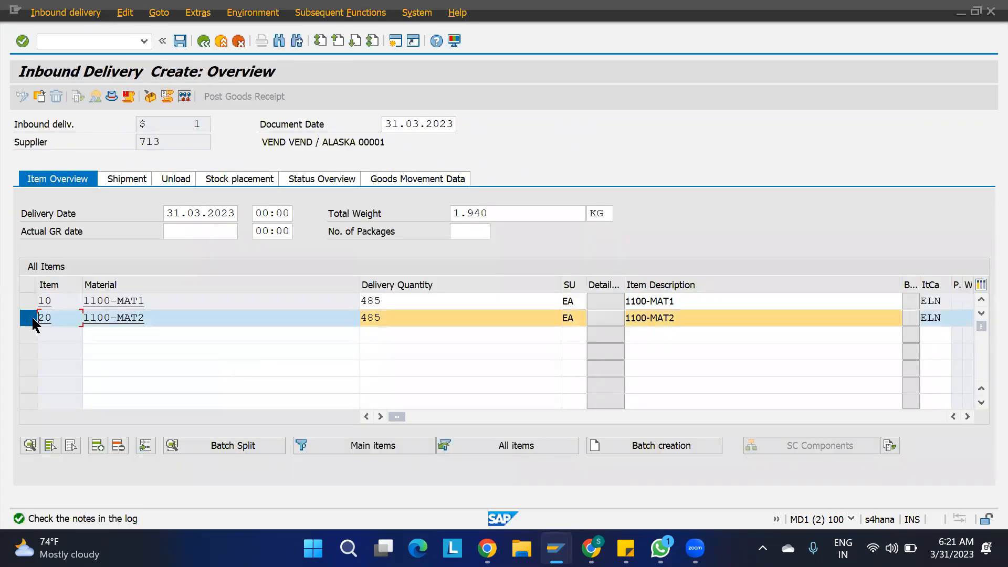
pyautogui.click(117, 446)
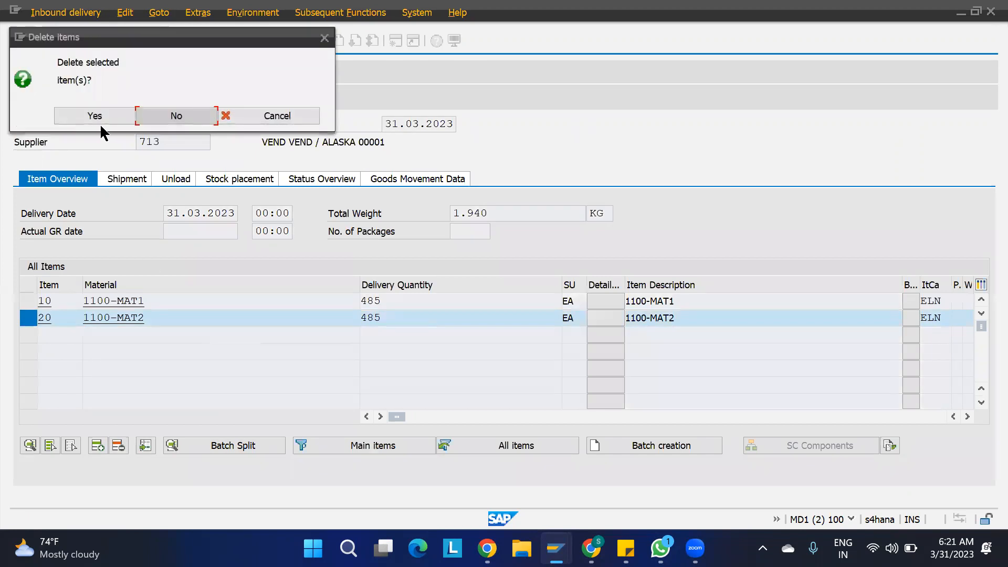
pyautogui.click(99, 122)
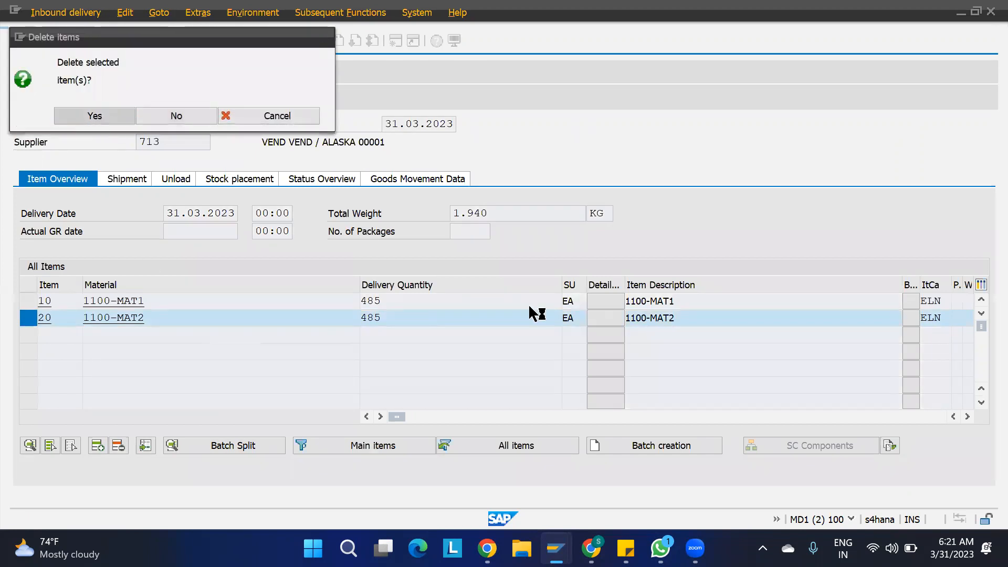
pyautogui.moveTo(397, 304); pyautogui.dragTo(320, 305)
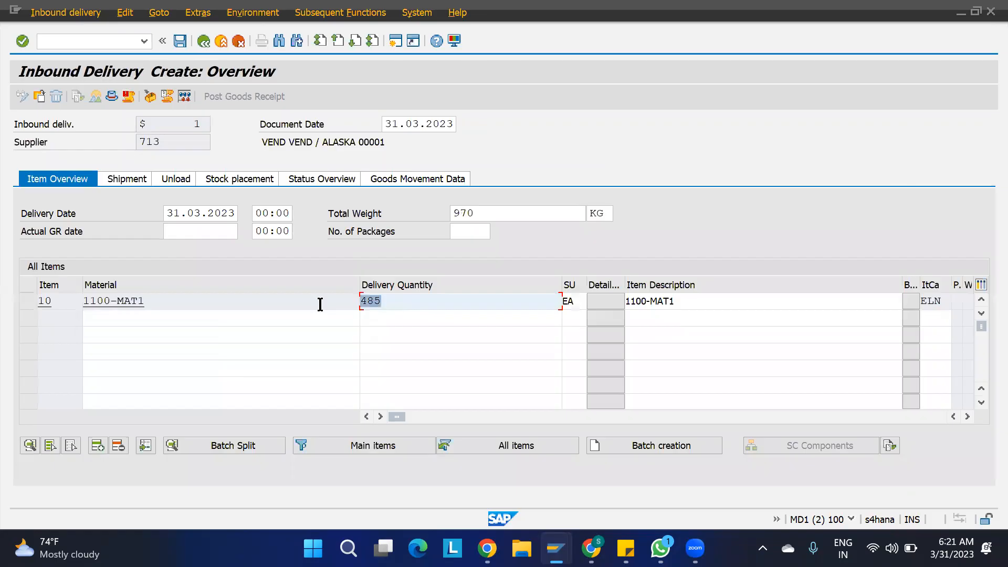
pyautogui.write('5')
pyautogui.press('Return')
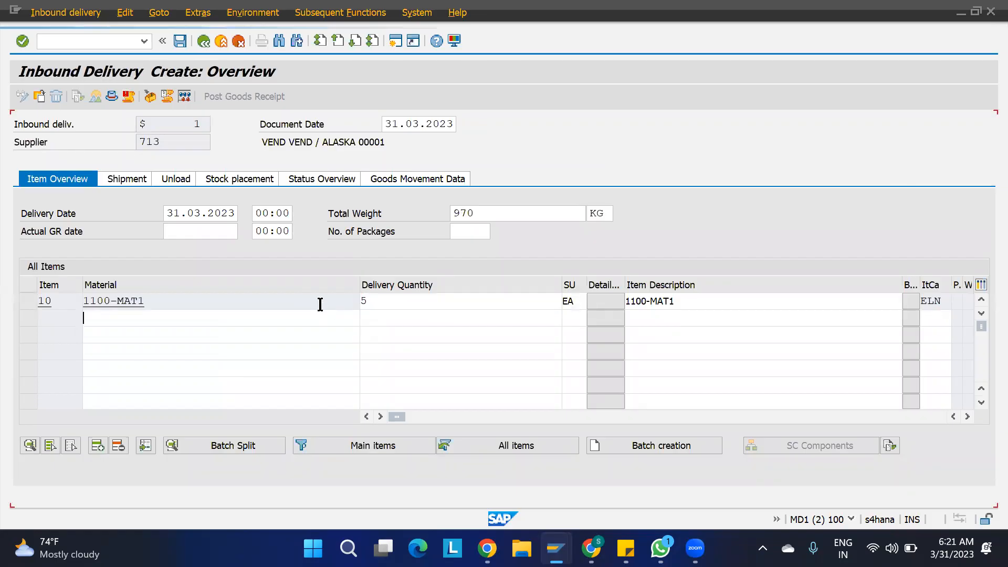
pyautogui.hotkey('ctrl', 's')
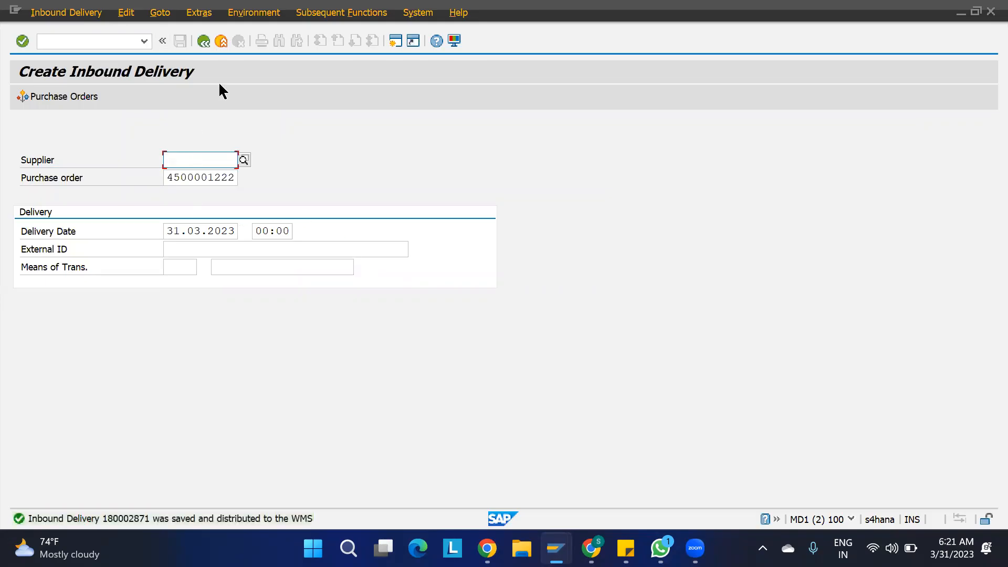
# - Review the save message, then find the saved delivery in /SCWM/PRDI
pyautogui.click(123, 517)
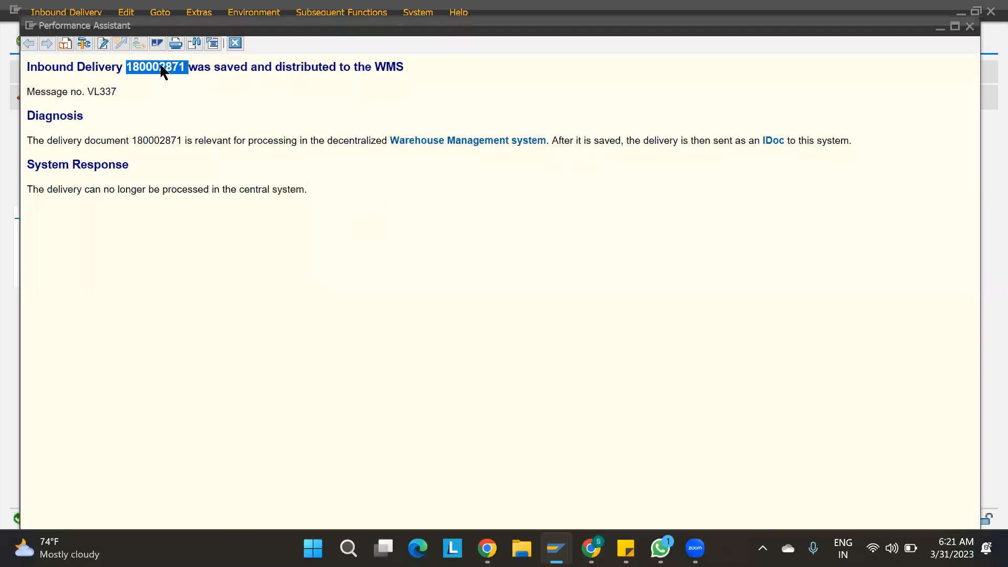
pyautogui.click(235, 44)
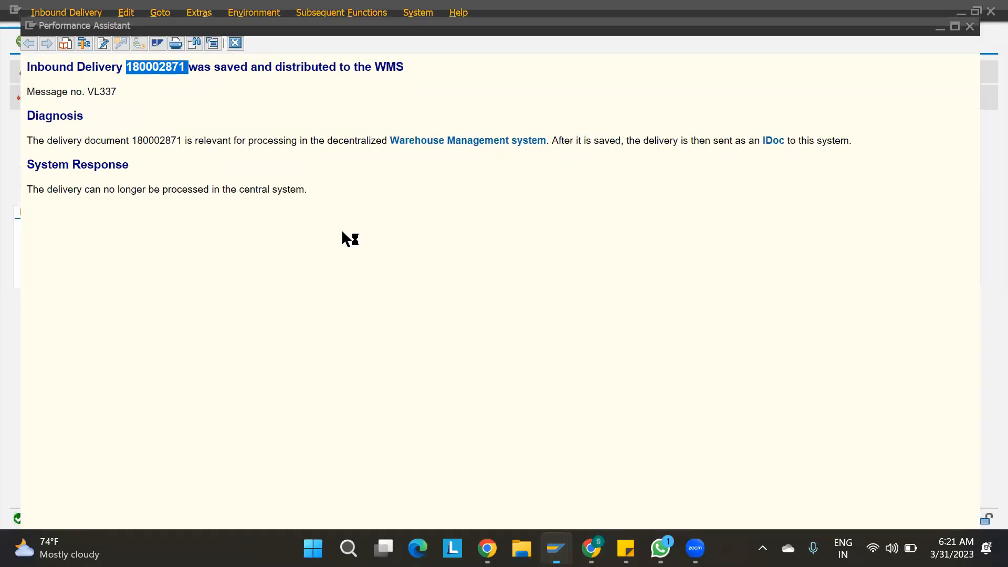
pyautogui.click(143, 42)
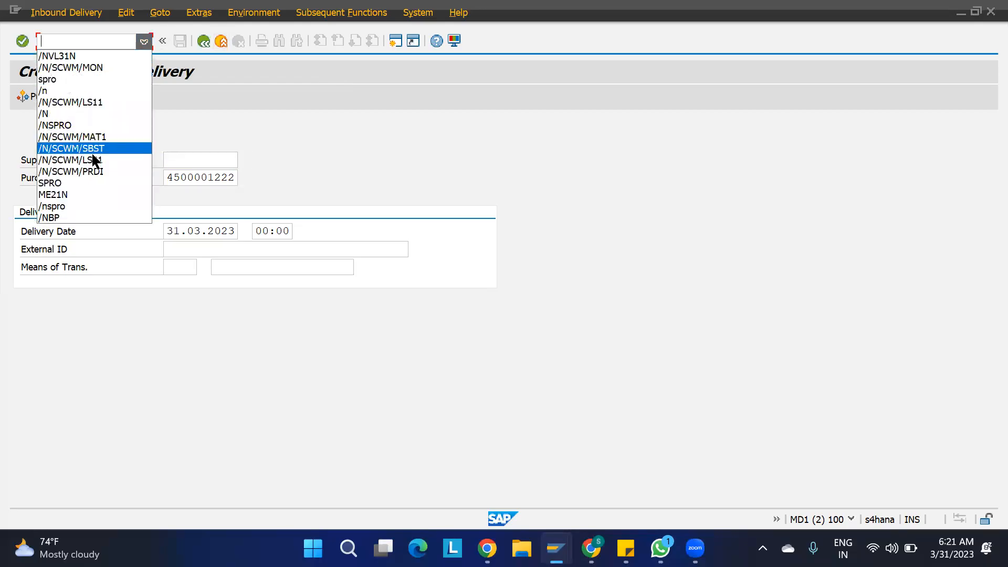
pyautogui.click(95, 169)
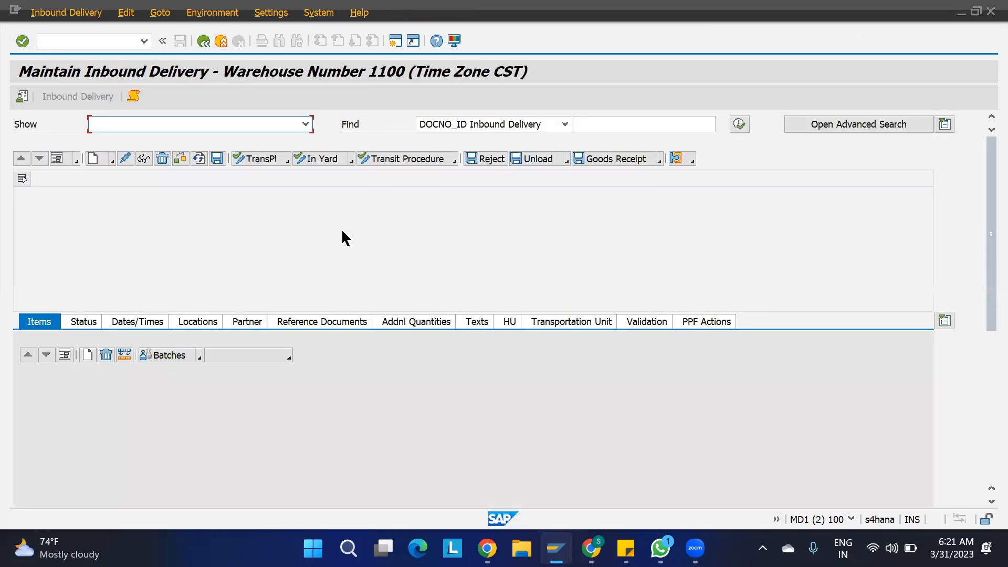
pyautogui.click(591, 123)
pyautogui.write('180002871')
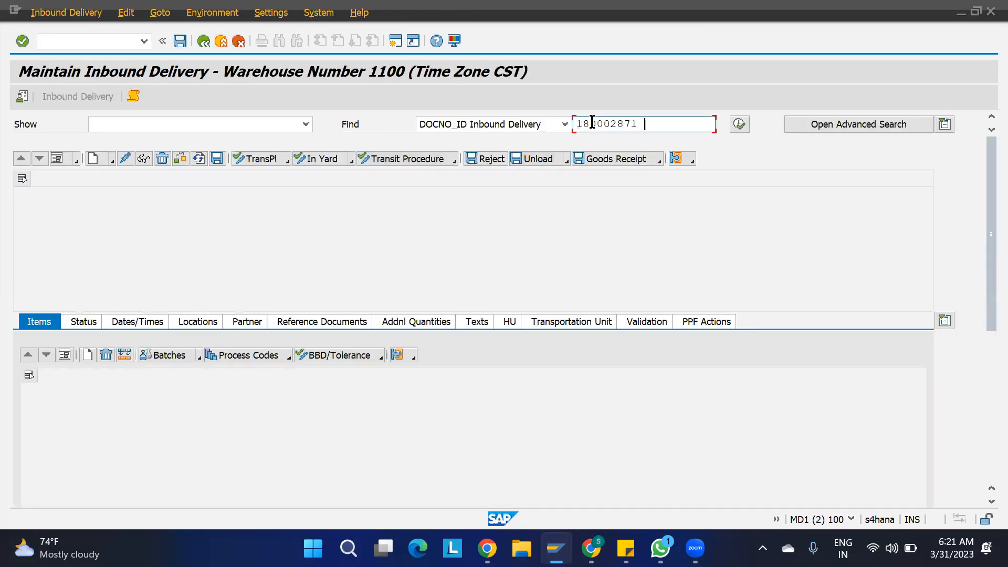
pyautogui.click(738, 124)
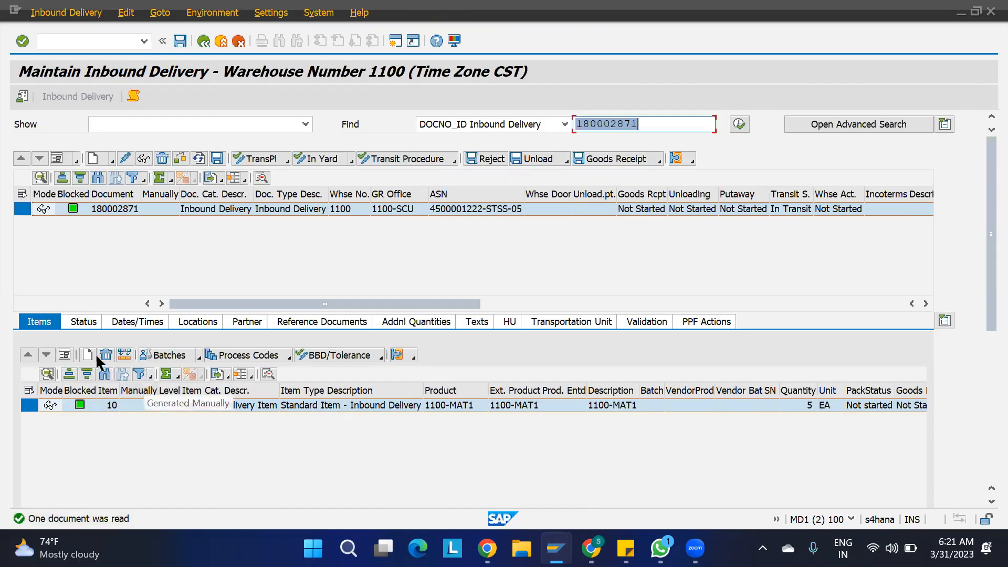
# - Show the item's detail view for 1100-MAT1 with quantity 5
pyautogui.click(65, 356)
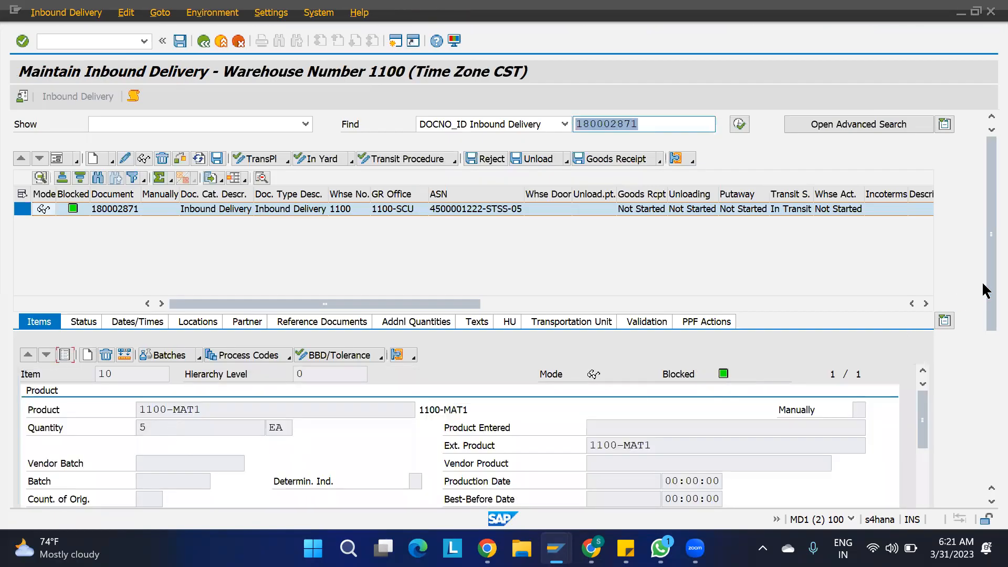
pyautogui.scroll(-4, 986, 313)
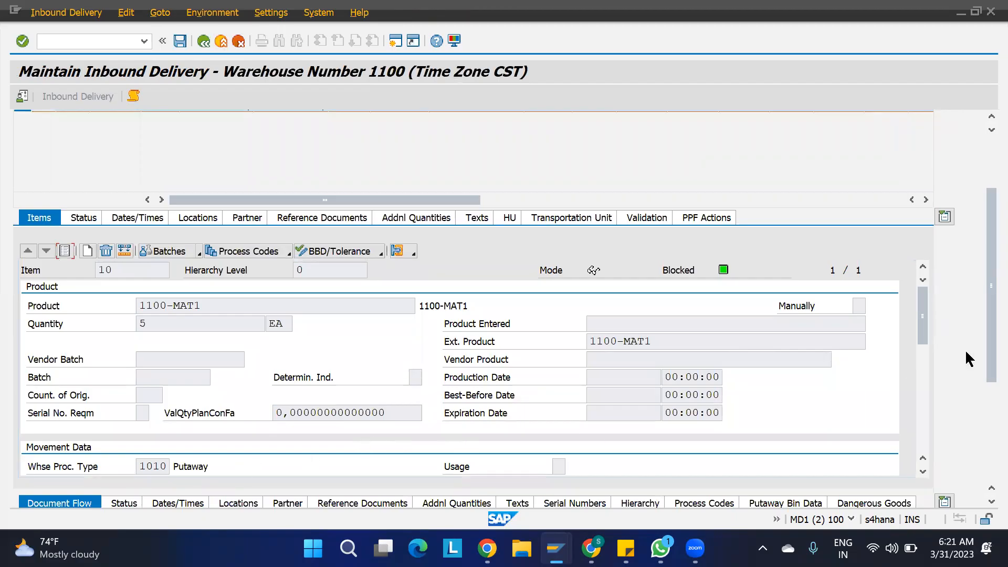
pyautogui.scroll(-2, 922, 336)
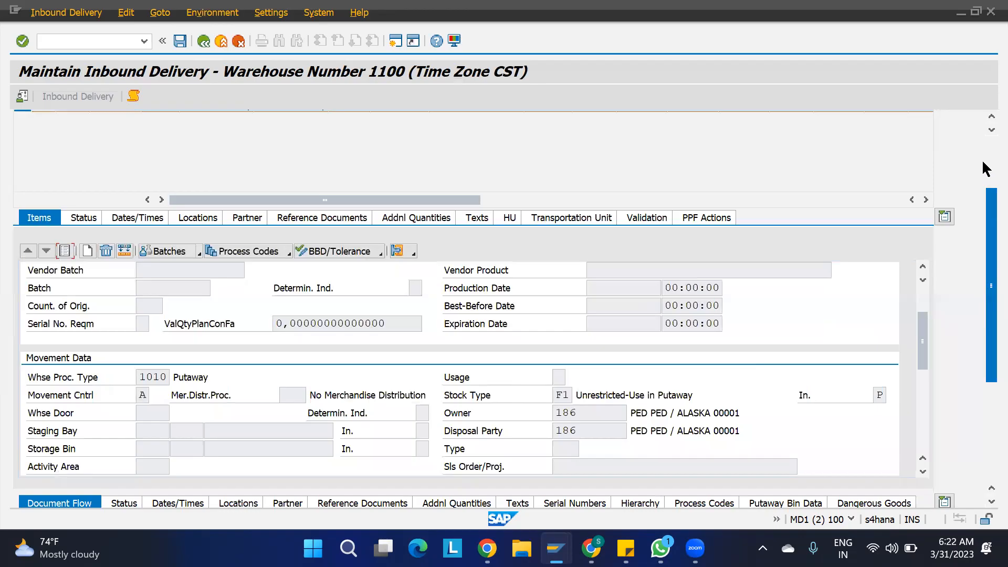
pyautogui.scroll(2, 985, 168)
# - Return to the inbound delivery window and start customizing with SPRO
pyautogui.moveTo(590, 548)
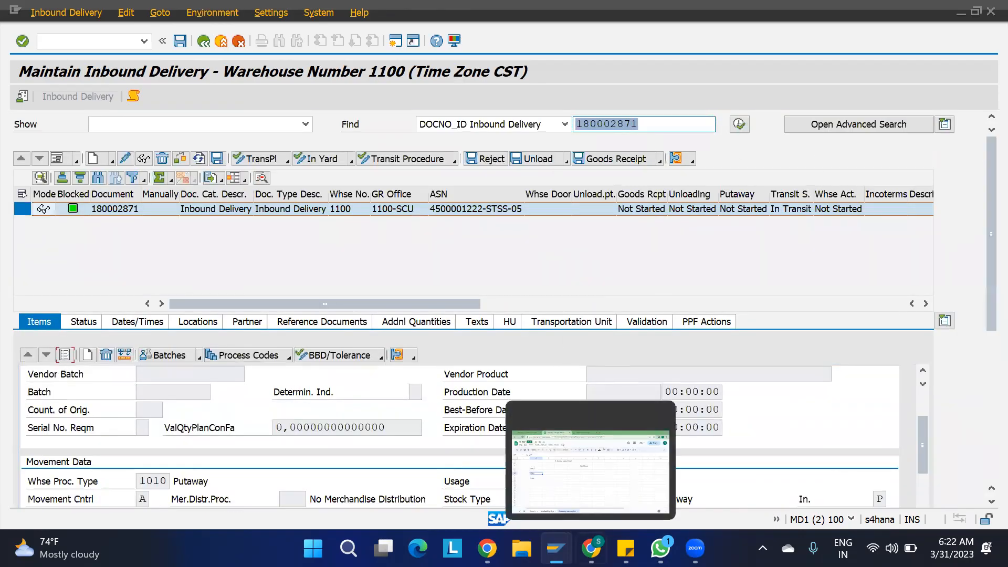
pyautogui.moveTo(556, 548)
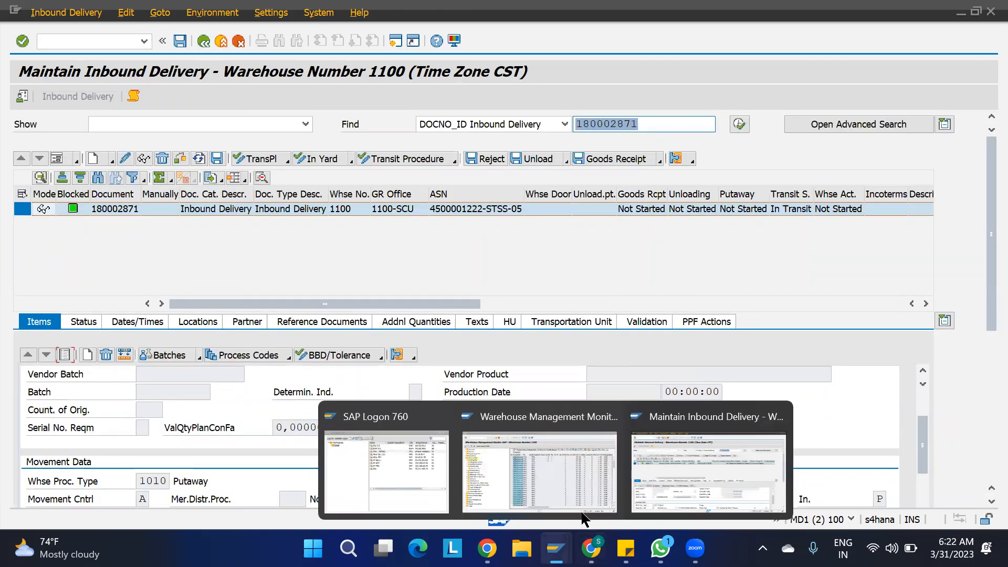
pyautogui.click(668, 472)
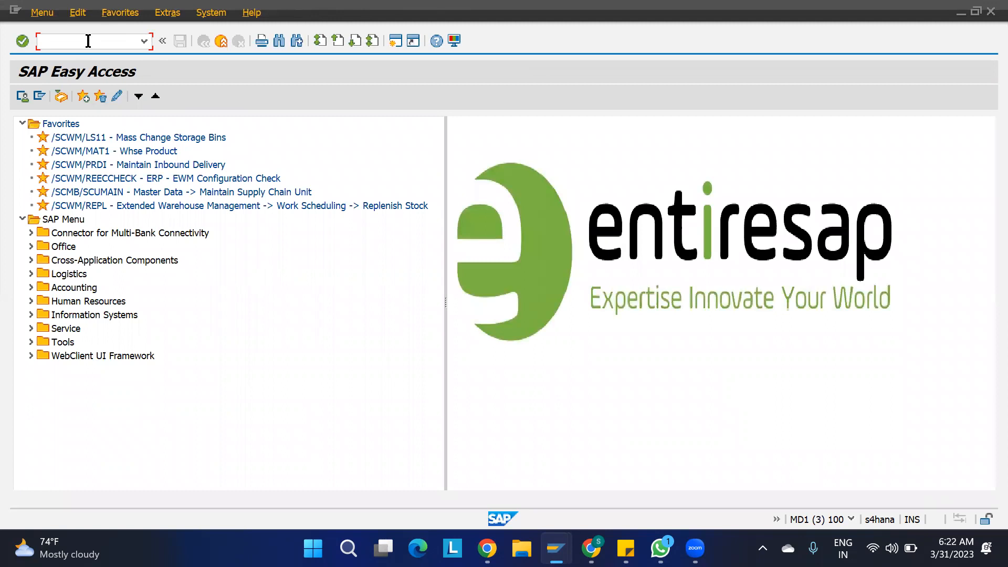
pyautogui.write('SPRO')
pyautogui.press('Return')
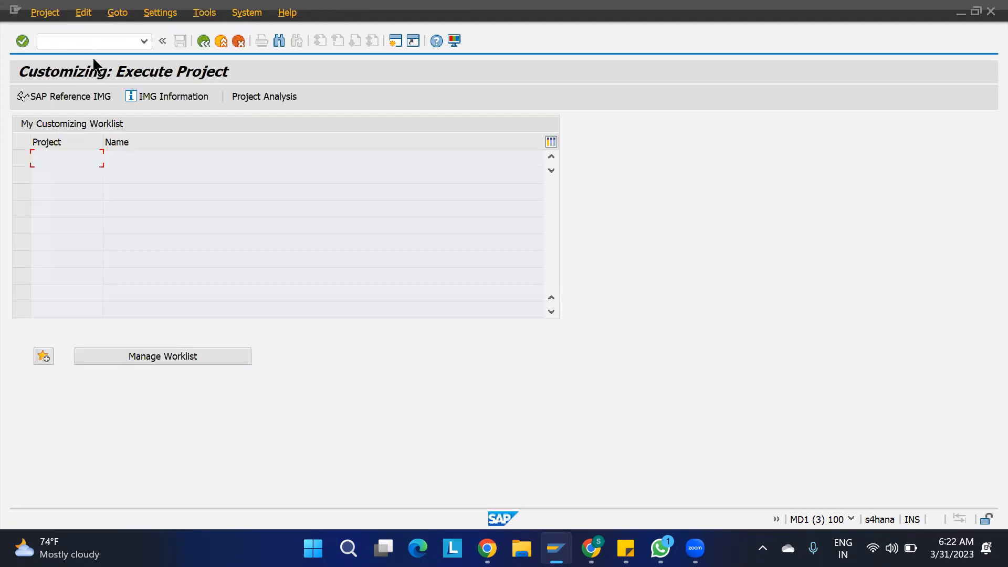
# - Run Specify Storage Type Search Sequence for Putaway under Goods Receipt Process > Strategies > Storage Type Search
pyautogui.click(68, 100)
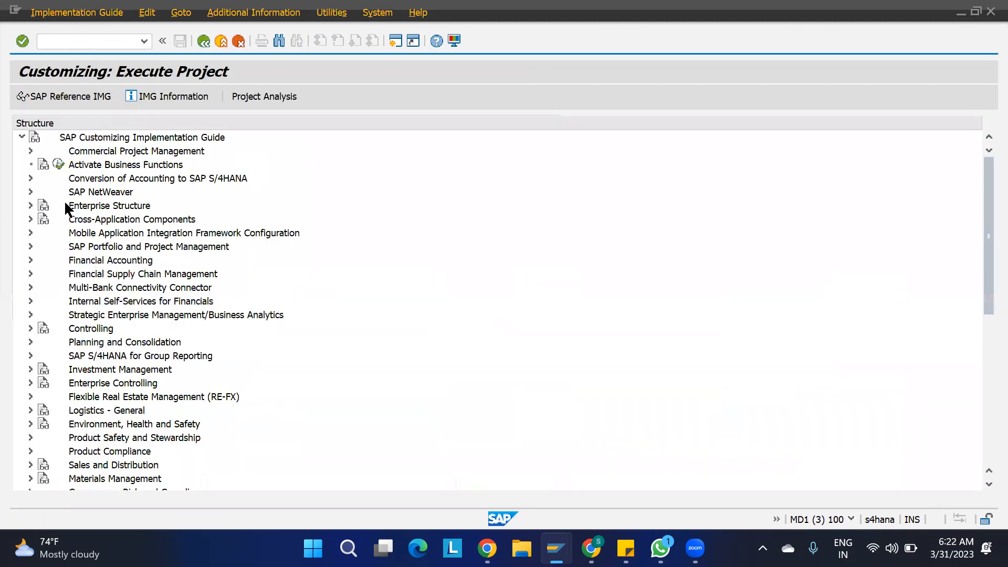
pyautogui.scroll(-3, 65, 358)
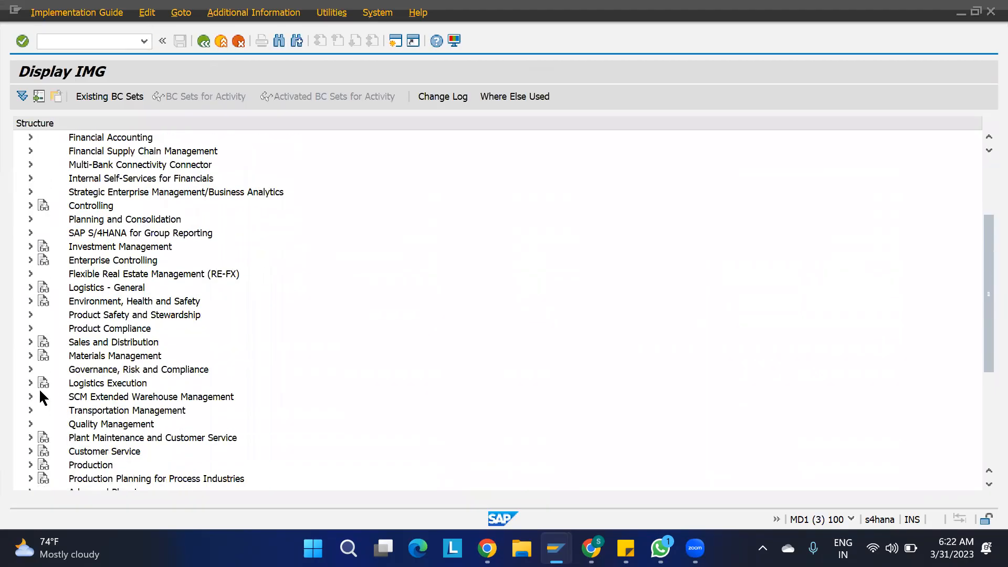
pyautogui.click(30, 397)
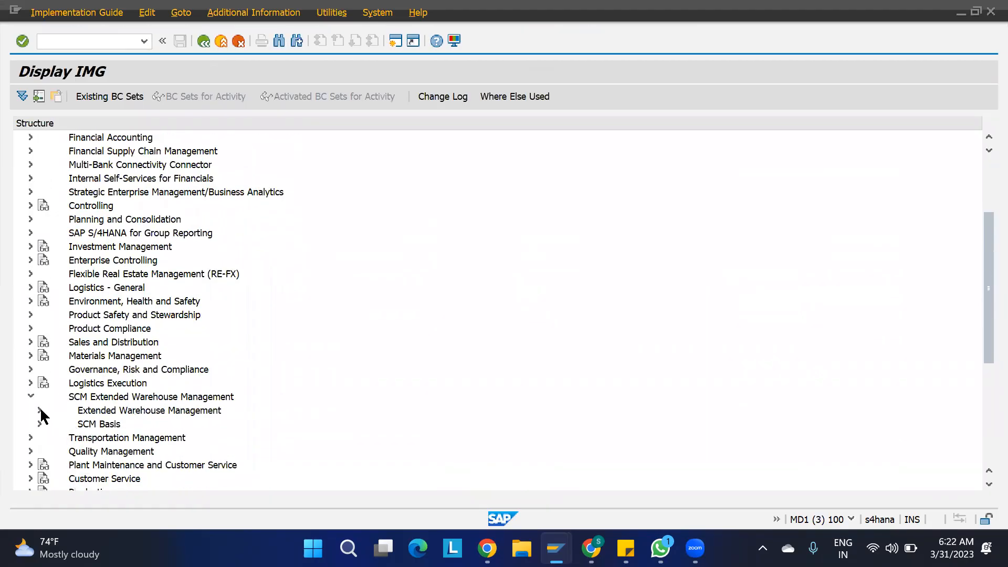
pyautogui.click(40, 410)
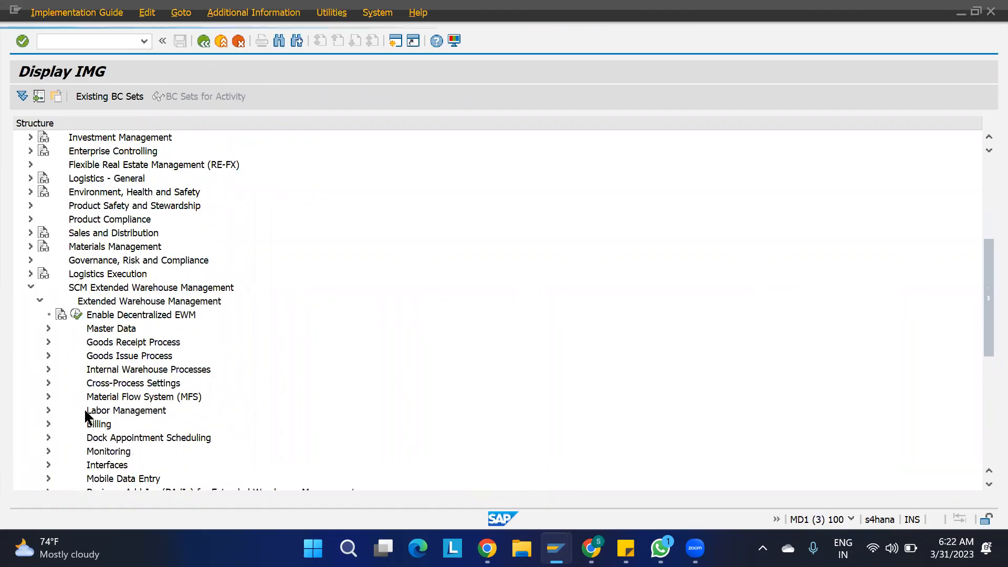
pyautogui.click(48, 342)
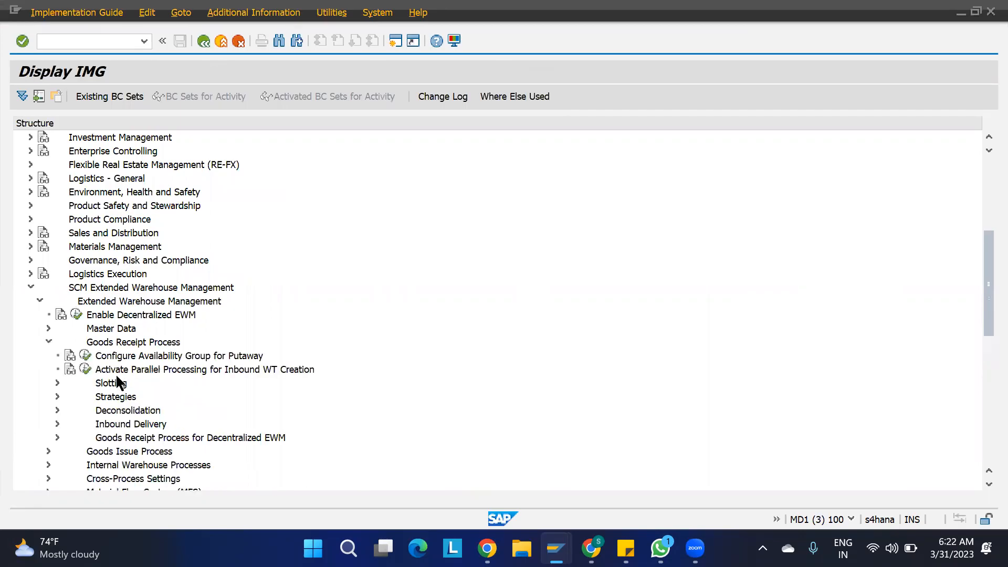
pyautogui.click(58, 396)
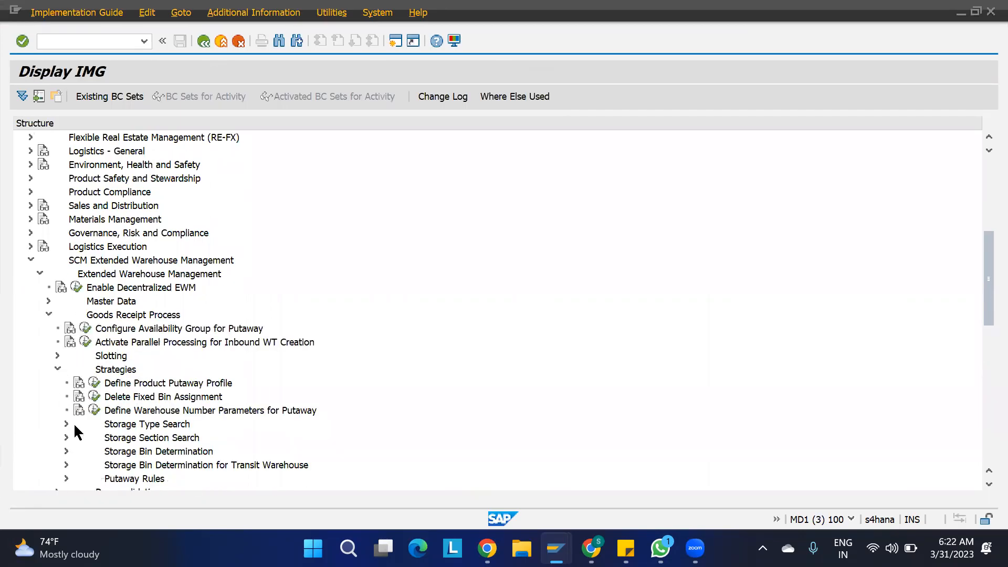
pyautogui.click(65, 423)
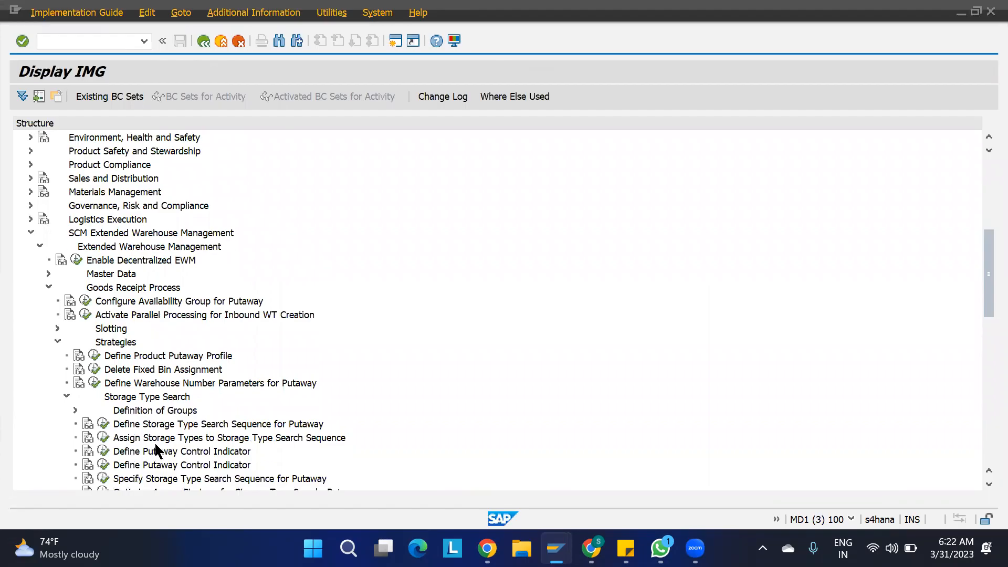
pyautogui.scroll(-3, 158, 450)
pyautogui.click(103, 356)
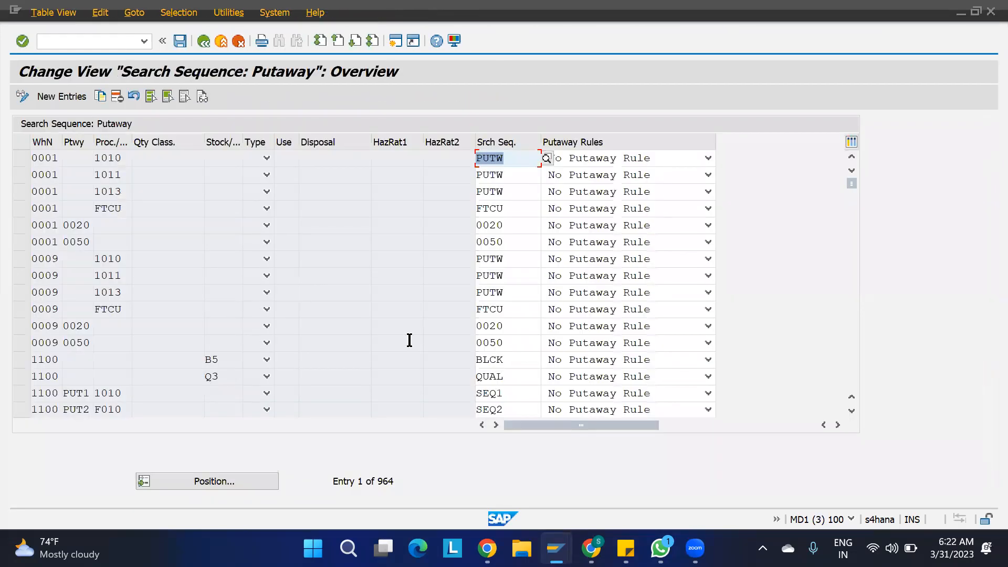
# - Position to warehouse 1100, inspect search sequences SEQ1 and SEQ2, then open a new session
pyautogui.click(241, 475)
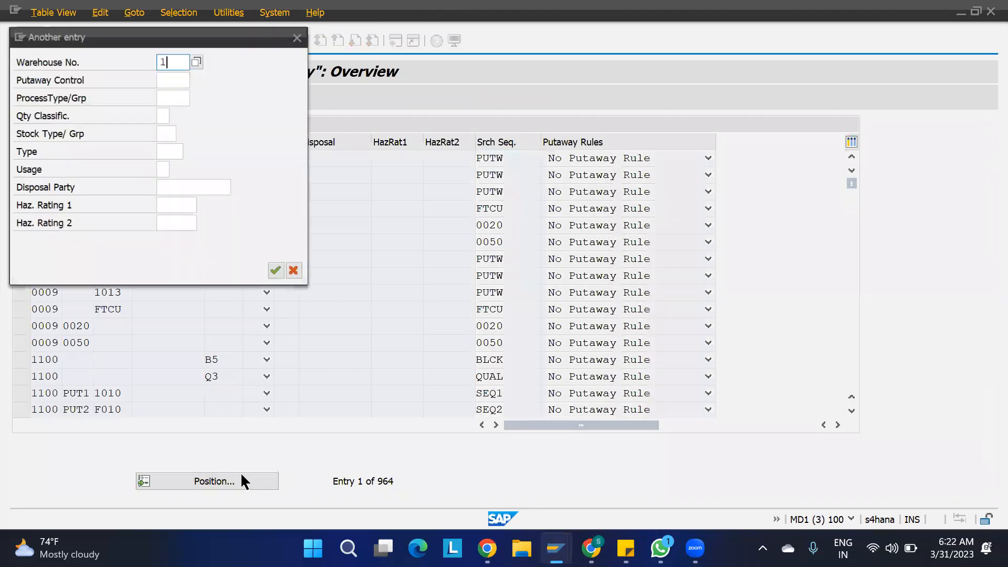
pyautogui.press('Return')
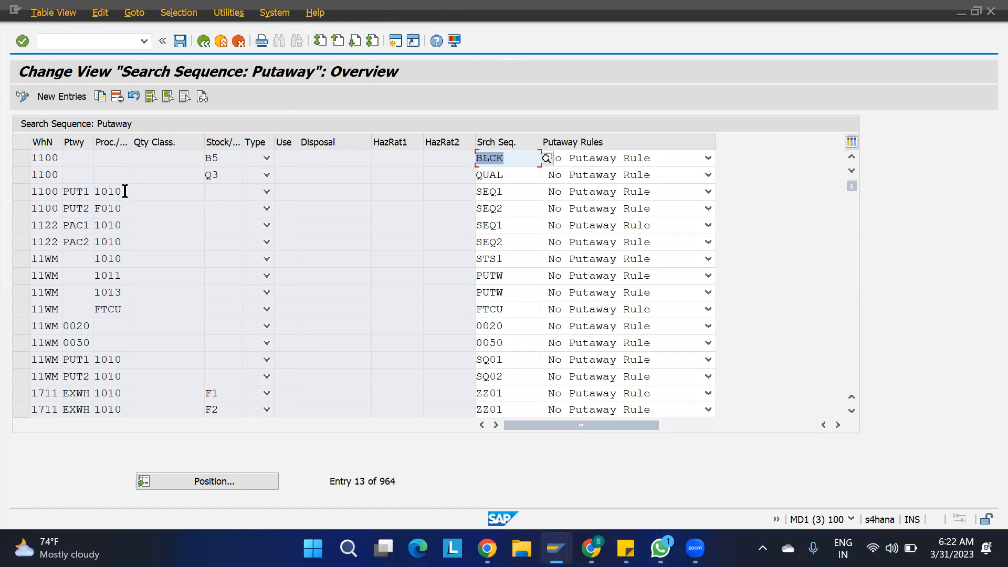
pyautogui.click(503, 192)
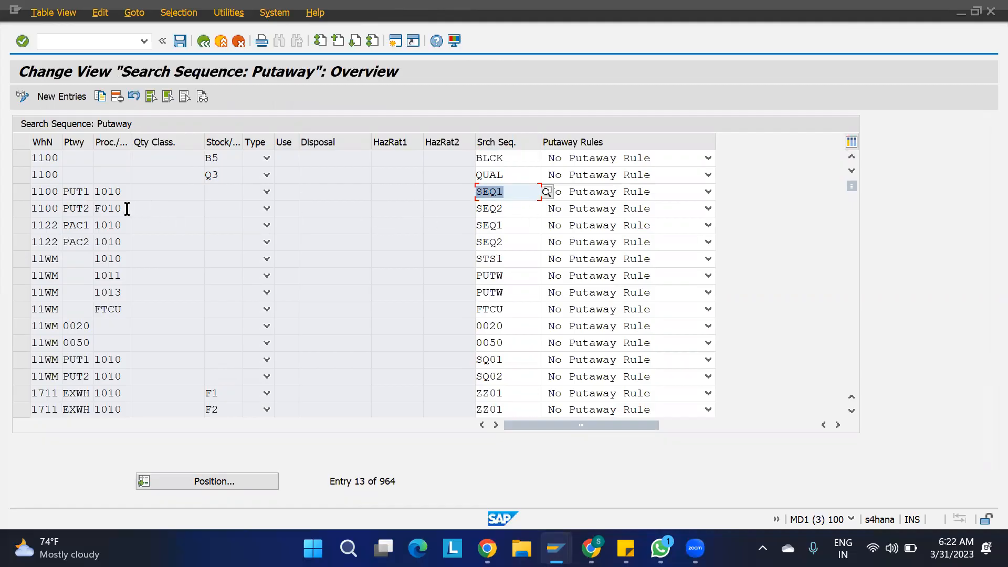
pyautogui.click(520, 209)
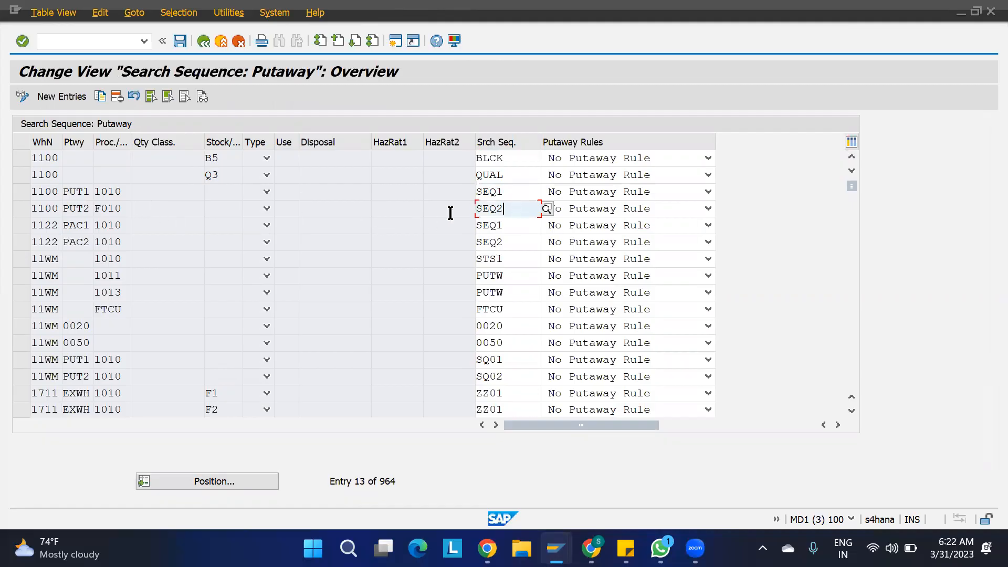
pyautogui.click(391, 229)
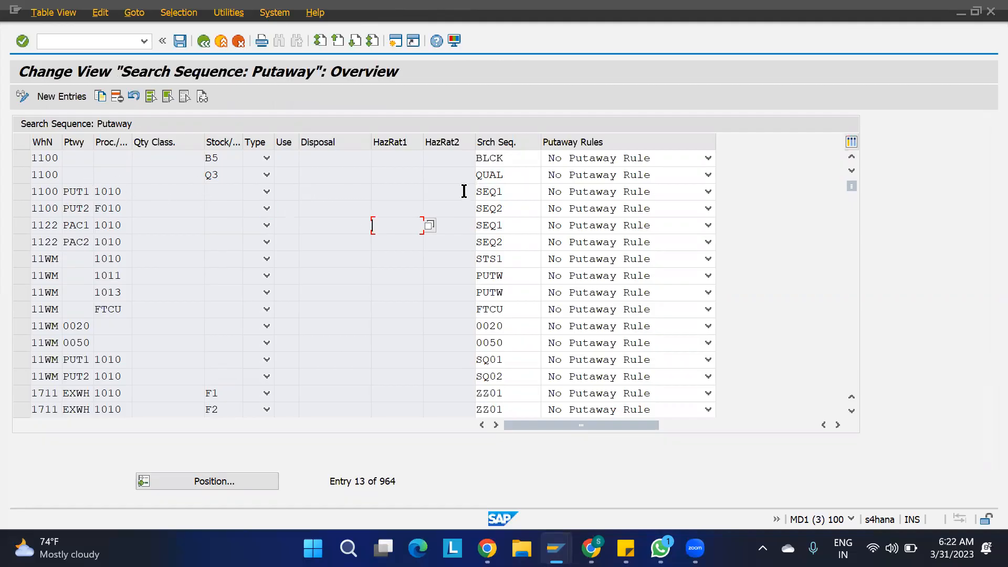
pyautogui.click(396, 40)
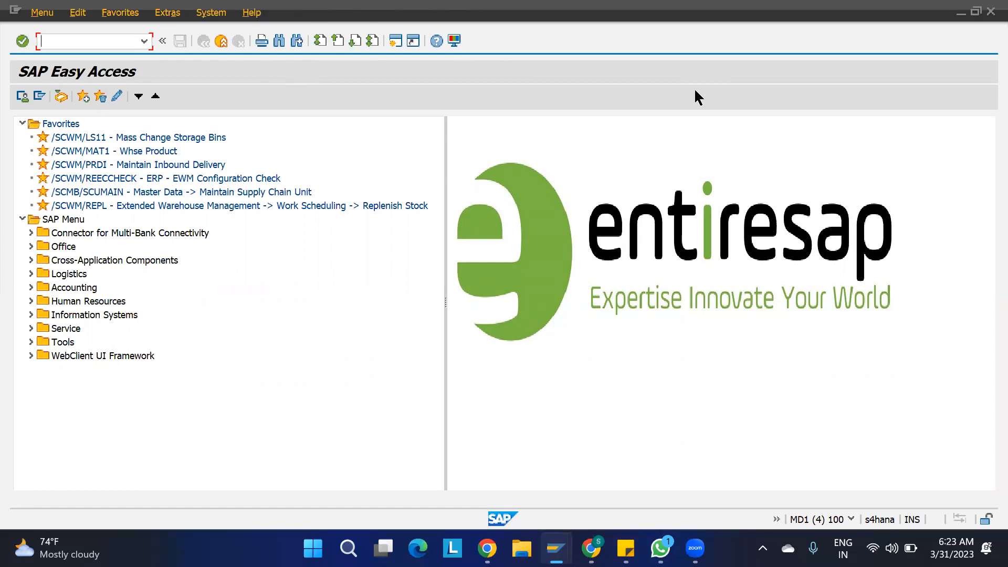
# - Open product 1100-MAT1 in /SCWM/MAT1 and verify its putaway control PUT1 in Whse Data
pyautogui.doubleClick(97, 151)
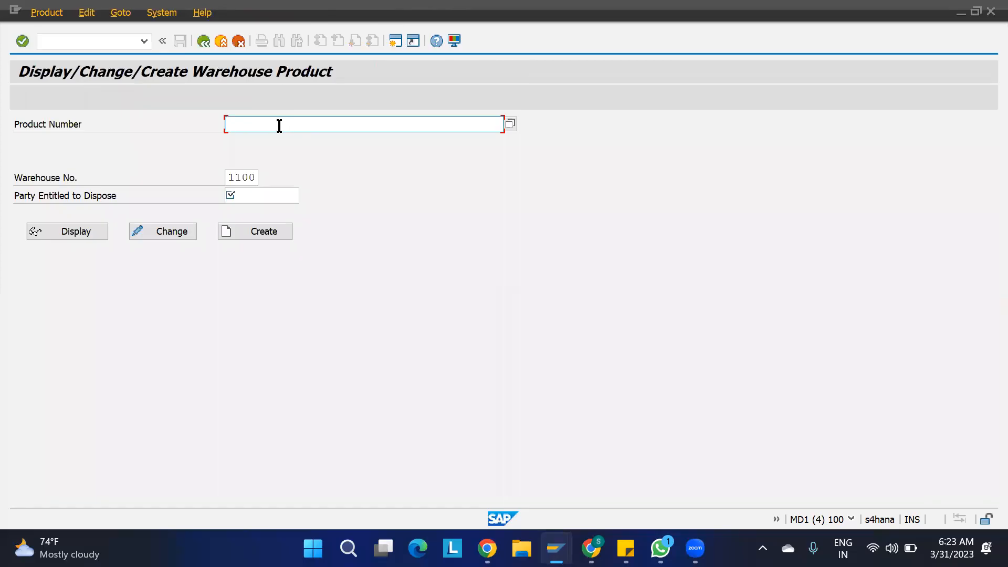
pyautogui.write('1100')
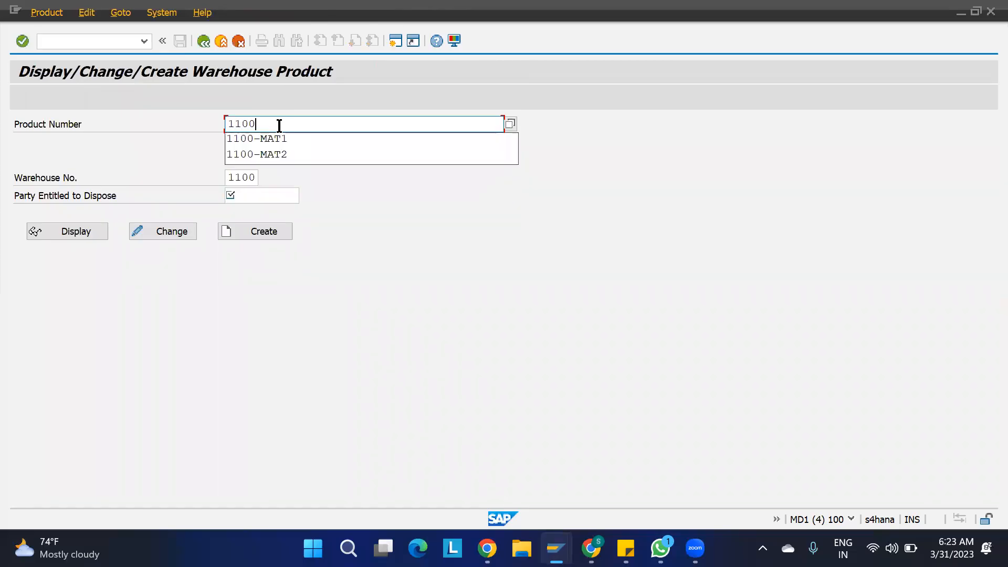
pyautogui.press('Down')
pyautogui.press('Return')
pyautogui.press('Return')
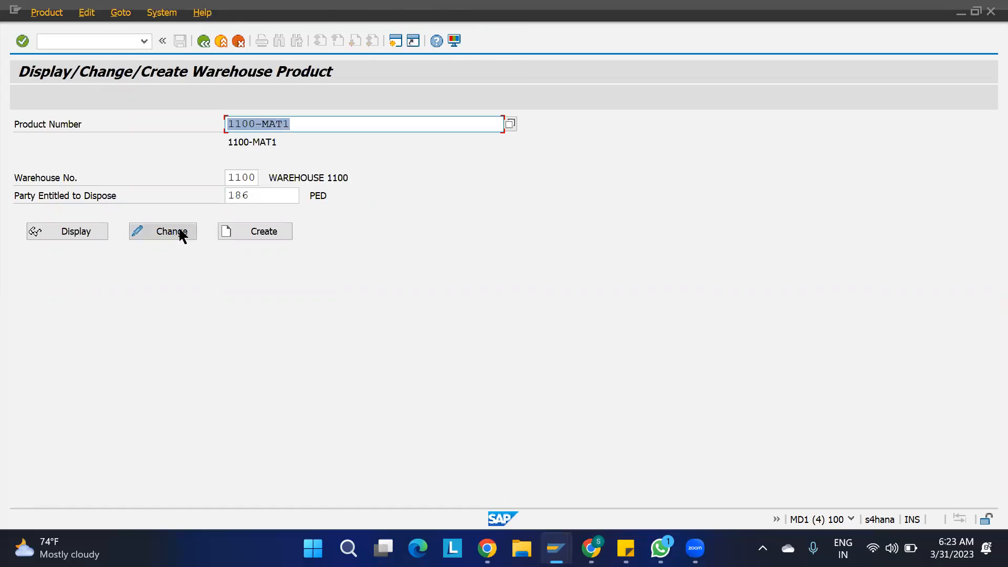
pyautogui.click(149, 233)
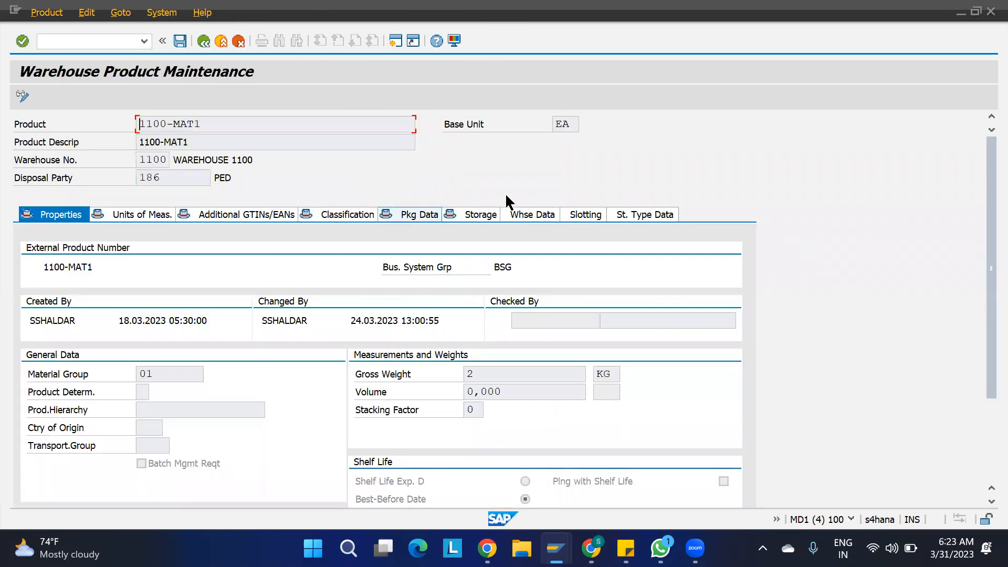
pyautogui.click(531, 213)
pyautogui.scroll(-10, 848, 278)
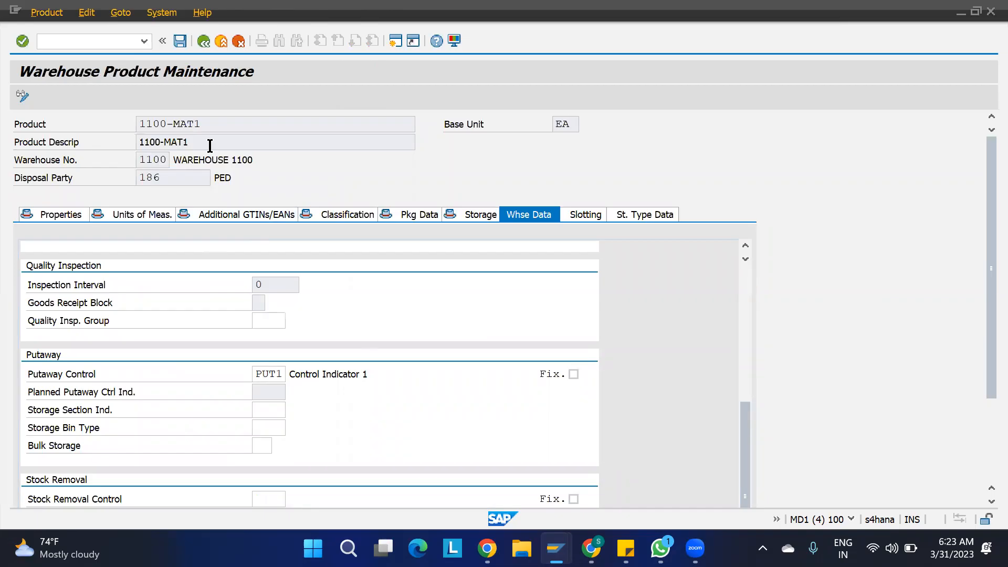
pyautogui.click(204, 41)
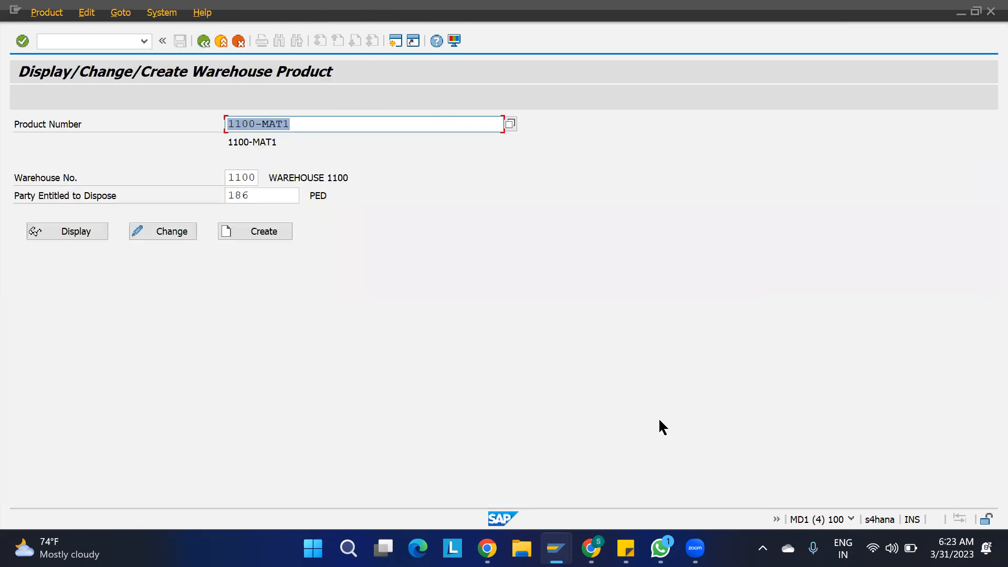
# - Return to the inbound delivery and launch Follow-On Functions > Warehouse Task
pyautogui.moveTo(626, 548)
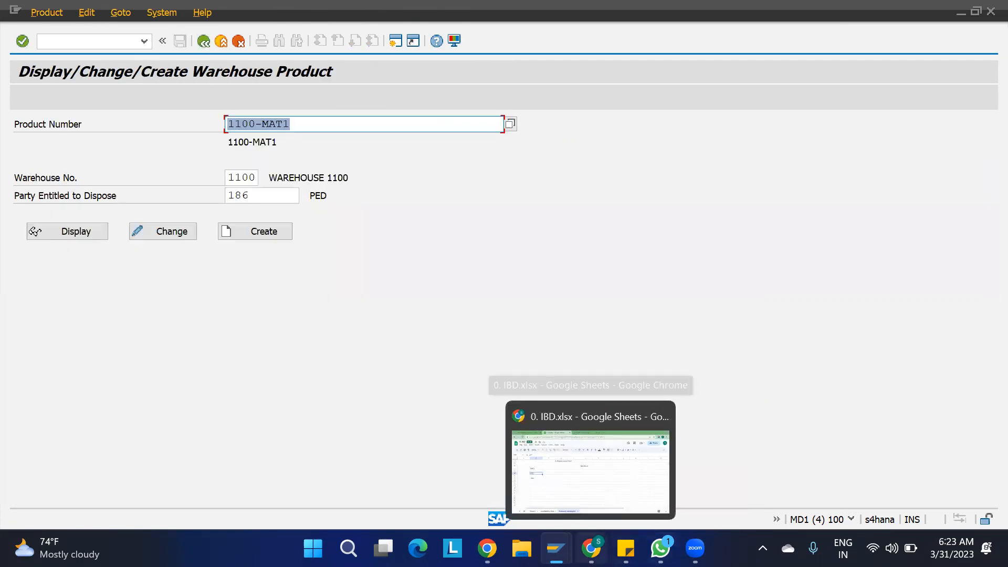
pyautogui.moveTo(556, 548)
pyautogui.click(563, 456)
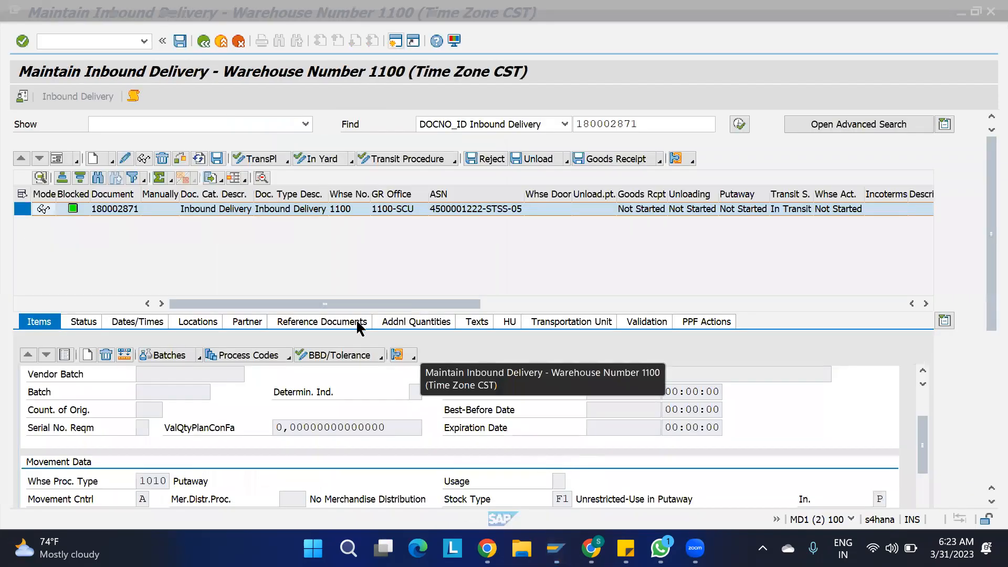
pyautogui.click(66, 12)
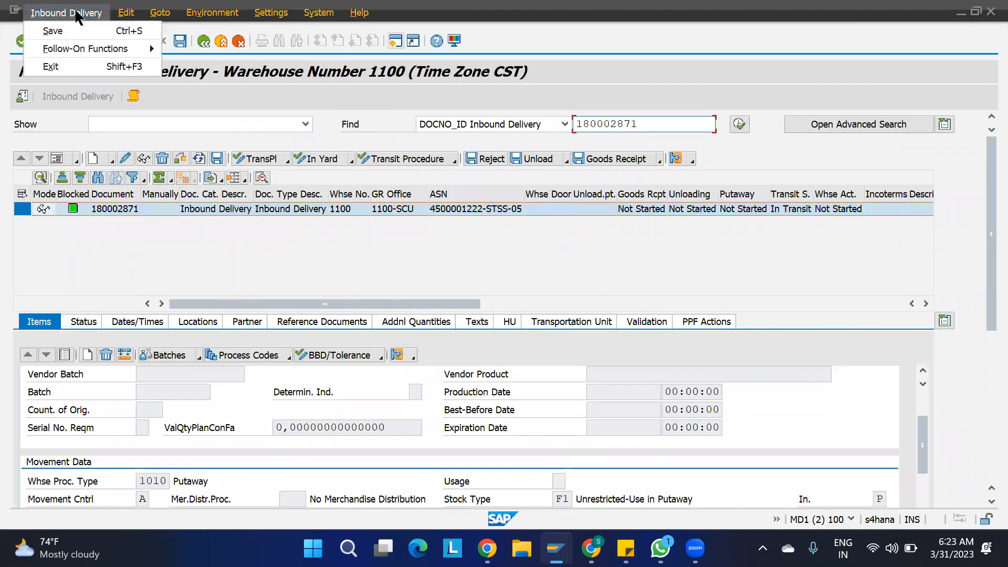
pyautogui.moveTo(150, 48)
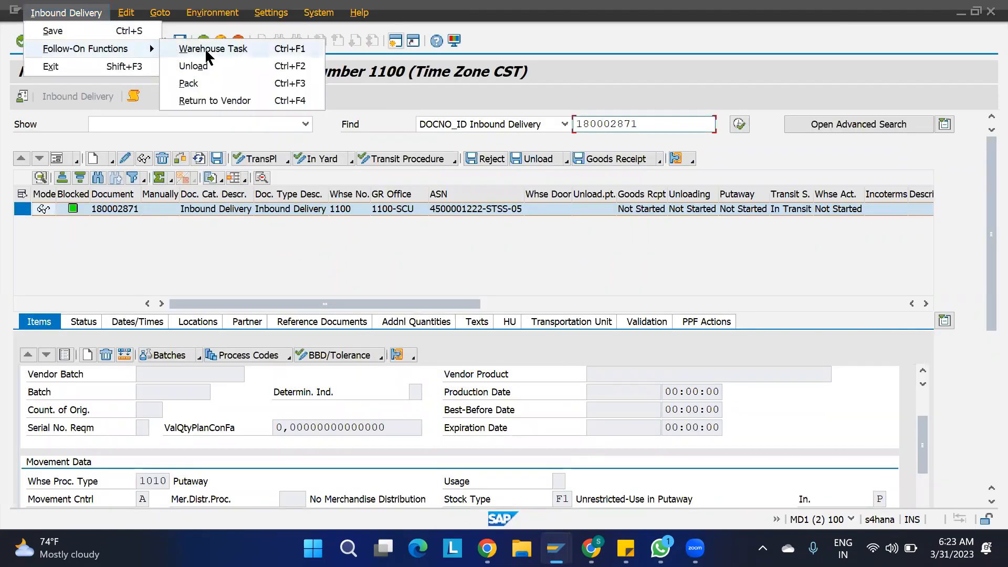
pyautogui.click(204, 51)
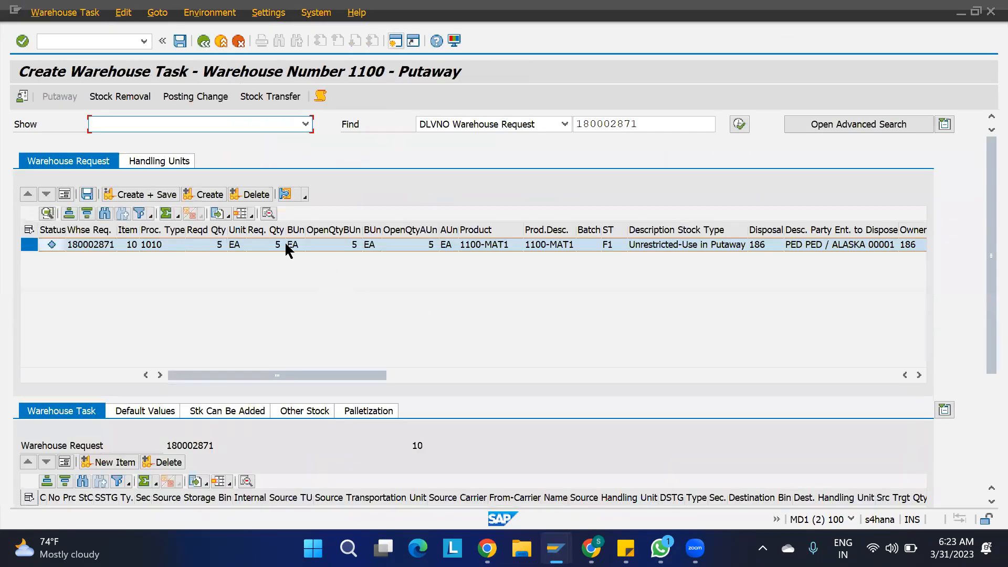
# - Try the putaway task for delivery 180002871 item 10, then exit without saving
pyautogui.click(203, 196)
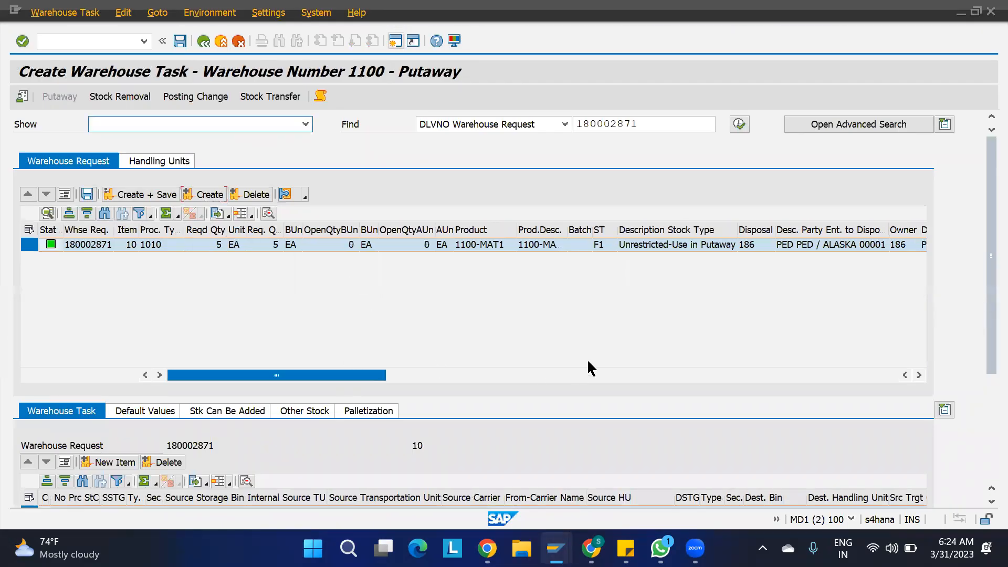
pyautogui.moveTo(987, 252); pyautogui.dragTo(981, 316)
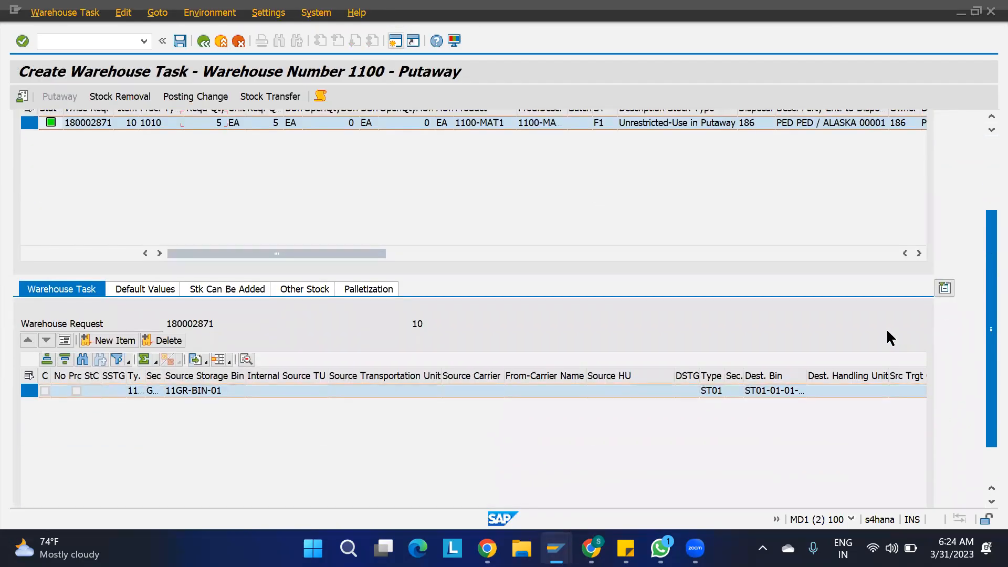
pyautogui.click(981, 181)
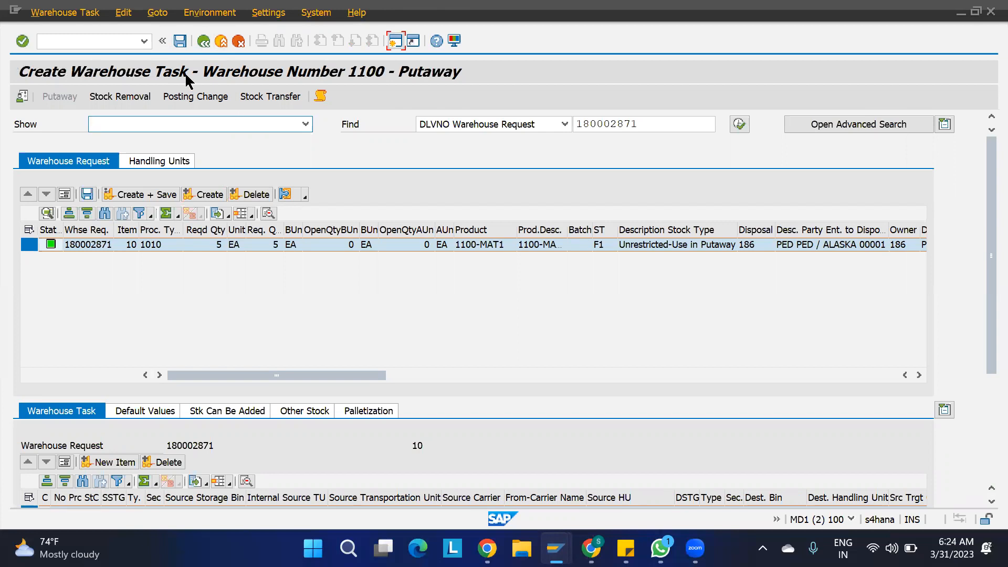
pyautogui.press('F3')
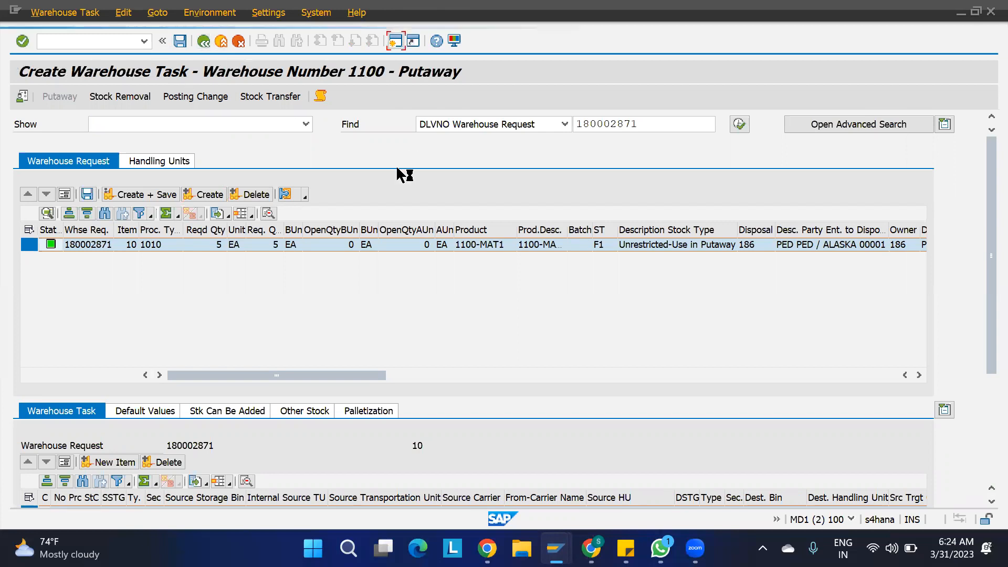
pyautogui.click(377, 310)
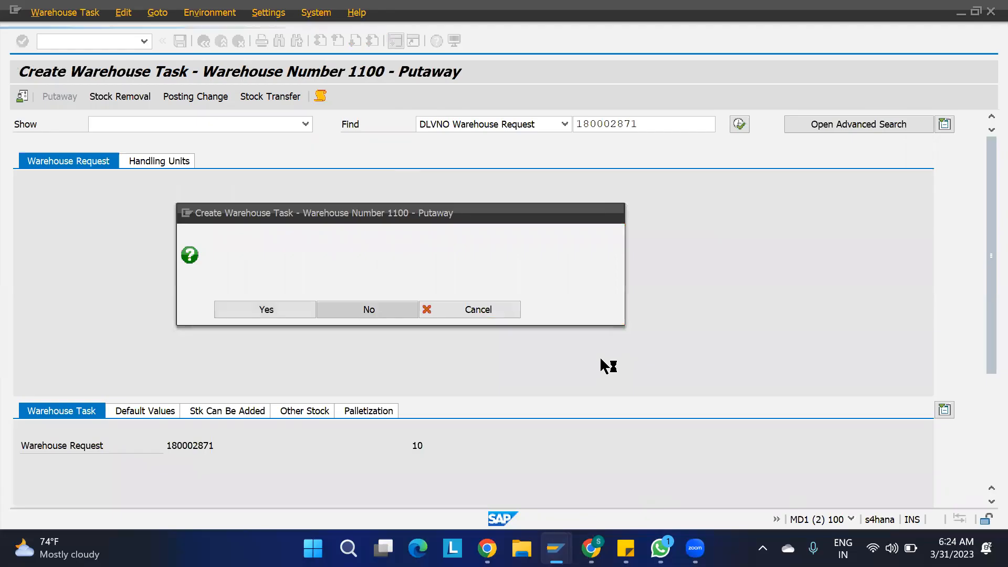
# - Block all listed ST01 bins for putaway in the monitor, then close it
pyautogui.moveTo(558, 546)
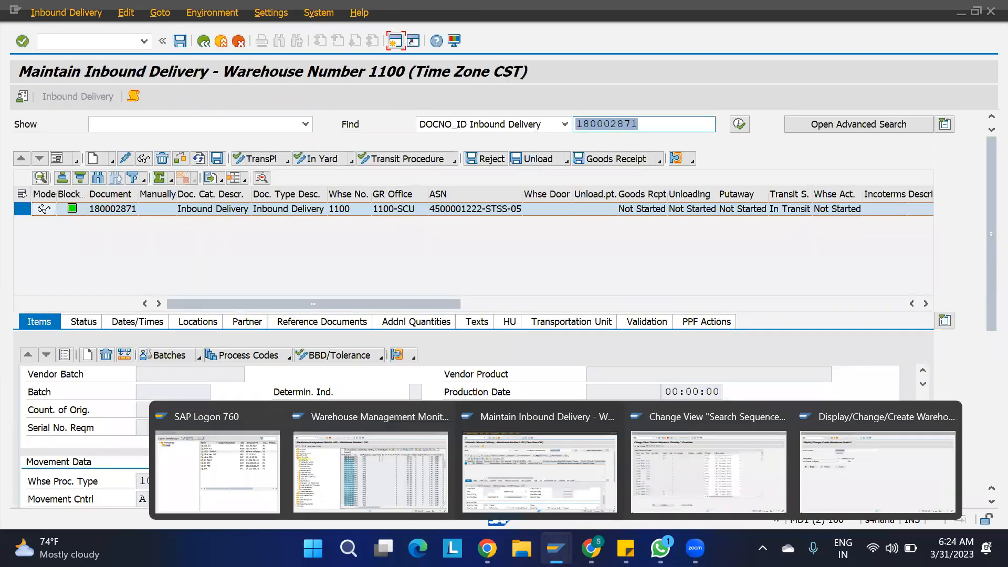
pyautogui.click(384, 465)
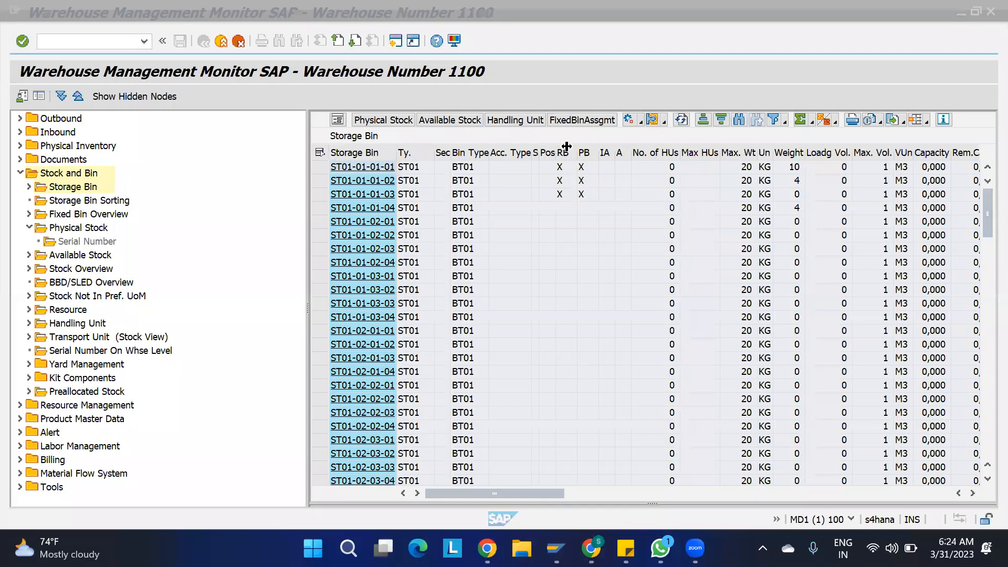
pyautogui.click(320, 152)
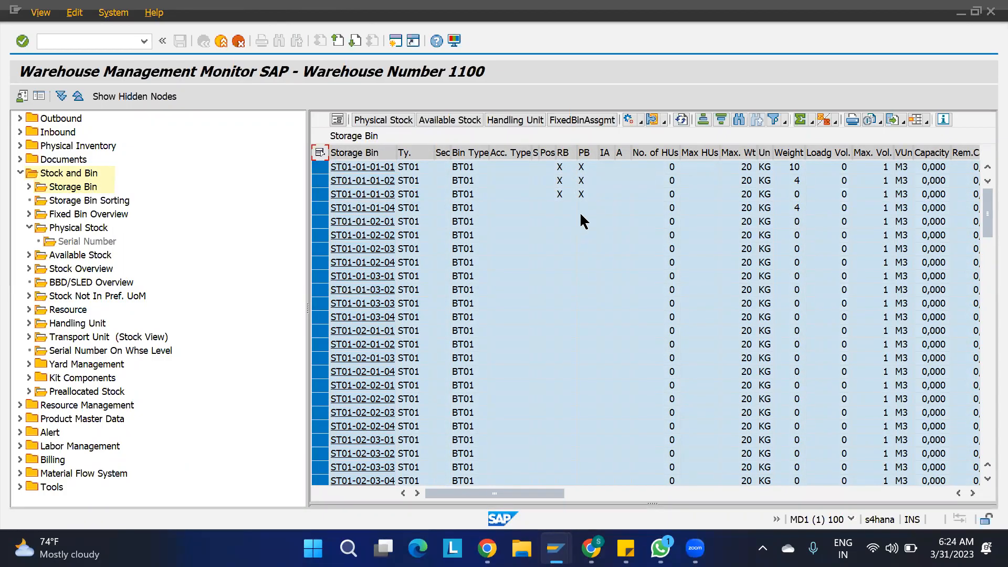
pyautogui.click(641, 122)
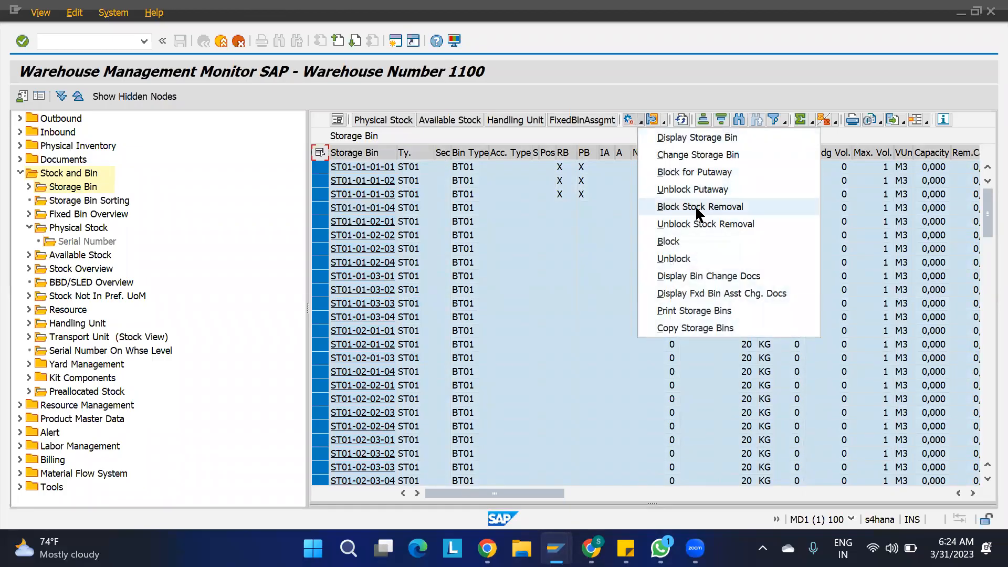
pyautogui.click(711, 166)
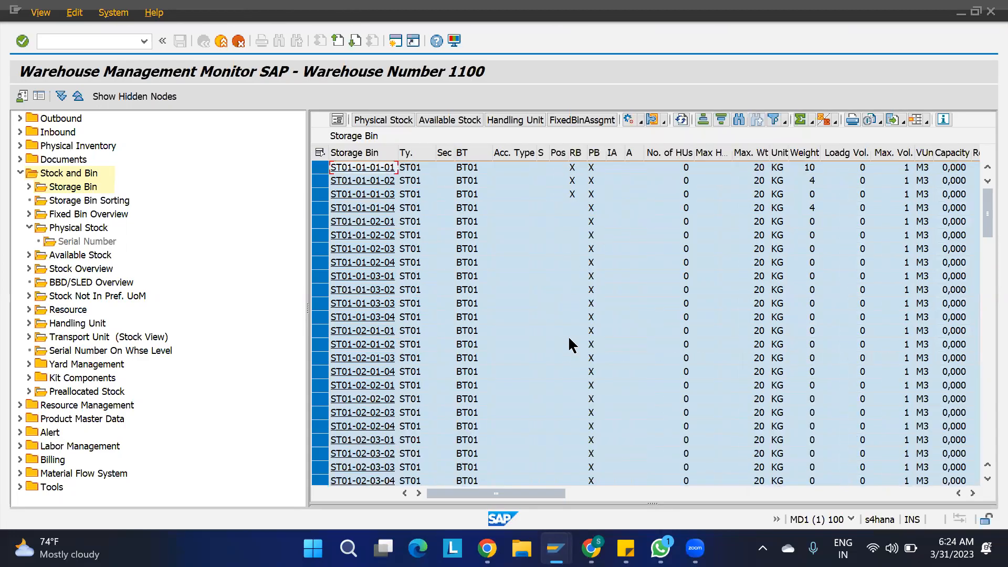
pyautogui.hotkey('shift', 'F3')
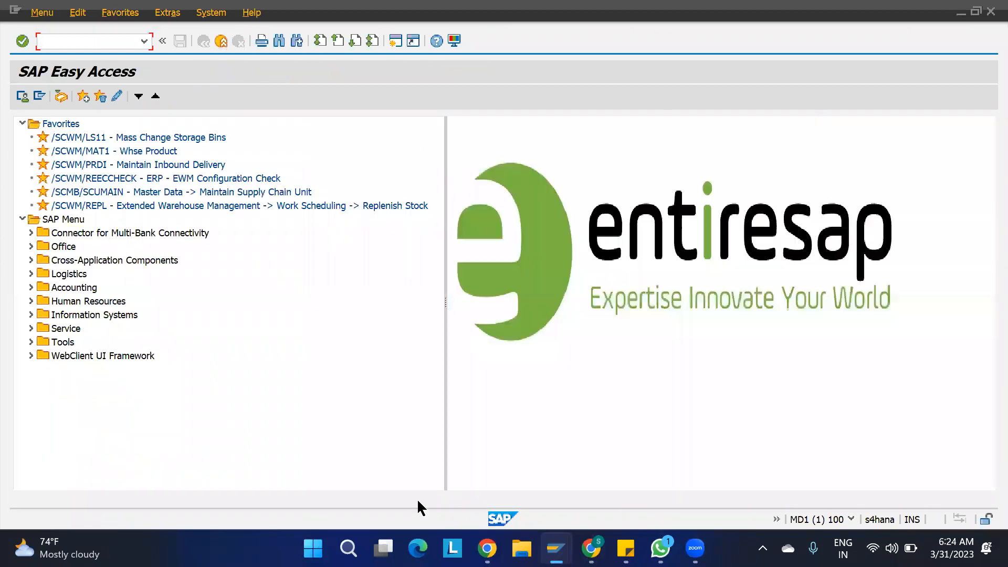
# - Leave the putaway search sequence window and return to the IMG configuration tree
pyautogui.moveTo(556, 548)
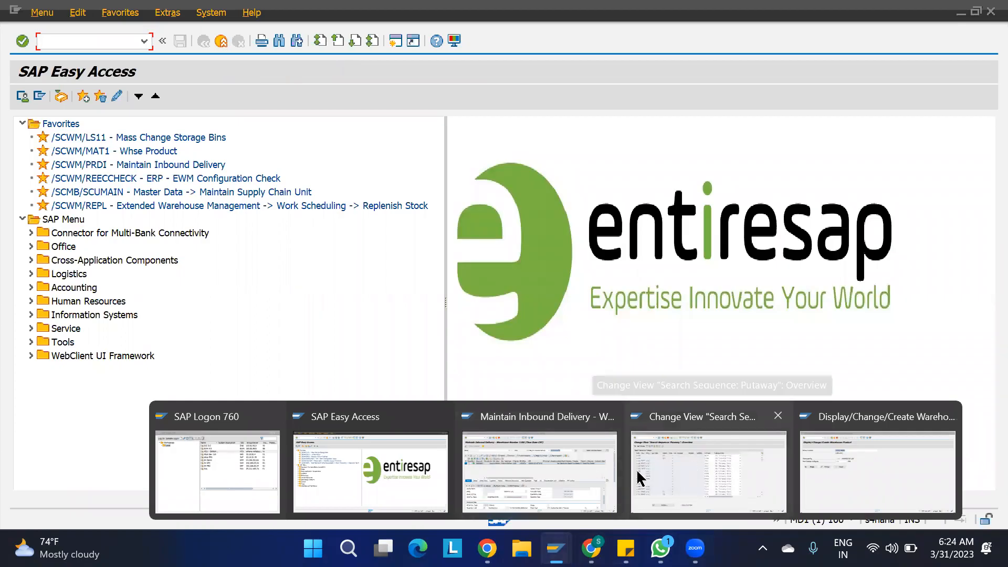
pyautogui.click(537, 489)
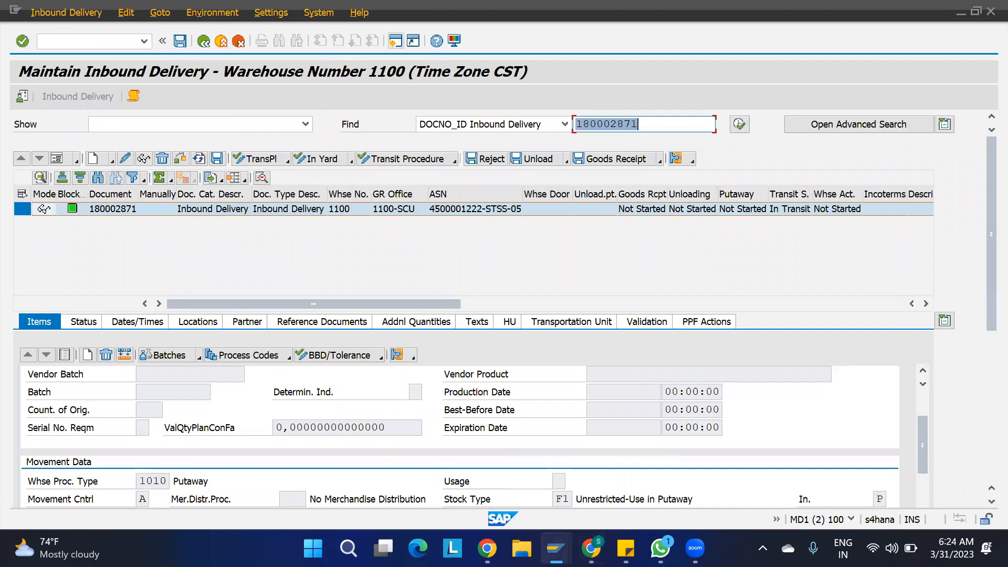
pyautogui.moveTo(556, 549)
pyautogui.click(694, 476)
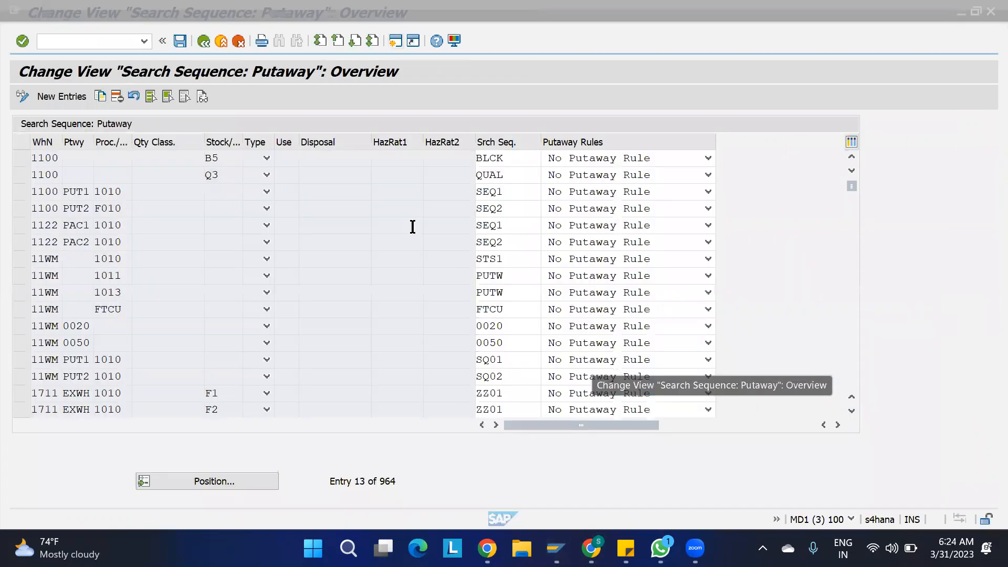
pyautogui.press('F3')
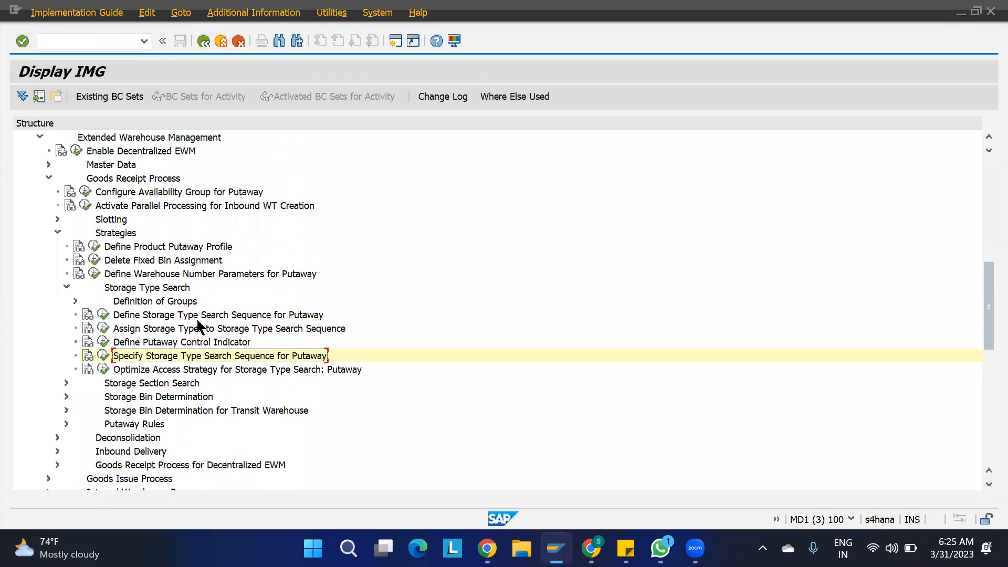
# - Open the storage type search sequence assignments, jump to warehouse 1100, and review SEQ1's rows
pyautogui.click(104, 328)
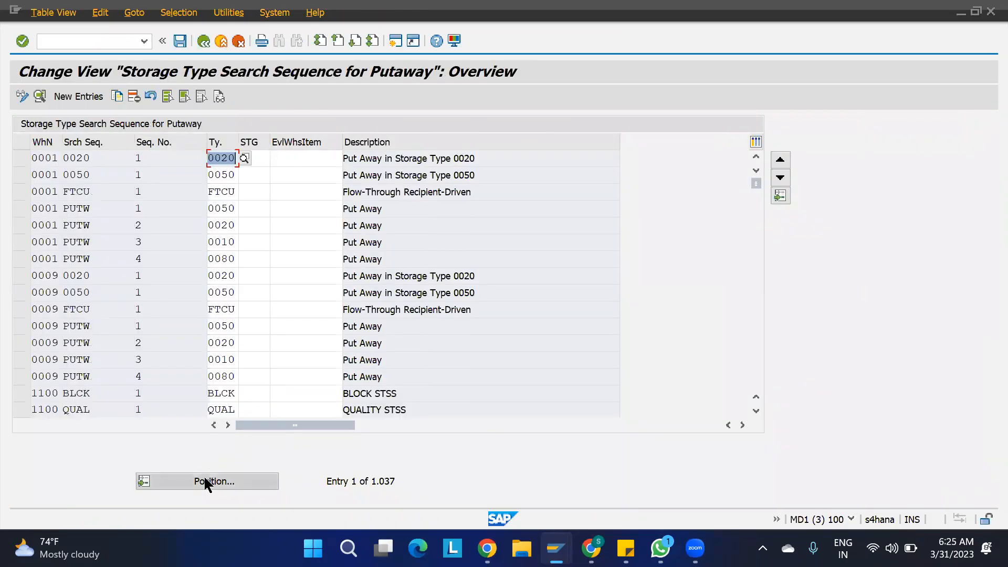
pyautogui.click(205, 478)
pyautogui.write('1100')
pyautogui.press('Return')
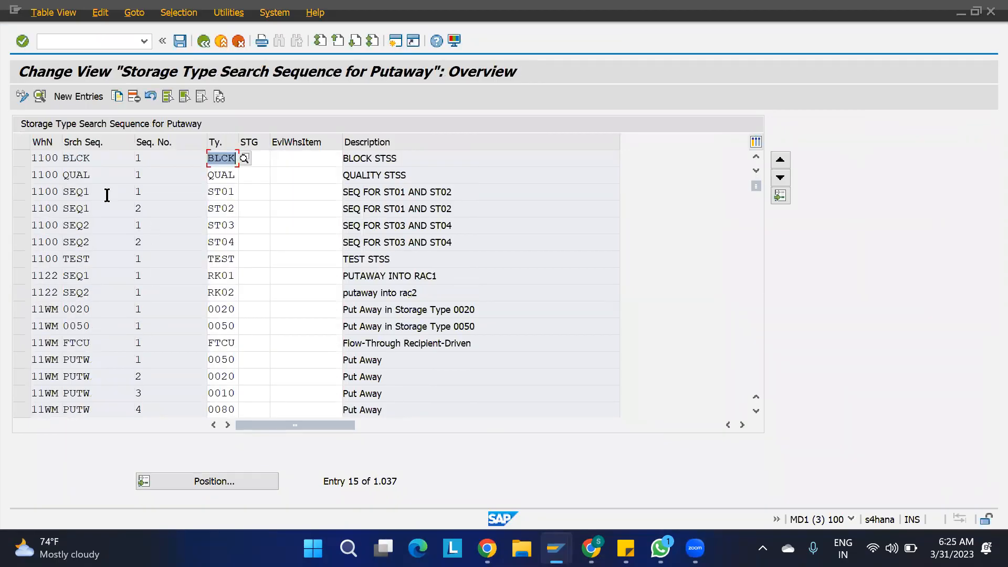
pyautogui.click(92, 191)
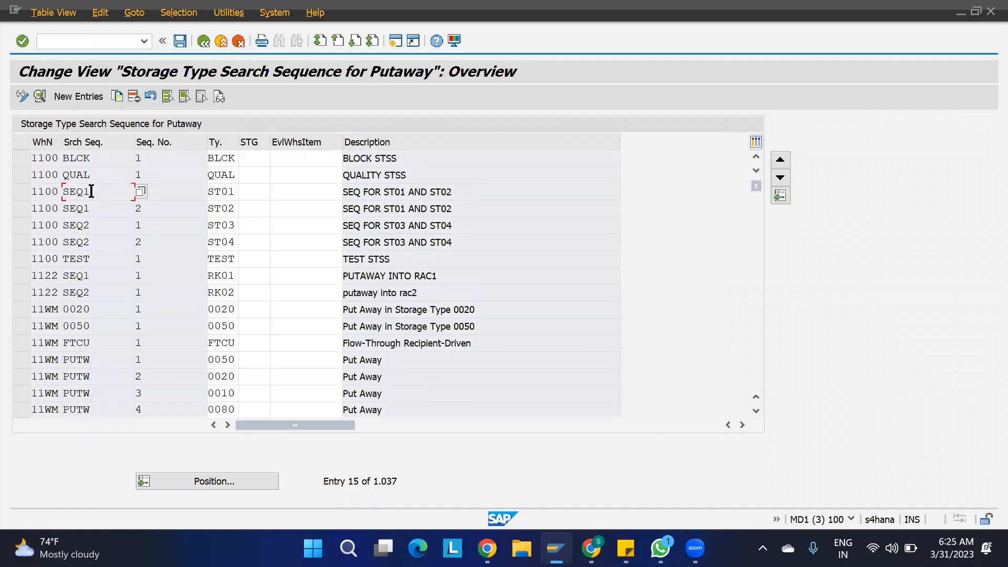
pyautogui.click(164, 192)
pyautogui.click(106, 194)
pyautogui.click(158, 192)
# - Start Create Warehouse Task for the inbound delivery and generate the putaway task proposal
pyautogui.moveTo(556, 549)
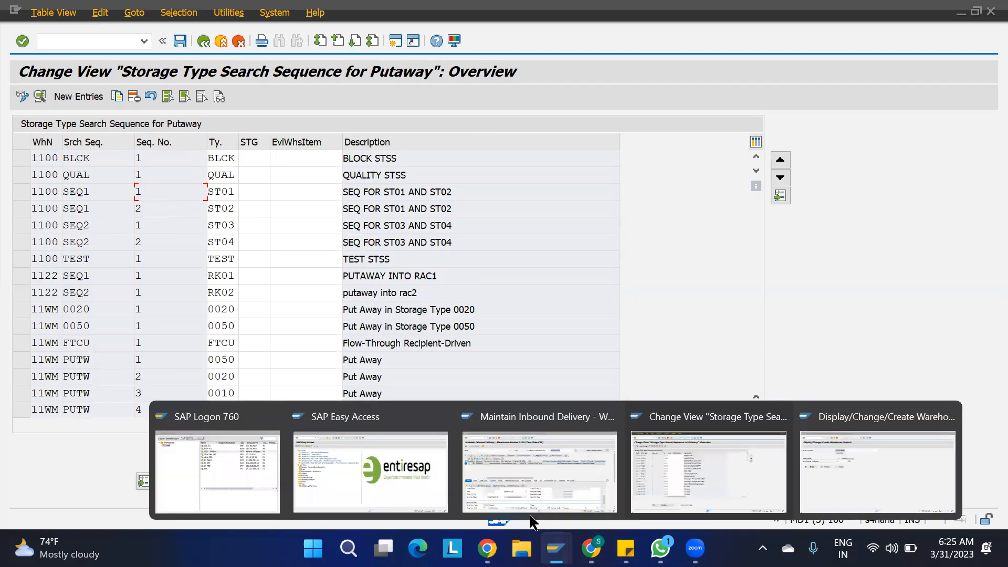
pyautogui.click(518, 462)
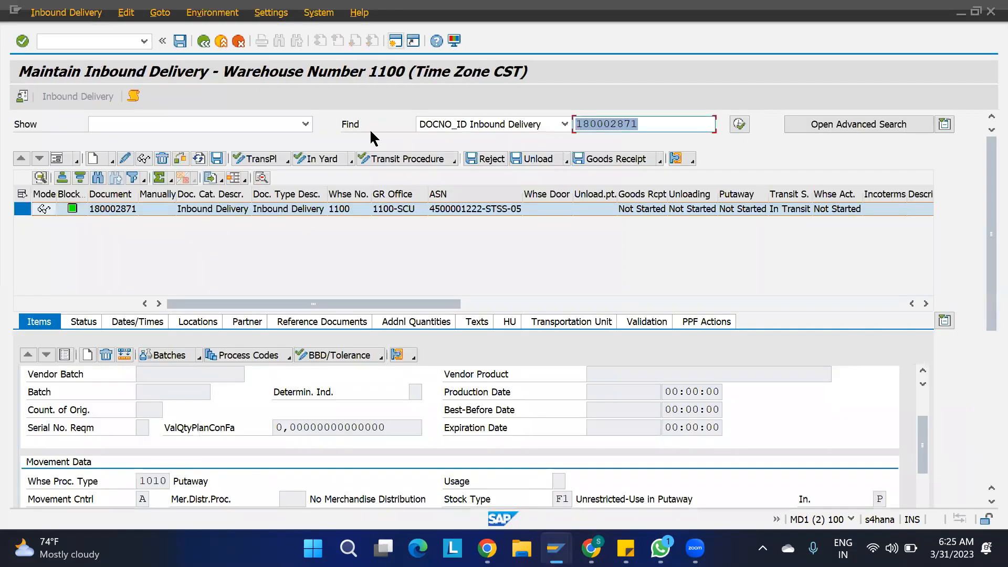
pyautogui.click(66, 12)
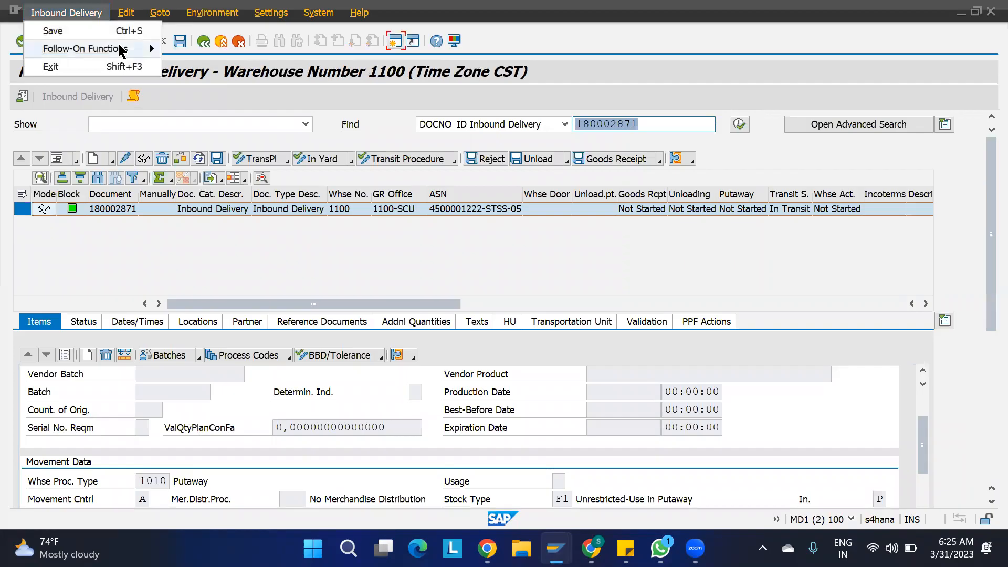
pyautogui.moveTo(119, 46)
pyautogui.click(194, 49)
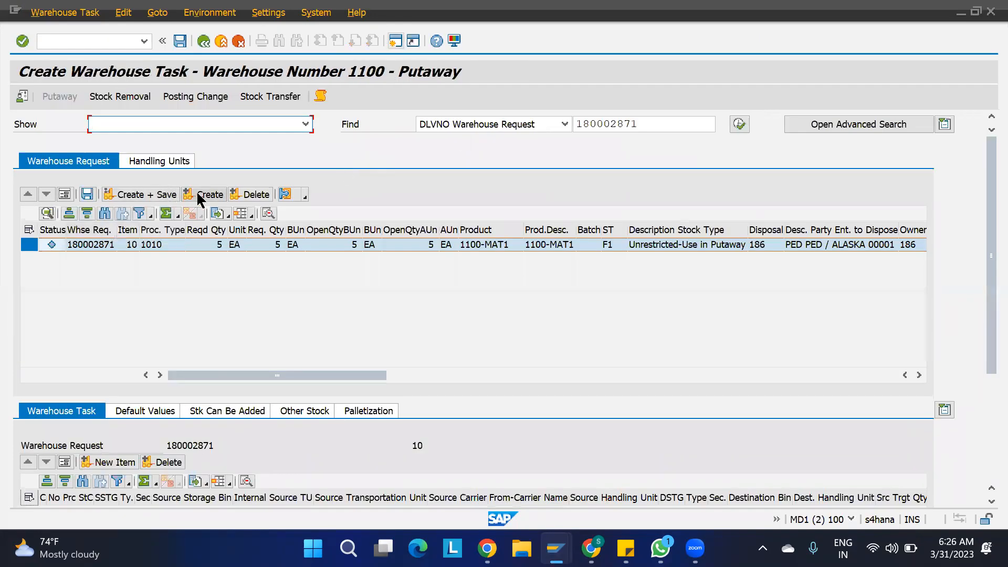
pyautogui.click(201, 196)
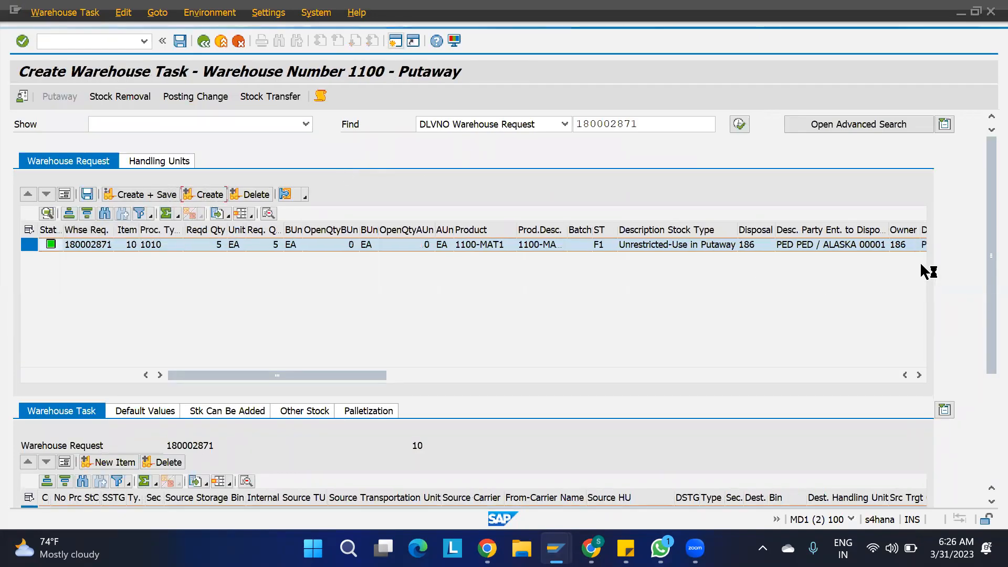
# - Check the proposed destination storage type ST02 and its section, then exit without saving
pyautogui.moveTo(985, 257); pyautogui.dragTo(985, 436)
pyautogui.click(699, 375)
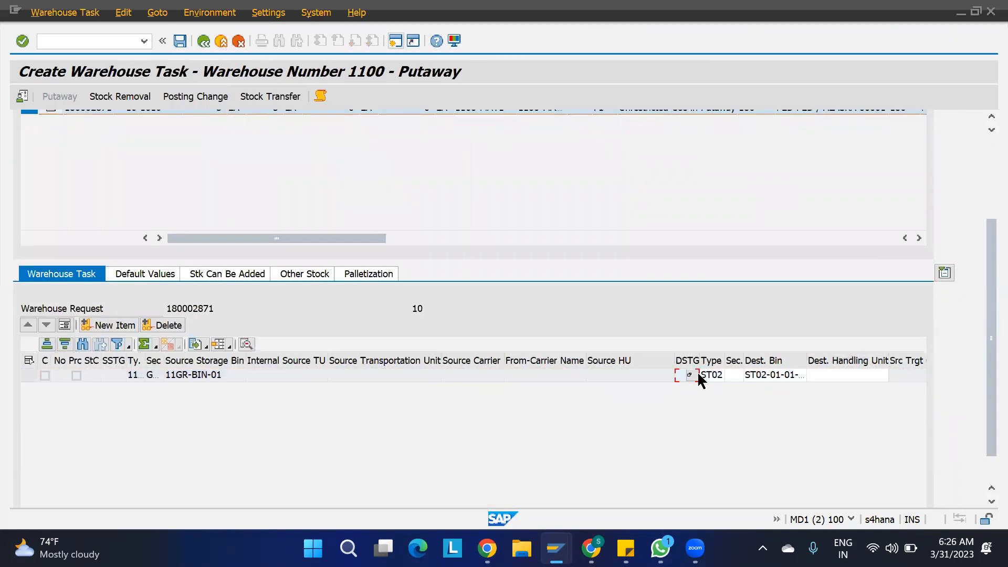
pyautogui.click(707, 375)
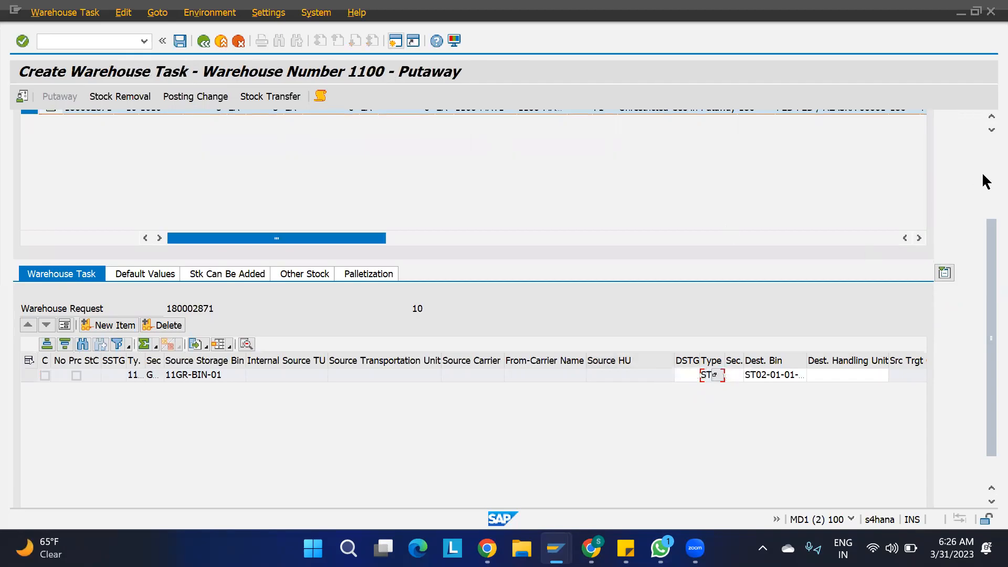
pyautogui.scroll(3, 982, 165)
pyautogui.moveTo(986, 206); pyautogui.dragTo(983, 299)
pyautogui.click(734, 348)
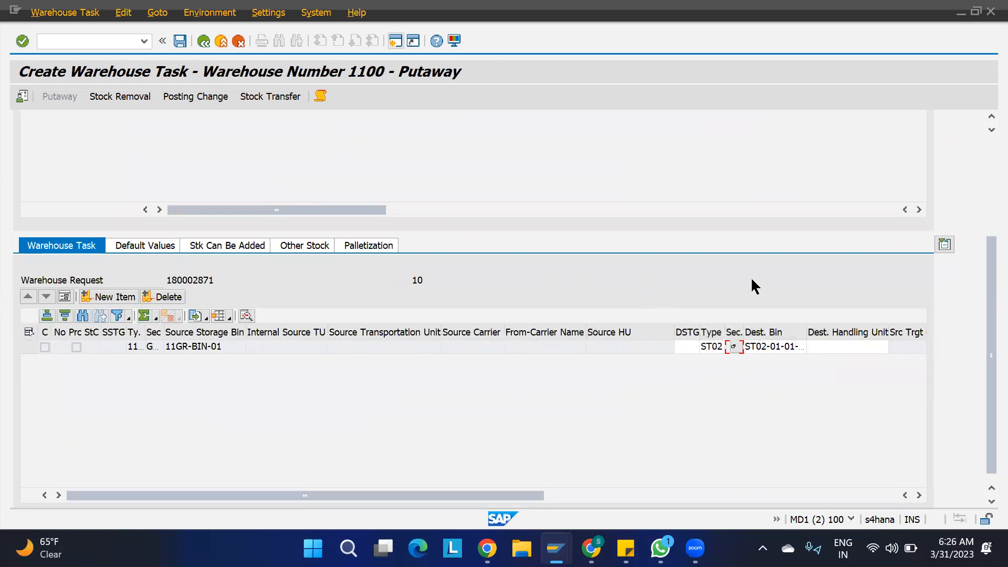
pyautogui.click(981, 150)
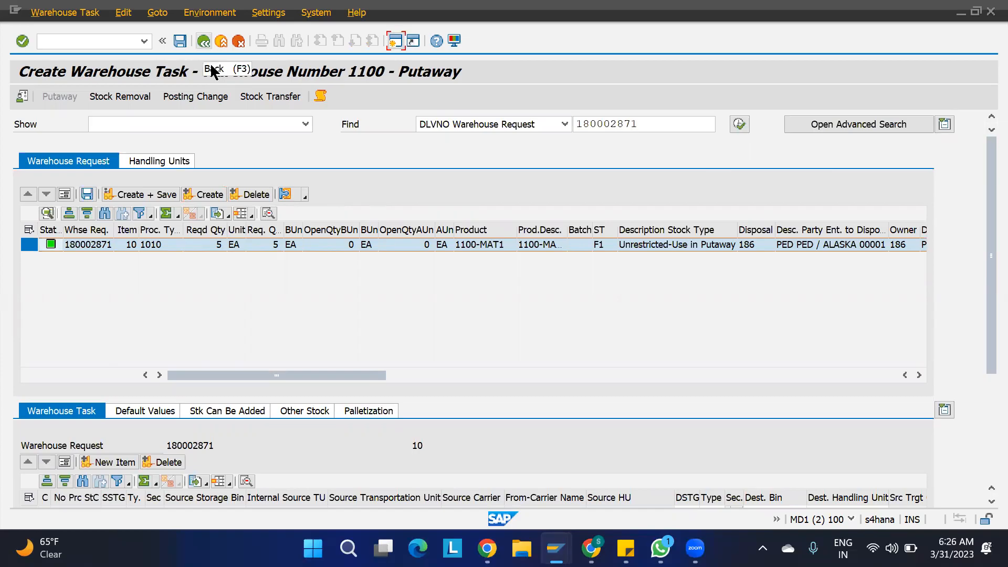
pyautogui.click(204, 42)
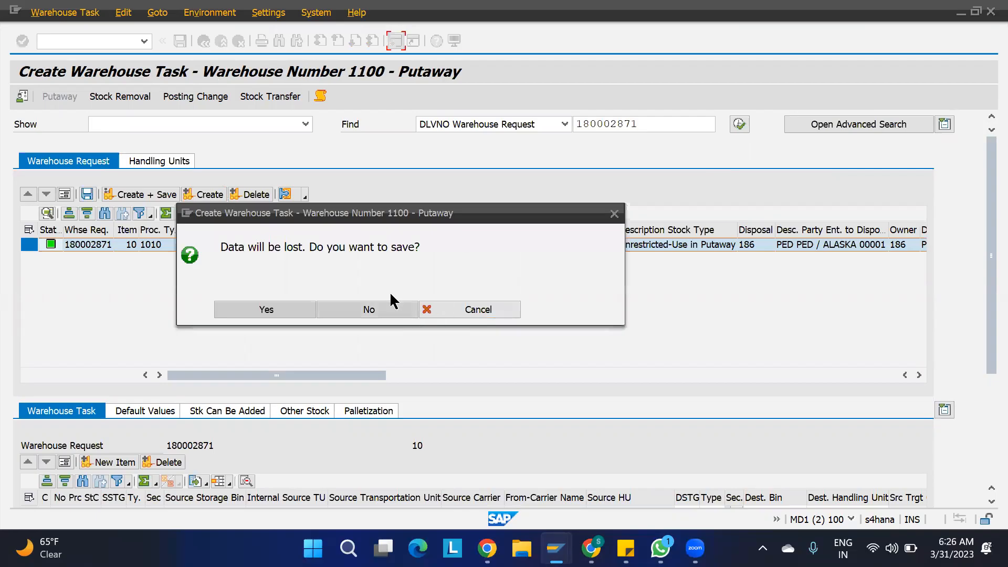
pyautogui.click(379, 306)
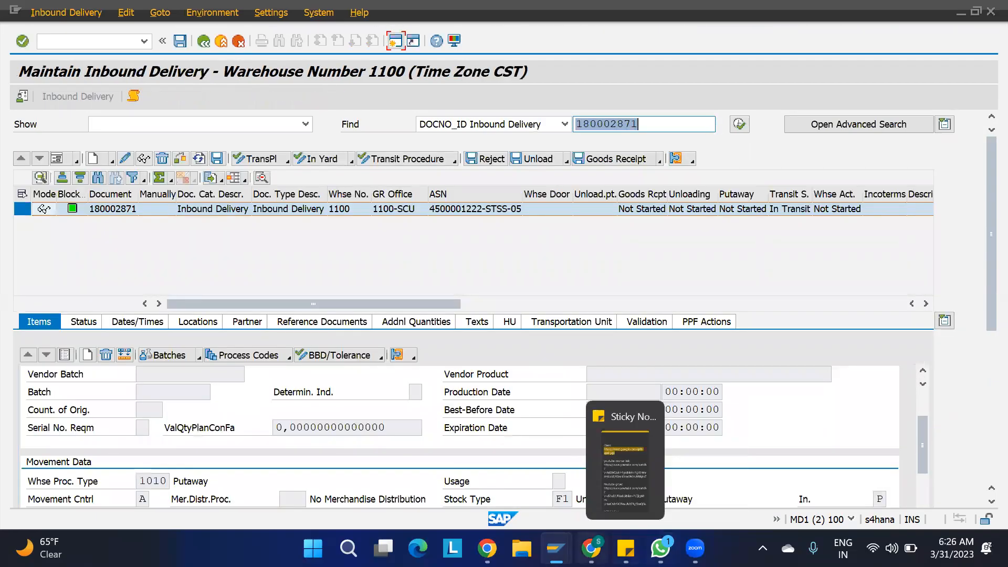
# - Return to the IMG tree and collapse the Storage Type Search, Strategies and Goods Receipt branches
pyautogui.moveTo(591, 548)
pyautogui.moveTo(556, 548)
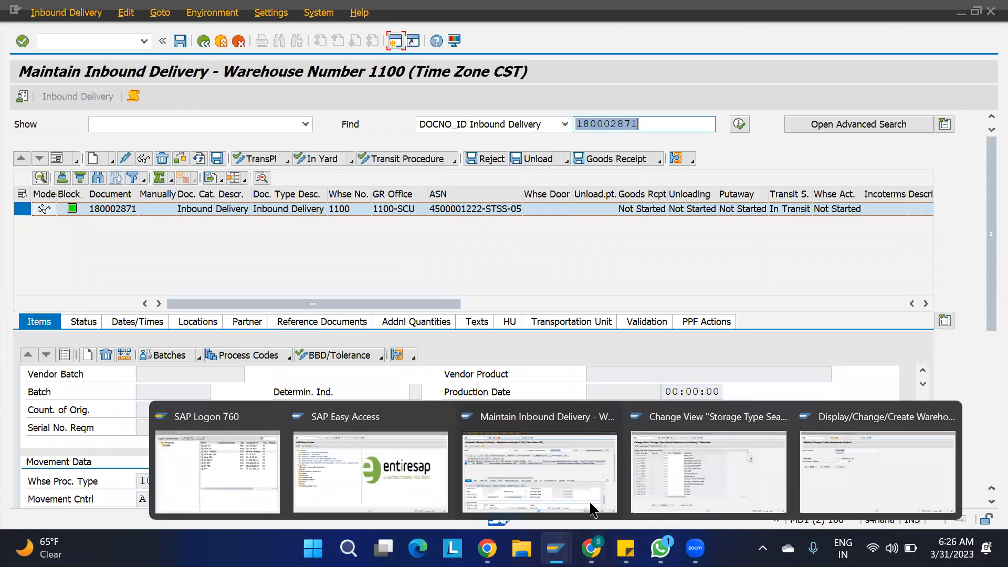
pyautogui.click(656, 486)
pyautogui.press('F3')
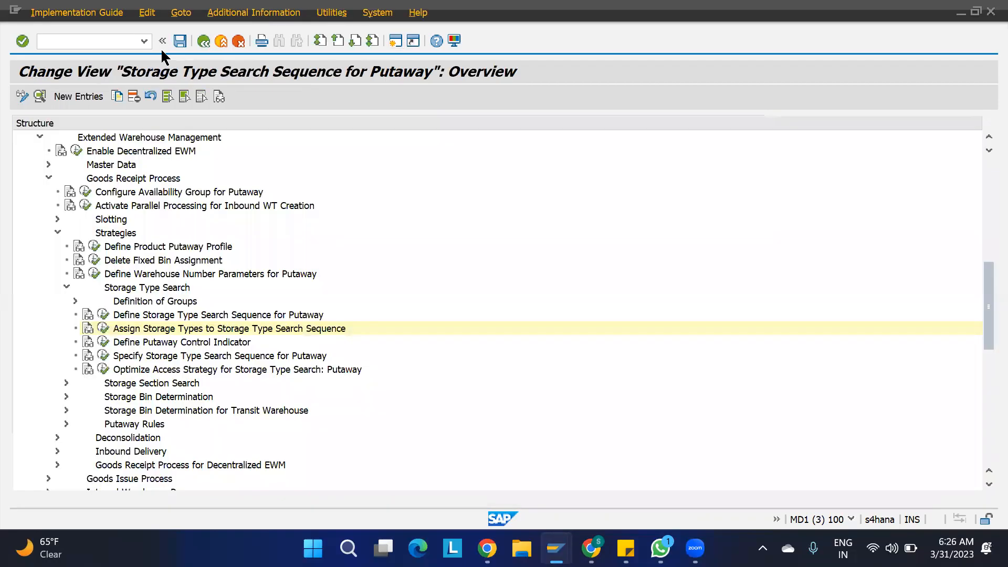
pyautogui.click(66, 287)
pyautogui.click(57, 232)
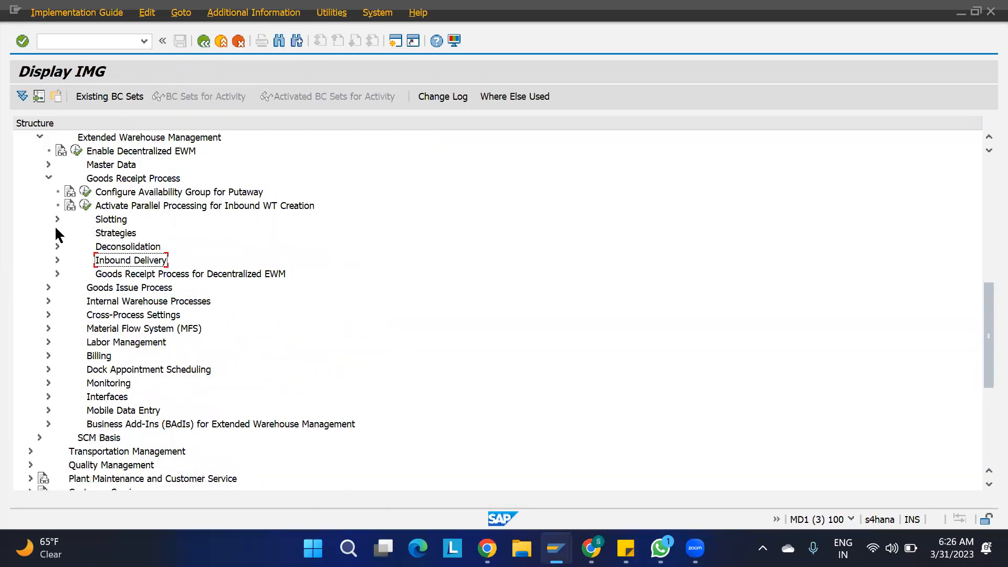
pyautogui.click(49, 178)
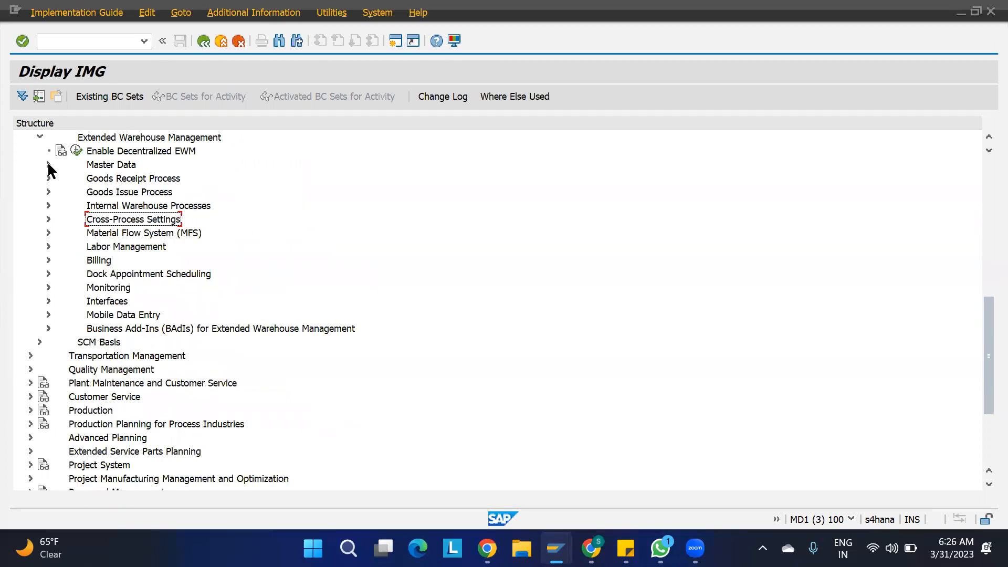
# - Expand Master Data > Storage Bins, view bin type BT01 in Define Storage Bin Types, and return
pyautogui.click(49, 165)
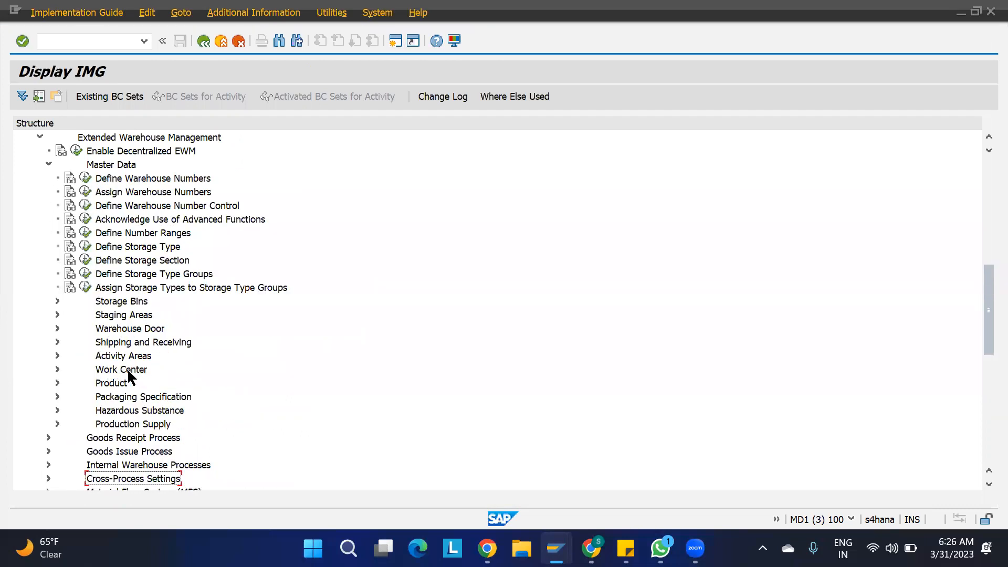
pyautogui.click(57, 302)
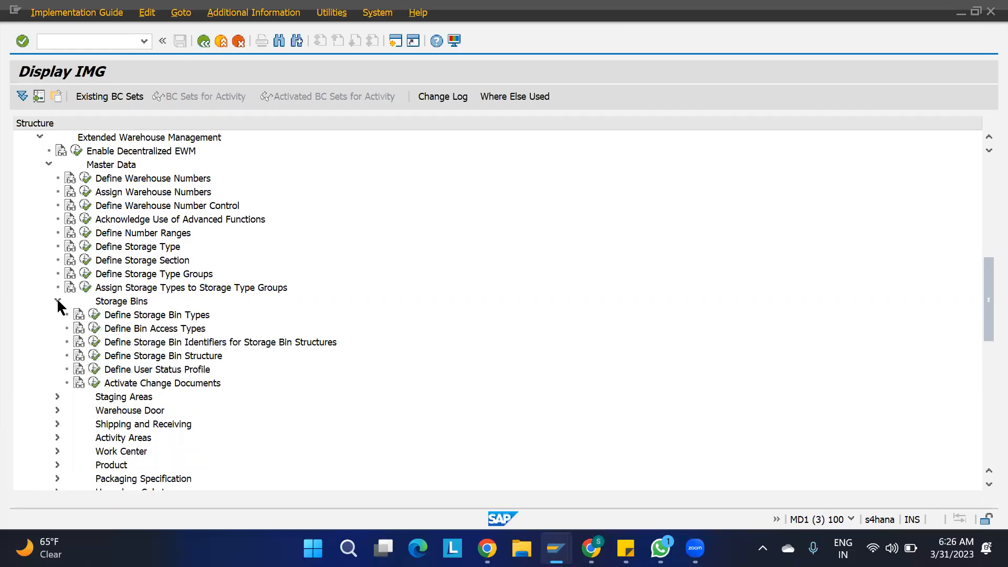
pyautogui.click(94, 316)
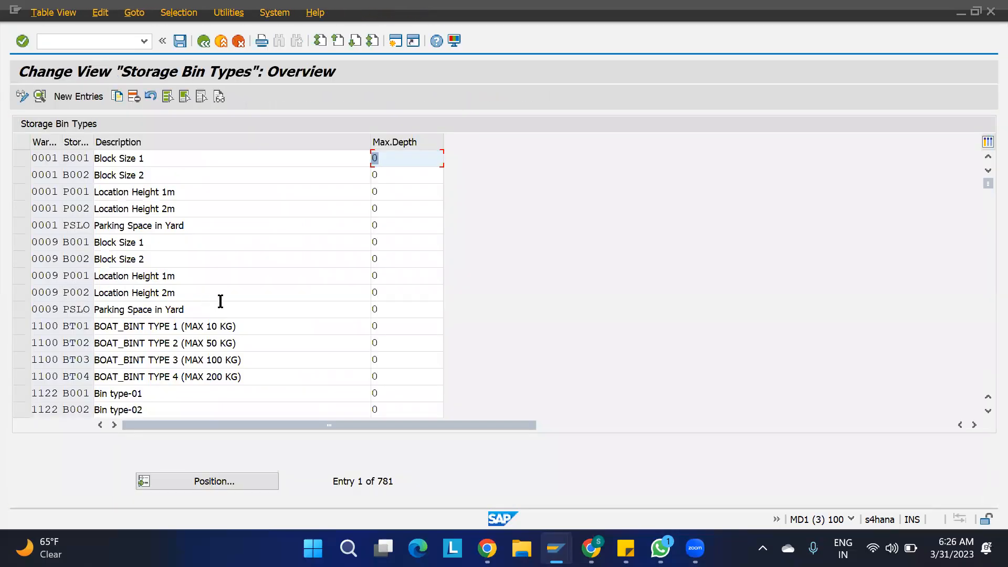
pyautogui.scroll(-3, 48, 324)
pyautogui.doubleClick(50, 325)
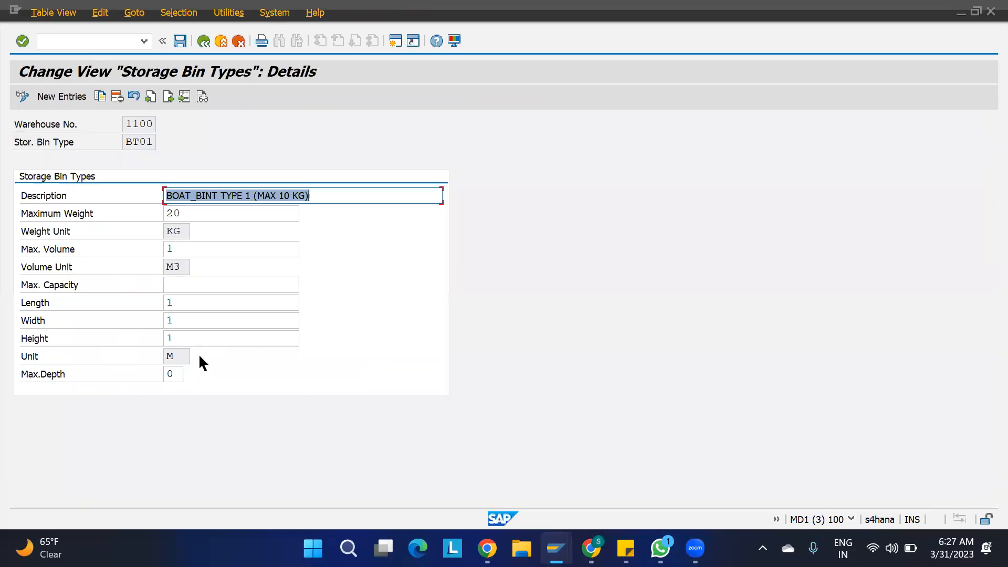
pyautogui.click(203, 40)
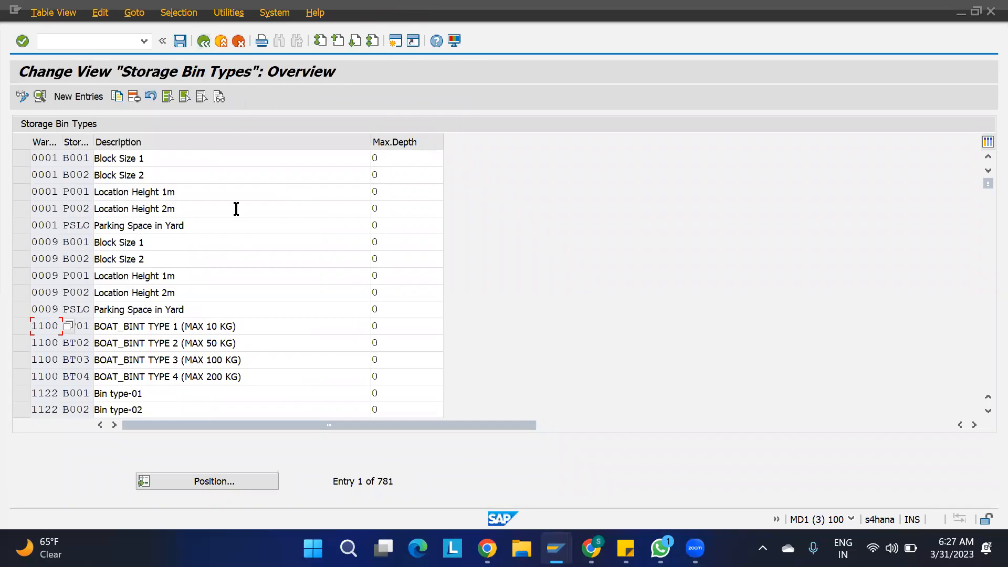
pyautogui.press('F3')
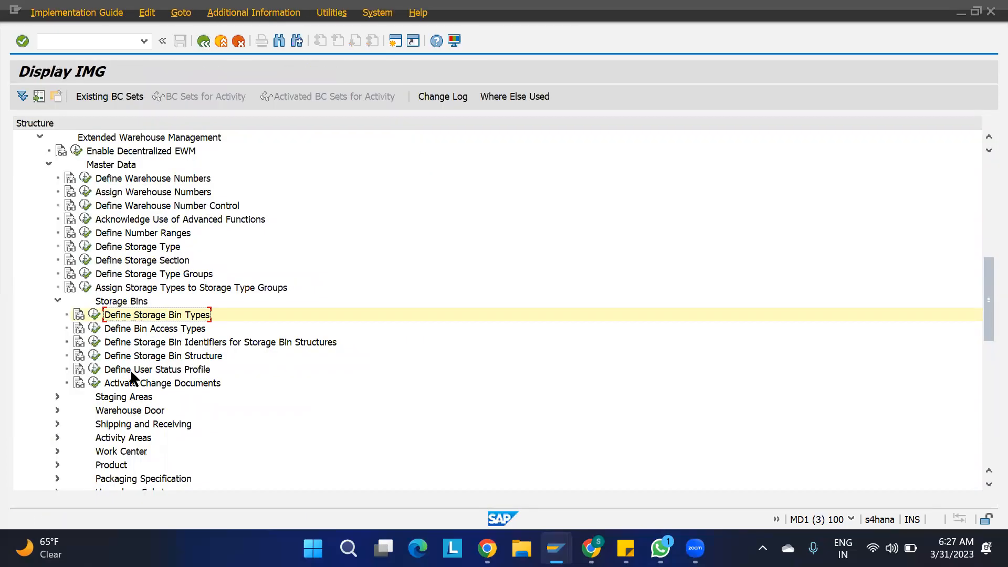
pyautogui.click(95, 358)
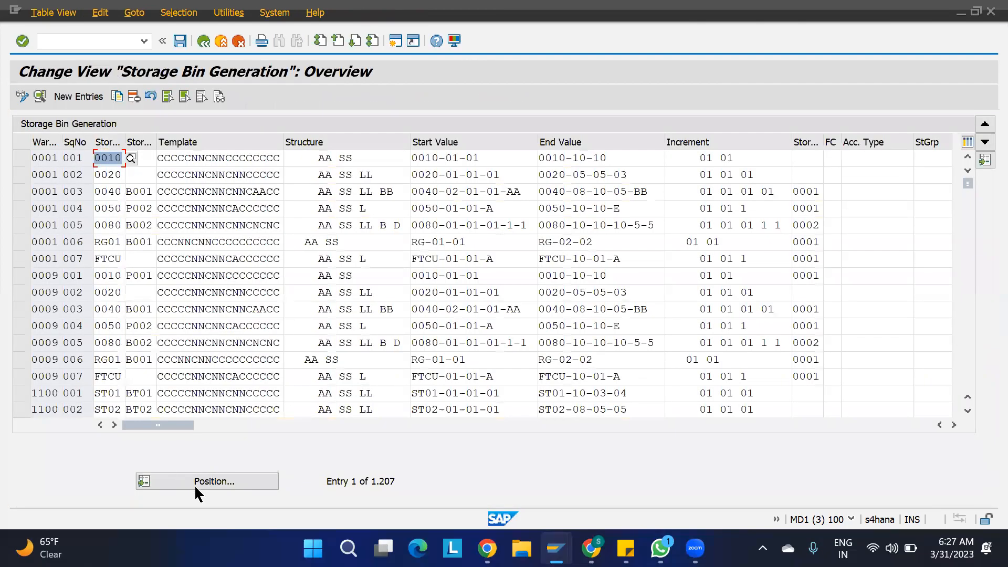
pyautogui.doubleClick(49, 392)
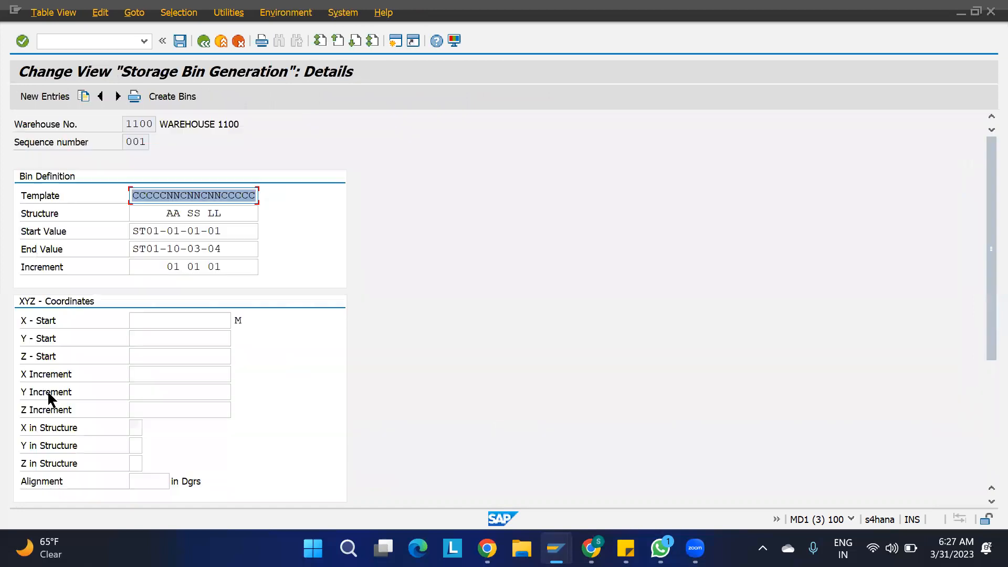
pyautogui.scroll(-3, 209, 379)
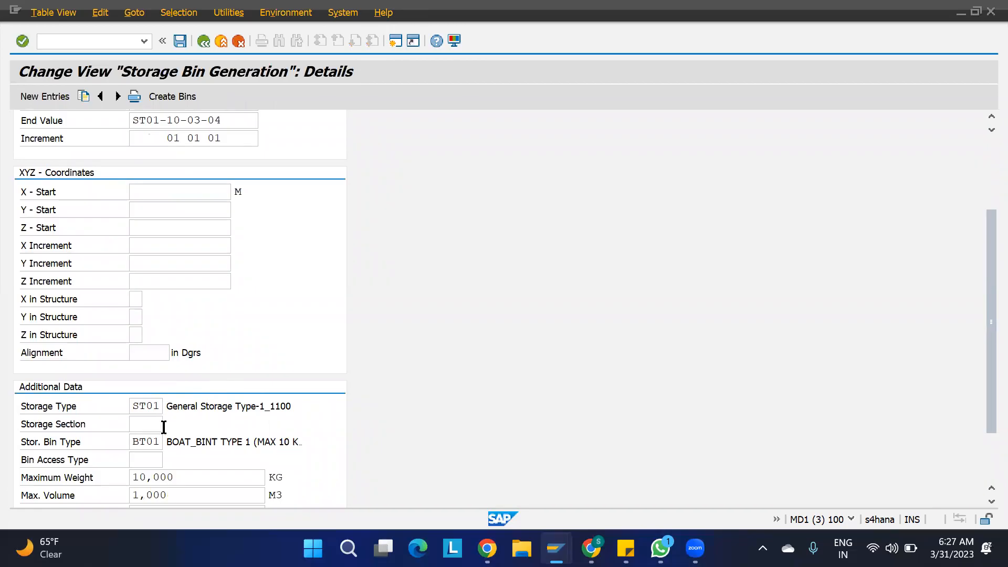
pyautogui.scroll(5, 293, 318)
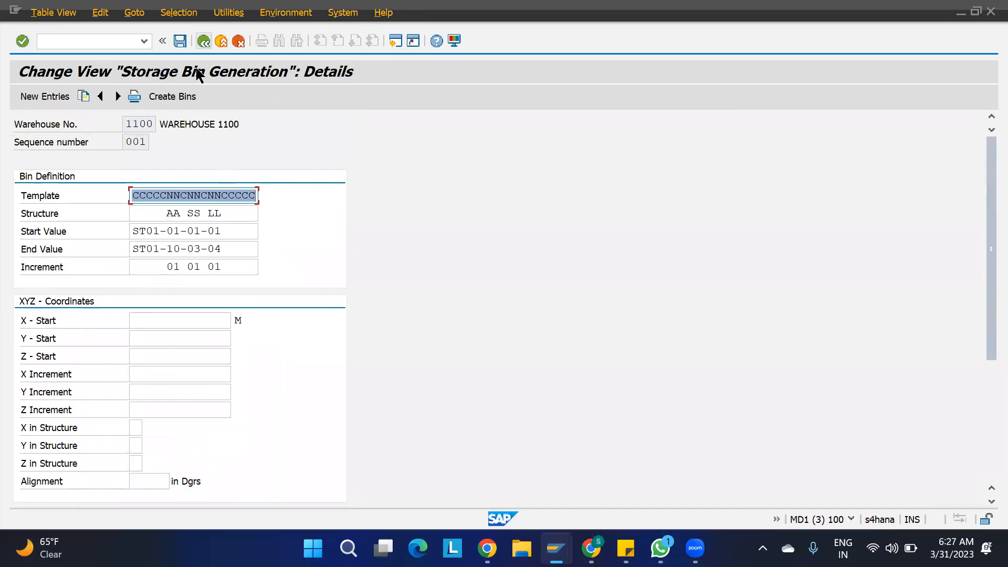
pyautogui.press('F3')
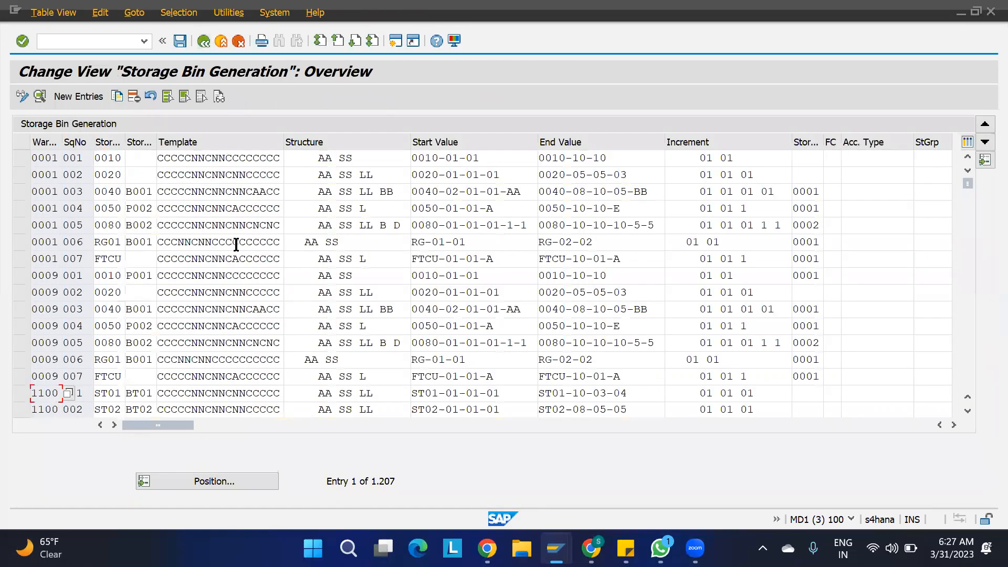
pyautogui.press('F3')
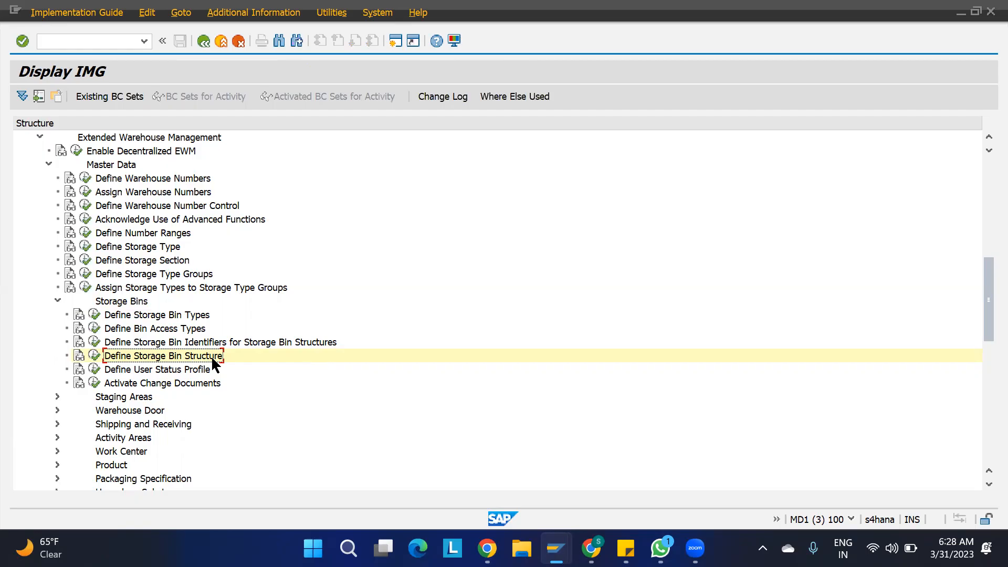
pyautogui.click(131, 259)
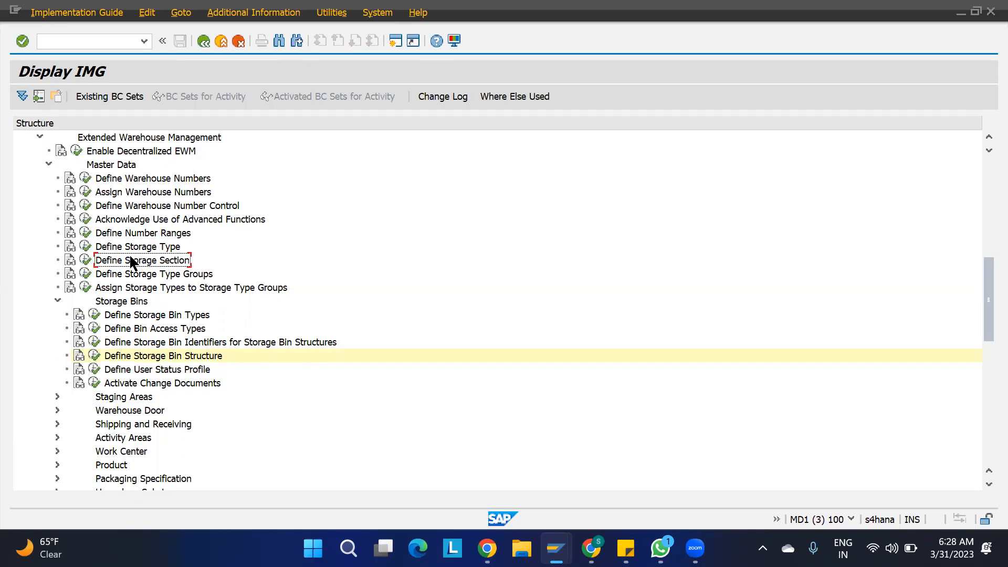
pyautogui.click(85, 262)
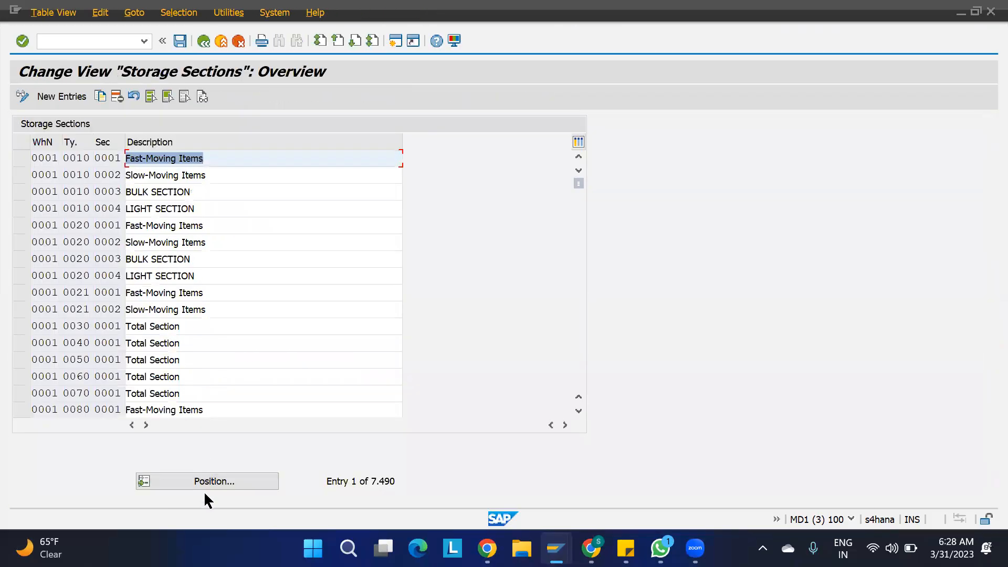
pyautogui.click(205, 487)
pyautogui.write('1100')
pyautogui.press('Return')
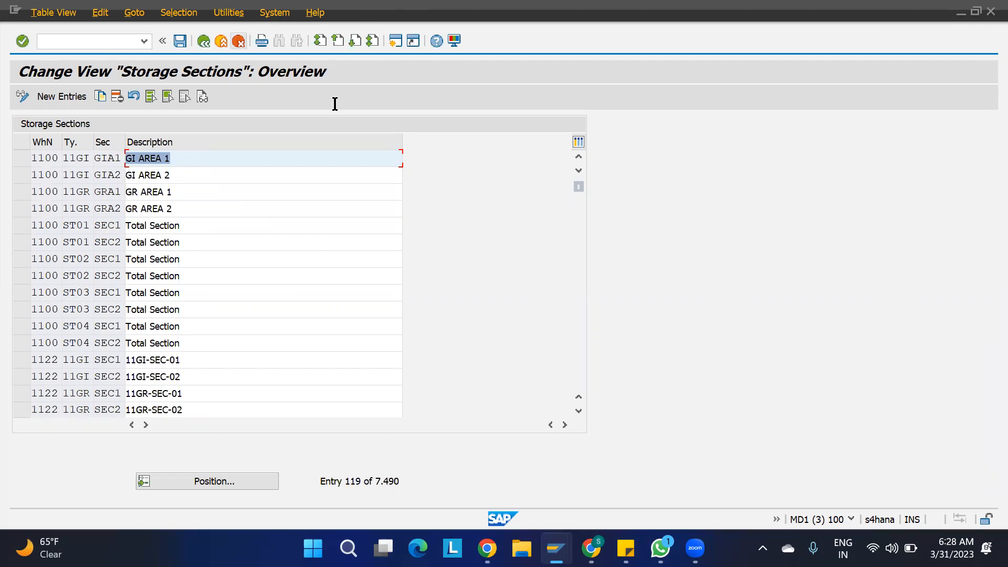
pyautogui.press('F3')
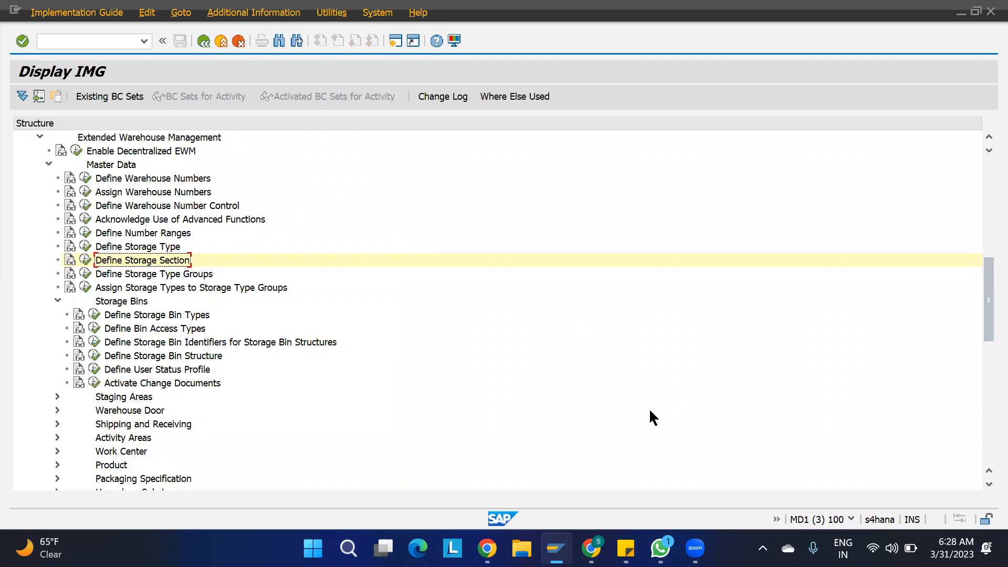
# - Run /N/SCWM/LS11 in the other window and list all storage bins of type ST01
pyautogui.moveTo(556, 544)
pyautogui.click(811, 444)
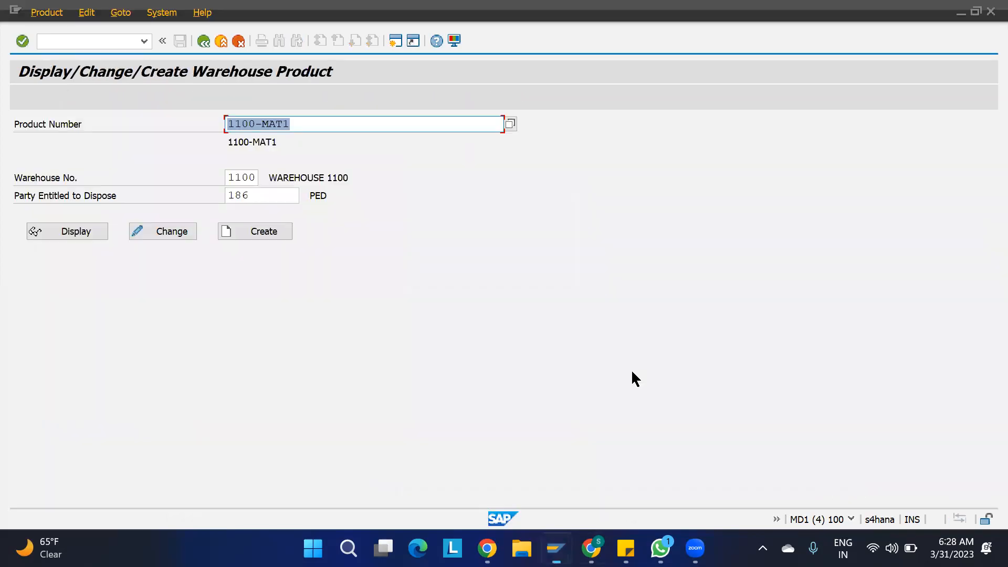
pyautogui.click(126, 42)
pyautogui.write('/N')
pyautogui.write('/SC')
pyautogui.write('M/LS11')
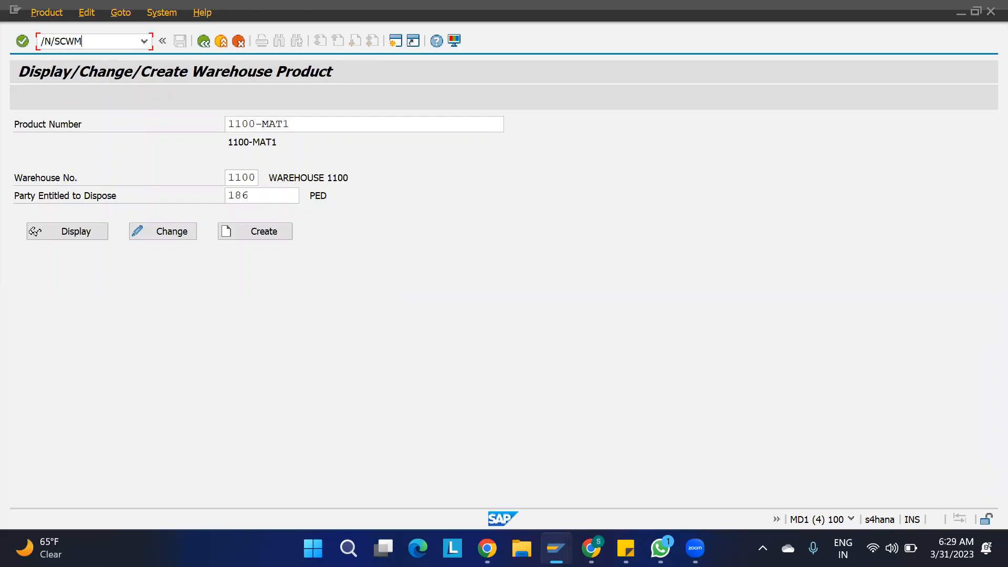
pyautogui.press('Return')
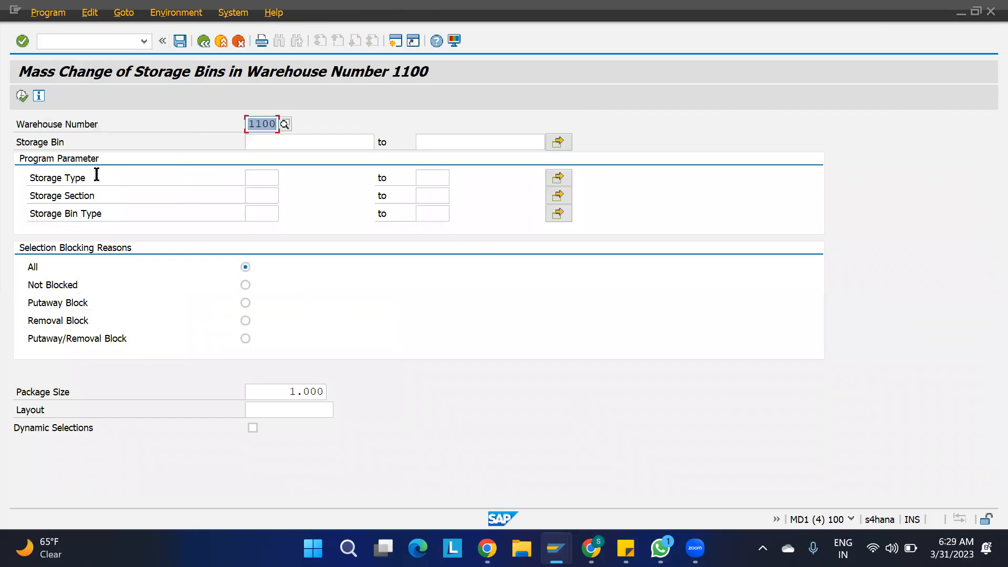
pyautogui.click(261, 179)
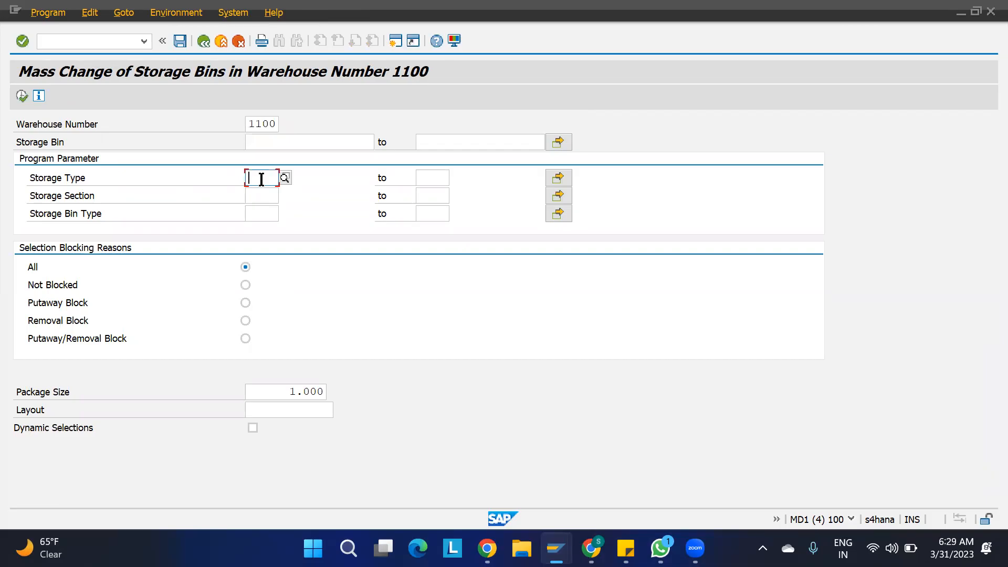
pyautogui.write('ST01')
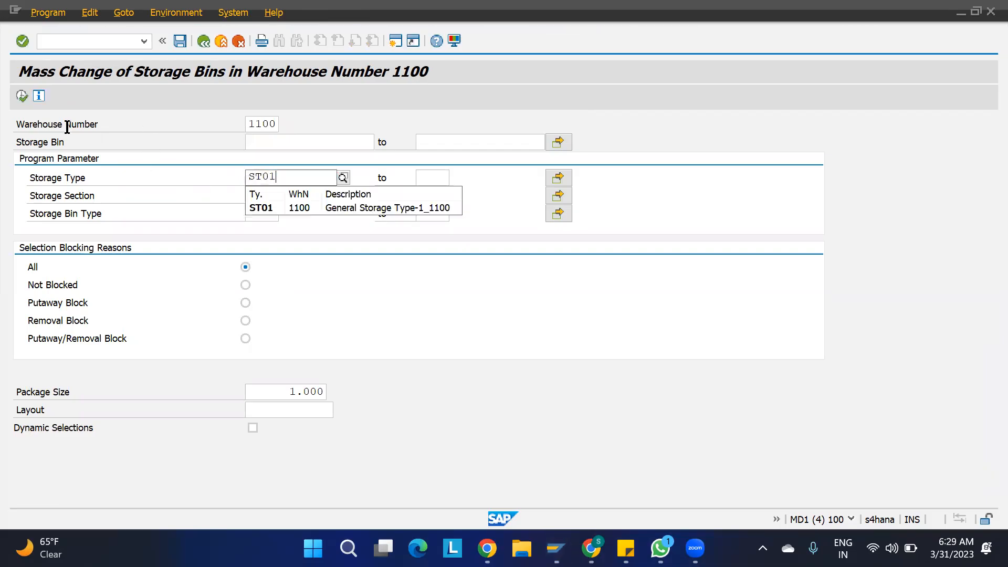
pyautogui.click(21, 96)
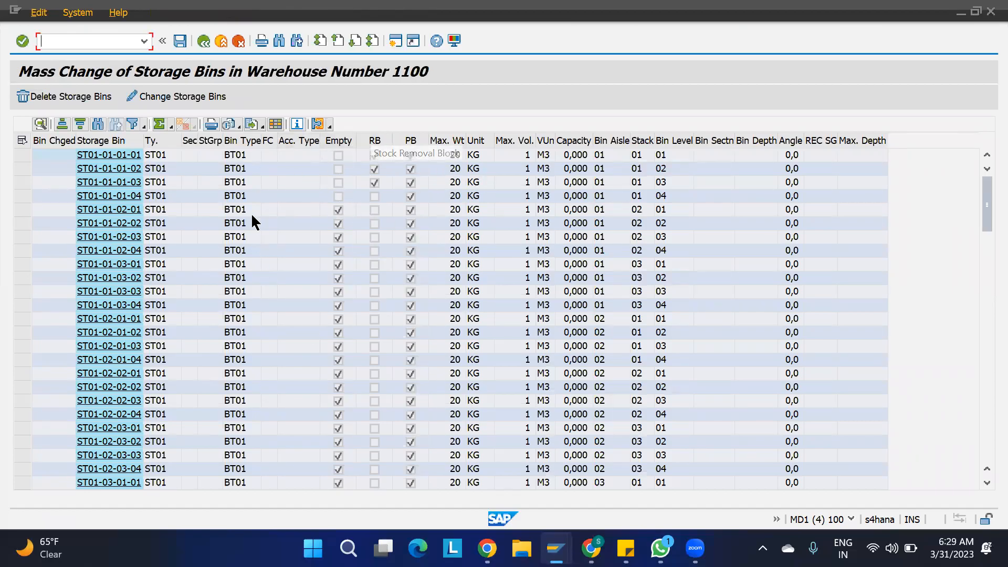
# - Select all listed ST01 bins and set their storage section to SEC1
pyautogui.click(22, 141)
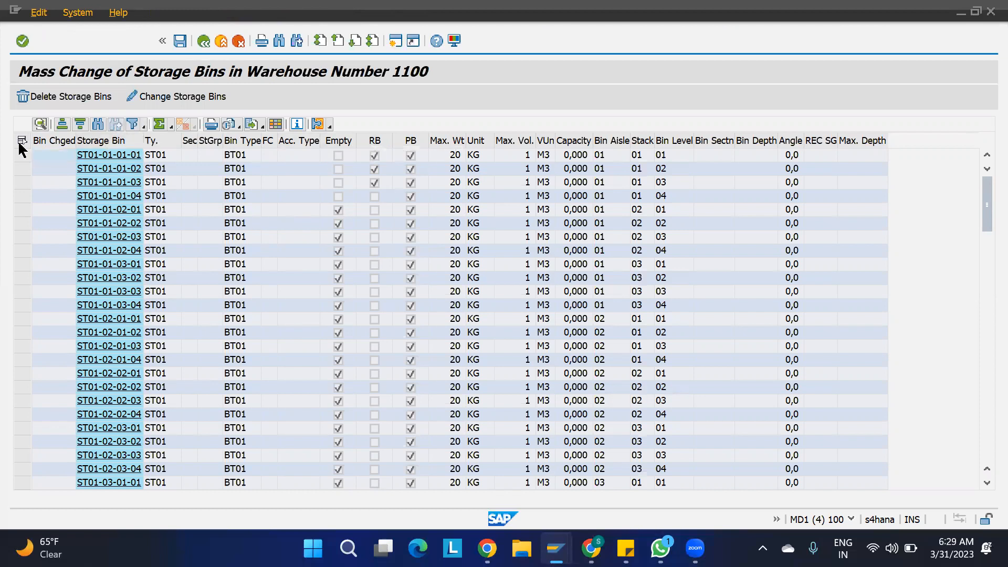
pyautogui.click(176, 99)
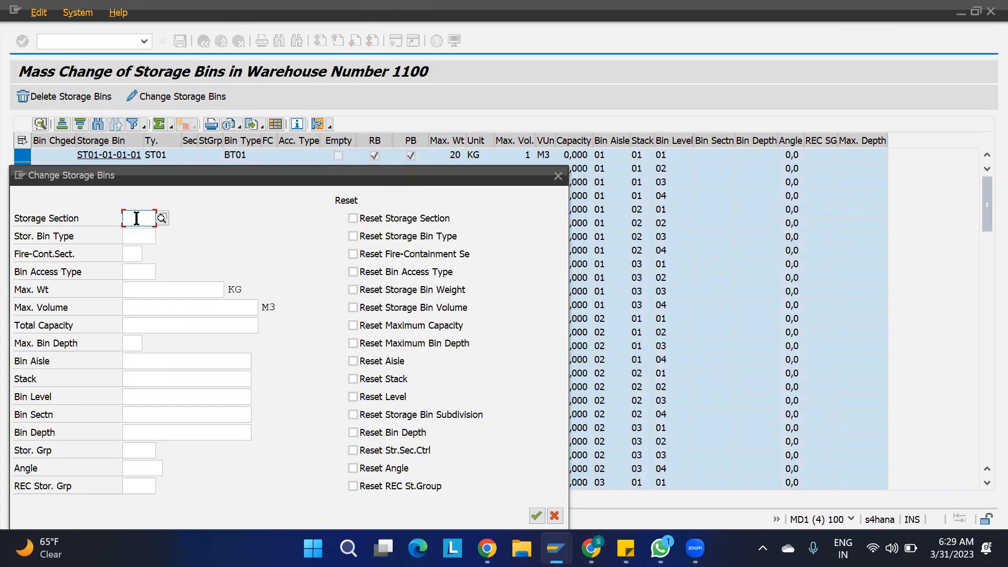
pyautogui.write('SEC1')
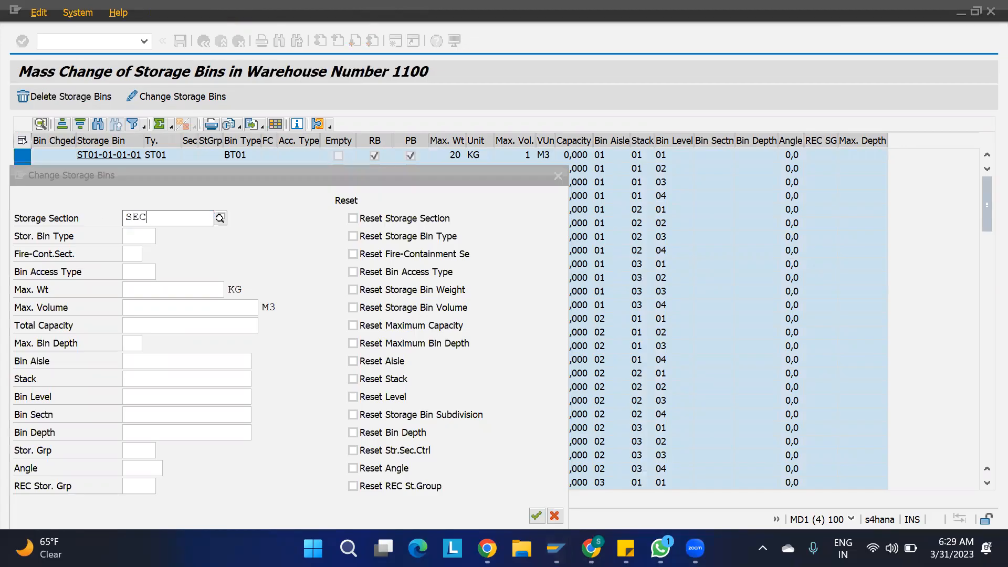
pyautogui.click(539, 516)
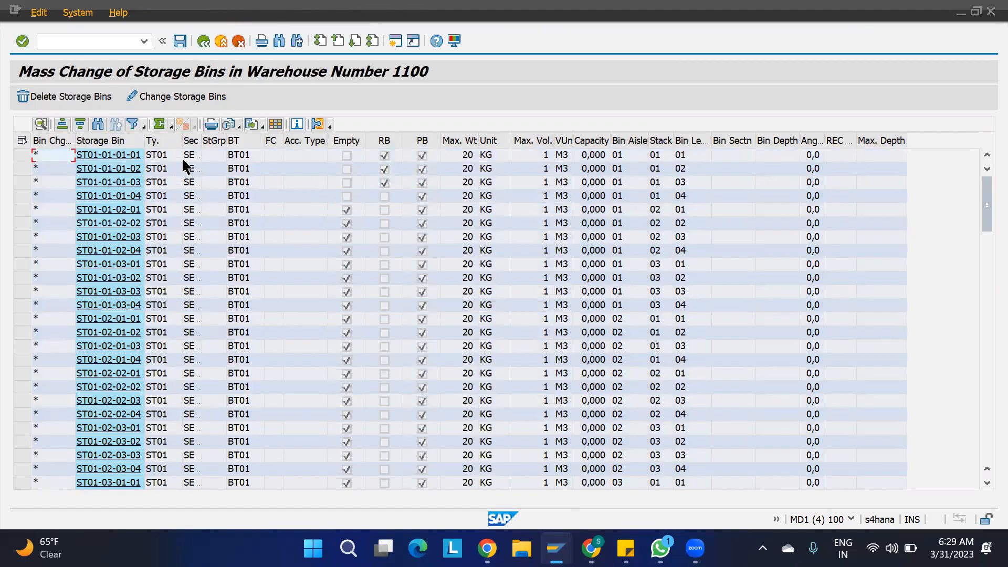
# - Widen the Section column to show SEC1, then leave the list without saving
pyautogui.moveTo(197, 139); pyautogui.dragTo(231, 140)
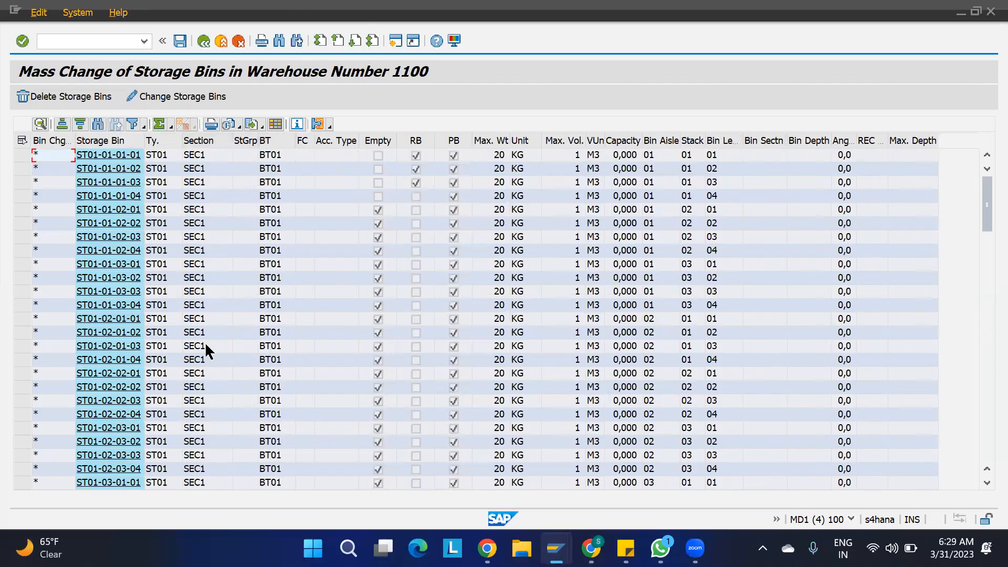
pyautogui.click(204, 41)
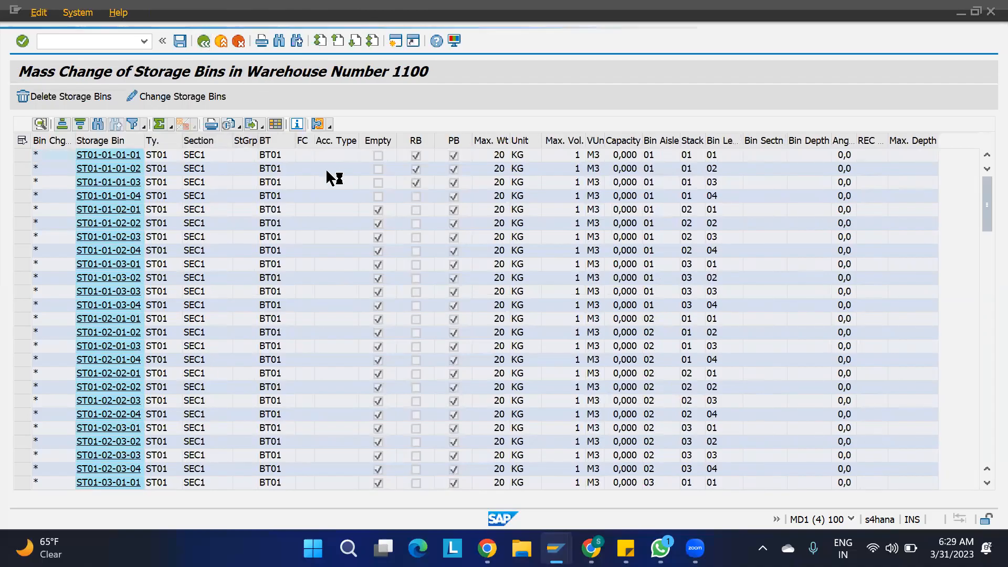
pyautogui.click(265, 310)
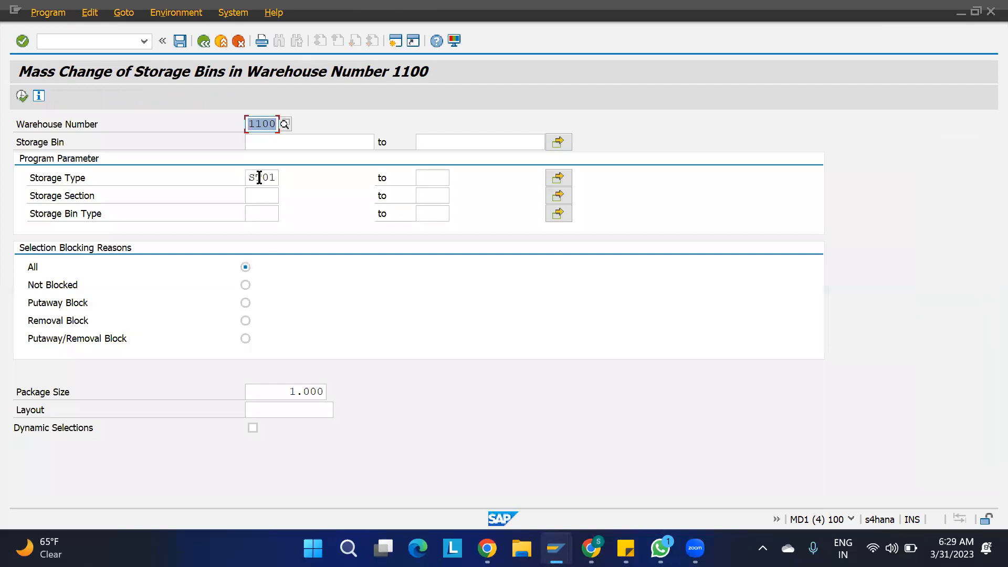
# - Change the storage type filter from ST01 to ST02 and list the ST02 bins
pyautogui.doubleClick(261, 178)
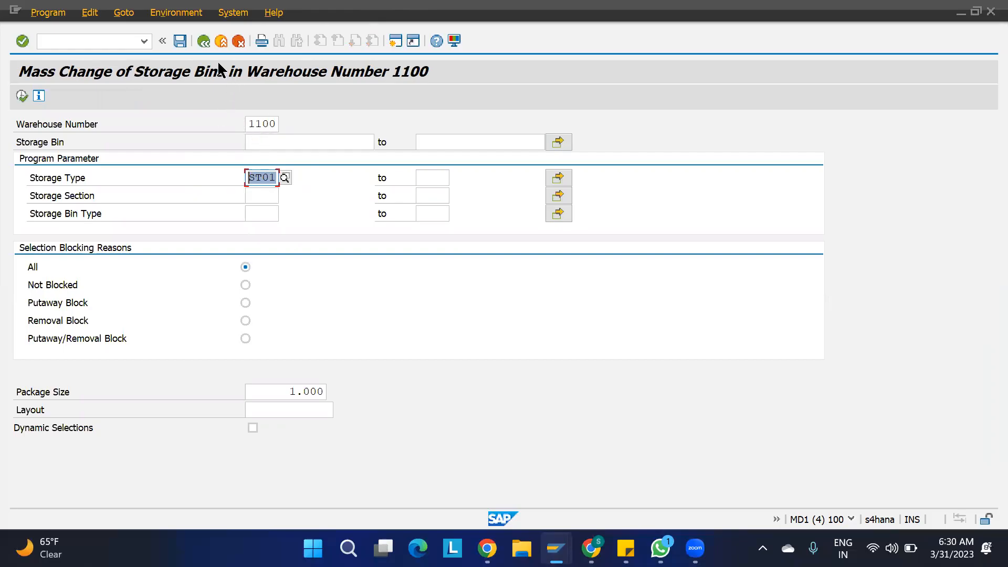
pyautogui.click(262, 142)
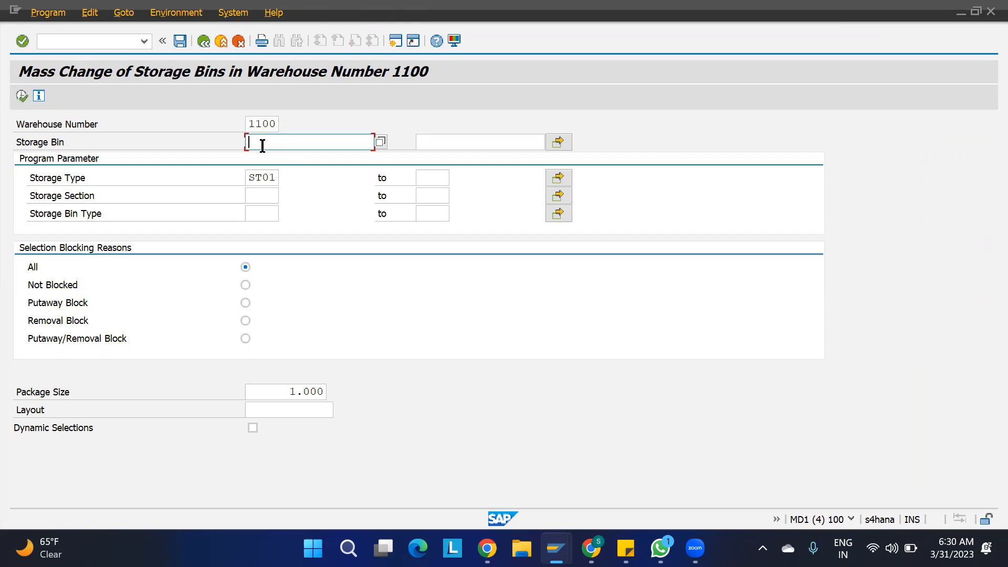
pyautogui.click(471, 138)
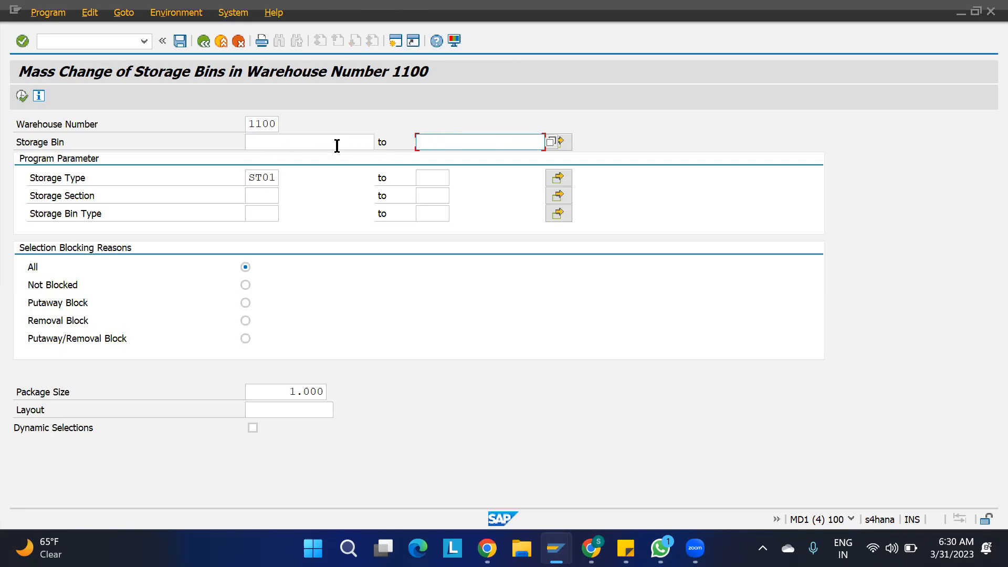
pyautogui.doubleClick(272, 179)
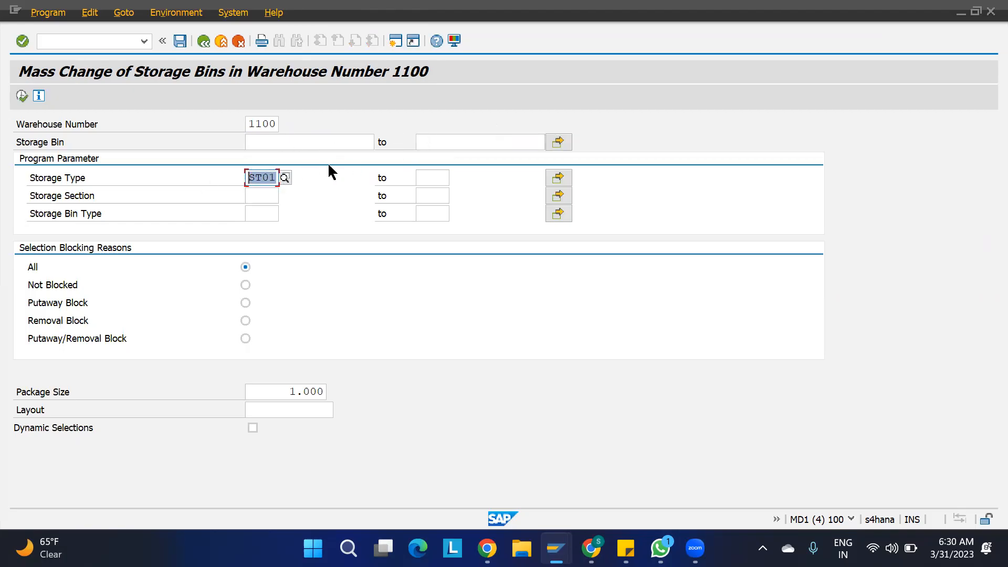
pyautogui.write('ST02')
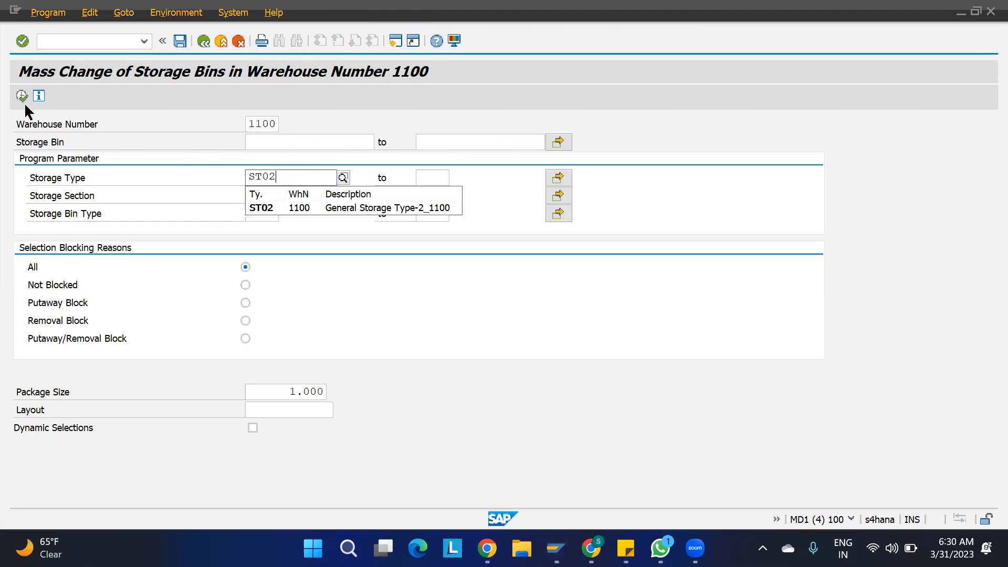
pyautogui.click(21, 96)
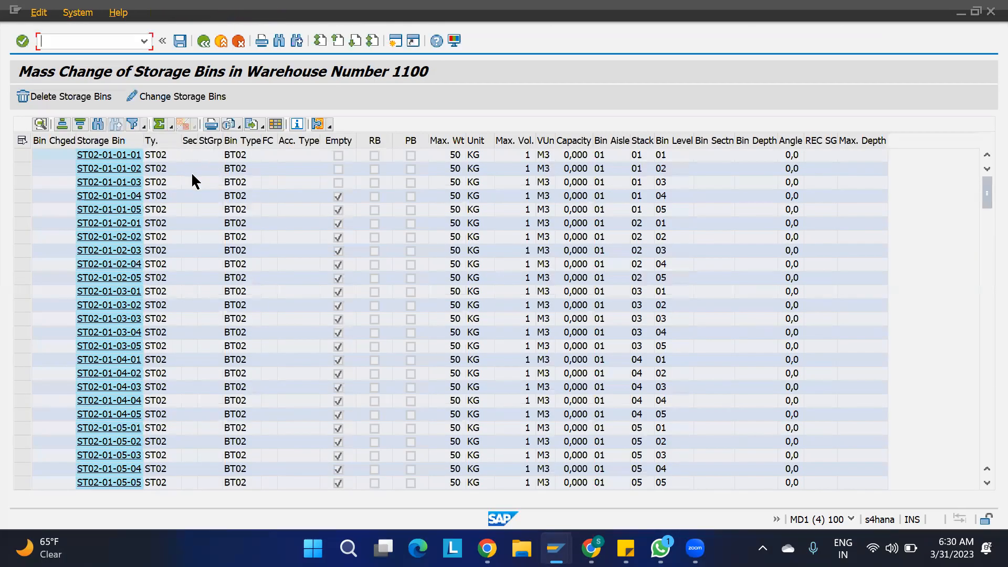
# - Assign storage section SEC2 to all 200 ST02 bins, close the log, and go back
pyautogui.click(21, 141)
pyautogui.click(140, 98)
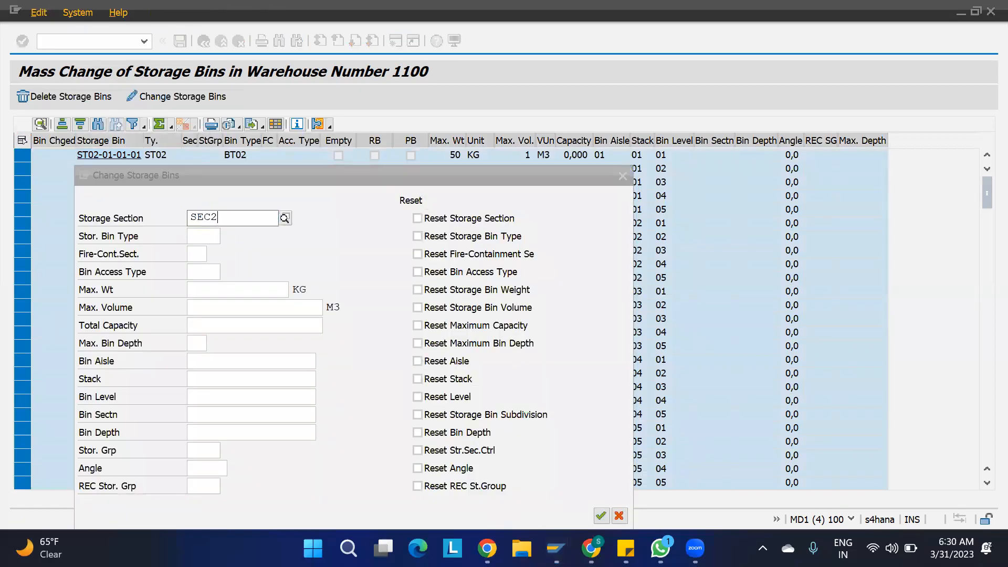
pyautogui.write('SEC2')
pyautogui.click(601, 514)
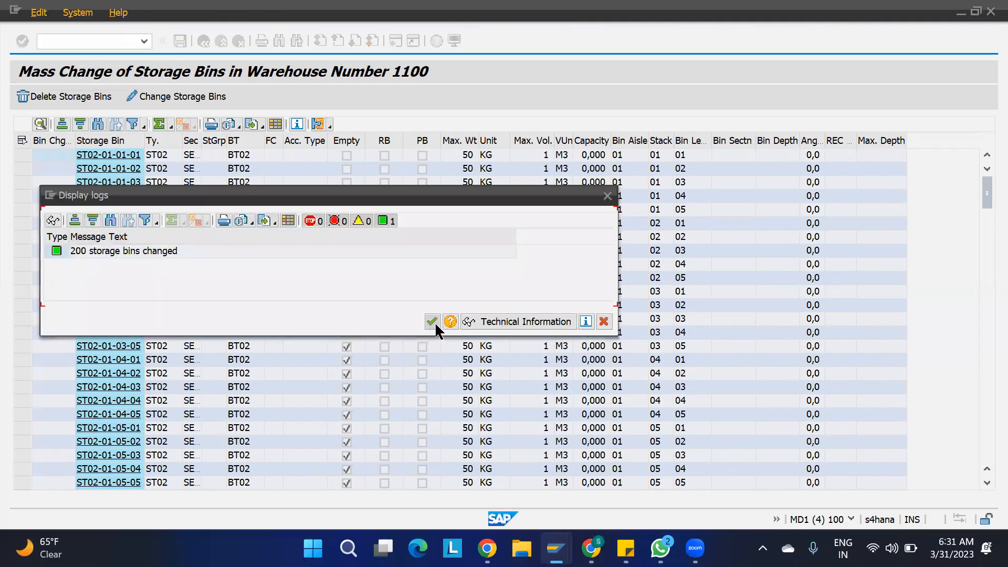
pyautogui.click(431, 321)
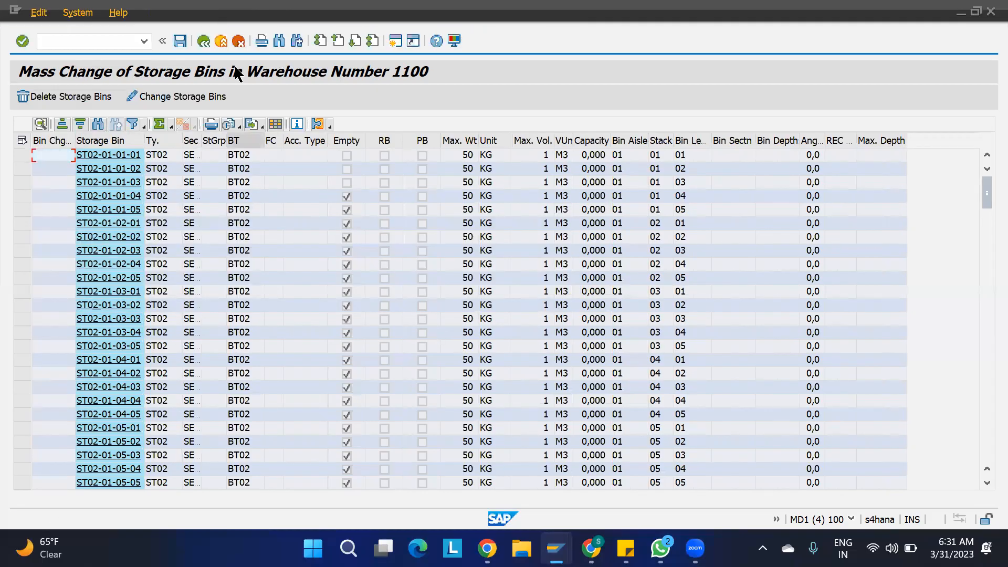
pyautogui.click(203, 41)
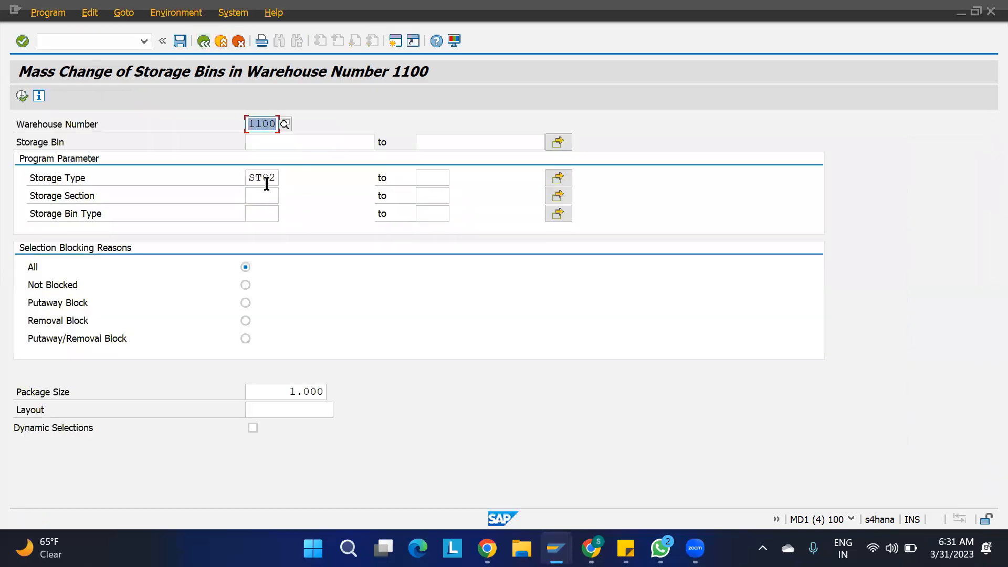
# - Change the storage type filter from ST02 to ST01 and list the ST01 bins
pyautogui.moveTo(272, 181); pyautogui.dragTo(300, 183)
pyautogui.write('1')
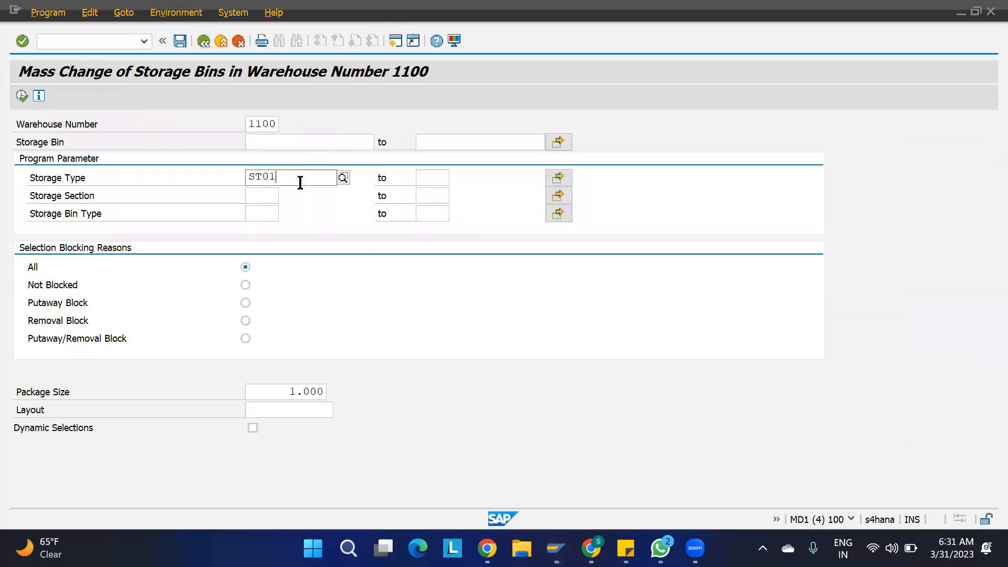
pyautogui.click(21, 96)
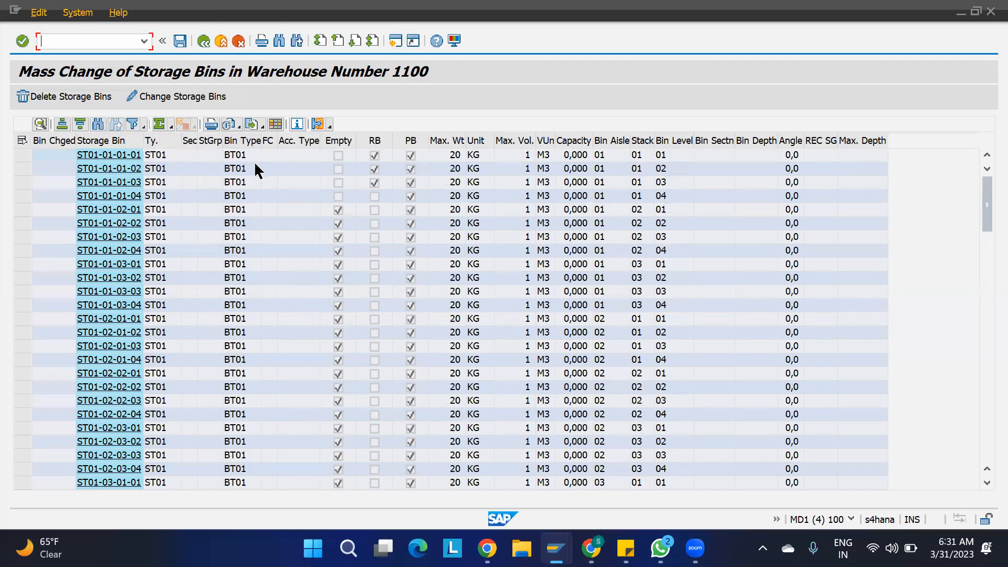
# - Assign storage section SEC1 to all 120 ST01 bins, close the log, and go back
pyautogui.click(21, 140)
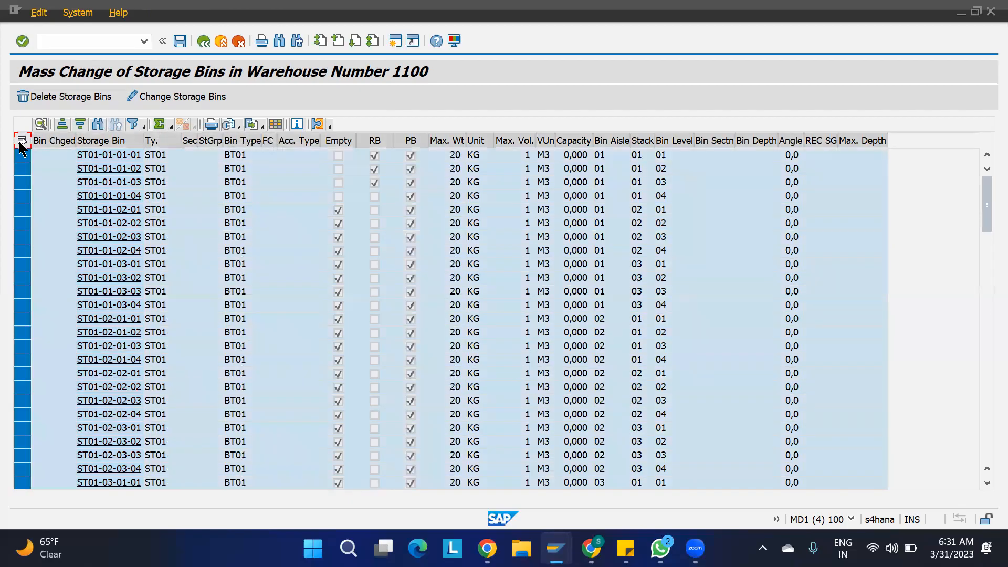
pyautogui.click(158, 102)
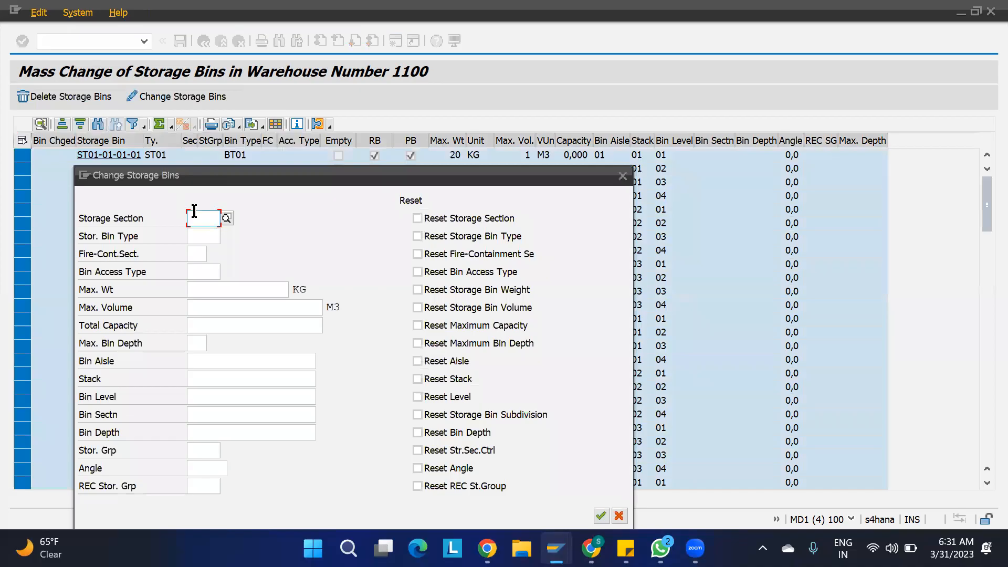
pyautogui.write('SEC1')
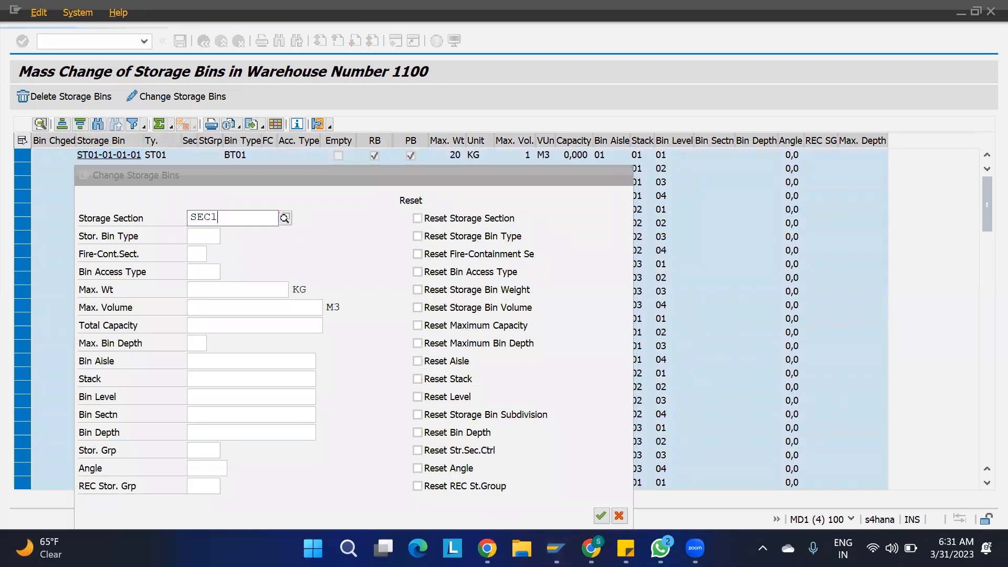
pyautogui.click(601, 515)
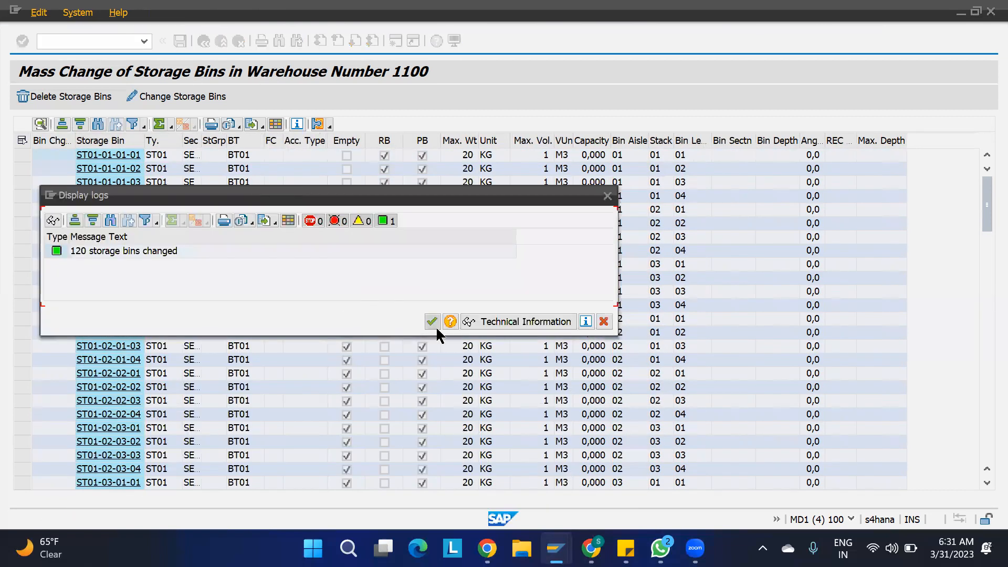
pyautogui.click(432, 323)
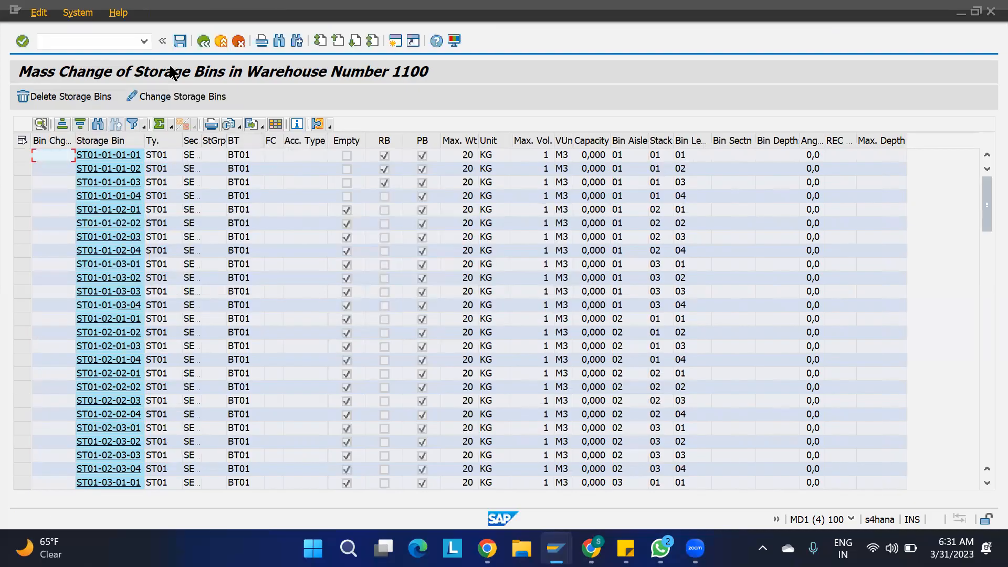
pyautogui.click(203, 40)
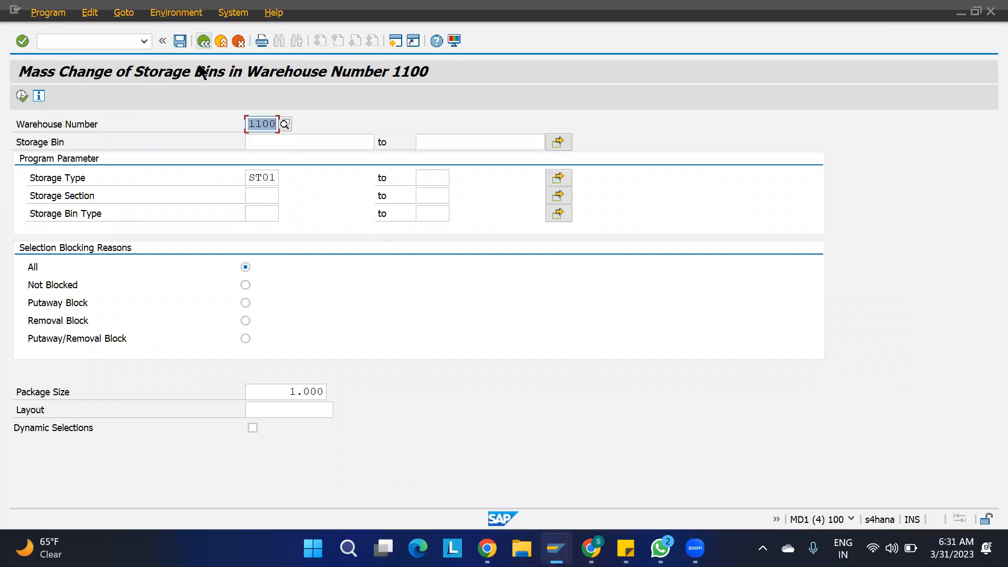
# - Exit the mass-change report to SAP Easy Access, switching briefly to Display IMG and back
pyautogui.click(204, 41)
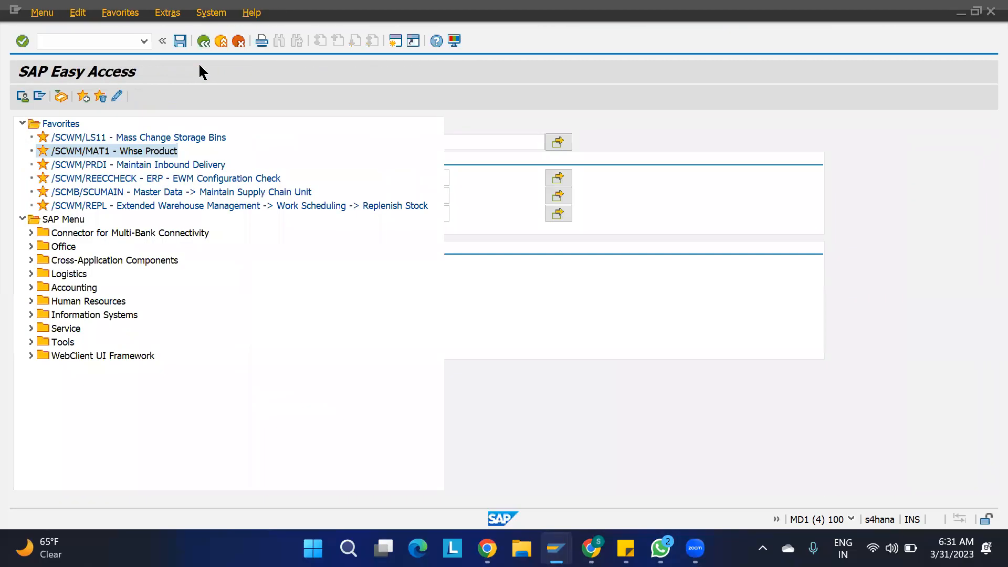
pyautogui.moveTo(591, 548)
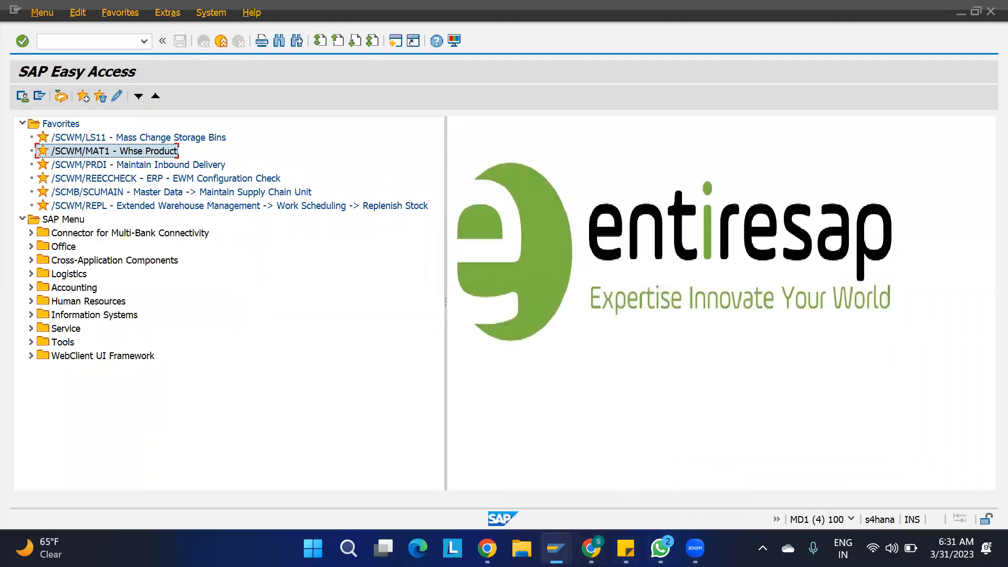
pyautogui.moveTo(556, 548)
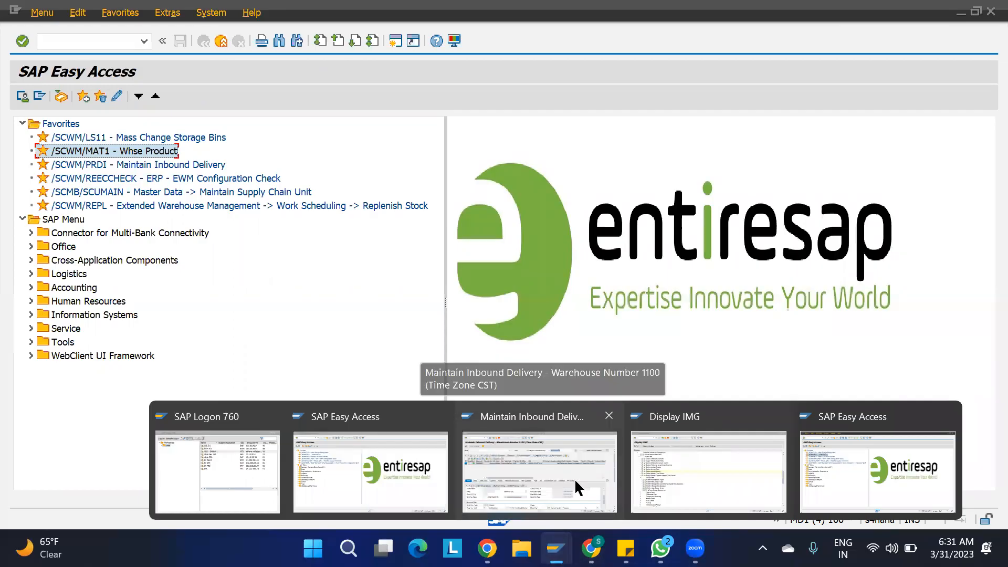
pyautogui.click(397, 471)
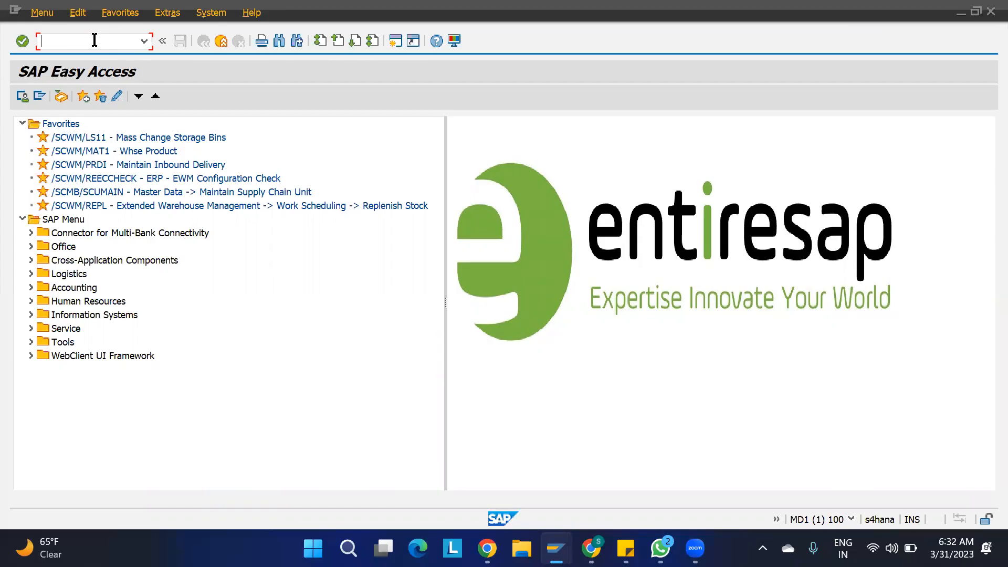
pyautogui.moveTo(569, 543)
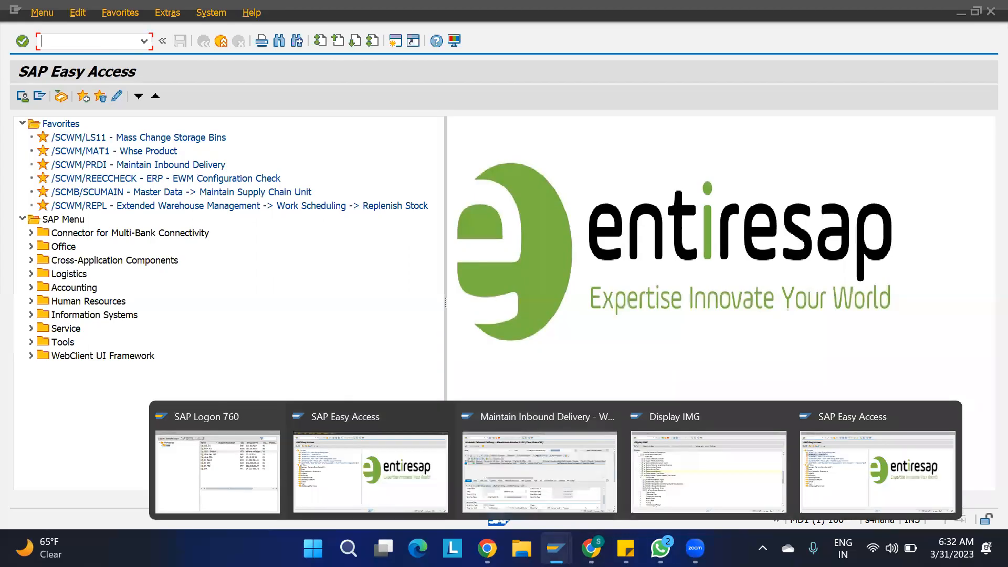
pyautogui.click(719, 473)
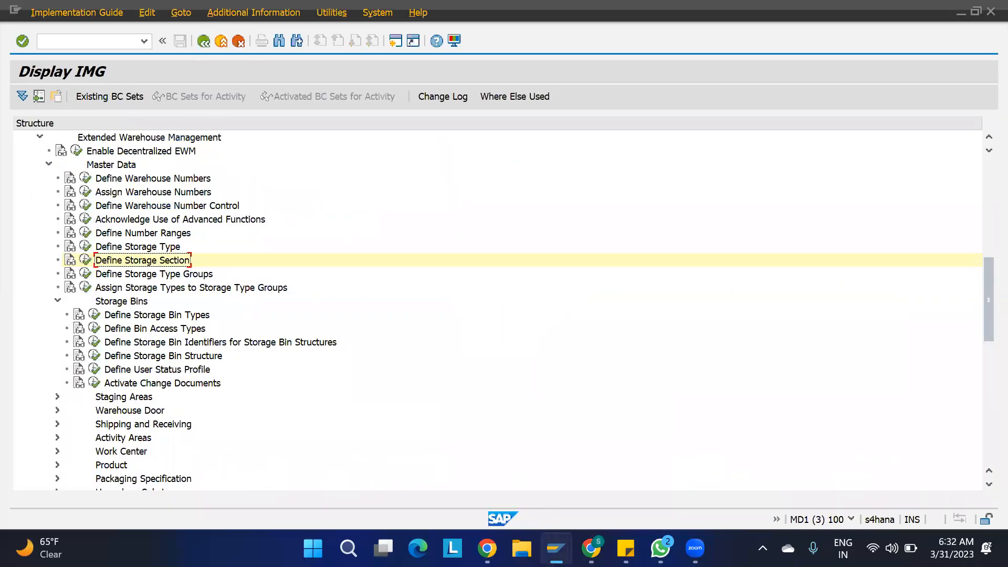
pyautogui.moveTo(556, 549)
pyautogui.click(872, 499)
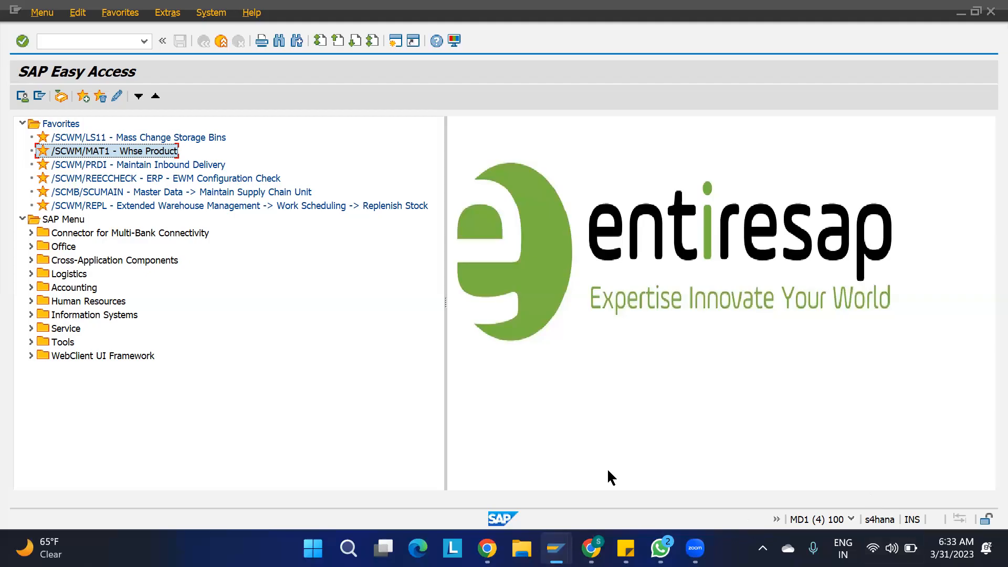
# - Bring the Maintain Inbound Delivery window for warehouse 1100 to the front
pyautogui.moveTo(557, 546)
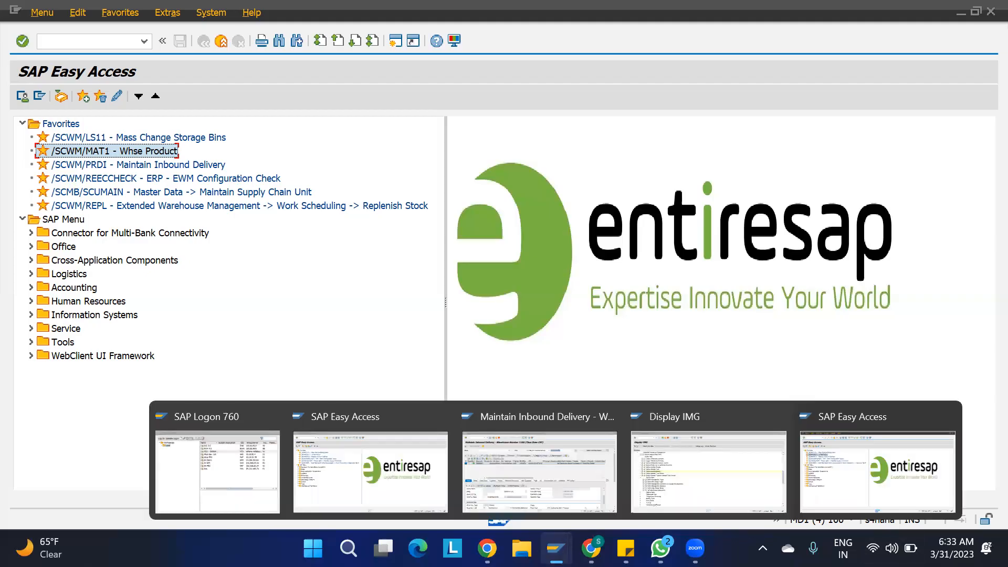
pyautogui.click(536, 496)
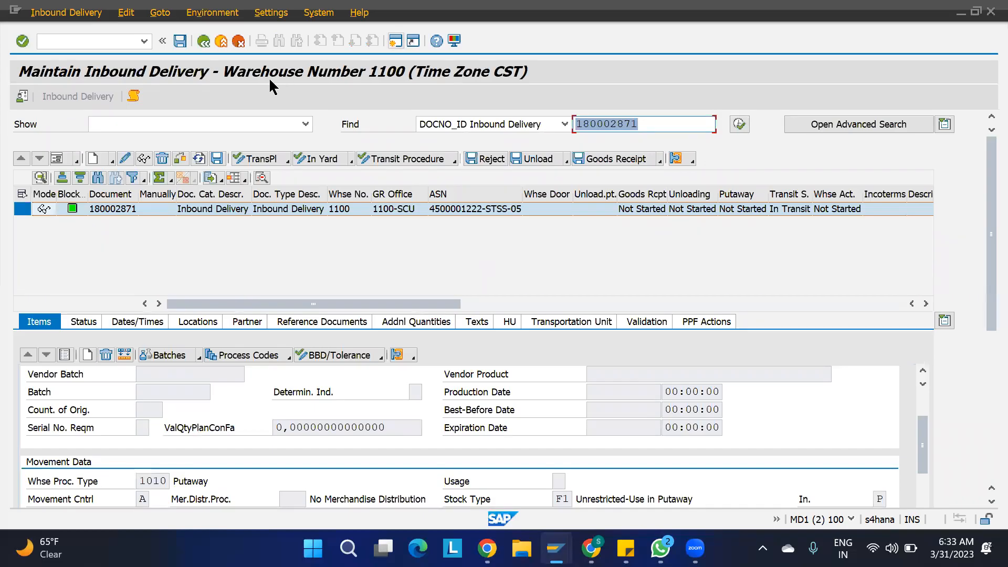
pyautogui.click(221, 41)
pyautogui.click(69, 15)
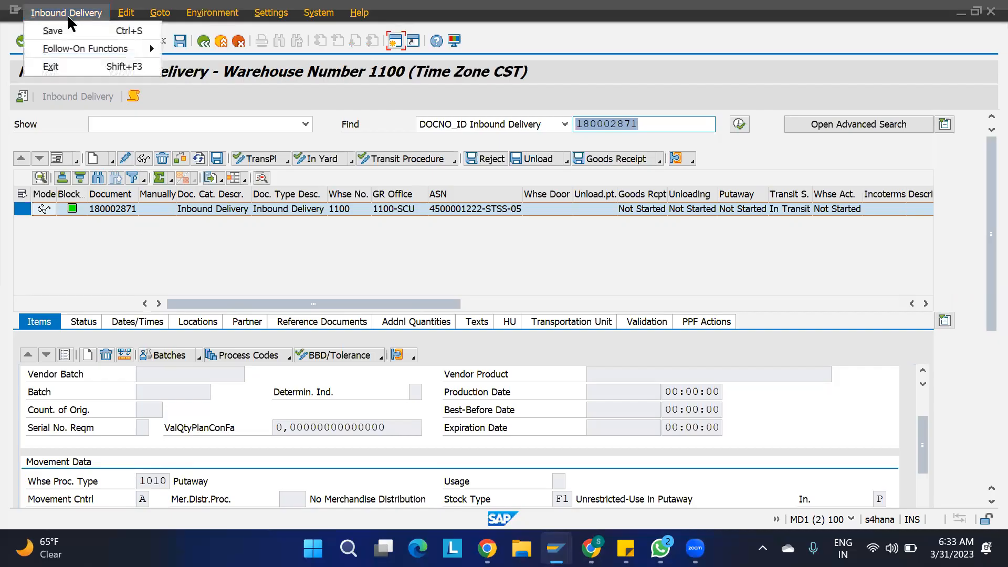
pyautogui.moveTo(150, 47)
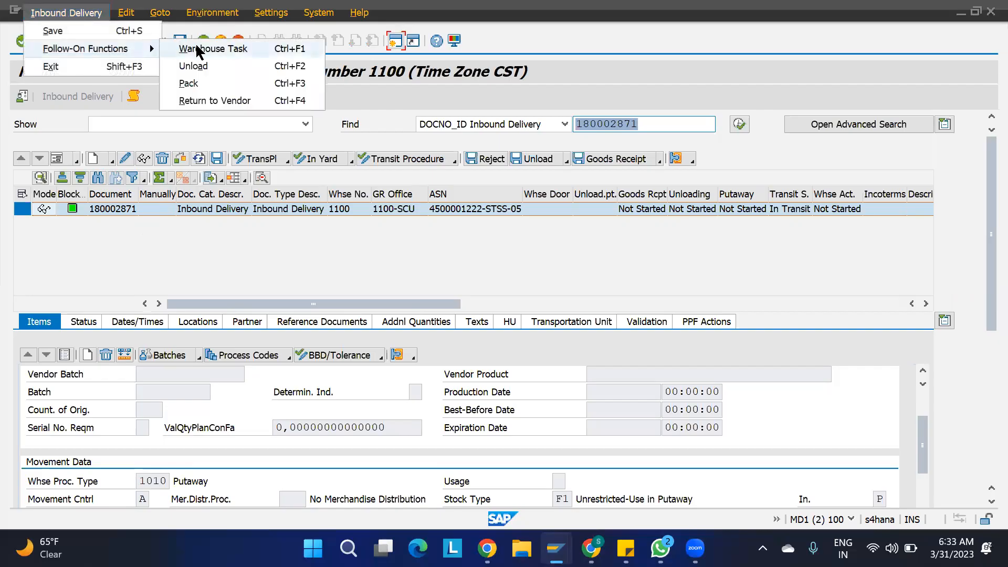
pyautogui.click(197, 48)
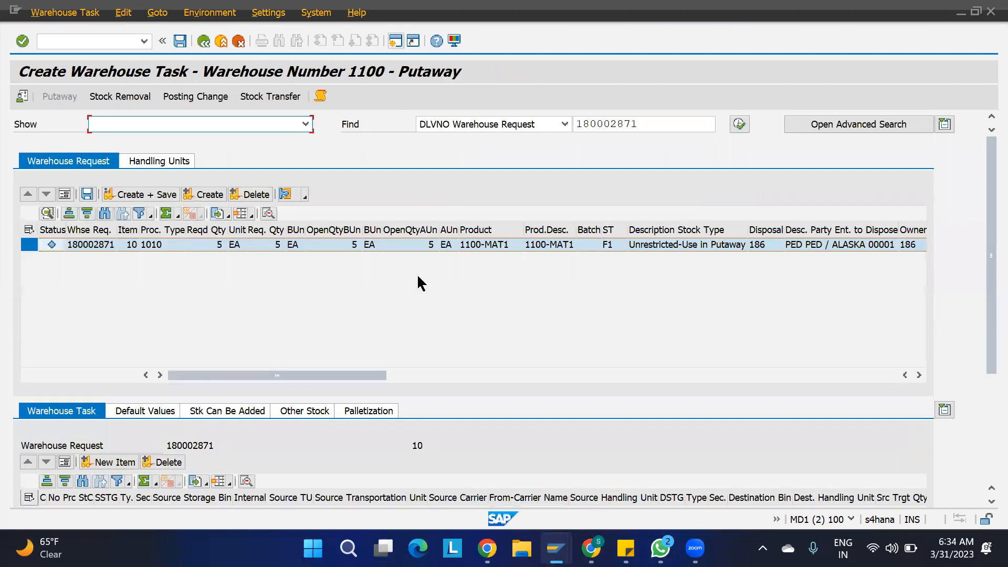
pyautogui.click(210, 194)
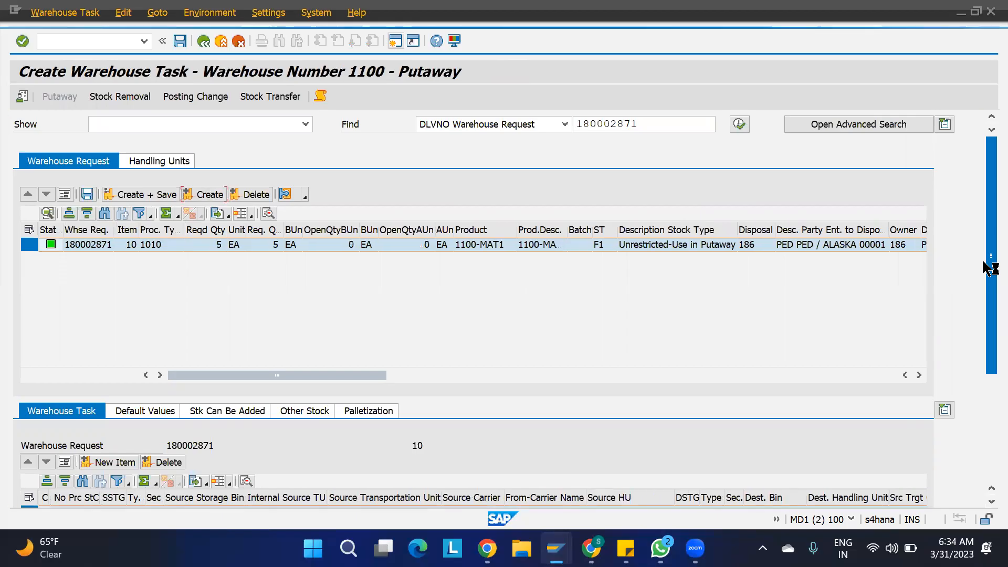
pyautogui.moveTo(985, 294); pyautogui.dragTo(985, 364)
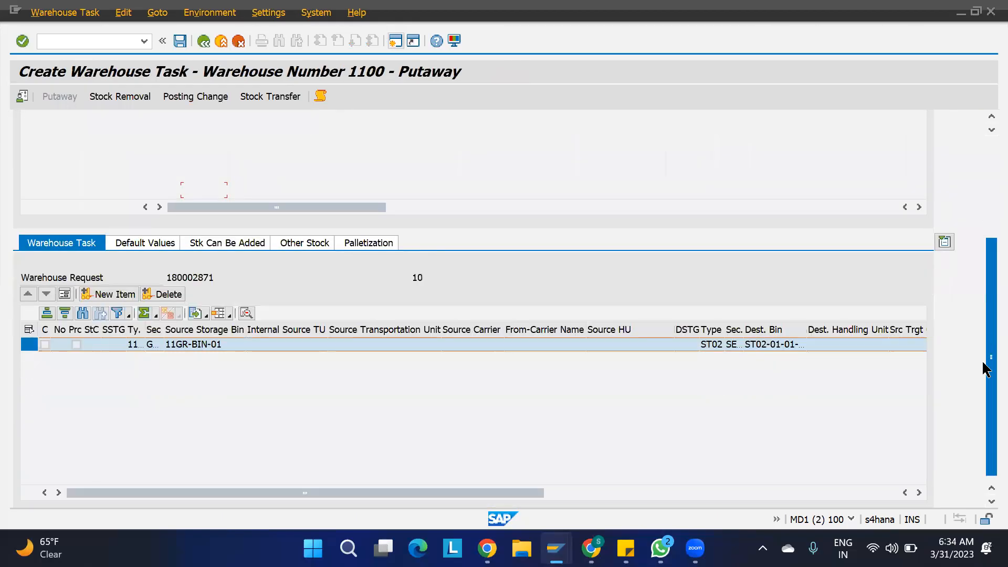
pyautogui.click(715, 344)
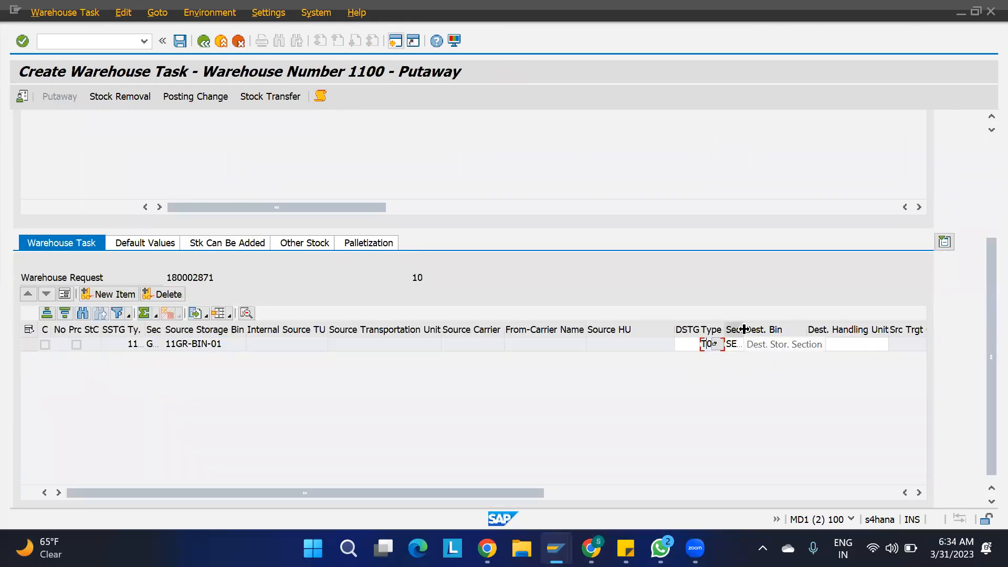
pyautogui.moveTo(743, 329); pyautogui.dragTo(766, 329)
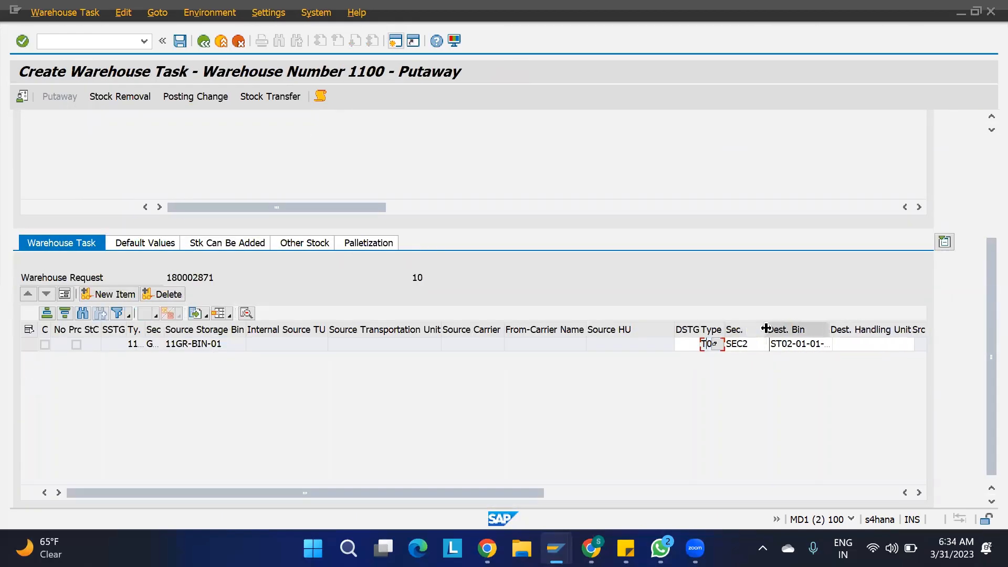
pyautogui.click(739, 345)
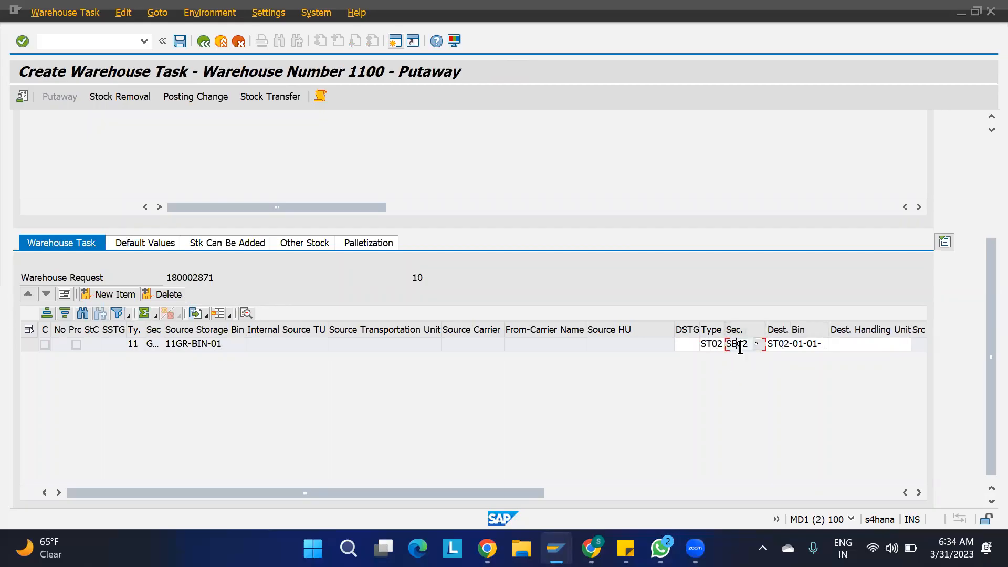
pyautogui.click(707, 345)
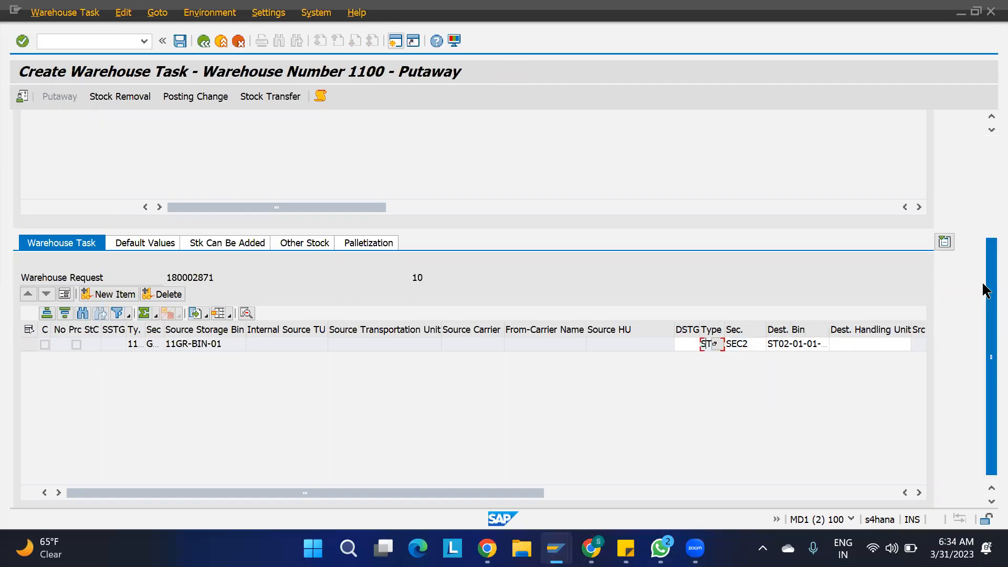
pyautogui.moveTo(982, 281); pyautogui.dragTo(982, 158)
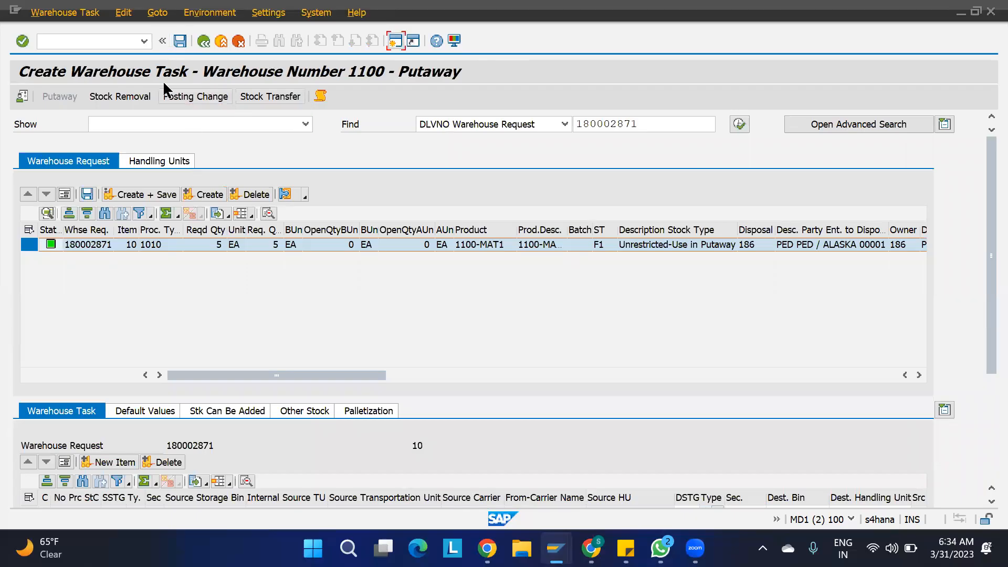
pyautogui.press('F3')
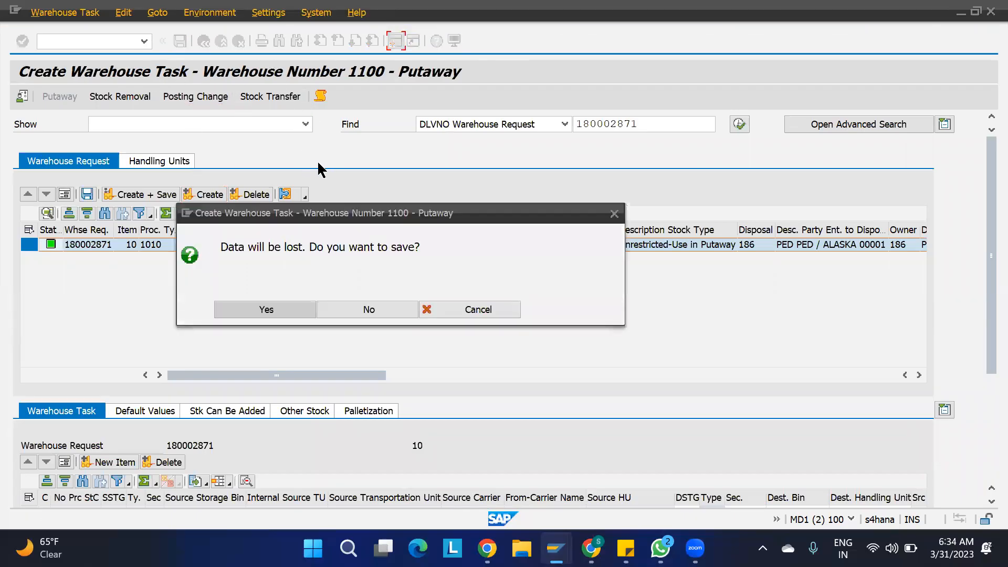
pyautogui.click(363, 310)
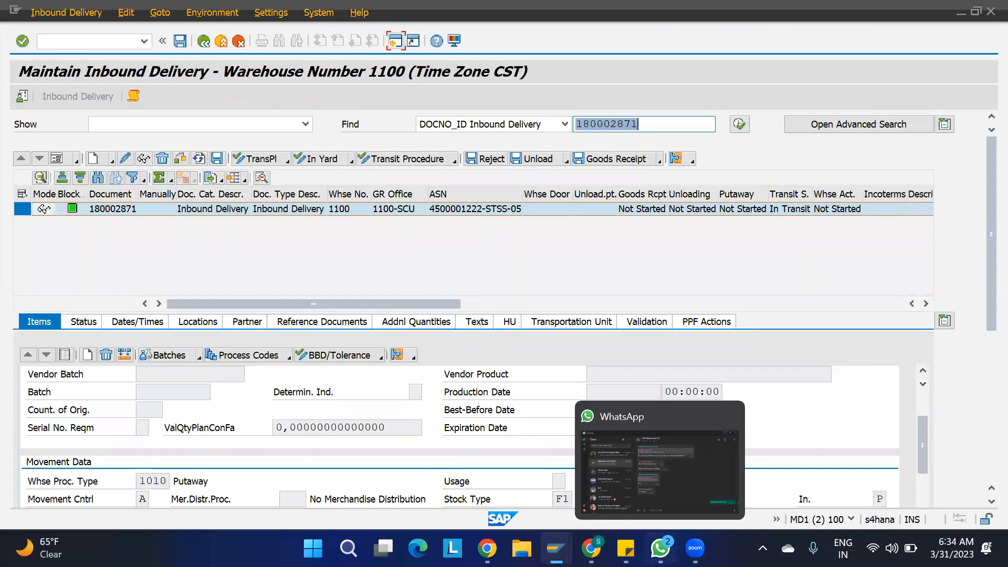
# - Switch to SAP Easy Access and launch the warehouse monitor /N/SCWM/MON from transaction history
pyautogui.moveTo(591, 548)
pyautogui.moveTo(556, 548)
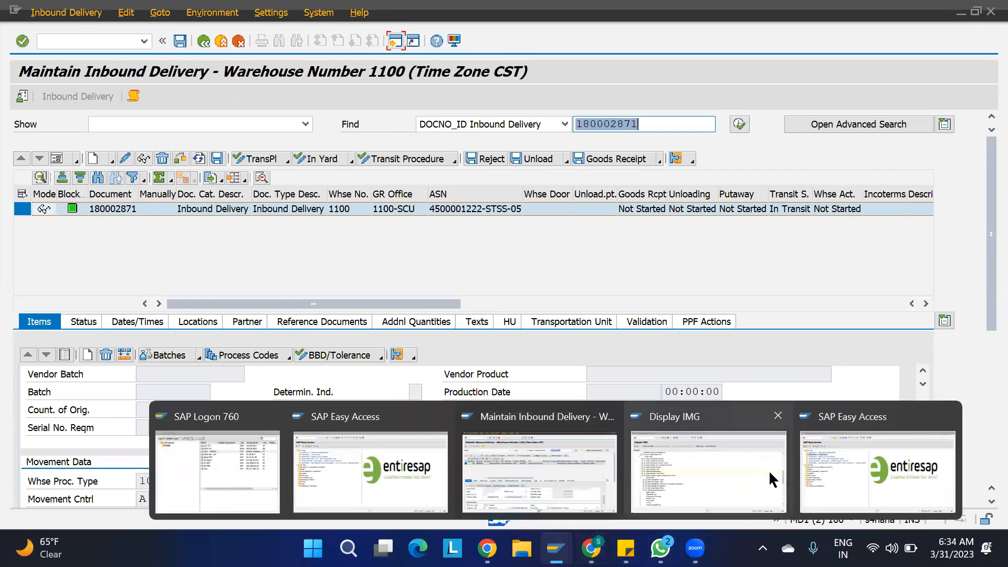
pyautogui.click(831, 477)
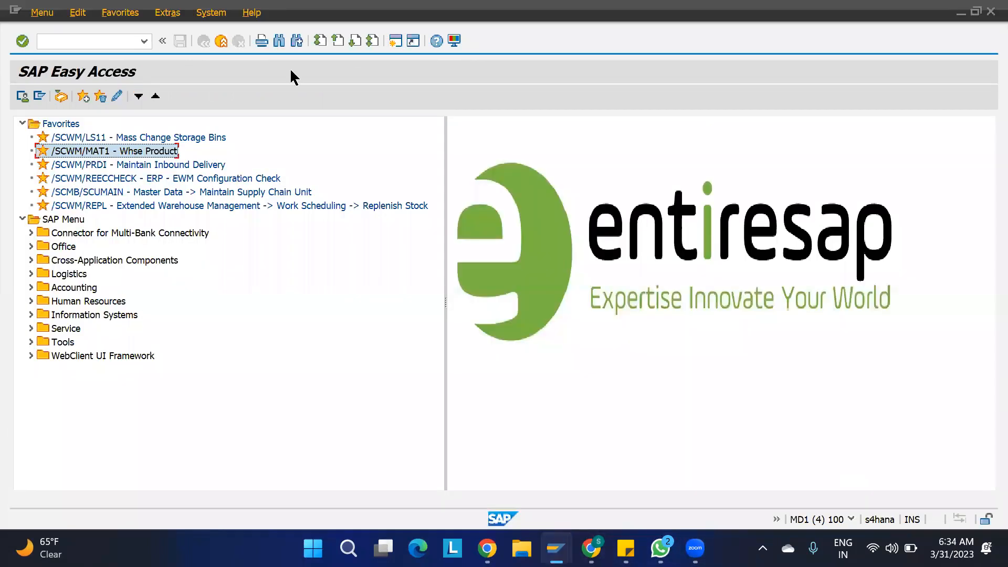
pyautogui.click(144, 41)
pyautogui.click(104, 103)
pyautogui.press('Return')
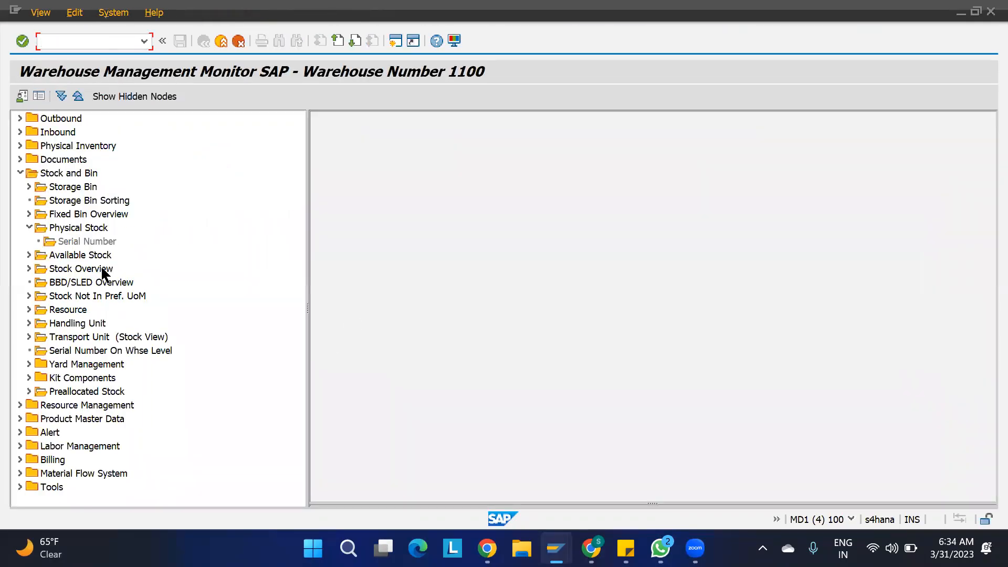
# - List the storage bins of storage type ST01 under Stock and Bin > Storage Bin
pyautogui.doubleClick(73, 187)
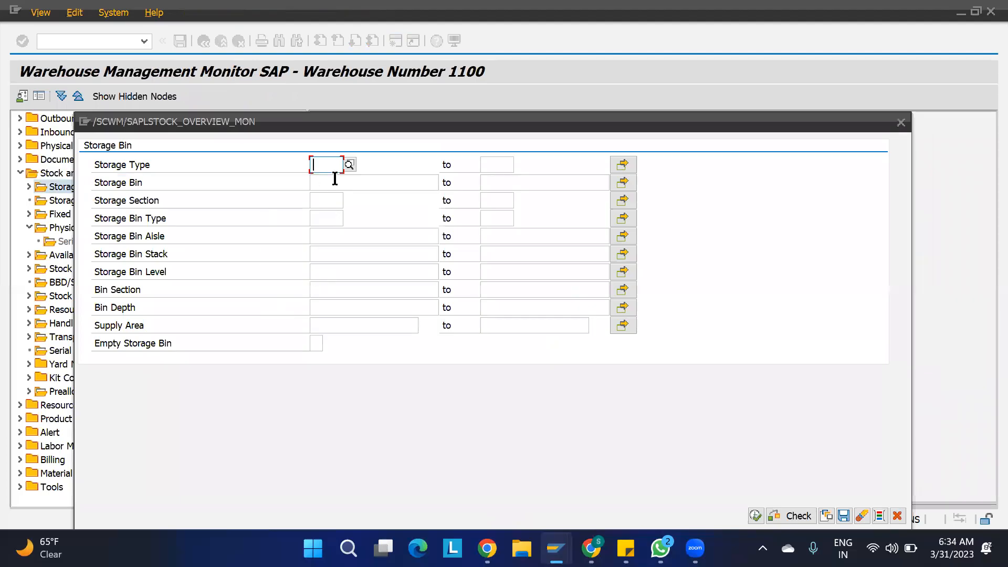
pyautogui.write('1')
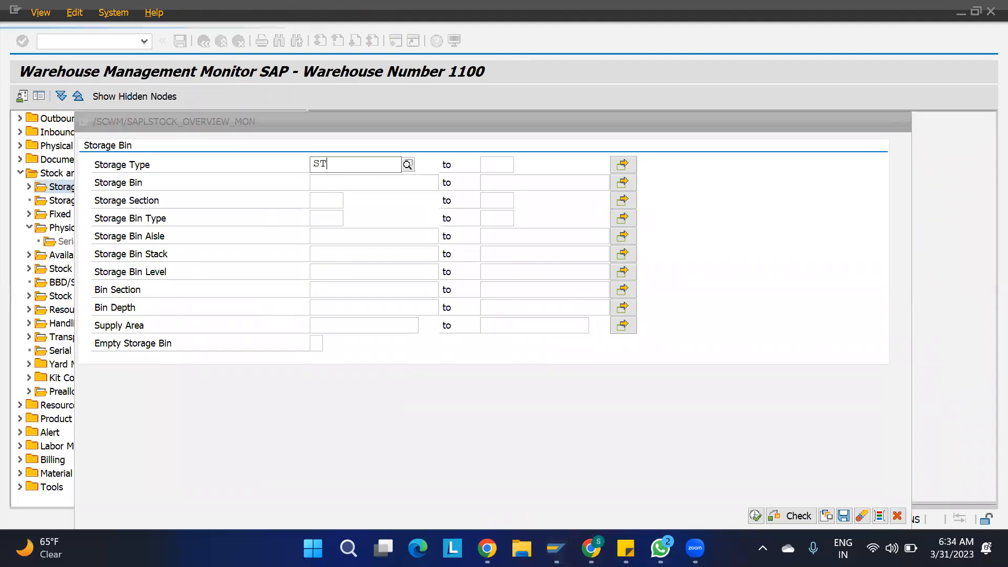
pyautogui.press('BackSpace')
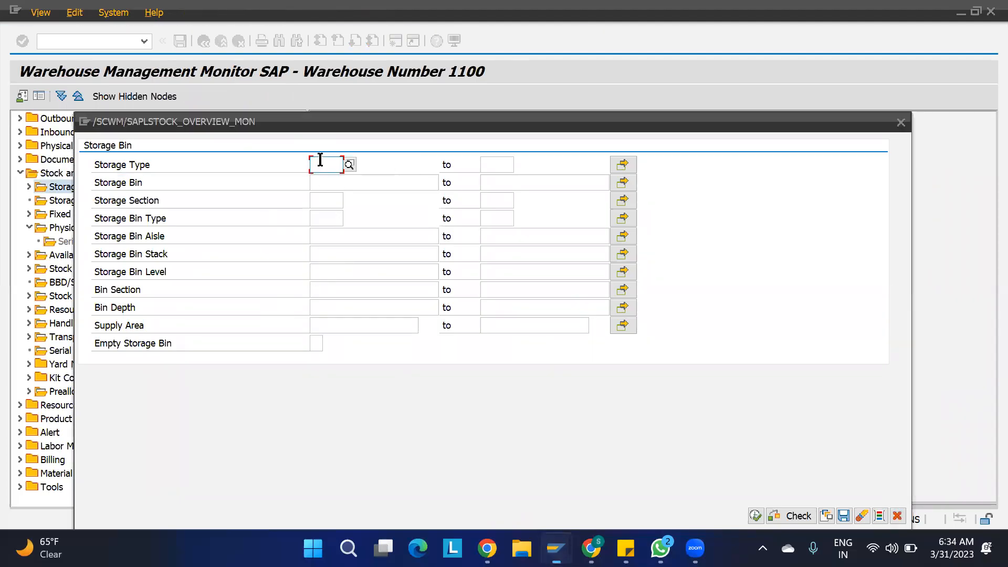
pyautogui.write('ST01')
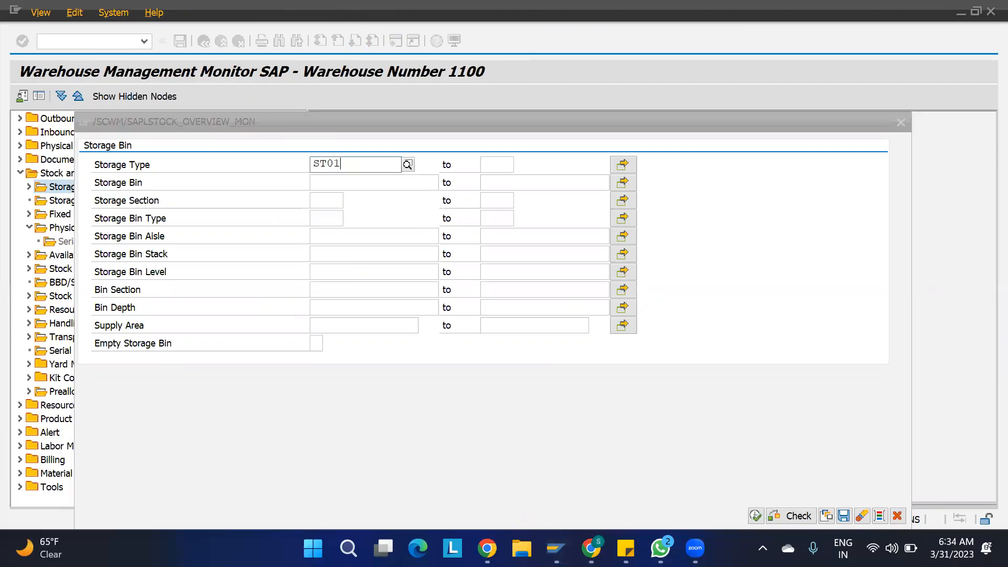
pyautogui.click(757, 515)
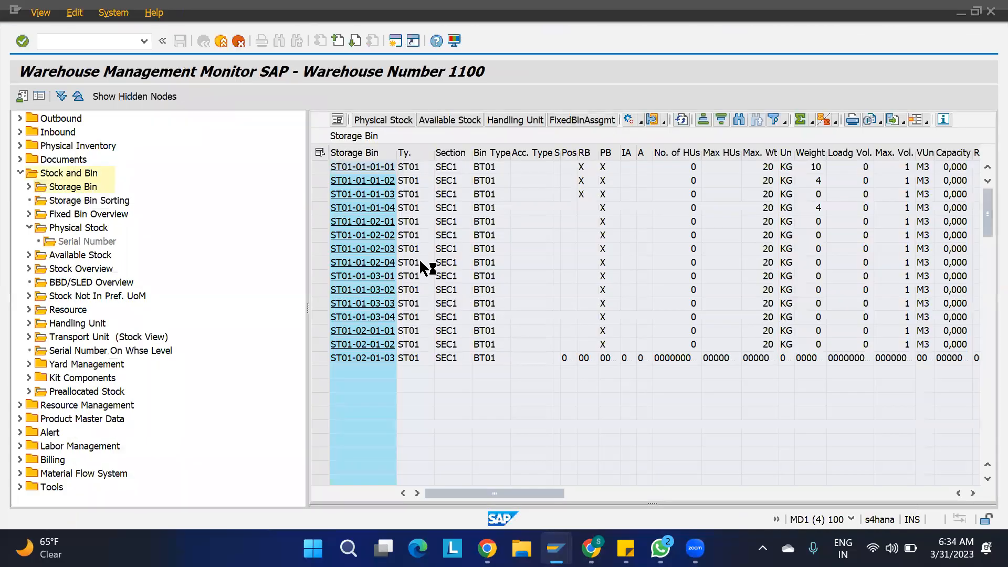
# - Select all ST01 bins, apply Unblock Putaway, and refresh the bin list
pyautogui.click(320, 152)
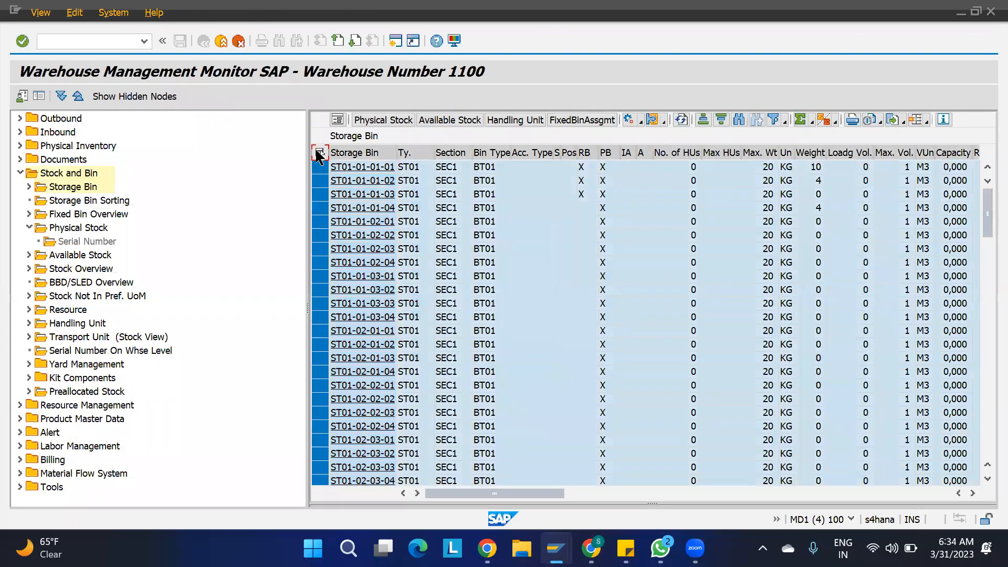
pyautogui.click(641, 122)
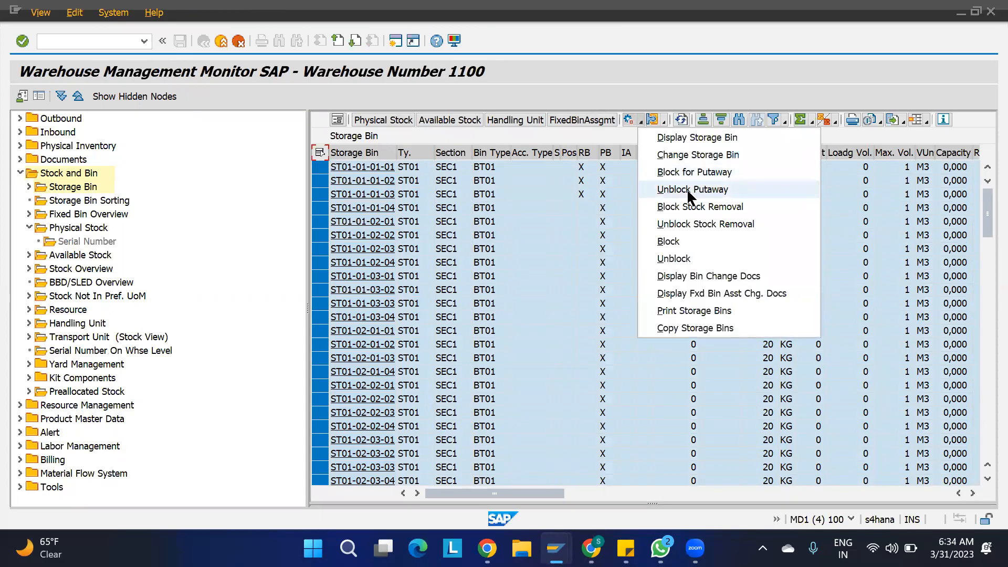
pyautogui.click(686, 188)
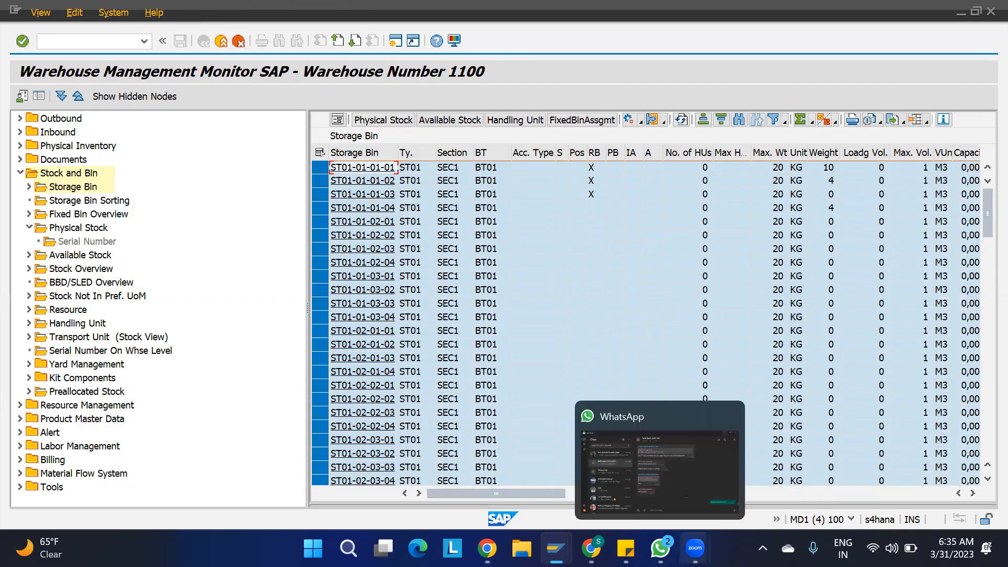
pyautogui.moveTo(590, 548)
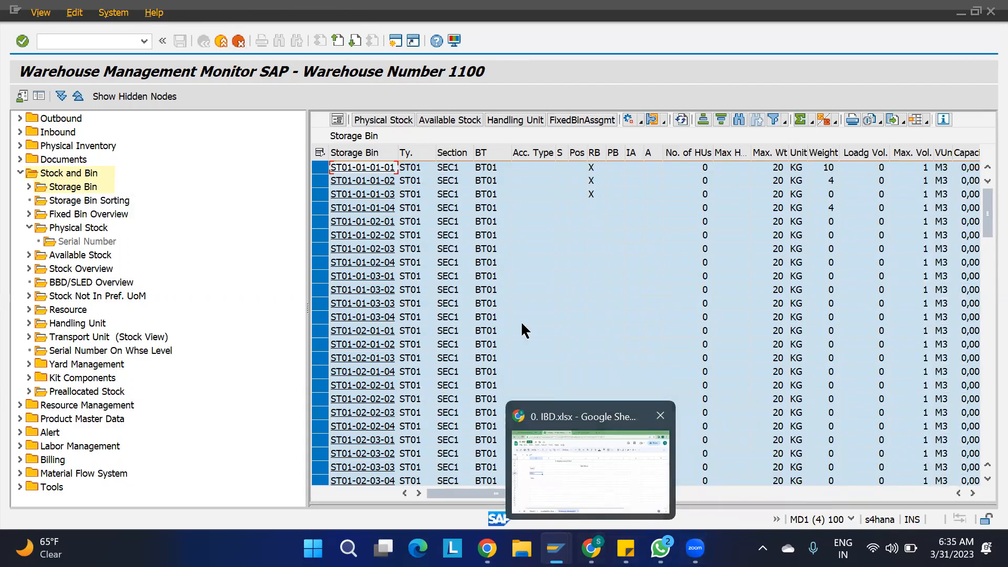
pyautogui.click(678, 119)
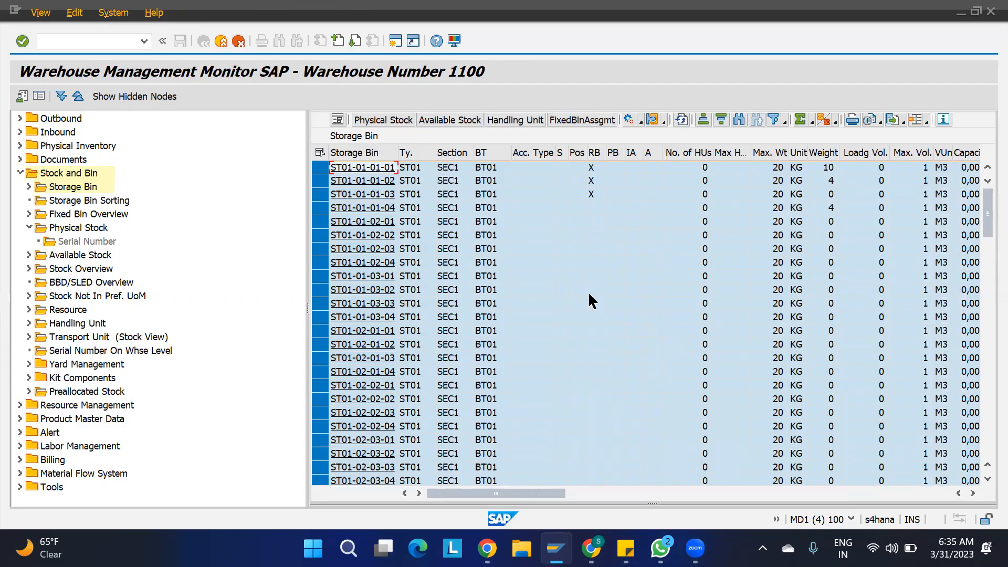
# - Open the details of bin ST01-01-01-04 from the monitor and refresh the display
pyautogui.click(369, 210)
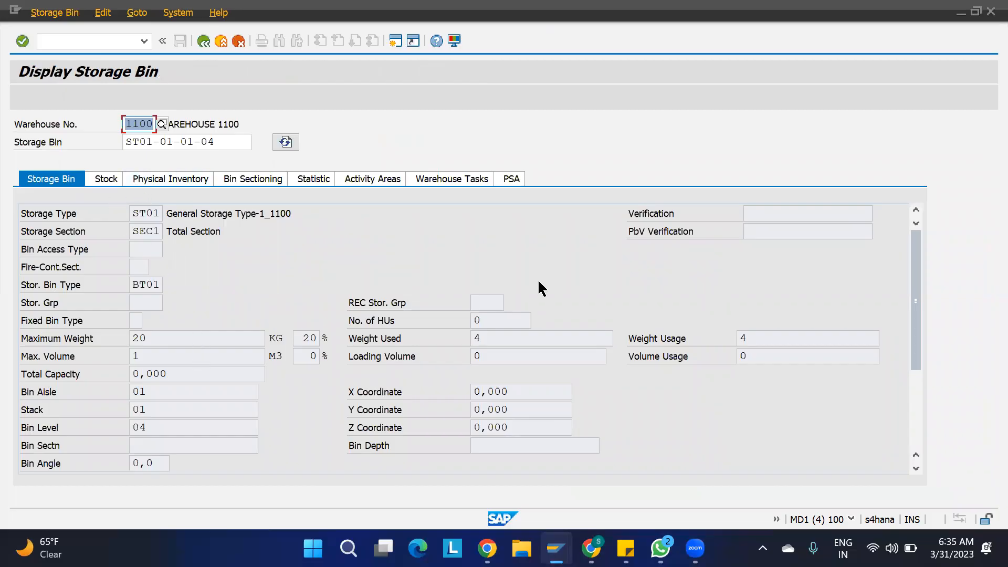
pyautogui.scroll(-1, 924, 426)
pyautogui.scroll(-5, 924, 426)
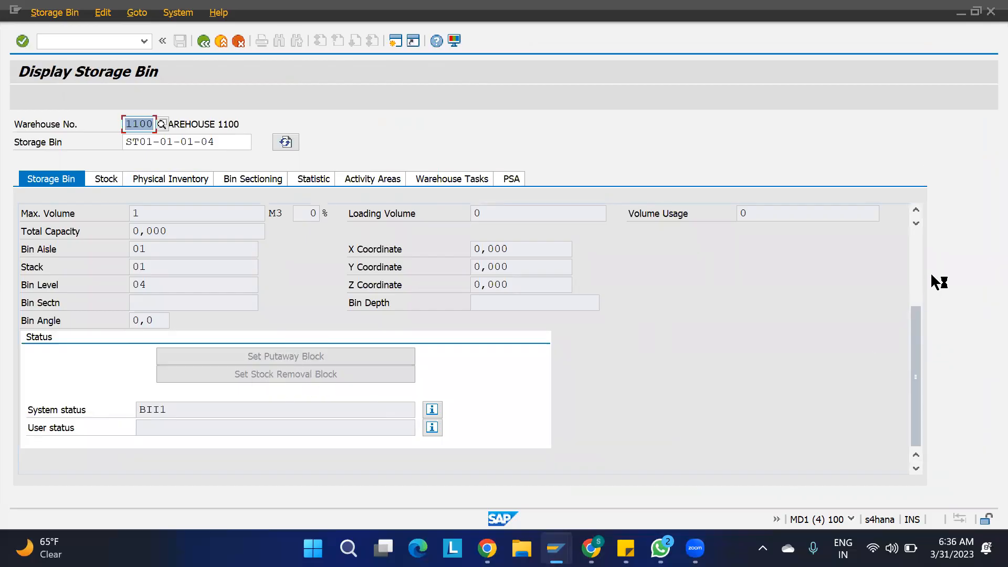
pyautogui.click(915, 253)
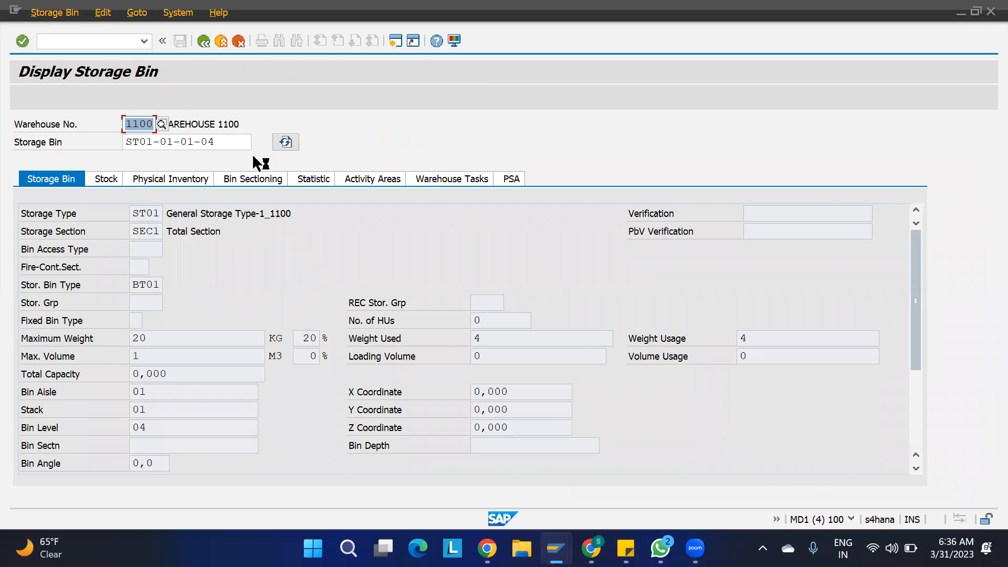
pyautogui.click(278, 140)
# - Open bin ST01-01-01-04 in change mode with /N/SCWM/LS02, review it, and return to Easy Access
pyautogui.click(100, 37)
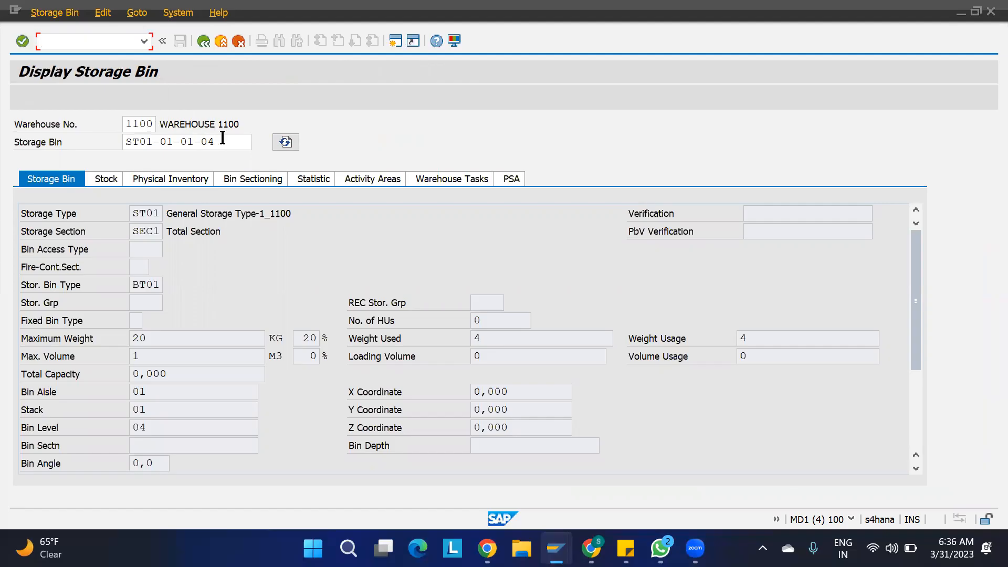
pyautogui.moveTo(223, 141); pyautogui.dragTo(9, 164)
pyautogui.click(62, 40)
pyautogui.write('/N/SCWM/LS02')
pyautogui.press('Return')
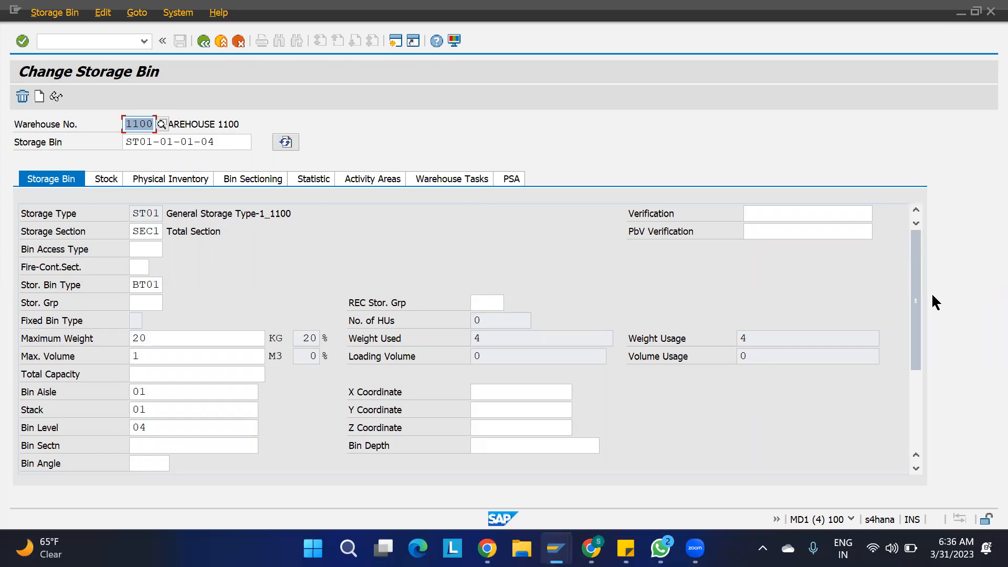
pyautogui.moveTo(918, 370); pyautogui.dragTo(918, 423)
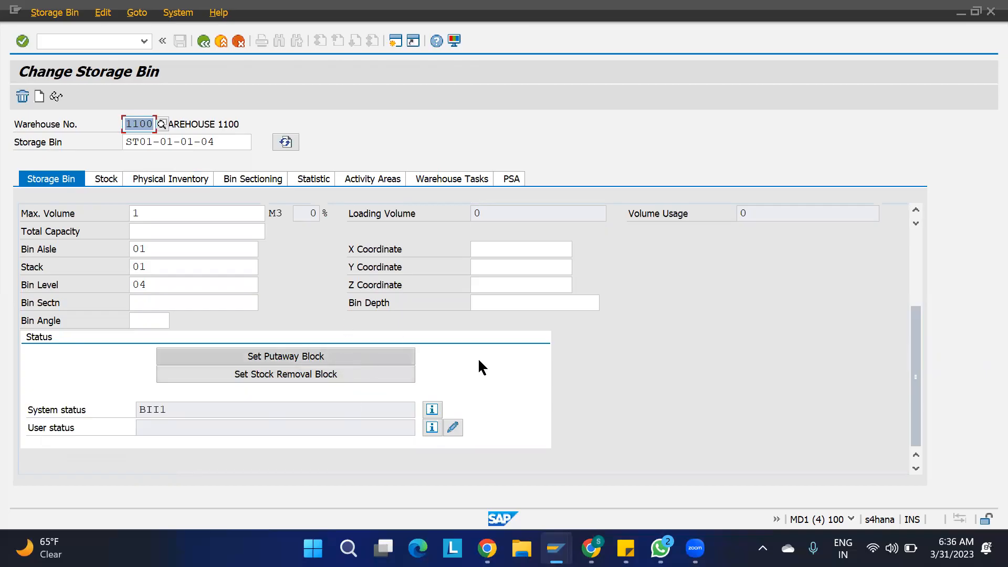
pyautogui.click(916, 251)
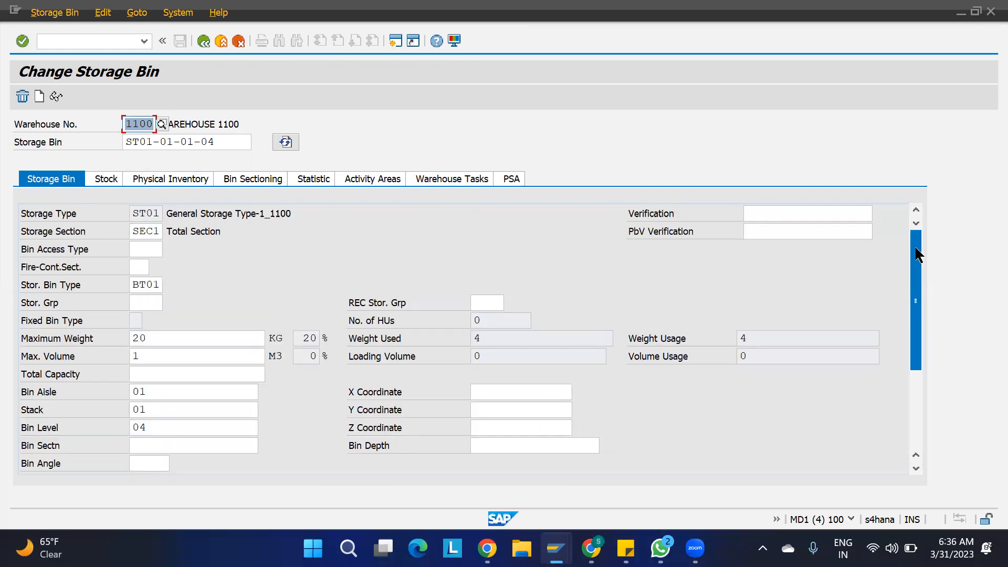
pyautogui.press('F3')
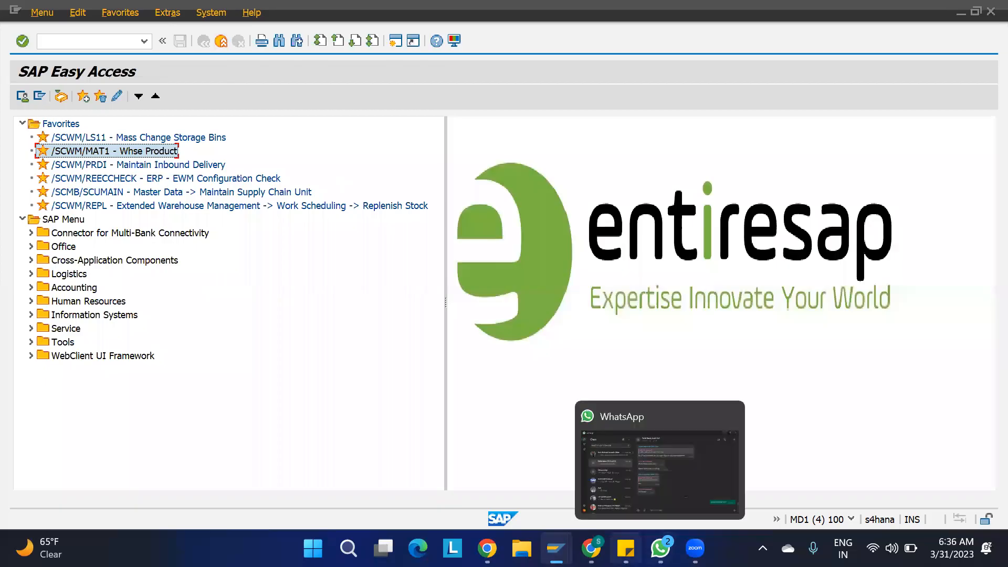
# - Enter the heading STORAGE SECTION SEARCH in cell D54 of the Putaway strategies sheet
pyautogui.click(575, 490)
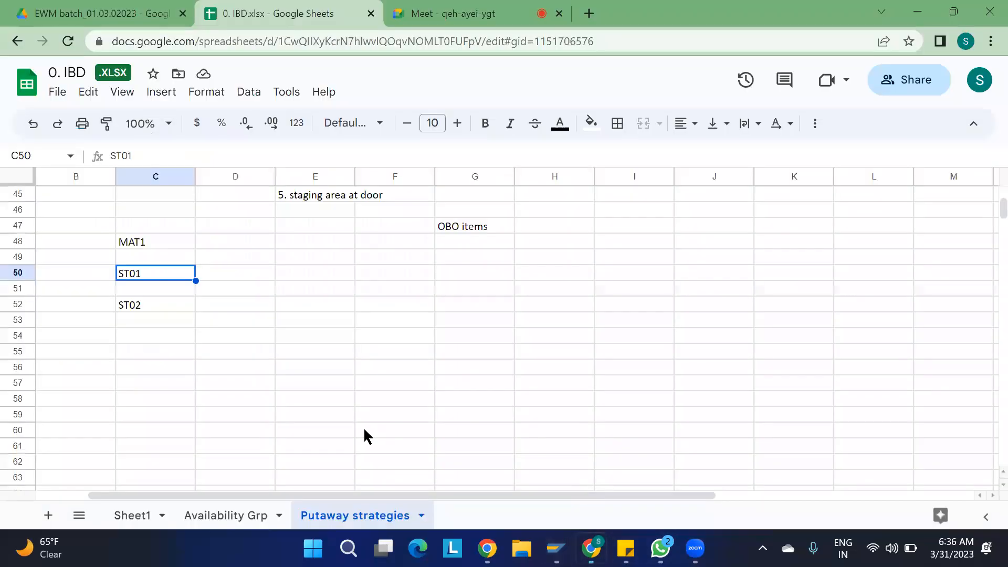
pyautogui.click(217, 342)
pyautogui.write('ST')
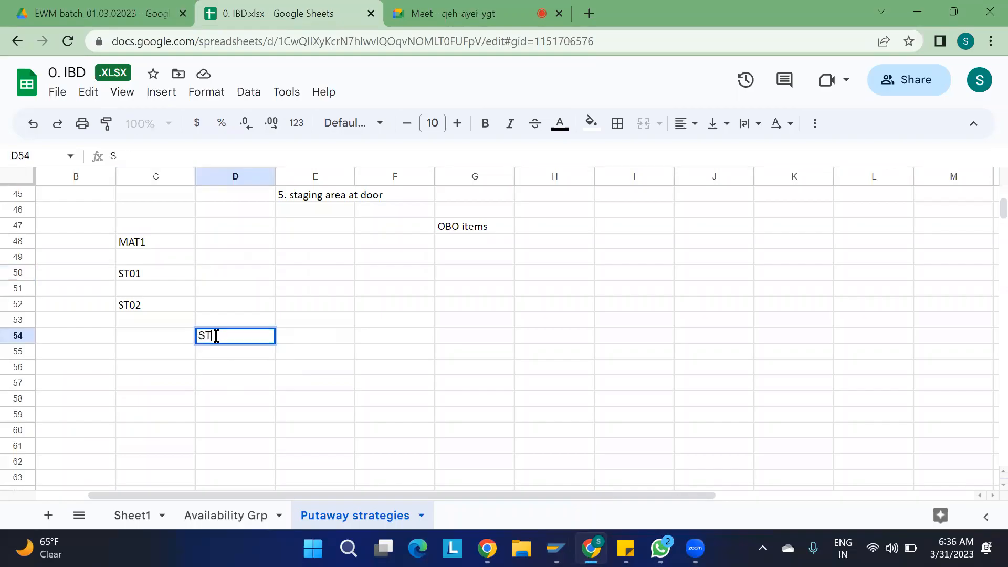
pyautogui.write('ORAGE SECT')
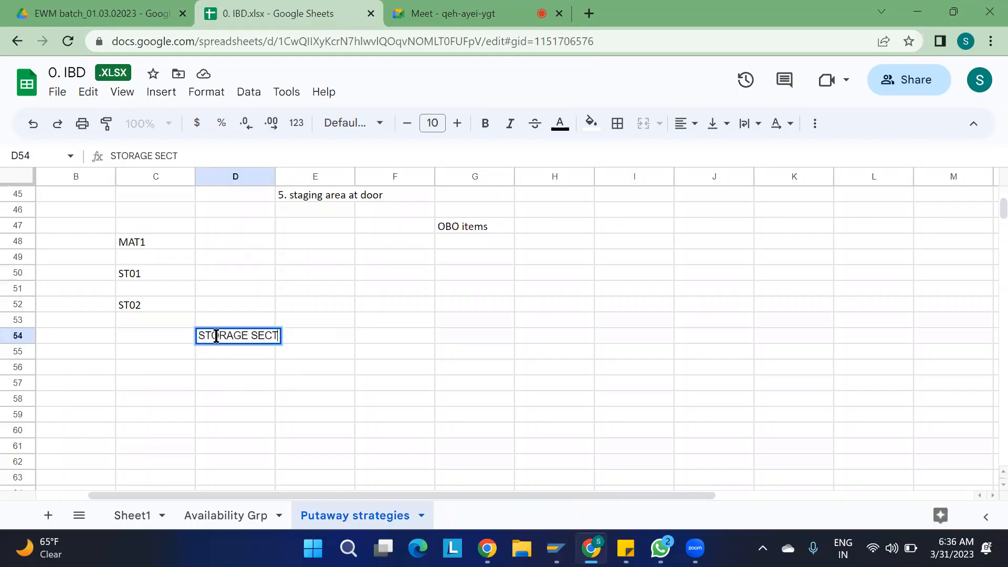
pyautogui.write('ION SEARCH')
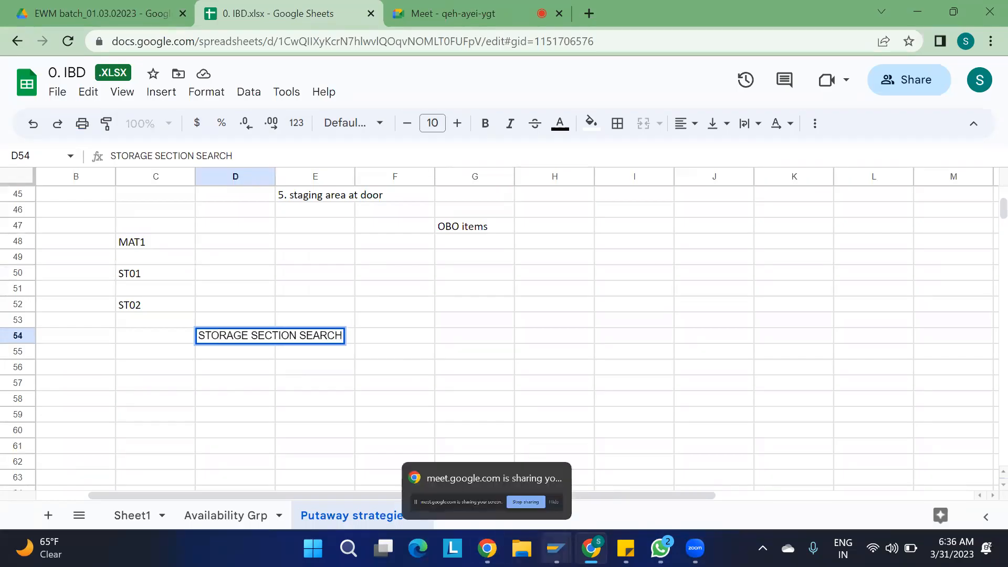
# - In Display IMG, expand Goods Receipt Process > Strategies and select Storage Type Search
pyautogui.moveTo(555, 548)
pyautogui.click(673, 445)
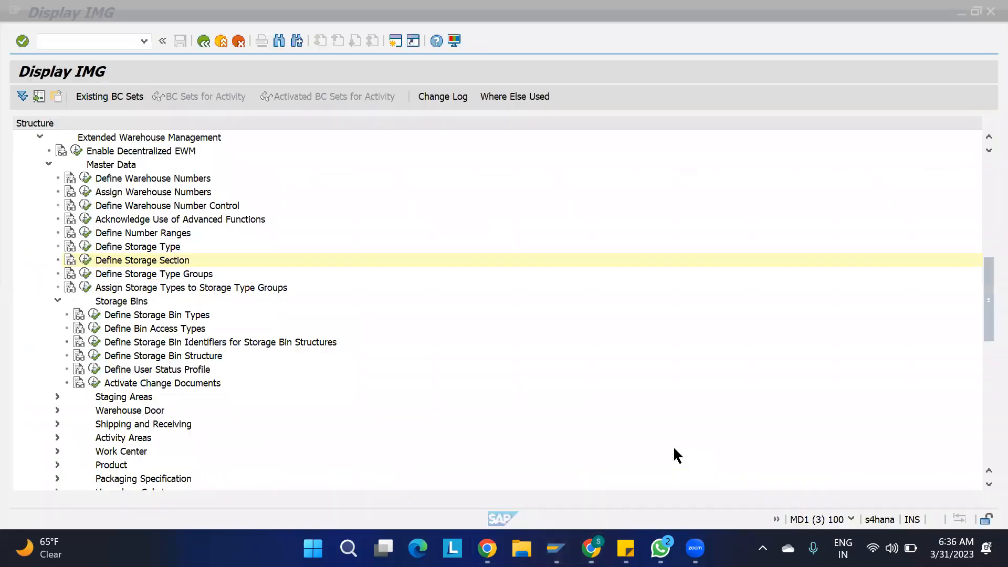
pyautogui.click(48, 164)
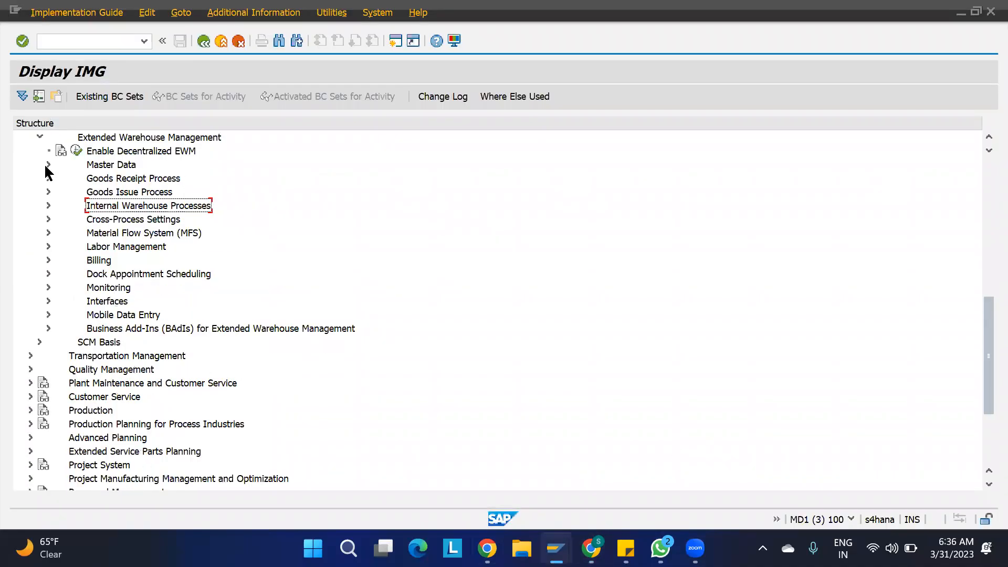
pyautogui.click(48, 178)
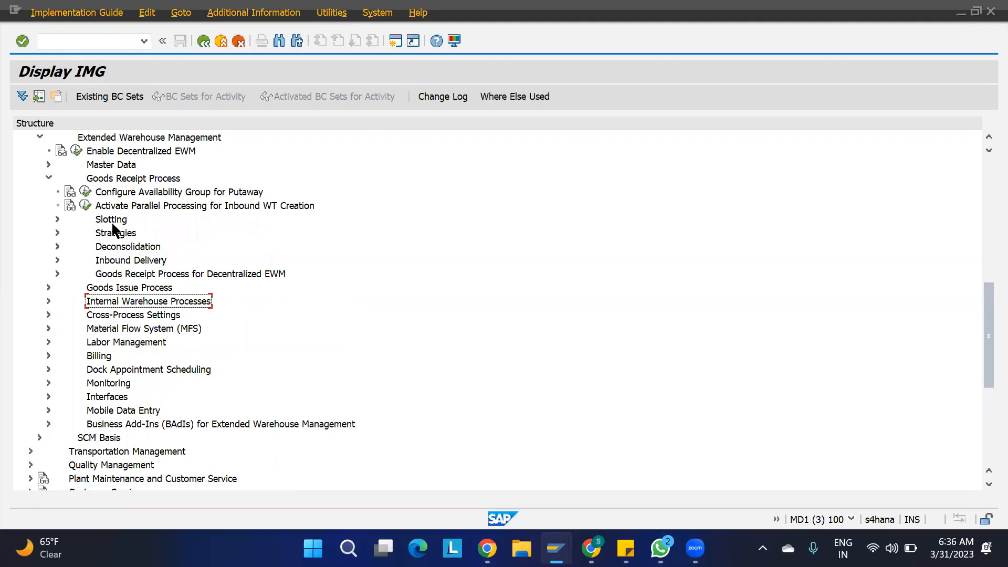
pyautogui.click(59, 233)
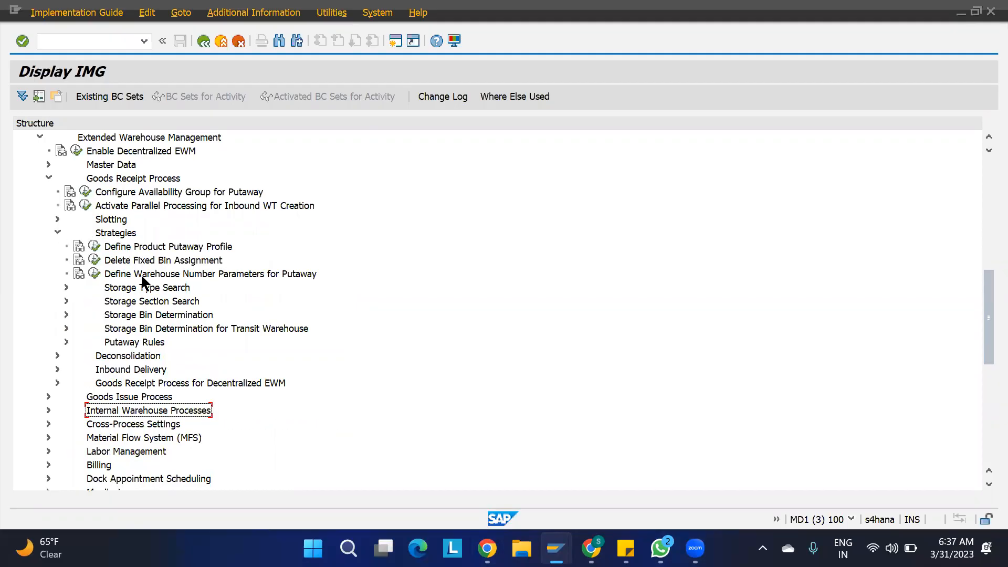
pyautogui.click(131, 289)
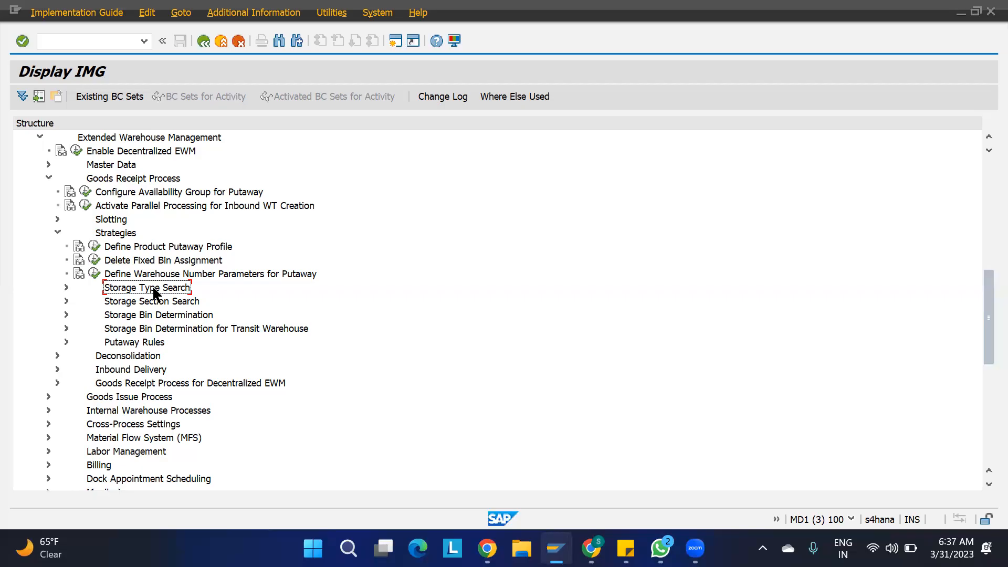
pyautogui.click(590, 548)
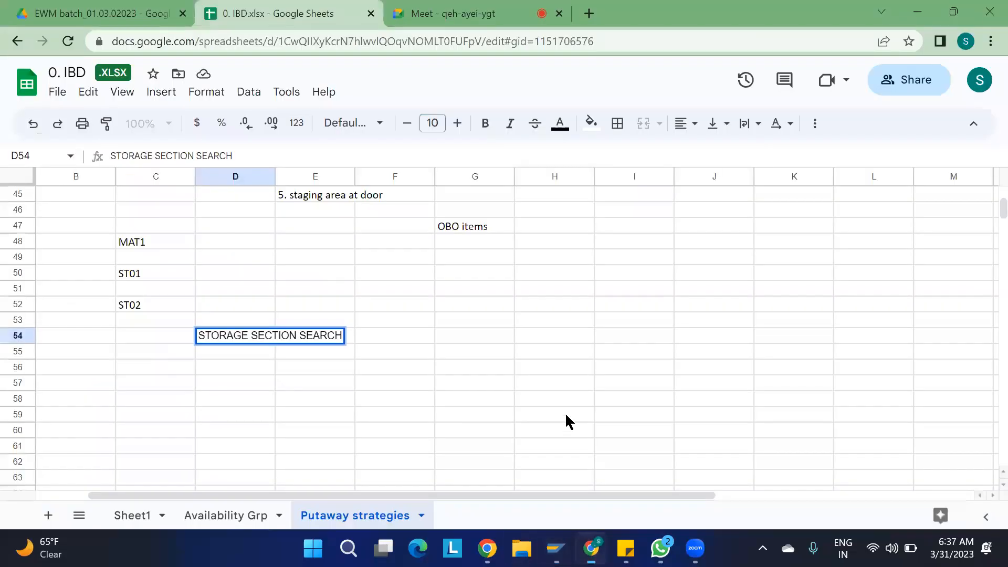
# - Fill cells C56:I68 below the heading yellow
pyautogui.click(388, 386)
pyautogui.scroll(-1, 315, 401)
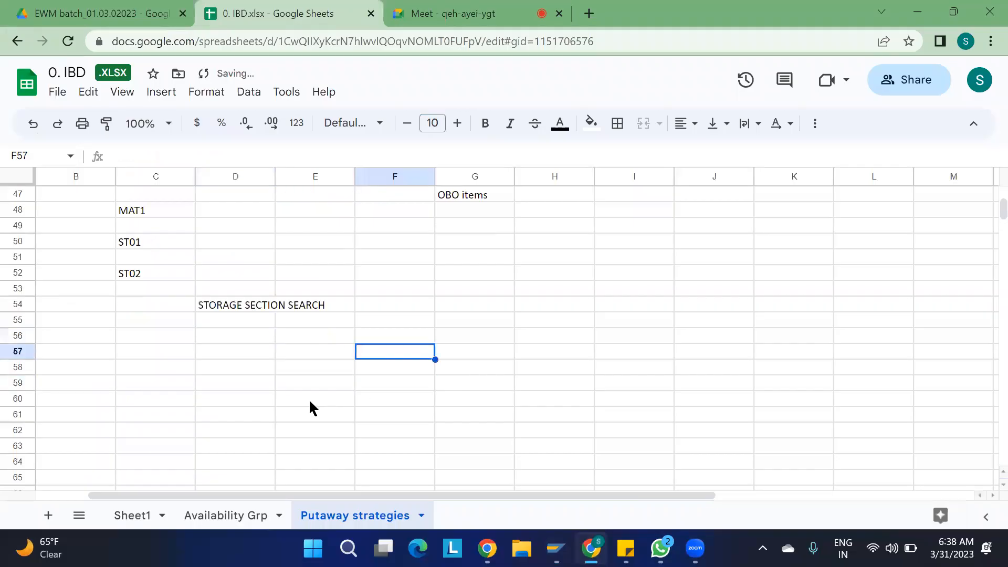
pyautogui.scroll(-2, 310, 402)
pyautogui.moveTo(190, 242); pyautogui.dragTo(676, 436)
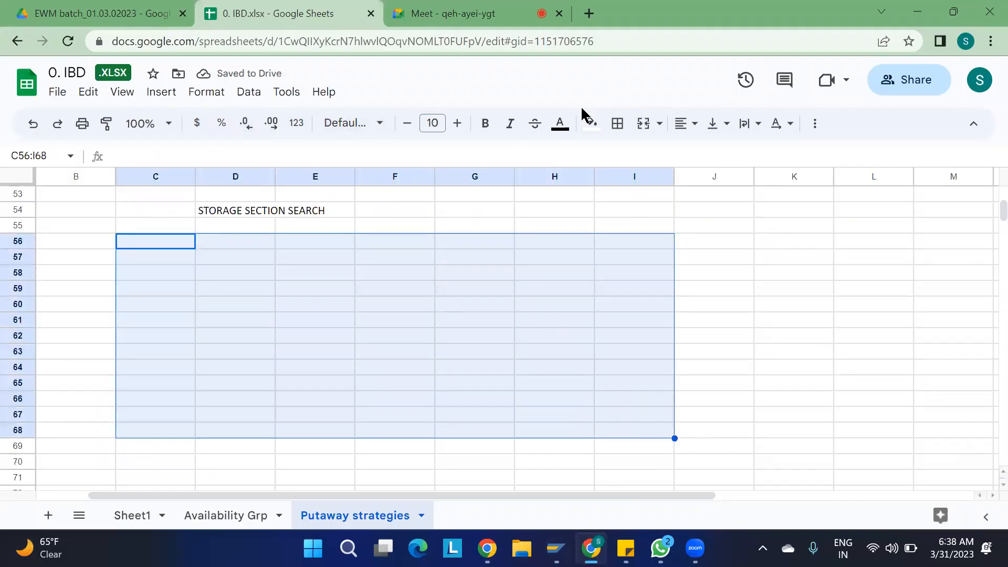
pyautogui.click(595, 131)
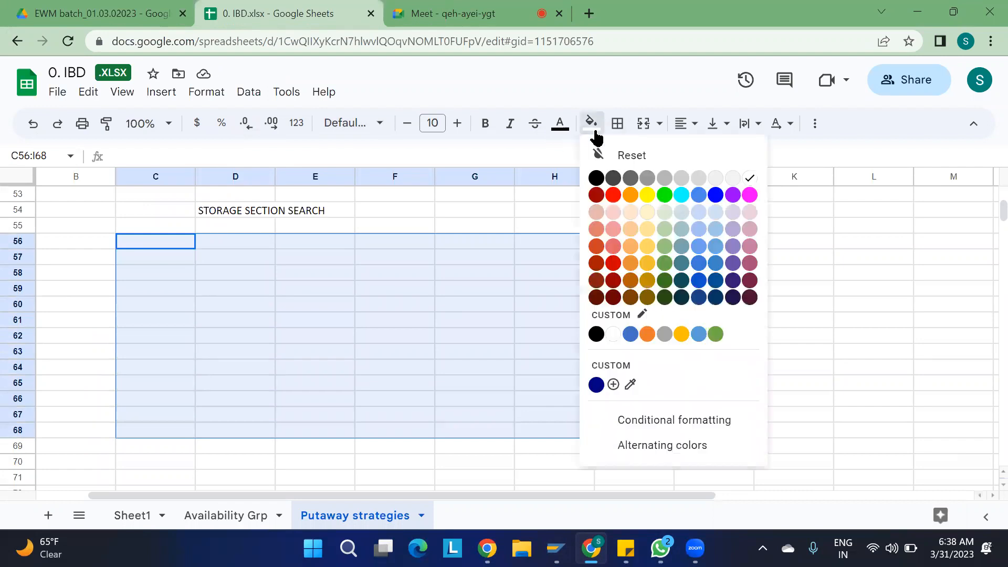
pyautogui.click(647, 194)
pyautogui.click(839, 304)
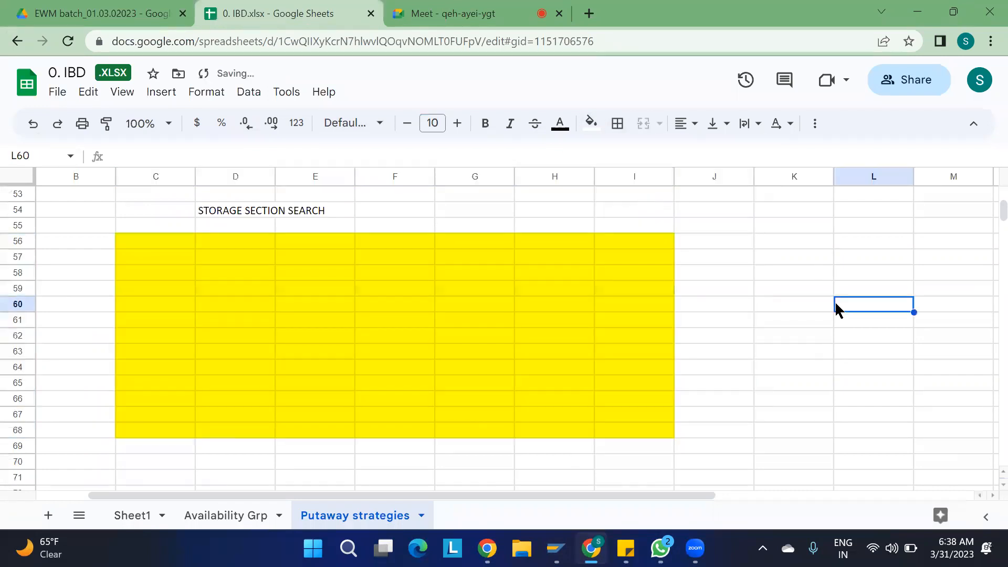
# - Fill rows 65–68 of the block (C65:I68) cyan
pyautogui.click(147, 386)
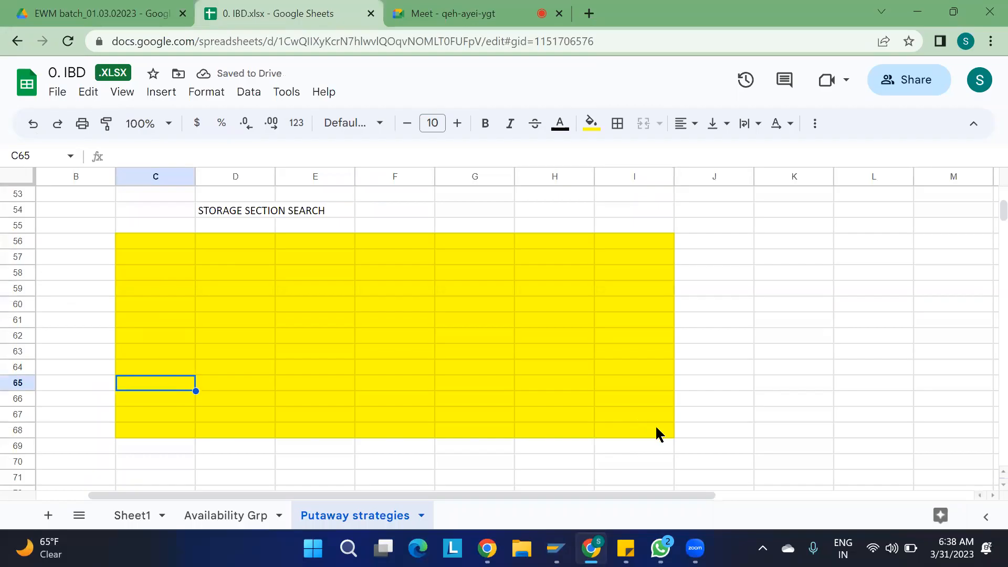
pyautogui.moveTo(170, 387); pyautogui.dragTo(639, 438)
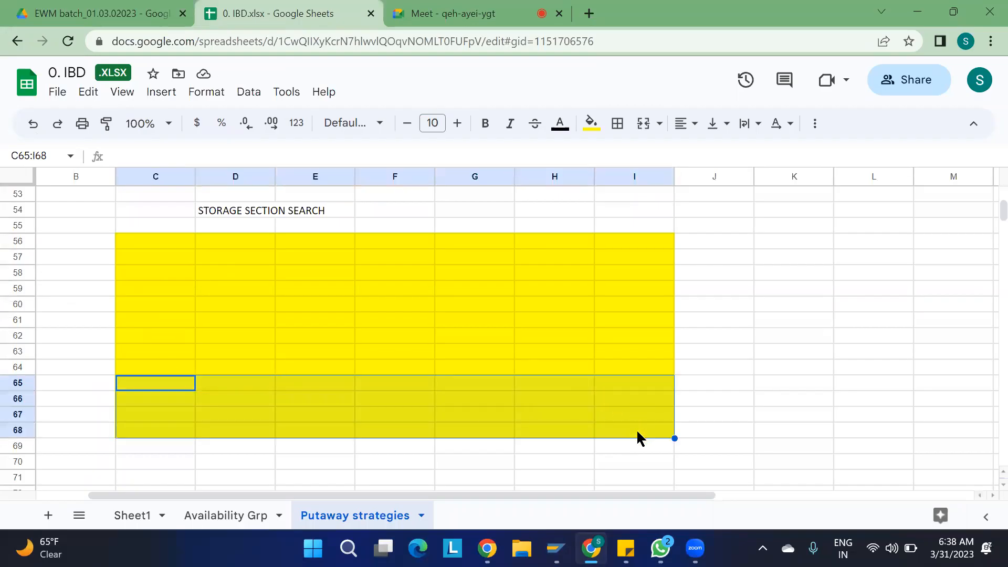
pyautogui.click(591, 124)
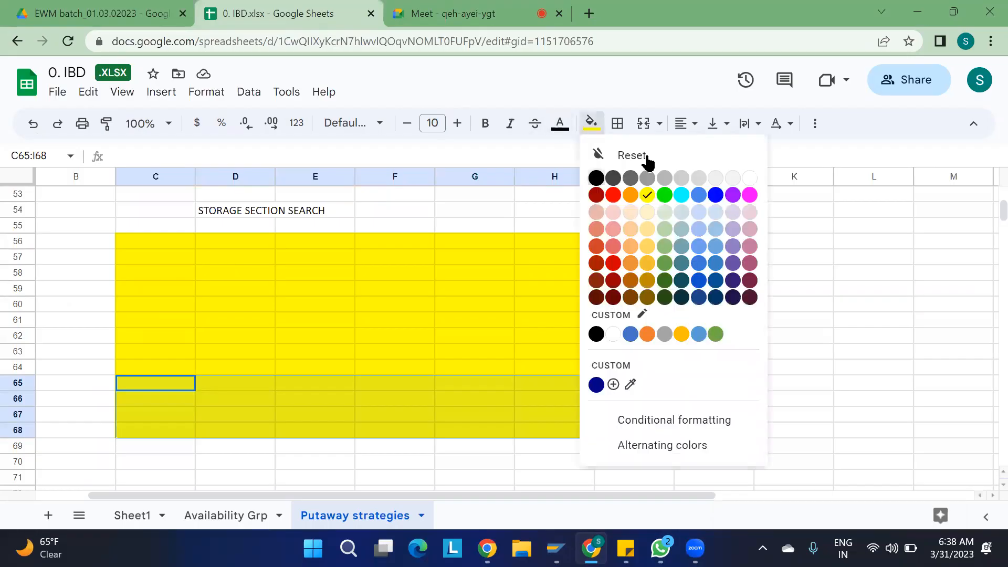
pyautogui.click(681, 195)
pyautogui.moveTo(715, 292); pyautogui.dragTo(632, 434)
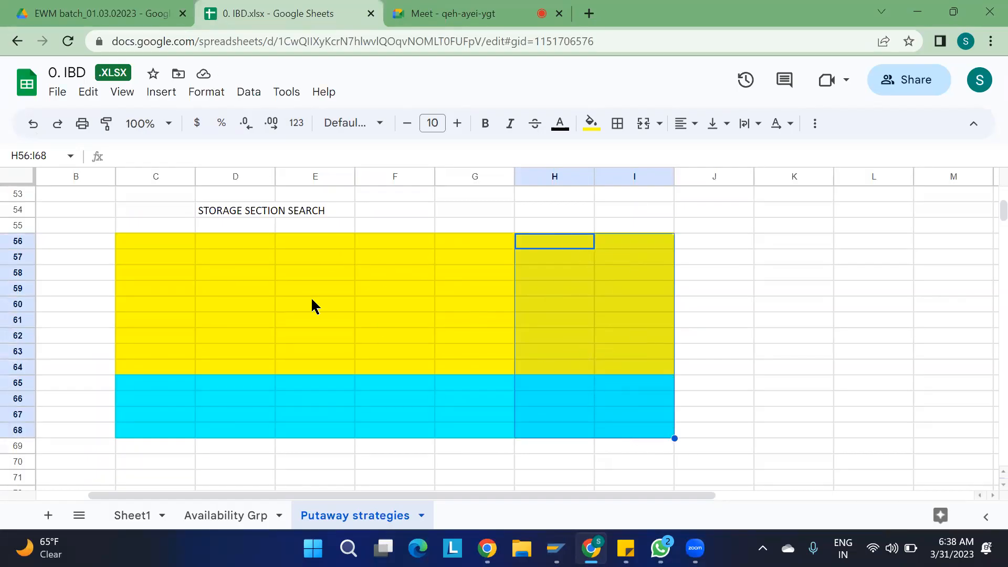
# - Extend the cyan fill to rows 61–64 (C61:I64)
pyautogui.click(153, 308)
pyautogui.moveTo(152, 309); pyautogui.dragTo(662, 374)
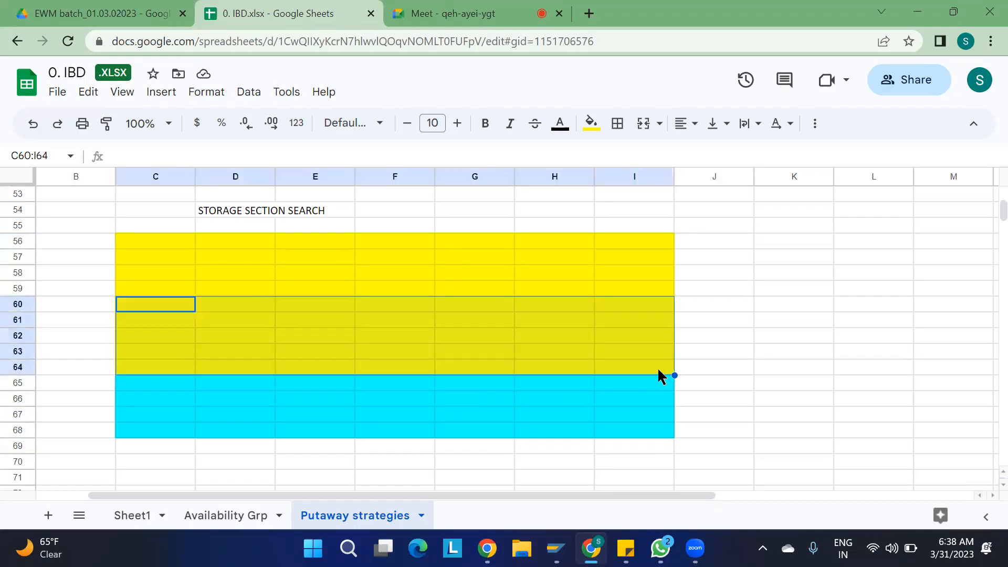
pyautogui.click(744, 339)
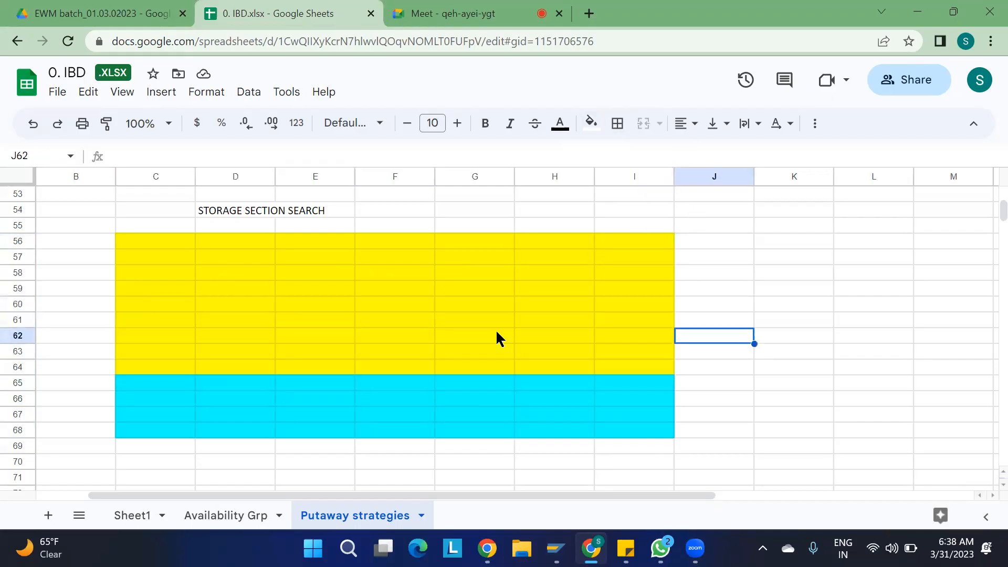
pyautogui.click(141, 336)
pyautogui.moveTo(635, 377); pyautogui.dragTo(153, 332)
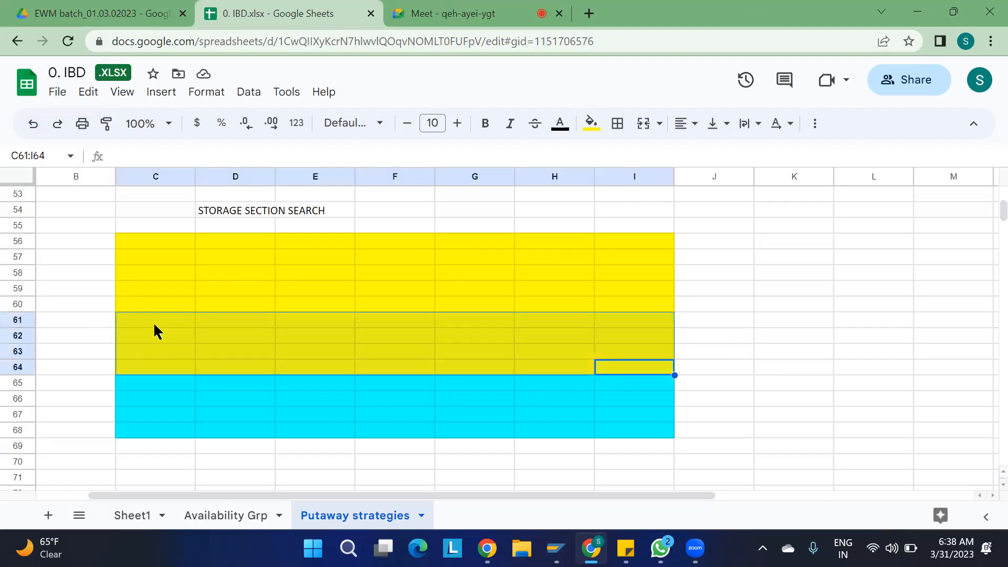
pyautogui.click(588, 125)
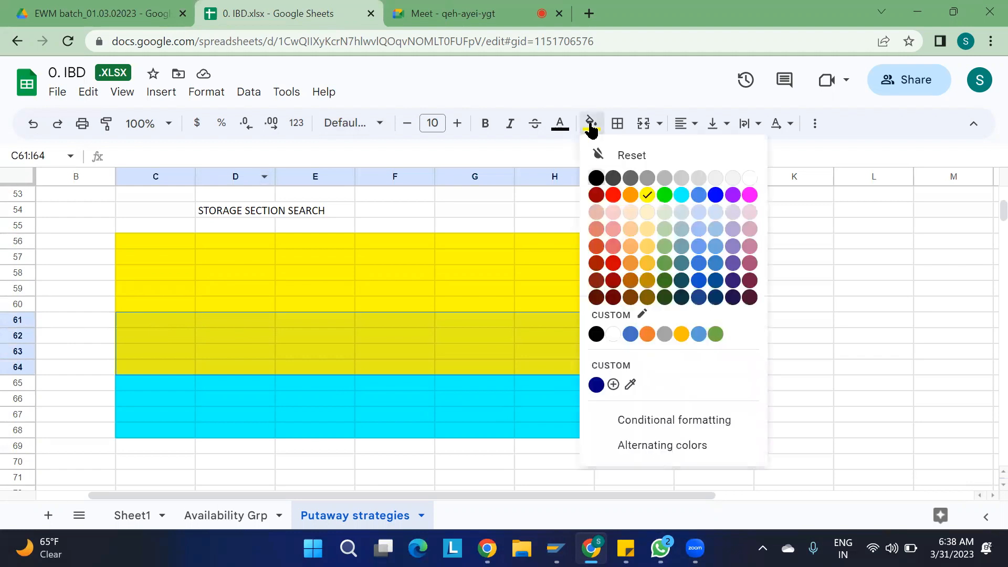
pyautogui.click(679, 196)
pyautogui.click(851, 289)
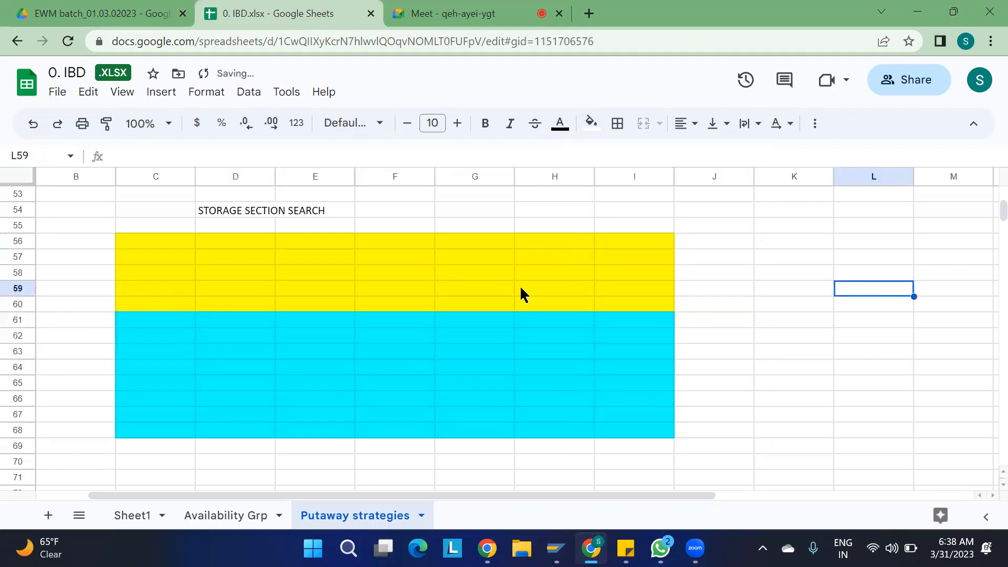
# - Label the sections SEC1 in F57 and SEC2 in the cyan area, and the block ST01 in E55
pyautogui.click(367, 253)
pyautogui.write('SEC1')
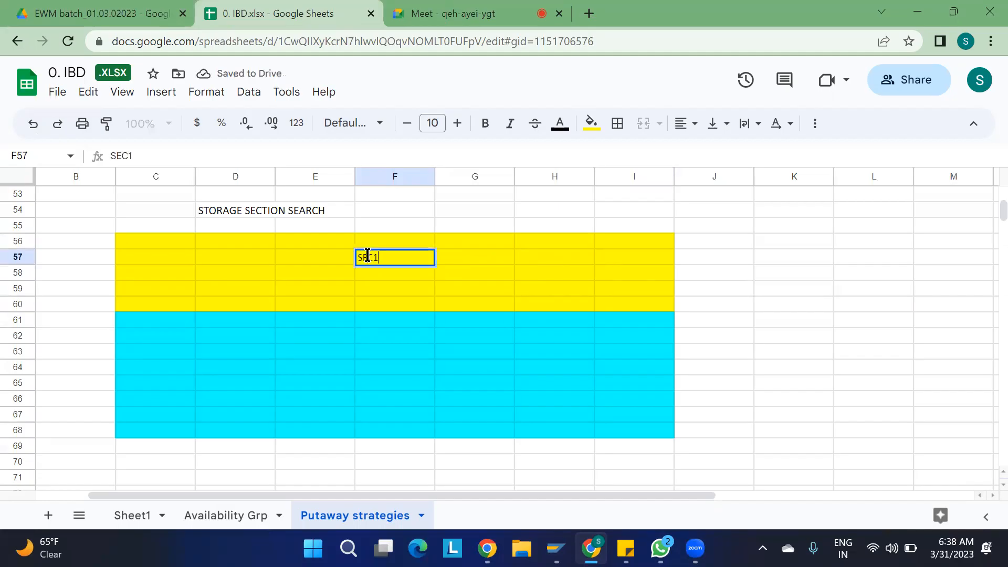
pyautogui.click(378, 367)
pyautogui.write('SEC2')
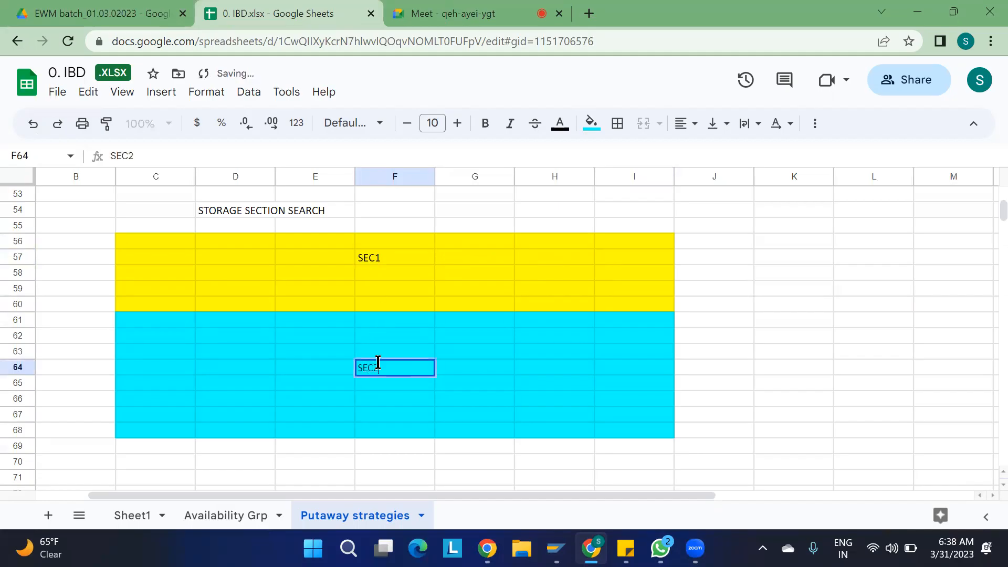
pyautogui.click(812, 278)
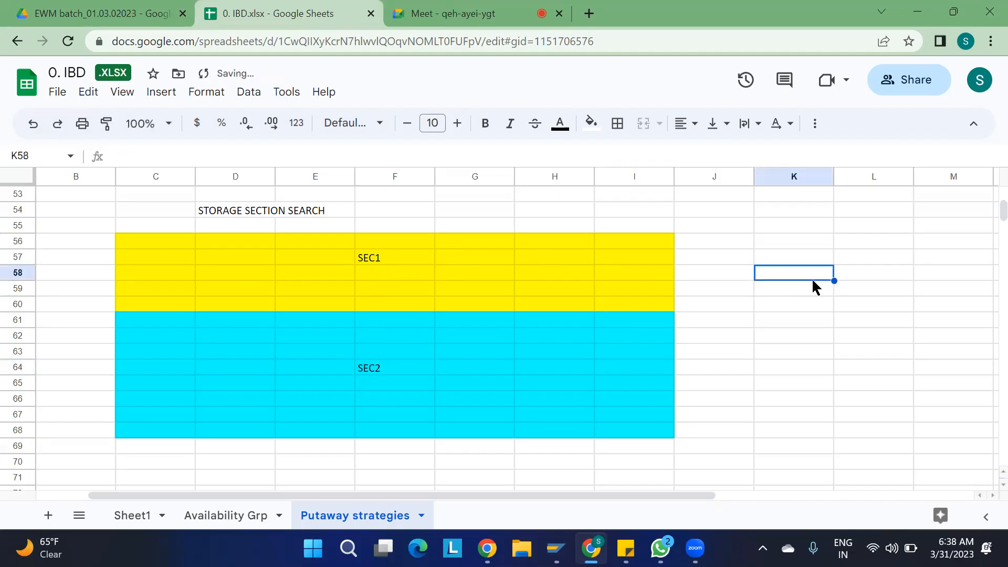
pyautogui.click(296, 221)
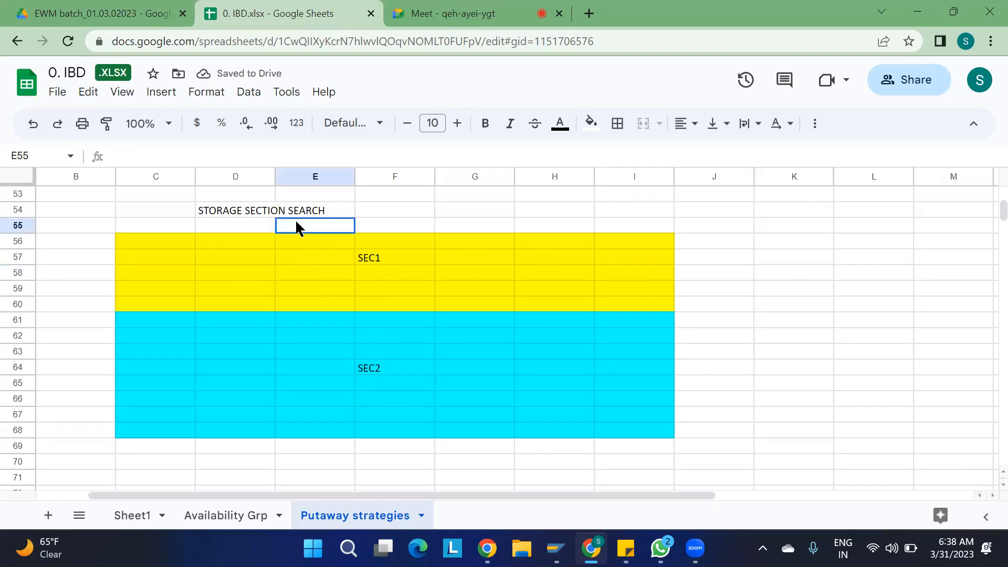
pyautogui.write('ST01')
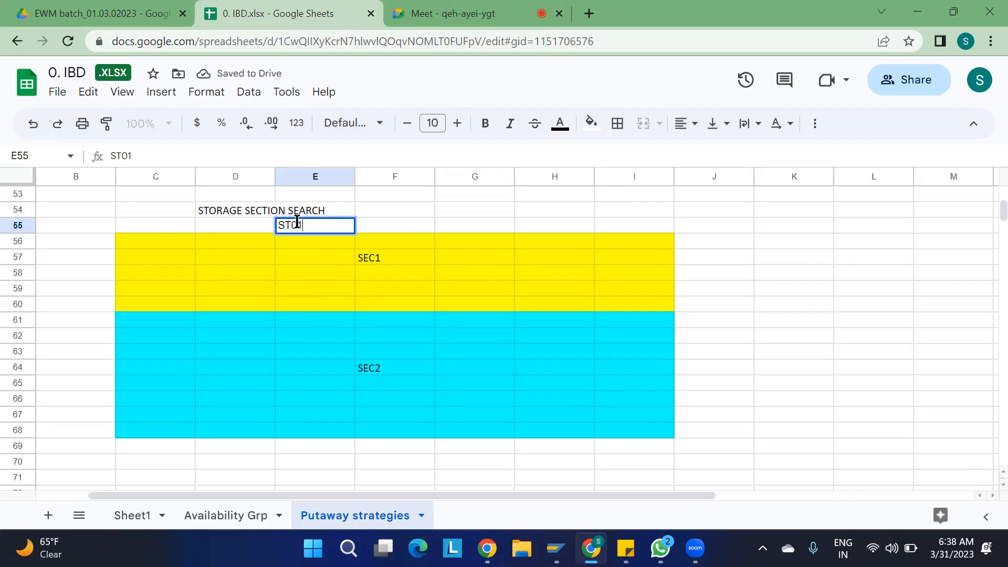
pyautogui.click(910, 225)
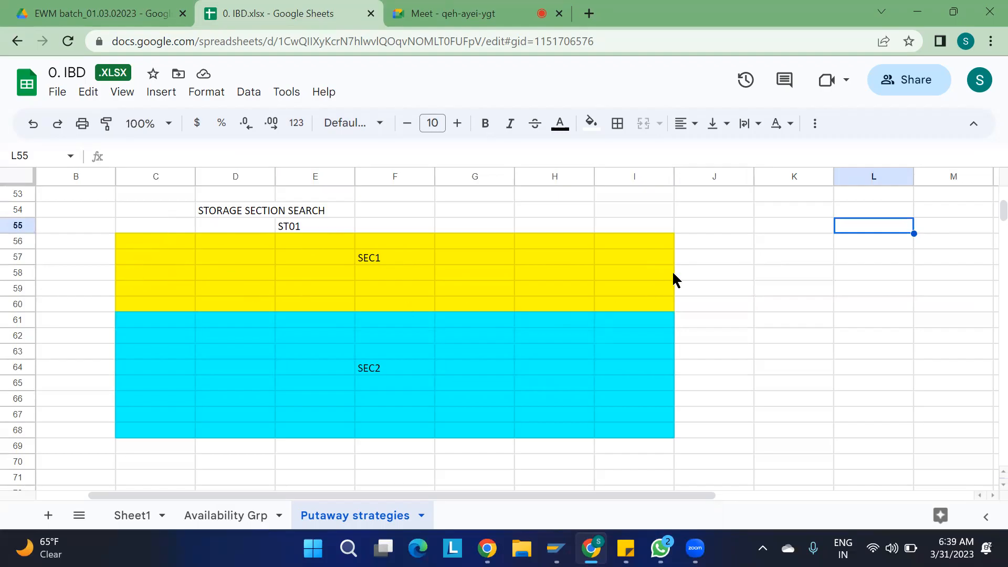
# - Rank SEC1 as 1 in G57 and SEC2 as 2 in G64
pyautogui.click(469, 253)
pyautogui.write('1')
pyautogui.press('Return')
pyautogui.press('Return')
pyautogui.press('Down')
pyautogui.press('Down')
pyautogui.press('Down')
pyautogui.press('Down')
pyautogui.press('Down')
pyautogui.write('2')
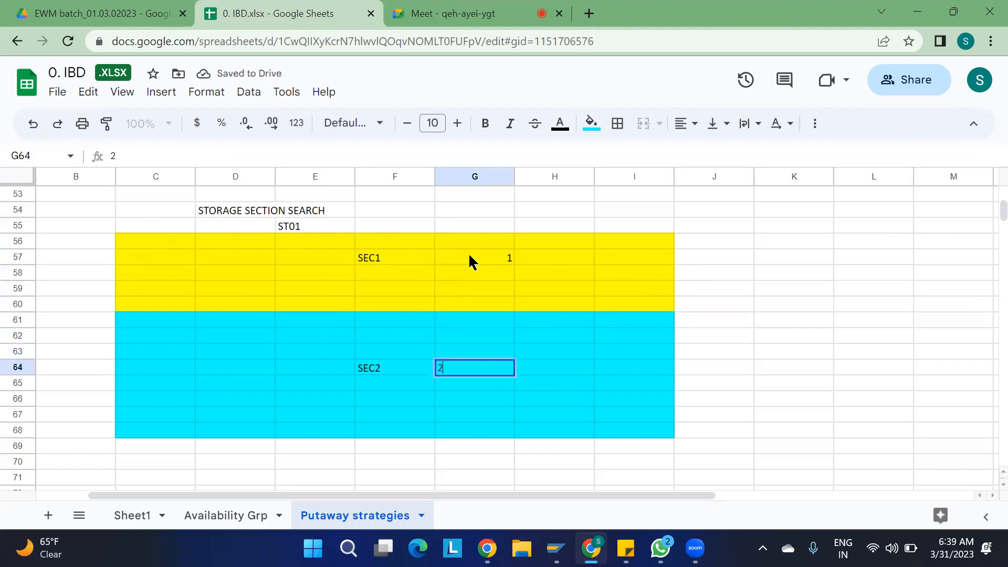
pyautogui.click(760, 289)
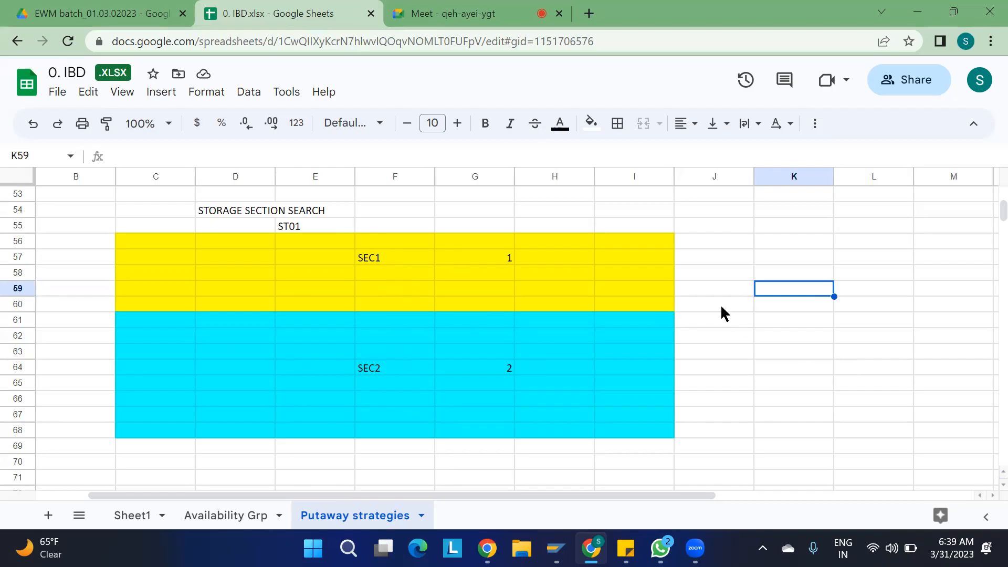
pyautogui.scroll(-5, 706, 361)
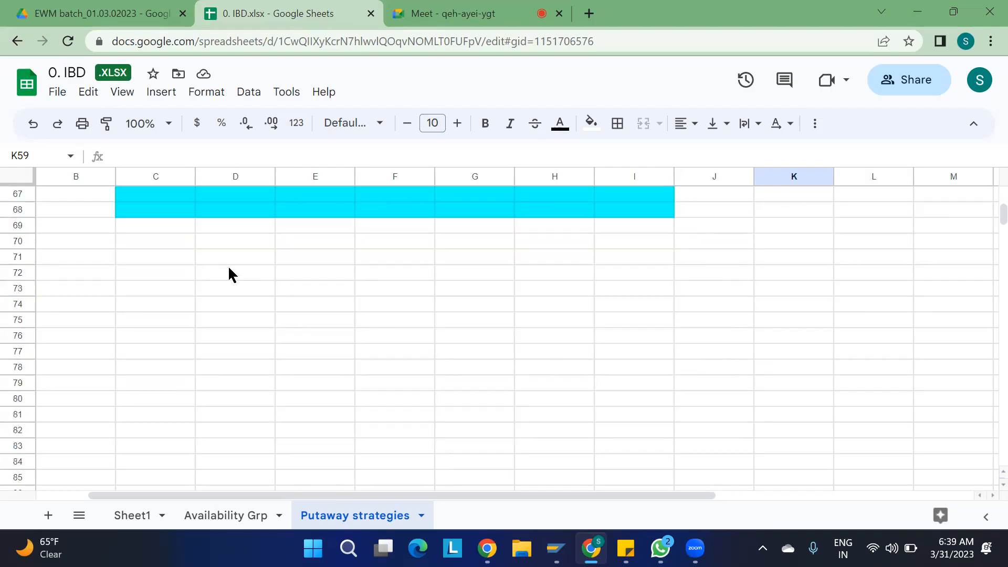
# - Shade D71:I81 yellow, then recolour its left part D71:F81 cyan
pyautogui.moveTo(223, 257); pyautogui.dragTo(668, 426)
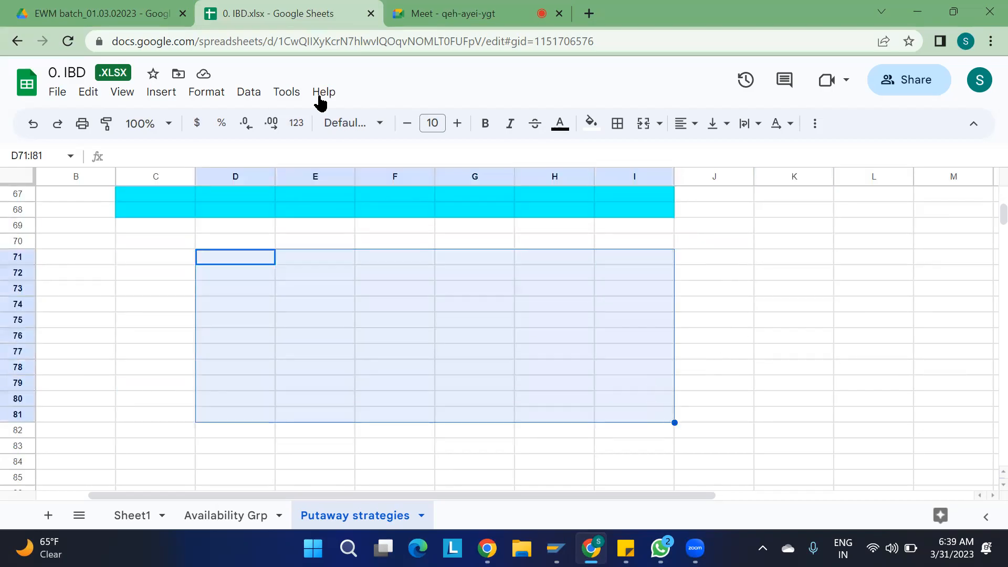
pyautogui.click(591, 125)
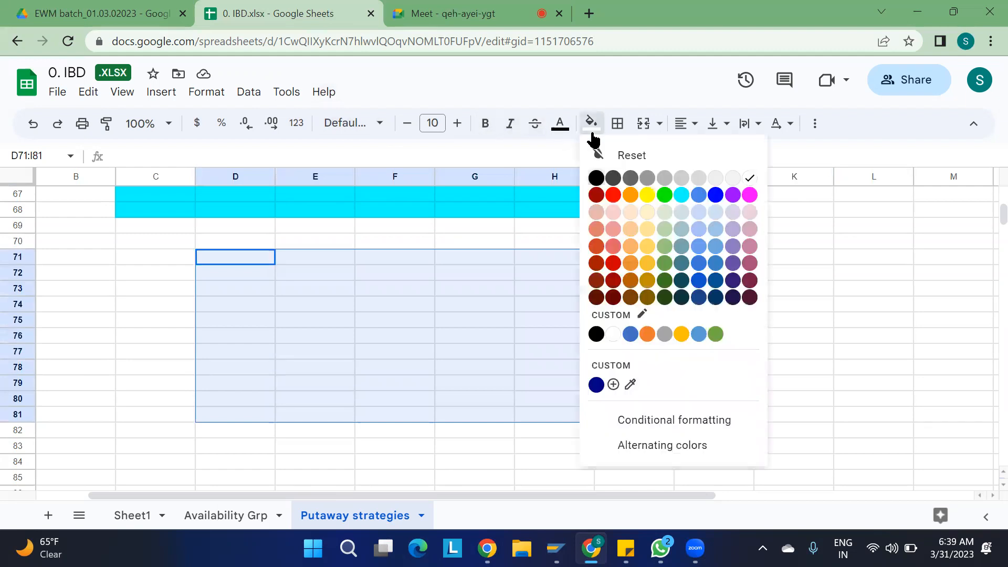
pyautogui.click(650, 193)
pyautogui.moveTo(225, 254); pyautogui.dragTo(294, 418)
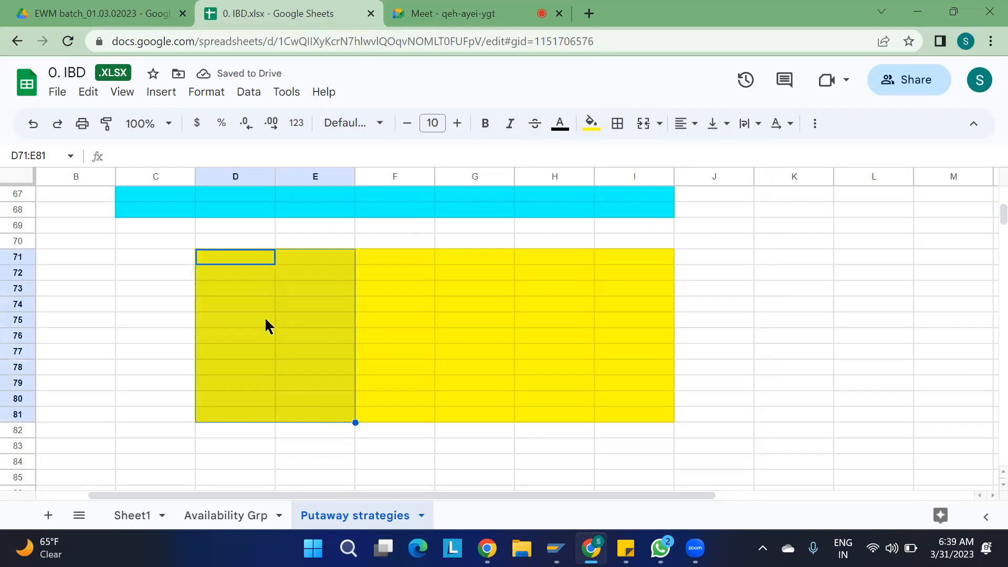
pyautogui.moveTo(242, 253); pyautogui.dragTo(373, 423)
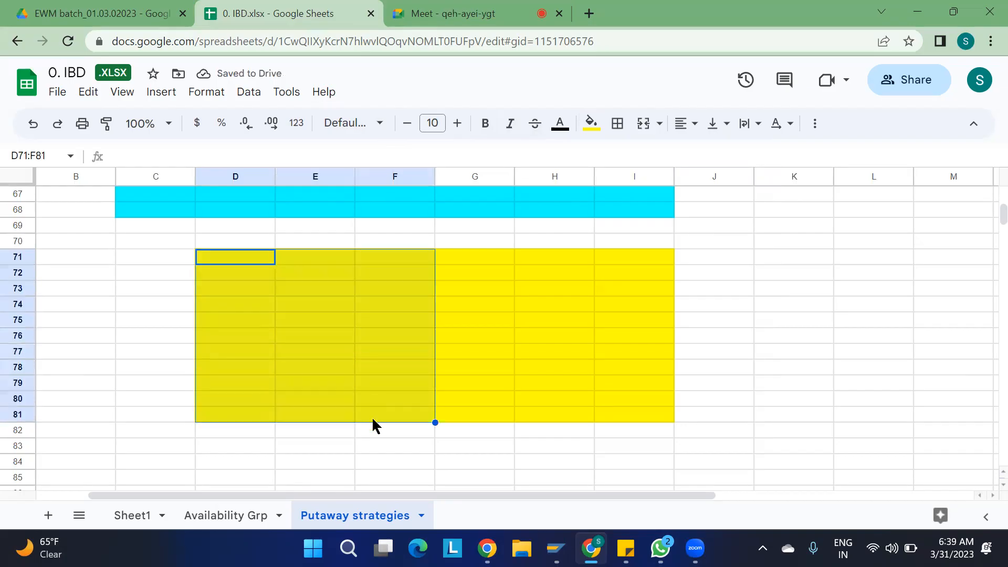
pyautogui.click(590, 125)
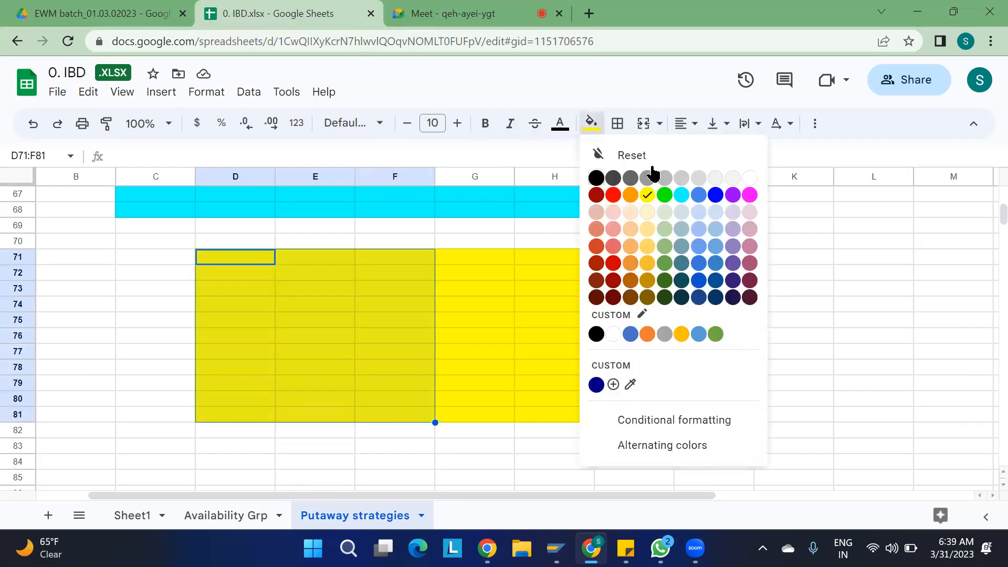
pyautogui.click(685, 195)
# - Label the block ST02 in D70, with SEC1 ranked 2 and SEC2 ranked 1
pyautogui.click(251, 245)
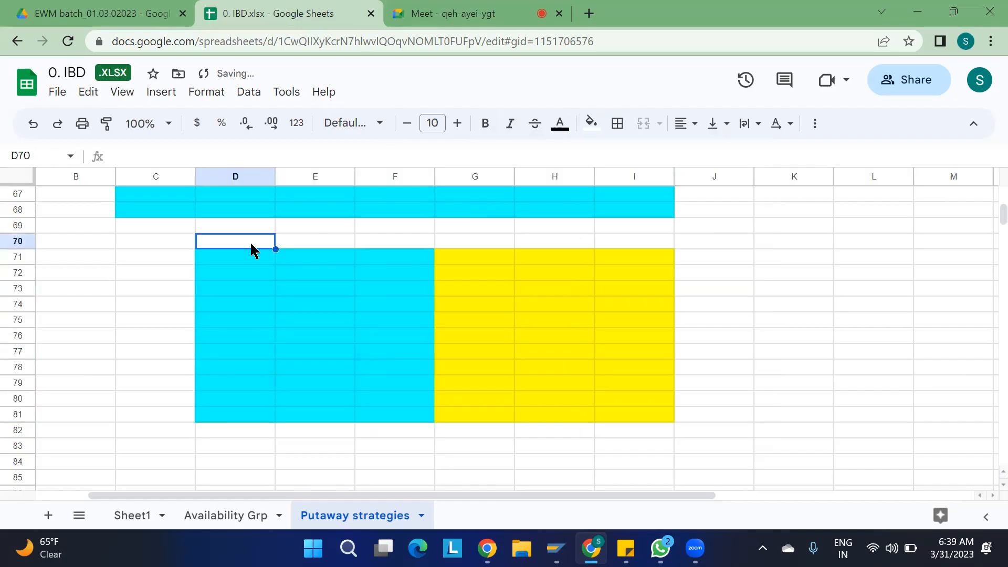
pyautogui.write('ST02')
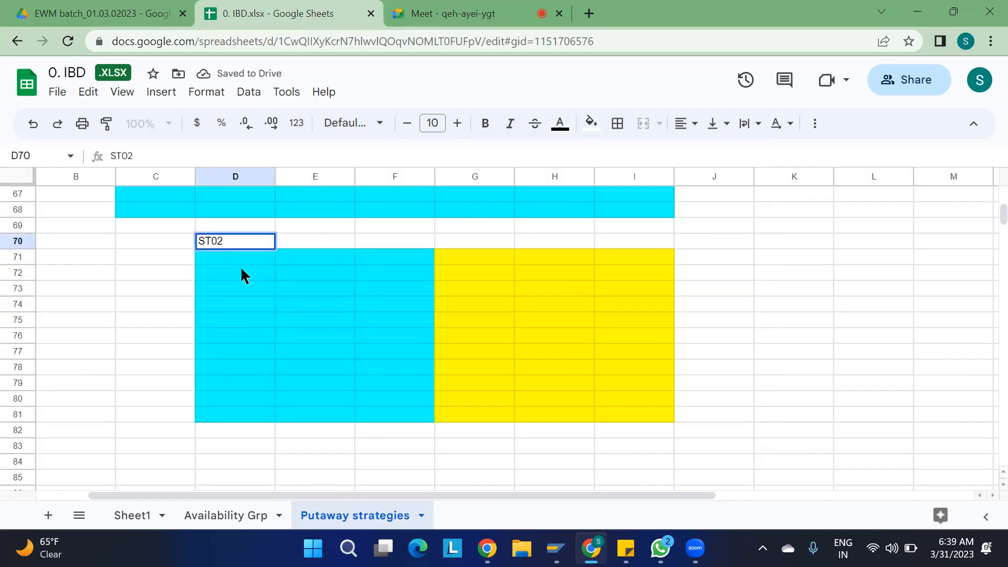
pyautogui.click(237, 285)
pyautogui.write('SEC1')
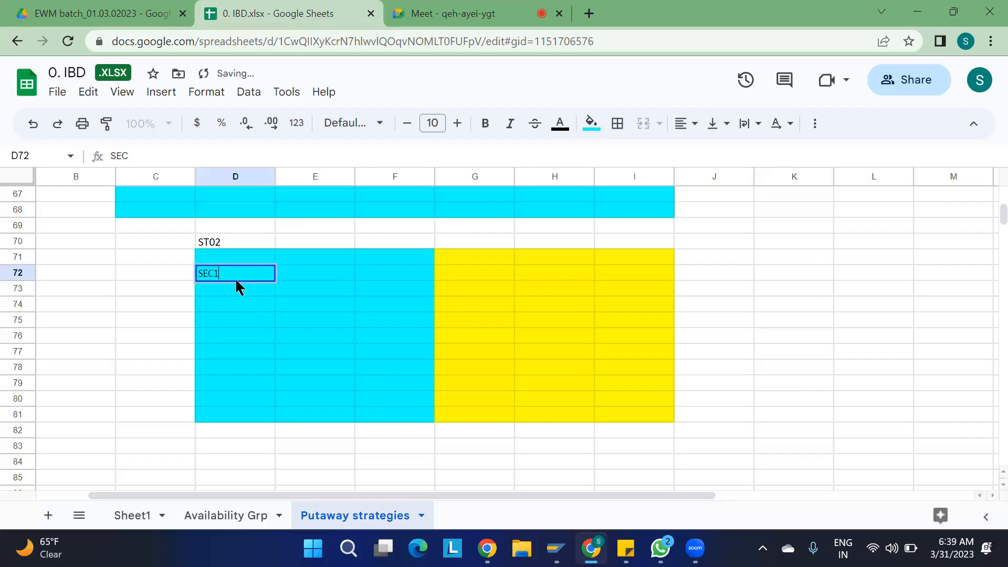
pyautogui.press('Tab')
pyautogui.press('Tab')
pyautogui.press('Tab')
pyautogui.write('SEC2')
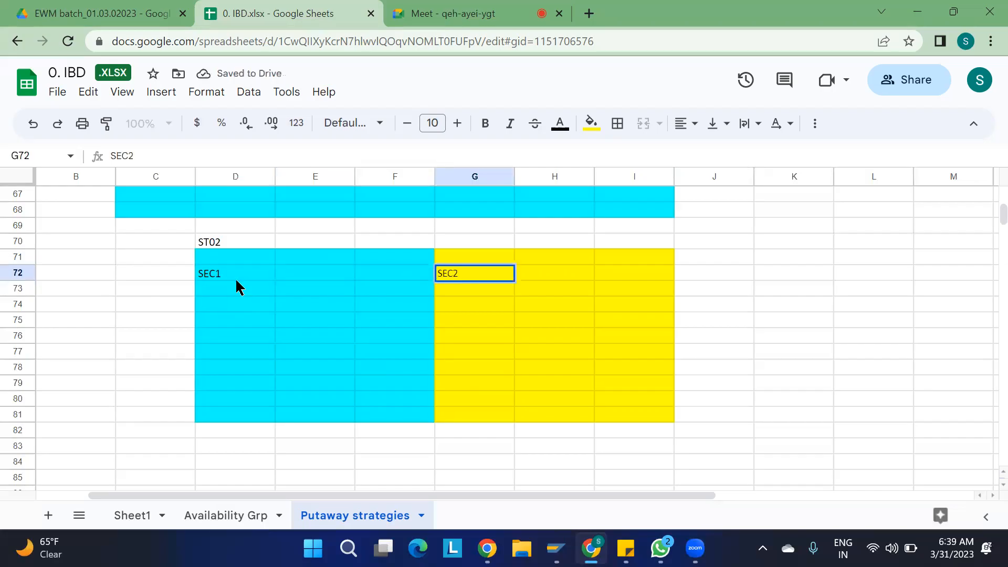
pyautogui.hotkey('shift', 'Tab')
pyautogui.hotkey('shift', 'Tab')
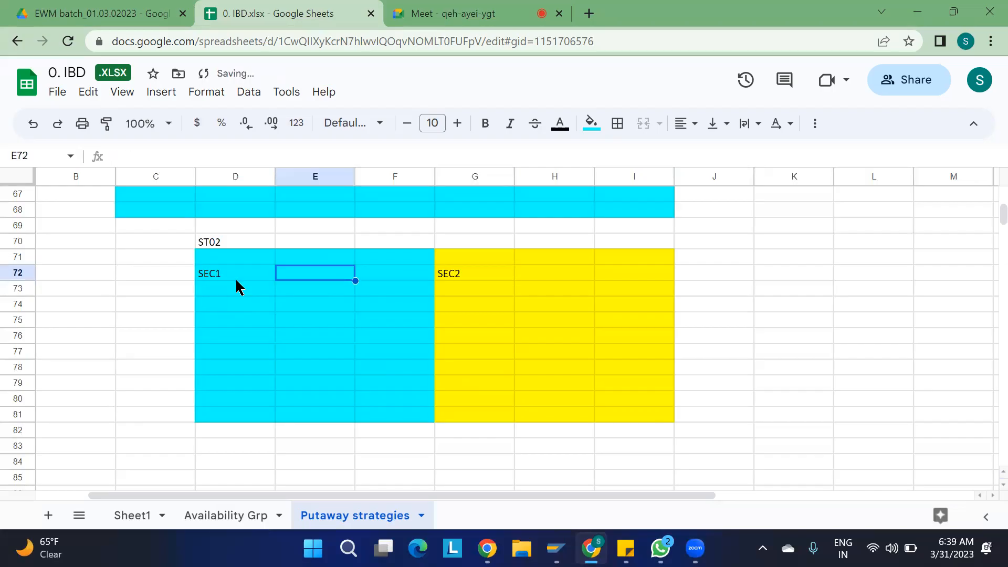
pyautogui.press('Tab')
pyautogui.press('Tab')
pyautogui.press('Tab')
pyautogui.write('1')
pyautogui.hotkey('shift', 'Tab')
pyautogui.hotkey('shift', 'Tab')
pyautogui.hotkey('shift', 'Tab')
pyautogui.write('2')
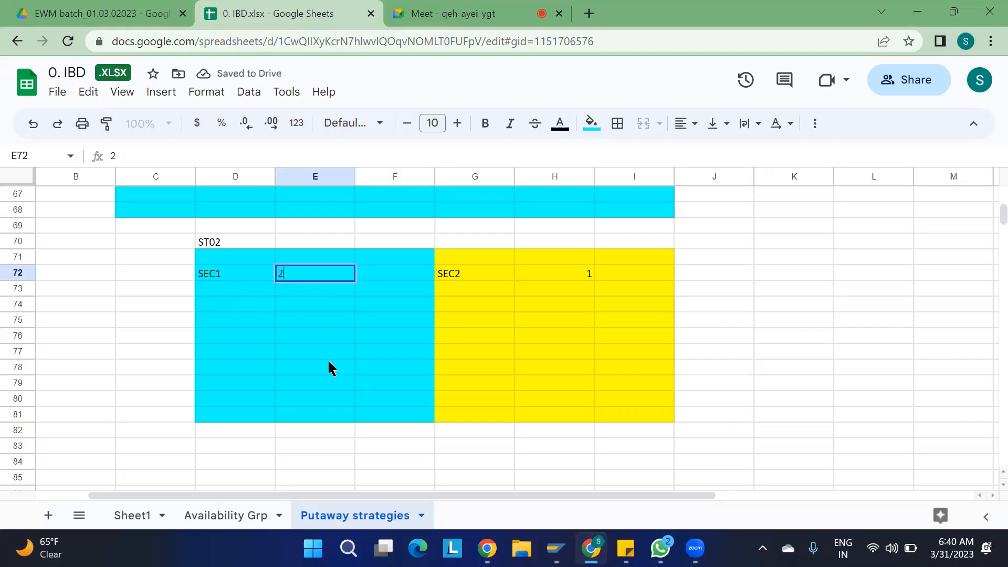
pyautogui.click(330, 367)
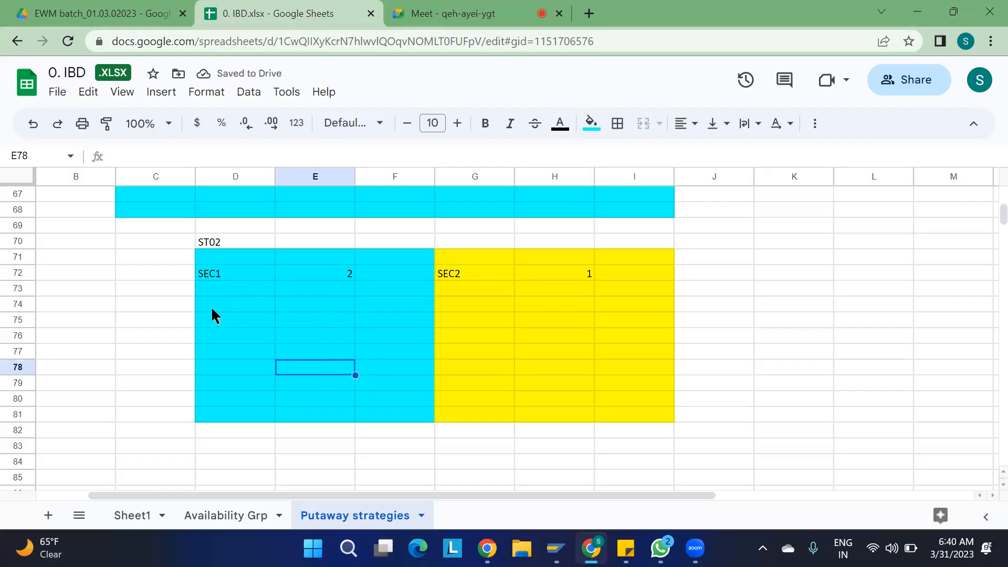
pyautogui.scroll(4, 212, 311)
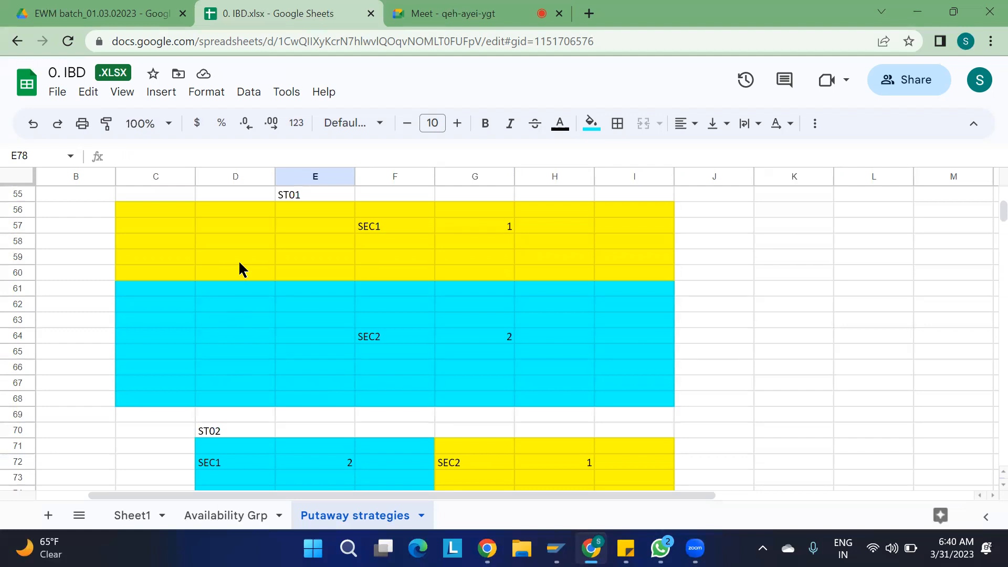
pyautogui.click(294, 202)
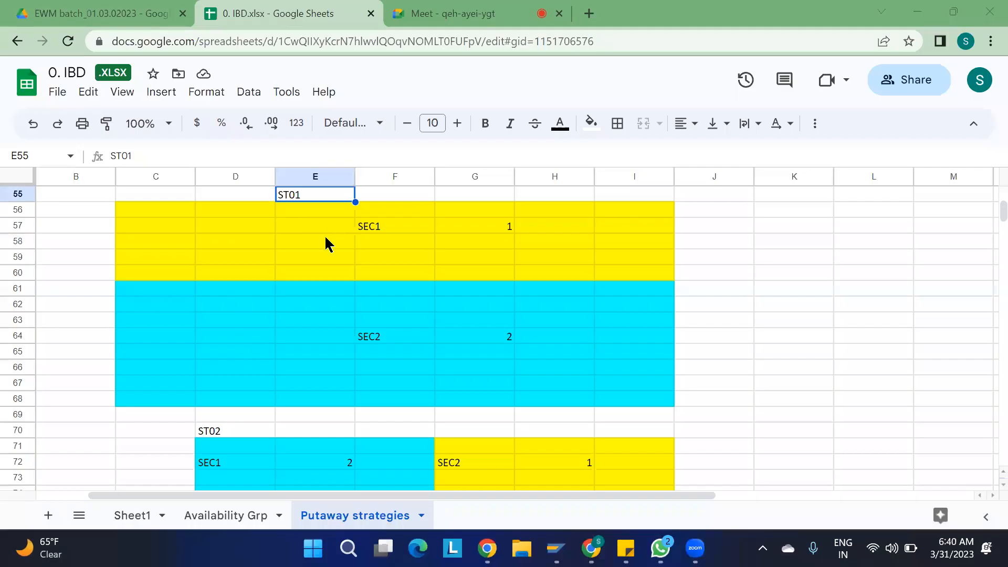
pyautogui.click(395, 227)
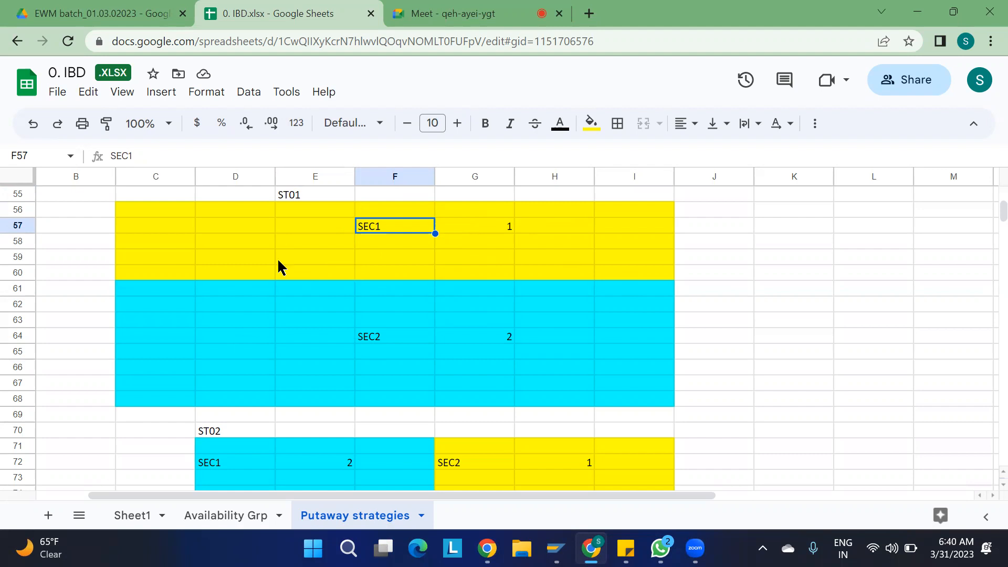
pyautogui.click(498, 344)
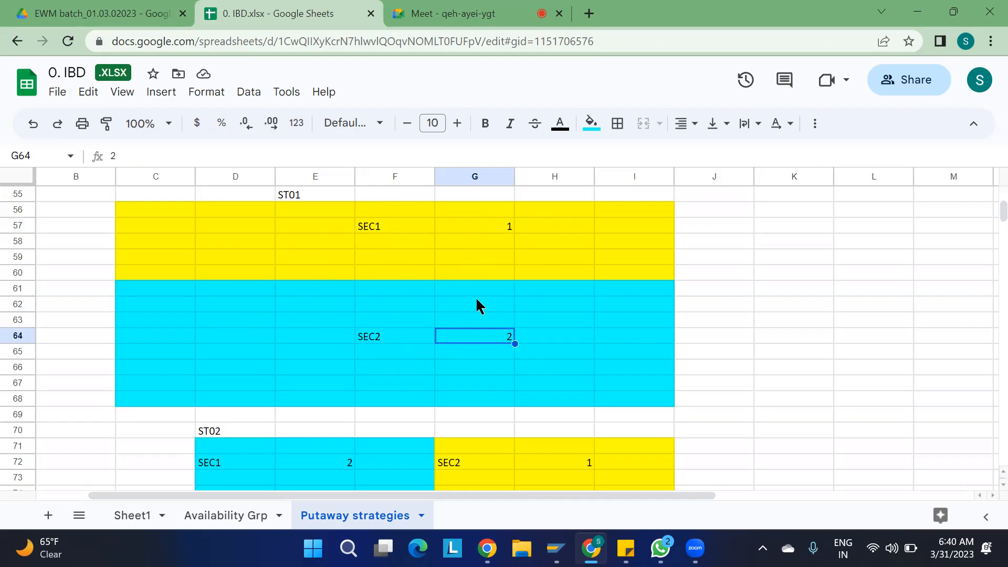
# - Add a 2 LEVELS note in A55 with WH LEVEL beneath it
pyautogui.scroll(5, 677, 196)
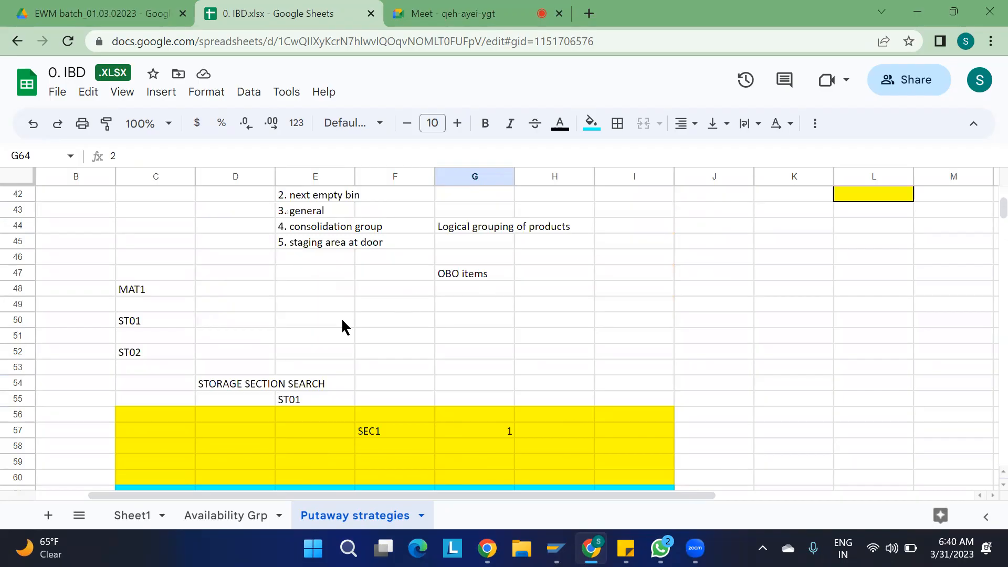
pyautogui.scroll(-2, 512, 398)
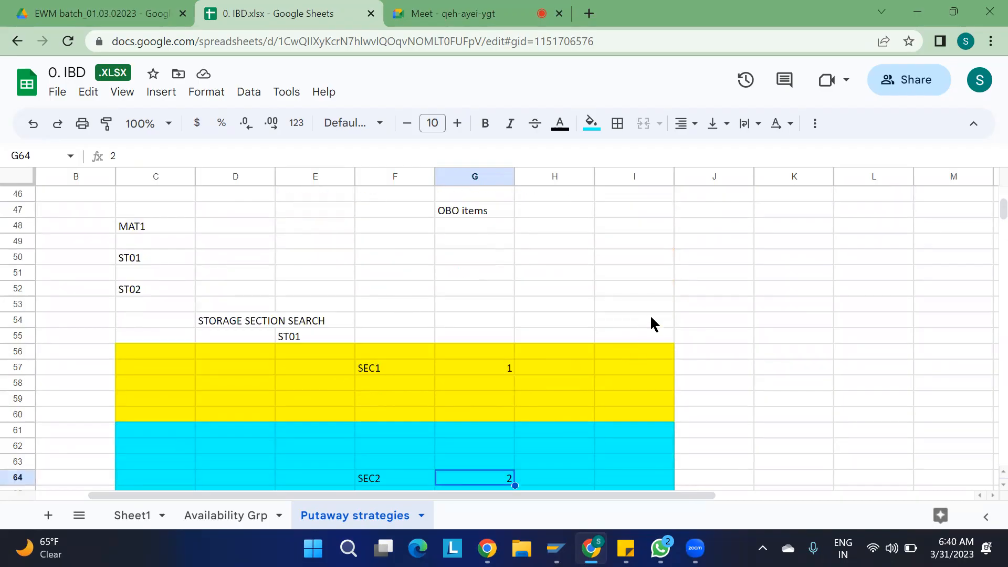
pyautogui.hscroll(-1, 480, 340)
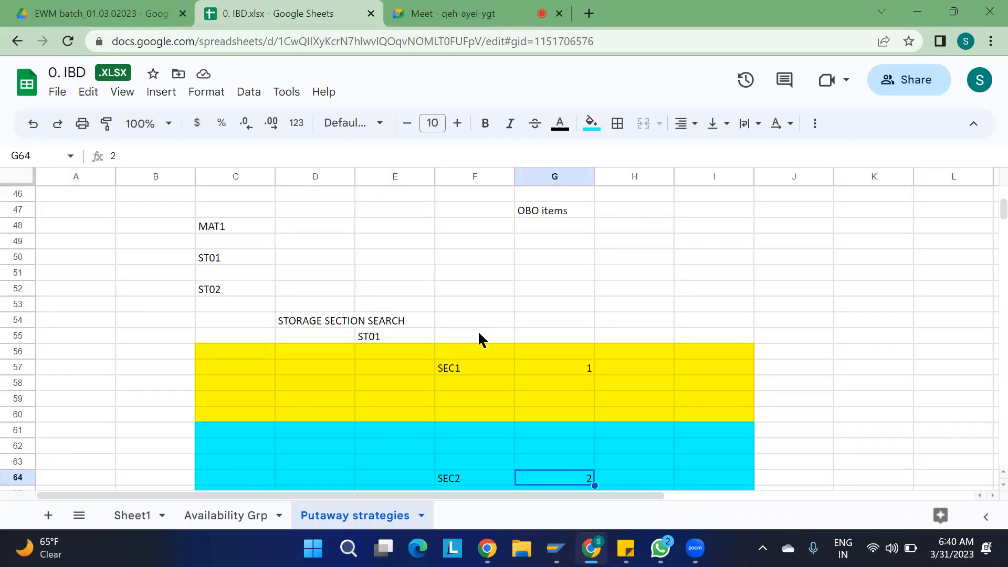
pyautogui.click(62, 340)
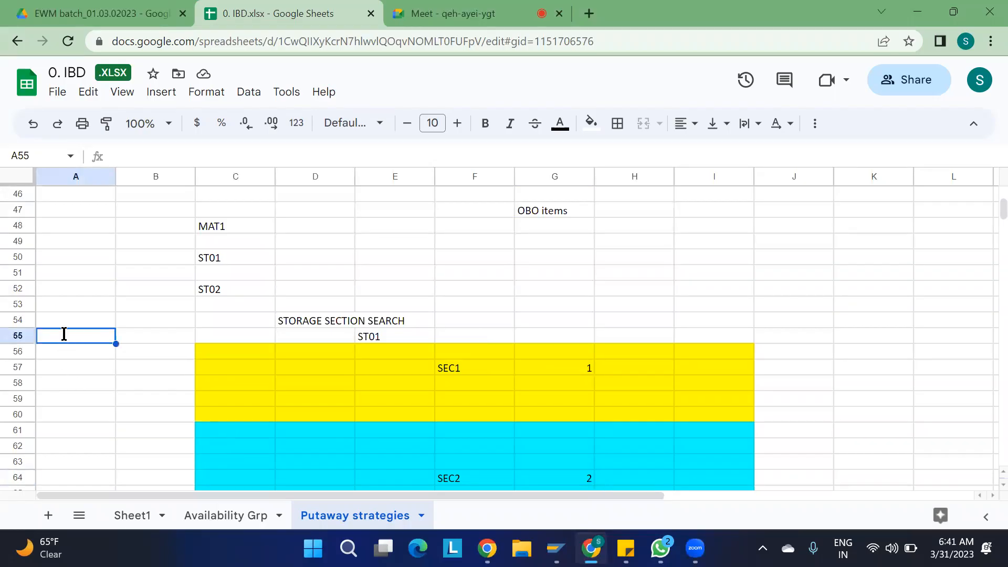
pyautogui.write('2 LEVELS')
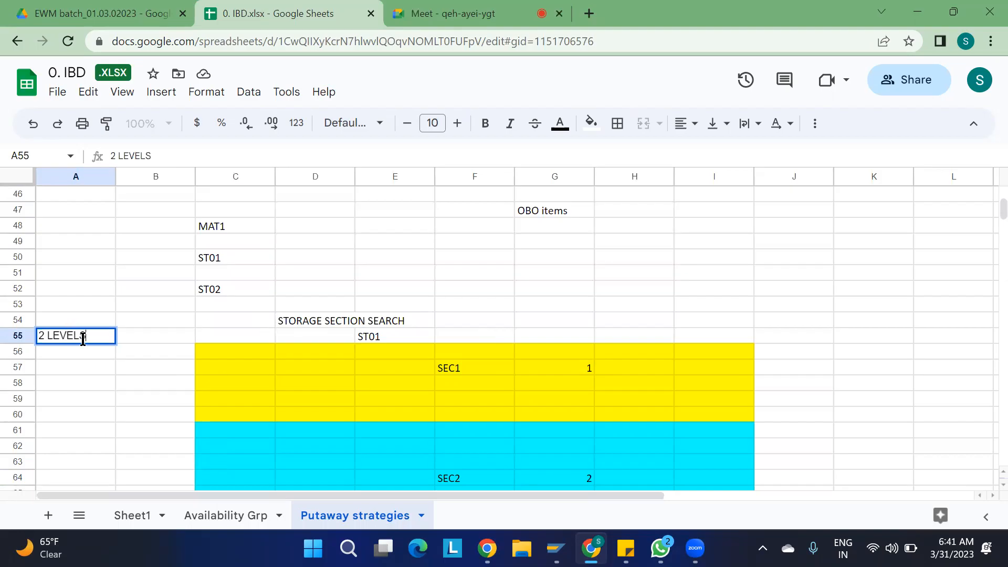
pyautogui.press('Return')
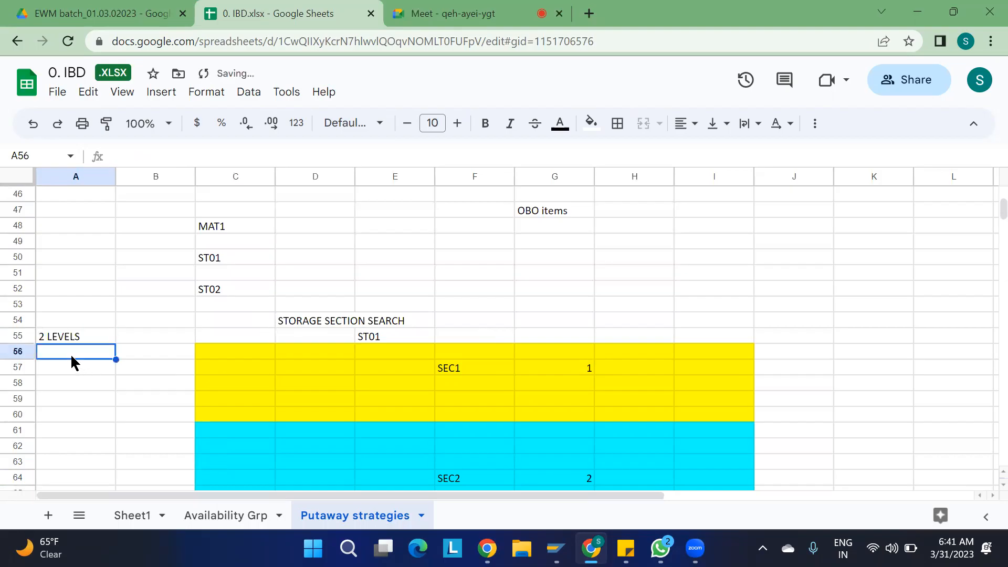
pyautogui.write('WH LEVEL')
pyautogui.press('Return')
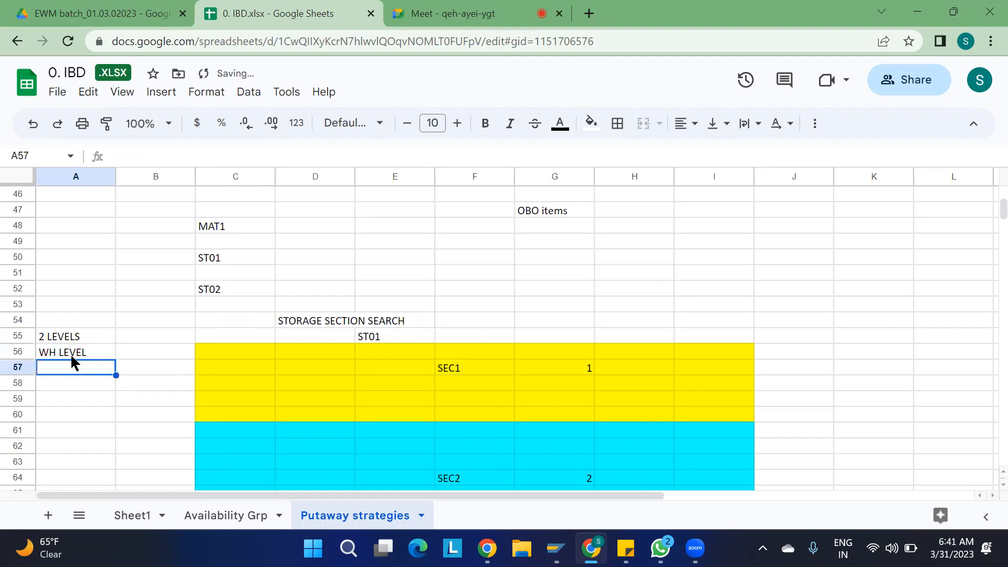
# - Number the entries as 1. WH LEVEL and 2. ST LEVEL
pyautogui.click(70, 354)
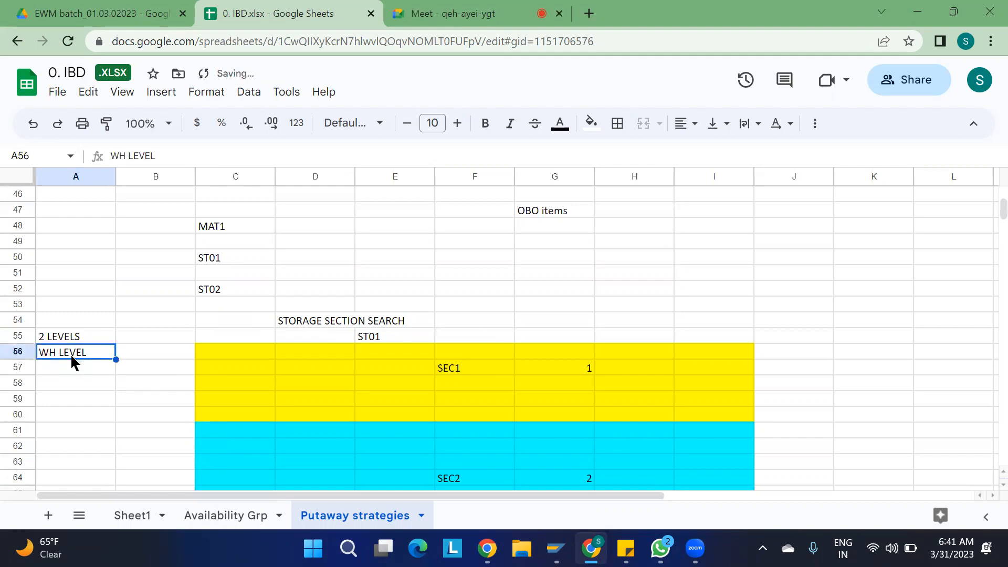
pyautogui.click(111, 153)
pyautogui.write('1.')
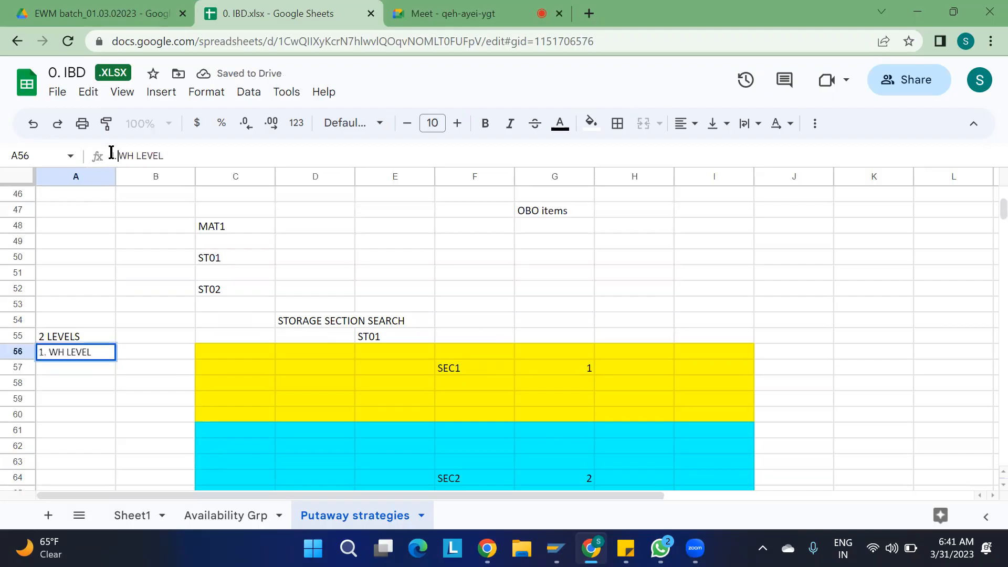
pyautogui.press('Return')
pyautogui.write('2.')
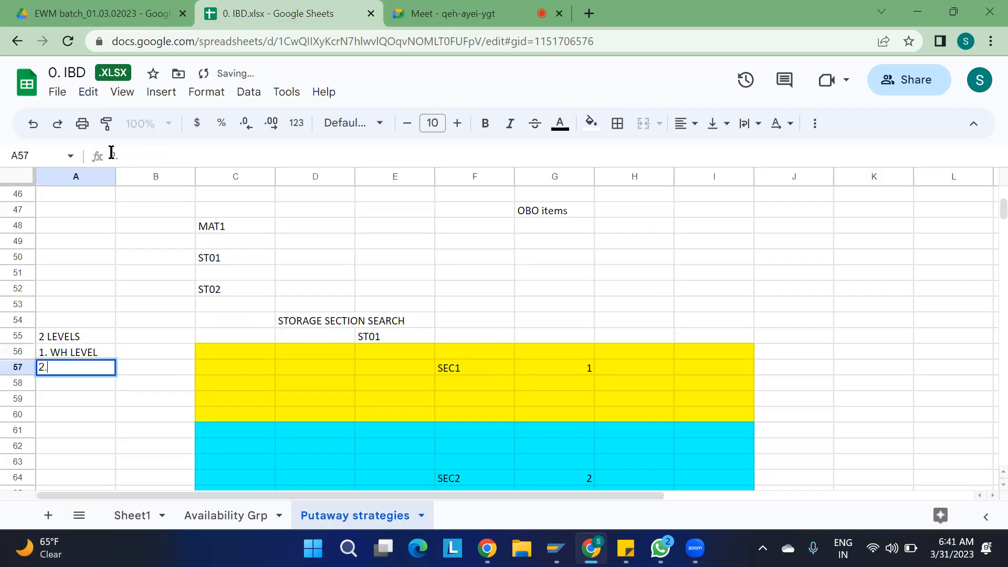
pyautogui.write(' ST LEVEL')
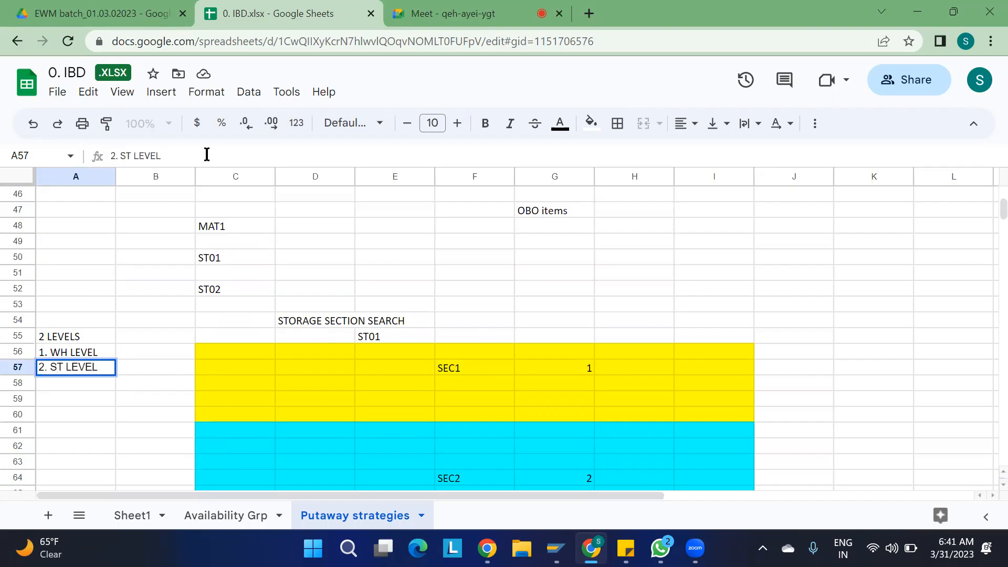
# - Enter PRODUCT MASTER beside both levels in B56 and B57
pyautogui.click(144, 351)
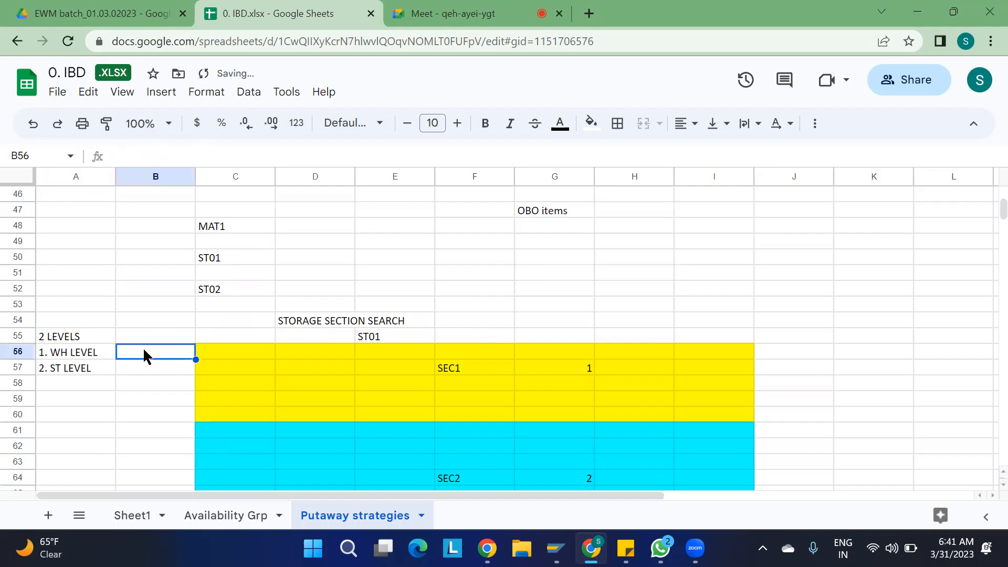
pyautogui.write('PRODUCT MASTER')
pyautogui.press('Return')
pyautogui.write('PRODUCT')
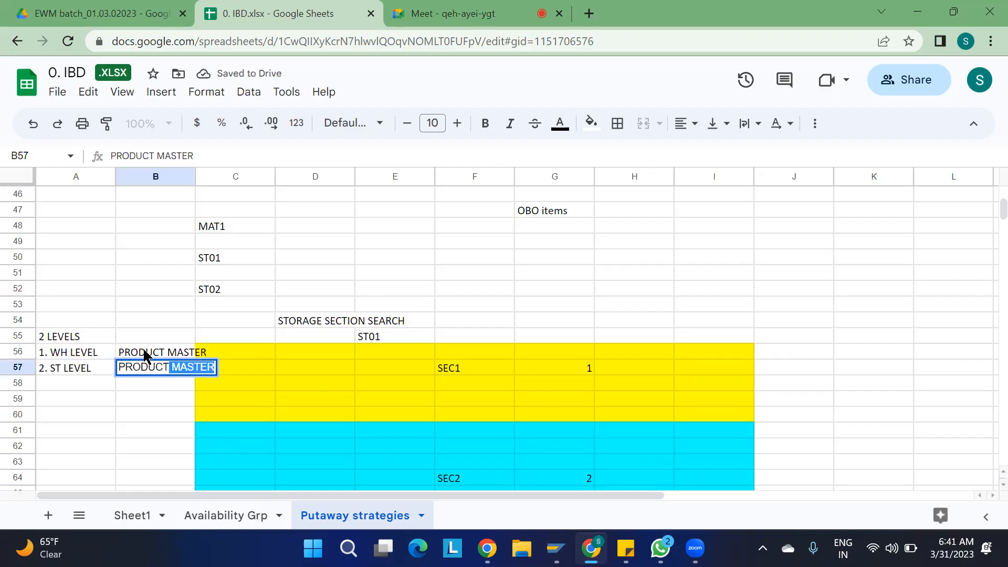
pyautogui.write(' MASTER')
pyautogui.click(188, 403)
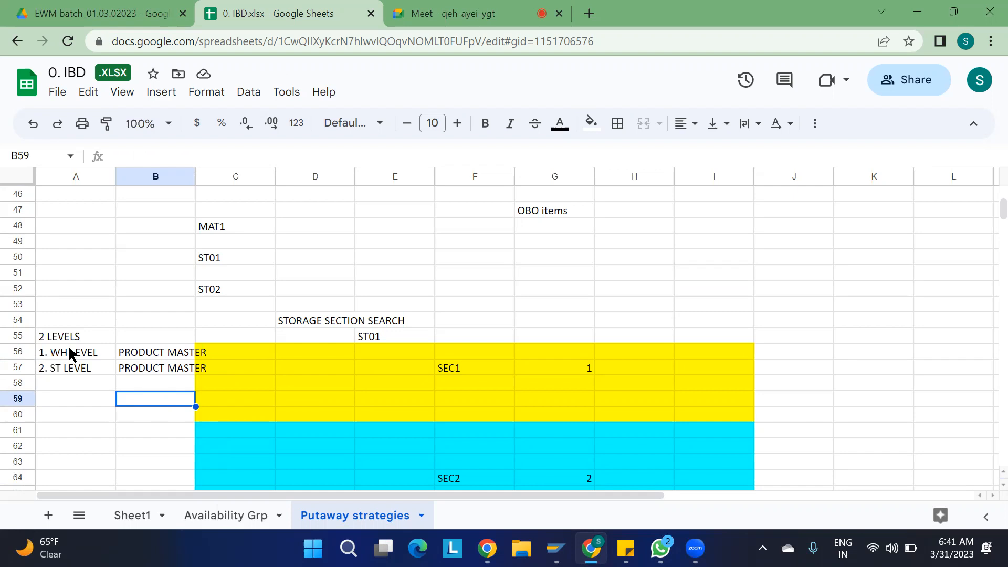
pyautogui.click(62, 374)
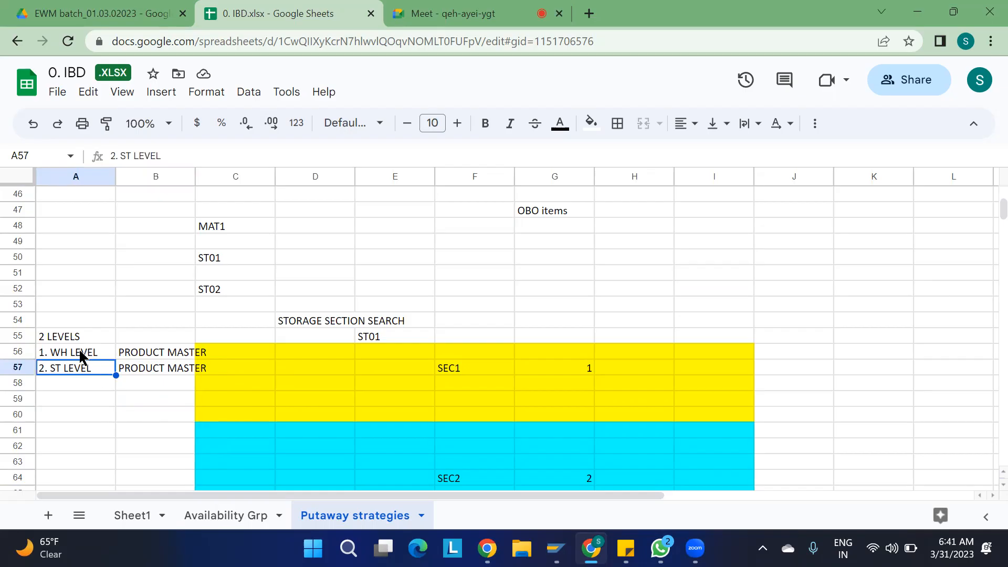
pyautogui.click(81, 356)
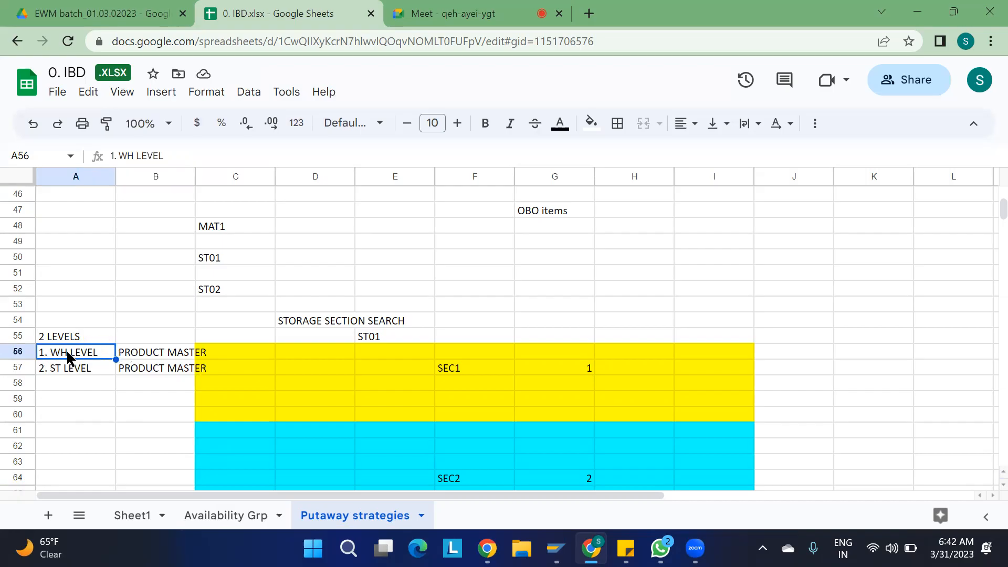
pyautogui.click(791, 303)
# - Enter 1100 in J53 and storage types ST01, ST02, ST03, ST04 down K53:K56
pyautogui.write('1100')
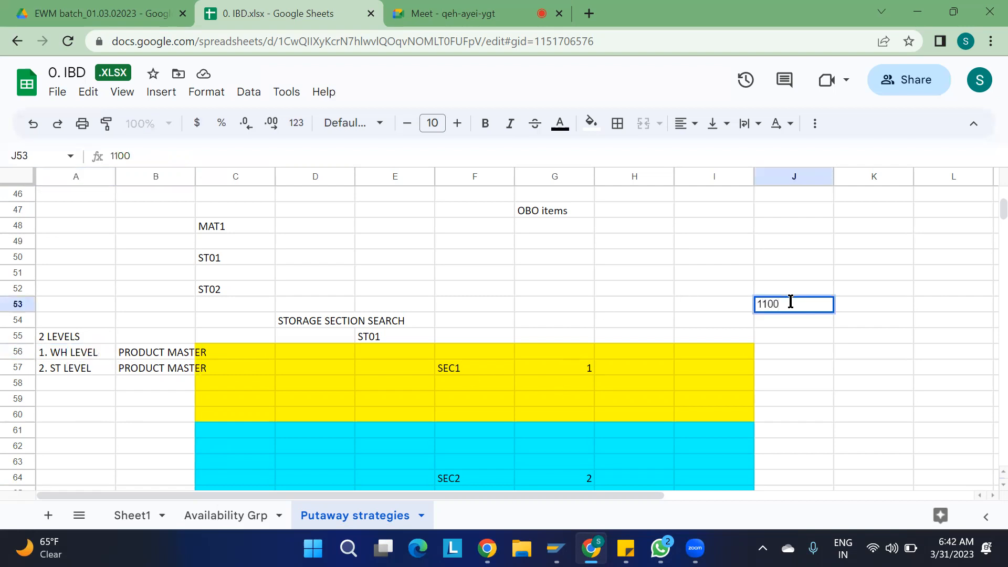
pyautogui.press('Tab')
pyautogui.press('Down')
pyautogui.press('Down')
pyautogui.press('Up')
pyautogui.press('Up')
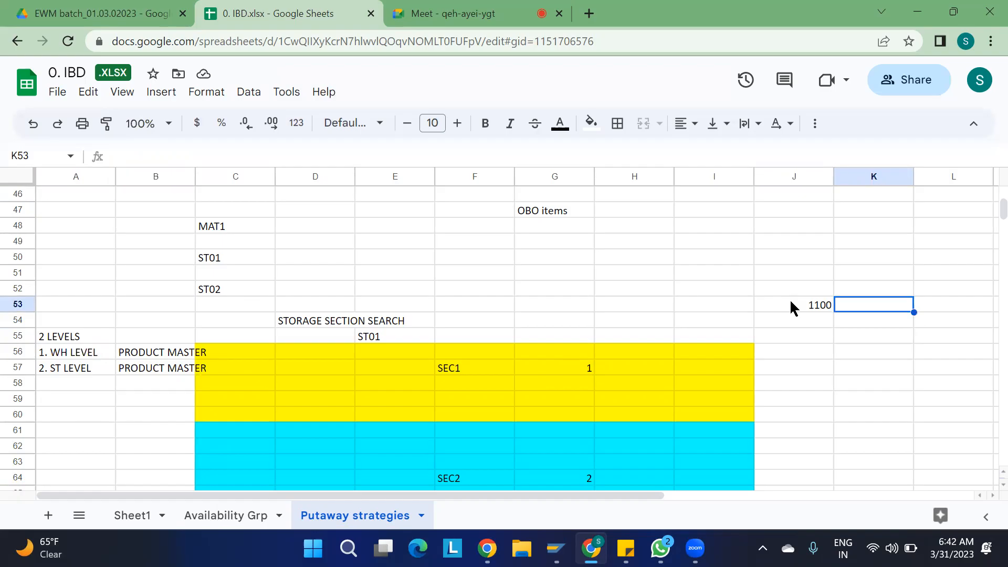
pyautogui.write('ST01')
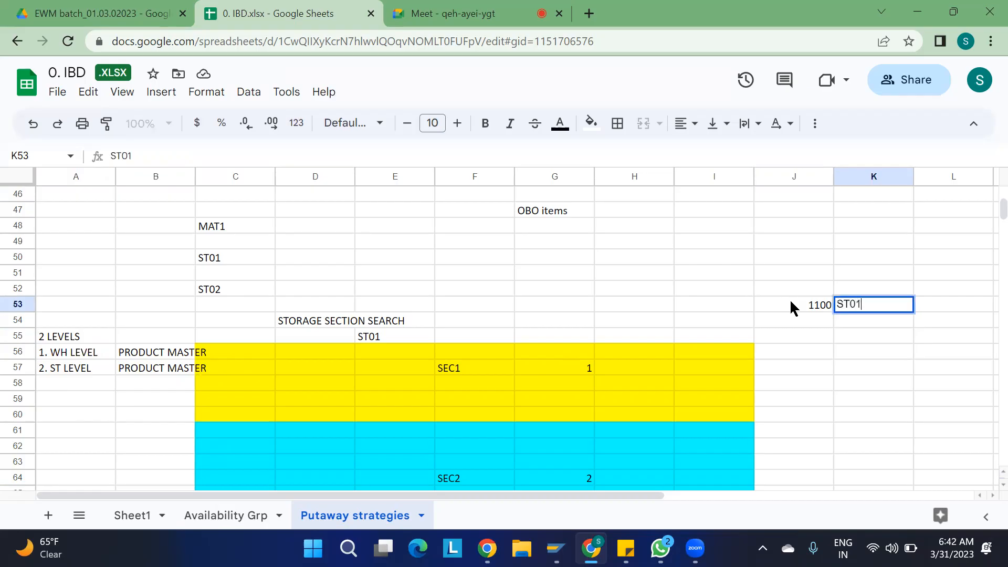
pyautogui.press('Return')
pyautogui.write('ST02')
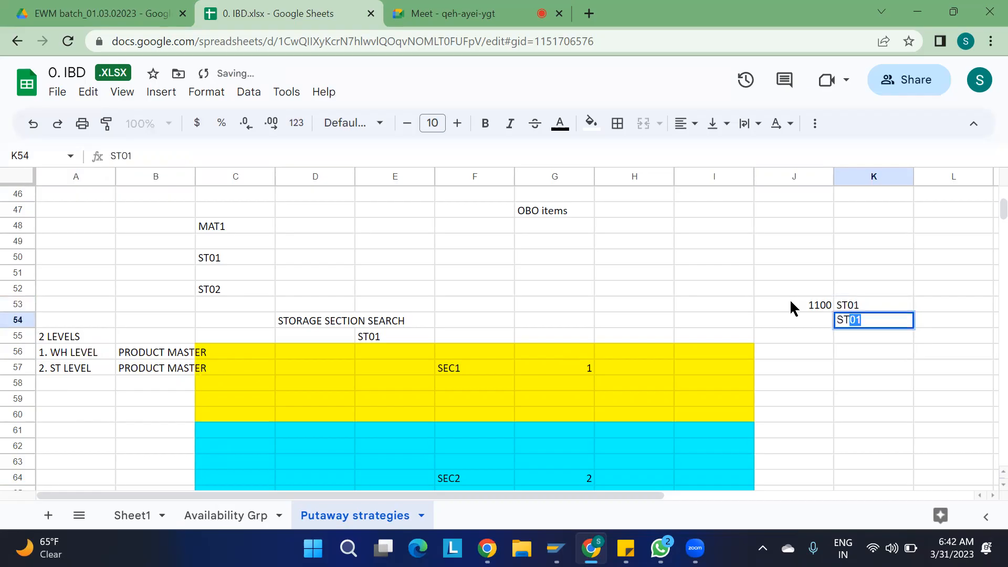
pyautogui.press('Return')
pyautogui.write('ST03')
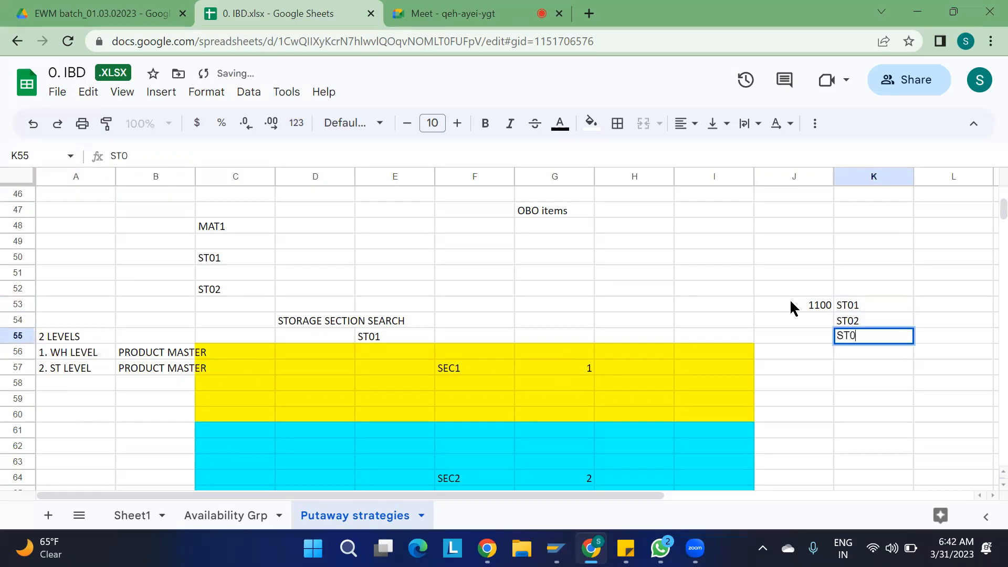
pyautogui.press('Return')
pyautogui.write('ST04')
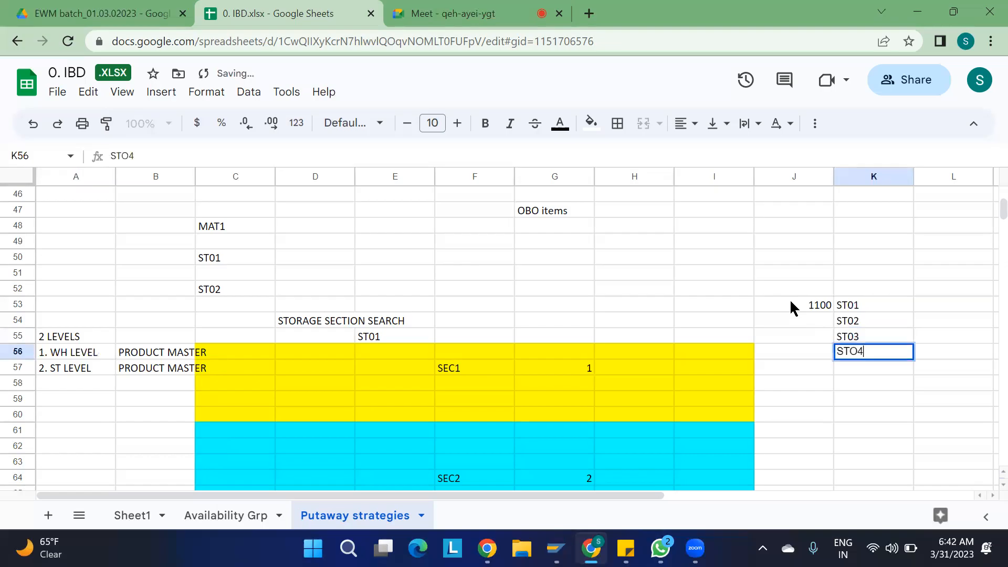
# - Select the ST01–ST04 storage type list and then clear the selection
pyautogui.moveTo(869, 292); pyautogui.dragTo(861, 361)
pyautogui.click(852, 398)
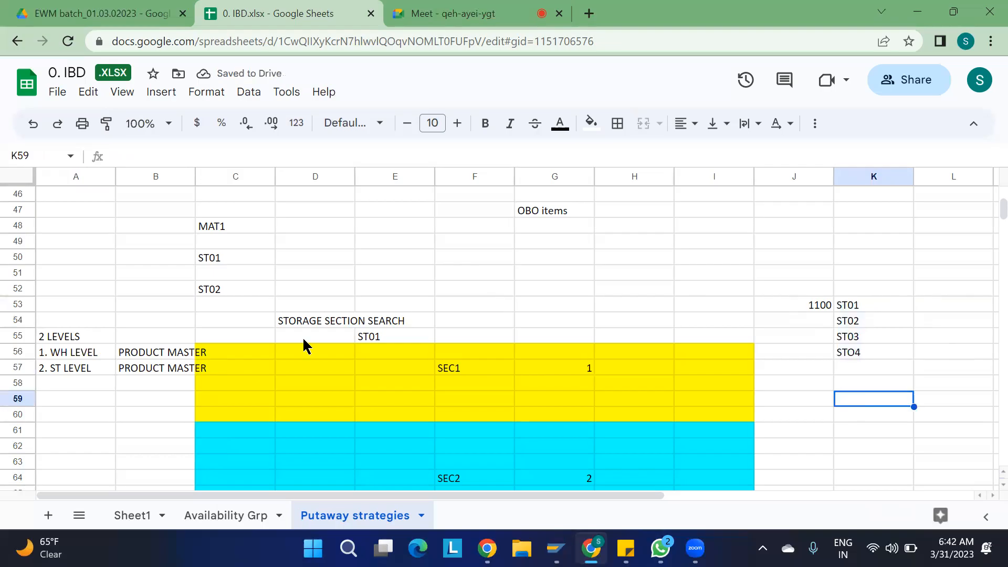
pyautogui.click(72, 357)
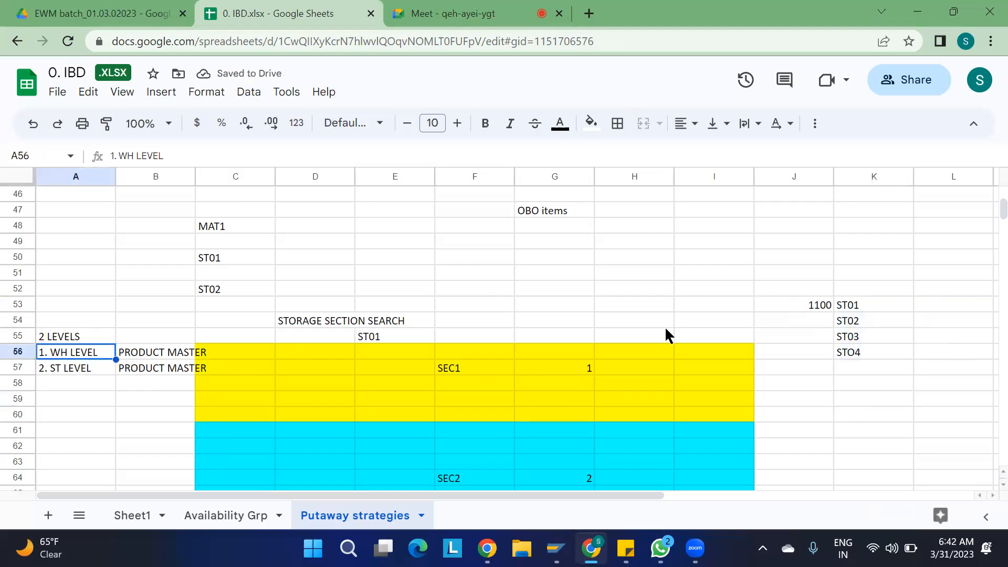
pyautogui.moveTo(869, 301); pyautogui.dragTo(864, 348)
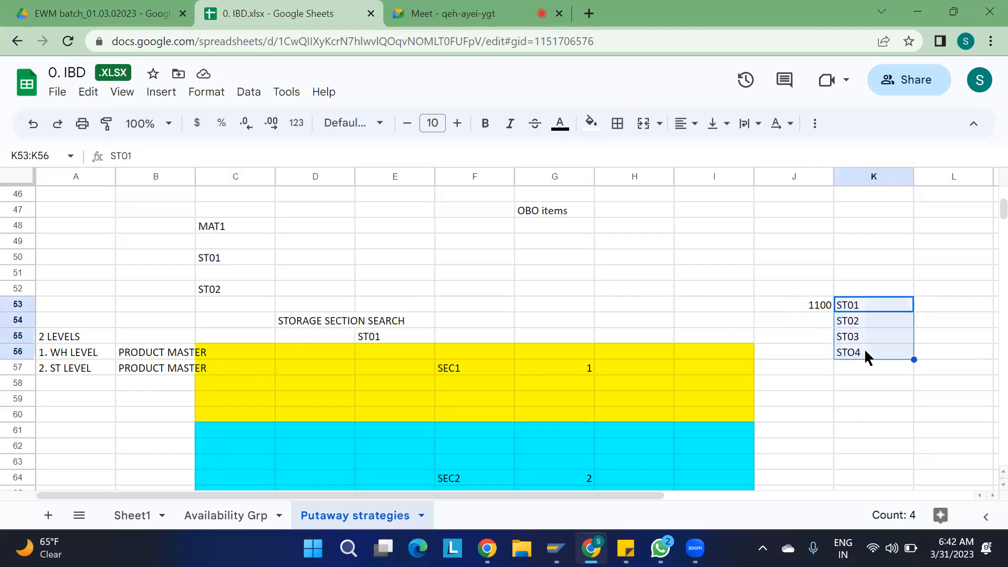
pyautogui.click(881, 385)
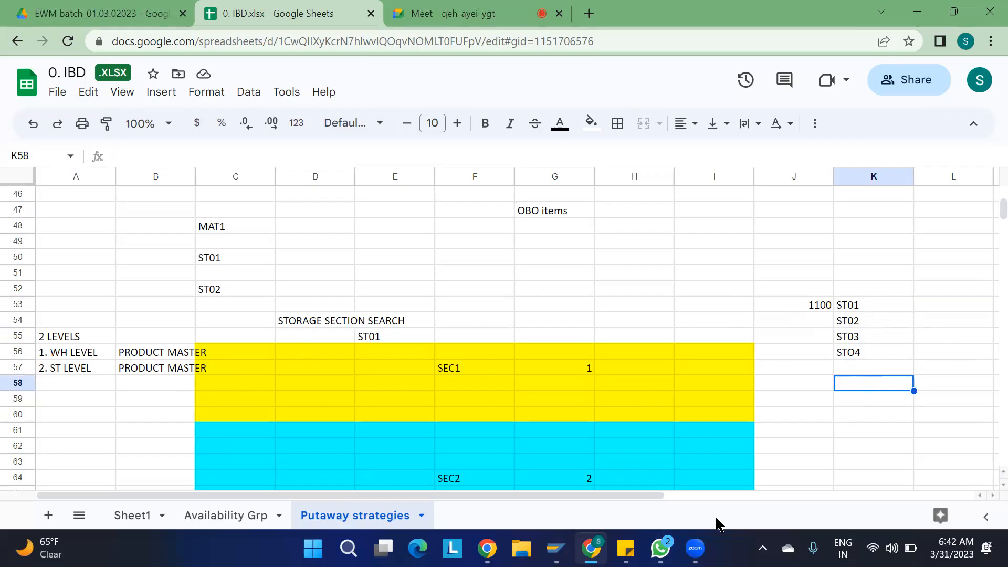
pyautogui.click(554, 548)
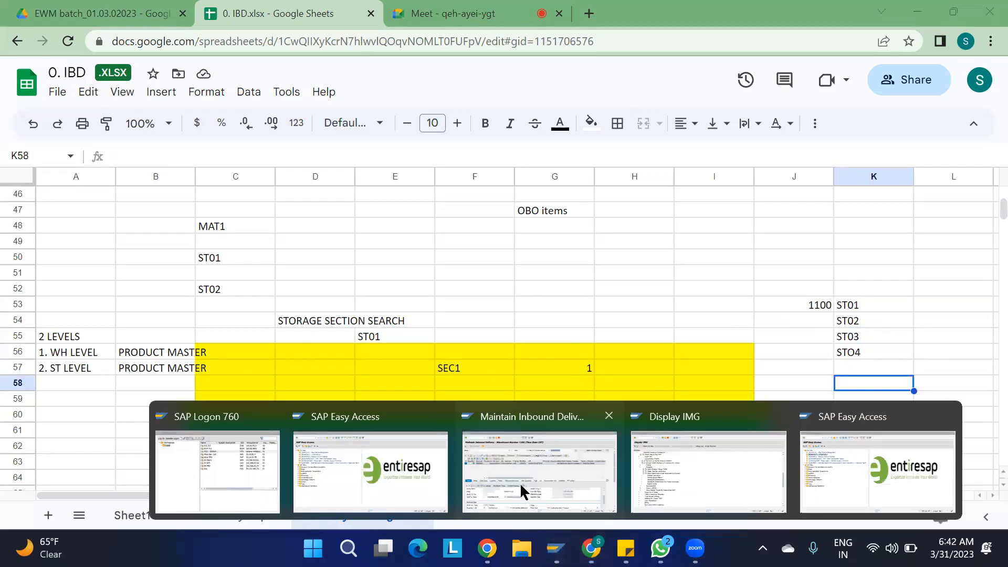
# - From the SAP Easy Access window, start customizing transaction SPRO
pyautogui.click(675, 490)
pyautogui.click(130, 288)
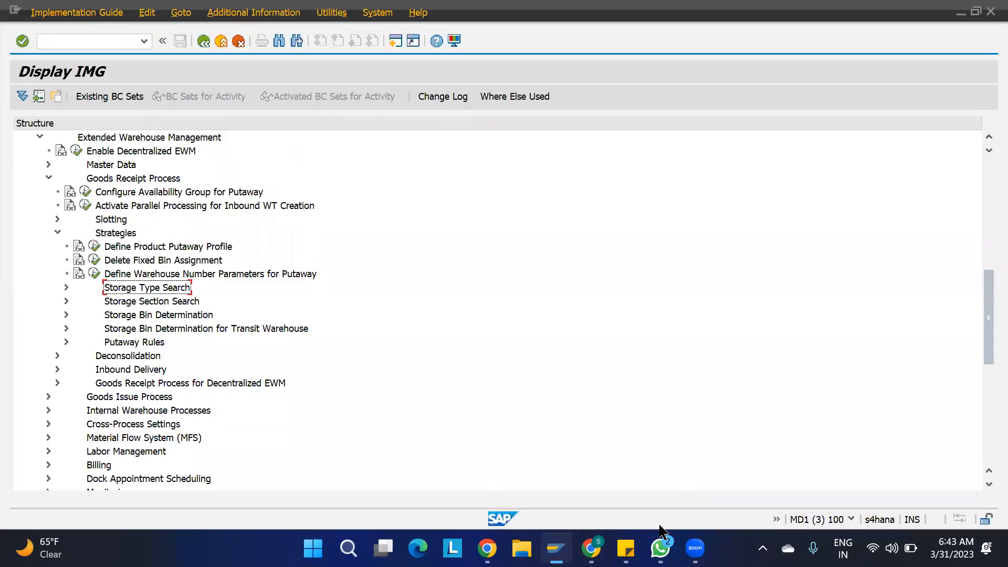
pyautogui.moveTo(661, 547)
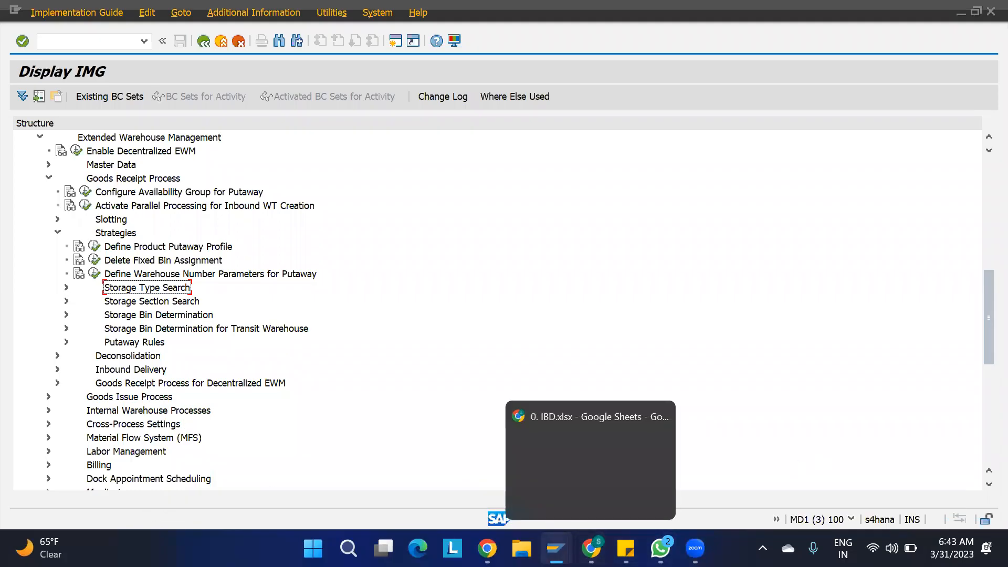
pyautogui.moveTo(556, 547)
pyautogui.click(819, 470)
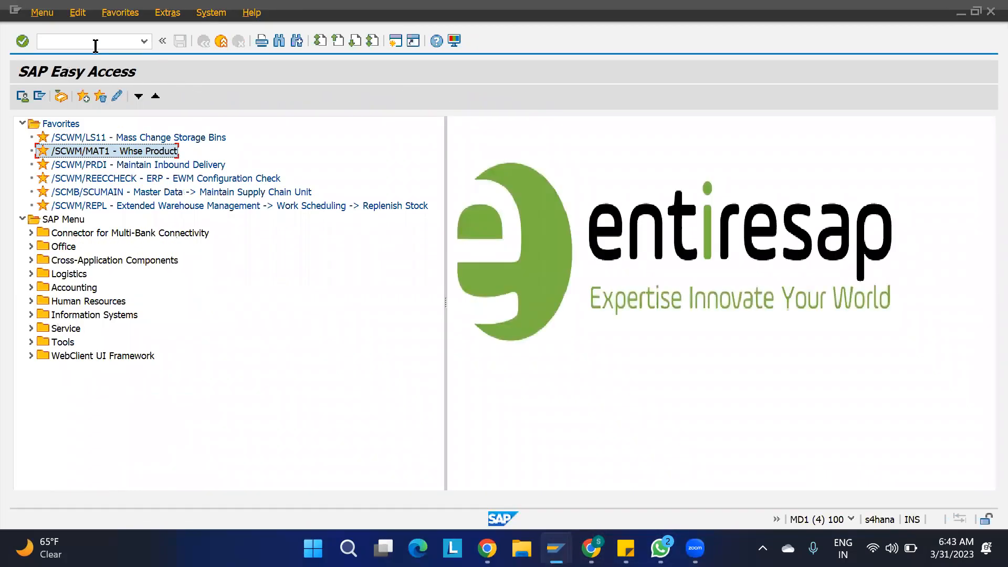
pyautogui.write('SPRO')
pyautogui.press('Return')
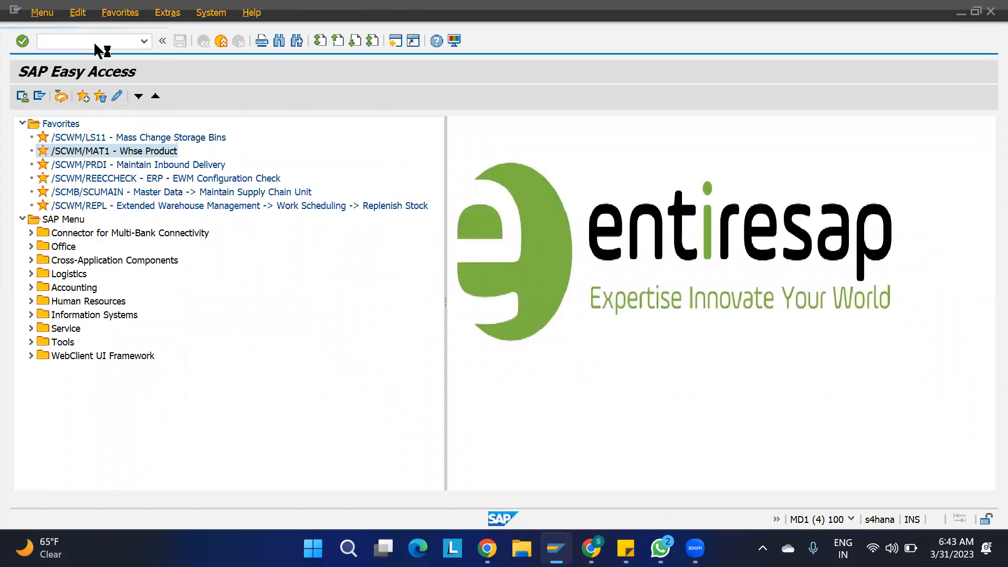
# - In the SAP Reference IMG, execute EWM > Master Data > Define Storage Type
pyautogui.click(92, 101)
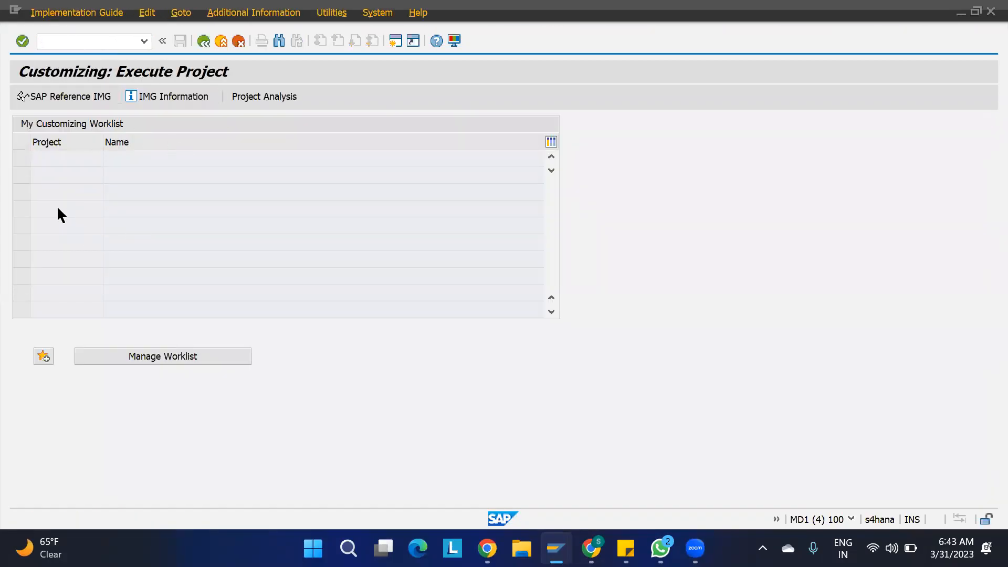
pyautogui.scroll(-2, 72, 400)
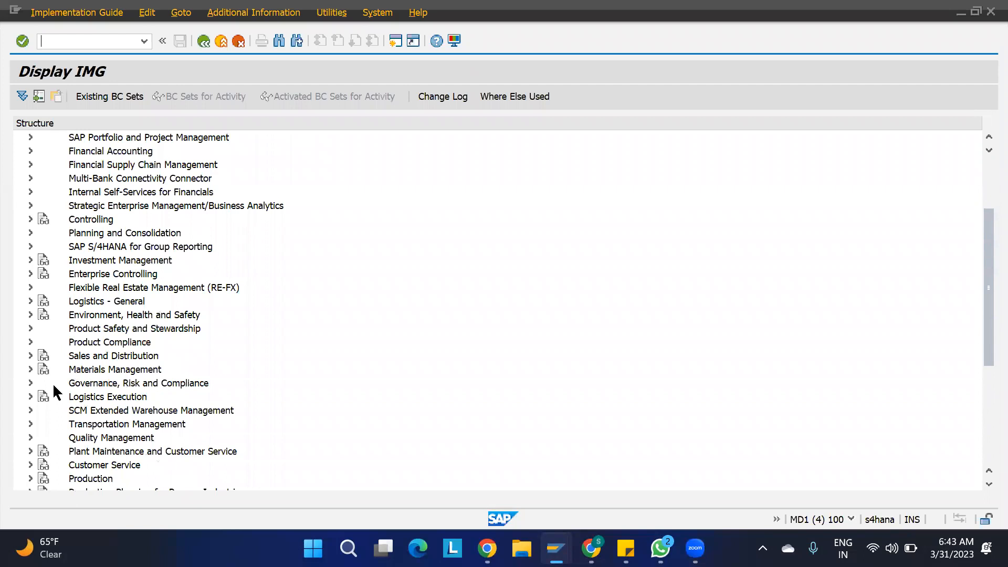
pyautogui.click(30, 410)
pyautogui.click(39, 424)
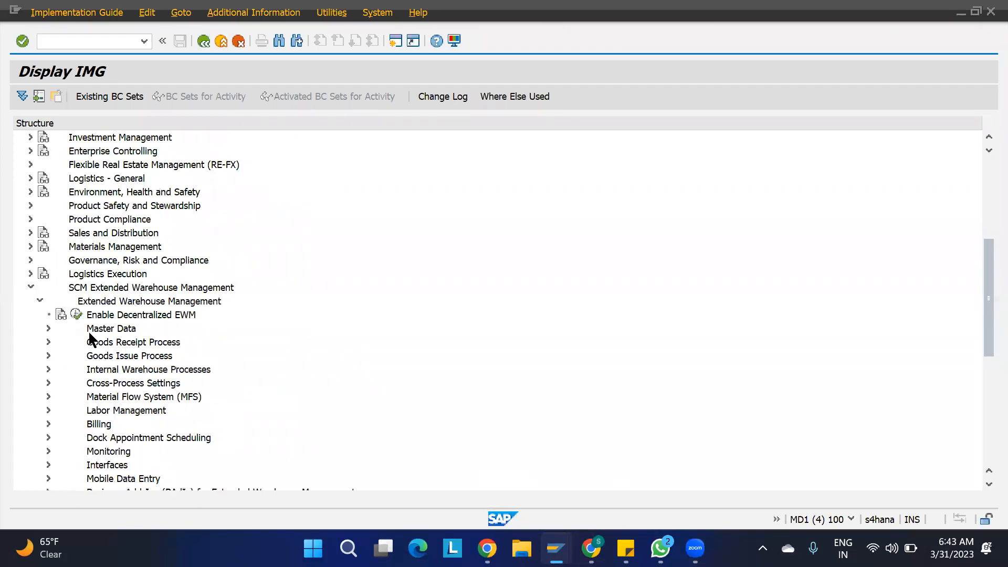
pyautogui.click(48, 329)
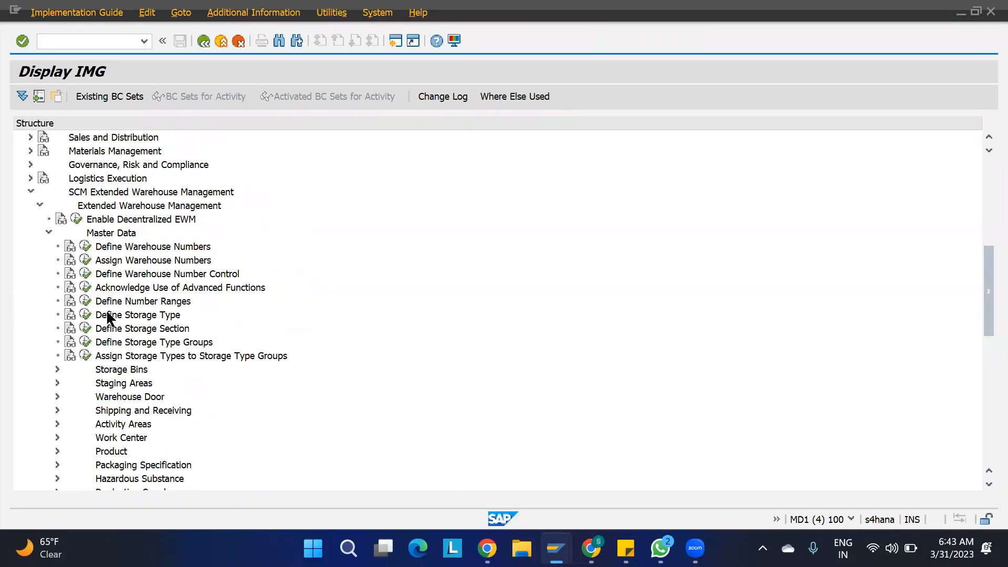
pyautogui.click(85, 314)
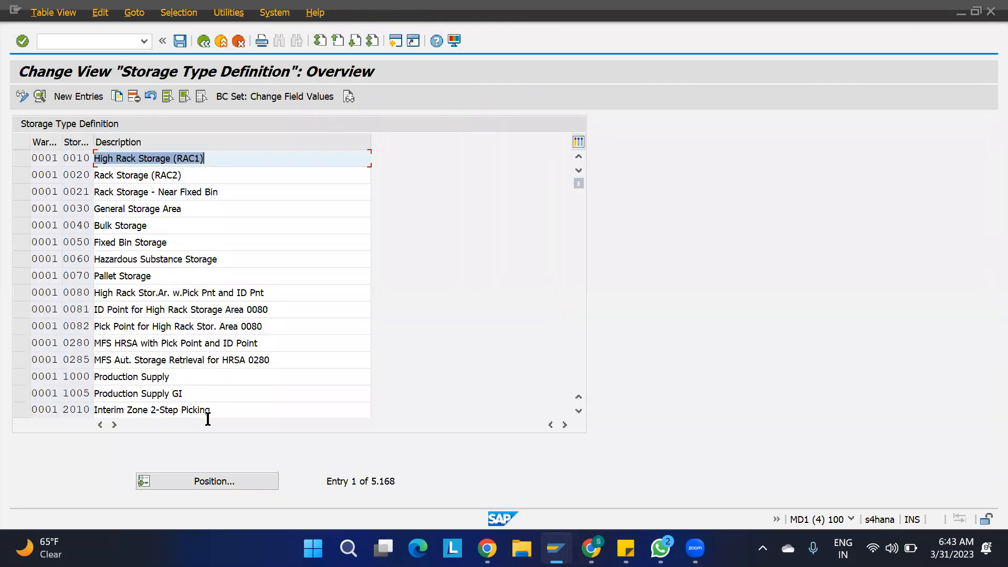
# - Position the storage type list on warehouse 1100 and open ST01's details
pyautogui.click(208, 476)
pyautogui.write('1100')
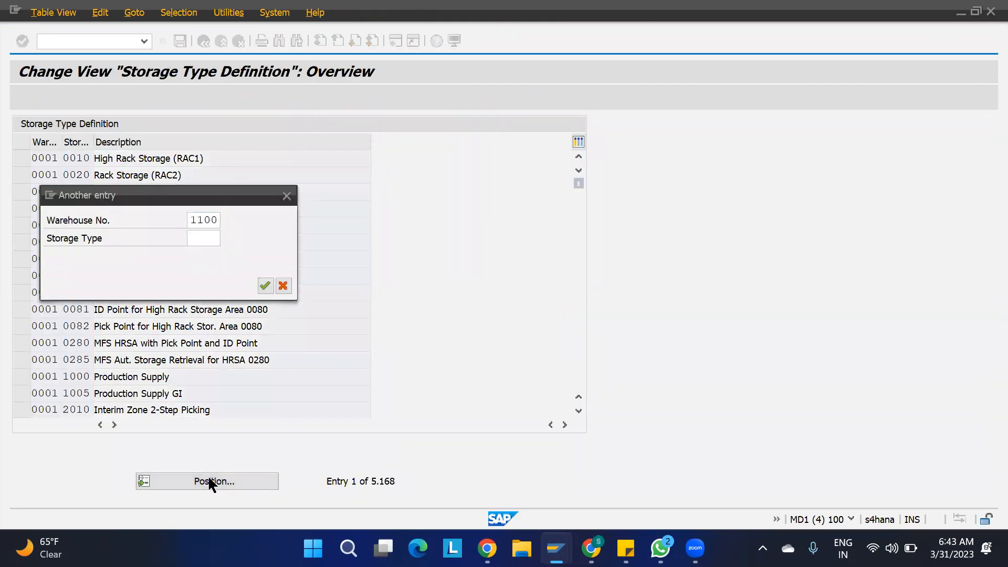
pyautogui.press('Return')
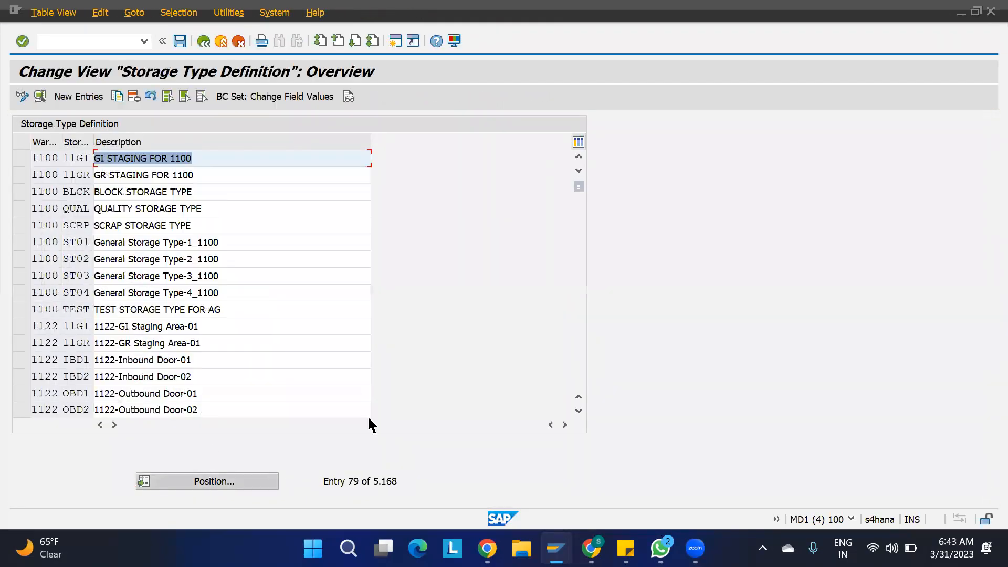
pyautogui.doubleClick(78, 241)
# - Review the Stor. Section Check value list for ST01 and close it without choosing
pyautogui.scroll(-5, 315, 423)
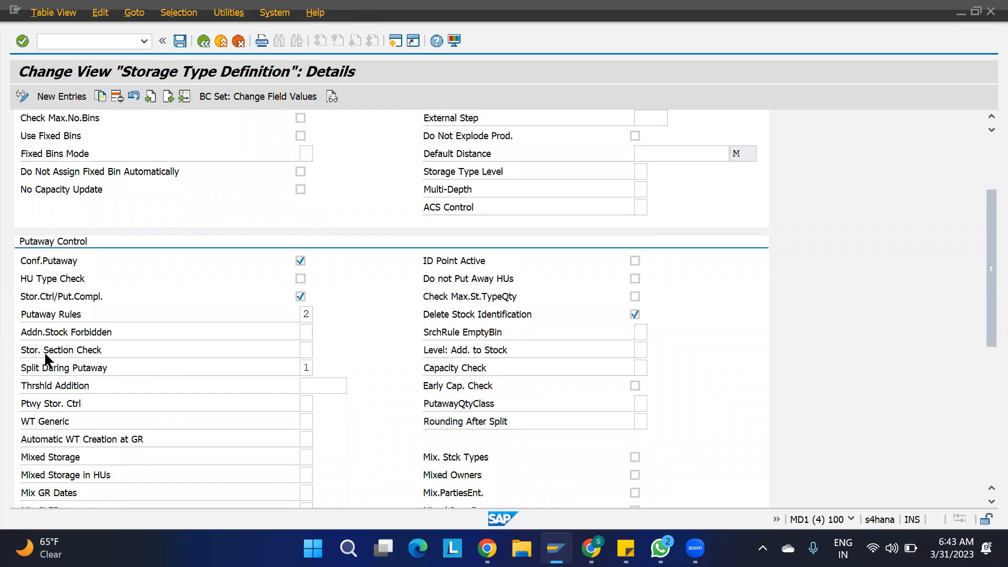
pyautogui.click(306, 350)
pyautogui.click(319, 350)
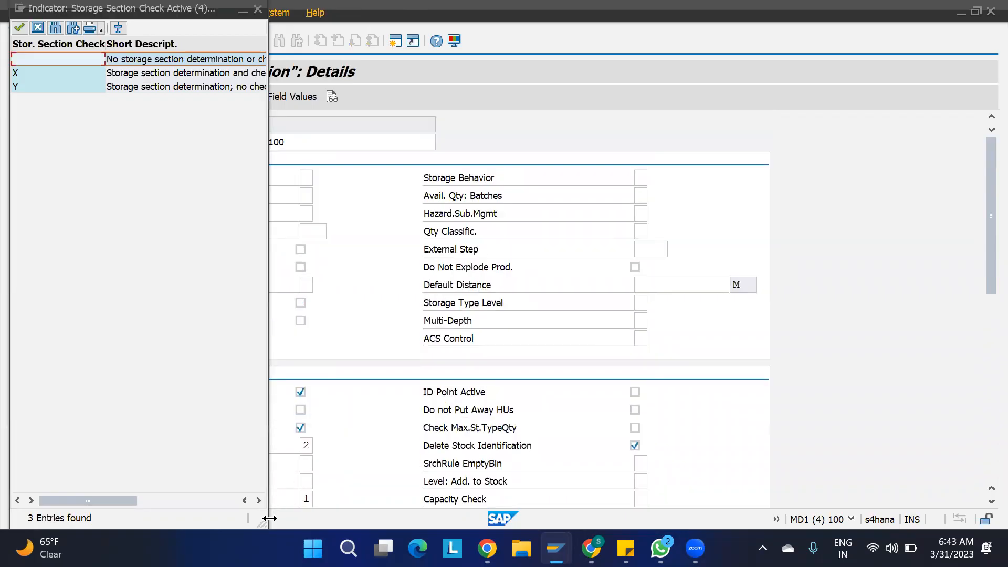
pyautogui.moveTo(265, 522); pyautogui.dragTo(326, 278)
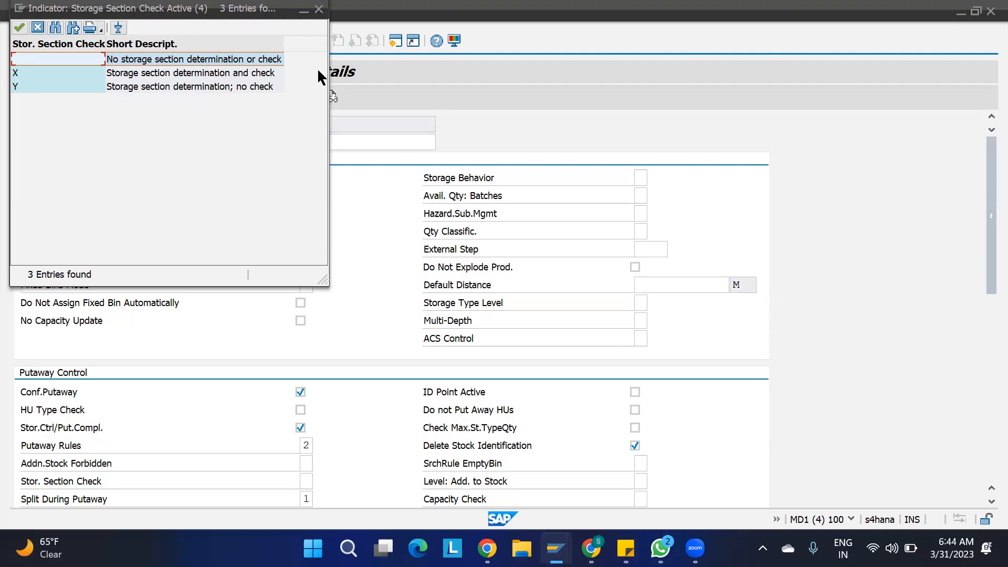
pyautogui.click(318, 9)
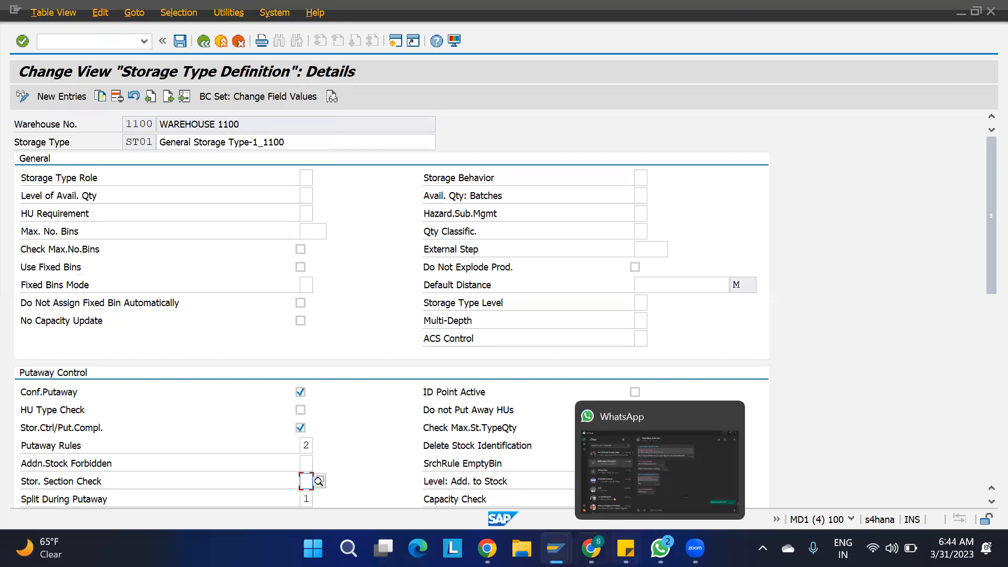
# - Open warehouse product 1100-MAT1 in change mode via the /SCWM/MAT1 favorite
pyautogui.moveTo(556, 549)
pyautogui.click(387, 479)
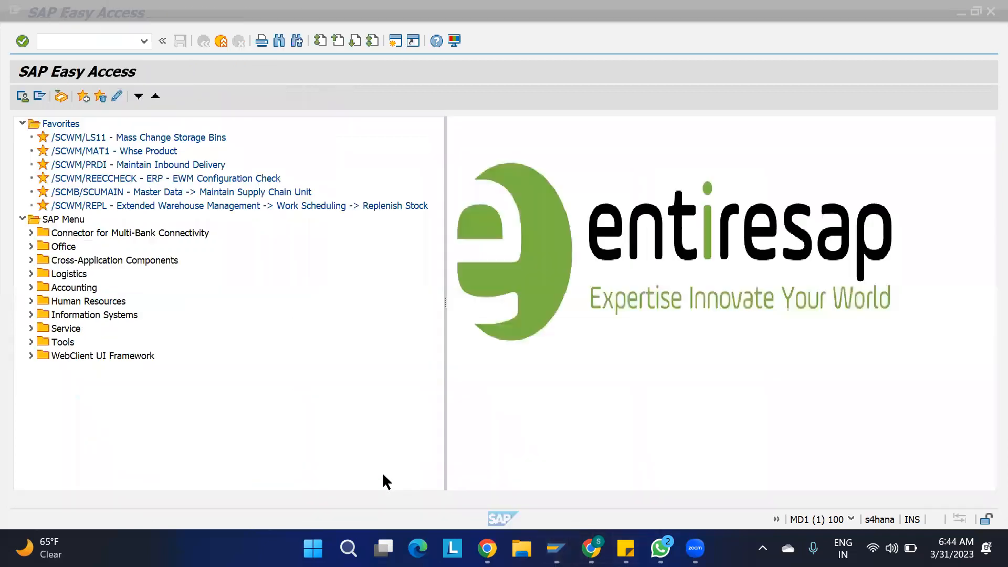
pyautogui.doubleClick(92, 152)
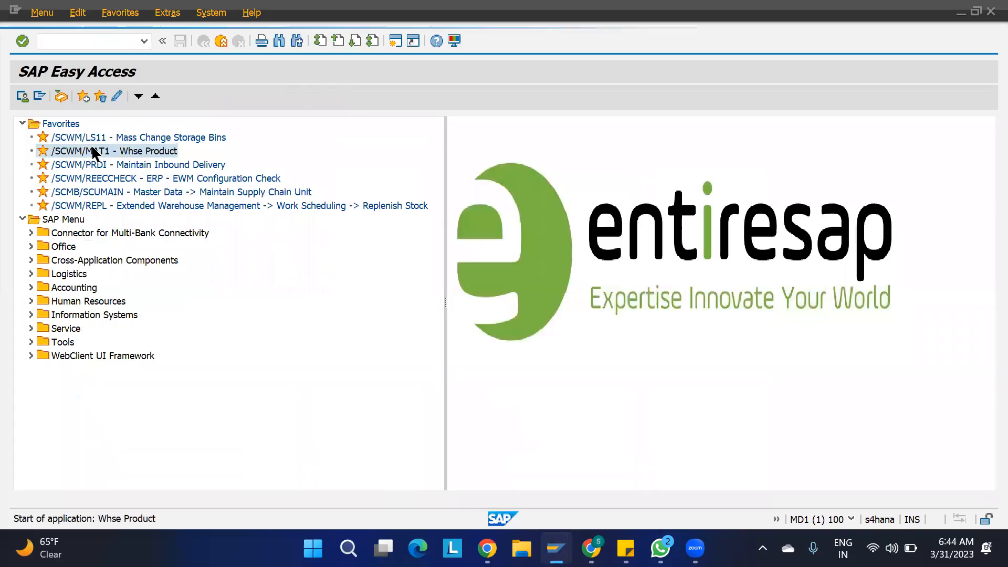
pyautogui.click(183, 232)
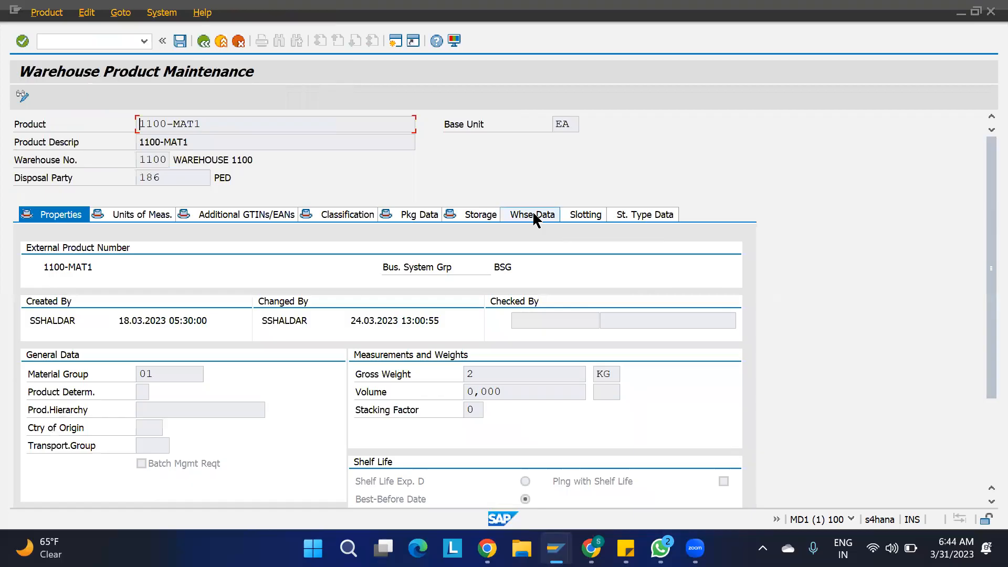
# - Go through Whse Data to the St. Type Data tab's storage section indicator field
pyautogui.click(533, 214)
pyautogui.scroll(-5, 446, 387)
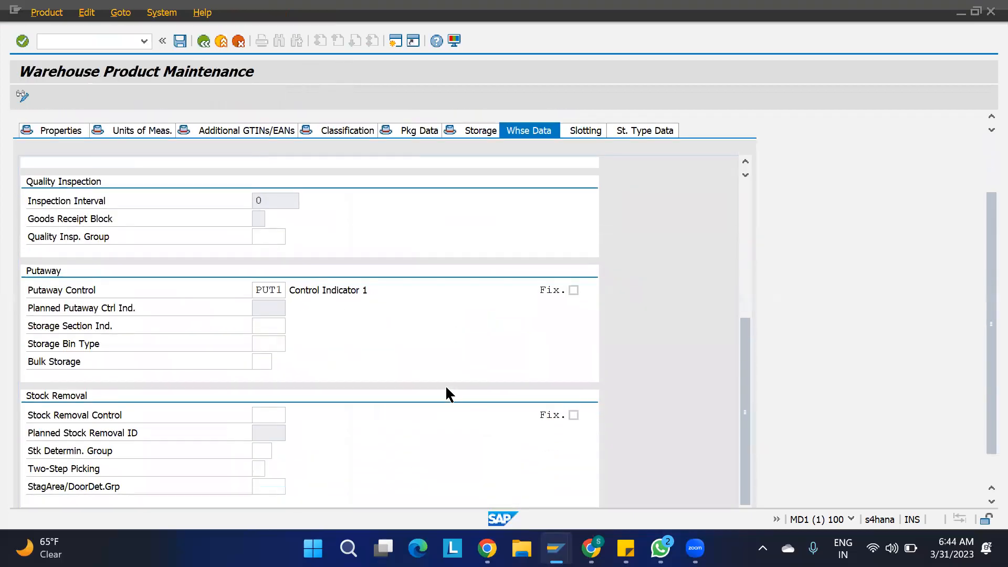
pyautogui.scroll(-2, 446, 386)
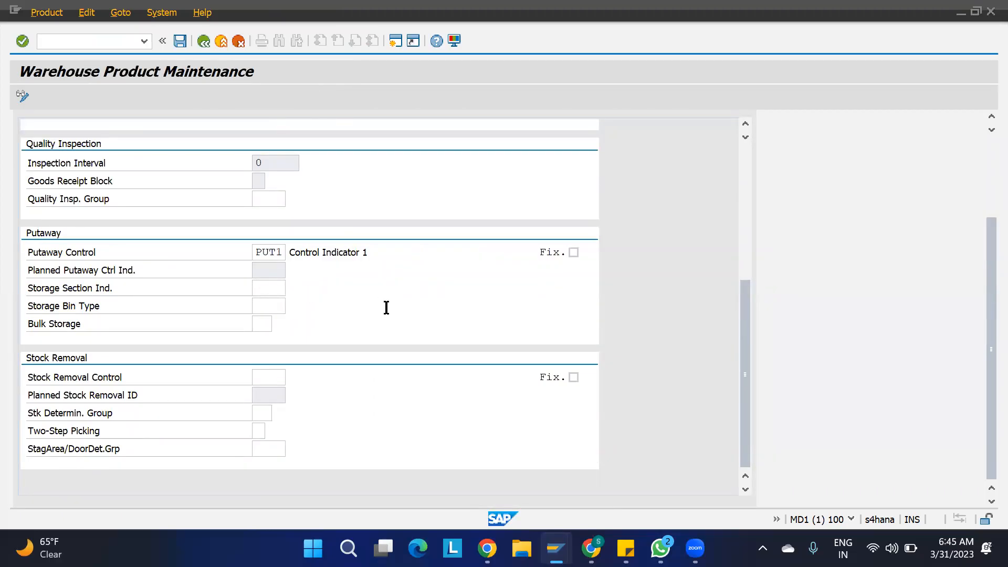
pyautogui.scroll(10, 386, 307)
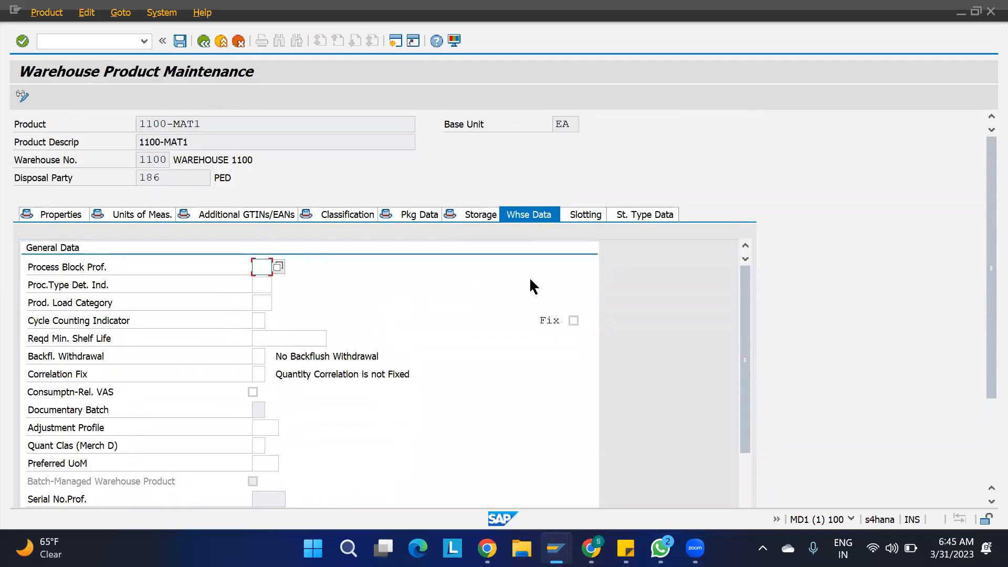
pyautogui.click(638, 215)
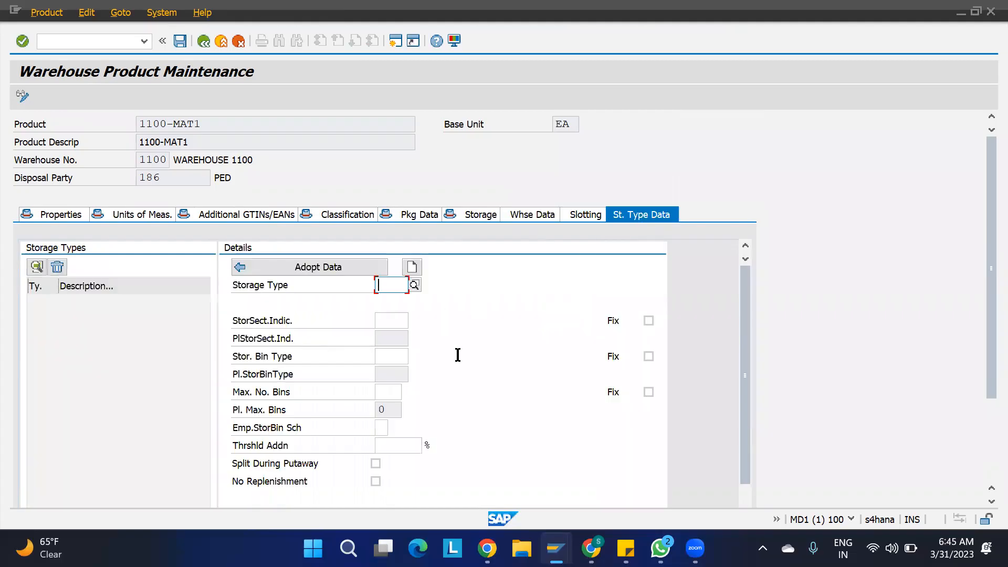
pyautogui.click(394, 319)
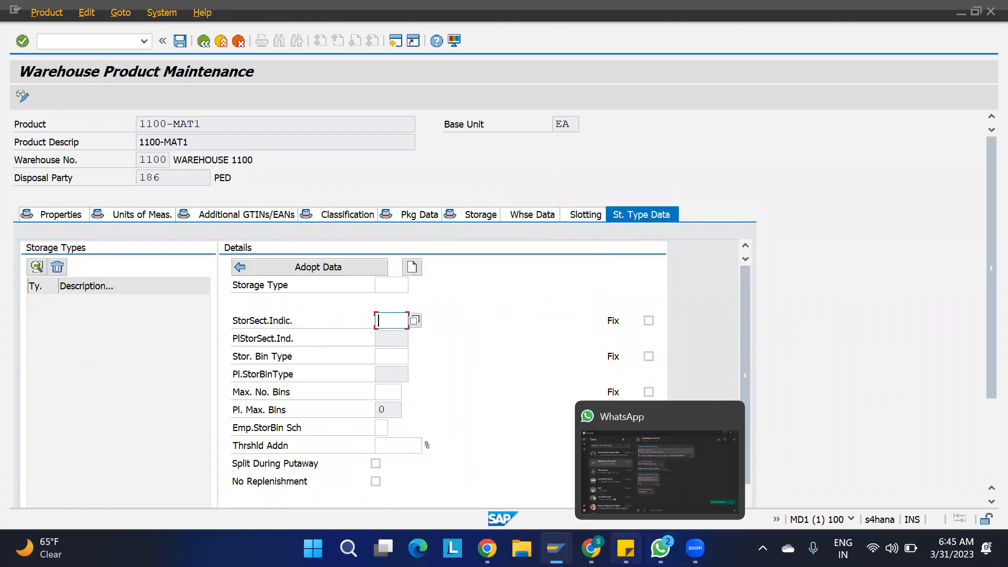
pyautogui.click(590, 548)
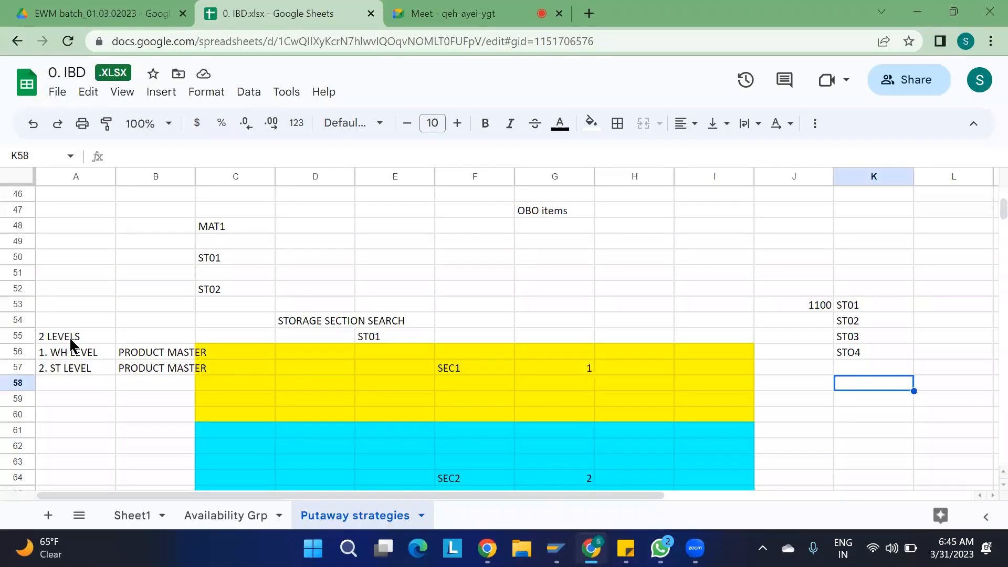
# - Revisit the WH LEVEL and ST LEVEL notes, select K53:K56, then return to ST01's details
pyautogui.click(67, 352)
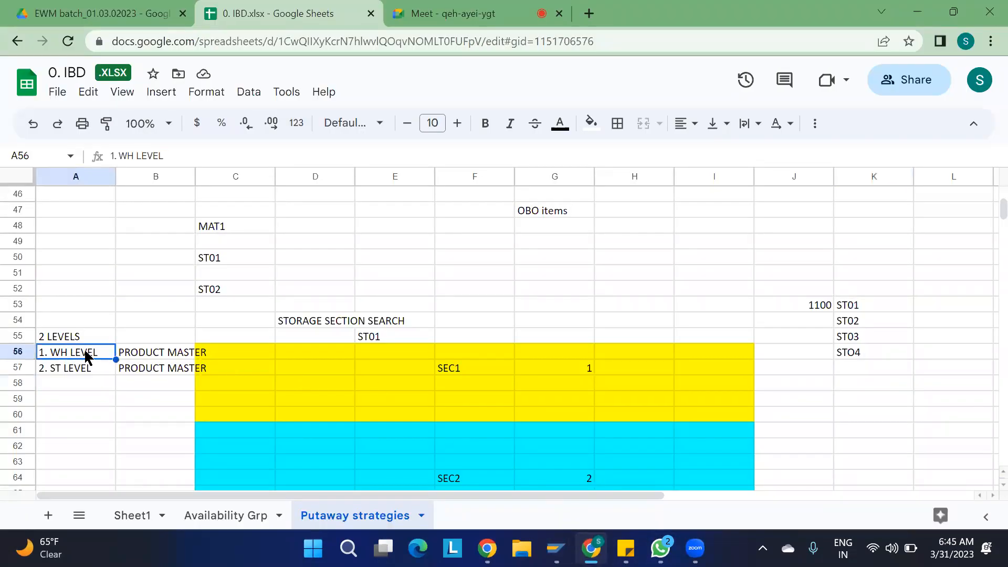
pyautogui.click(66, 369)
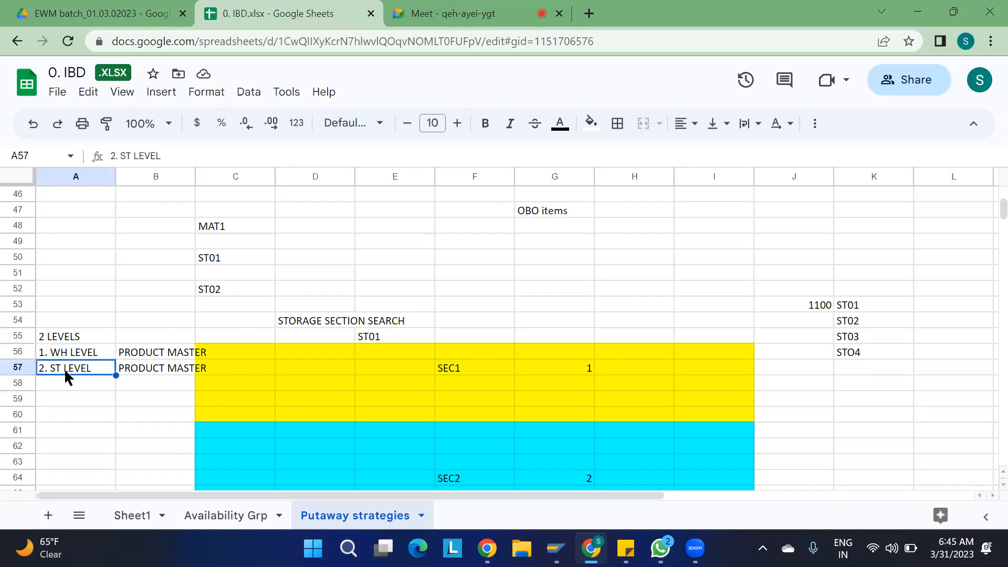
pyautogui.click(69, 352)
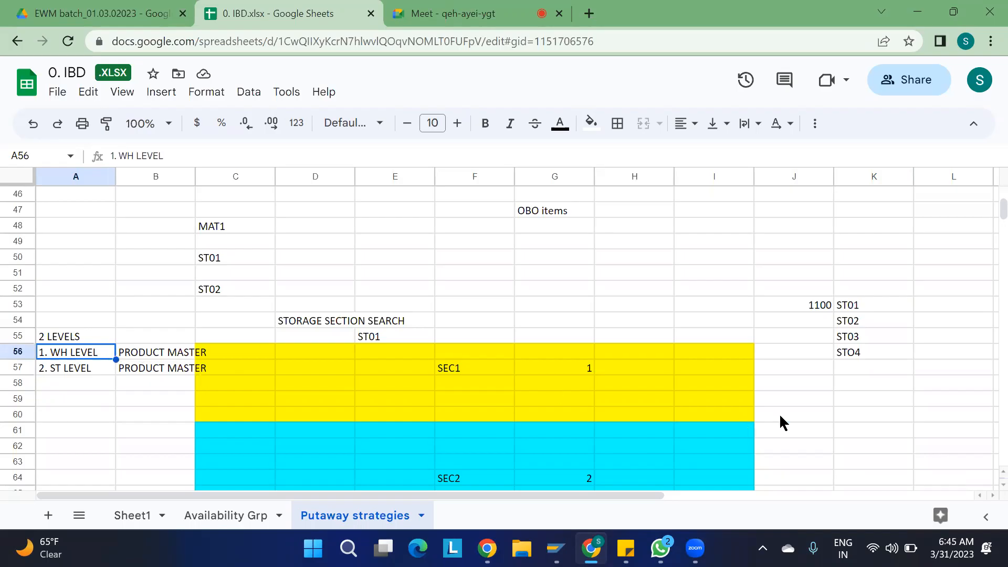
pyautogui.moveTo(850, 305); pyautogui.dragTo(856, 362)
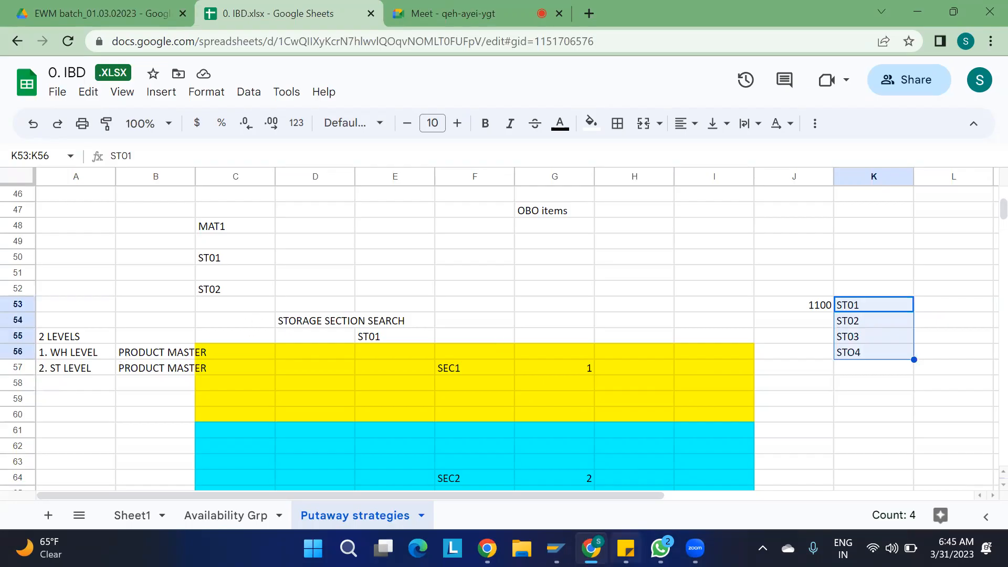
pyautogui.moveTo(555, 548)
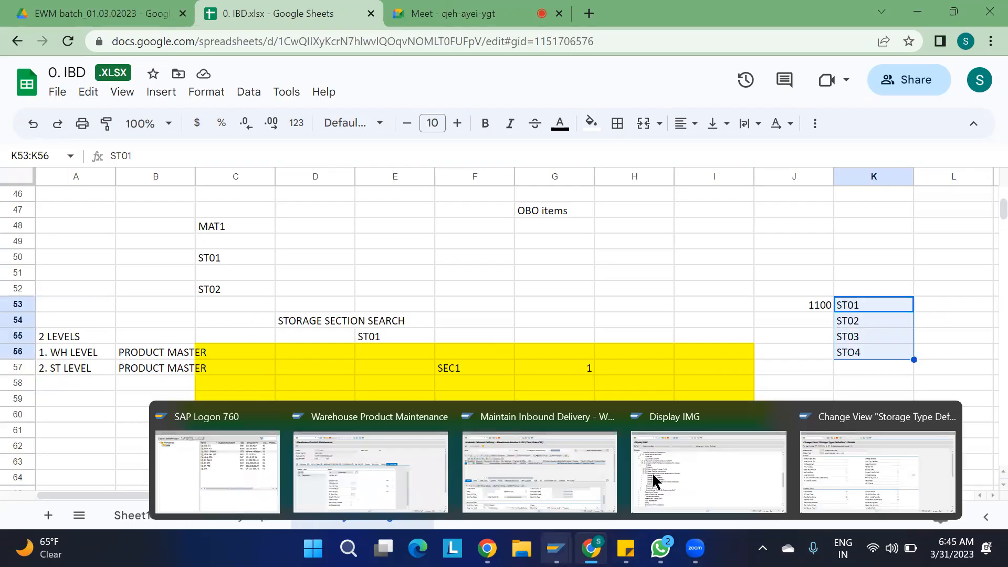
pyautogui.click(845, 466)
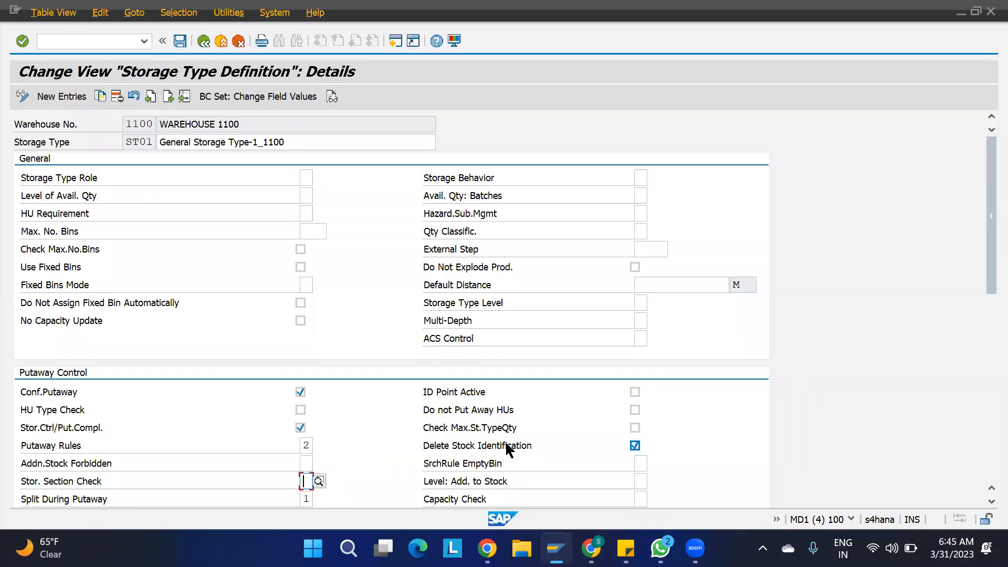
# - Bring the Warehouse Product Maintenance window for 1100-MAT1 back in front
pyautogui.moveTo(556, 549)
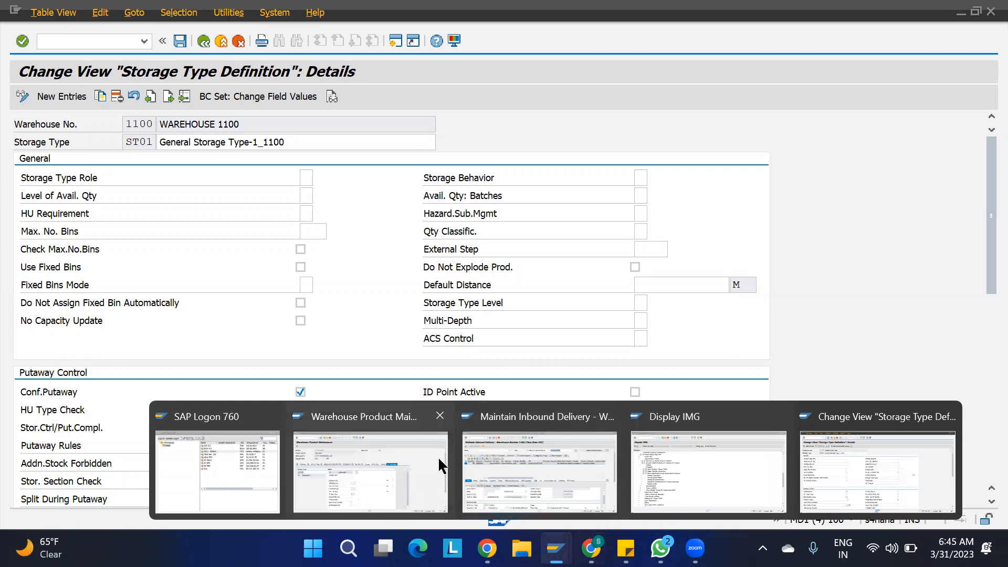
pyautogui.click(592, 548)
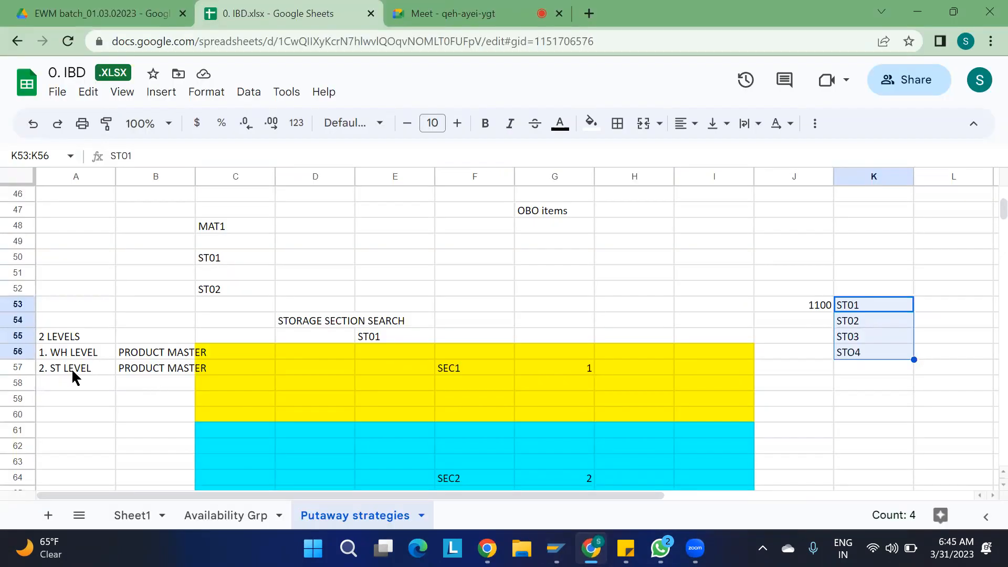
pyautogui.moveTo(592, 549)
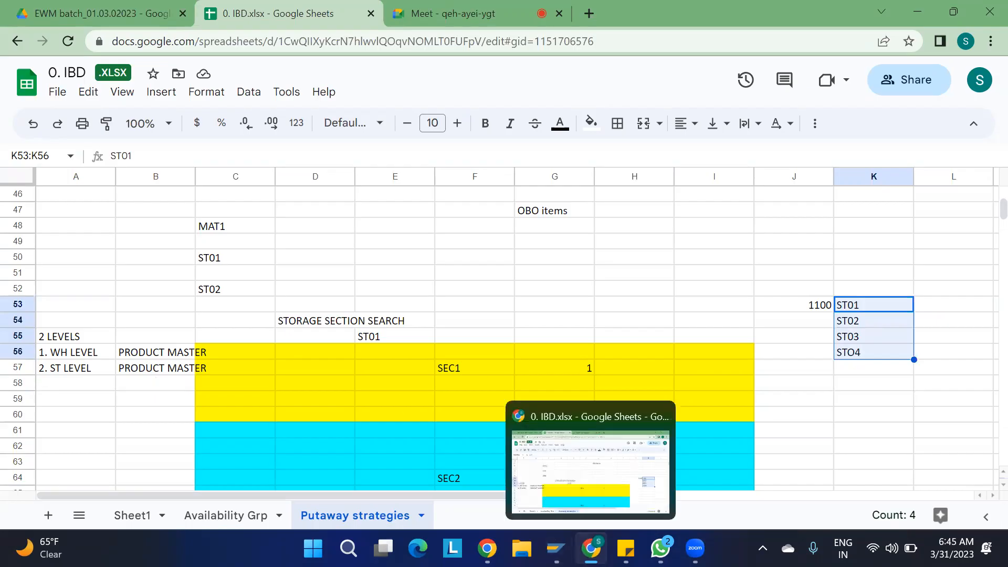
pyautogui.moveTo(556, 549)
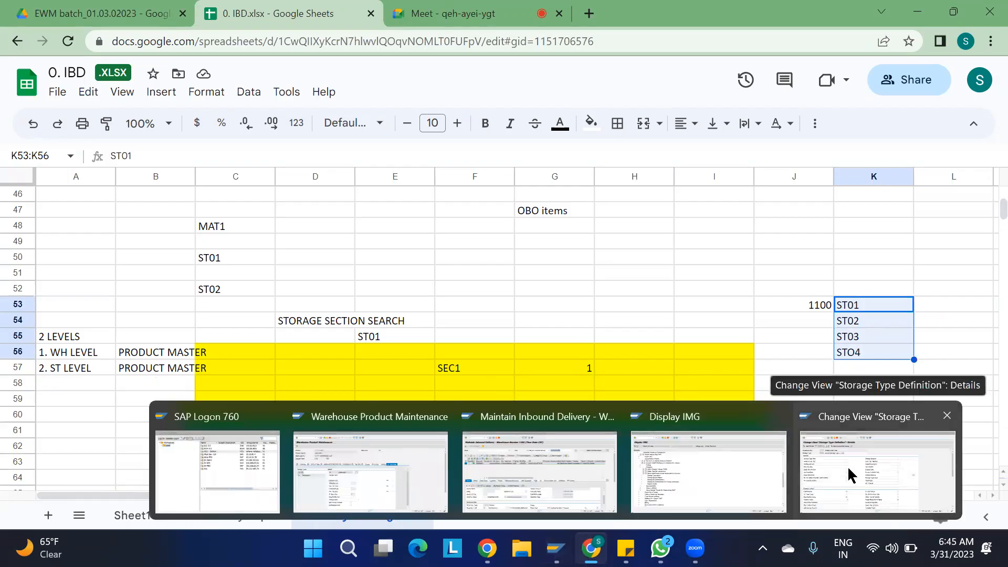
pyautogui.click(348, 455)
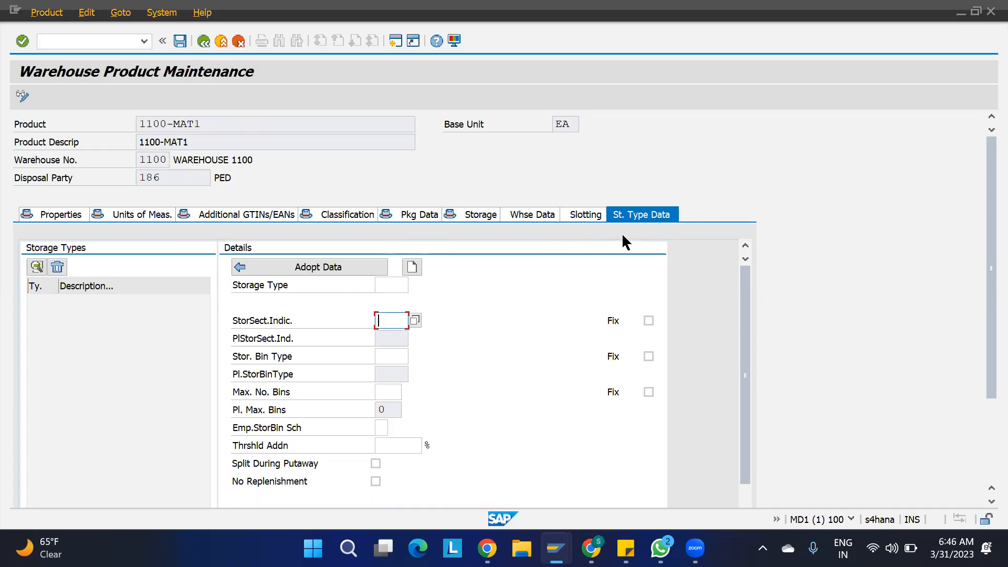
# - On St. Type Data, check the Fix indicator's help and leave StorSect.Indic. unfixed
pyautogui.click(668, 218)
pyautogui.click(648, 321)
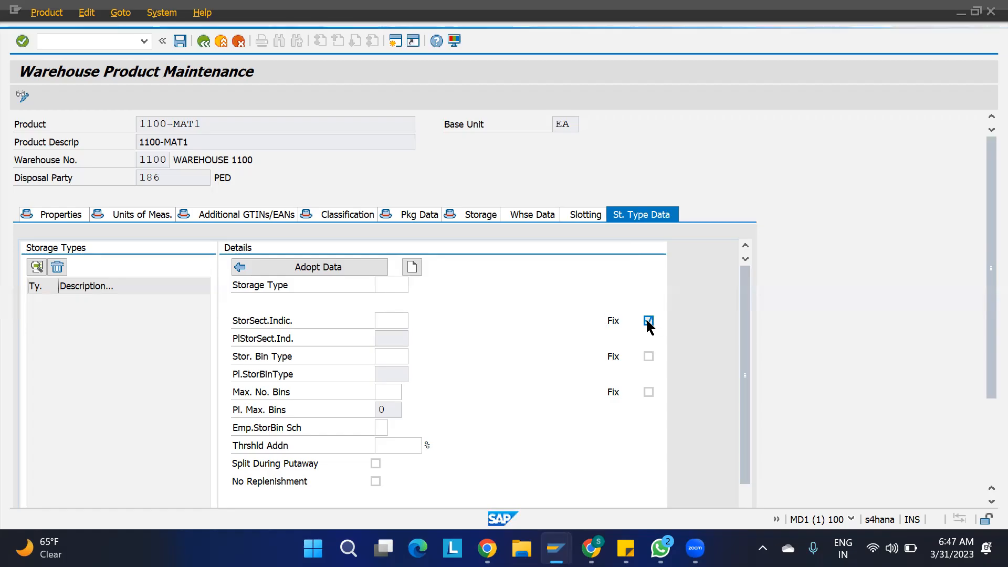
pyautogui.press('F1')
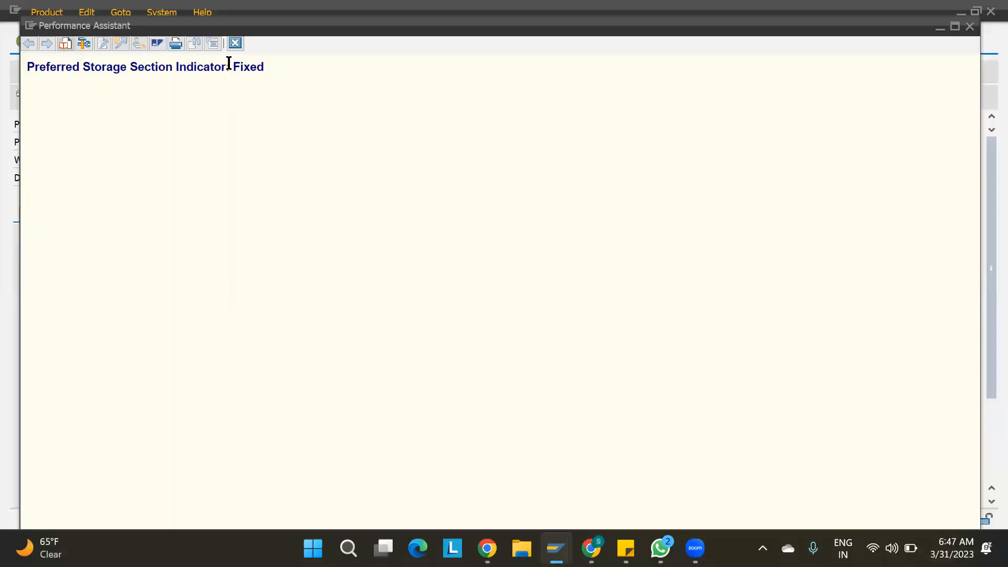
pyautogui.press('Escape')
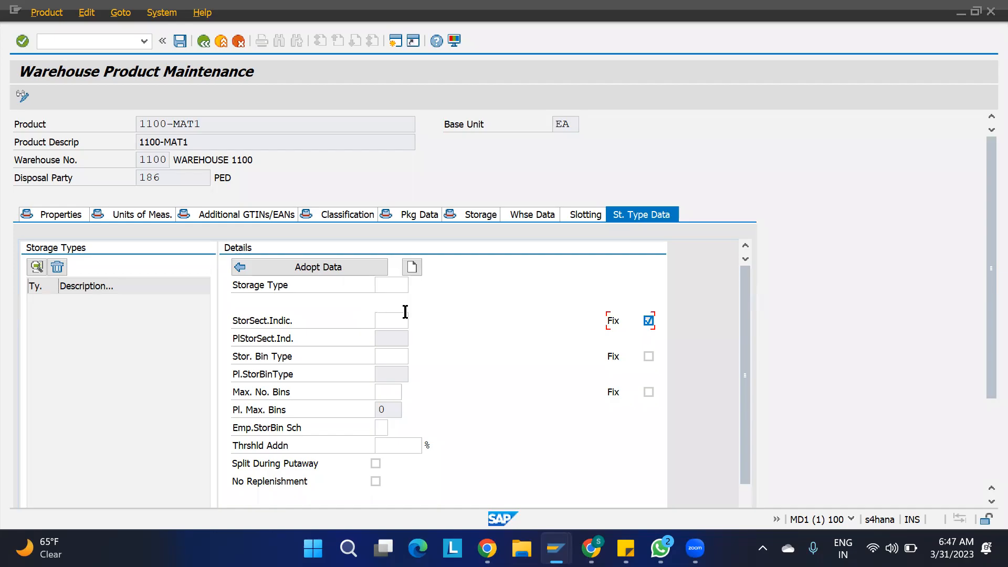
pyautogui.click(389, 320)
pyautogui.click(648, 321)
# - Move between the storage type and section indicator fields, then show Whse Data
pyautogui.click(394, 284)
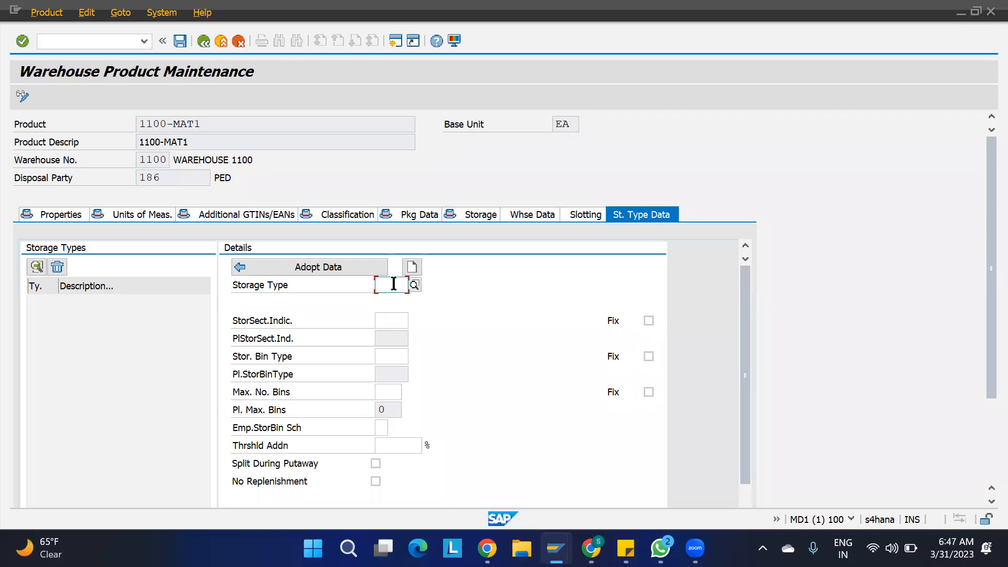
pyautogui.click(397, 317)
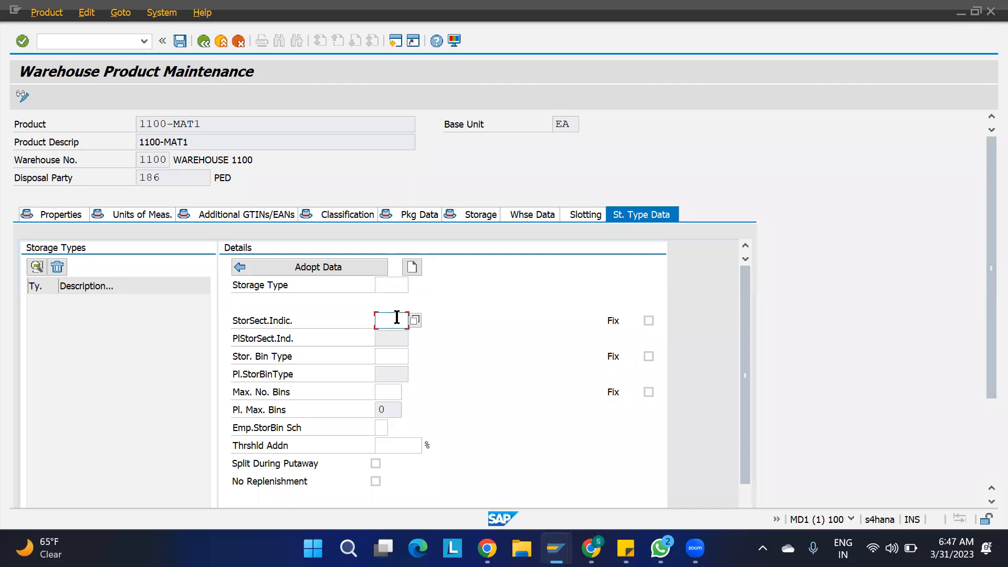
pyautogui.click(395, 285)
pyautogui.click(397, 319)
pyautogui.click(396, 285)
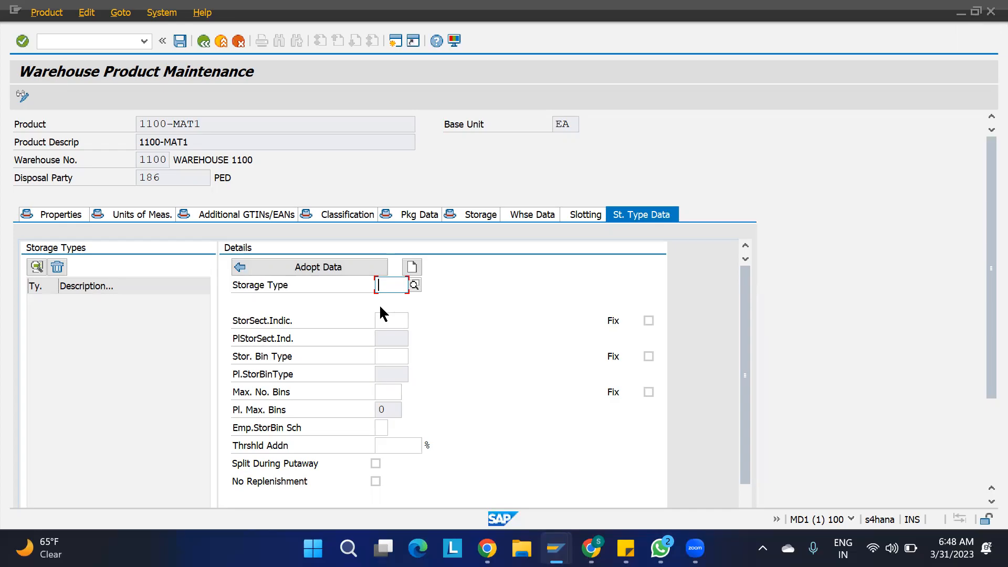
pyautogui.click(531, 218)
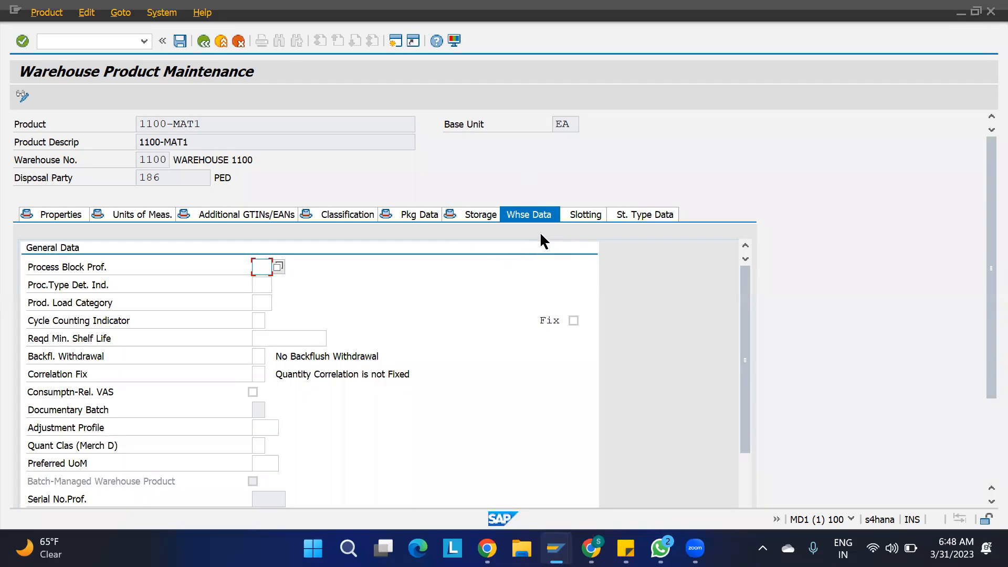
# - In the Display IMG, execute Storage Section Search > Create Storage Section Indicators
pyautogui.moveTo(556, 547)
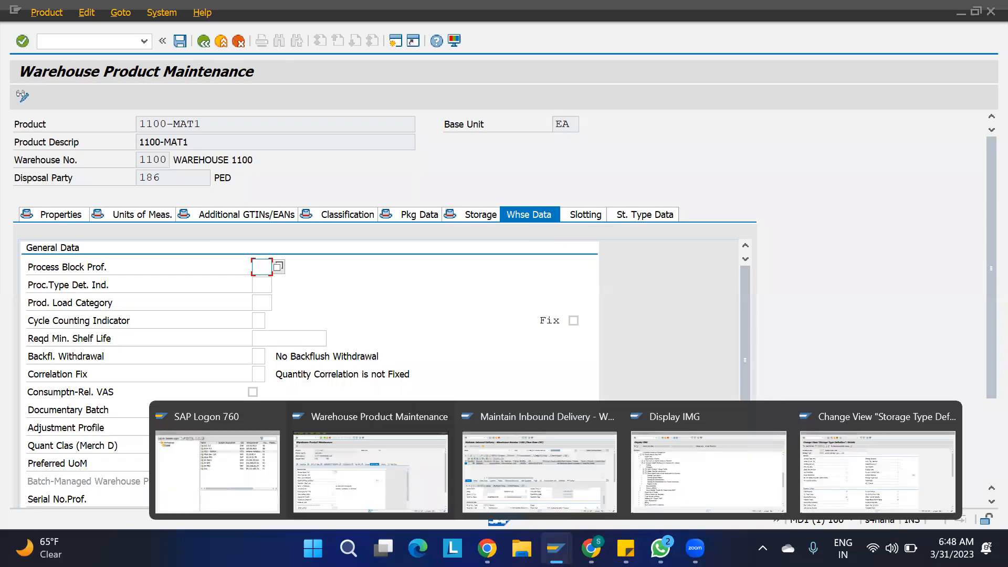
pyautogui.click(671, 465)
pyautogui.click(157, 304)
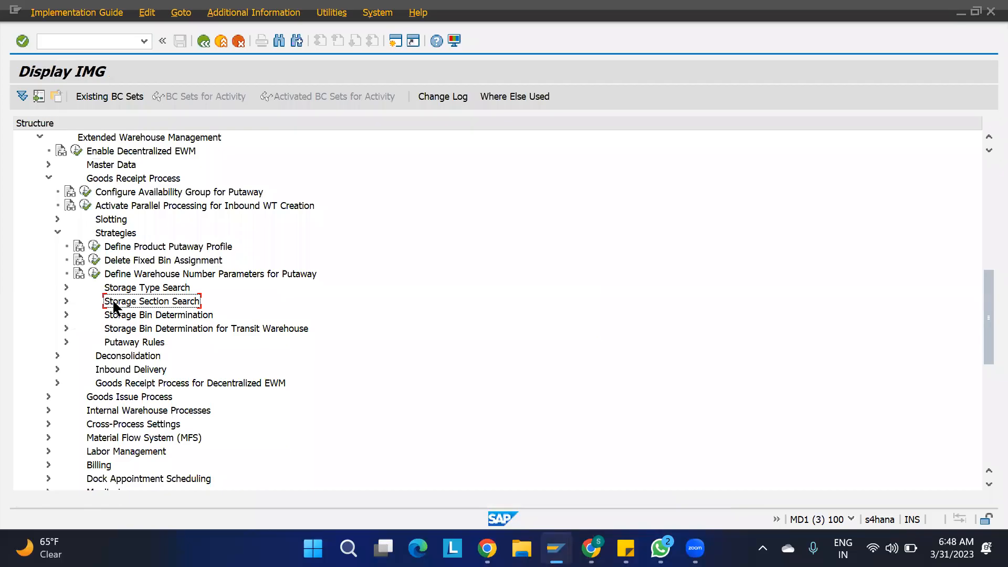
pyautogui.click(62, 302)
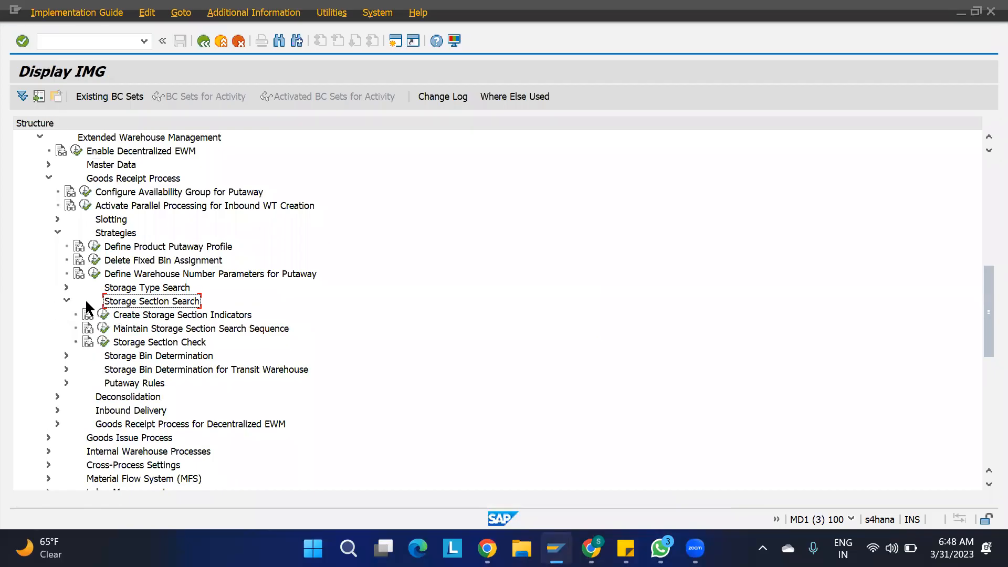
pyautogui.click(171, 316)
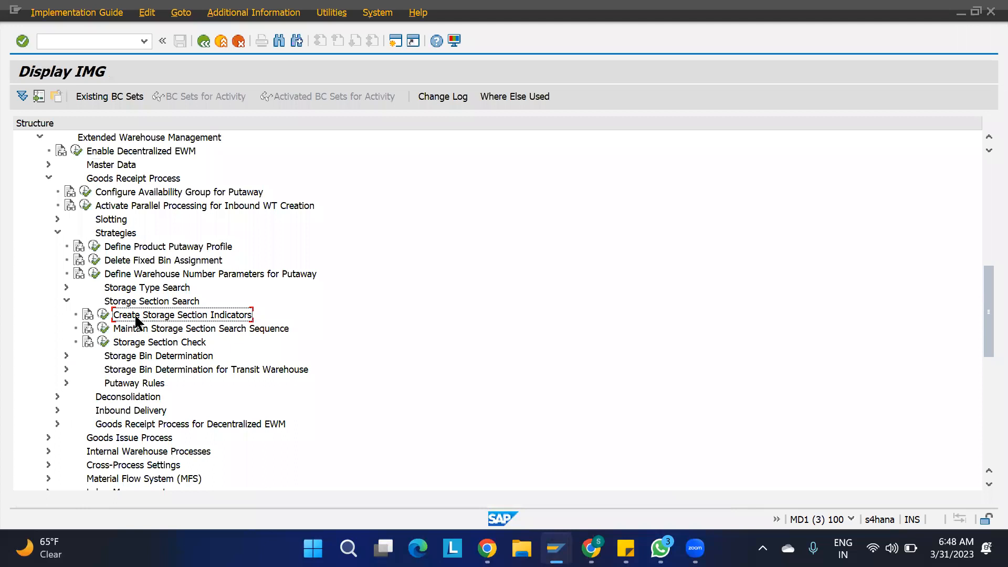
pyautogui.click(103, 314)
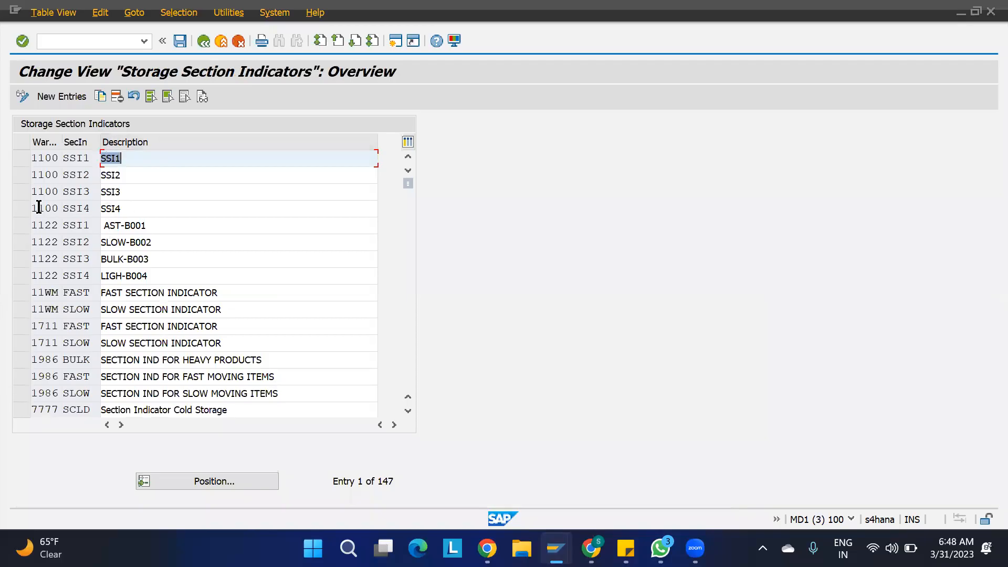
# - Delete warehouse 1100's SSI1–SSI4 indicators and save them under a customizing request
pyautogui.click(23, 208)
pyautogui.click(22, 191)
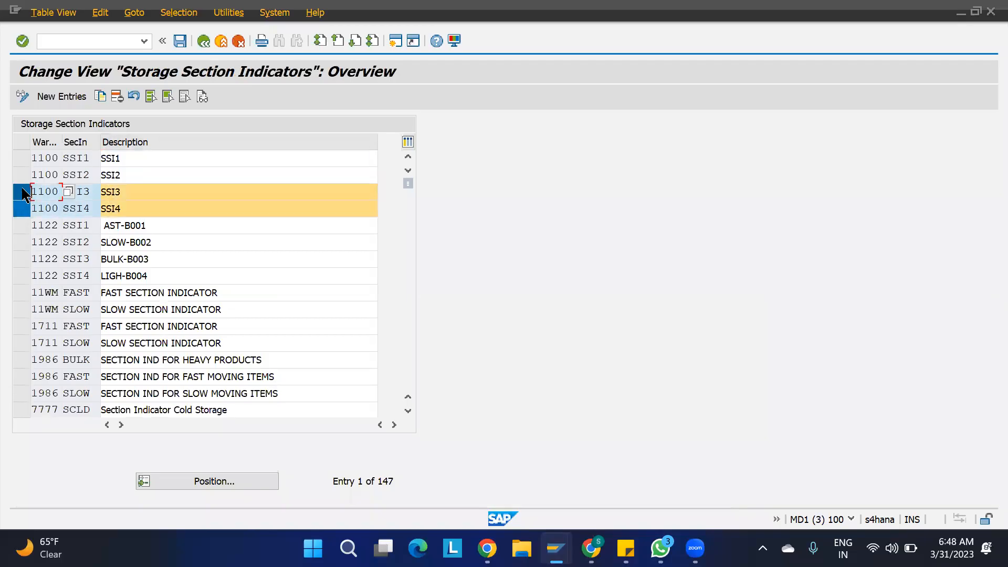
pyautogui.click(22, 173)
pyautogui.click(22, 158)
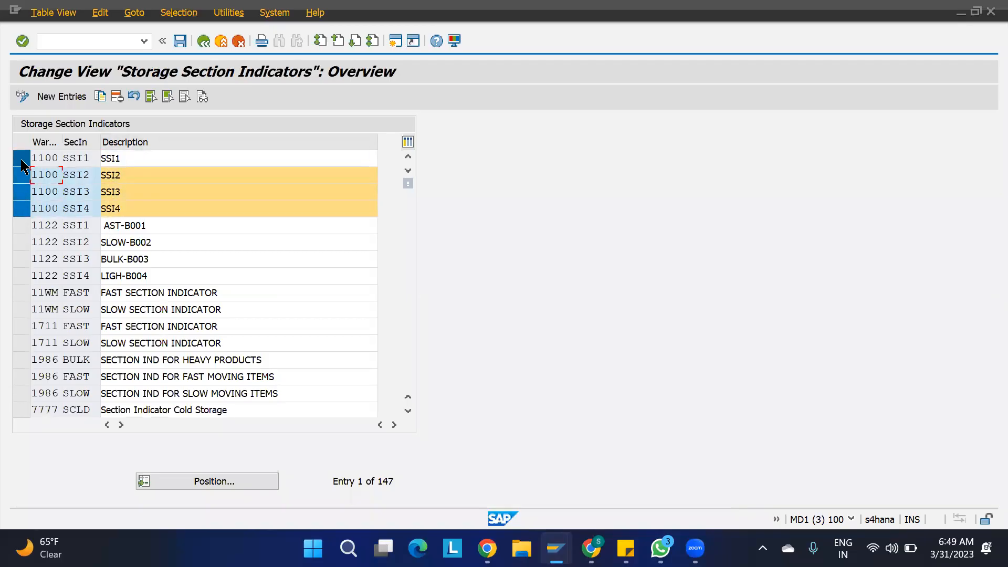
pyautogui.click(116, 96)
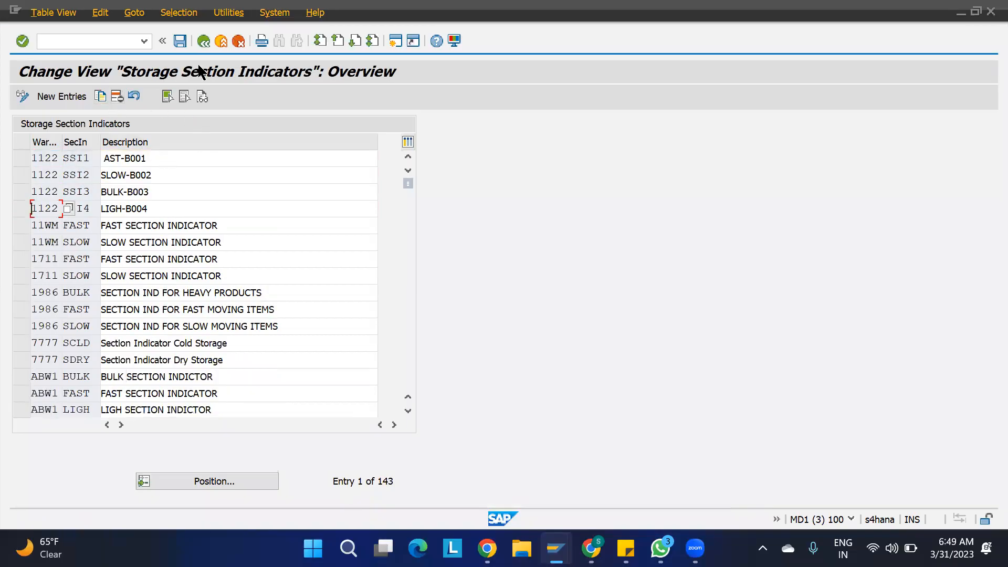
pyautogui.click(181, 42)
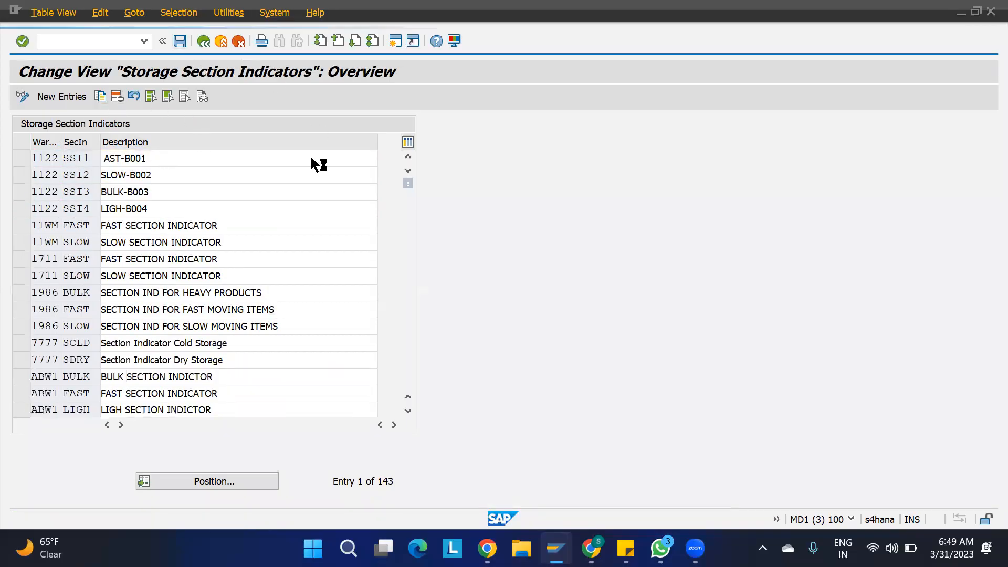
pyautogui.click(329, 267)
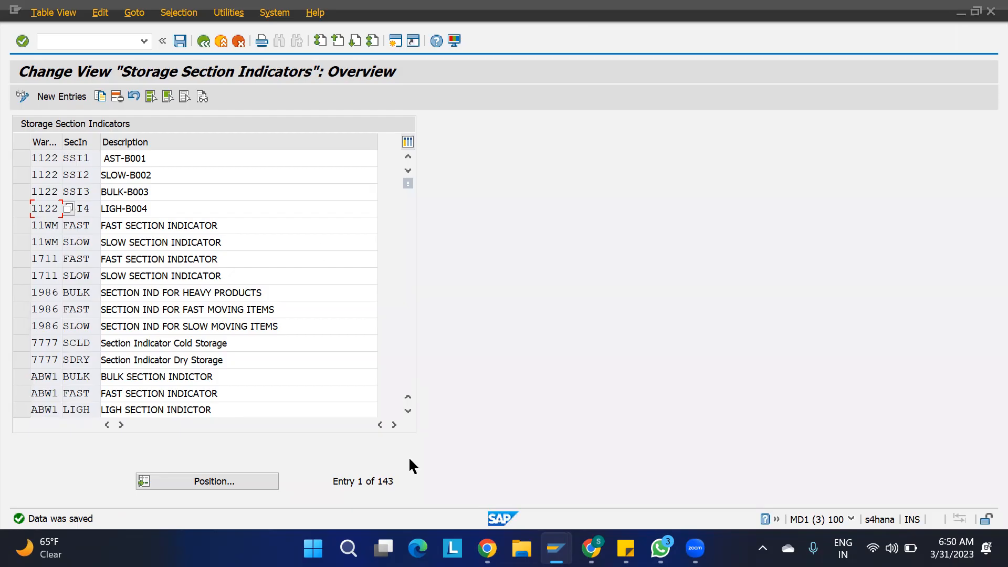
pyautogui.moveTo(557, 548)
pyautogui.click(590, 548)
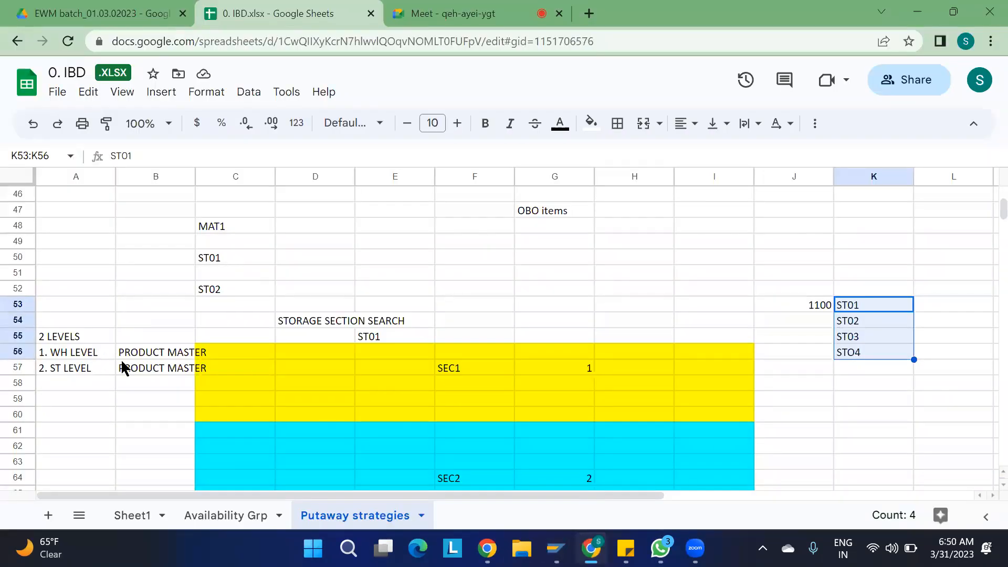
pyautogui.click(73, 432)
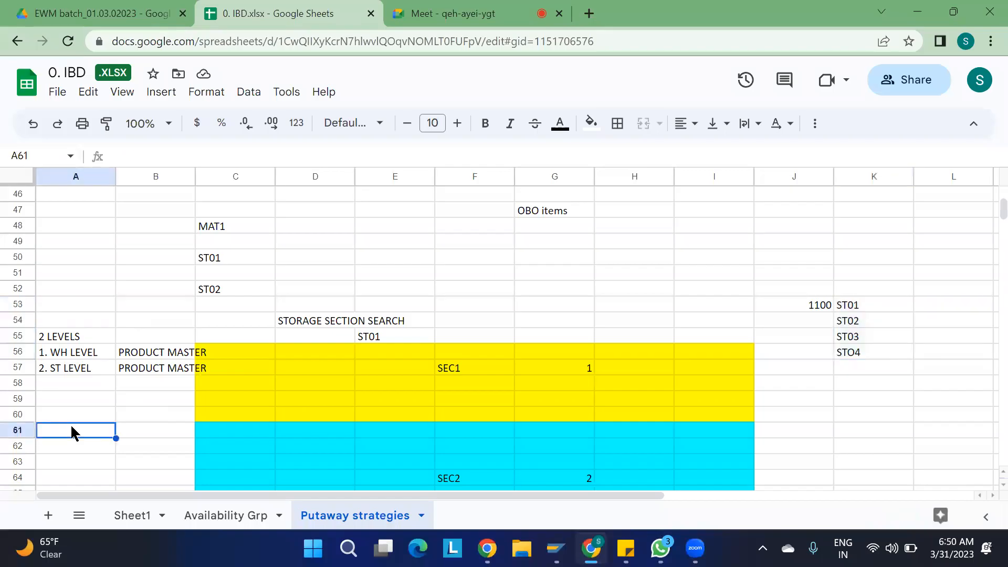
pyautogui.write('MAT1')
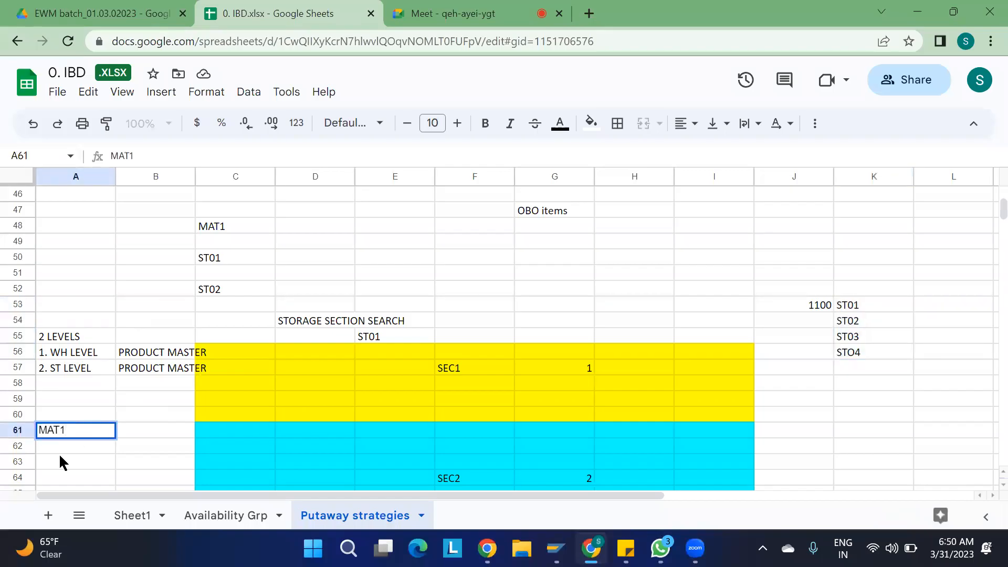
pyautogui.click(130, 433)
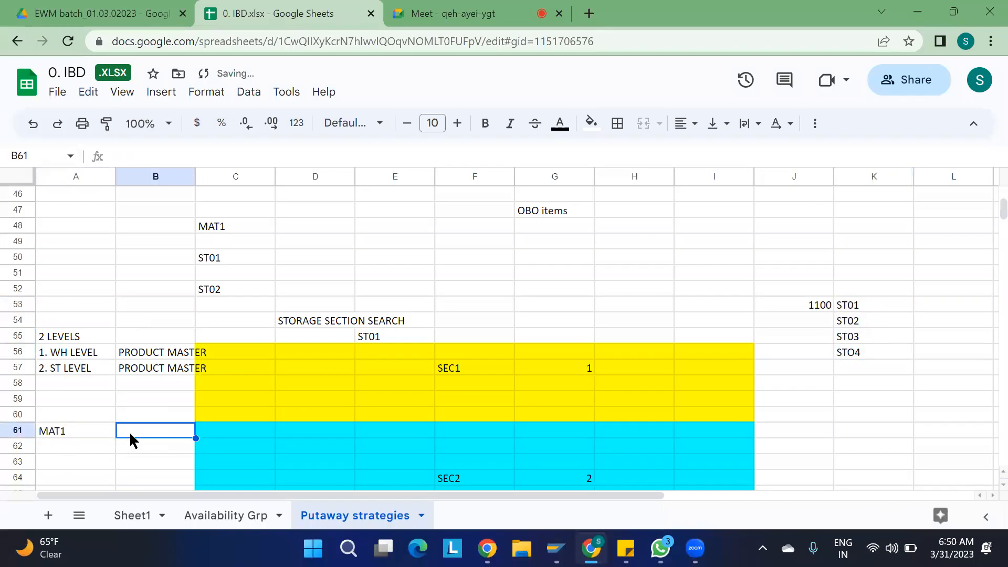
pyautogui.write('PU')
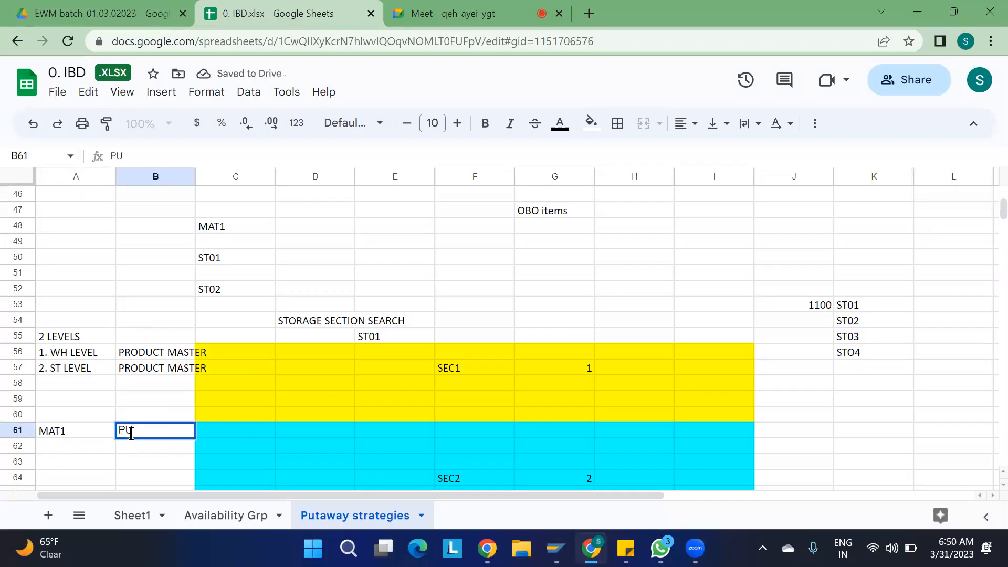
pyautogui.write('T1')
pyautogui.press('Return')
pyautogui.write('1010')
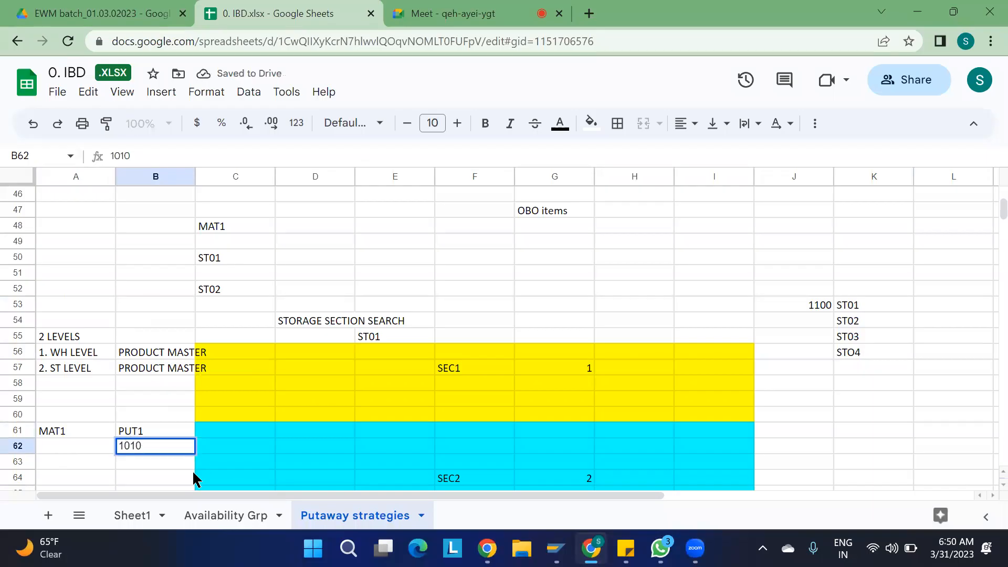
pyautogui.press('Return')
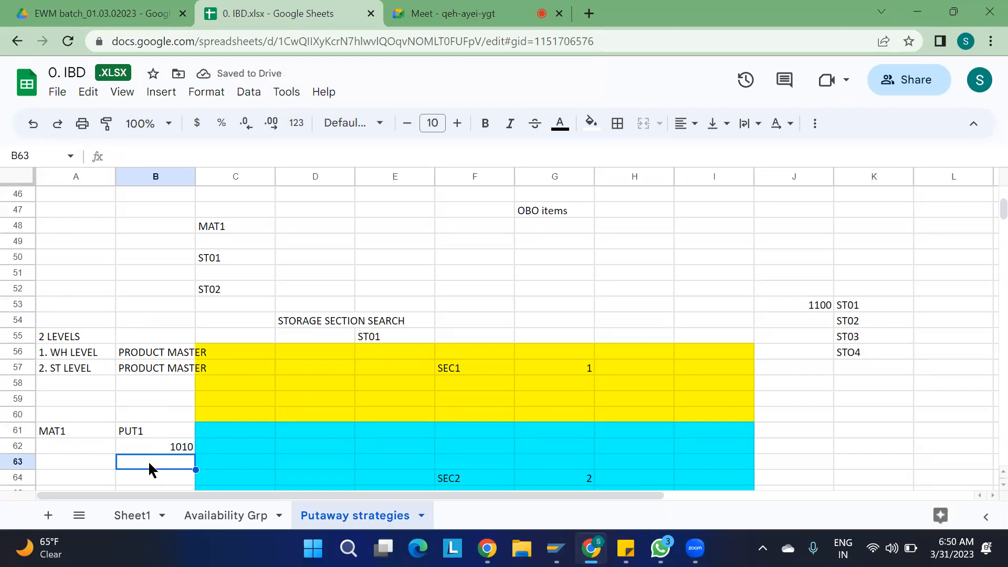
pyautogui.press('Return')
pyautogui.press('Return')
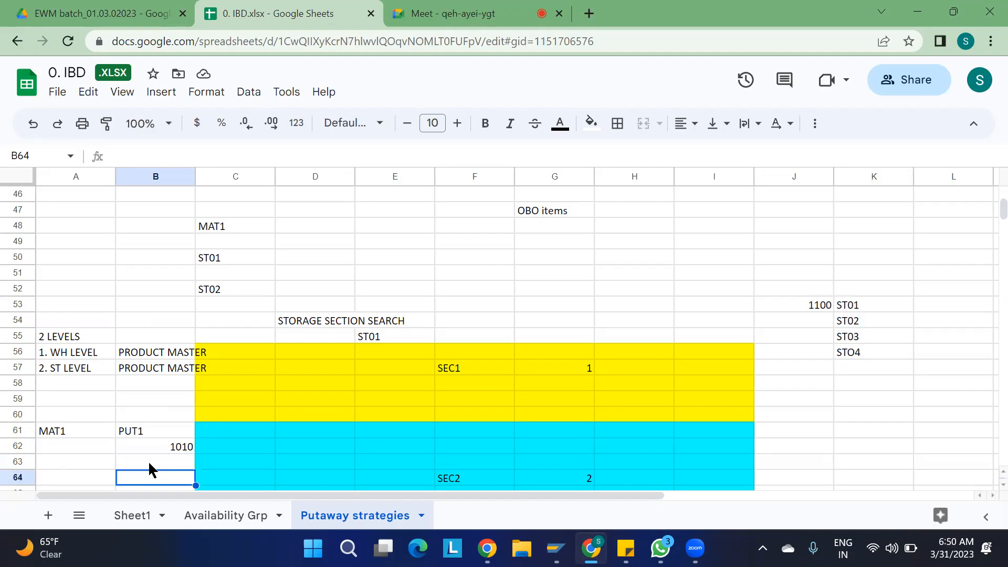
pyautogui.write('SEQ1')
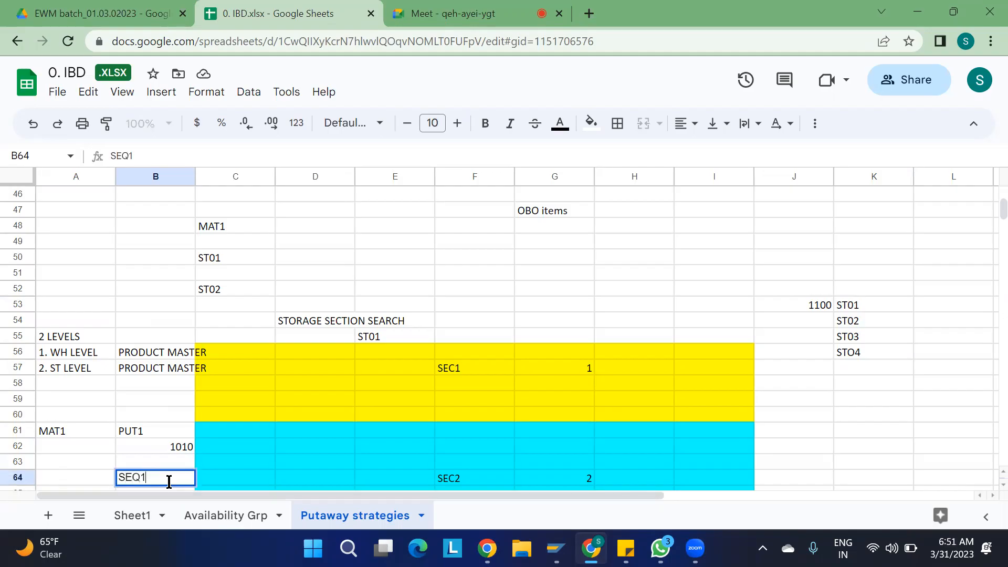
pyautogui.press('Return')
pyautogui.write('ST')
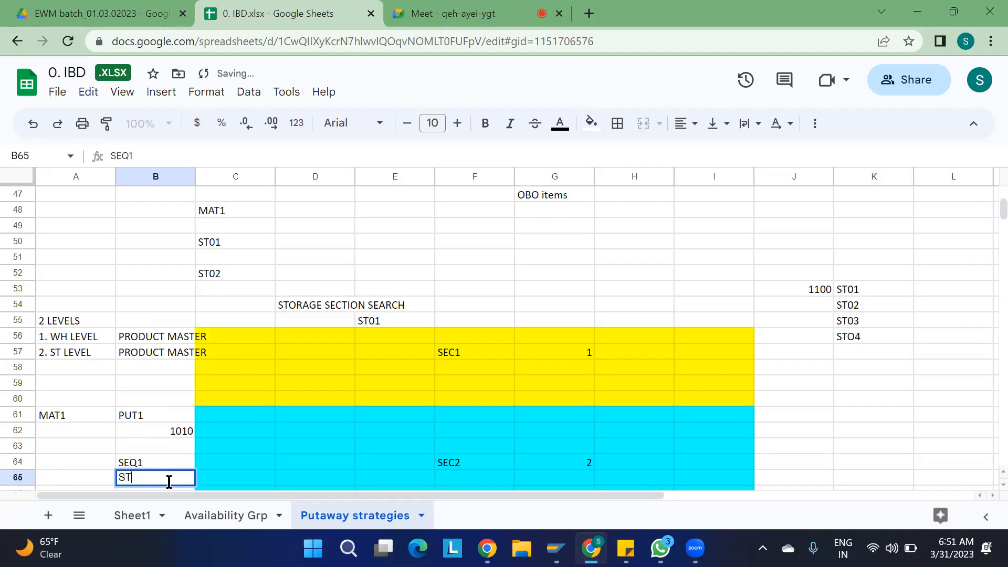
pyautogui.write('01 &ST02')
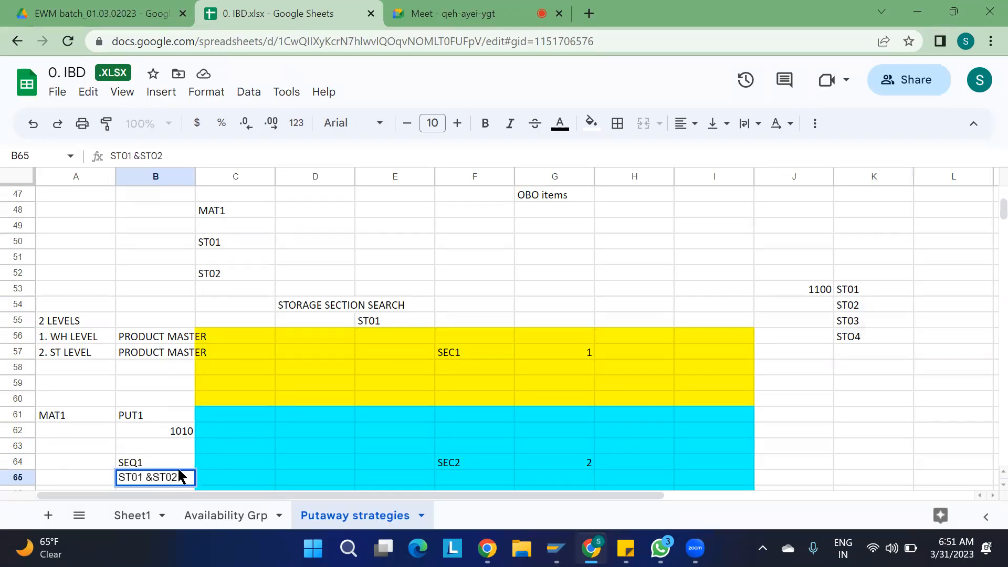
pyautogui.click(153, 477)
pyautogui.click(280, 432)
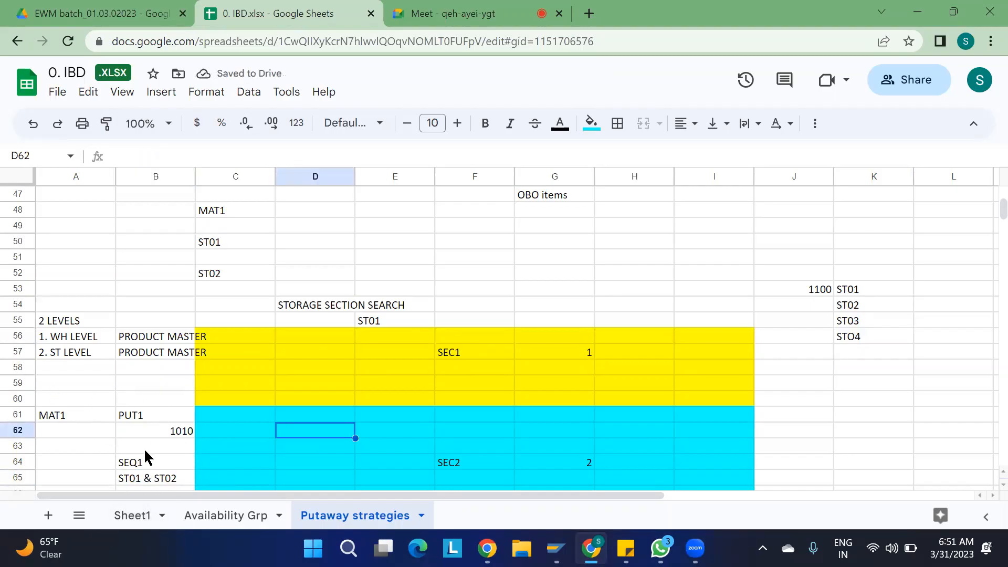
pyautogui.scroll(-4, 146, 453)
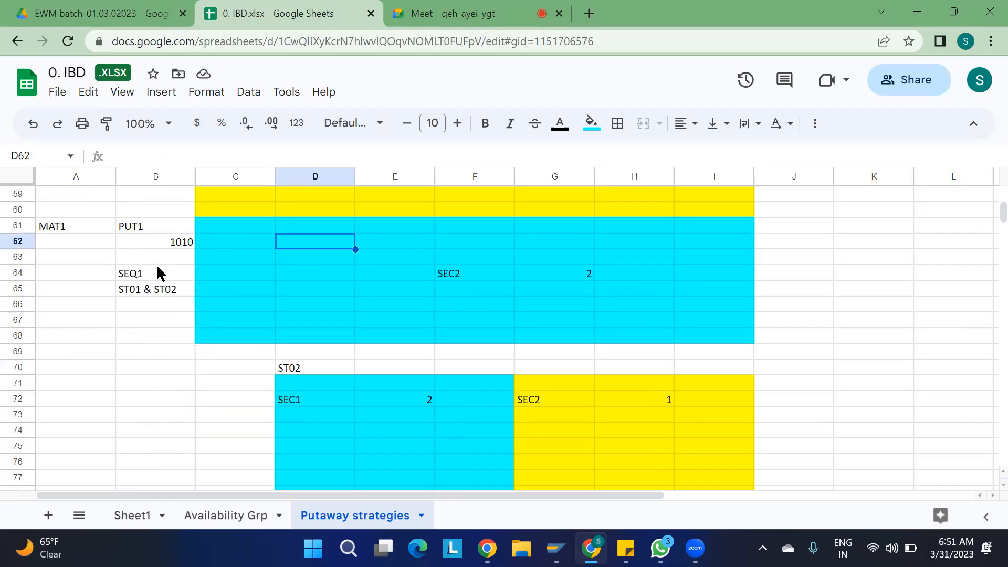
pyautogui.scroll(1, 158, 270)
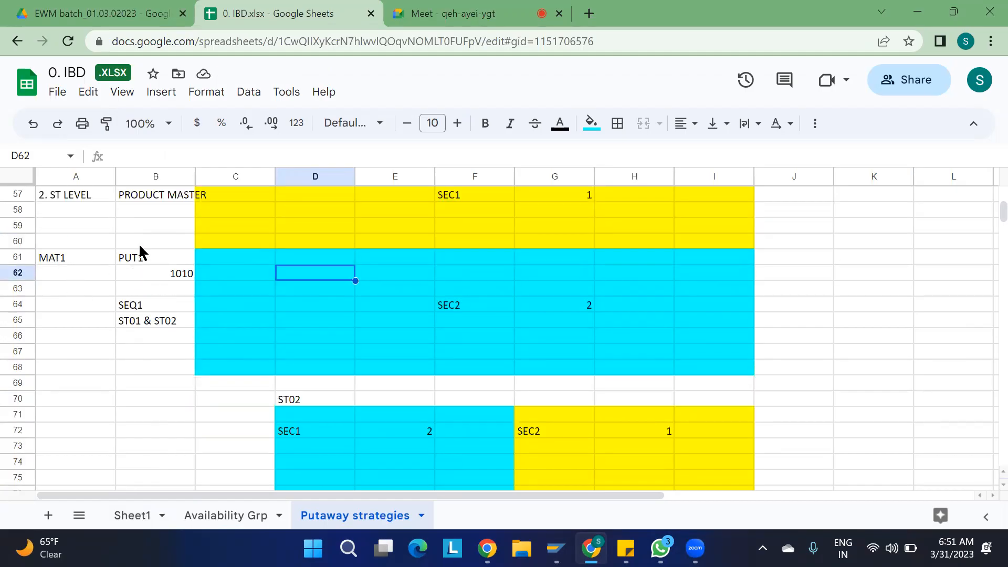
pyautogui.click(134, 312)
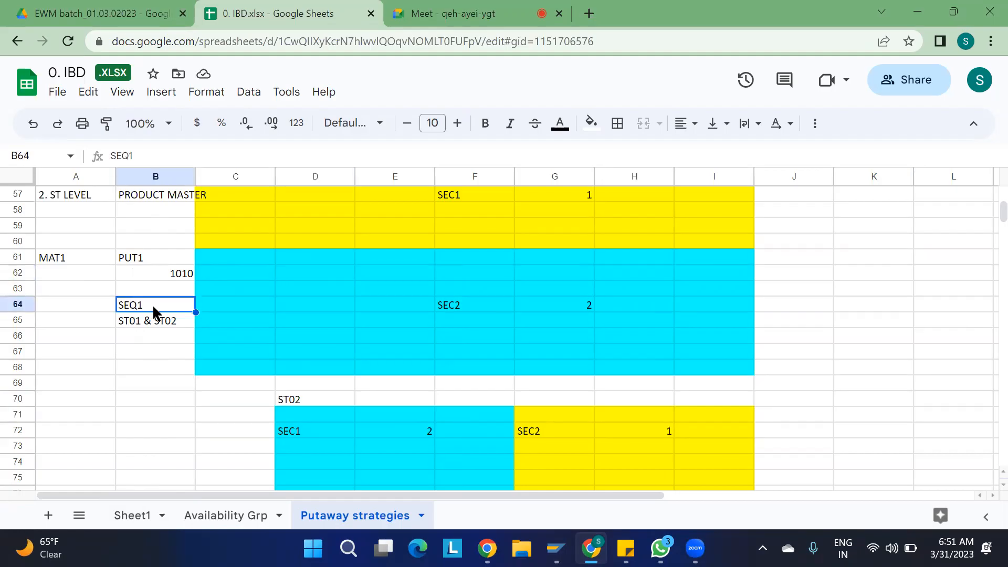
pyautogui.click(135, 331)
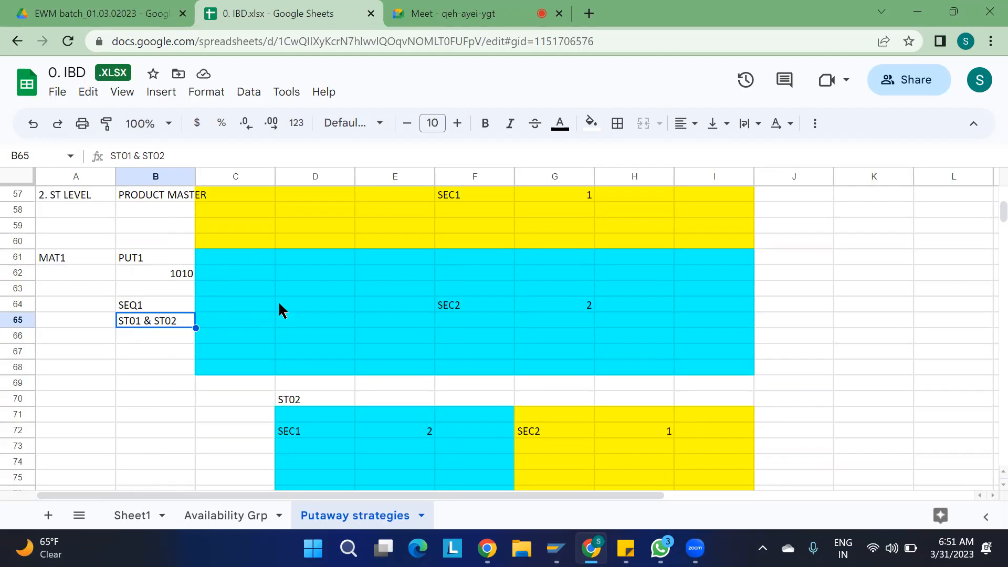
pyautogui.scroll(3, 278, 304)
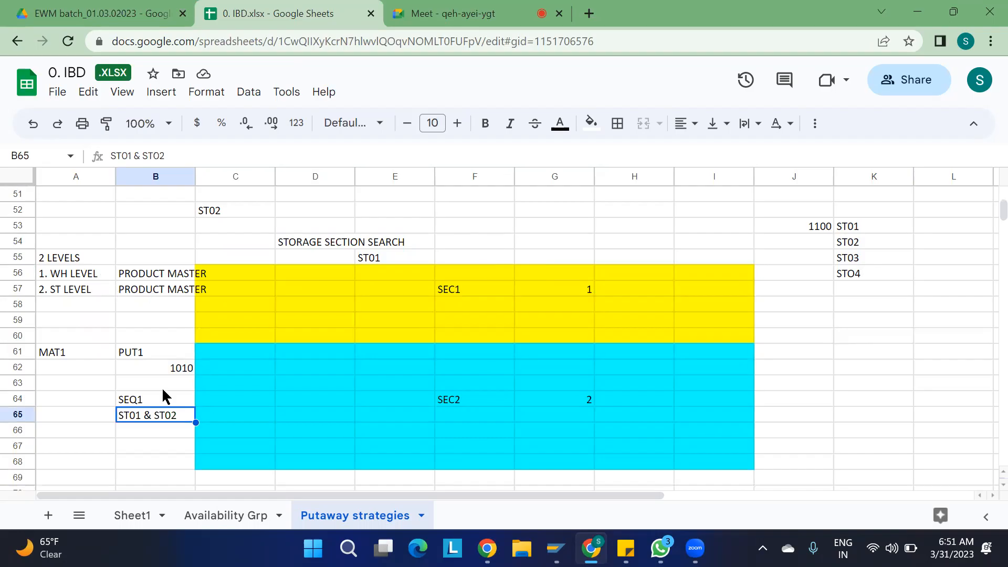
pyautogui.click(76, 278)
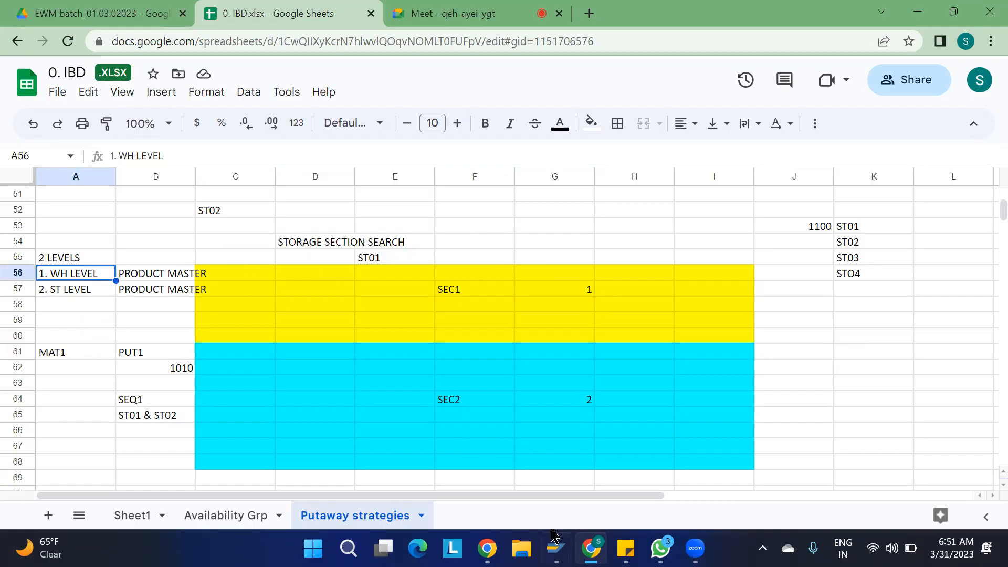
pyautogui.moveTo(552, 535)
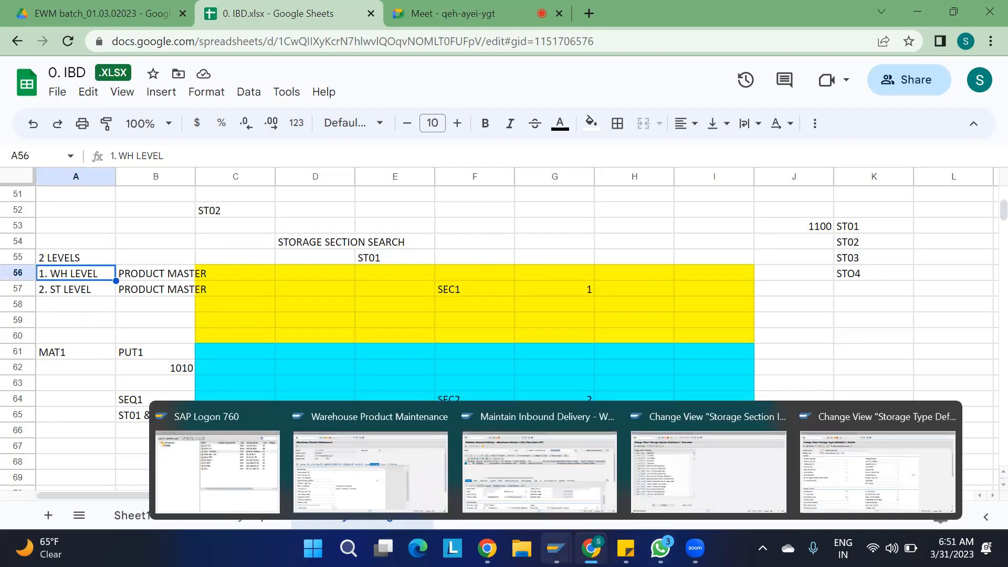
# - Back in the IMG, execute Goods Receipt Process > Strategies > Storage Section Search > Create Storage Section Indicators
pyautogui.click(679, 464)
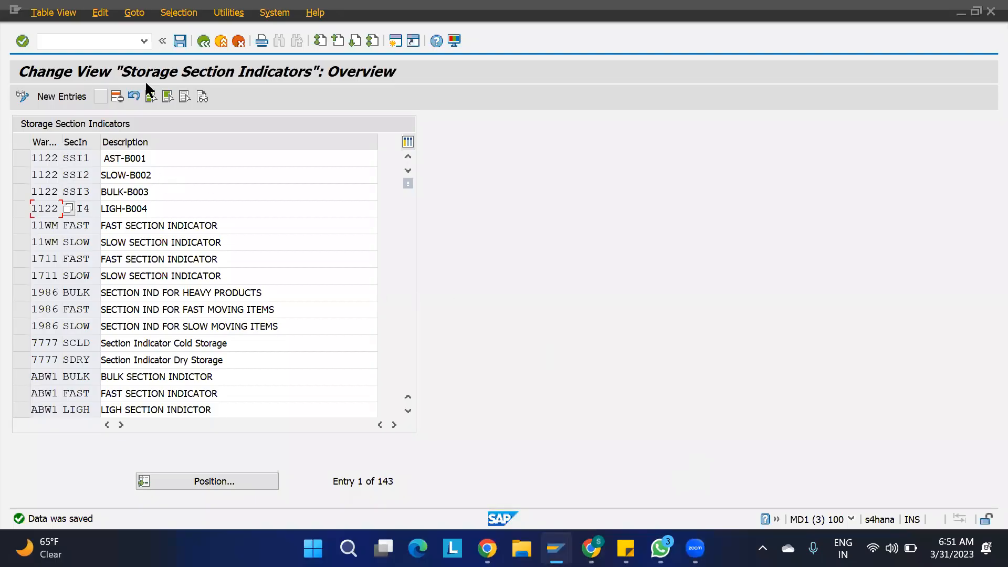
pyautogui.click(204, 40)
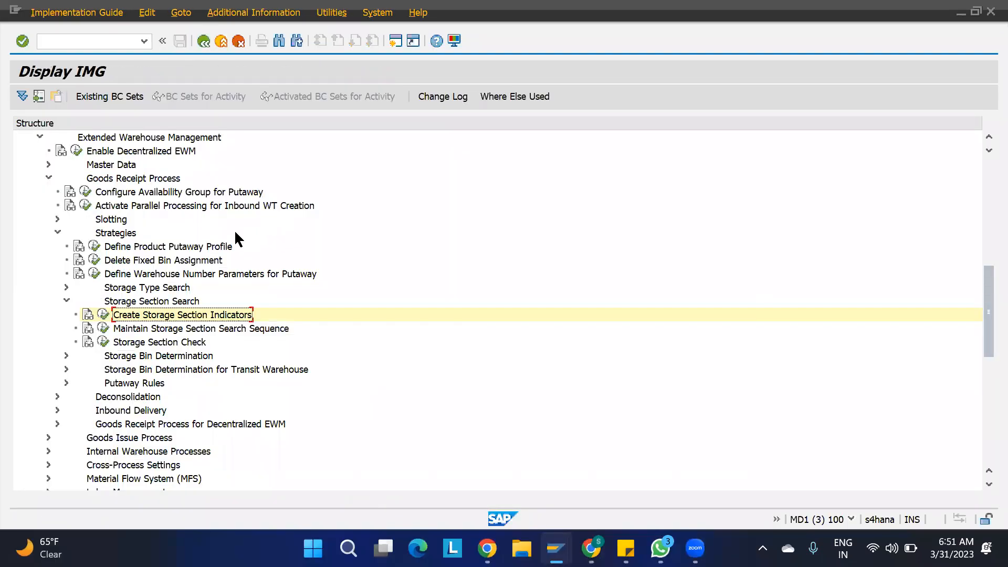
pyautogui.scroll(7, 231, 238)
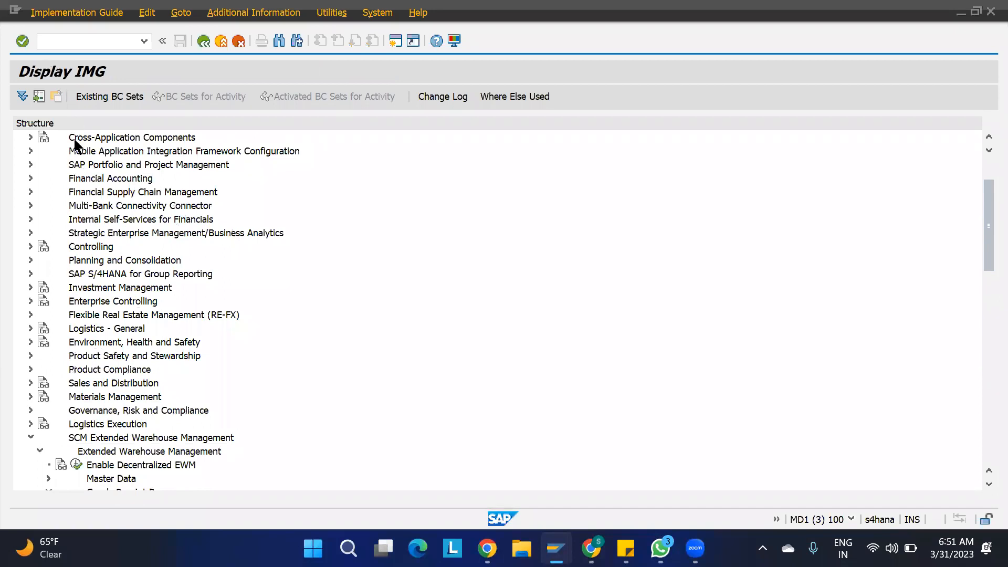
pyautogui.scroll(-4, 120, 260)
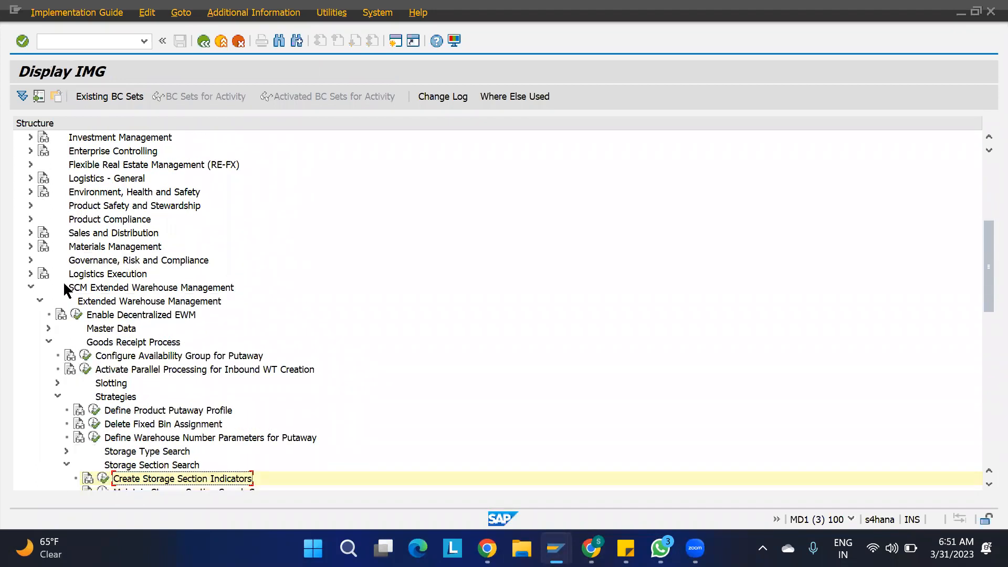
pyautogui.click(79, 293)
pyautogui.click(88, 304)
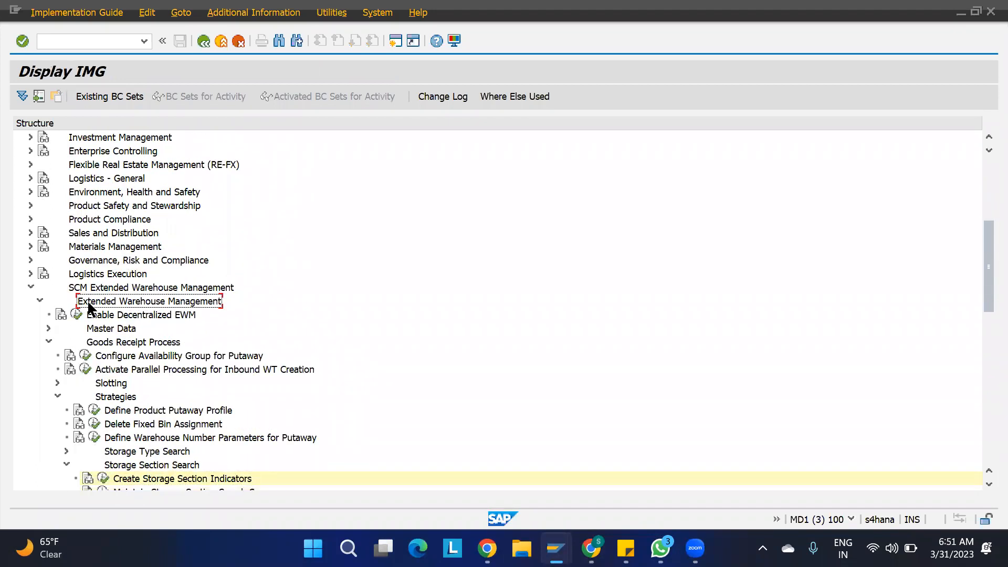
pyautogui.click(102, 344)
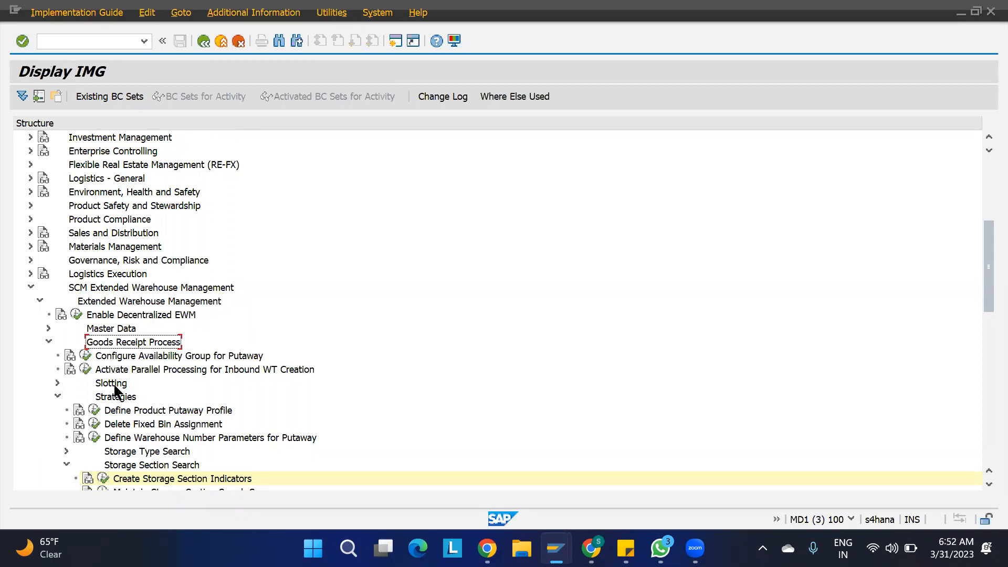
pyautogui.click(113, 400)
pyautogui.scroll(-4, 112, 405)
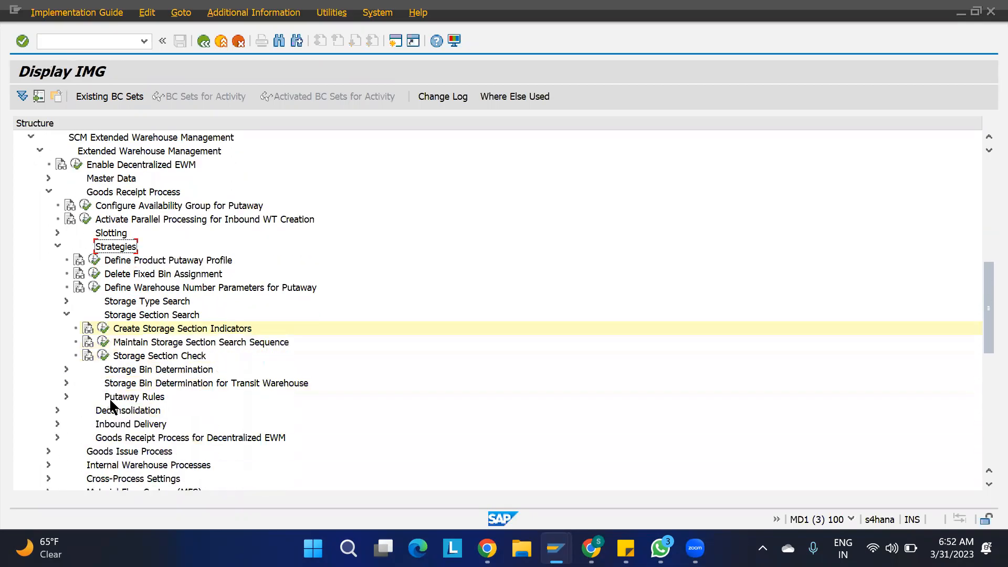
pyautogui.click(146, 318)
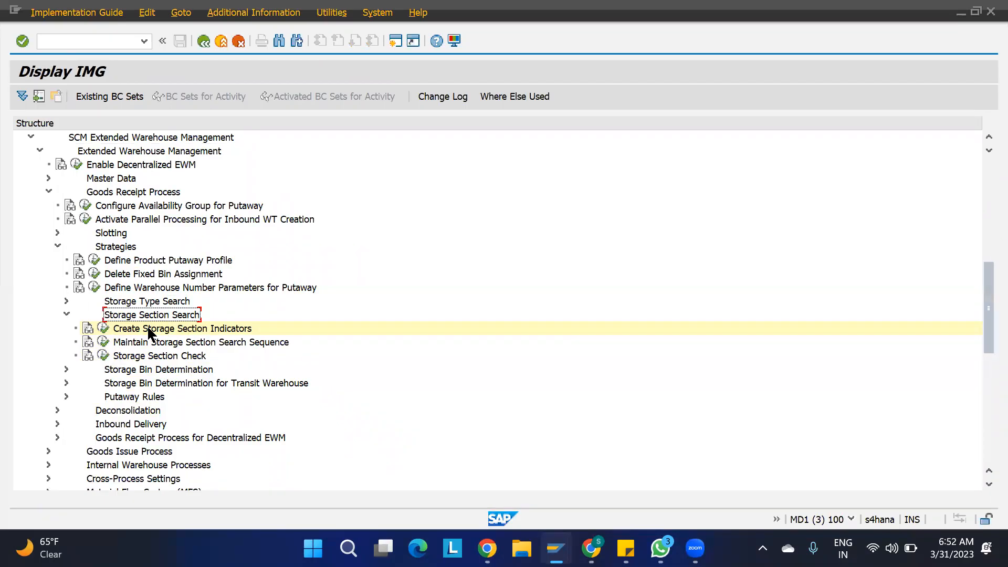
pyautogui.click(102, 328)
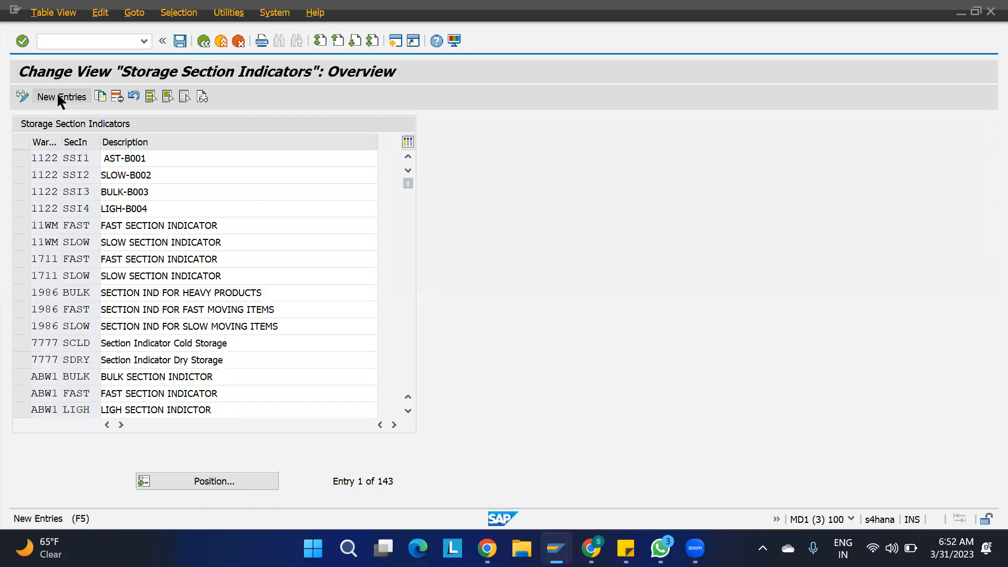
# - Add a new section indicator entry for warehouse 1100: SSI1, described 'SEC INDICATOR 1'
pyautogui.click(57, 95)
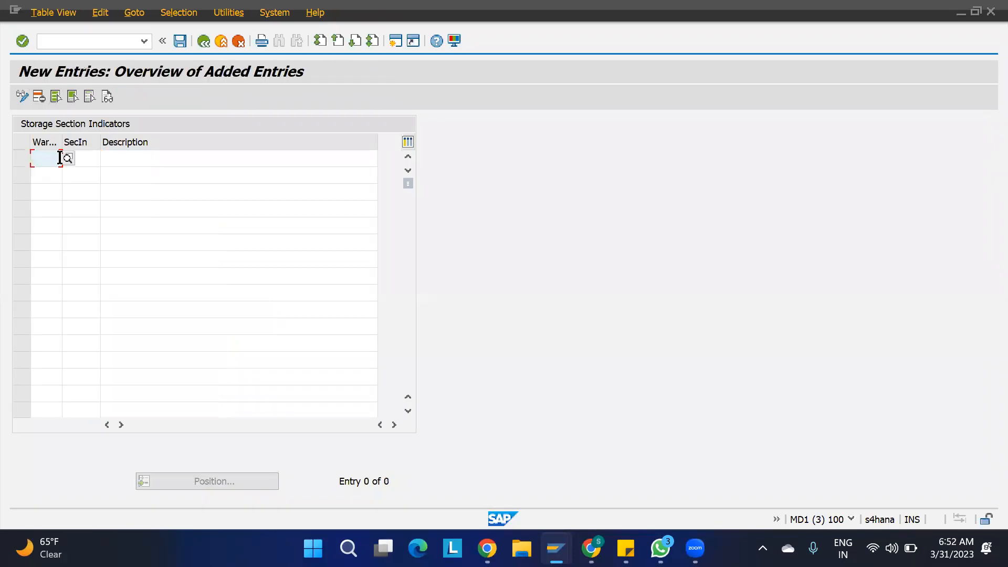
pyautogui.write('1100')
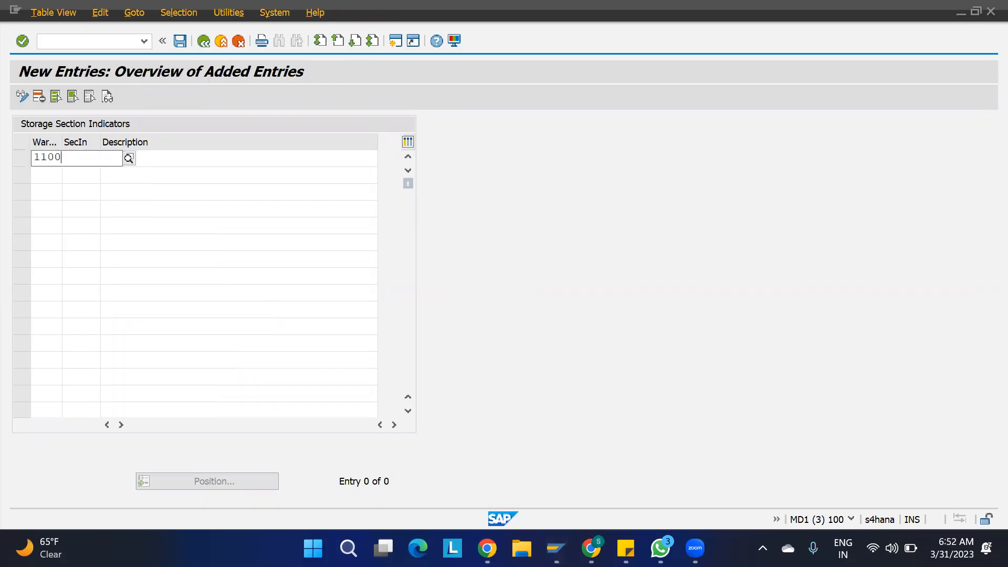
pyautogui.press('Tab')
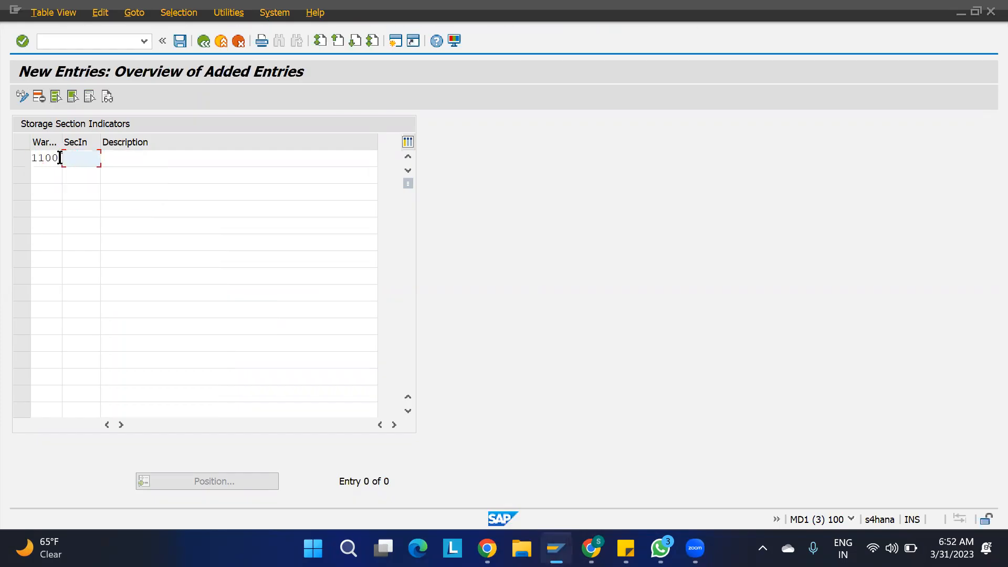
pyautogui.write('SSI1')
pyautogui.click(124, 163)
pyautogui.write('SEC')
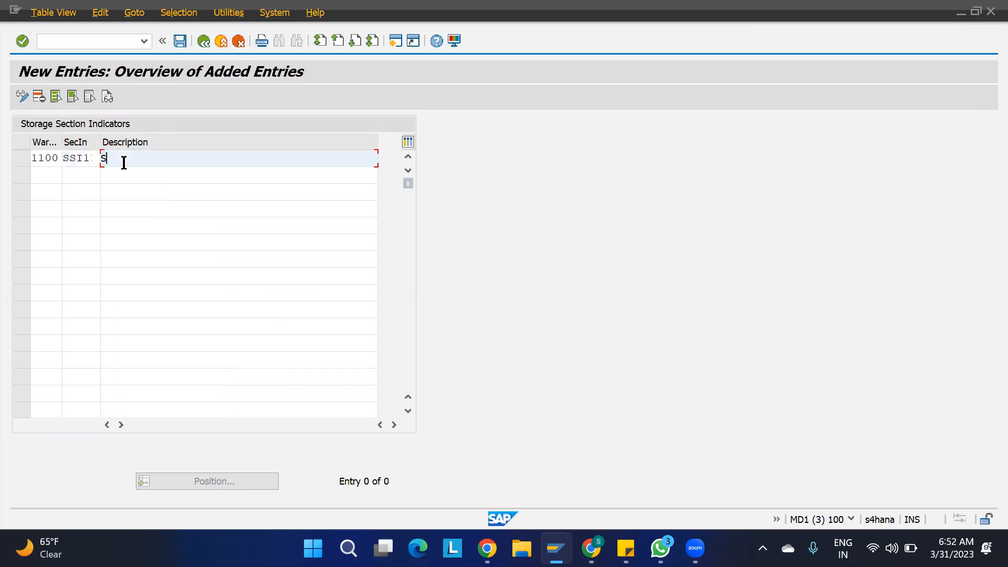
pyautogui.write('NDICATOR 1')
# - Add a second entry for warehouse 1100: SSI2, described 'SEC INDICATOR 2'
pyautogui.press('Tab')
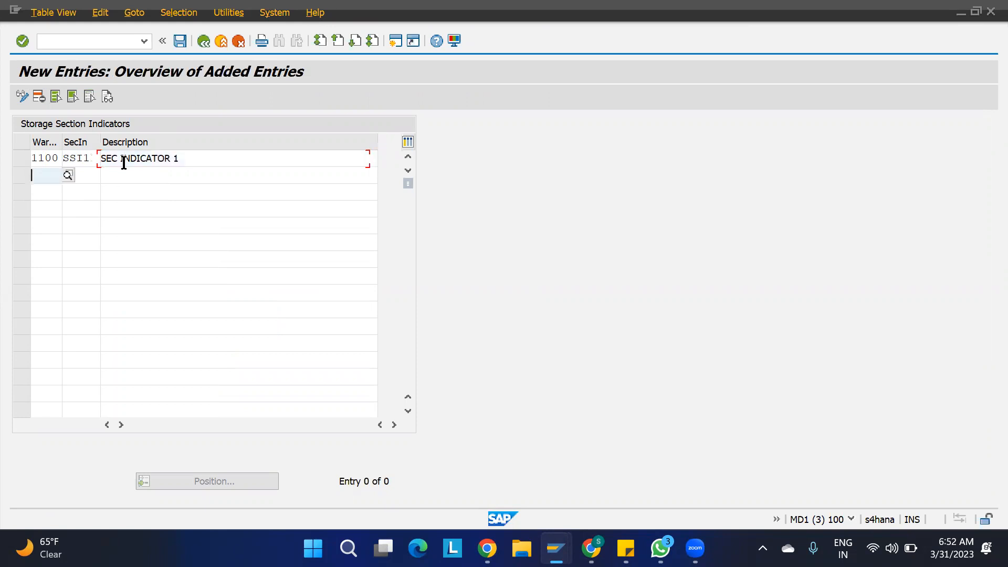
pyautogui.write('1100')
pyautogui.press('Return')
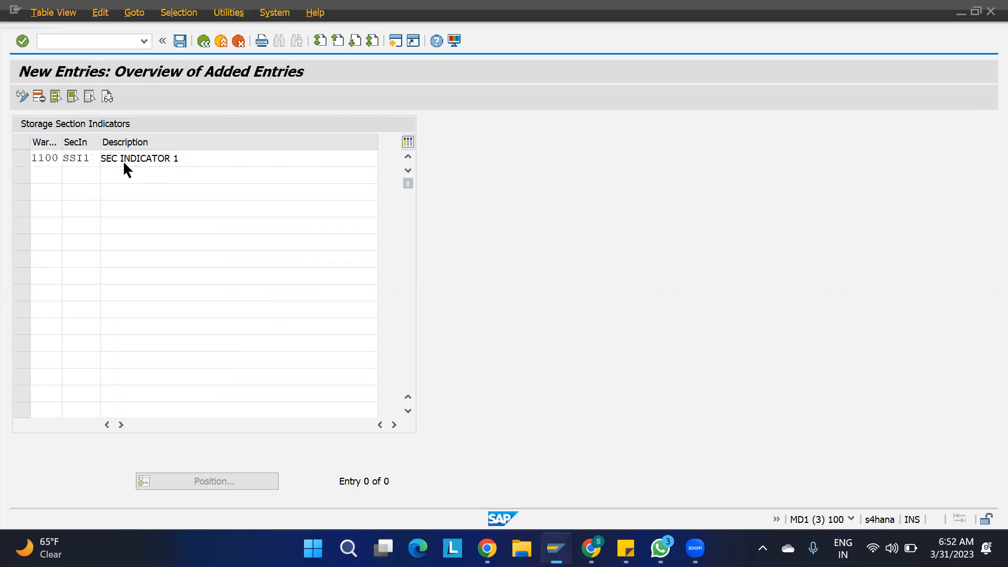
pyautogui.write('SSI2')
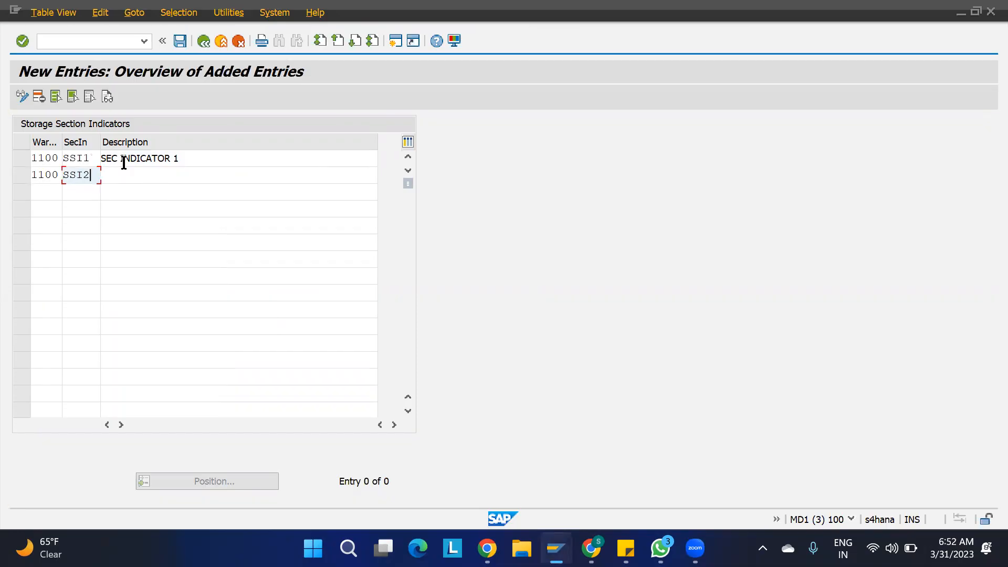
pyautogui.press('Tab')
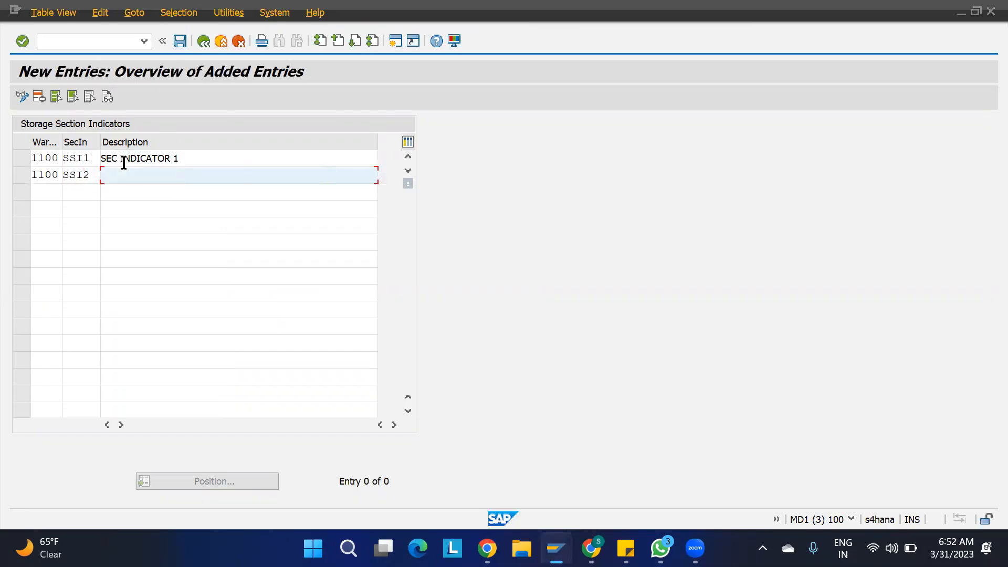
pyautogui.write('SEC')
pyautogui.press('Down')
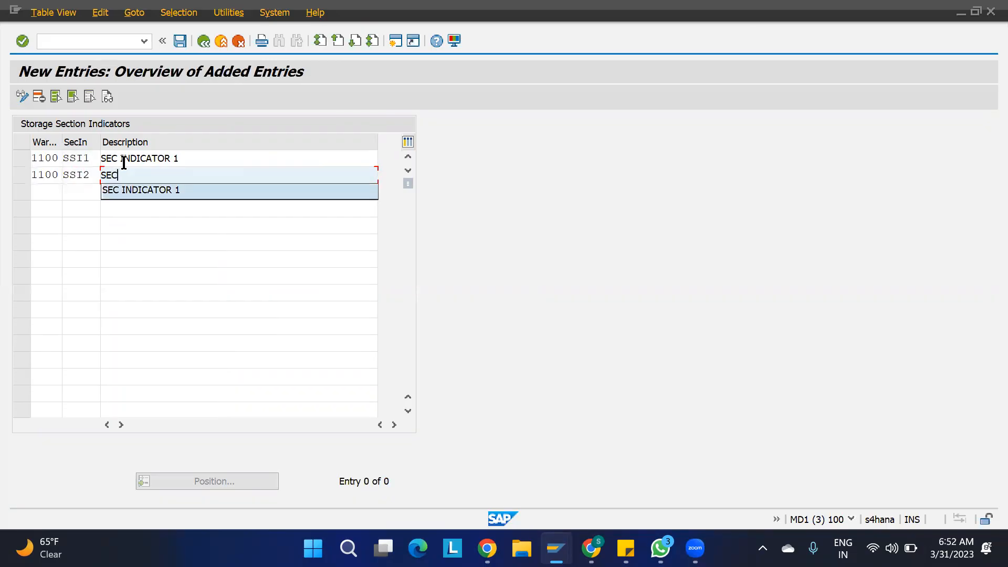
pyautogui.press('Return')
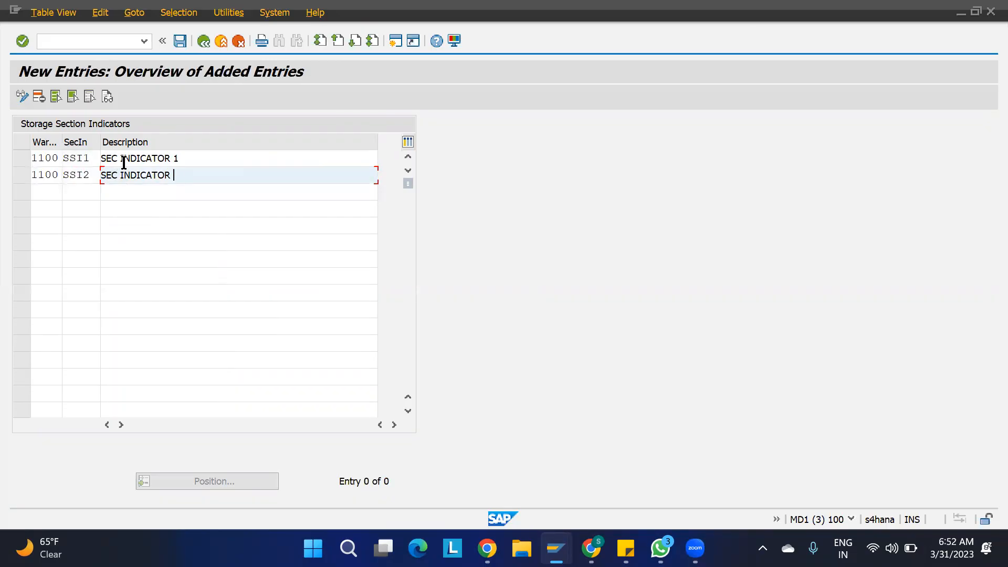
pyautogui.write('2')
# - Save both indicators under the customizing request and return to the IMG tree
pyautogui.press('Return')
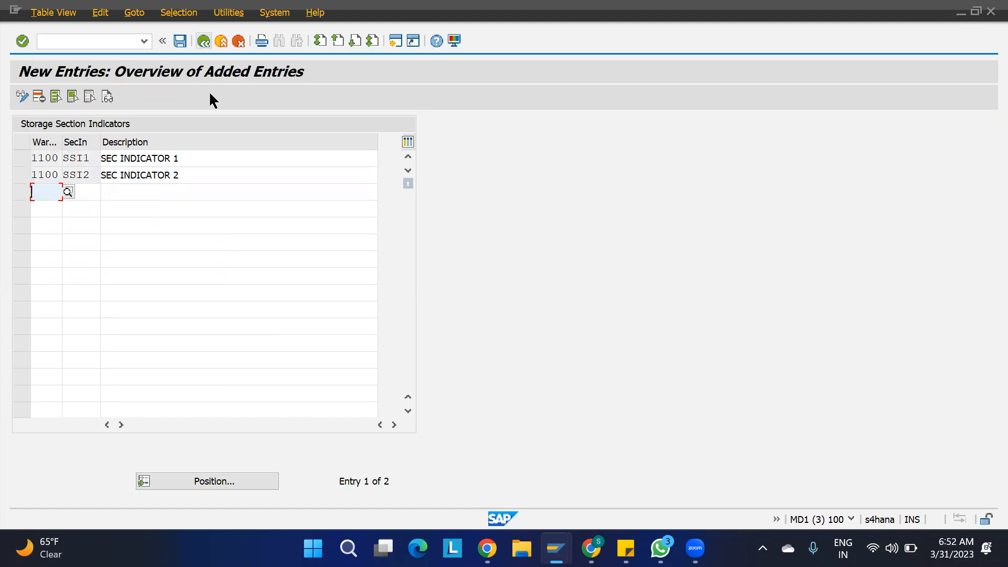
pyautogui.hotkey('ctrl', 's')
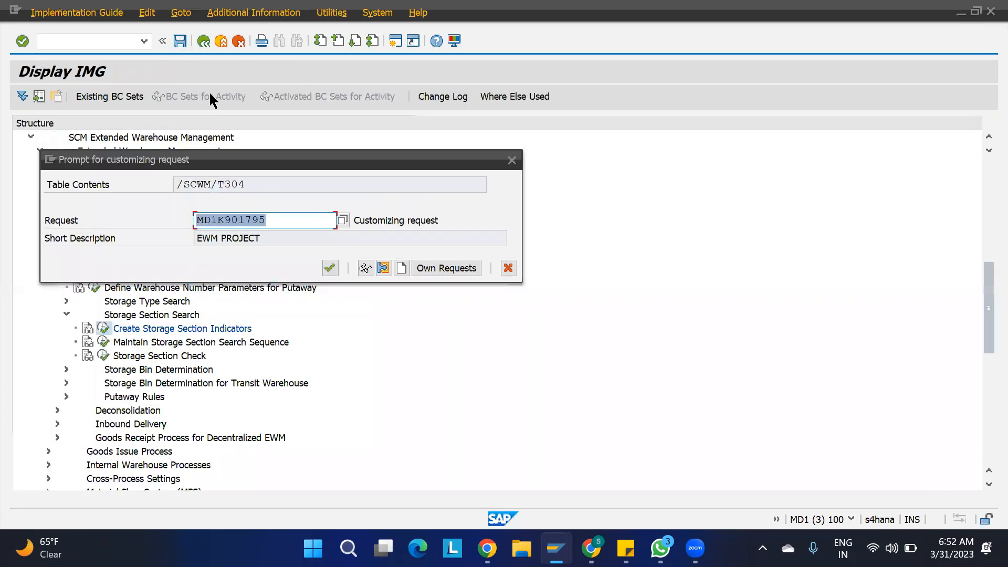
pyautogui.click(329, 268)
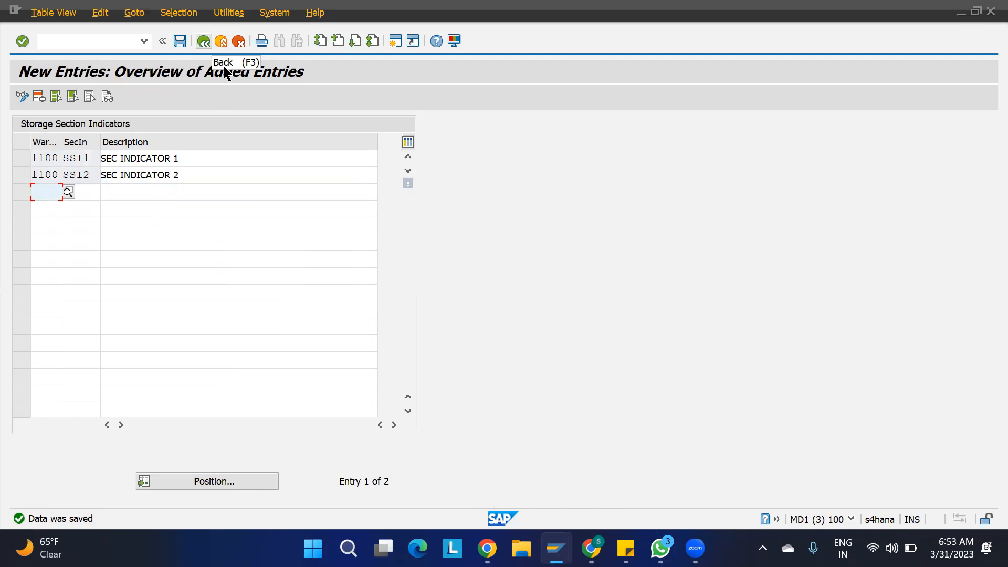
pyautogui.press('F3')
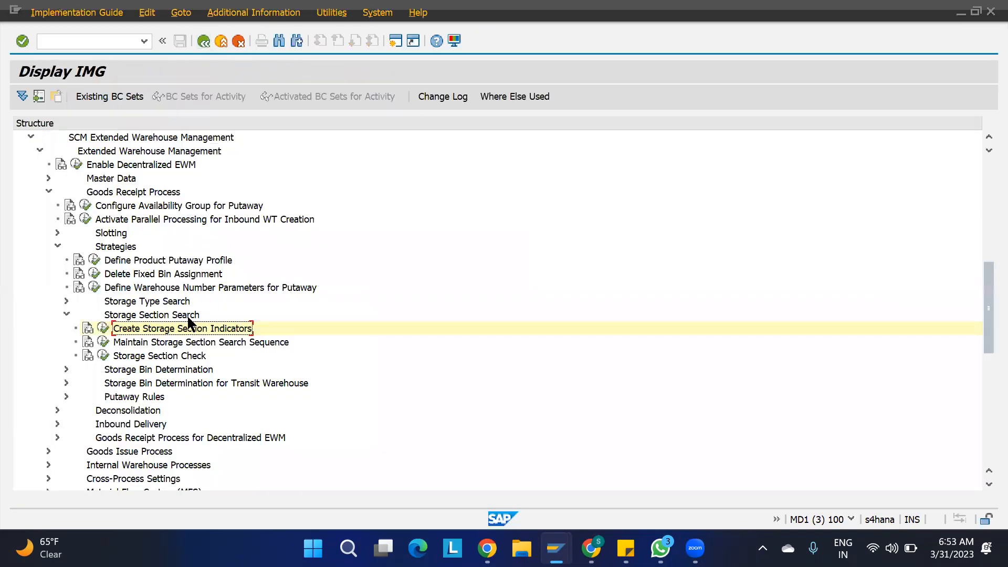
# - In Maintain Storage Section Search Sequence, select the six 1100 SS01/SS02 rows for SSI1–SSI3
pyautogui.click(157, 344)
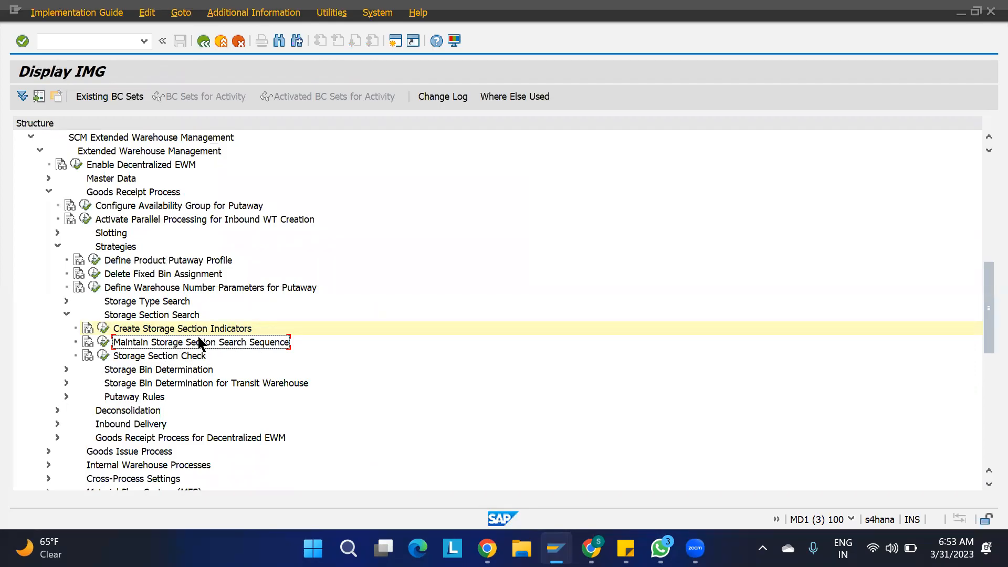
pyautogui.click(103, 342)
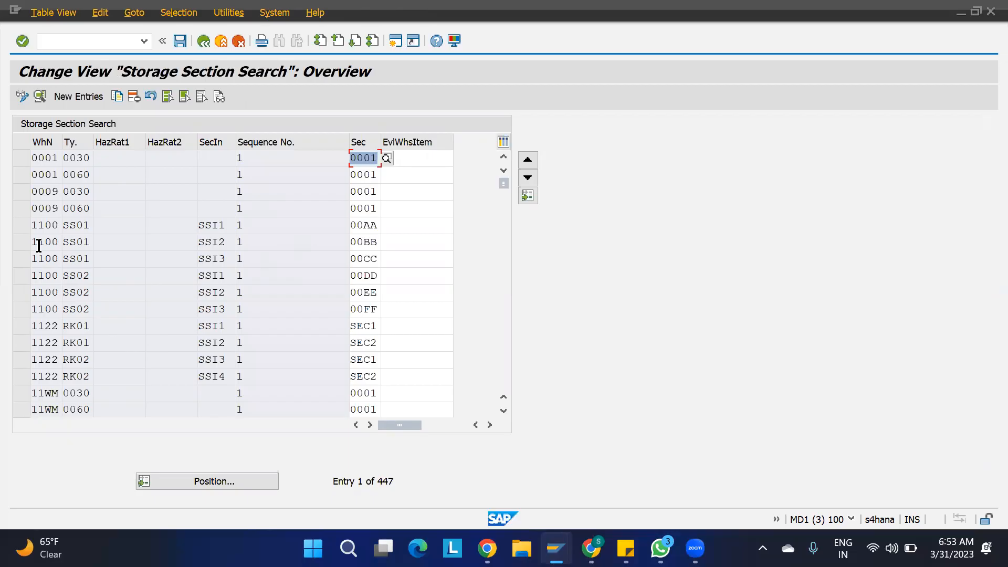
pyautogui.click(21, 230)
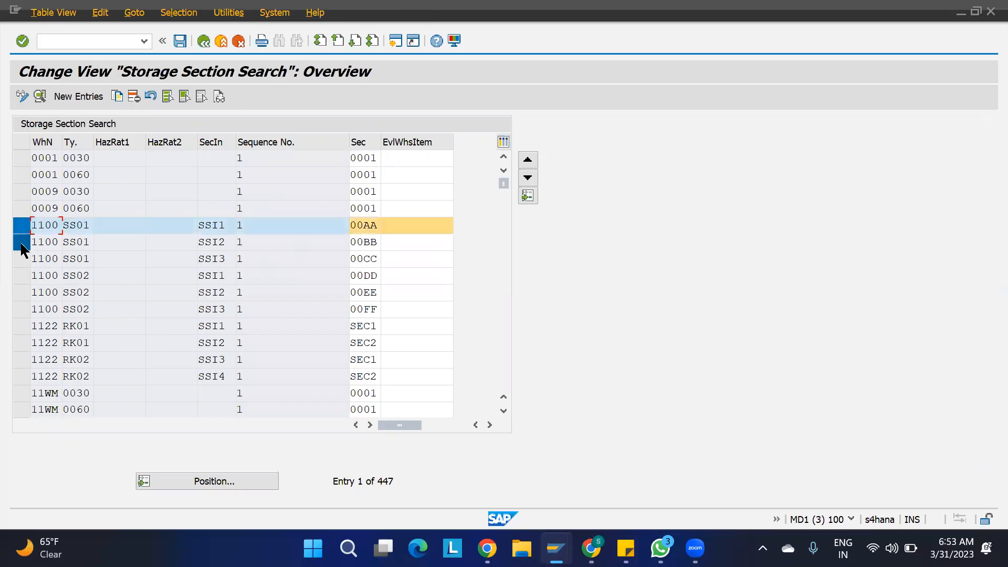
pyautogui.click(20, 241)
pyautogui.click(21, 258)
pyautogui.click(18, 276)
pyautogui.click(17, 294)
pyautogui.click(20, 310)
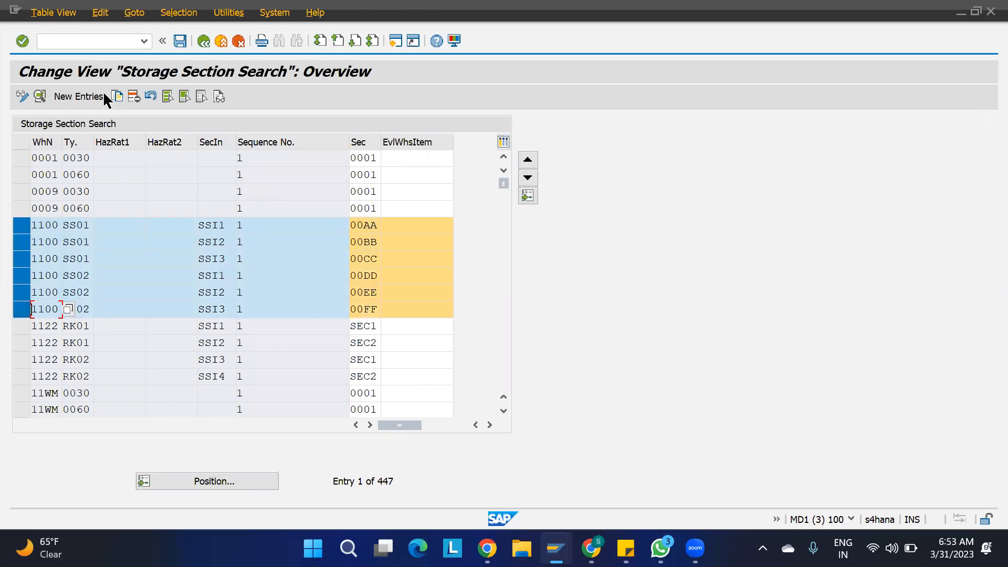
# - Delete the selected rows and save the deletion under the customizing request
pyautogui.click(134, 96)
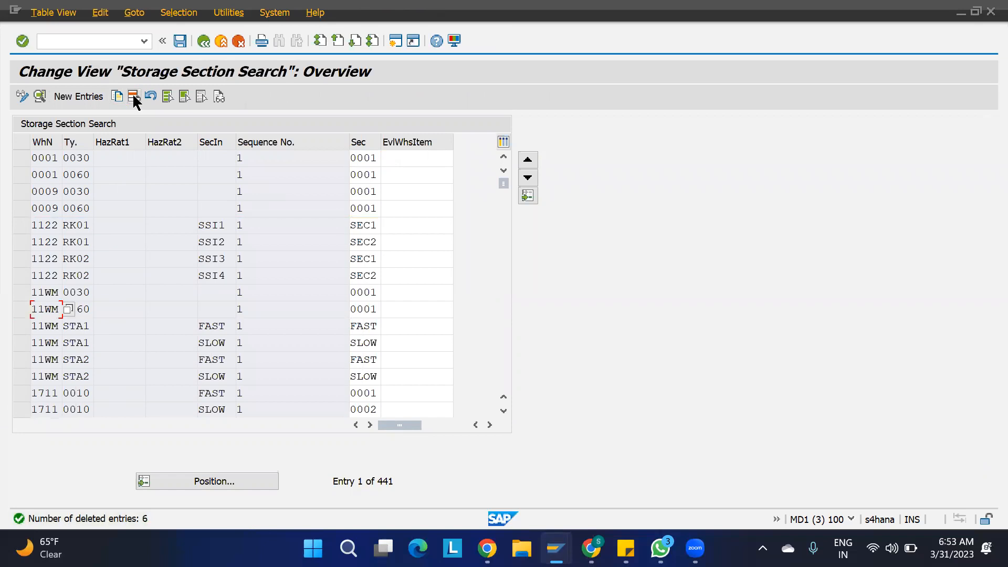
pyautogui.click(180, 40)
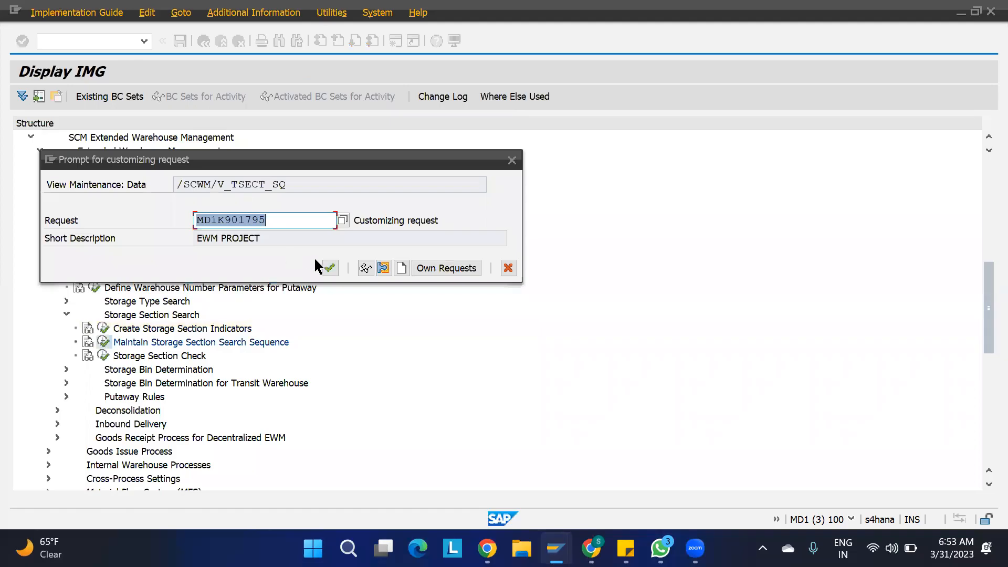
pyautogui.click(324, 269)
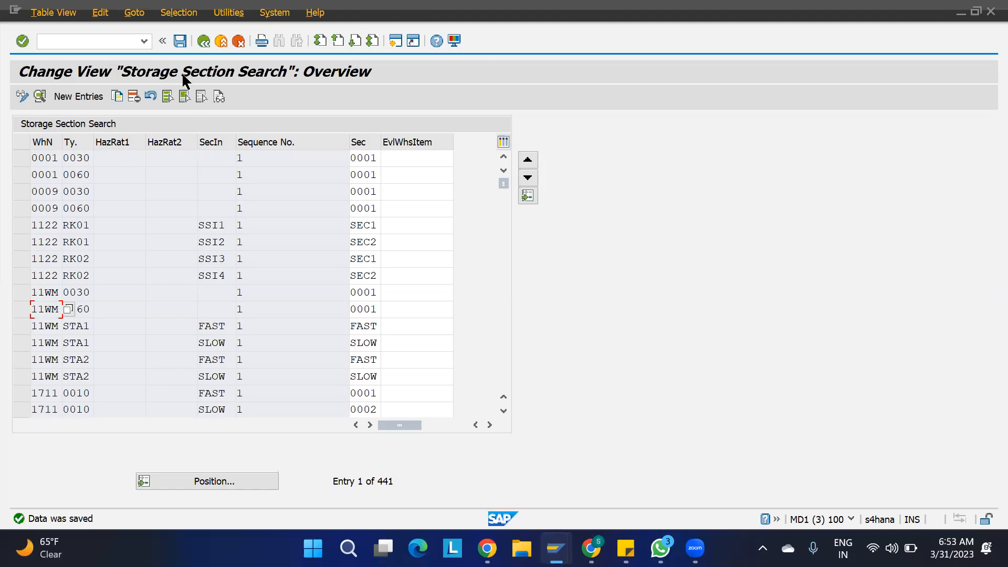
# - Add a search sequence entry: warehouse 1100, storage type ST01, indicator SSI1, section SEC1
pyautogui.click(74, 95)
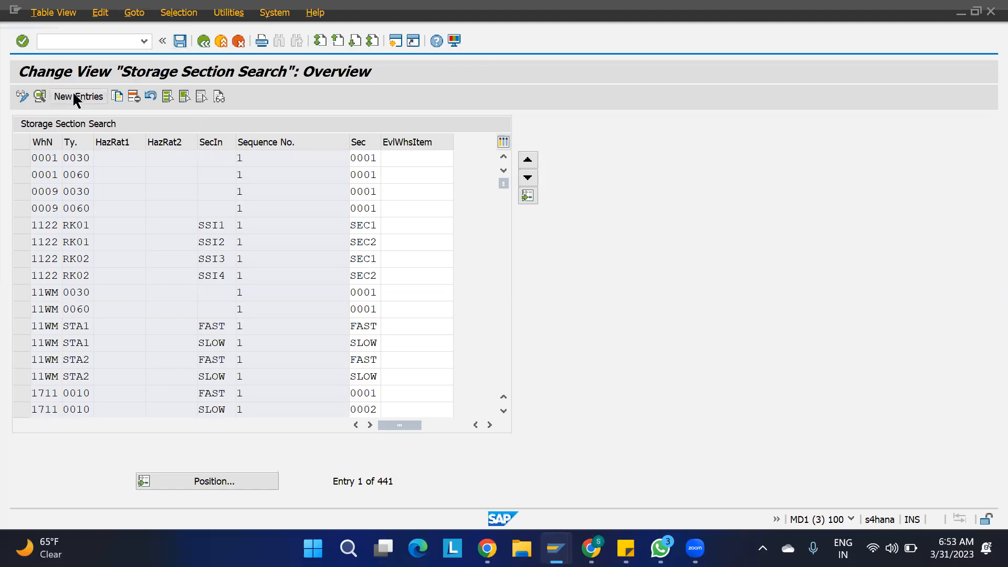
pyautogui.write('11')
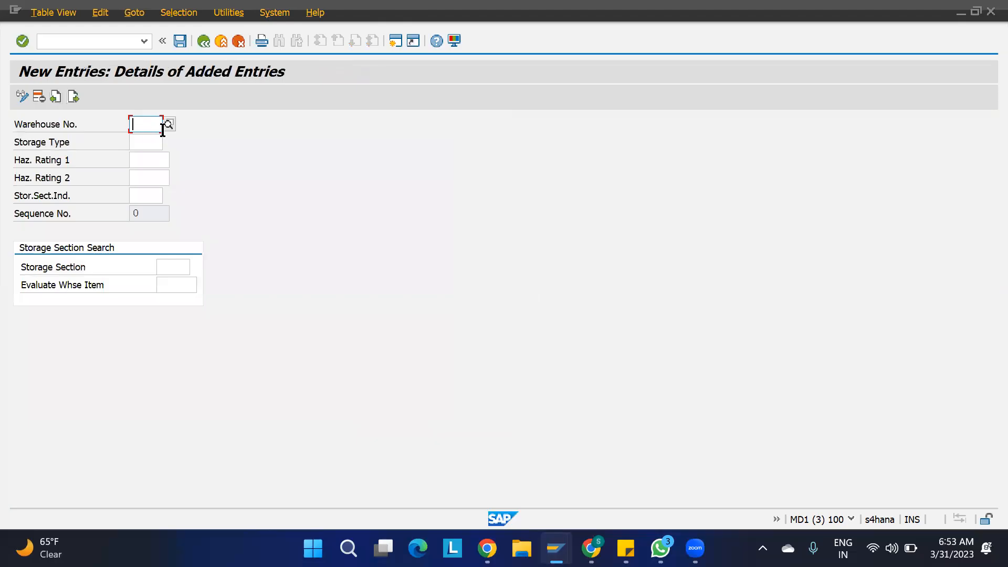
pyautogui.write('00')
pyautogui.press('Tab')
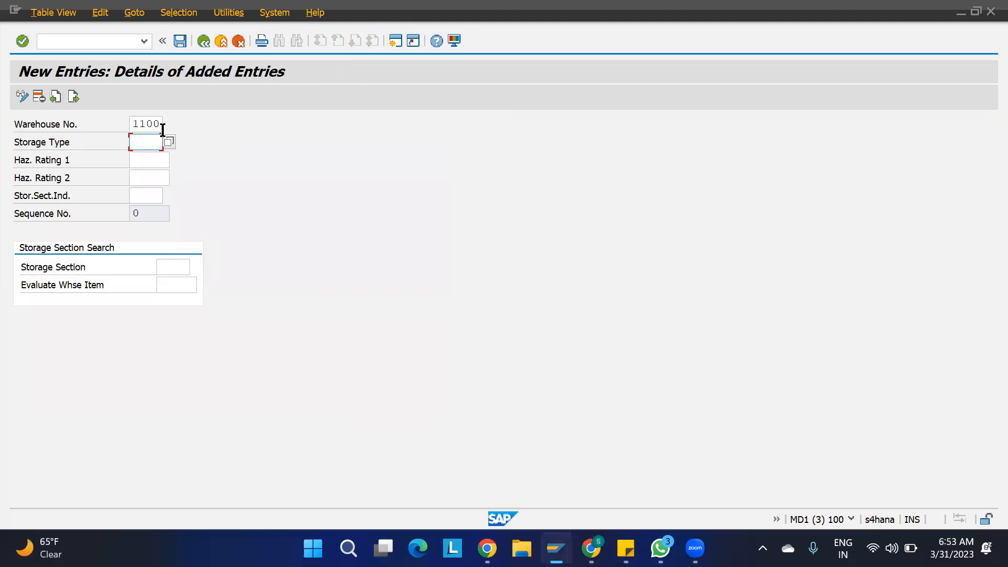
pyautogui.write('ST01')
pyautogui.click(147, 197)
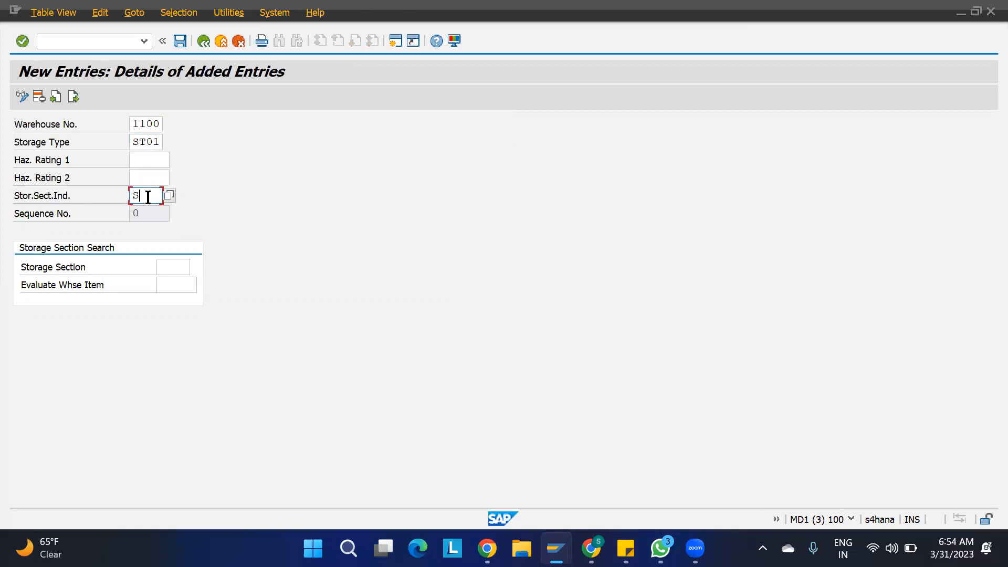
pyautogui.press('Tab')
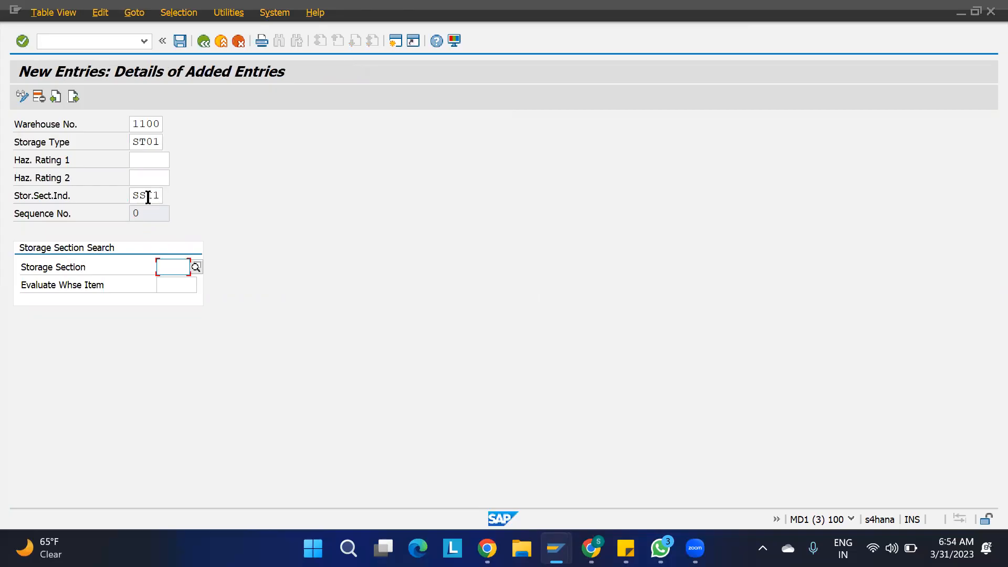
pyautogui.write('SEC1')
pyautogui.press('Return')
# - Add the entry 1100 / ST02 / SSI2 / SEC2 and save the search sequence entries
pyautogui.click(74, 96)
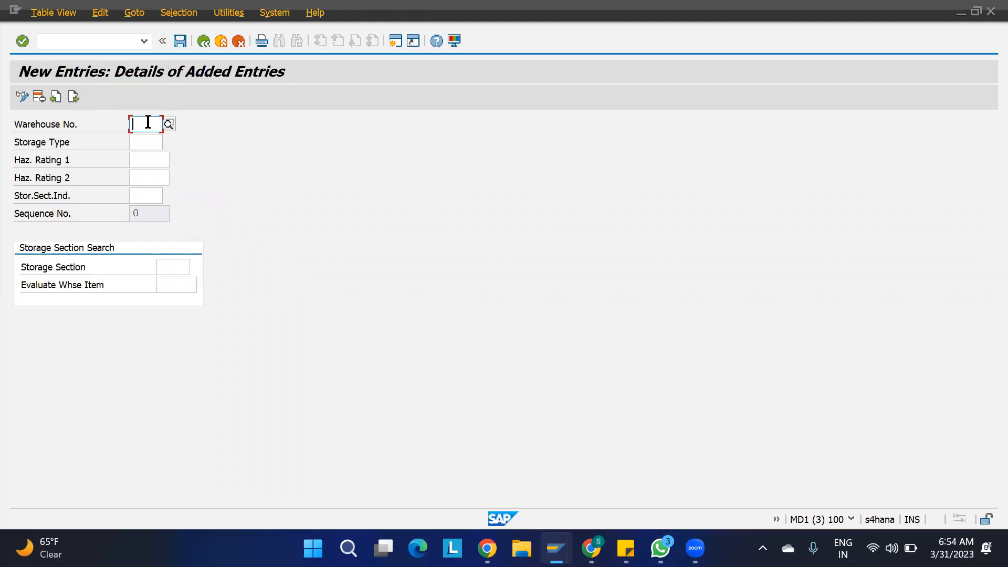
pyautogui.write('1100')
pyautogui.press('Tab')
pyautogui.write('ST02')
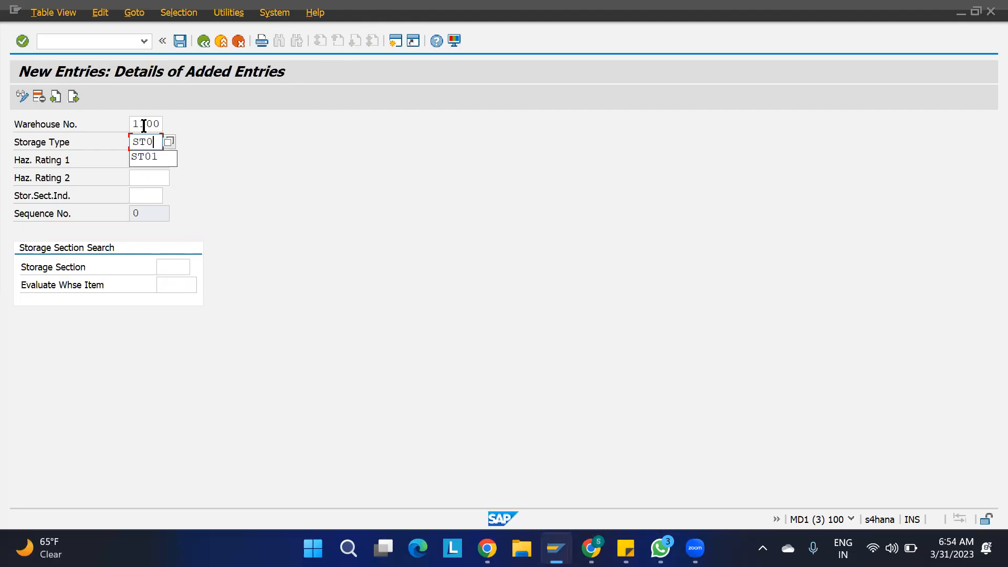
pyautogui.press('Tab')
pyautogui.press('Tab')
pyautogui.press('Tab')
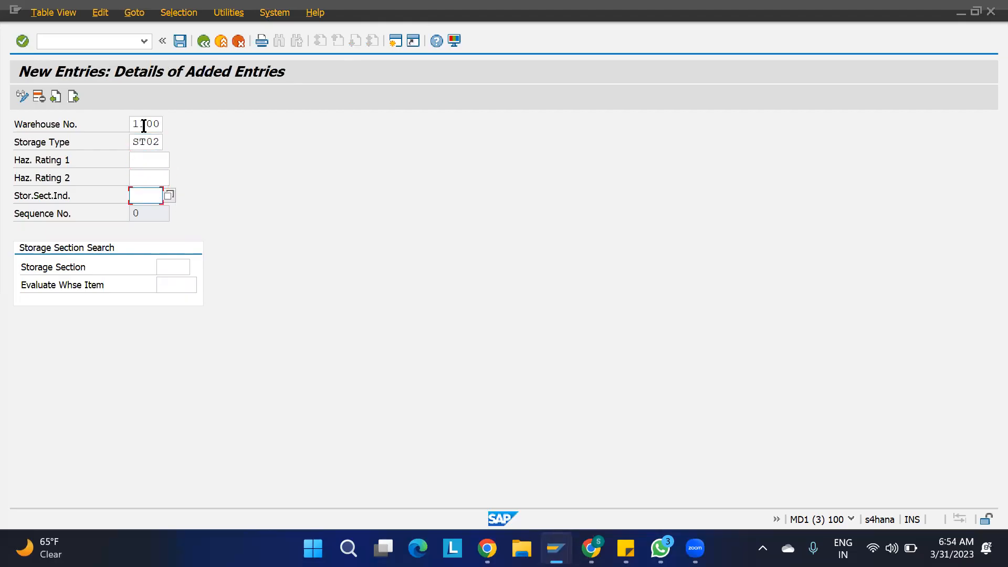
pyautogui.write('SSI2')
pyautogui.press('Tab')
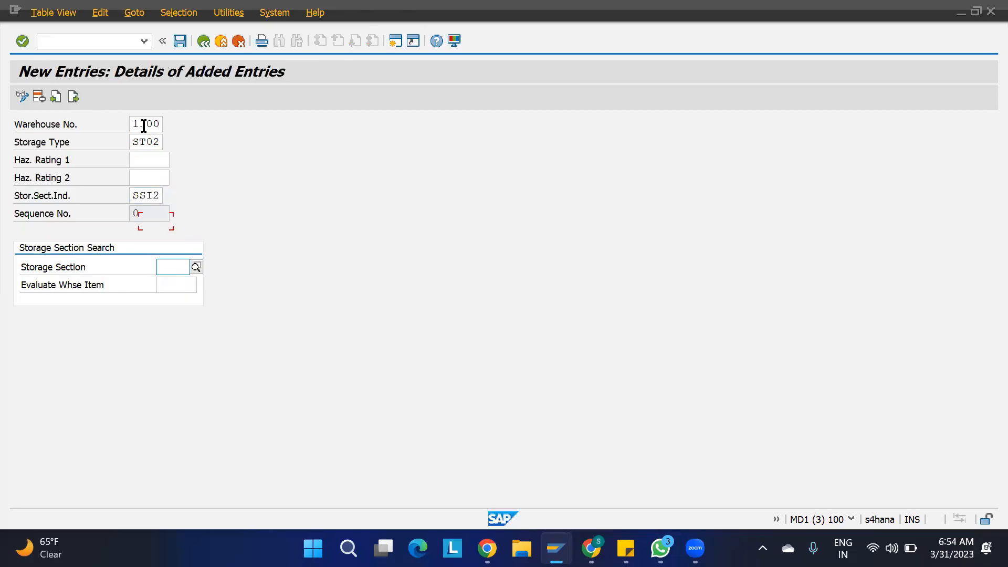
pyautogui.write('SEC2')
pyautogui.press('Return')
pyautogui.write('SEC2')
pyautogui.press('Return')
pyautogui.hotkey('ctrl', 's')
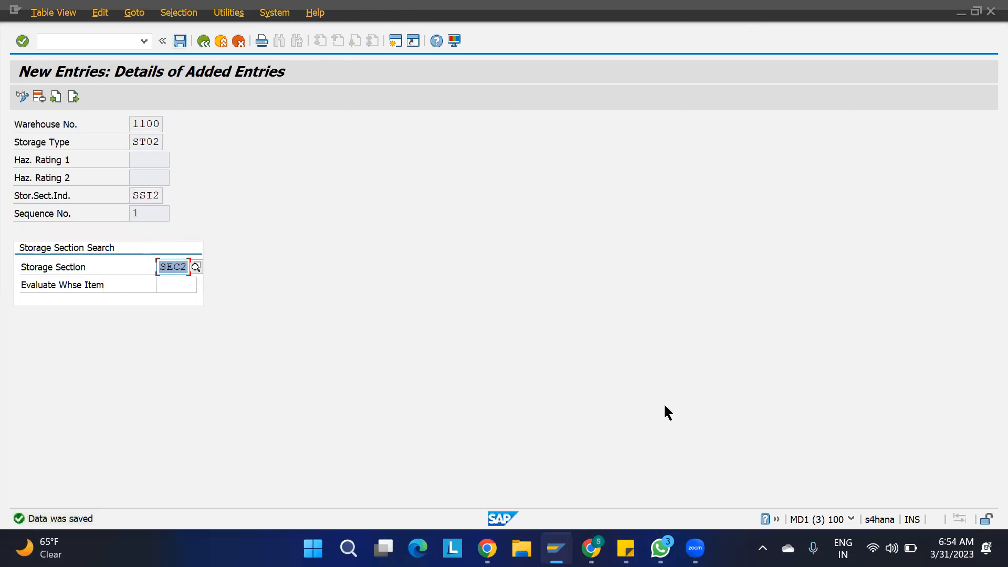
# - In another session, list warehouse 1100's ST01 storage bins with /SCWM/LS11 and check section SEC1
pyautogui.moveTo(556, 548)
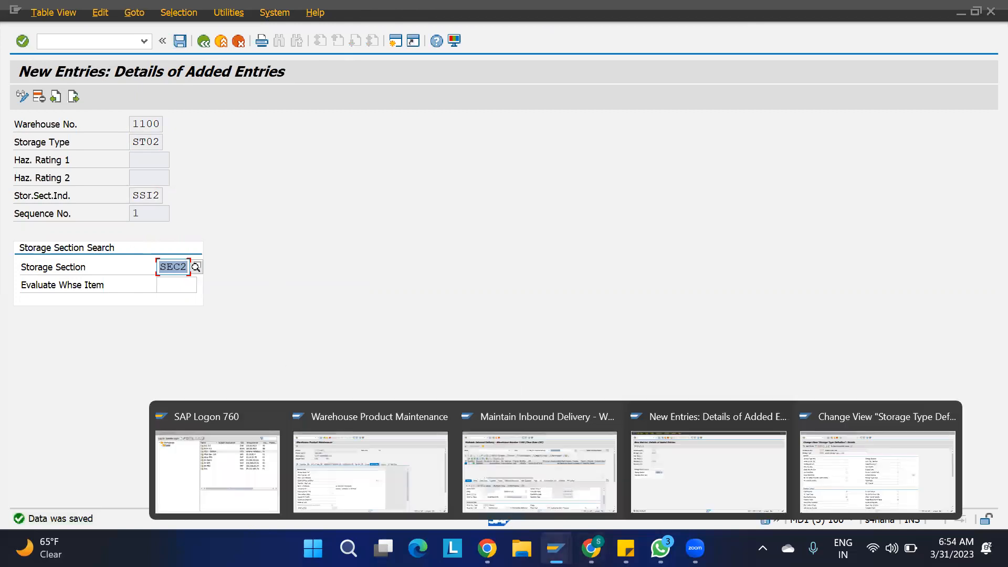
pyautogui.click(416, 480)
pyautogui.click(144, 41)
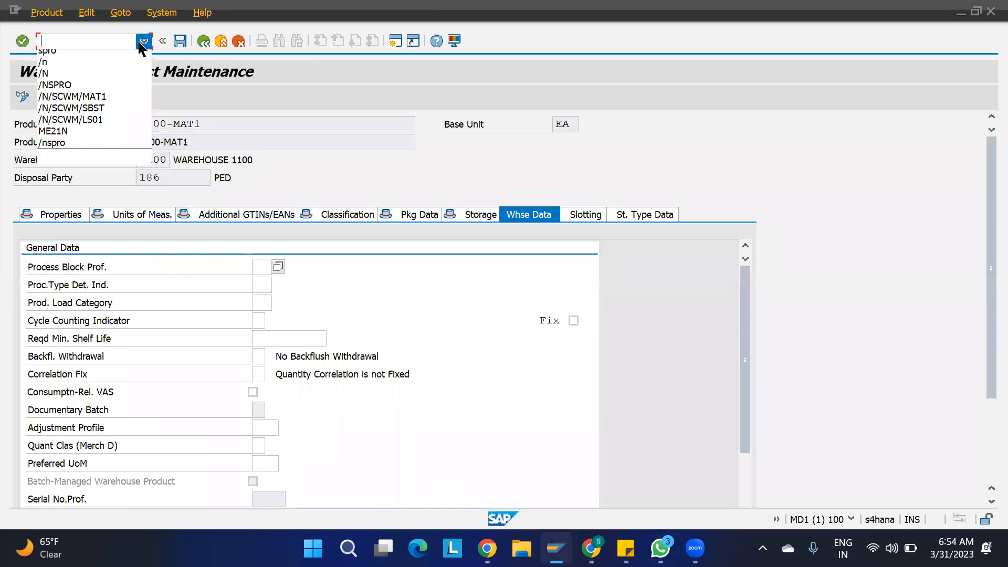
pyautogui.click(104, 90)
pyautogui.press('Return')
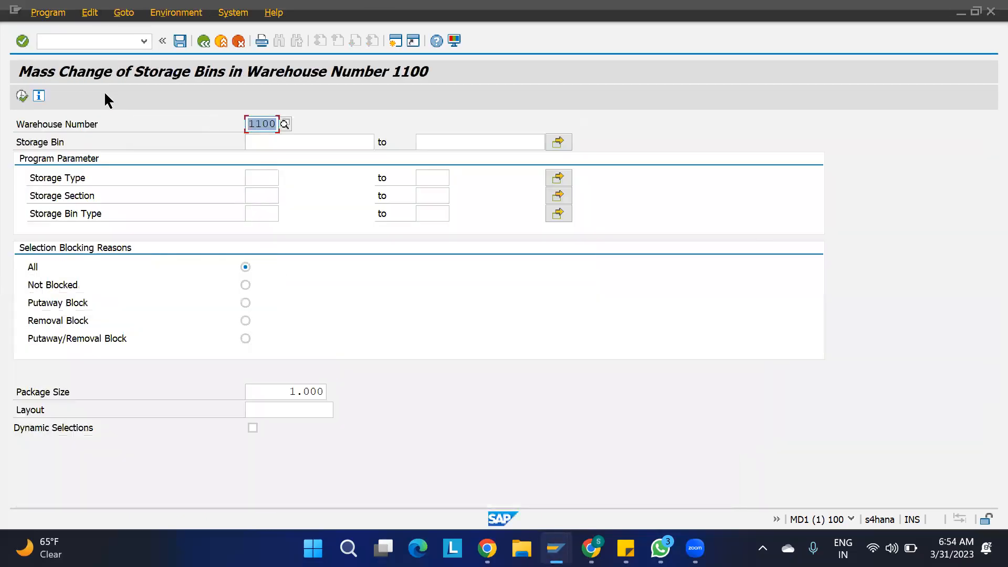
pyautogui.click(261, 176)
pyautogui.write('ST01')
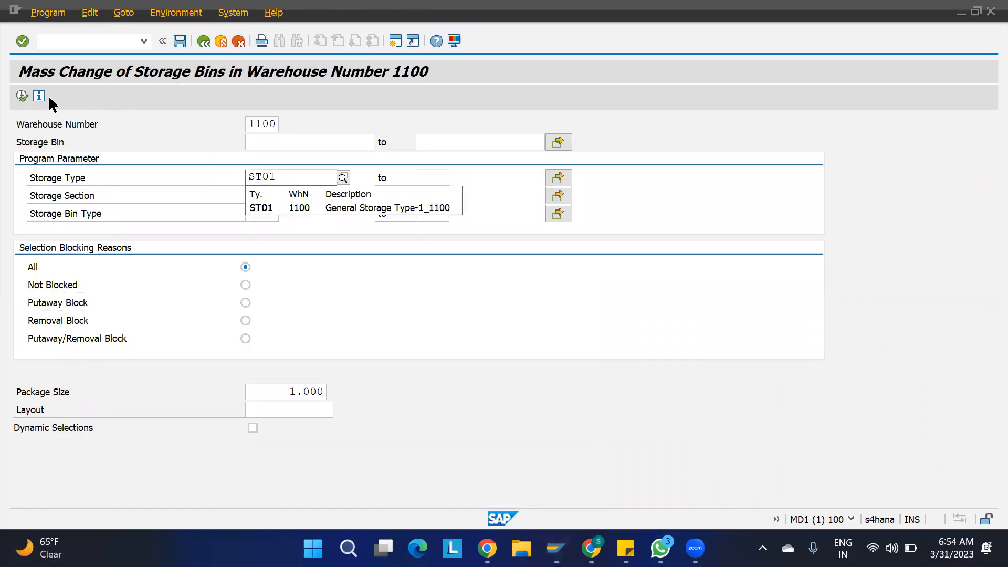
pyautogui.click(25, 96)
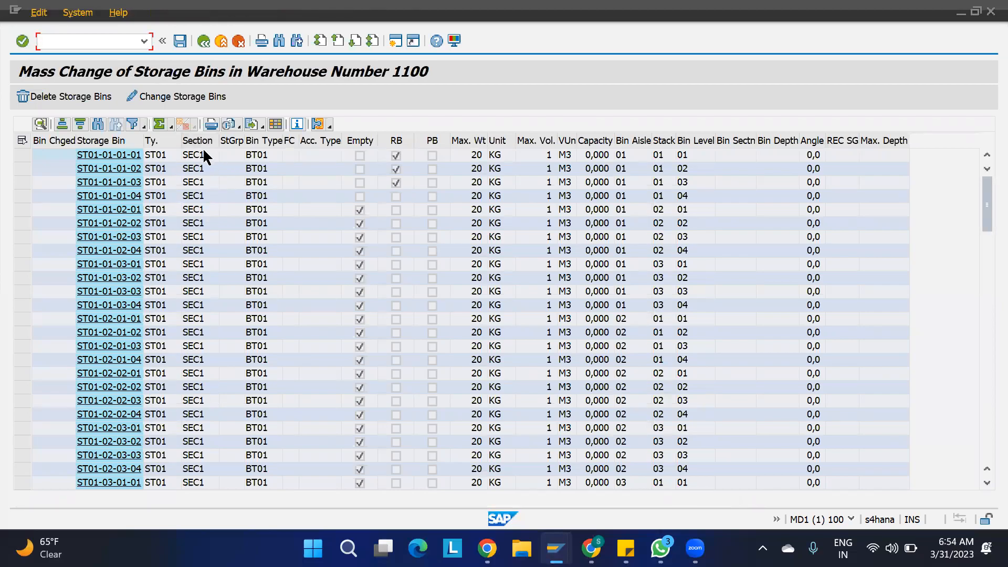
pyautogui.click(198, 153)
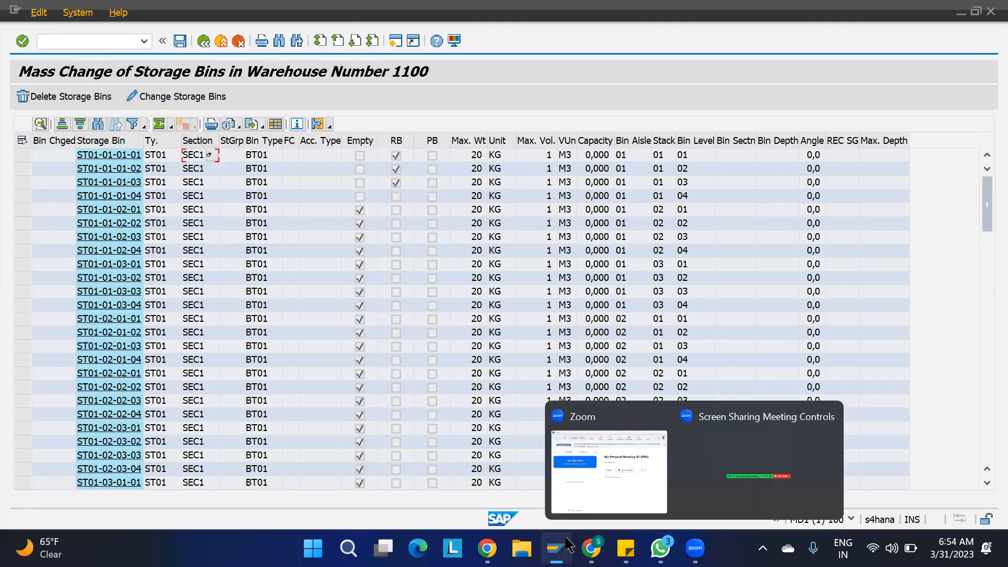
# - Go back to the New Entries window and return to the added-entries overview
pyautogui.moveTo(556, 548)
pyautogui.click(673, 468)
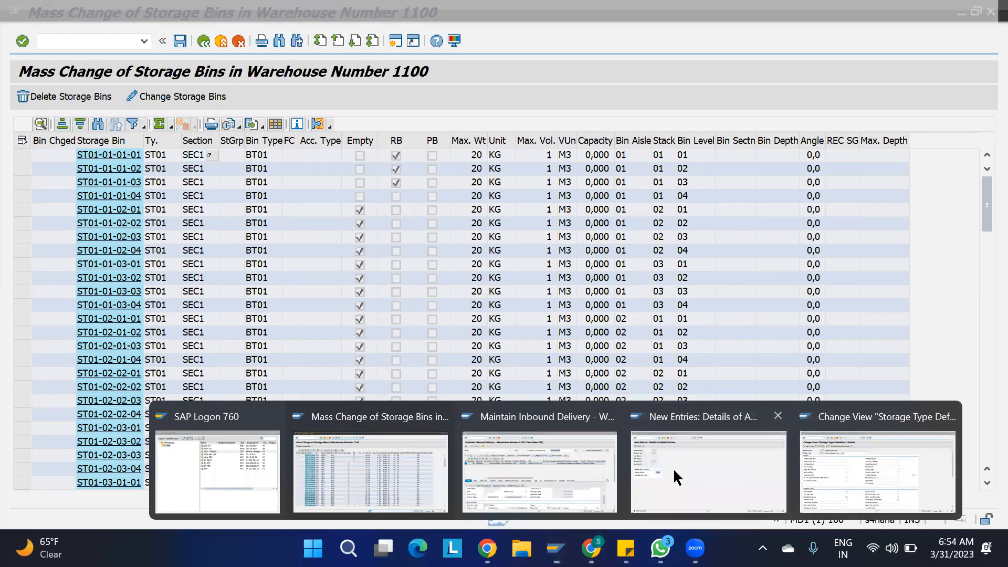
pyautogui.press('F3')
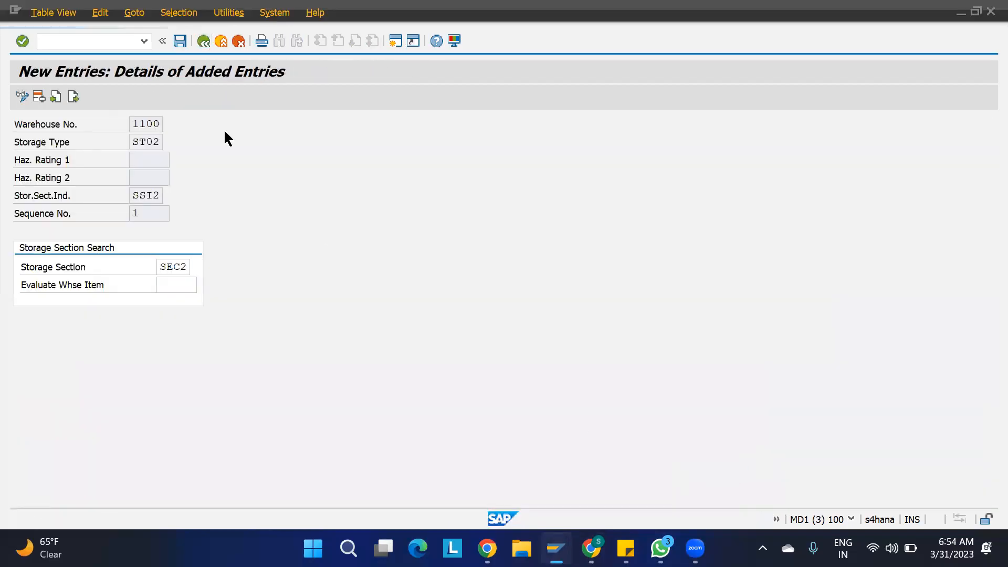
# - Check the first row's storage type ST01, indicator SSI1 and section SEC1
pyautogui.click(91, 158)
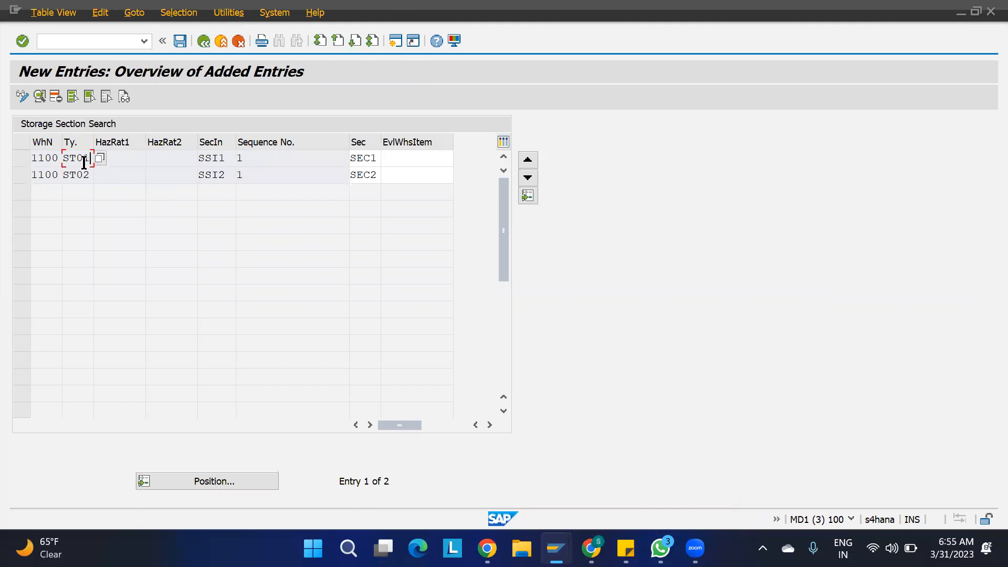
pyautogui.click(225, 157)
pyautogui.click(375, 157)
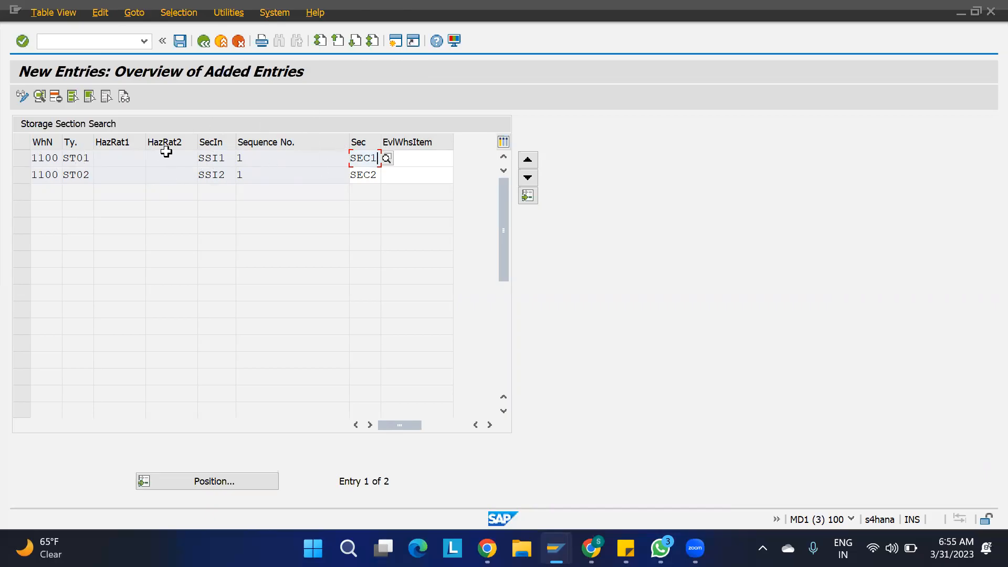
# - Check the ST01 row's SSI1 section indicator and its empty evaluation item field
pyautogui.click(91, 160)
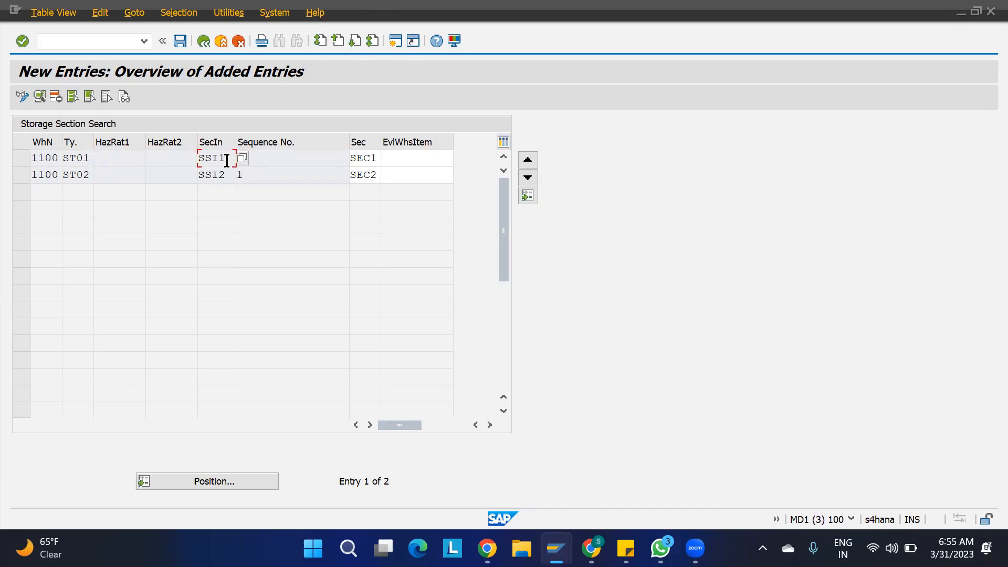
pyautogui.click(89, 159)
pyautogui.moveTo(225, 158); pyautogui.dragTo(178, 158)
pyautogui.click(396, 158)
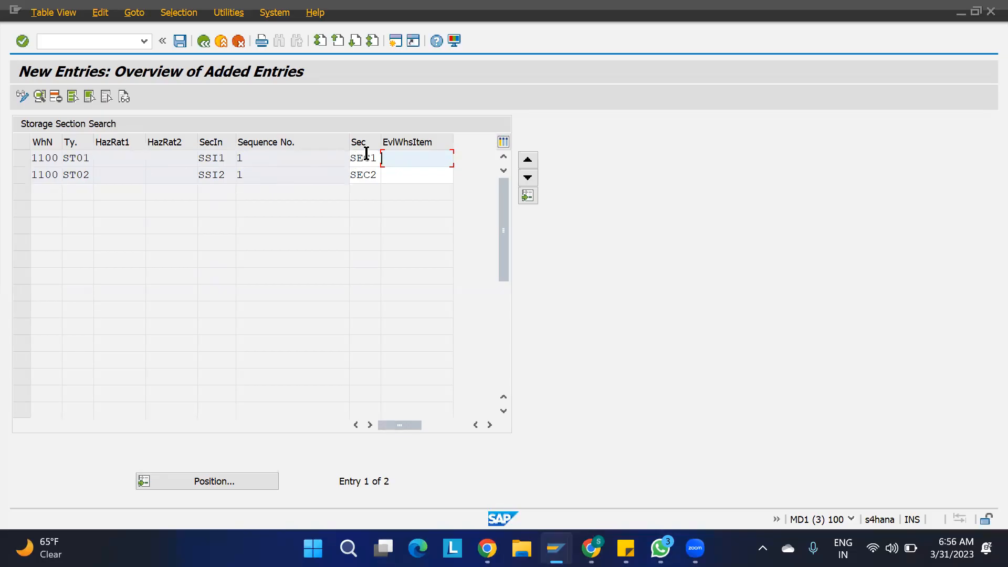
# - Save the storage section search entries and return to the IMG activity tree
pyautogui.click(181, 41)
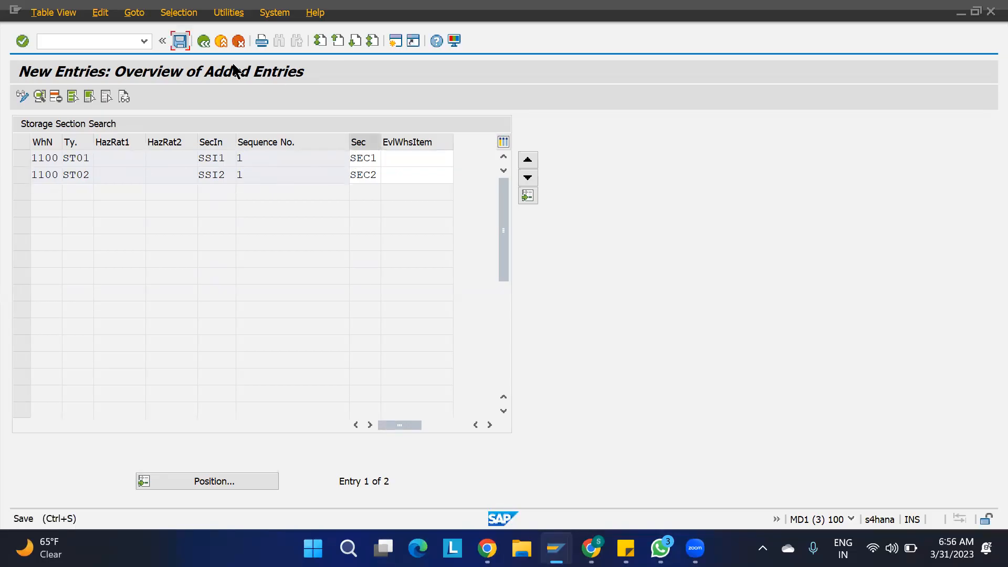
pyautogui.press('F3')
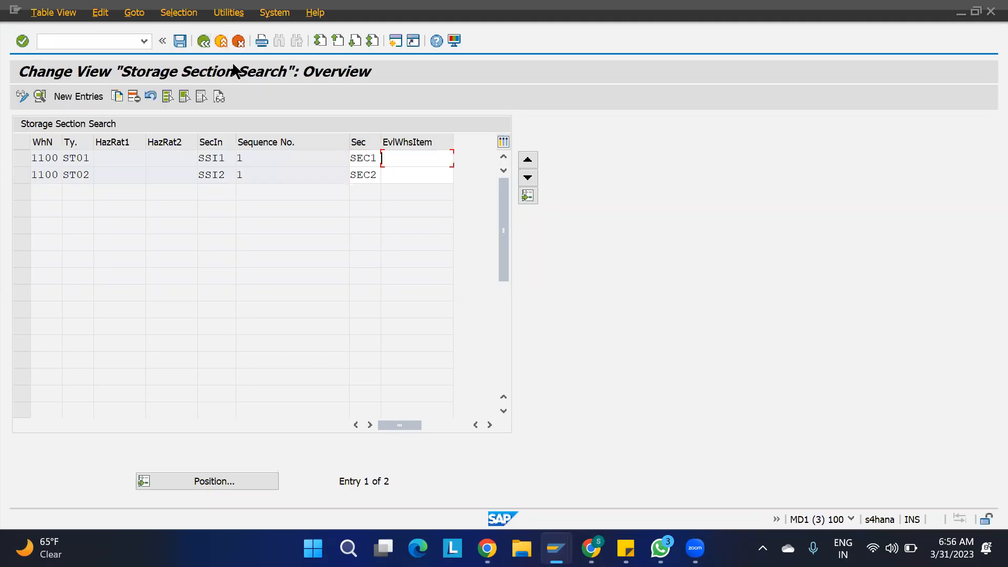
pyautogui.click(203, 41)
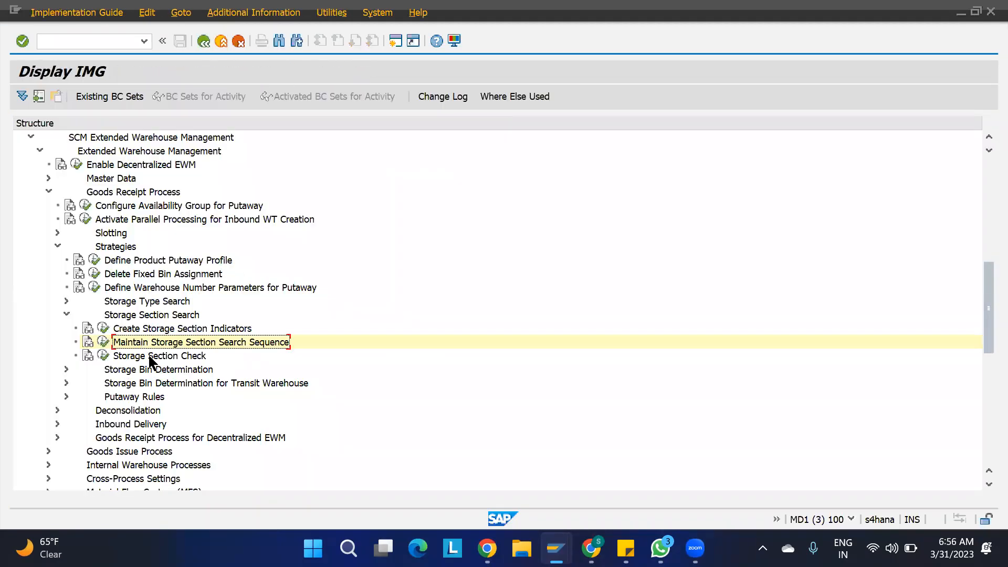
# - Run Storage Section Check, decline the locked data, then bring up ST01's Storage Type Definition
pyautogui.click(103, 355)
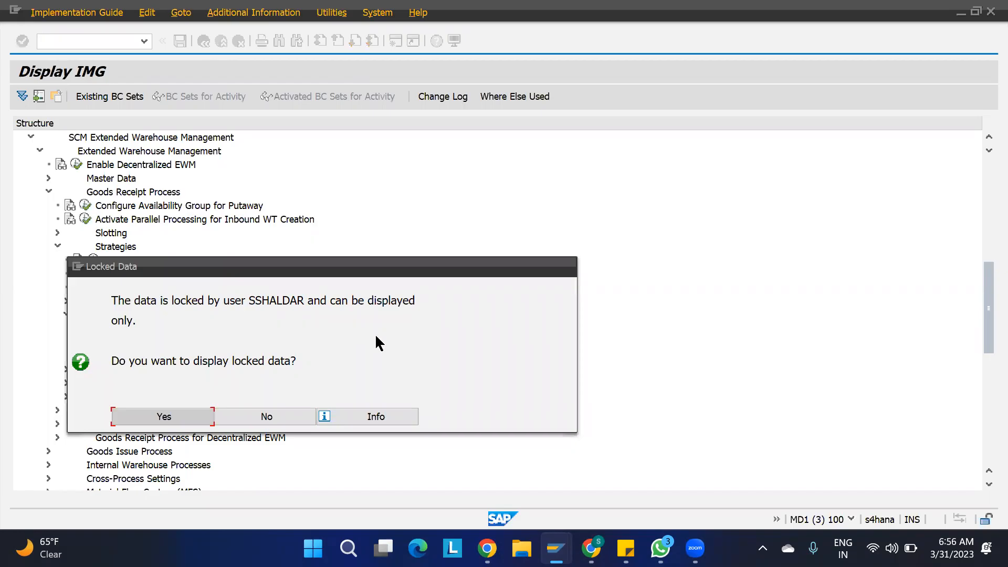
pyautogui.click(288, 412)
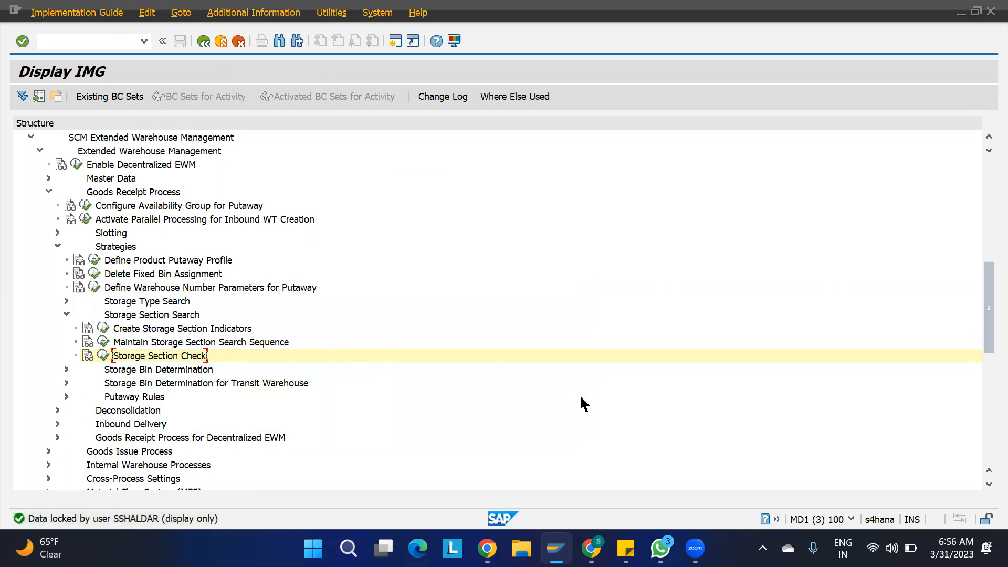
pyautogui.moveTo(556, 546)
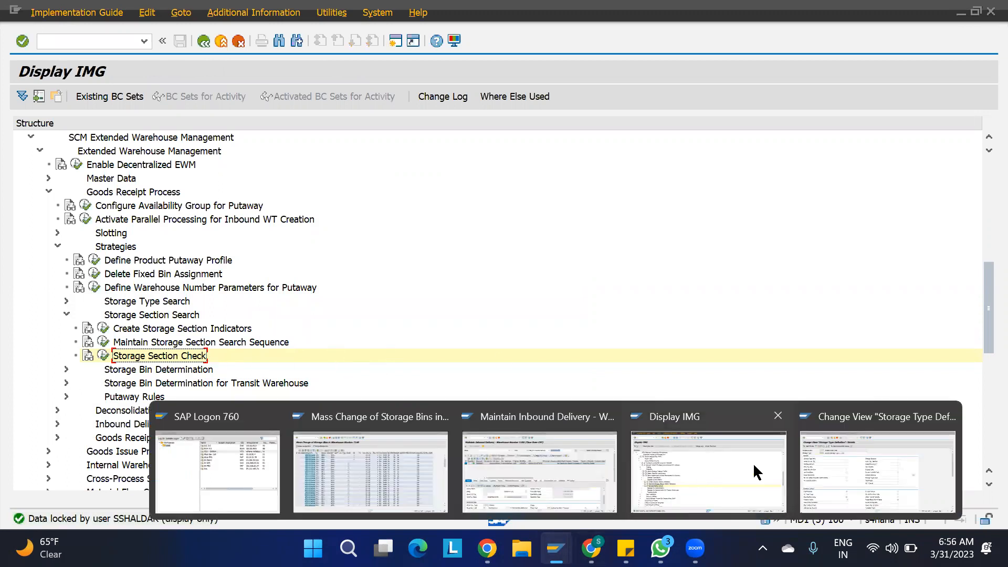
pyautogui.click(554, 493)
pyautogui.moveTo(557, 545)
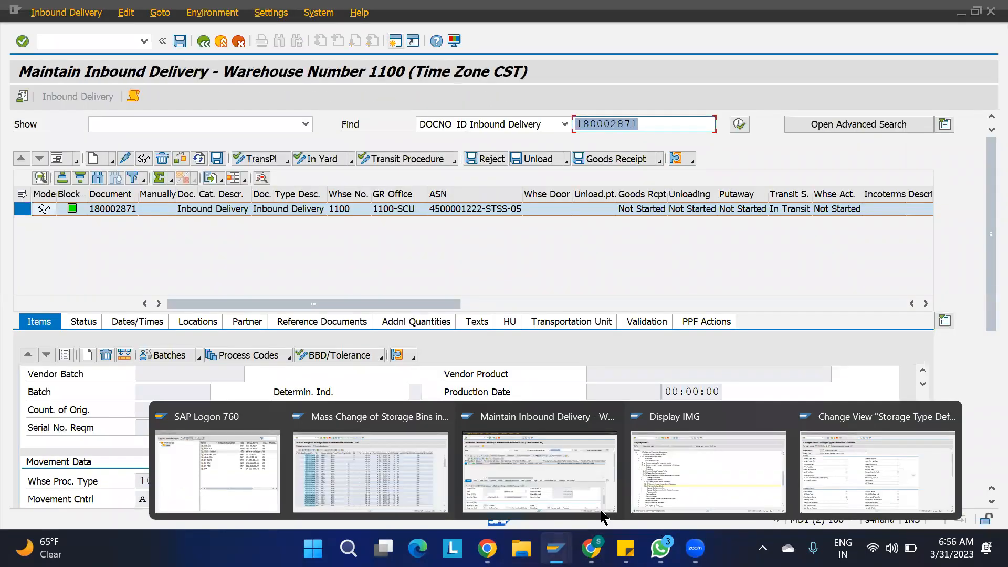
pyautogui.click(839, 468)
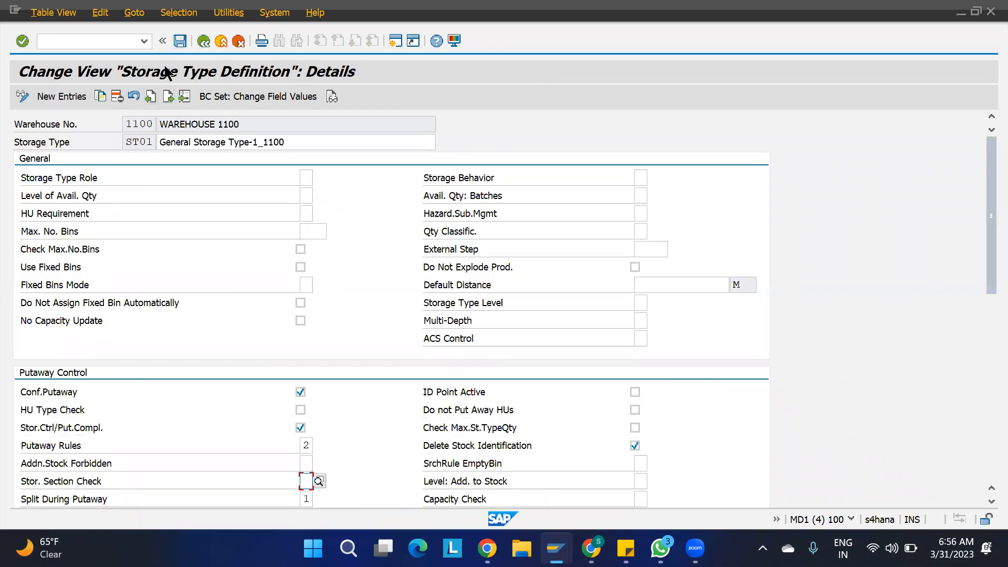
# - Open a new SAP GUI session from the window's system menu
pyautogui.click(203, 42)
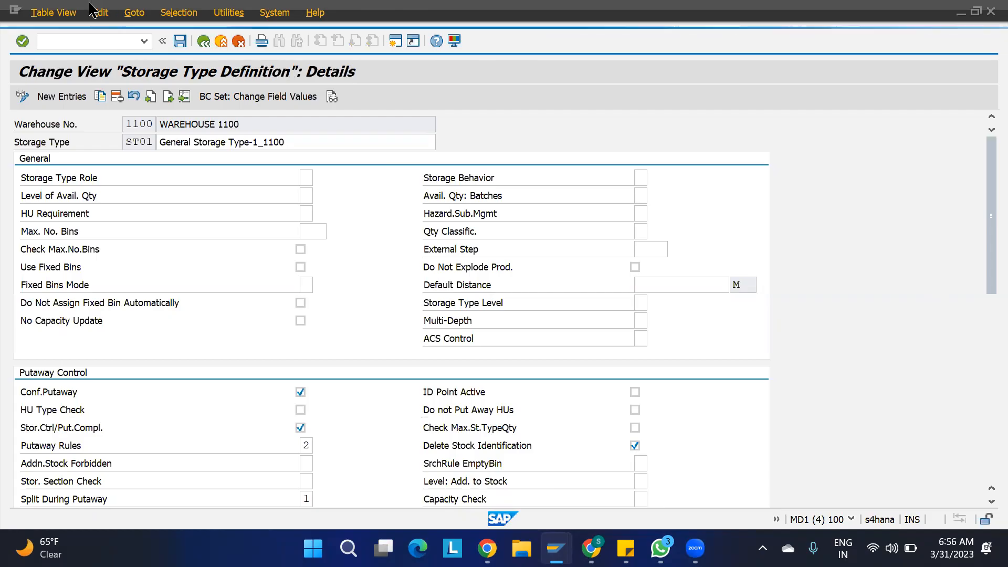
pyautogui.click(13, 11)
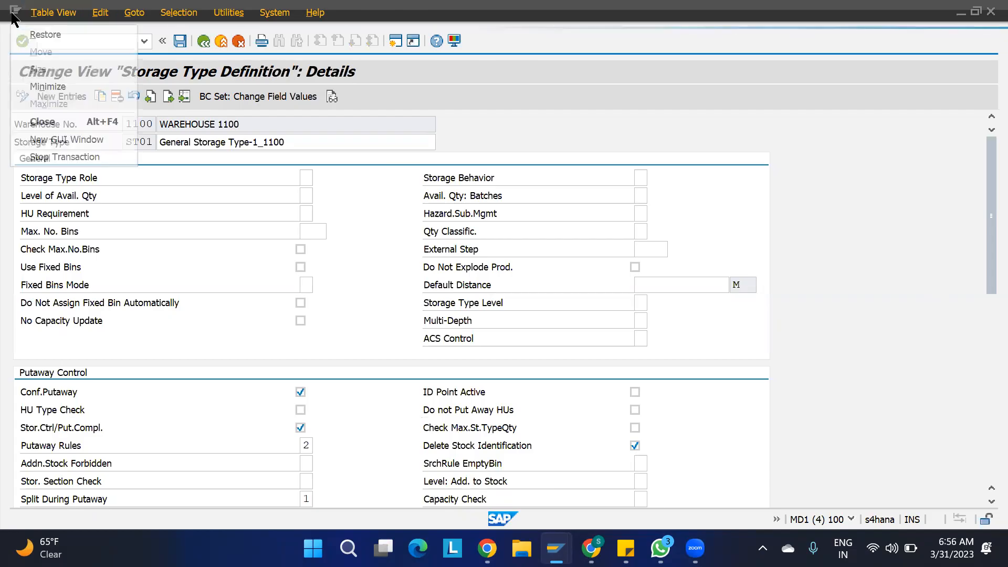
pyautogui.click(69, 141)
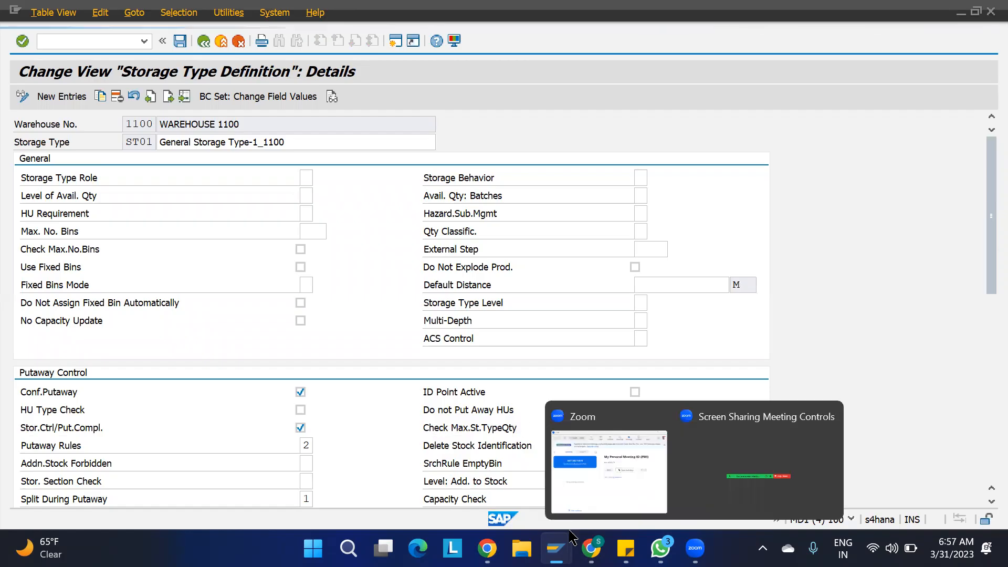
# - Check the Mass Change of Storage Bins window, then close the Storage Type Definition window
pyautogui.moveTo(556, 549)
pyautogui.click(410, 475)
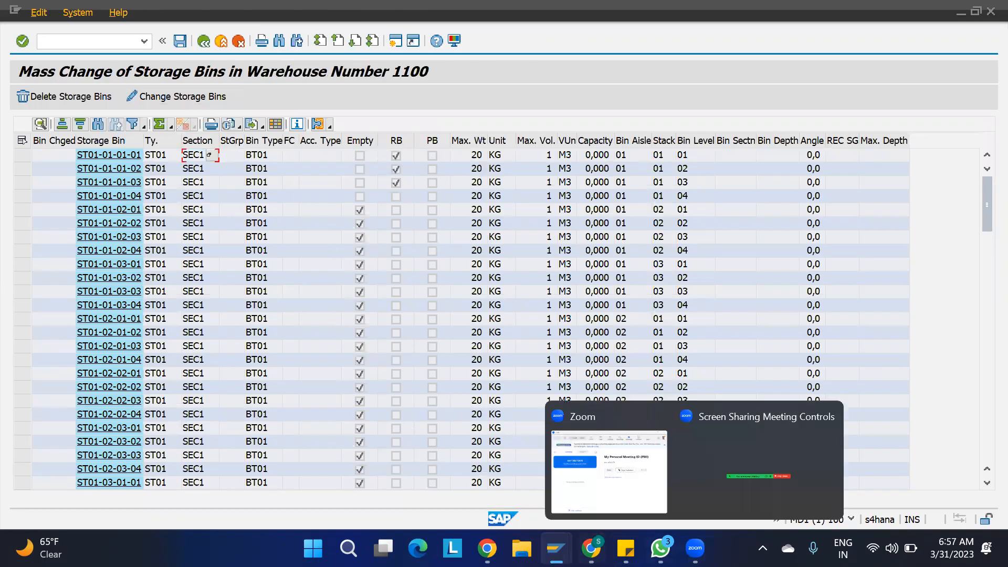
pyautogui.moveTo(556, 548)
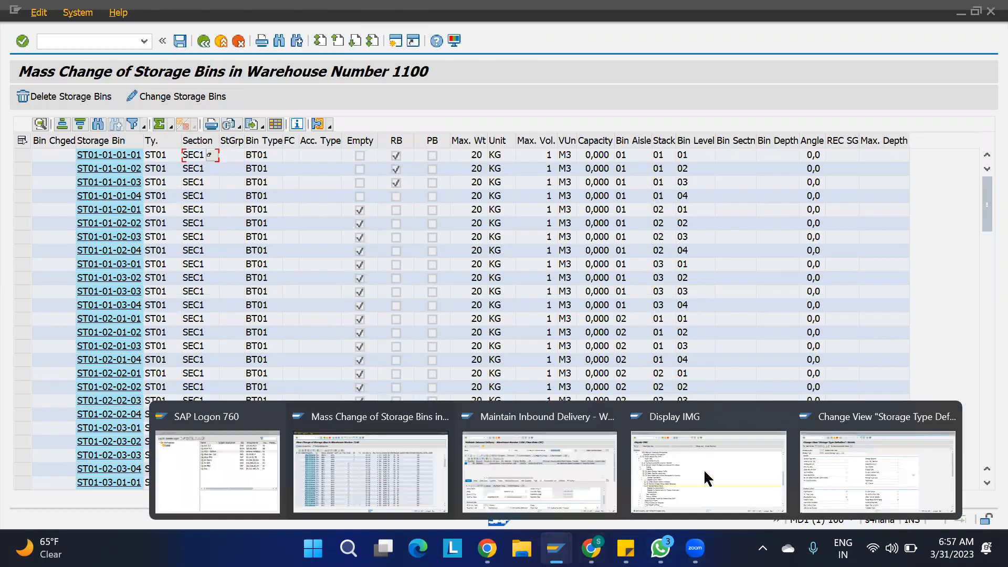
pyautogui.click(859, 467)
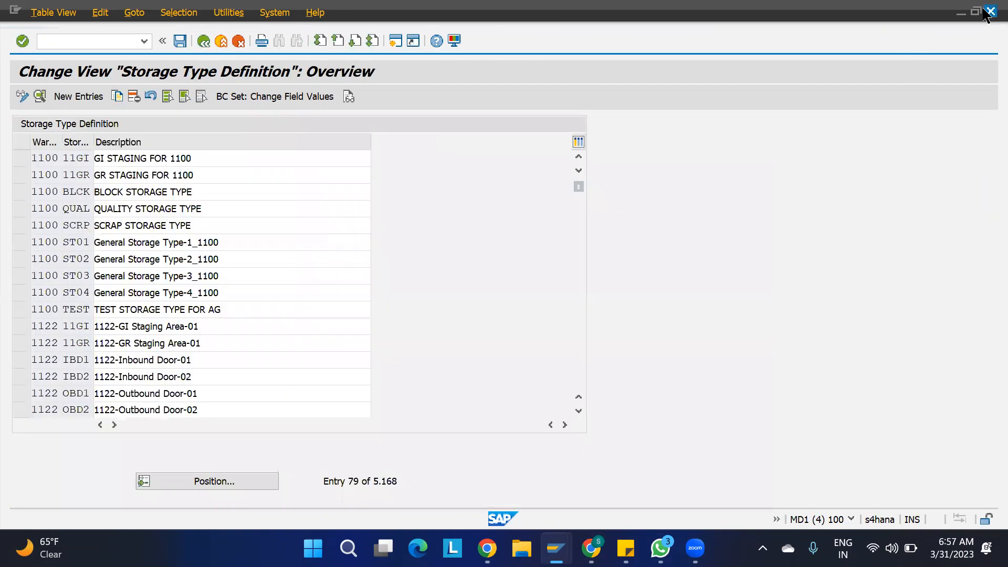
pyautogui.click(989, 11)
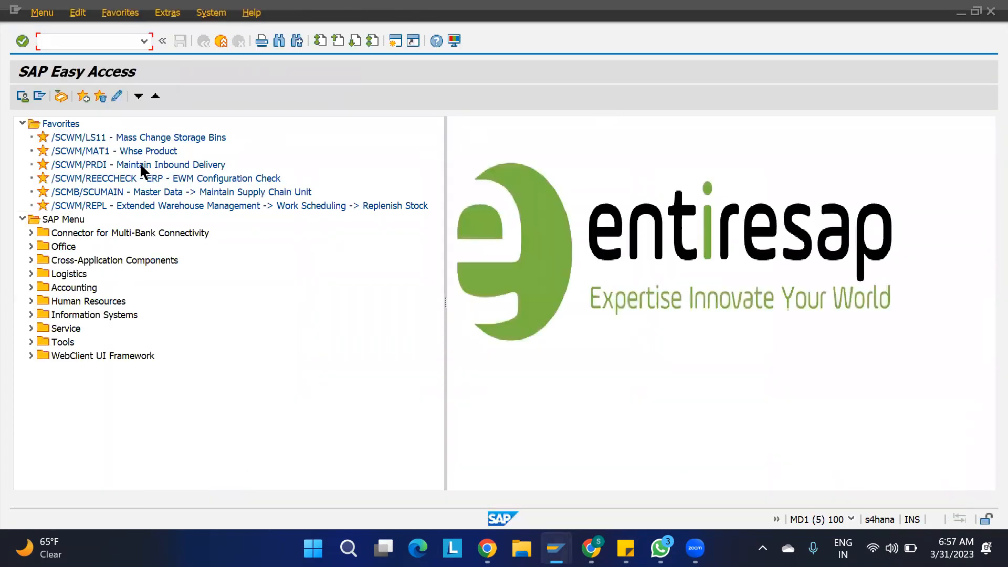
# - Check 1100-MAT1's storage section indicator in /SCWM/MAT1 warehouse data and save the product
pyautogui.doubleClick(100, 147)
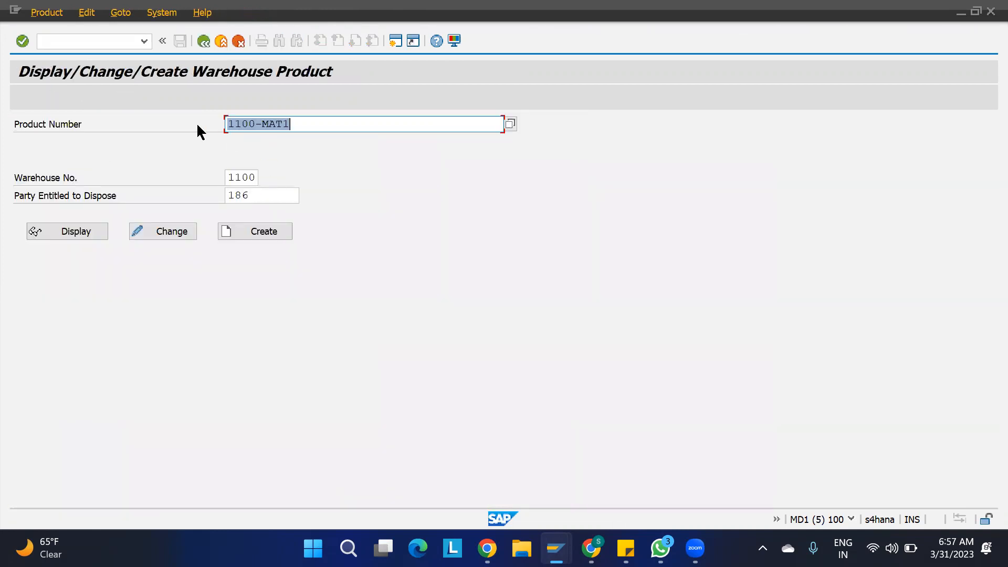
pyautogui.click(154, 228)
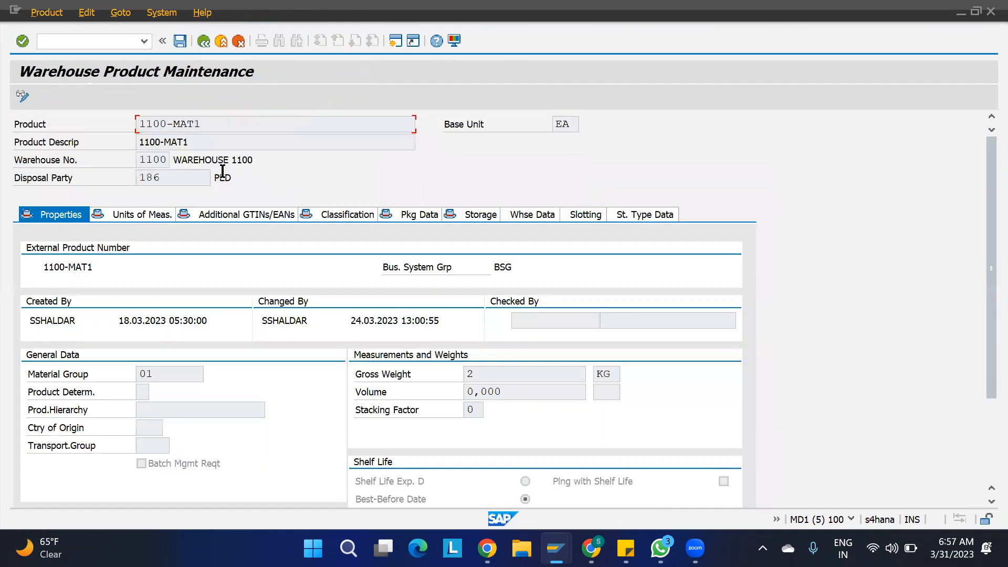
pyautogui.click(534, 216)
pyautogui.scroll(-10, 451, 373)
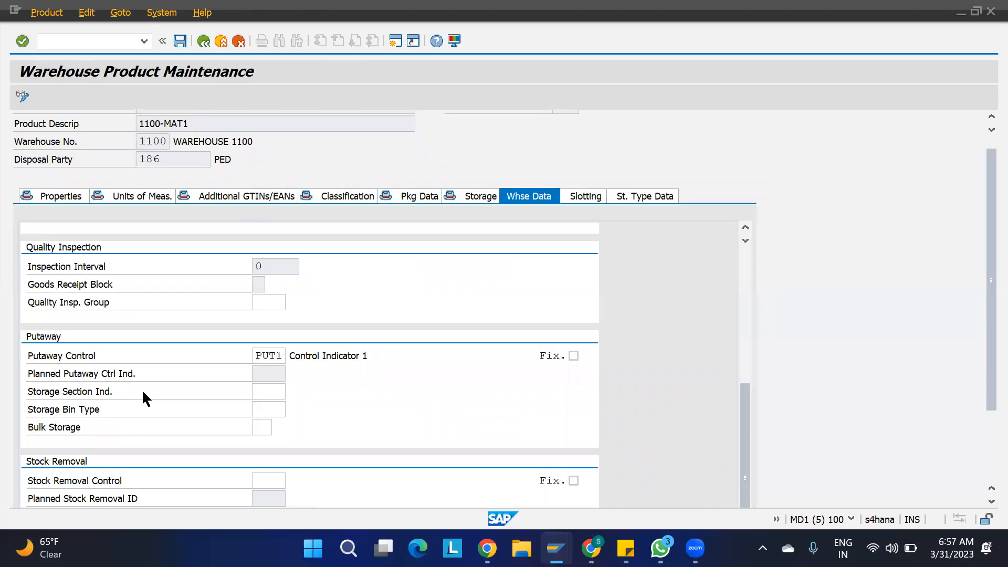
pyautogui.click(273, 395)
pyautogui.hotkey('ctrl', 's')
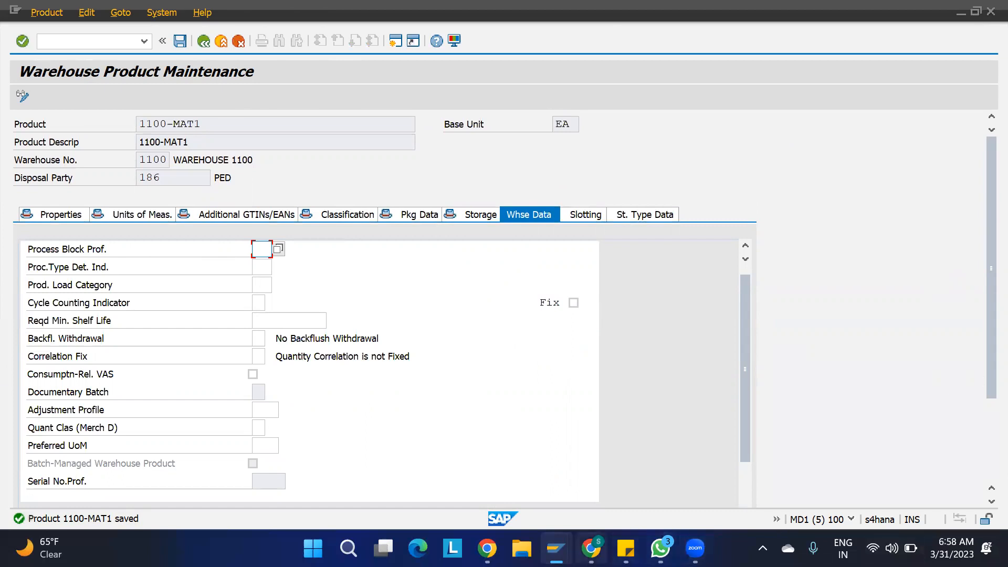
# - Open Maintain Storage Section Search Sequence from the Display IMG window
pyautogui.moveTo(556, 548)
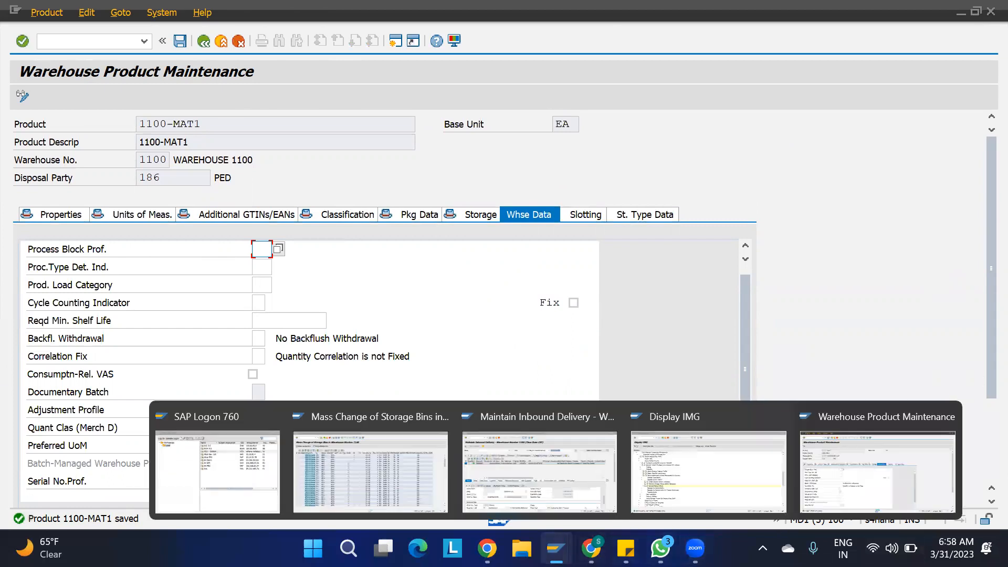
pyautogui.click(667, 466)
pyautogui.click(103, 342)
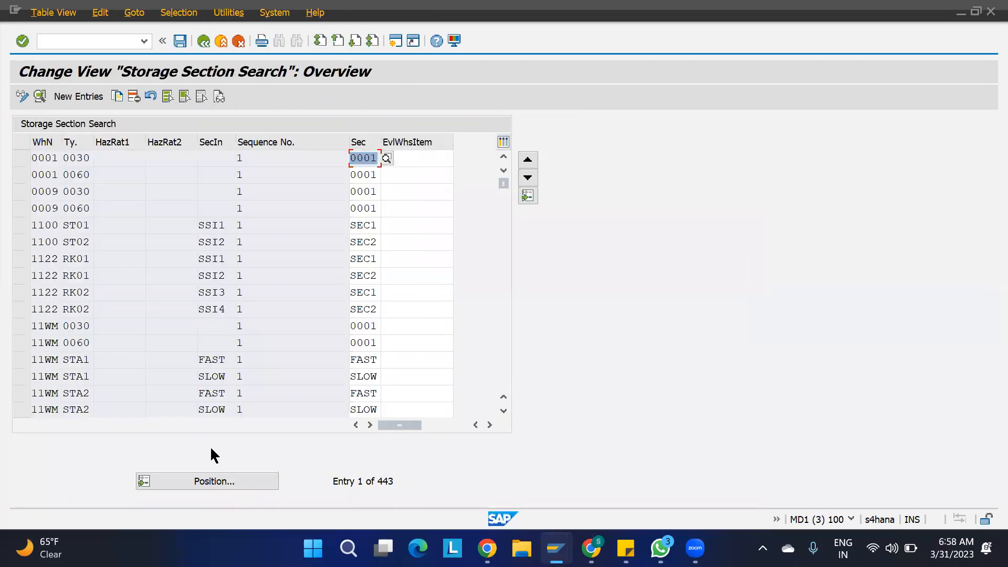
# - Review warehouse 1100's ST01 (SSI1, SEC1) and ST02 (SSI2, SEC2) search entries
pyautogui.click(23, 226)
pyautogui.click(23, 241)
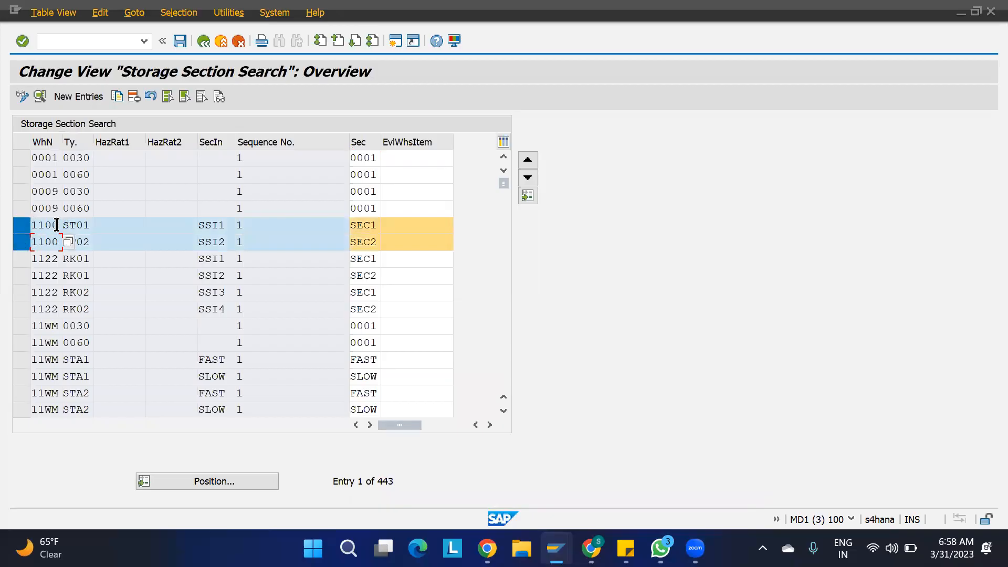
pyautogui.click(84, 225)
pyautogui.click(90, 242)
pyautogui.moveTo(230, 242); pyautogui.dragTo(163, 252)
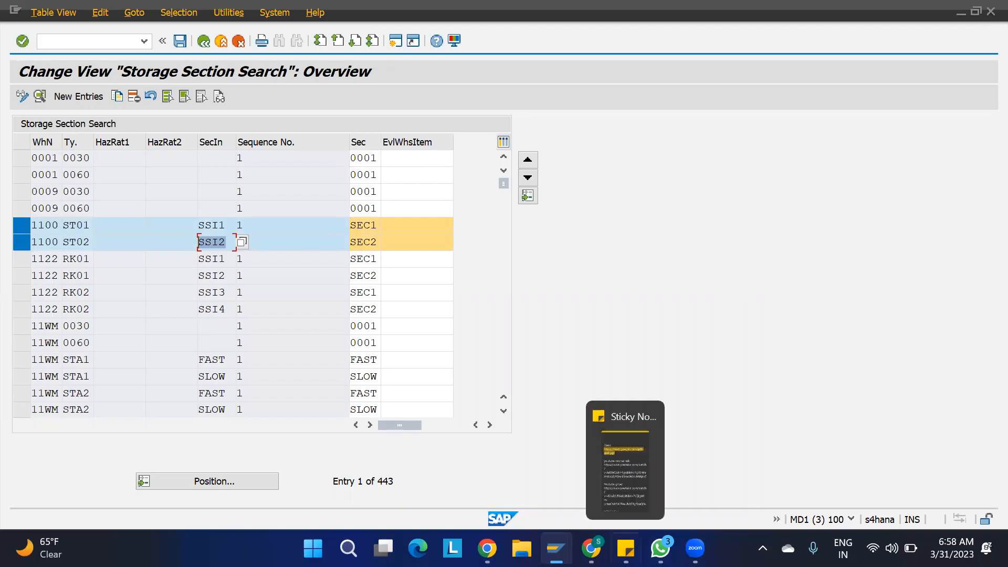
# - Show 1100-MAT1's warehouse data with putaway control PUT1 and storage section indicator SSI1
pyautogui.moveTo(556, 548)
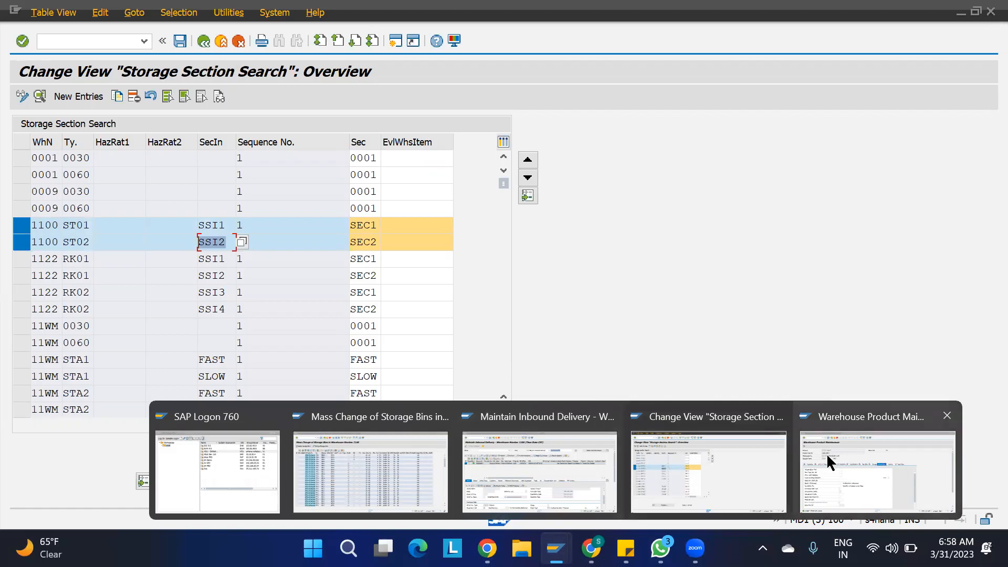
pyautogui.click(566, 469)
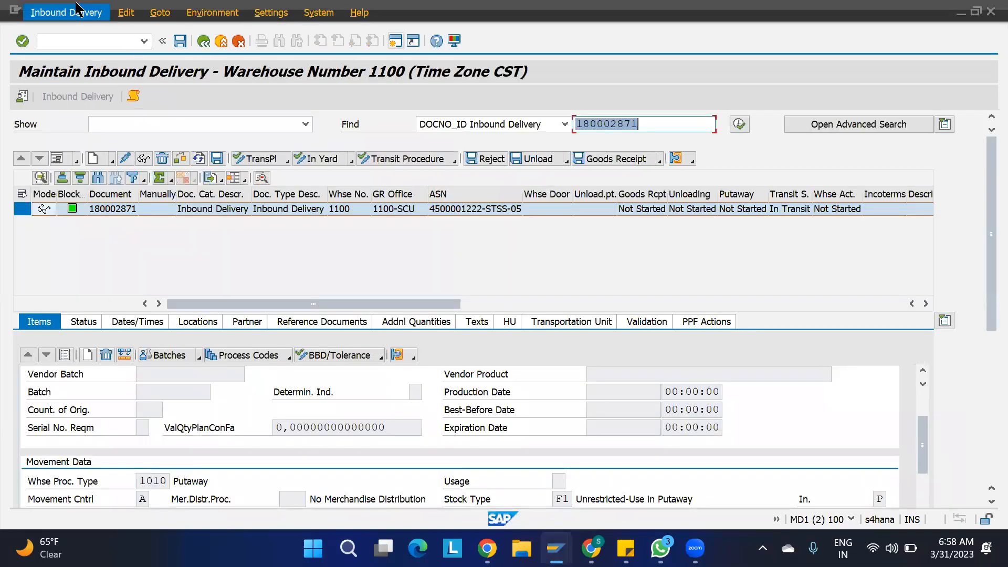
pyautogui.moveTo(72, 2); pyautogui.dragTo(70, 8)
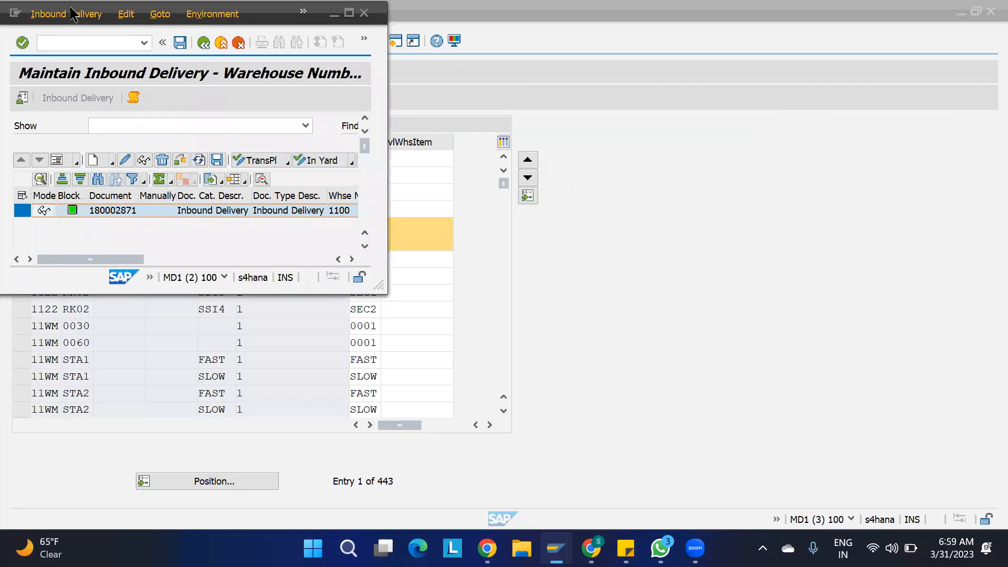
pyautogui.doubleClick(70, 7)
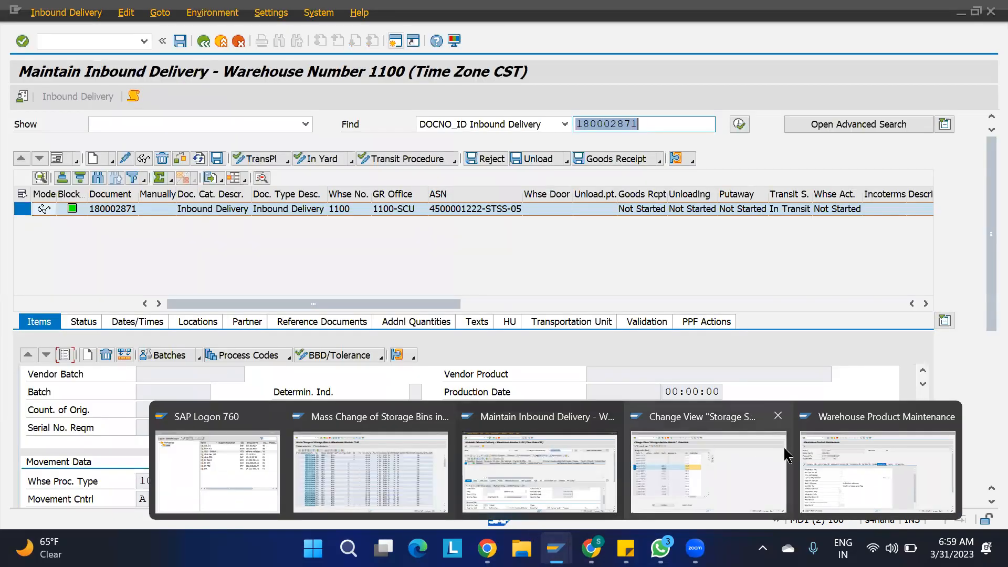
pyautogui.click(846, 491)
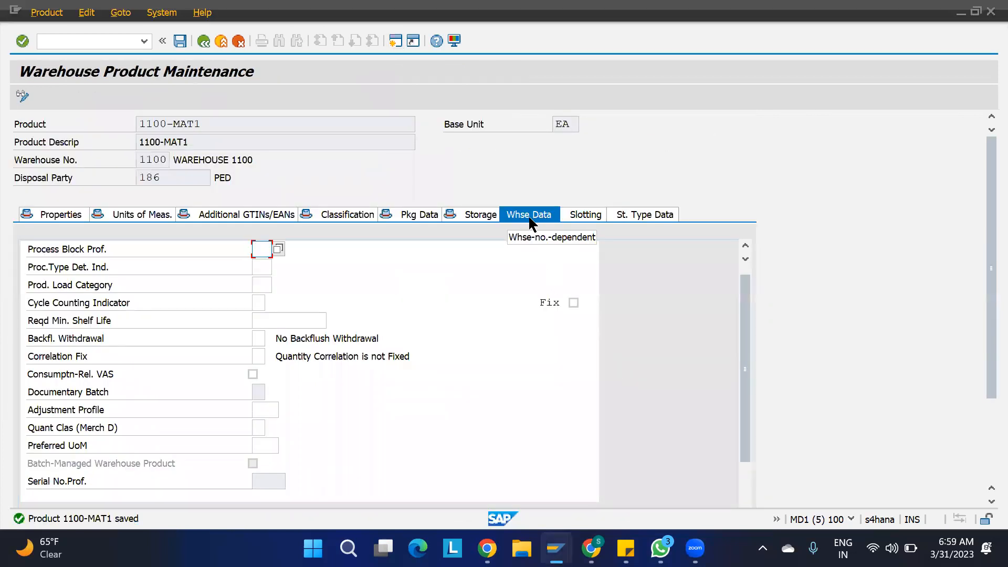
pyautogui.scroll(-5, 413, 444)
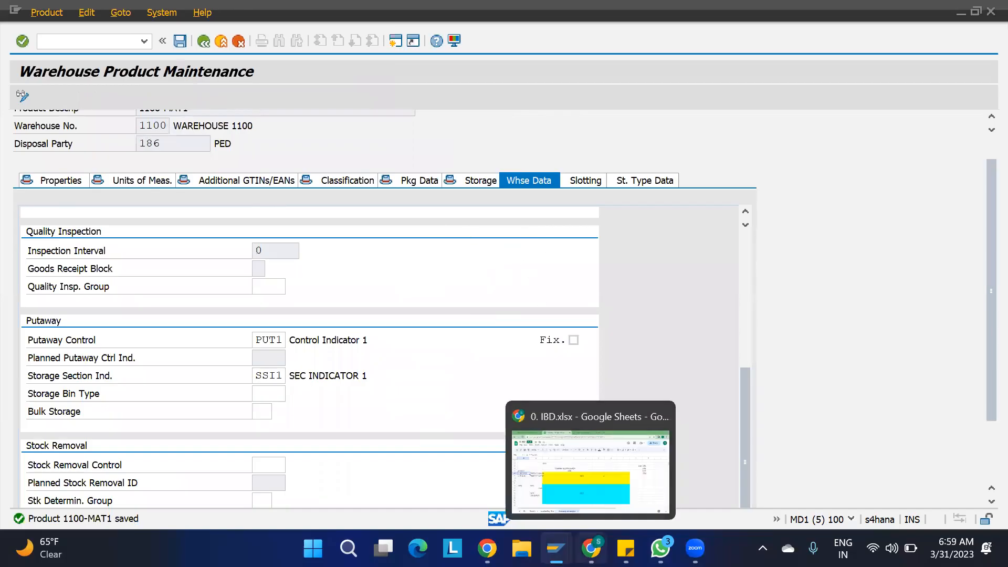
pyautogui.click(592, 546)
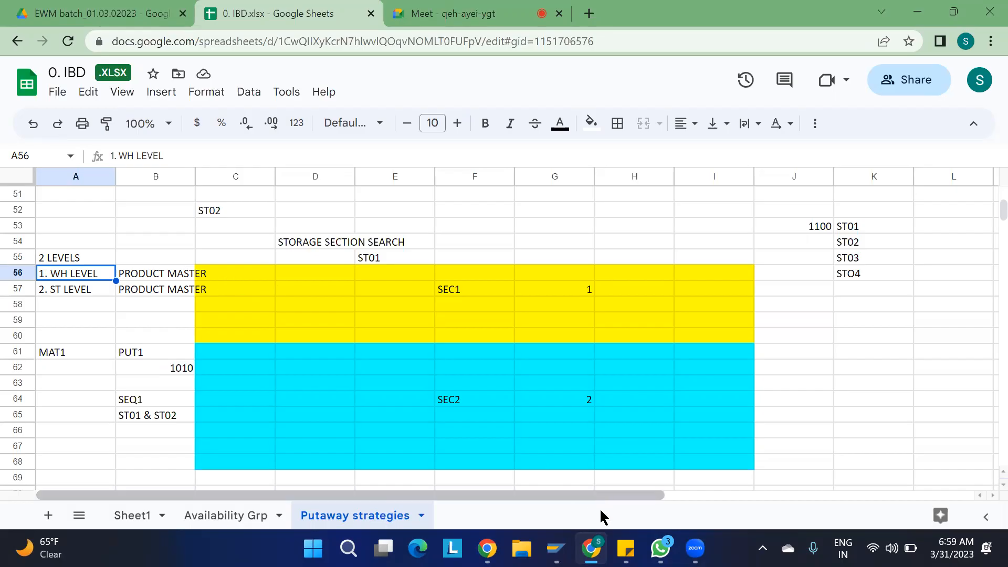
# - After reviewing the Putaway strategies notes, return to the inbound delivery in SAP
pyautogui.moveTo(556, 549)
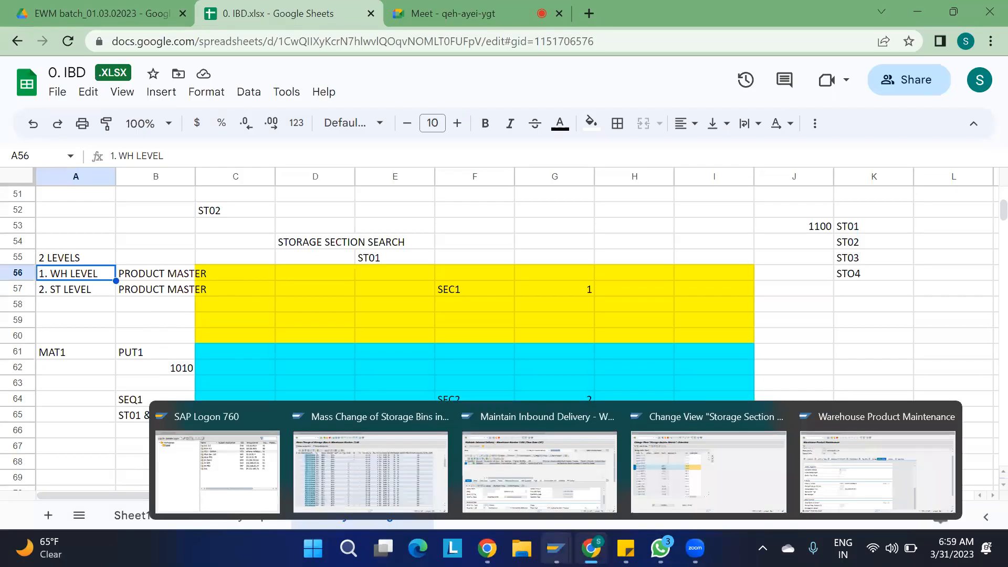
pyautogui.click(535, 486)
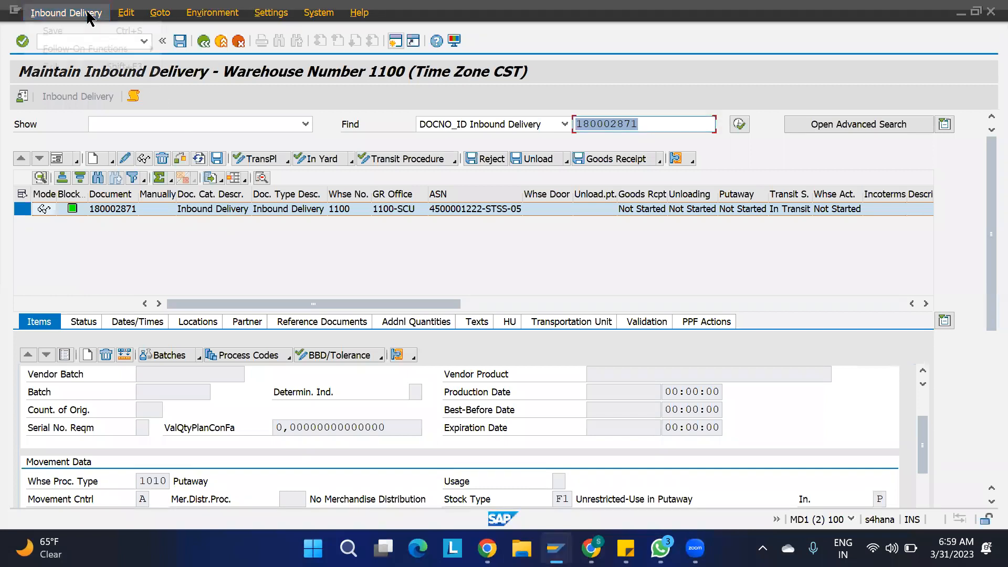
# - Create a putaway task from delivery 180002871, proposing 5 EA into ST01 section SEC1
pyautogui.click(90, 14)
pyautogui.moveTo(108, 50)
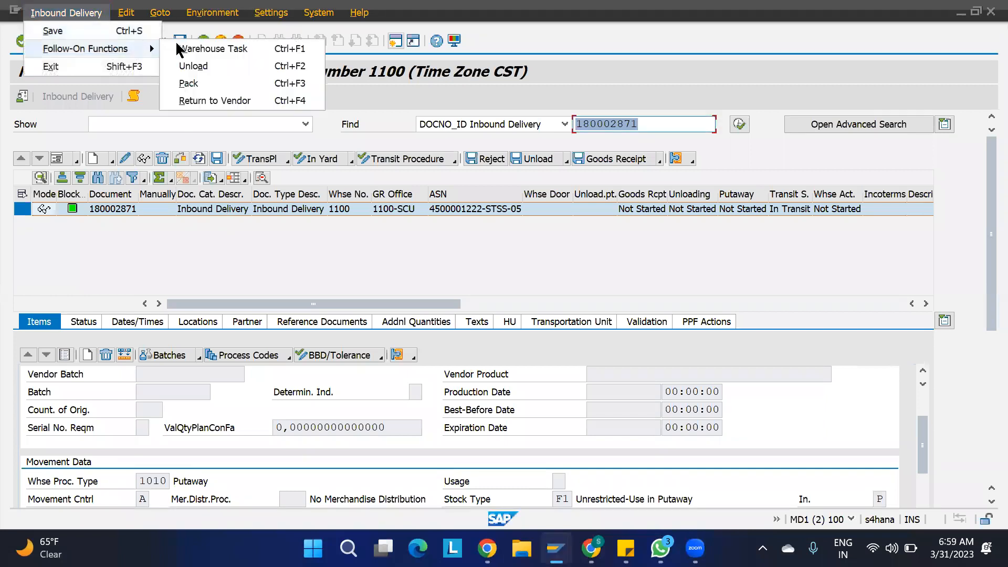
pyautogui.click(204, 49)
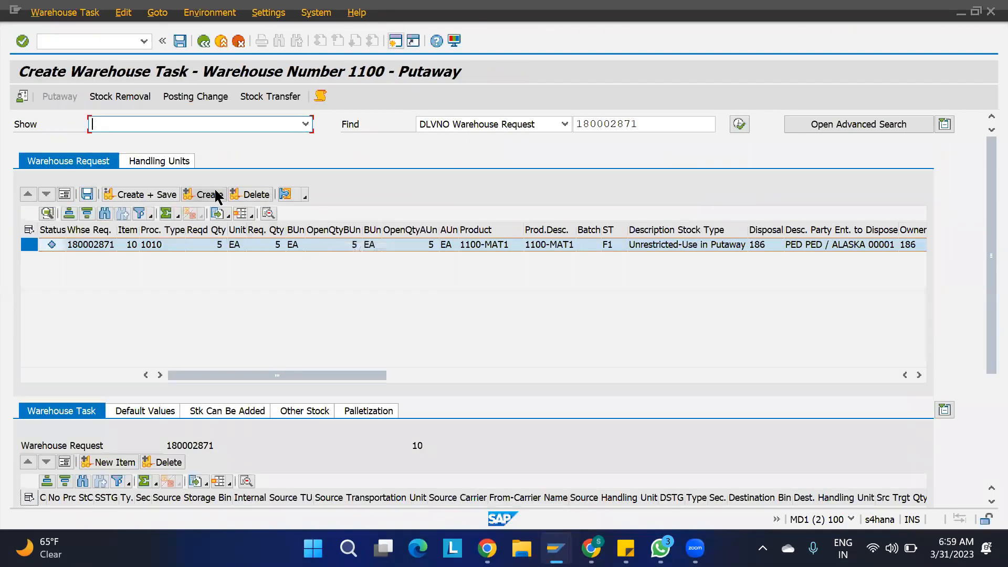
pyautogui.click(210, 195)
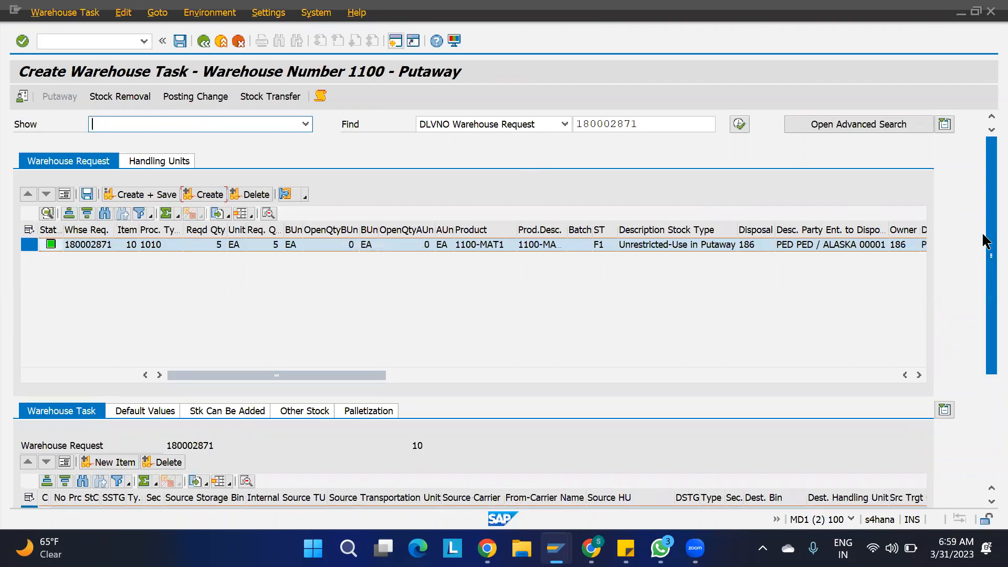
pyautogui.scroll(-5, 982, 231)
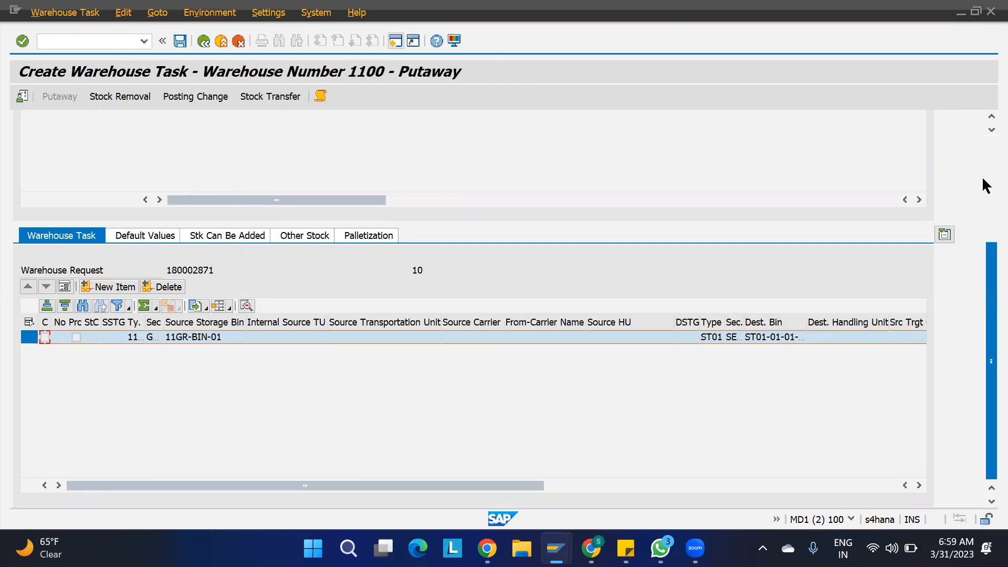
pyautogui.scroll(5, 982, 176)
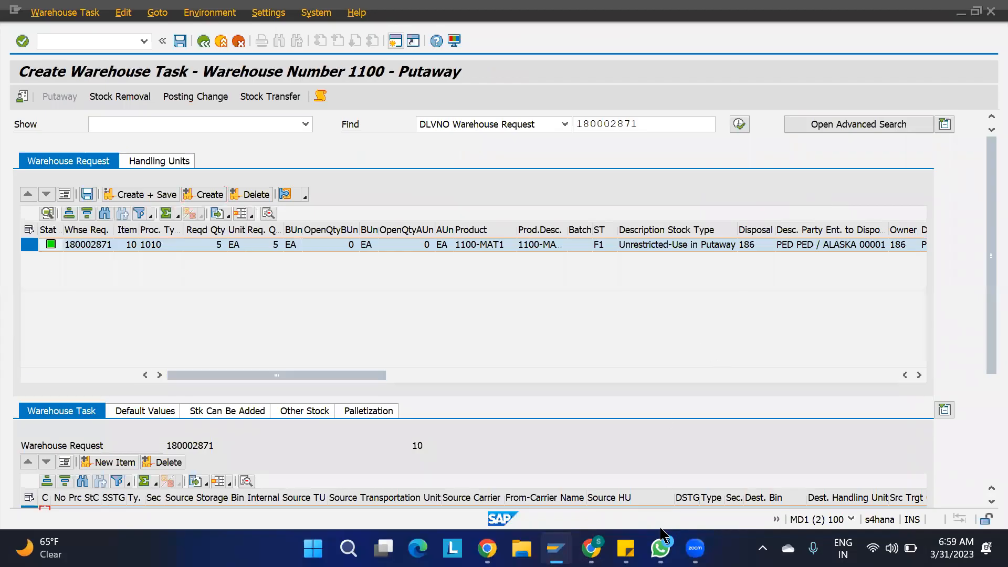
# - Reset the storage section on all listed ST01 bins by mass change and save
pyautogui.moveTo(556, 548)
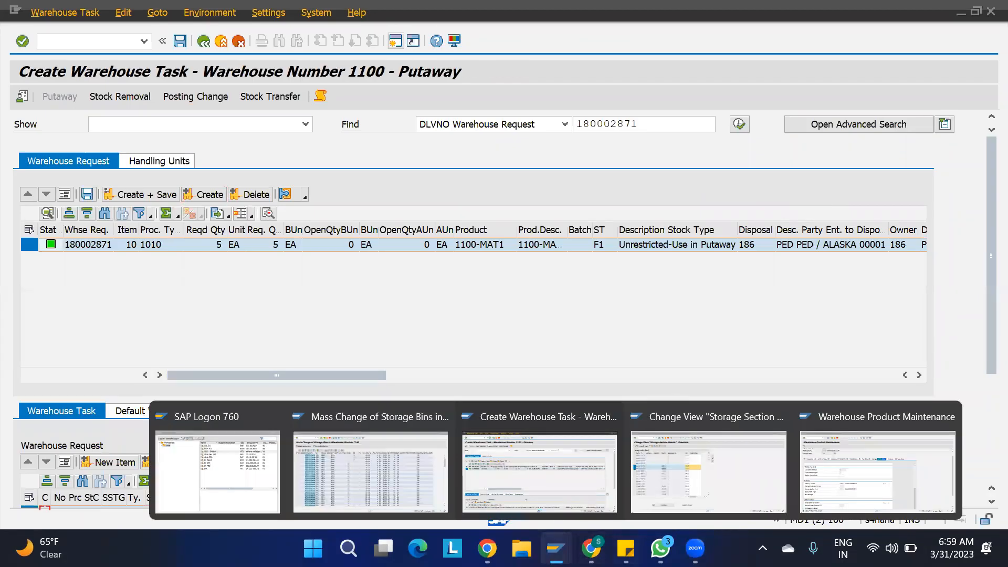
pyautogui.click(406, 466)
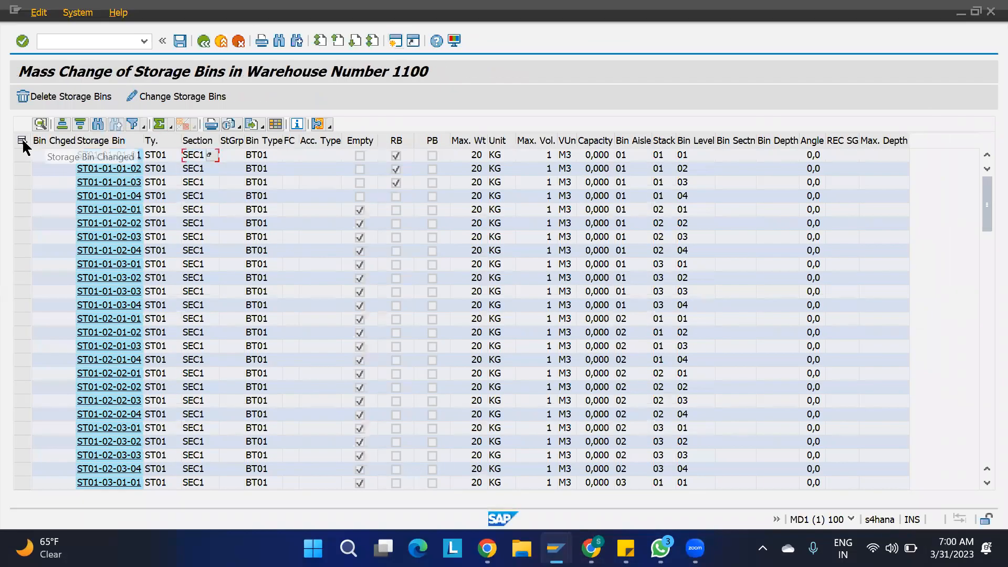
pyautogui.click(22, 140)
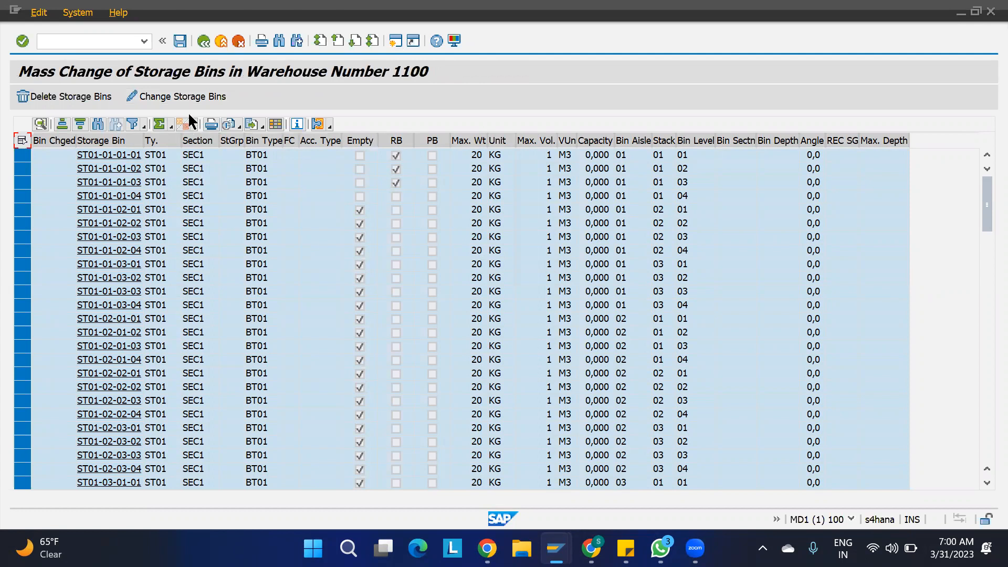
pyautogui.click(224, 99)
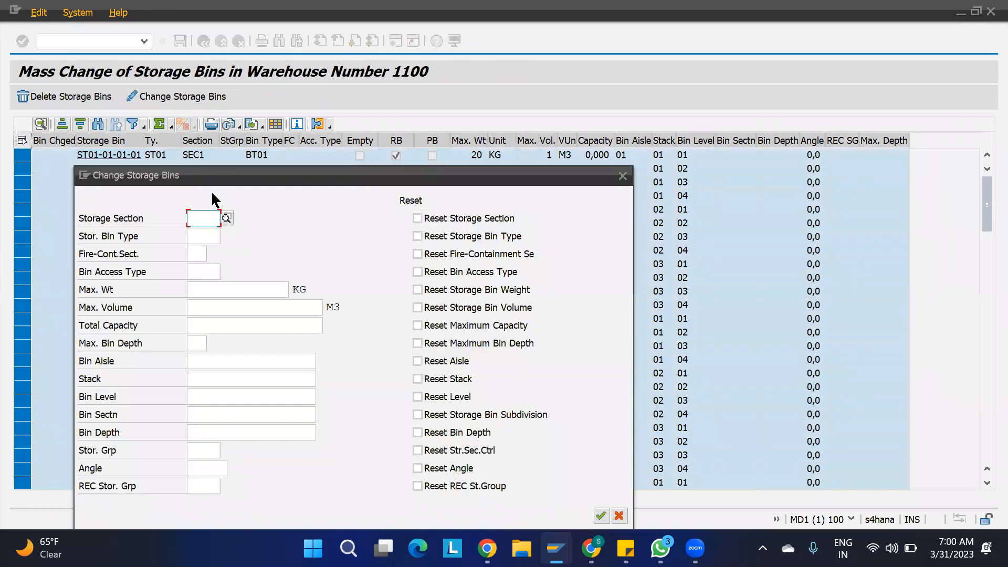
pyautogui.click(418, 219)
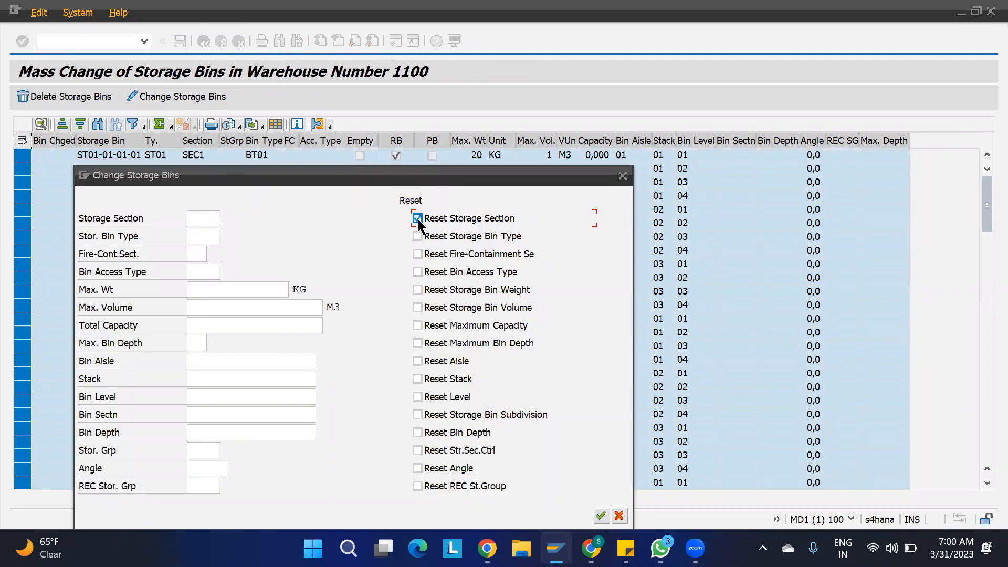
pyautogui.click(601, 516)
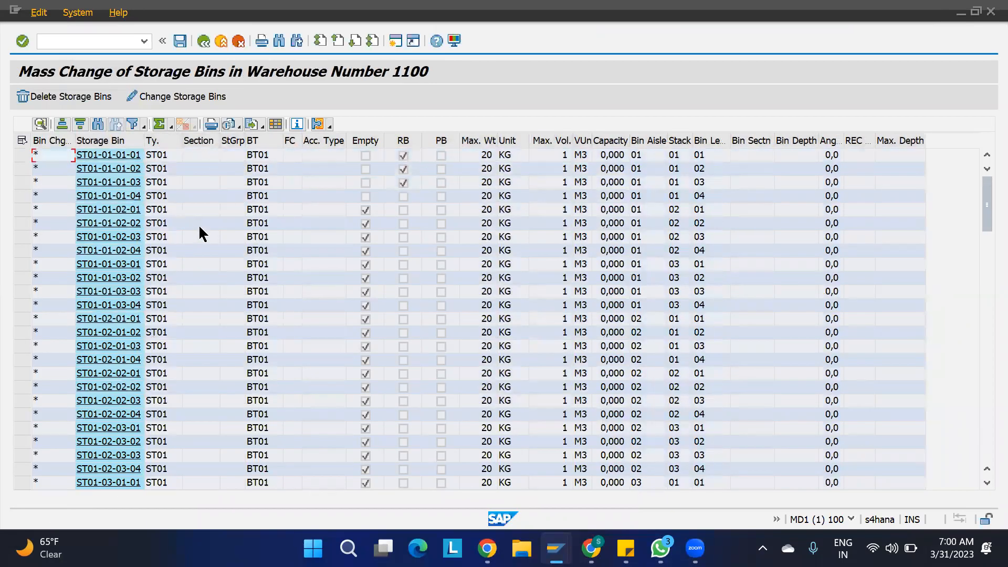
pyautogui.hotkey('ctrl', 's')
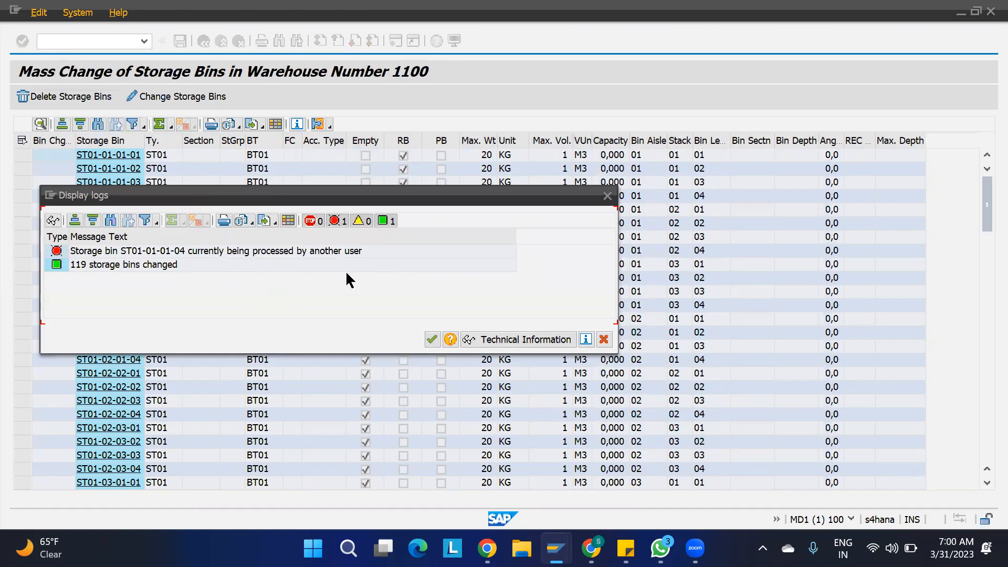
pyautogui.click(604, 339)
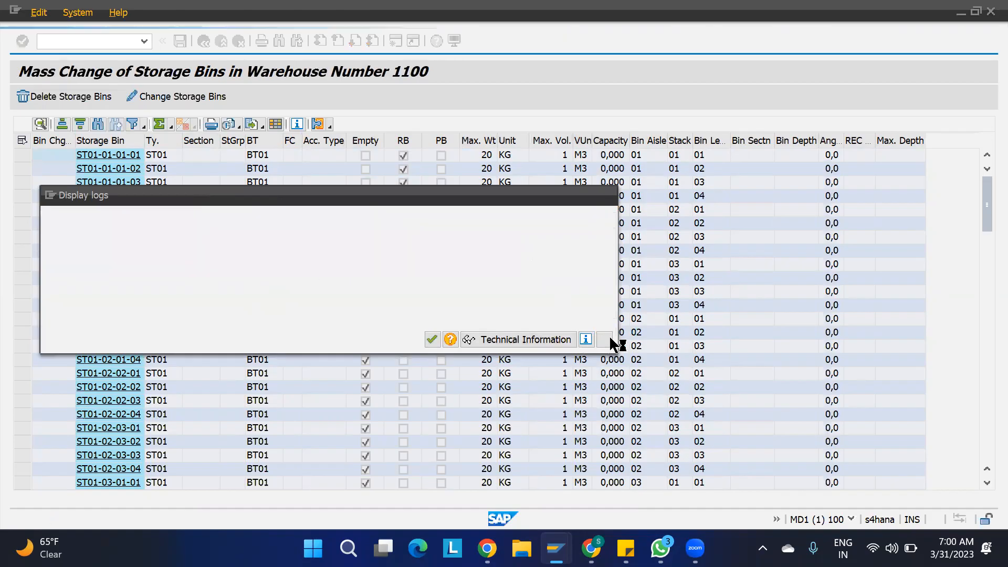
# - Discard the unsaved putaway task on the warehouse task screen
pyautogui.moveTo(695, 547)
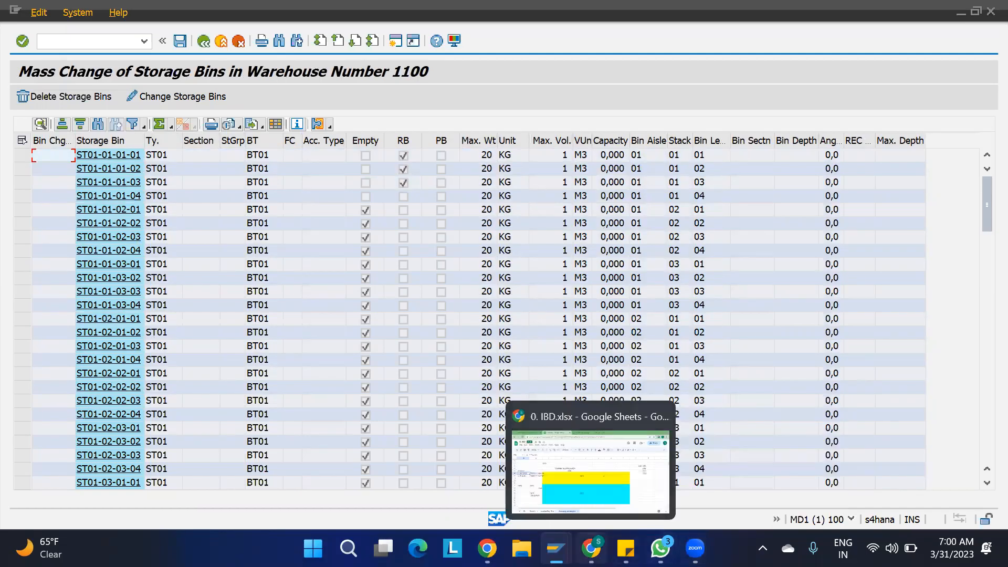
pyautogui.moveTo(556, 548)
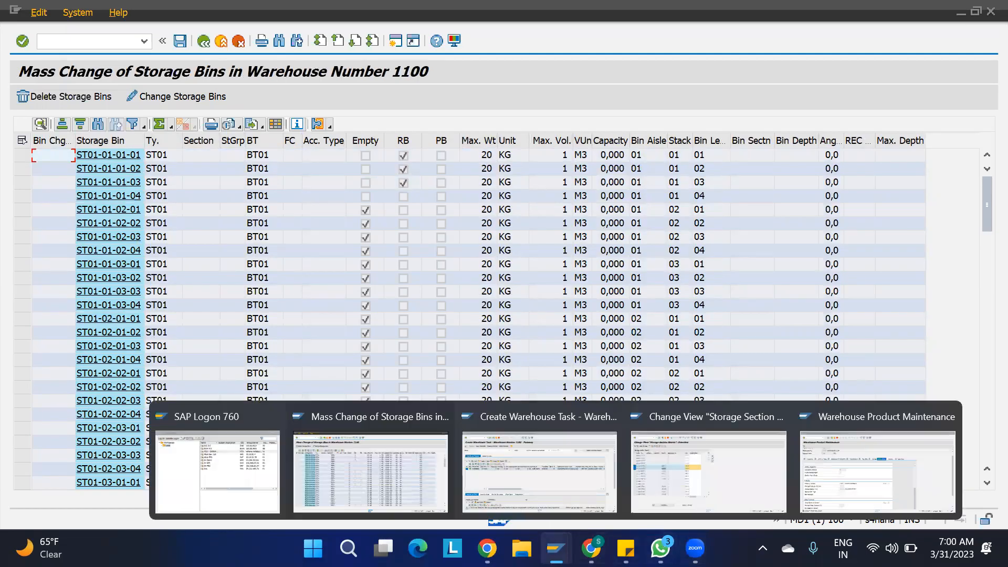
pyautogui.click(556, 480)
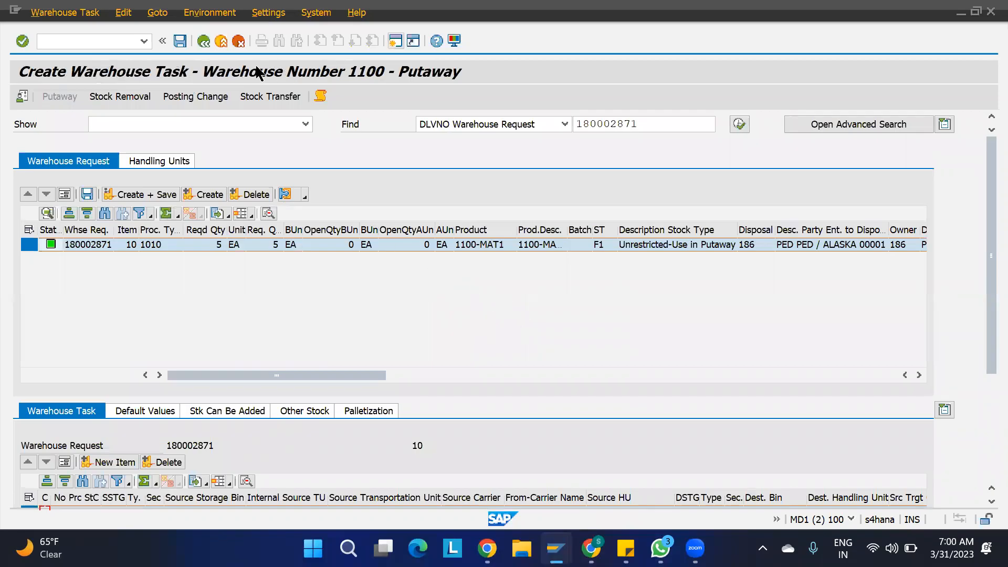
pyautogui.press('F3')
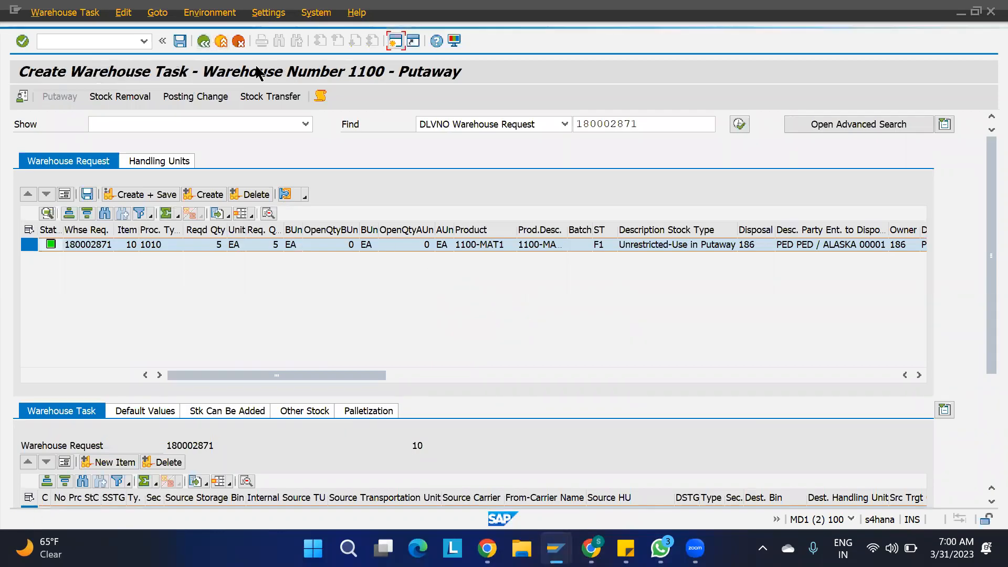
pyautogui.click(371, 309)
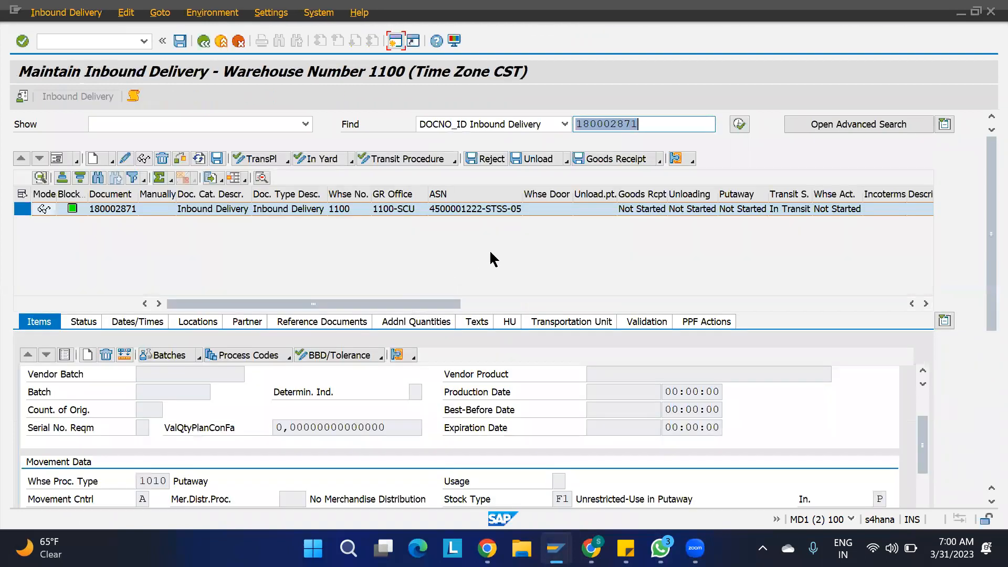
# - Repeat the storage section reset on all 120 ST01 bins and save it
pyautogui.hotkey('alt', 'Tab')
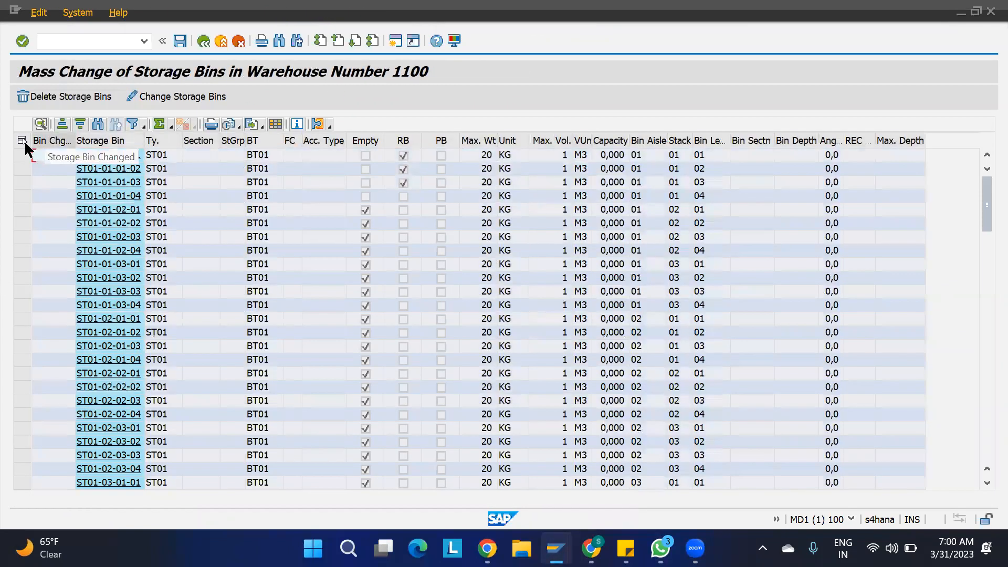
pyautogui.click(21, 141)
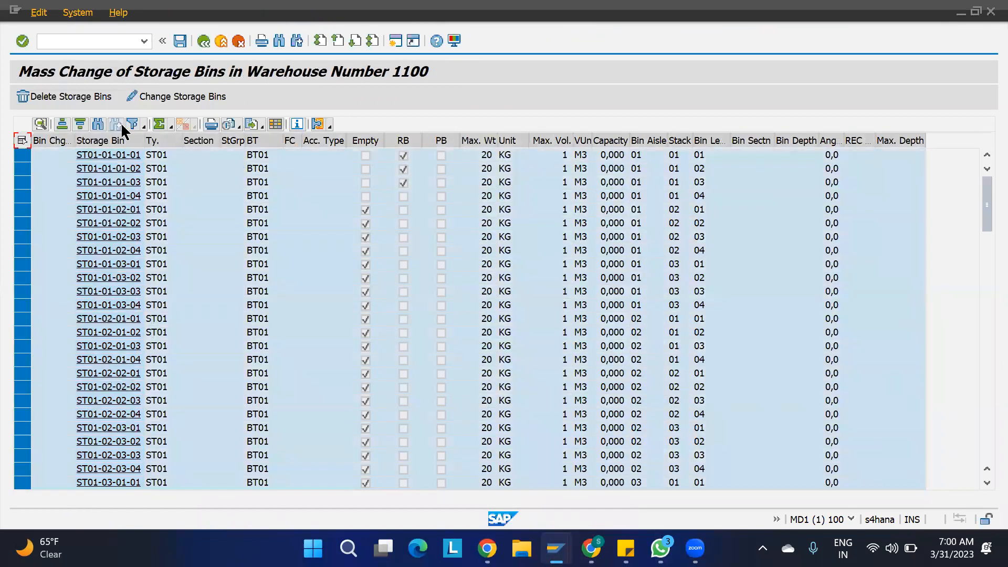
pyautogui.click(179, 96)
pyautogui.click(418, 218)
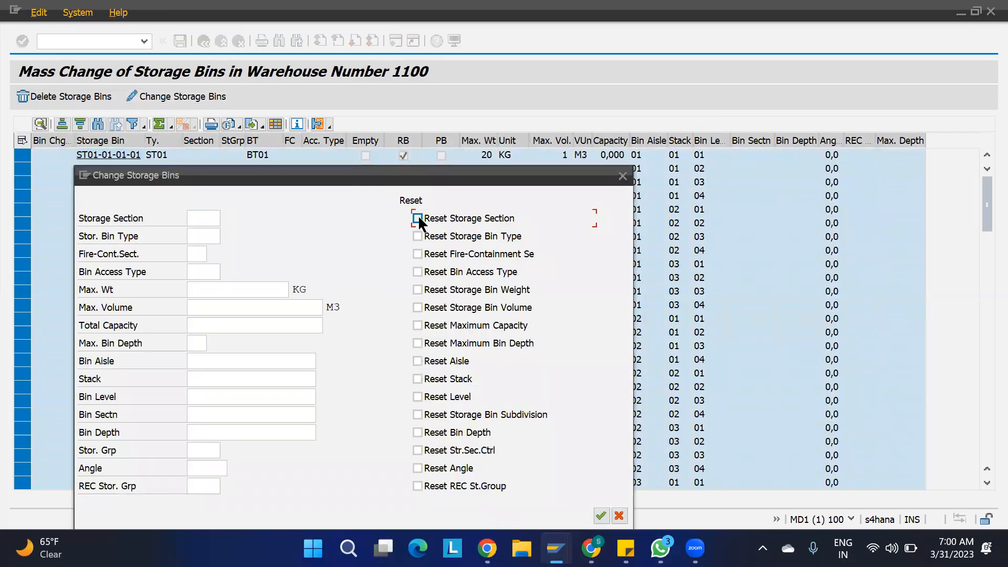
pyautogui.click(601, 516)
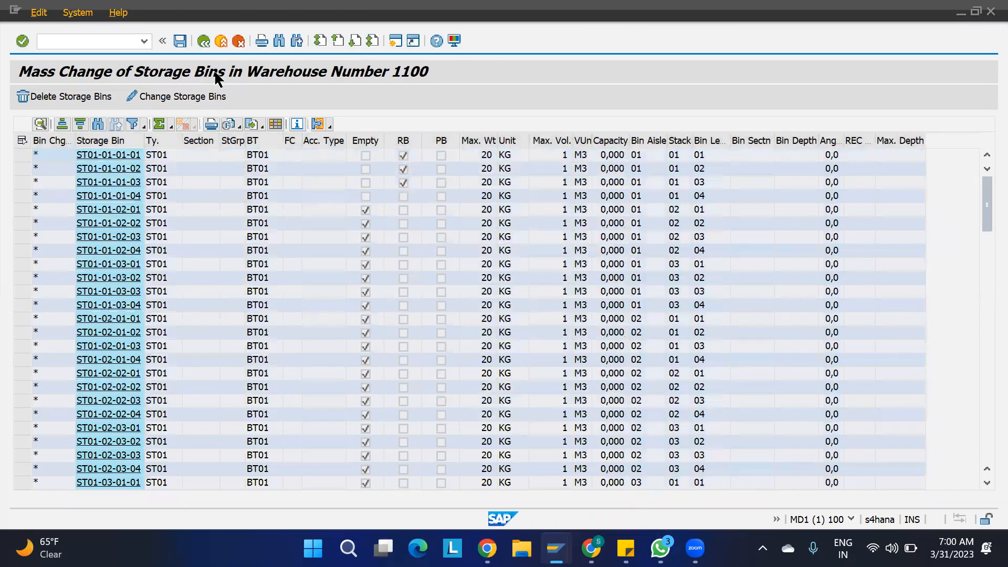
pyautogui.hotkey('ctrl', 's')
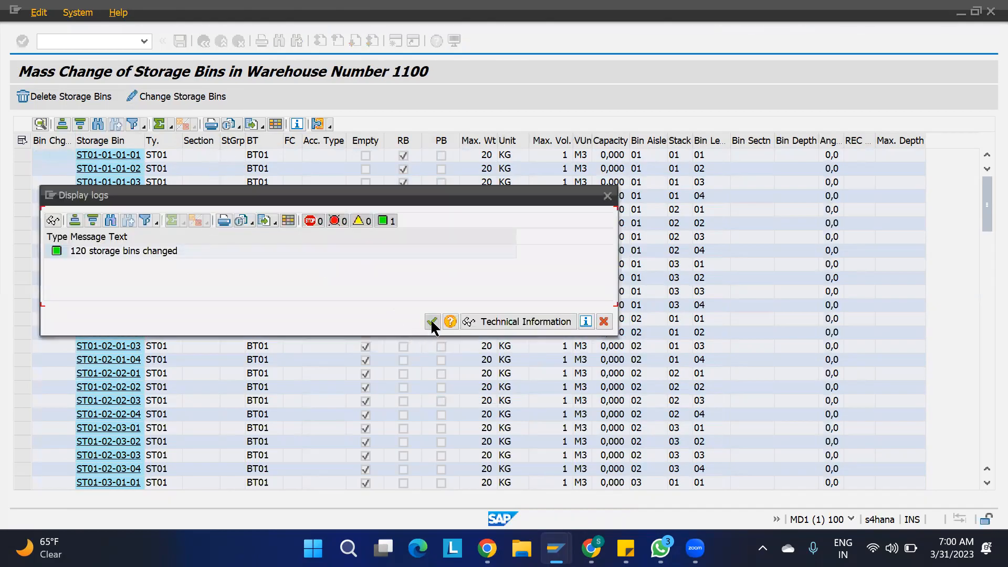
pyautogui.click(432, 322)
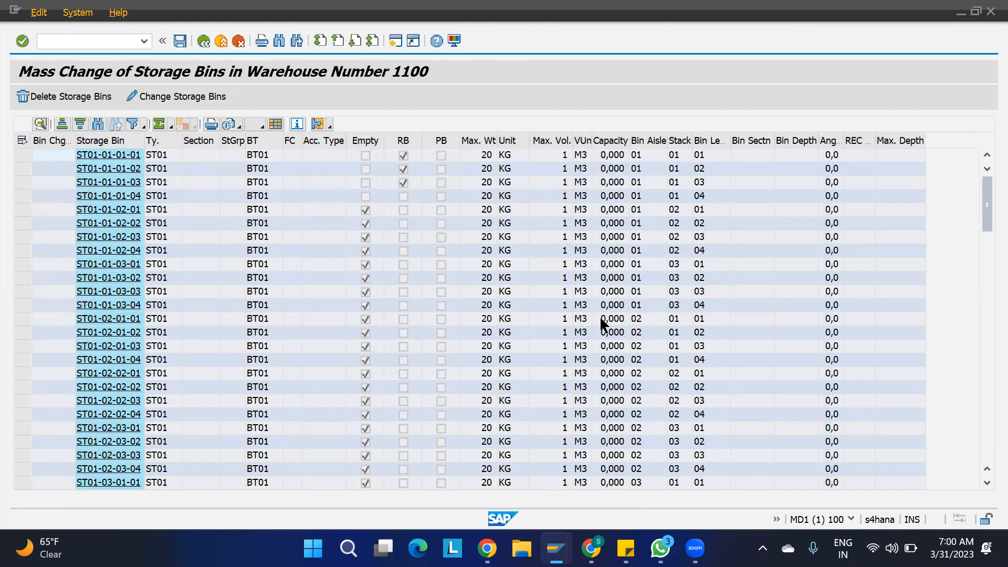
pyautogui.hotkey('alt', 'Tab')
# - Create the putaway task for 1100-MAT1 from delivery 180002871 and check its ST01 destination bin
pyautogui.click(54, 15)
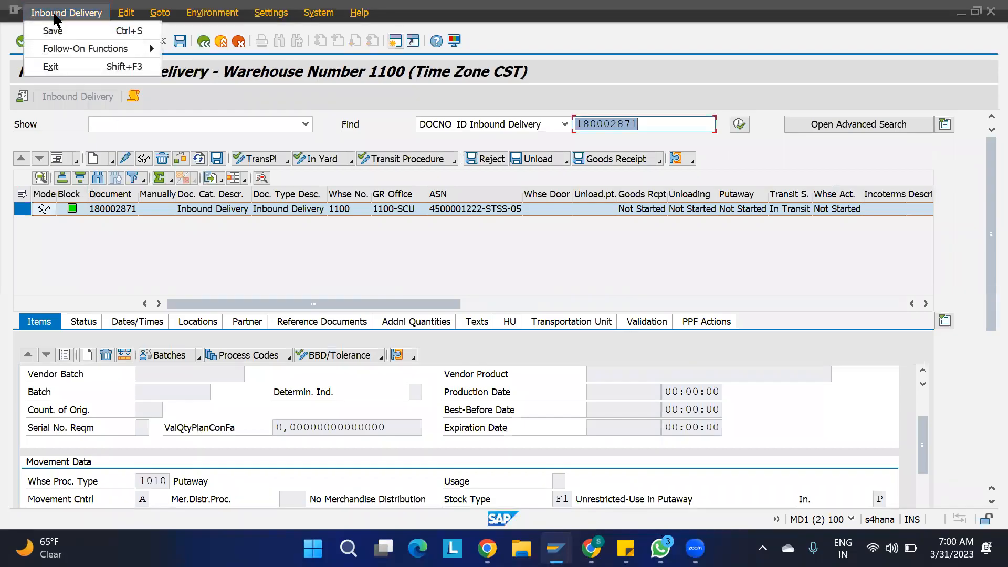
pyautogui.moveTo(92, 50)
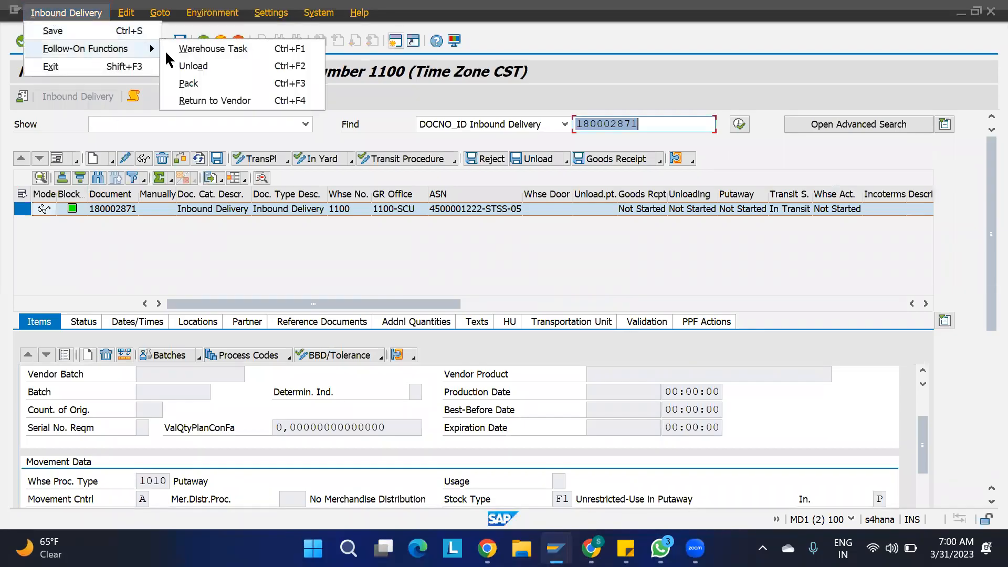
pyautogui.click(200, 51)
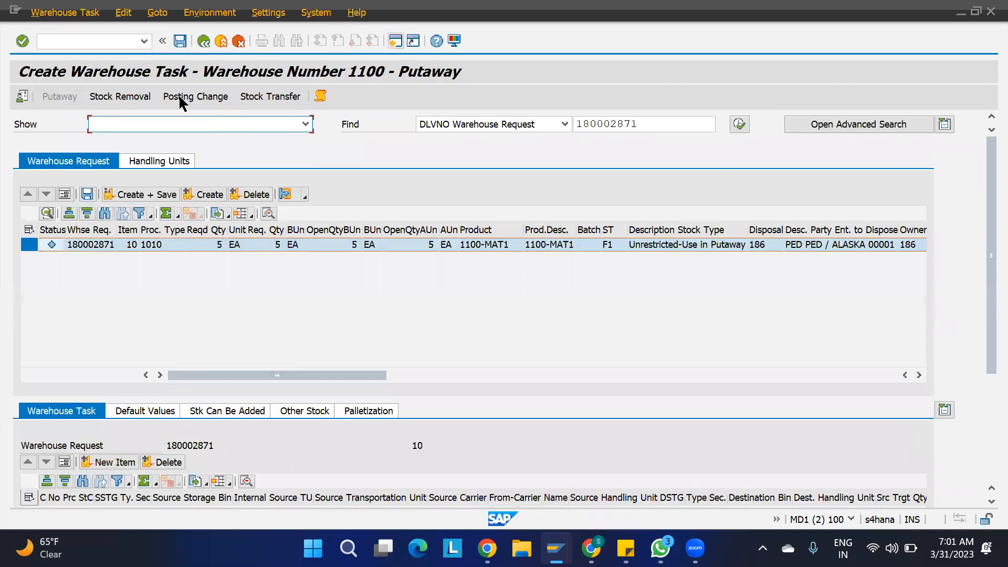
pyautogui.click(208, 195)
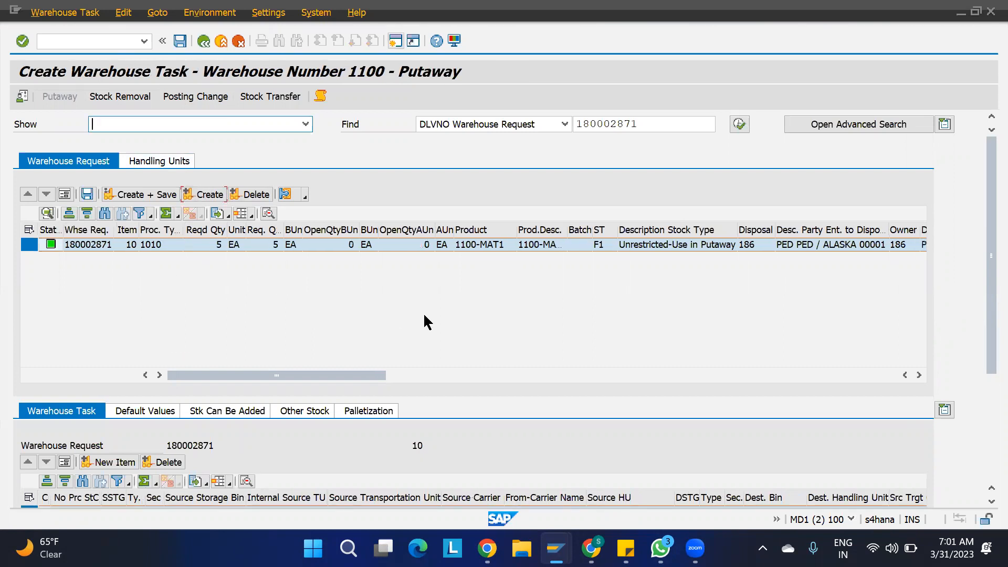
pyautogui.moveTo(982, 213); pyautogui.dragTo(982, 369)
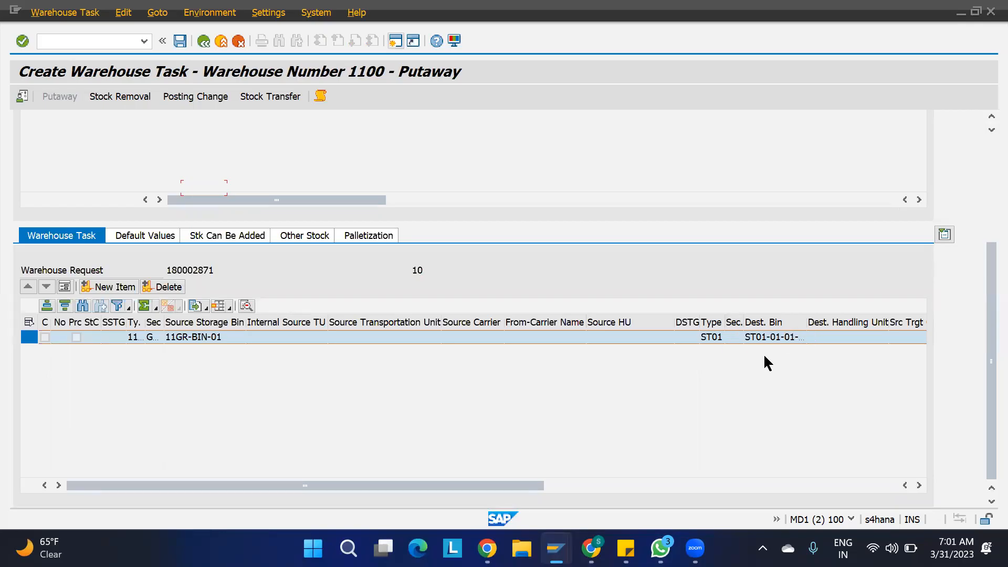
# - Review 1100-MAT1's warehouse product data, then open an additional SAP session
pyautogui.moveTo(556, 548)
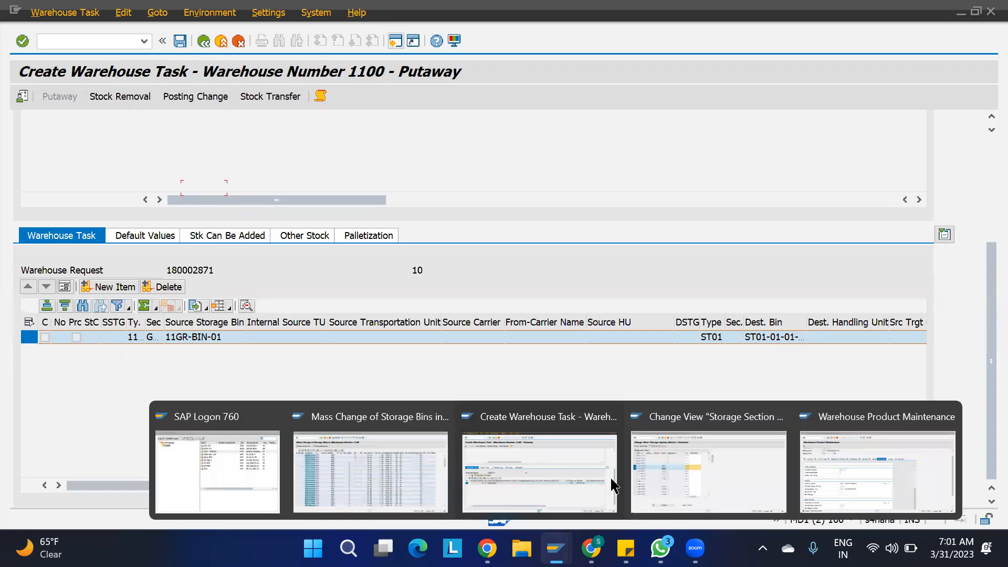
pyautogui.click(840, 473)
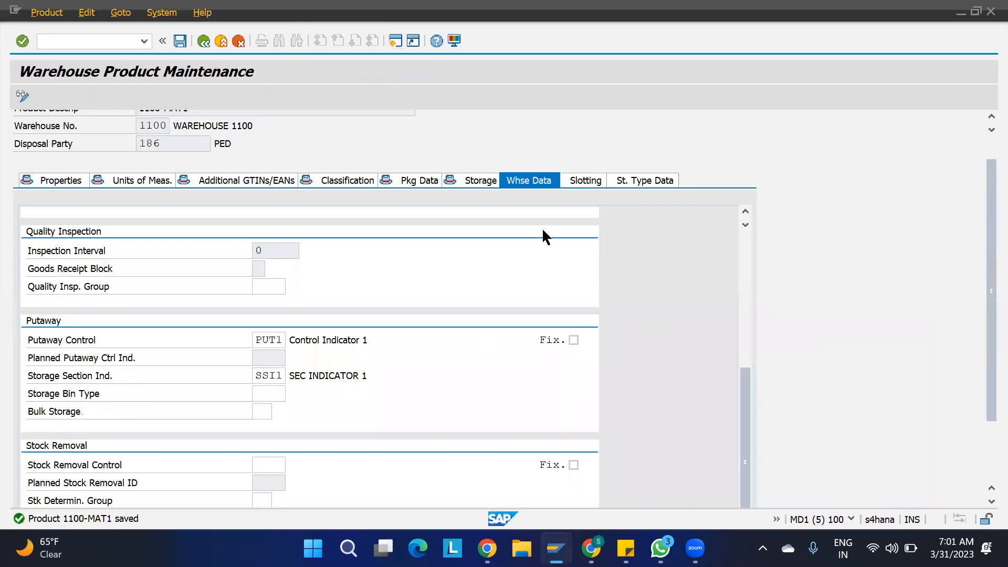
pyautogui.scroll(-5, 679, 324)
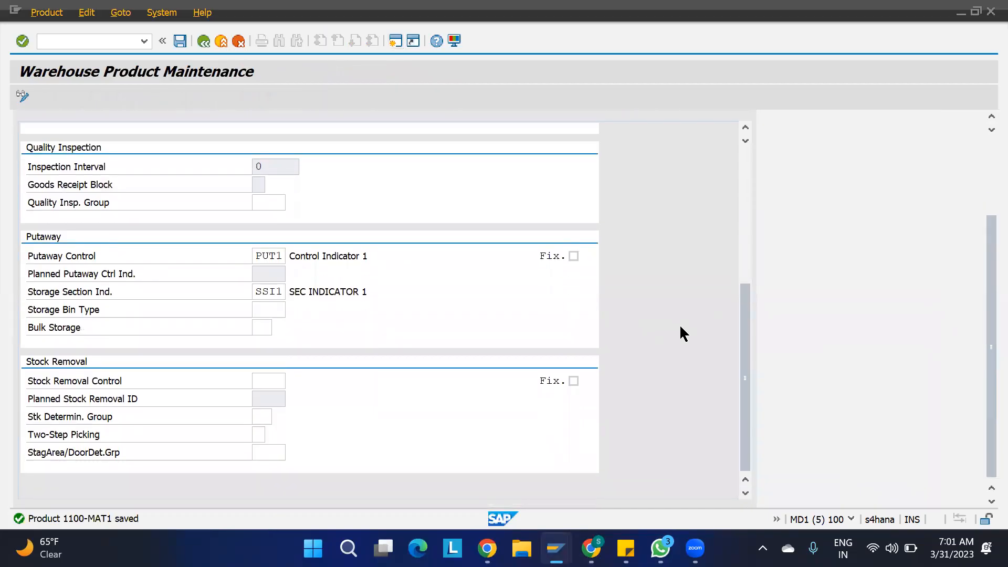
pyautogui.scroll(10, 679, 323)
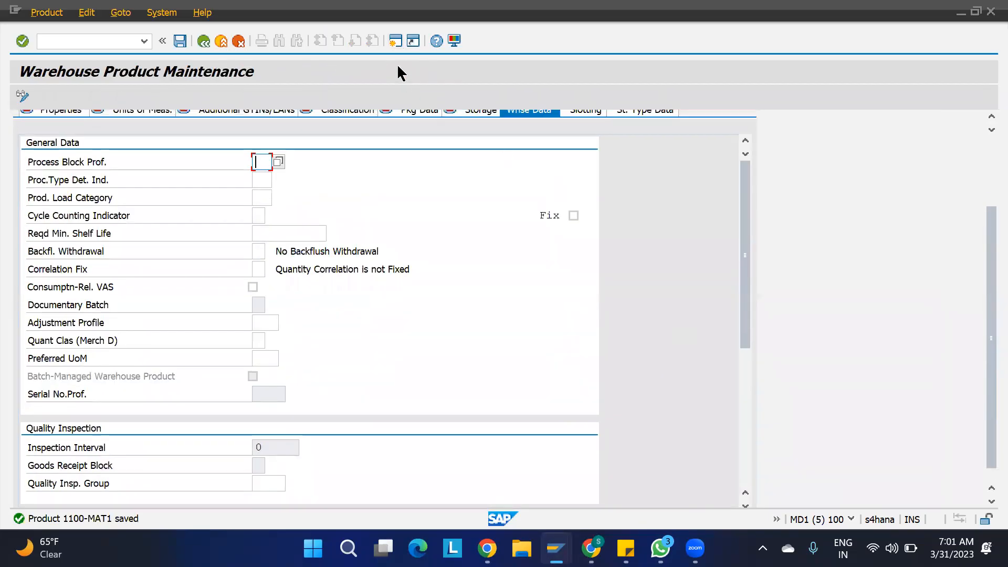
pyautogui.click(396, 42)
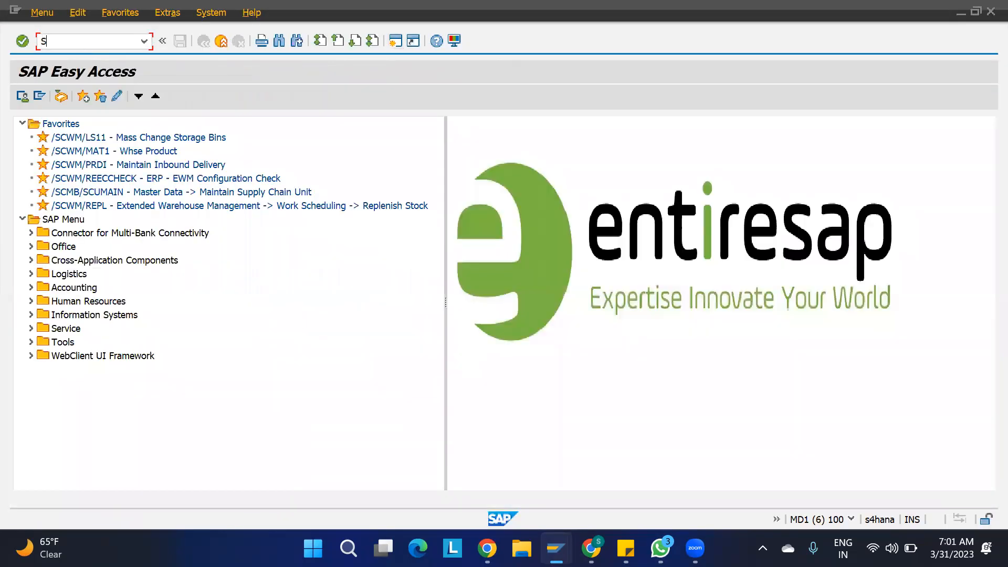
# - In SPRO, navigate the EWM Master Data IMG to the Define Storage Type table
pyautogui.press('Return')
pyautogui.click(71, 97)
pyautogui.scroll(-2, 142, 232)
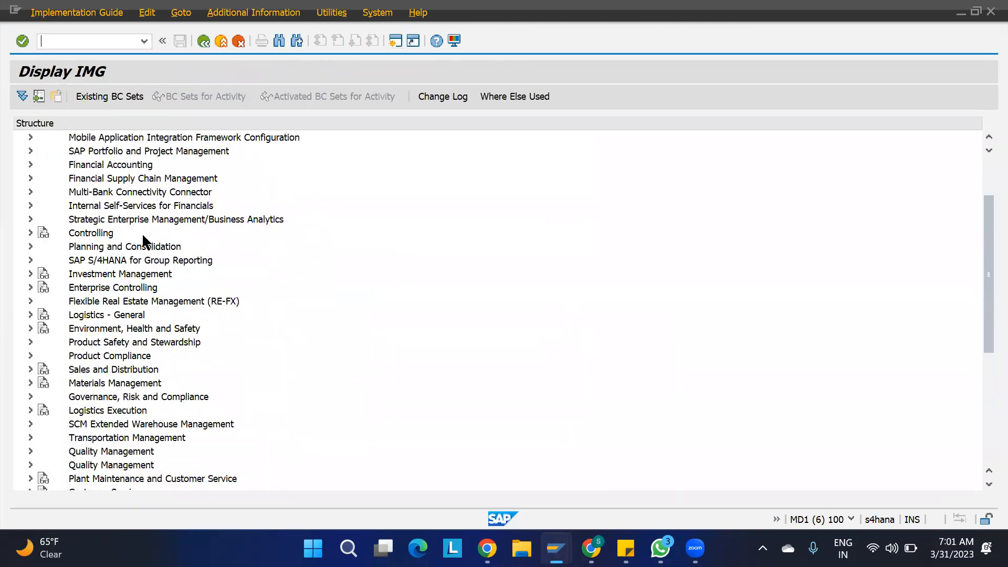
pyautogui.scroll(-1, 141, 232)
pyautogui.click(30, 382)
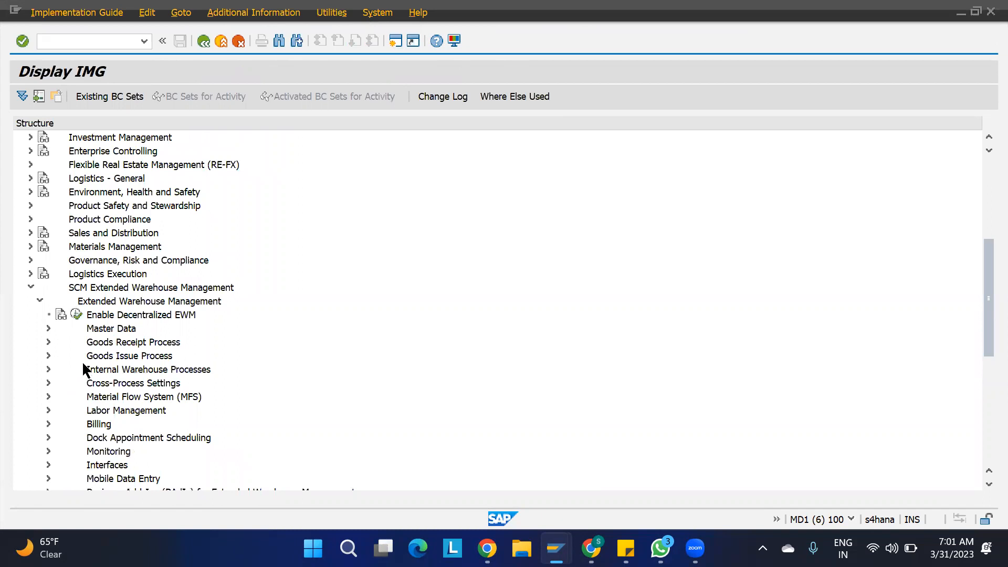
pyautogui.click(48, 341)
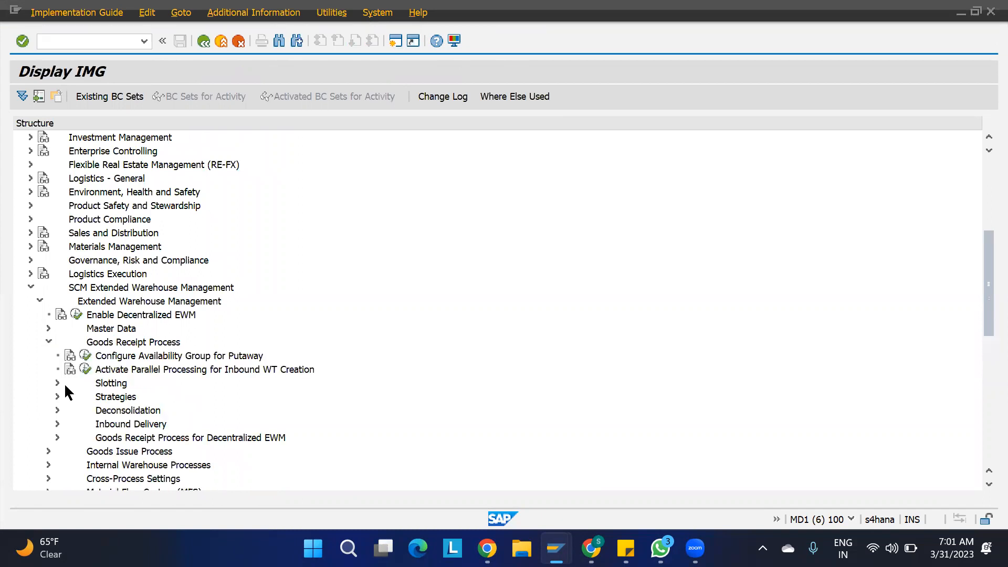
pyautogui.click(47, 342)
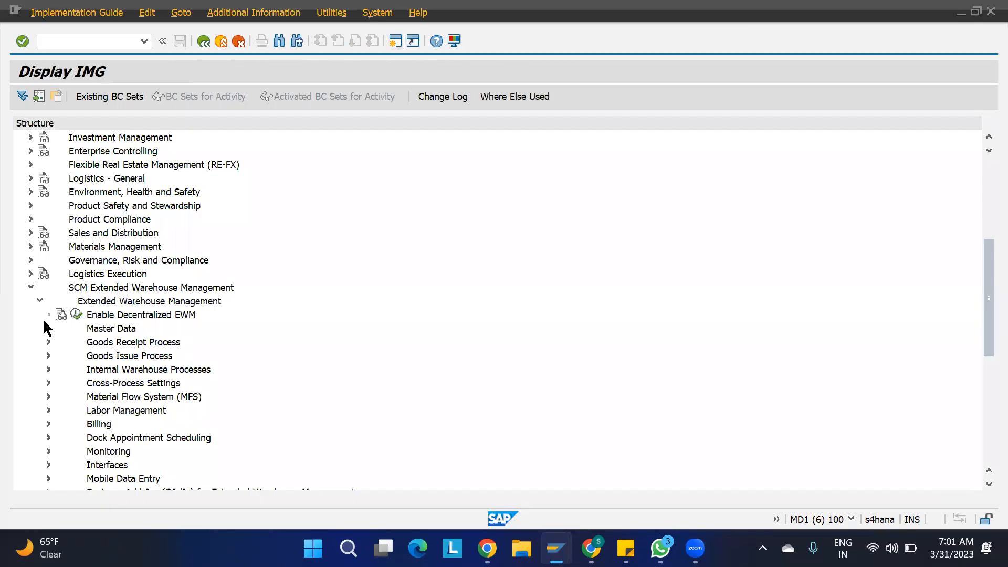
pyautogui.click(48, 329)
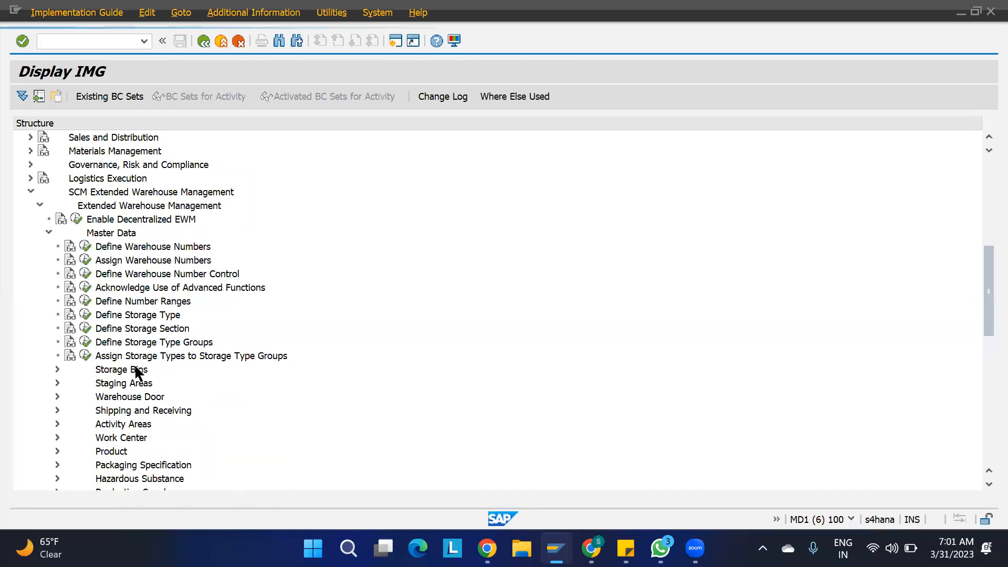
pyautogui.click(85, 315)
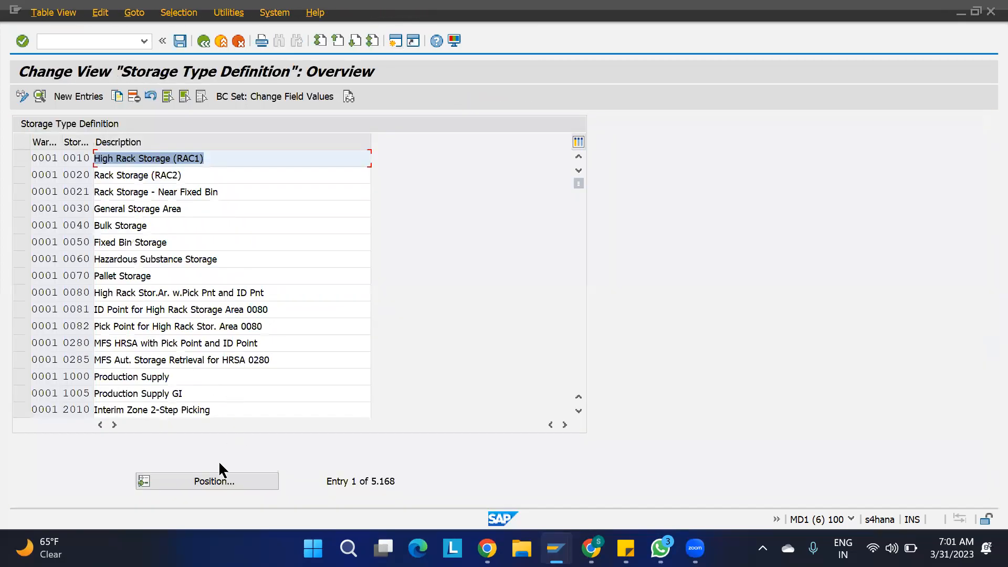
# - Set Stor. Section Check to X for ST01 in warehouse 1100 and save under EWM PROJECT
pyautogui.click(217, 479)
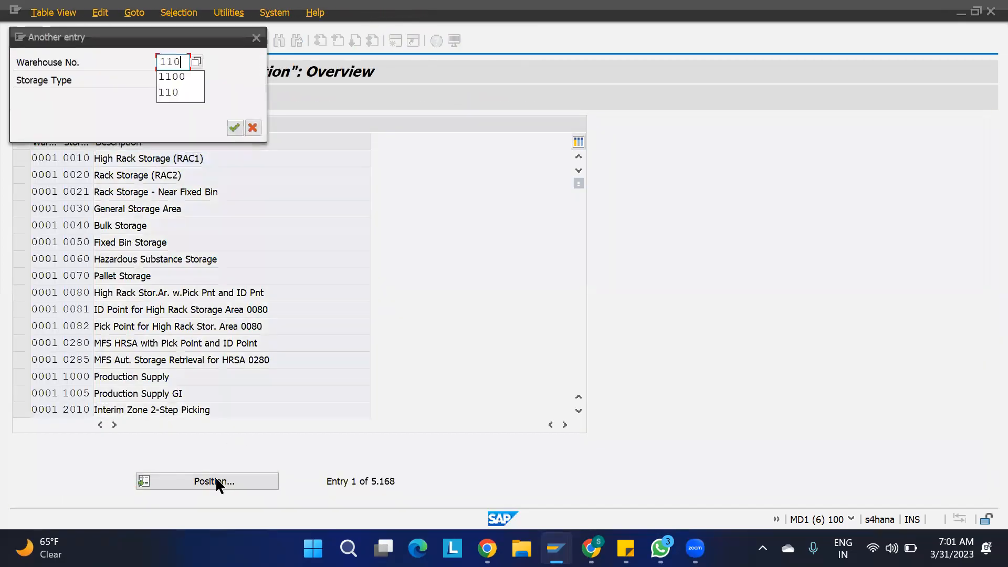
pyautogui.press('Return')
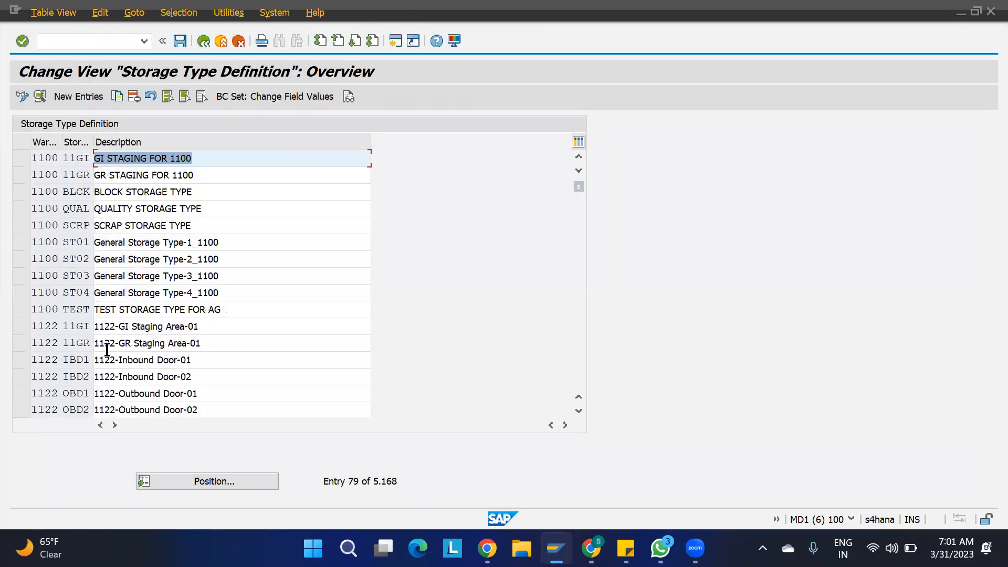
pyautogui.doubleClick(81, 242)
pyautogui.scroll(-1, 325, 433)
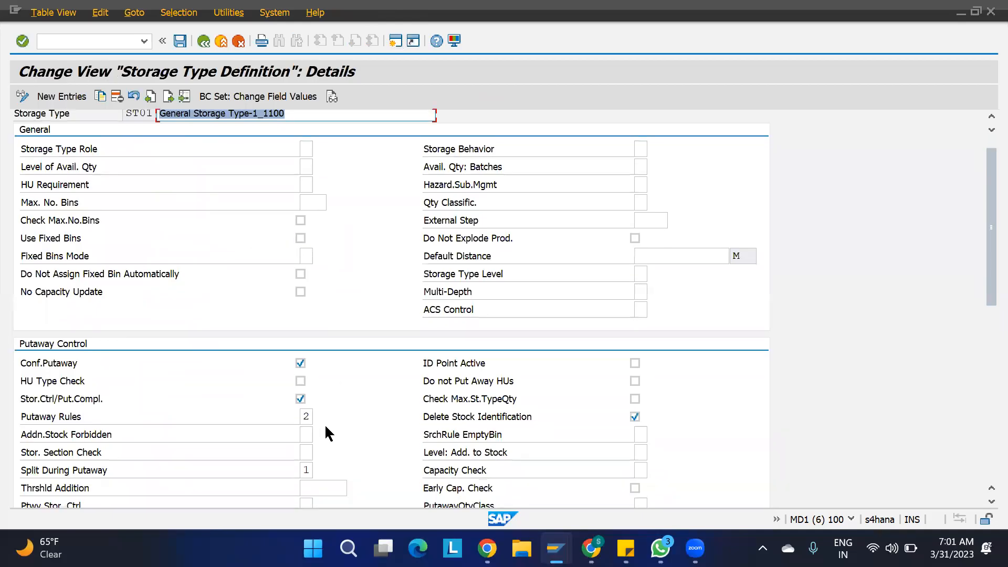
pyautogui.click(307, 451)
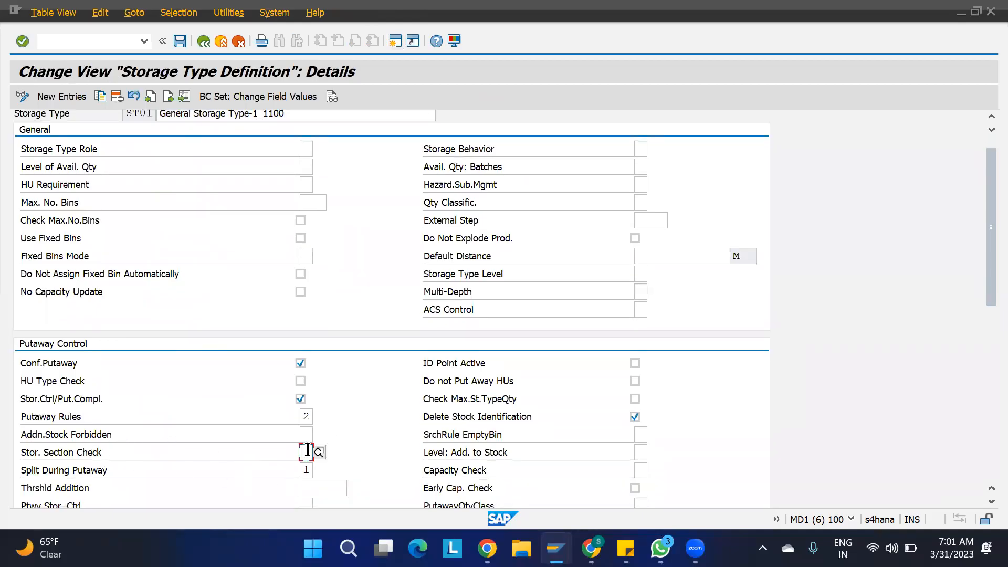
pyautogui.write('X')
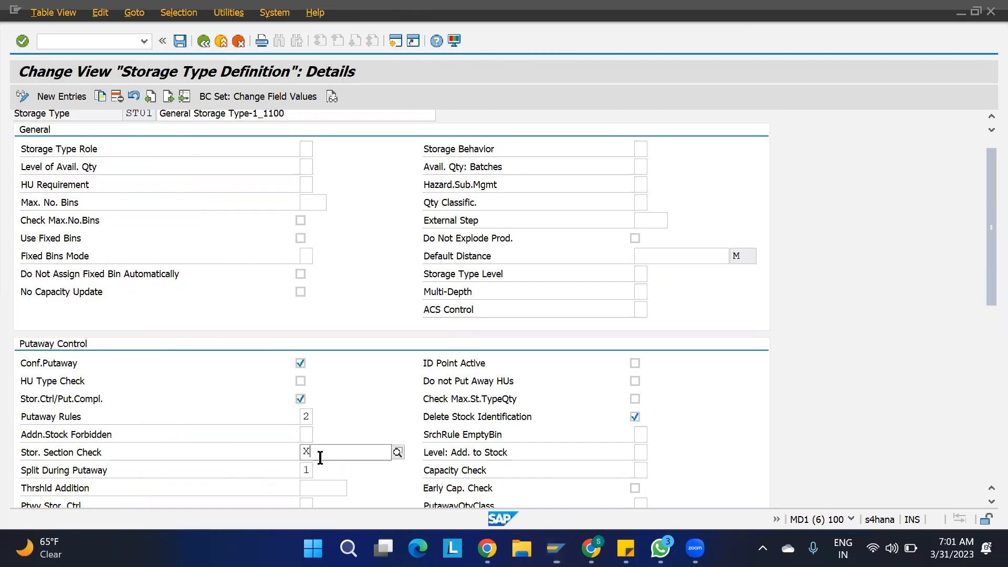
pyautogui.click(180, 41)
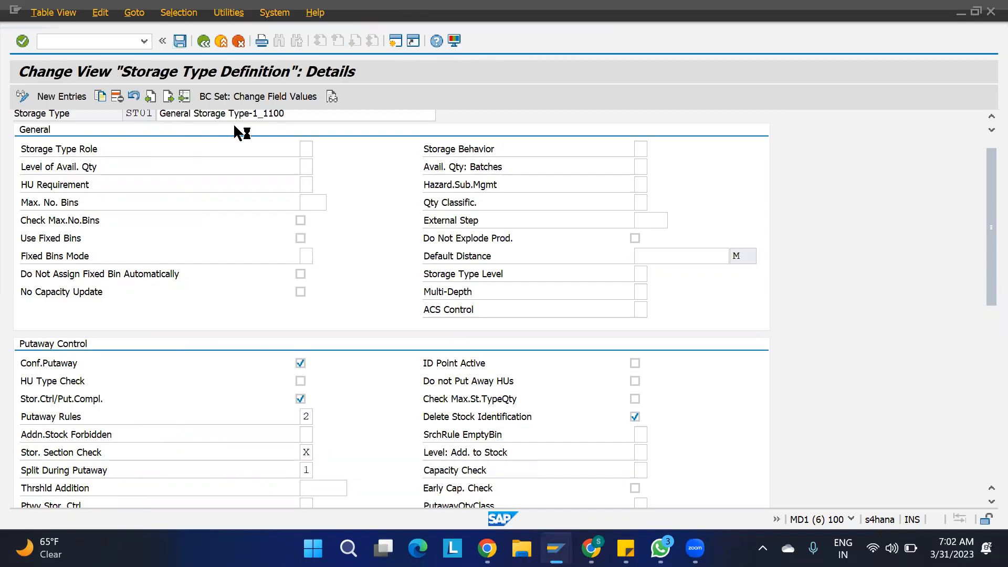
pyautogui.click(329, 268)
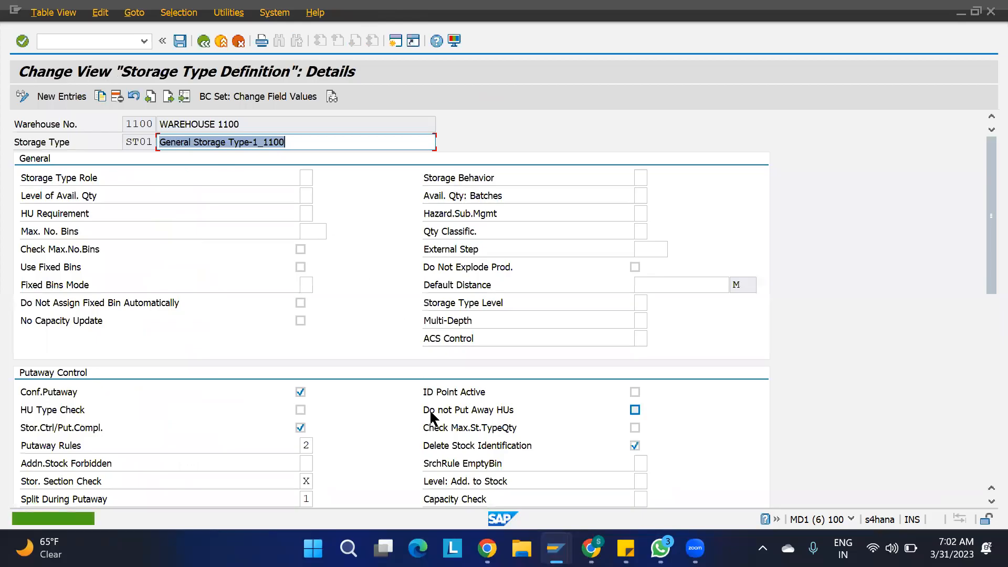
pyautogui.hotkey('alt', 'Tab')
pyautogui.hotkey('alt', 'Tab')
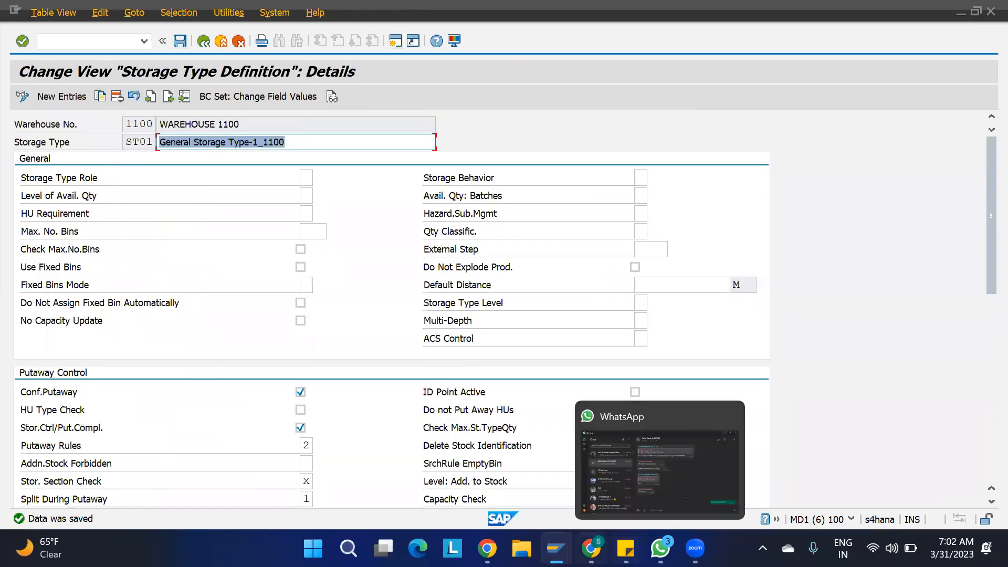
# - Discard the pending task and re-create the putaway warehouse task for the 1100-MAT1 item
pyautogui.moveTo(555, 548)
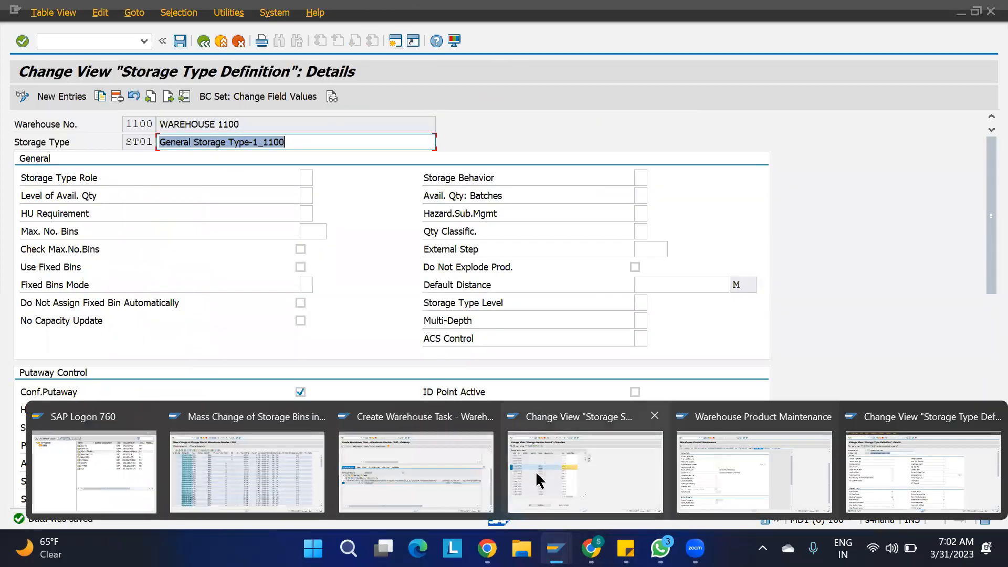
pyautogui.click(450, 464)
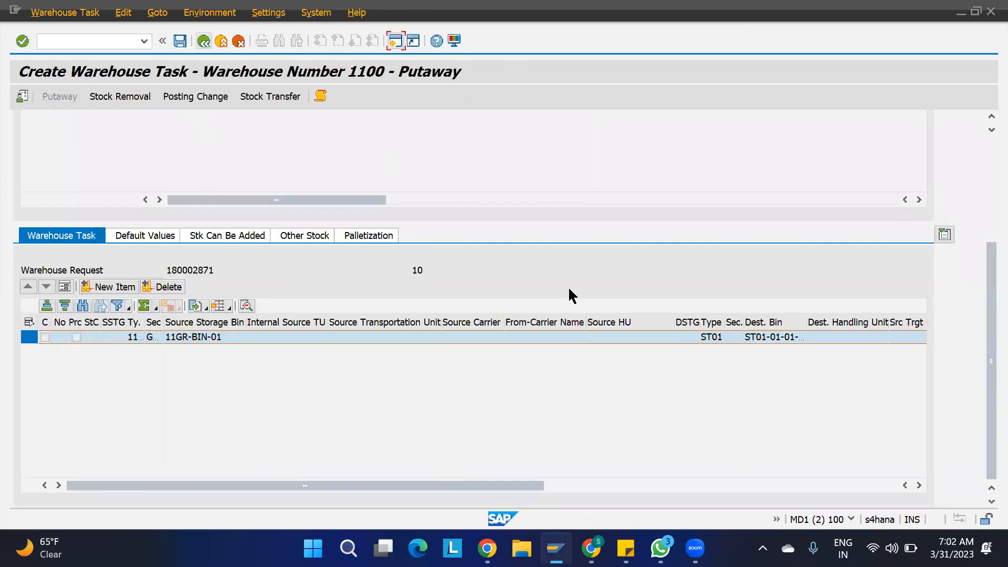
pyautogui.click(204, 41)
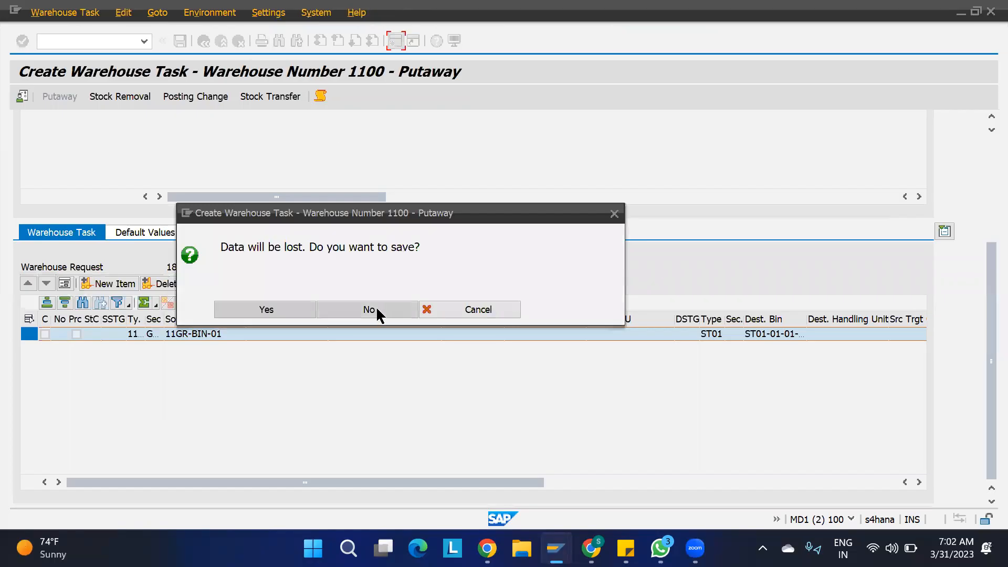
pyautogui.click(370, 309)
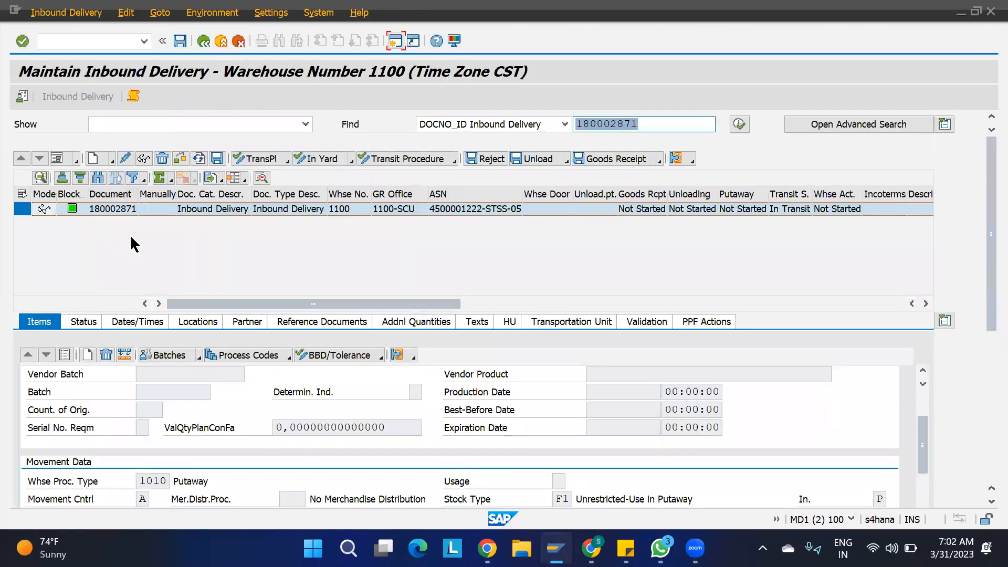
pyautogui.click(83, 16)
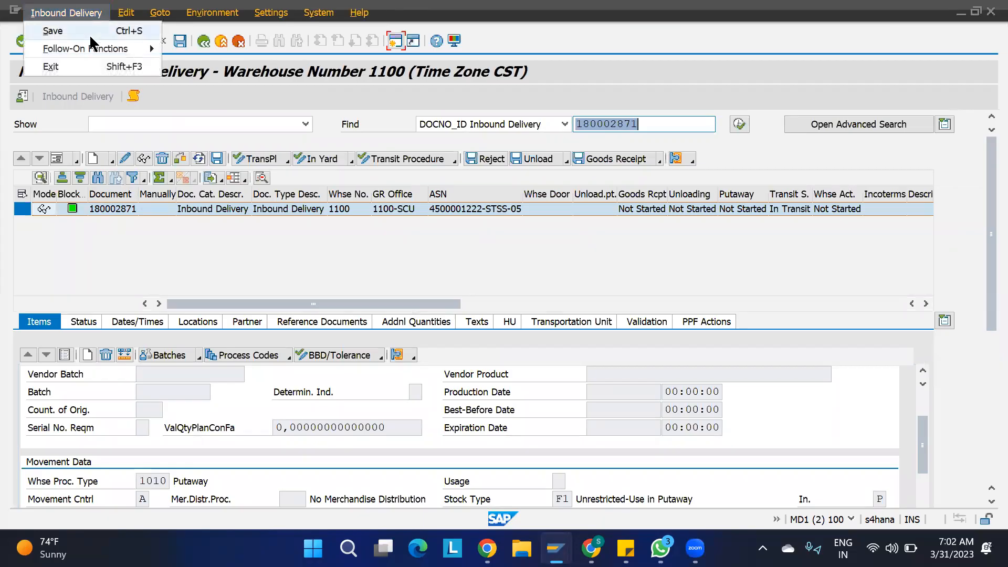
pyautogui.moveTo(91, 50)
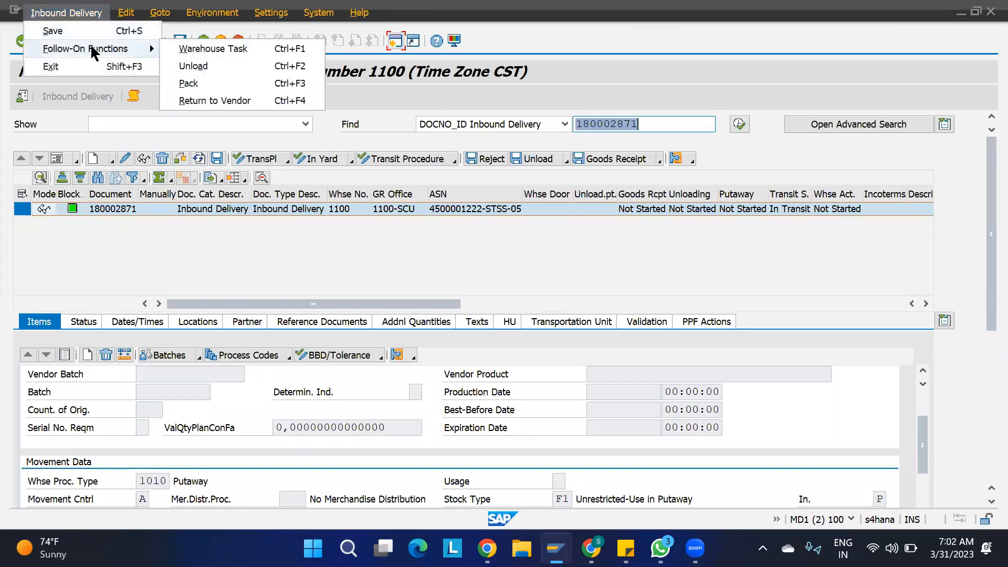
pyautogui.click(204, 50)
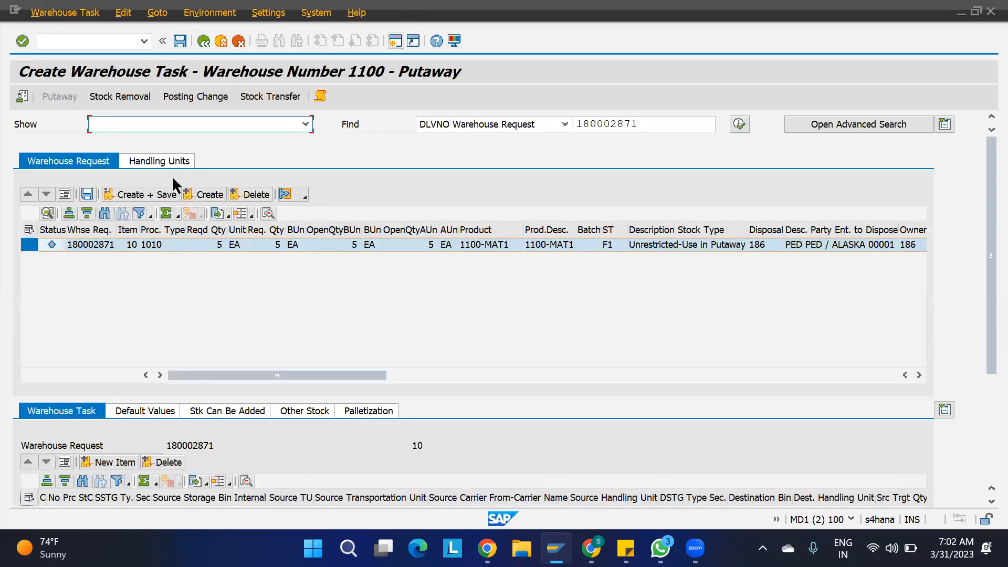
pyautogui.click(215, 200)
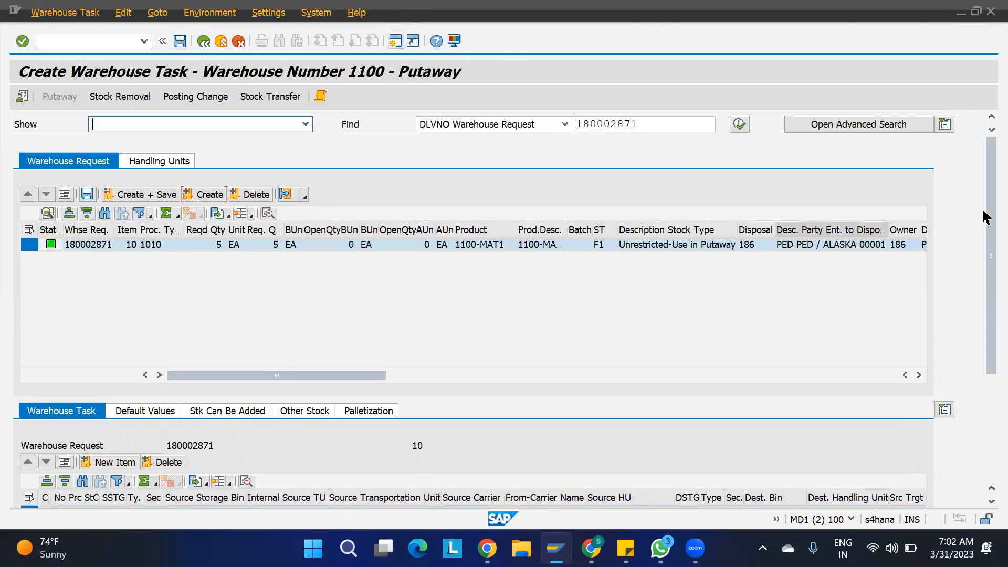
pyautogui.moveTo(986, 213); pyautogui.dragTo(983, 301)
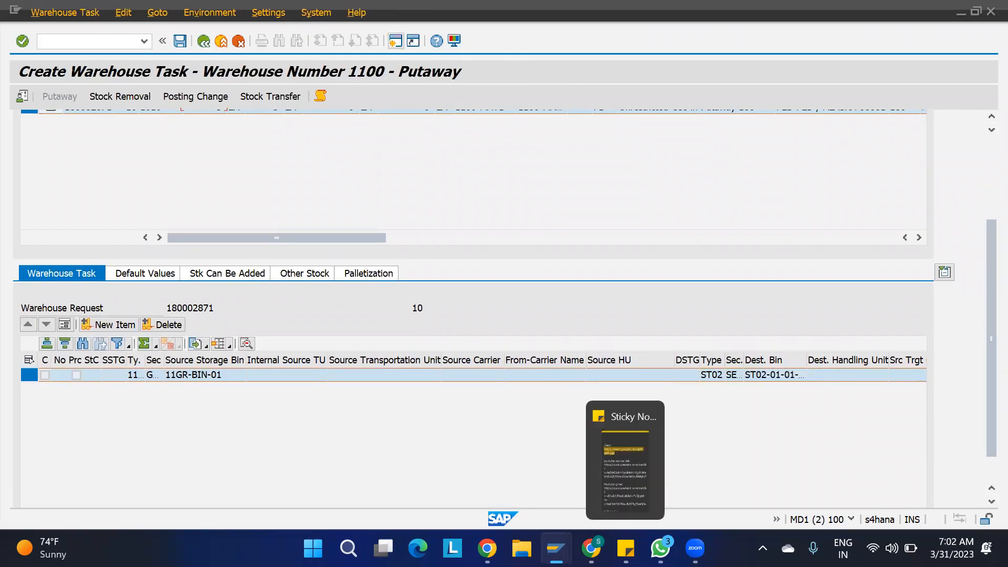
# - Bring up the Storage Section Search table and select the ST01 entry mapped to SEC1
pyautogui.moveTo(552, 527)
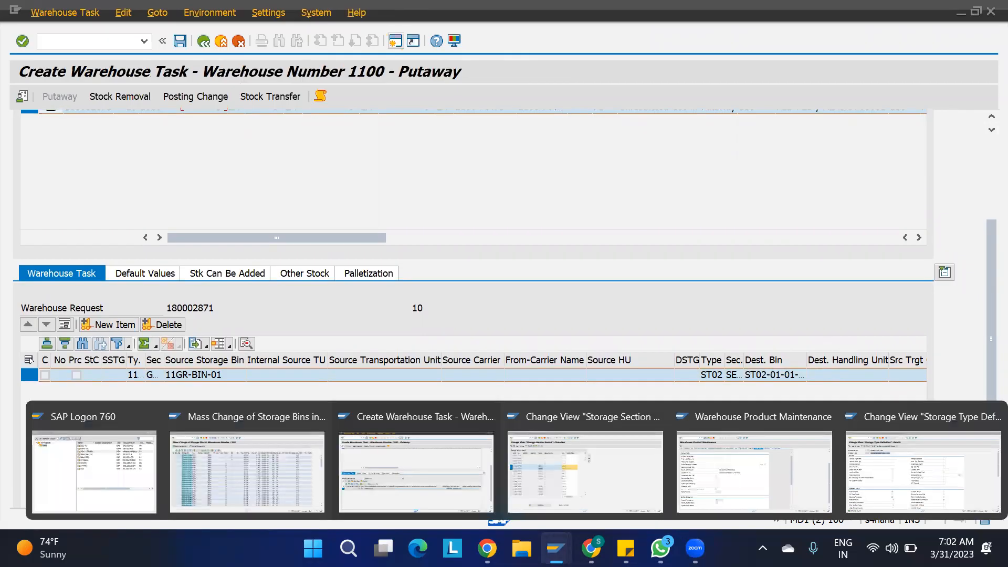
pyautogui.click(593, 478)
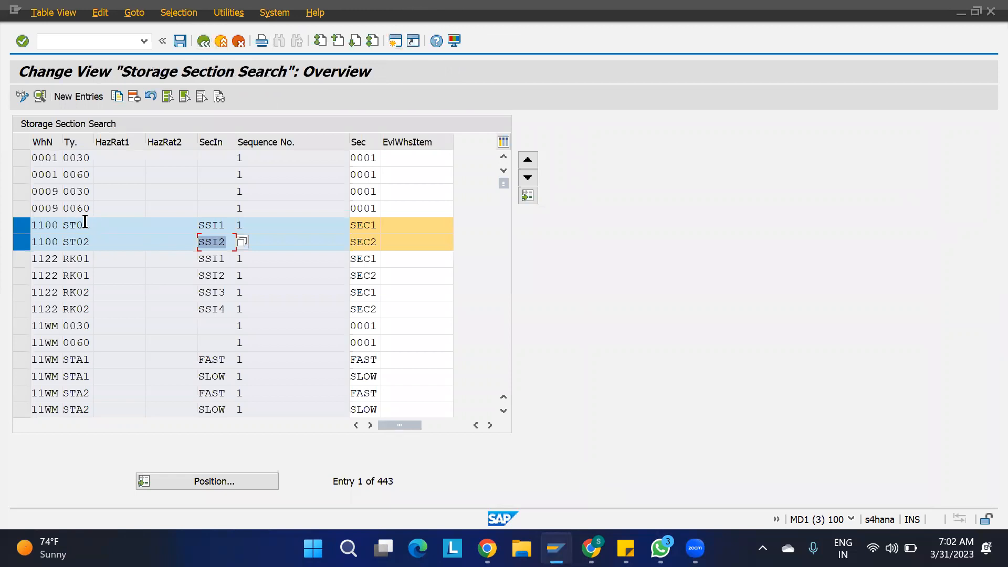
pyautogui.click(85, 222)
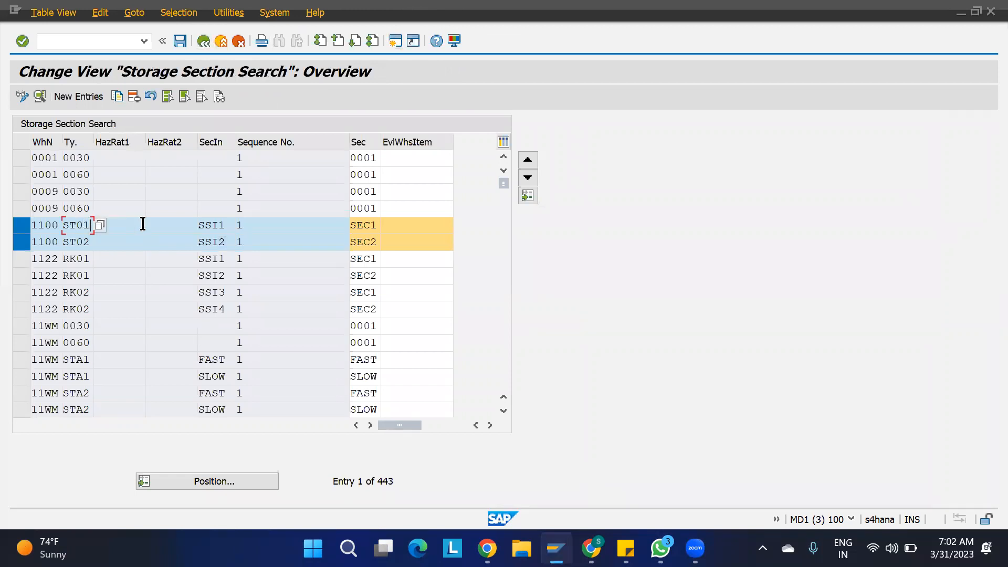
pyautogui.doubleClick(226, 224)
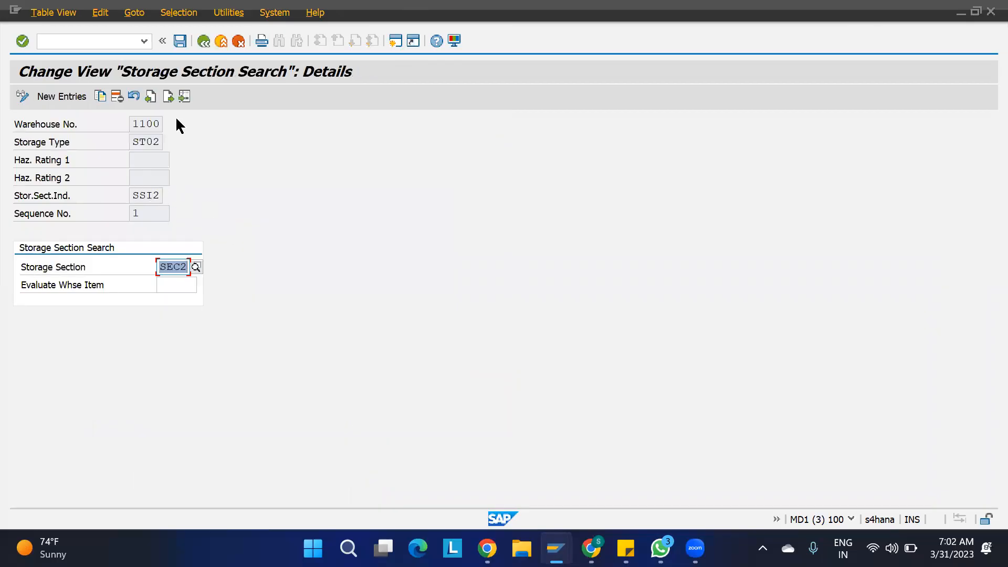
pyautogui.click(151, 97)
pyautogui.click(167, 98)
pyautogui.moveTo(160, 140); pyautogui.dragTo(122, 142)
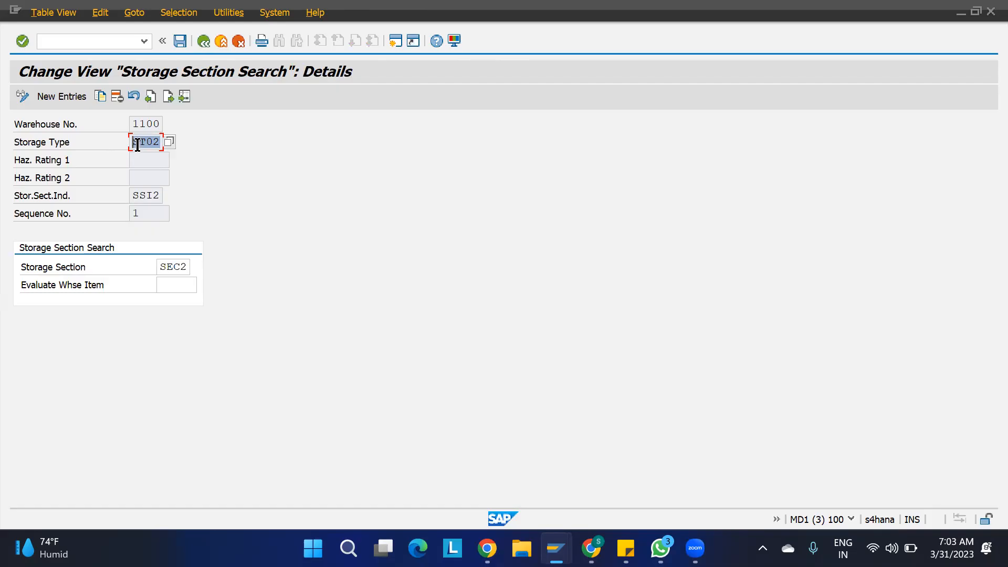
pyautogui.click(158, 196)
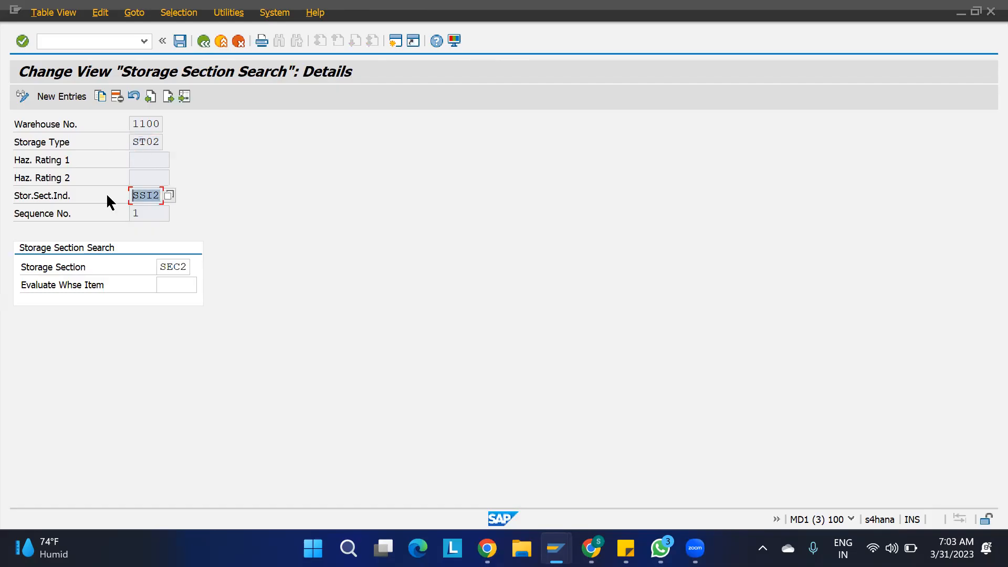
pyautogui.moveTo(186, 267); pyautogui.dragTo(159, 269)
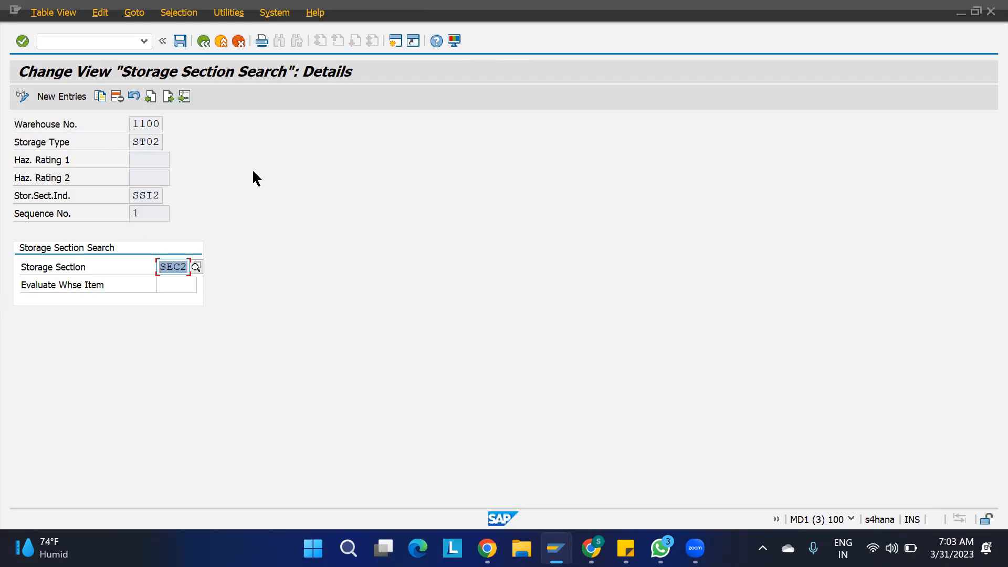
pyautogui.press('F3')
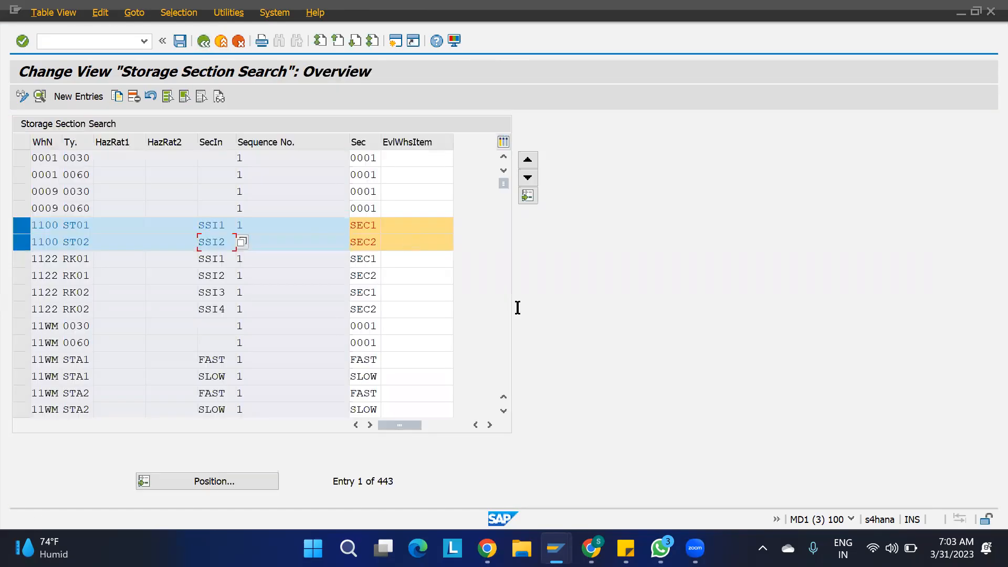
# - Open storage type ST02 in warehouse 1100, enter X in Stor. Section Check to match ST01, and save
pyautogui.moveTo(626, 548)
pyautogui.moveTo(556, 548)
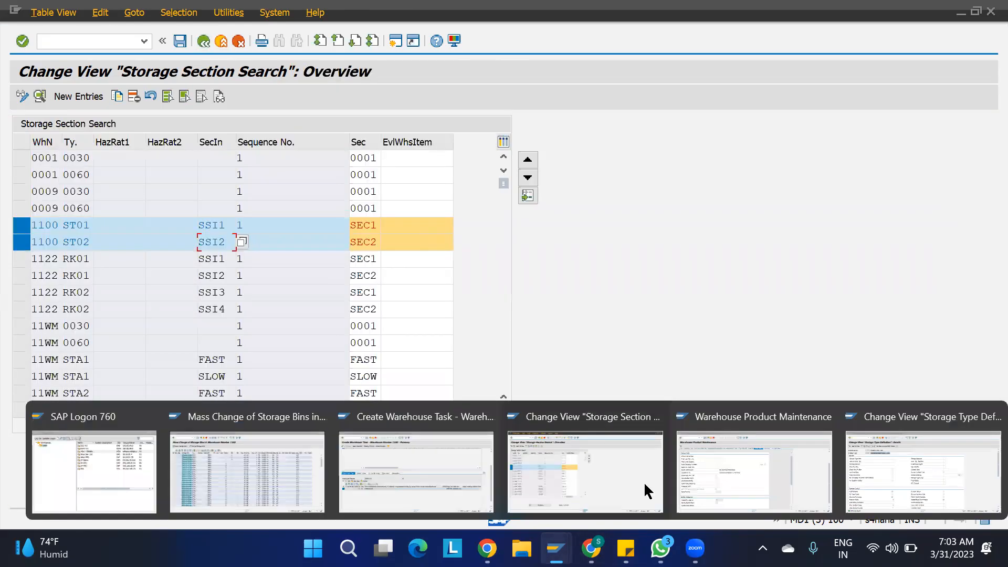
pyautogui.click(870, 474)
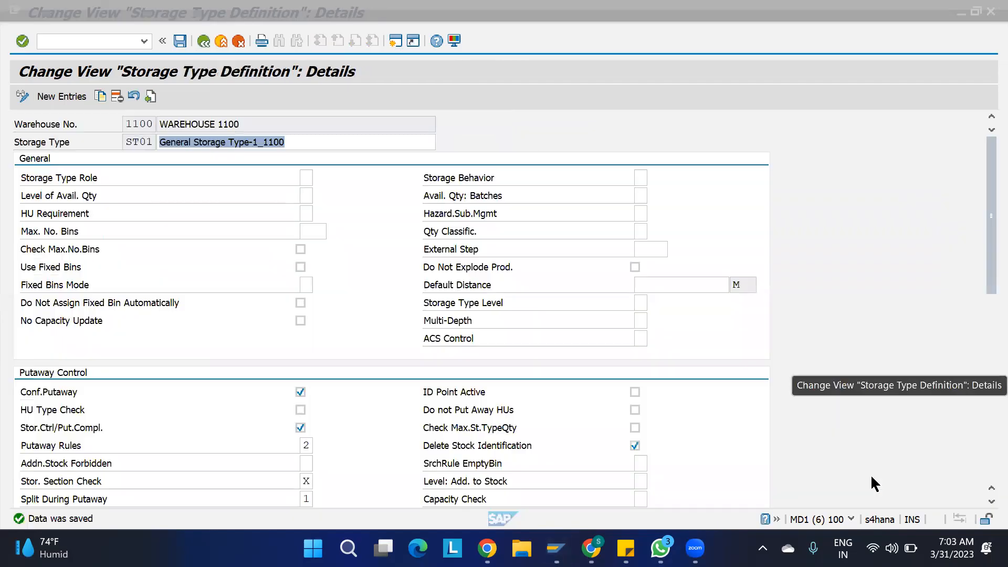
pyautogui.click(204, 41)
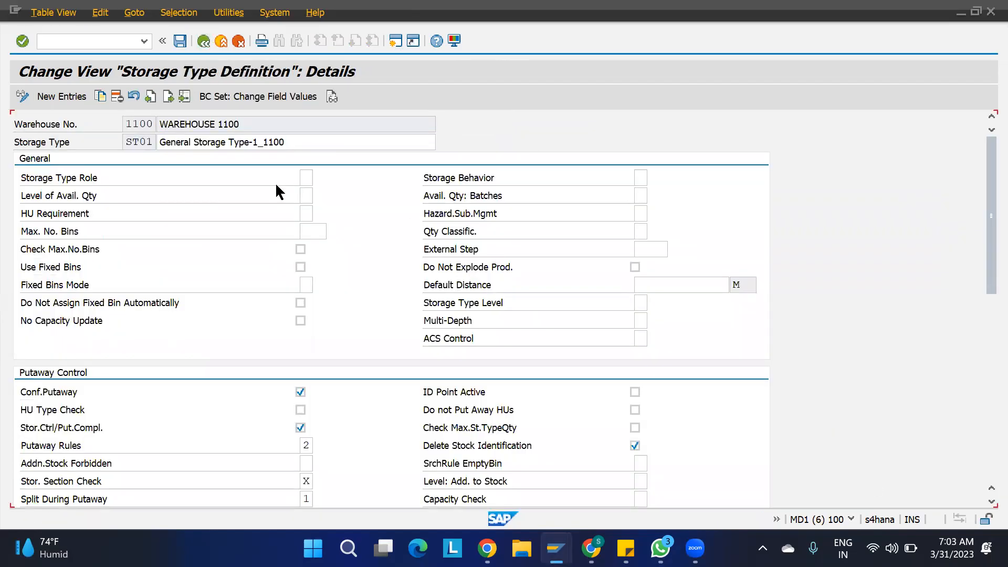
pyautogui.click(84, 247)
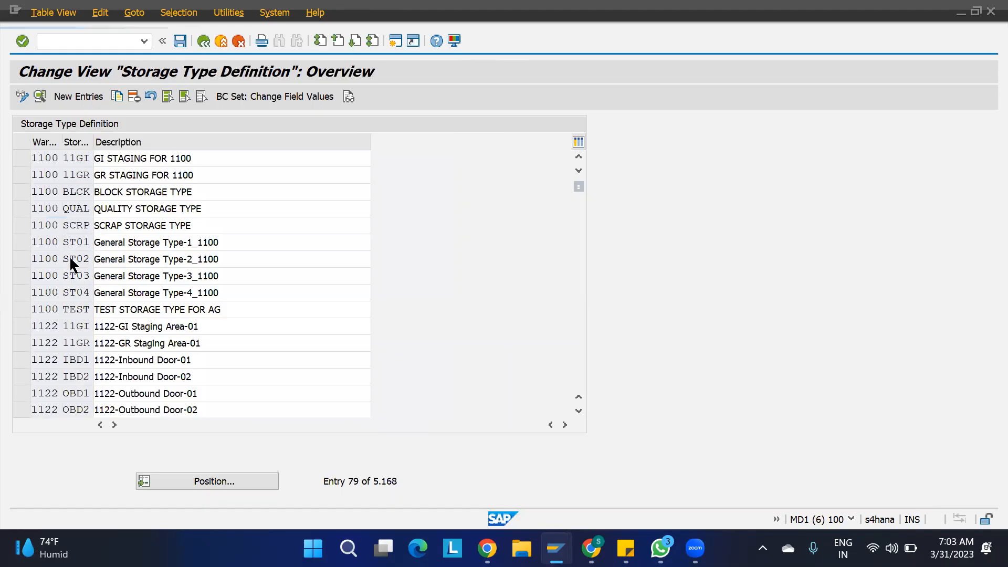
pyautogui.doubleClick(70, 258)
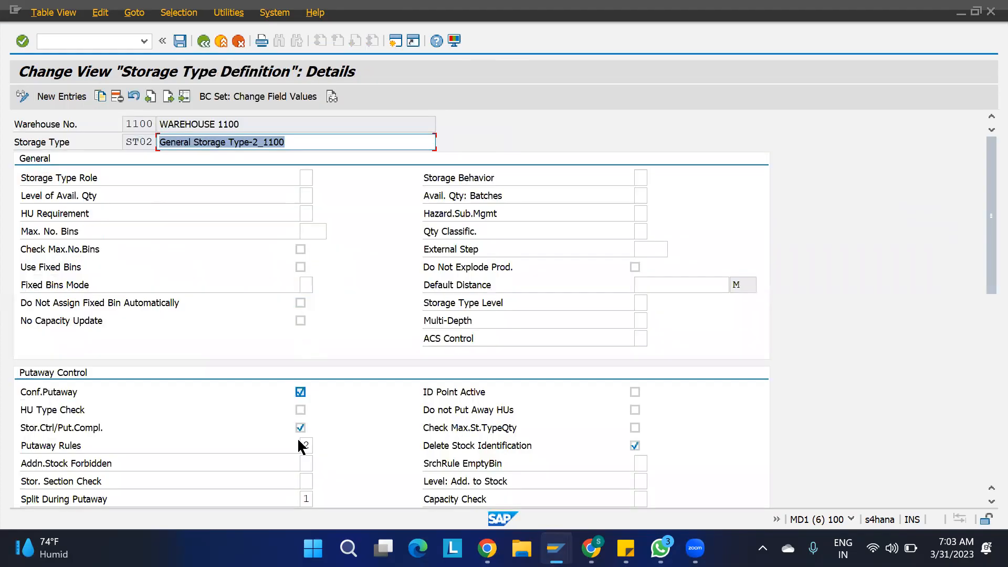
pyautogui.click(308, 481)
pyautogui.write('X')
pyautogui.click(180, 41)
# - Retry the putaway task for delivery 180002871; it fails because destination data can't be determined
pyautogui.moveTo(556, 549)
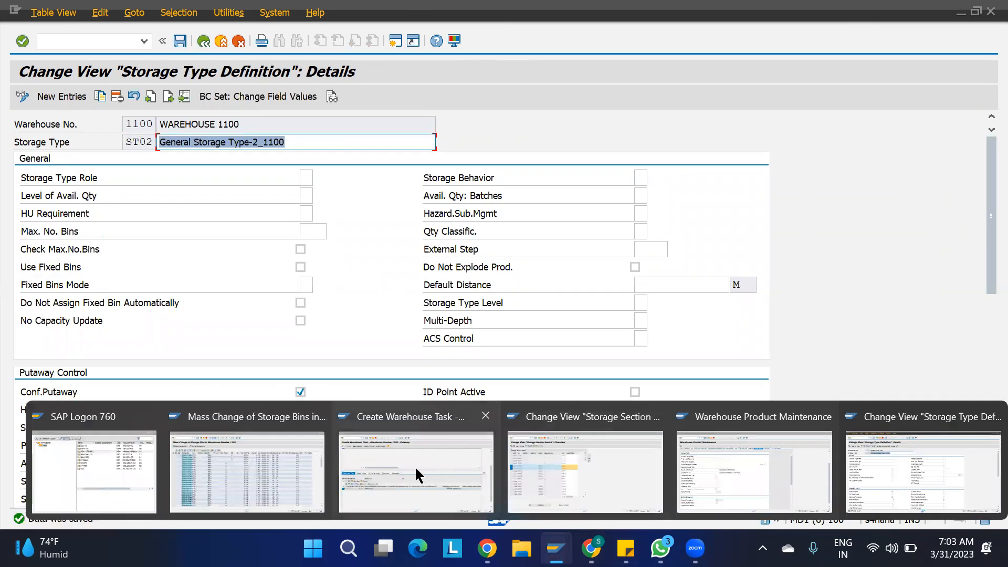
pyautogui.click(382, 469)
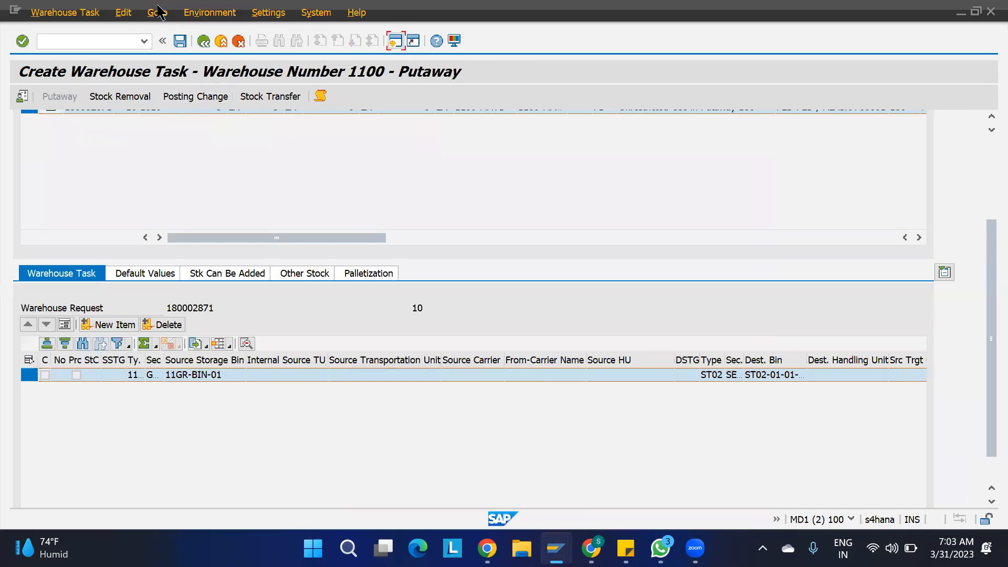
pyautogui.press('F3')
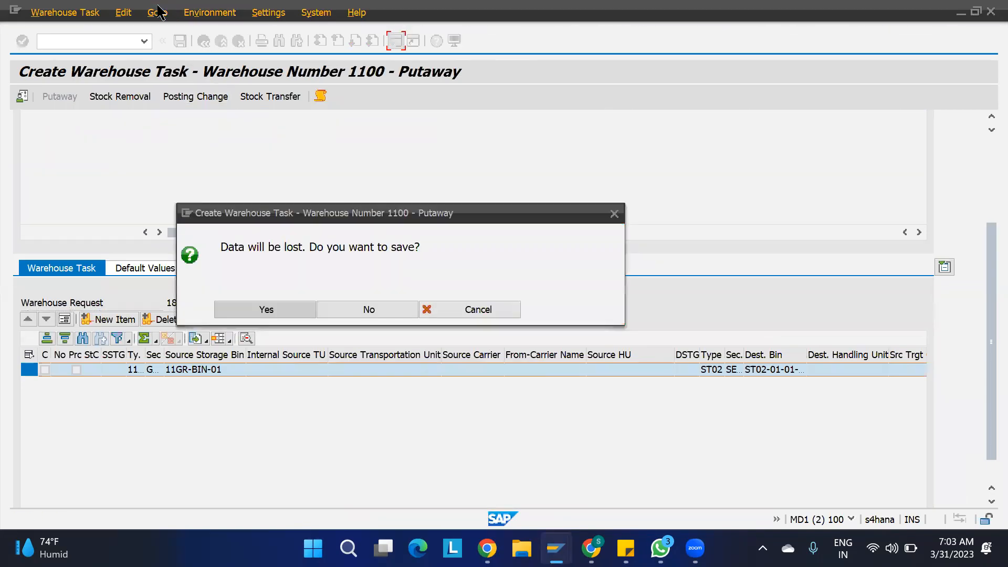
pyautogui.click(370, 309)
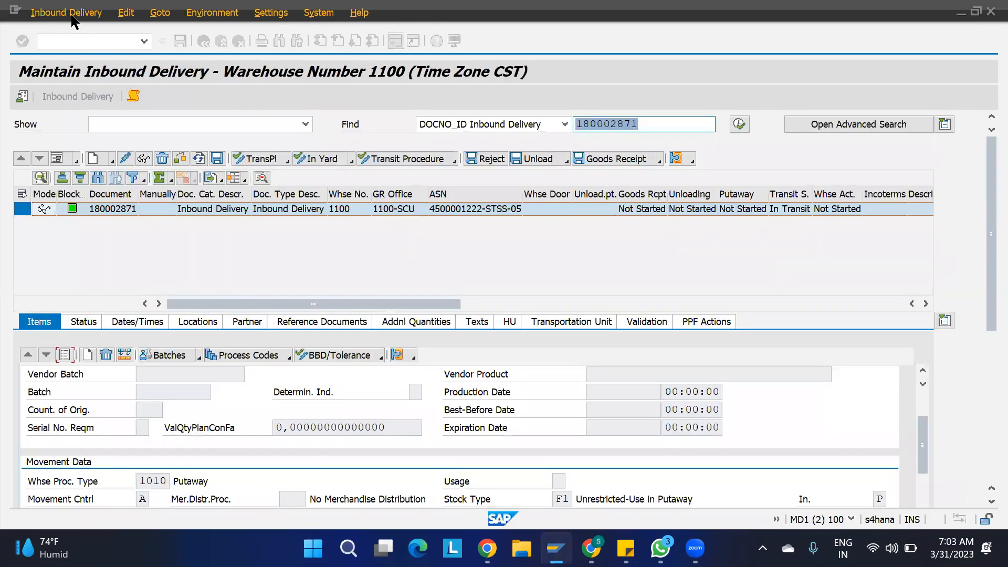
pyautogui.click(72, 19)
pyautogui.moveTo(150, 45)
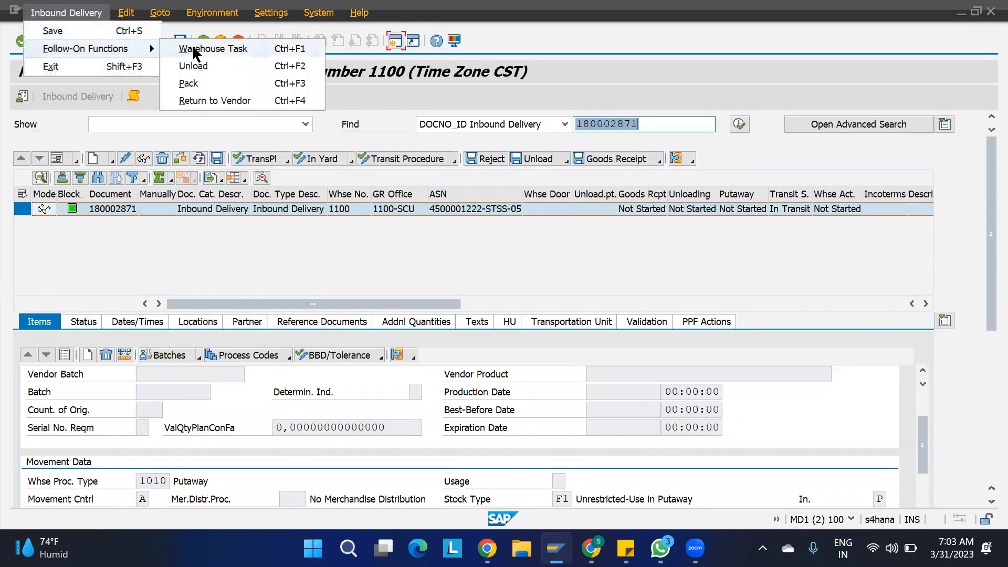
pyautogui.click(193, 45)
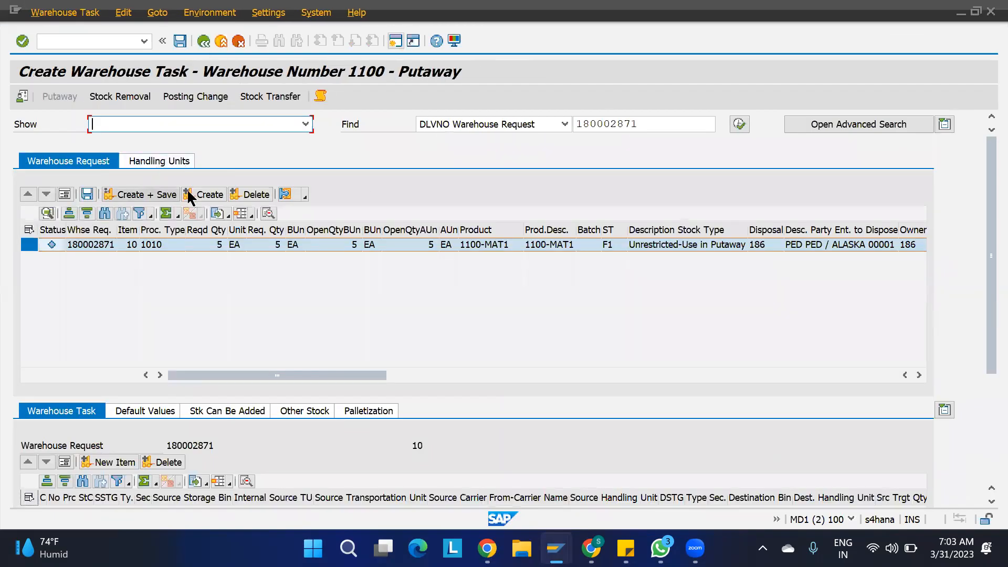
pyautogui.click(197, 194)
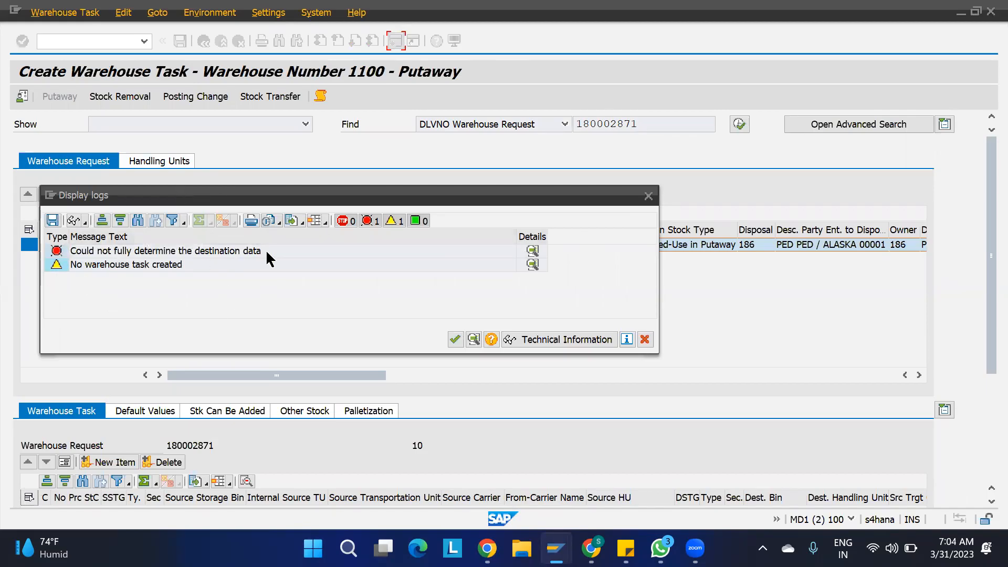
pyautogui.click(648, 196)
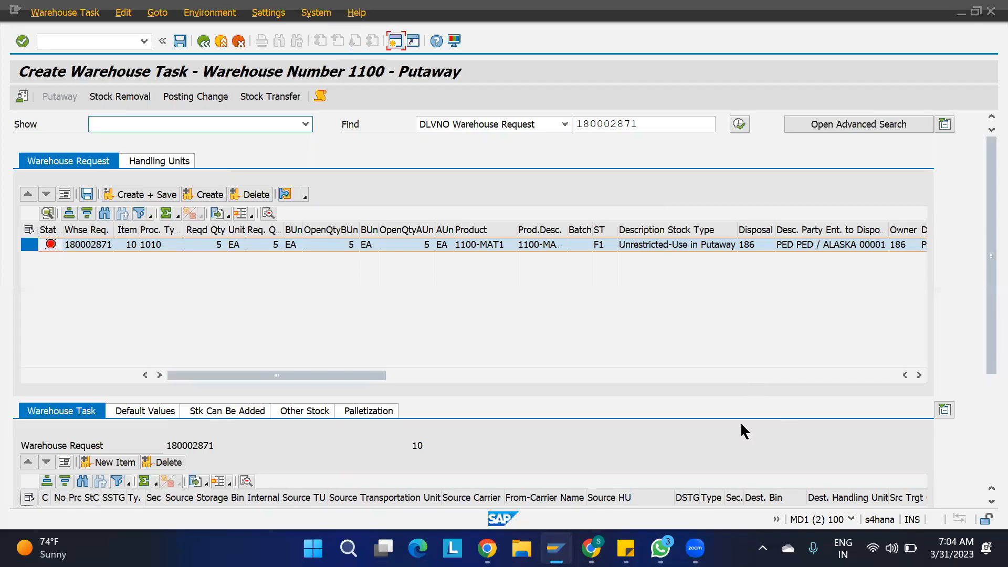
# - Change product 1100-MAT1's storage section indicator from SSI1 to SSI2 and save it
pyautogui.moveTo(556, 548)
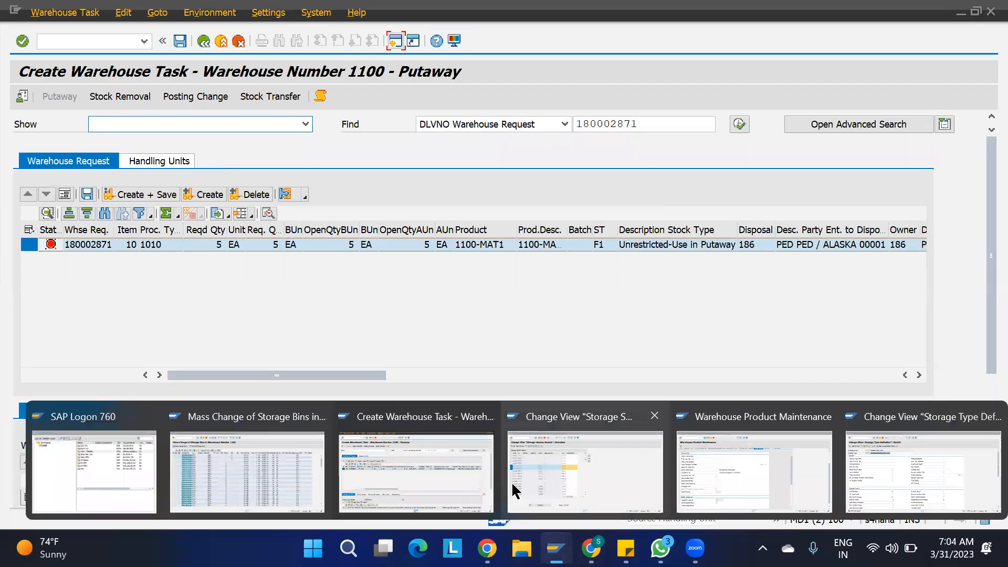
pyautogui.click(587, 474)
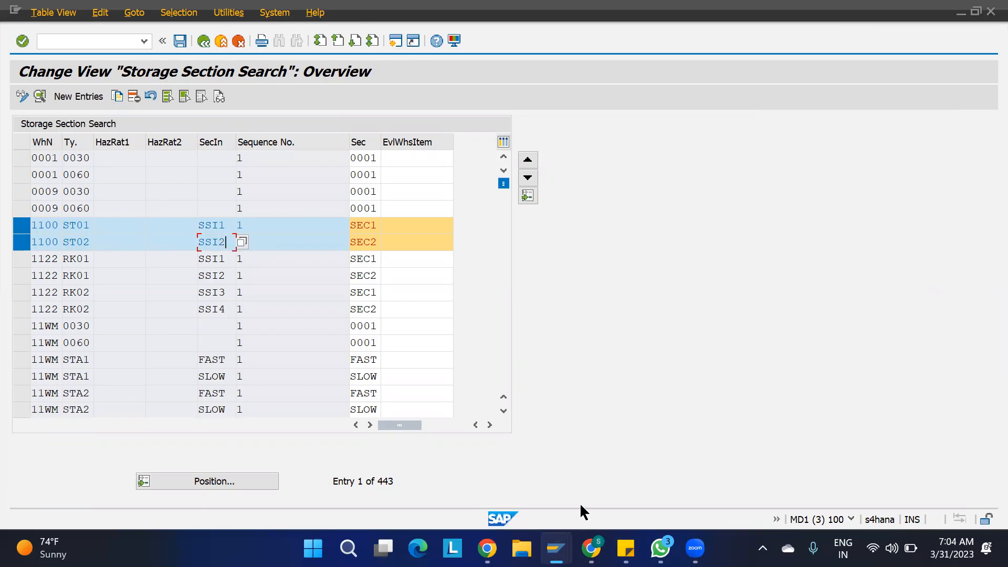
pyautogui.moveTo(555, 548)
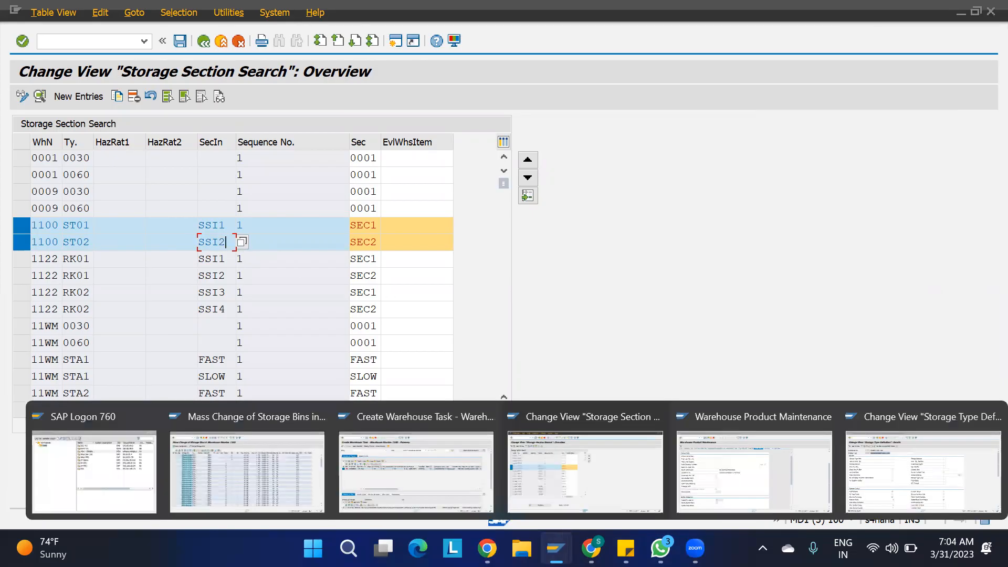
pyautogui.click(733, 480)
pyautogui.scroll(-5, 394, 364)
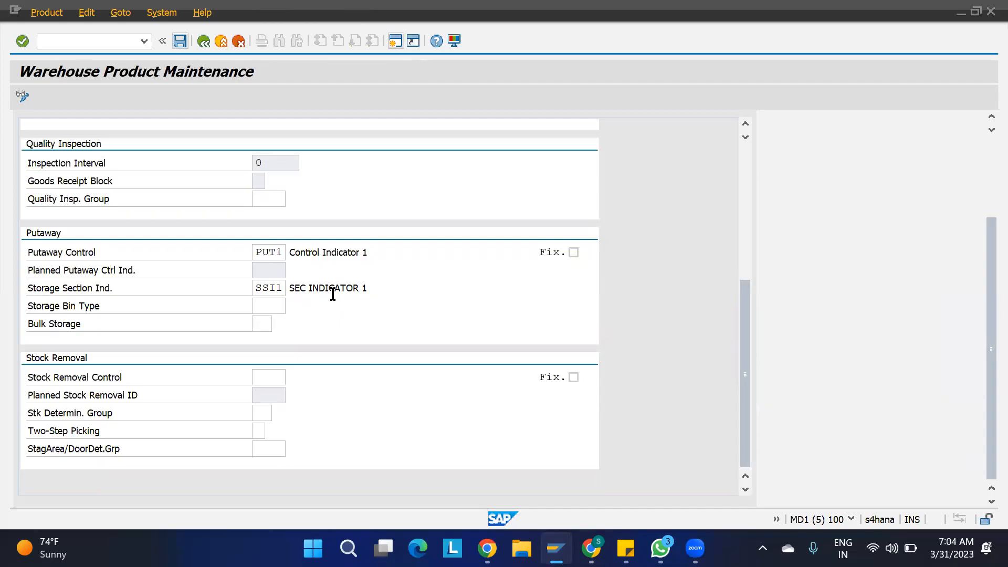
pyautogui.click(286, 289)
pyautogui.press('BackSpace')
pyautogui.write('2')
pyautogui.press('Return')
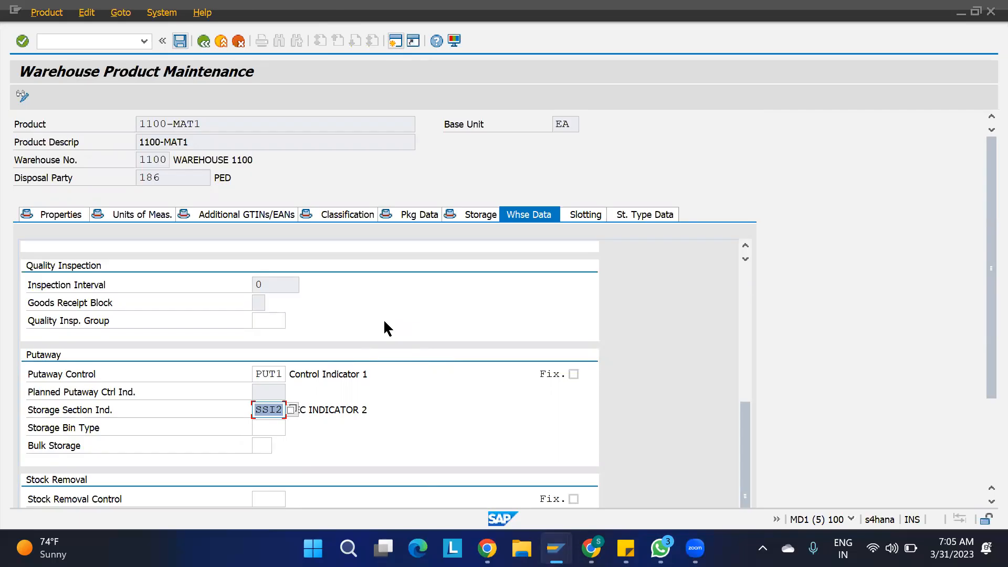
pyautogui.hotkey('ctrl', 'n')
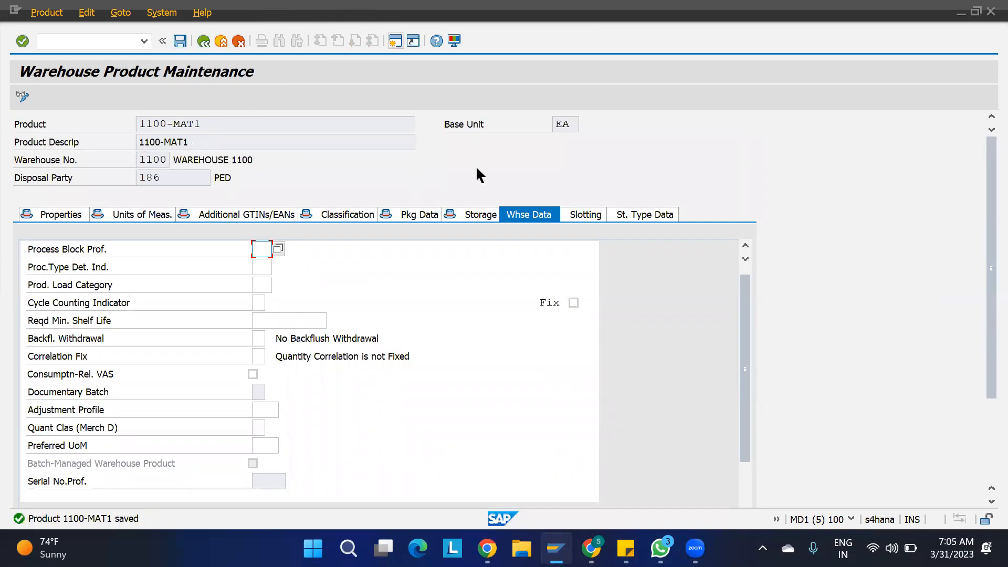
pyautogui.moveTo(660, 548)
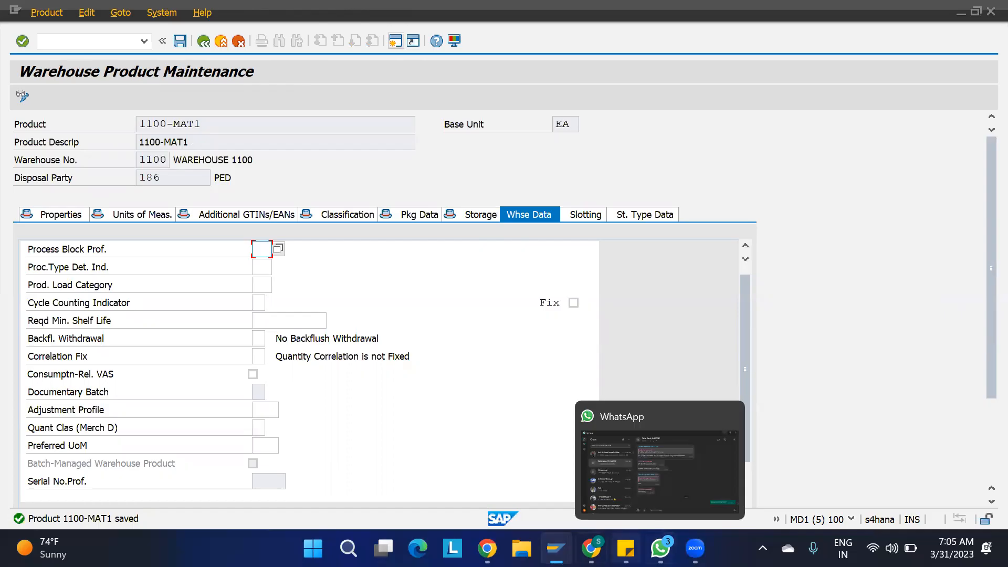
pyautogui.moveTo(556, 548)
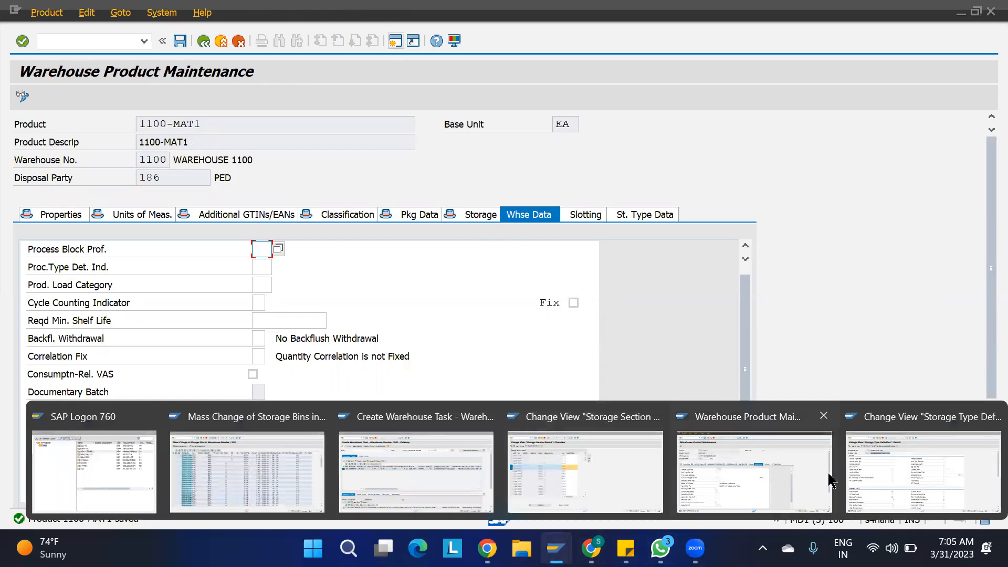
# - Re-create the putaway task for request 180002871 and verify it proposes an ST02 bin in section SEC2
pyautogui.click(443, 498)
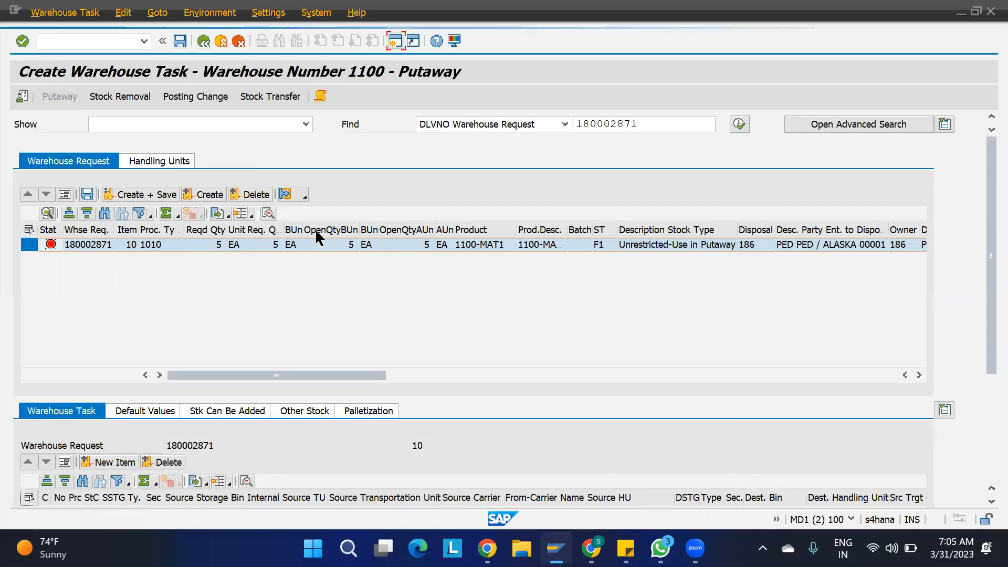
pyautogui.click(362, 307)
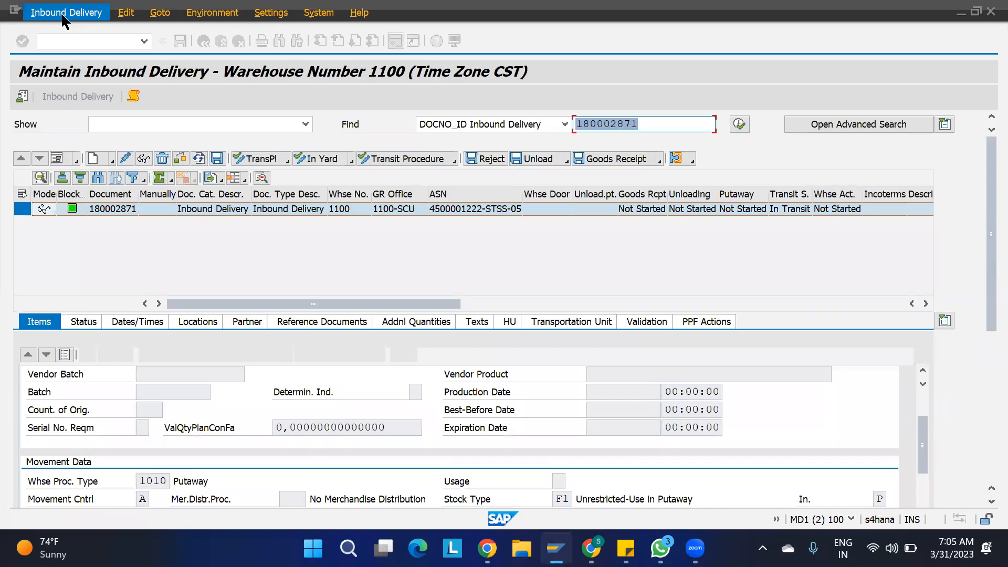
pyautogui.click(63, 16)
pyautogui.moveTo(105, 48)
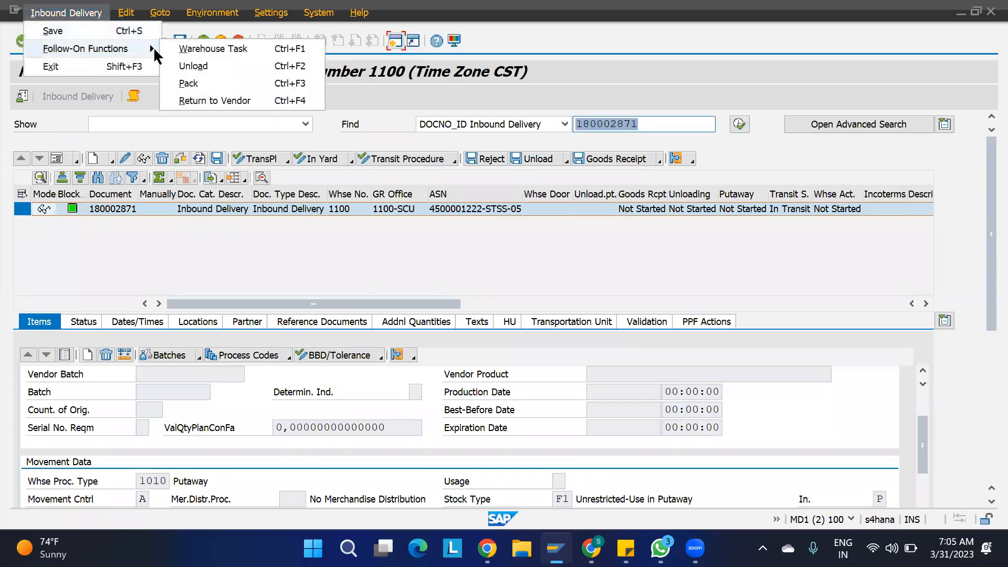
pyautogui.click(216, 49)
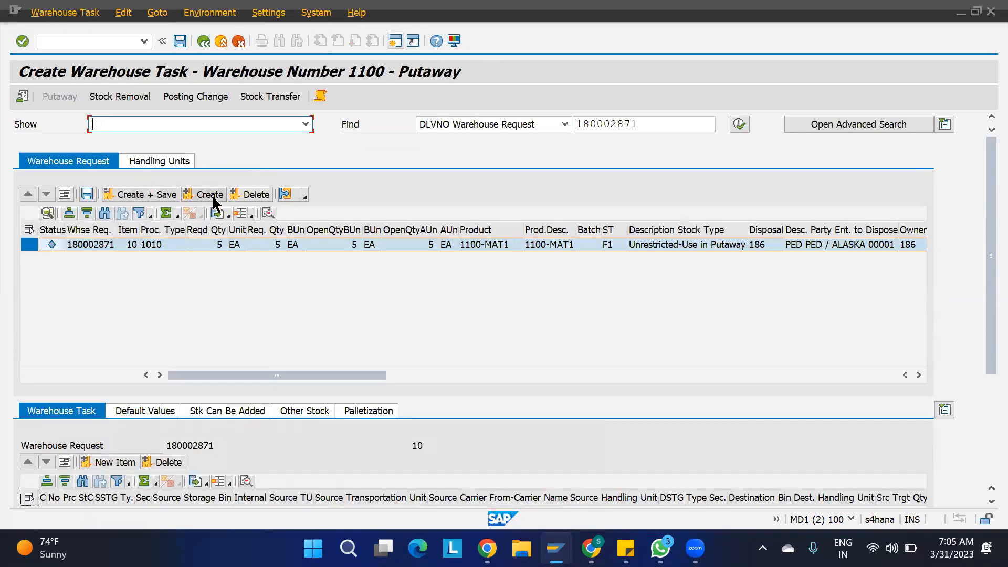
pyautogui.click(212, 197)
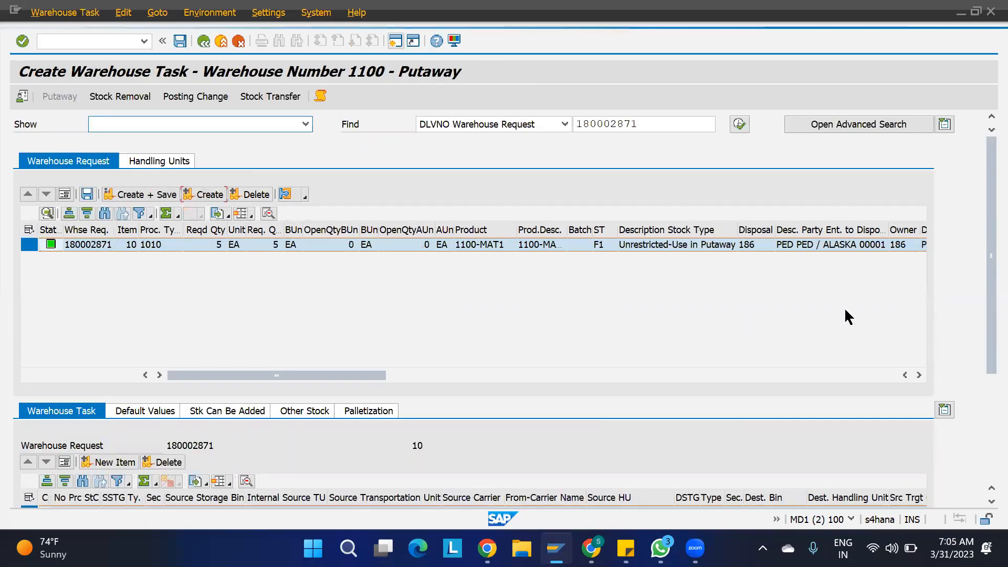
pyautogui.moveTo(988, 253); pyautogui.dragTo(988, 361)
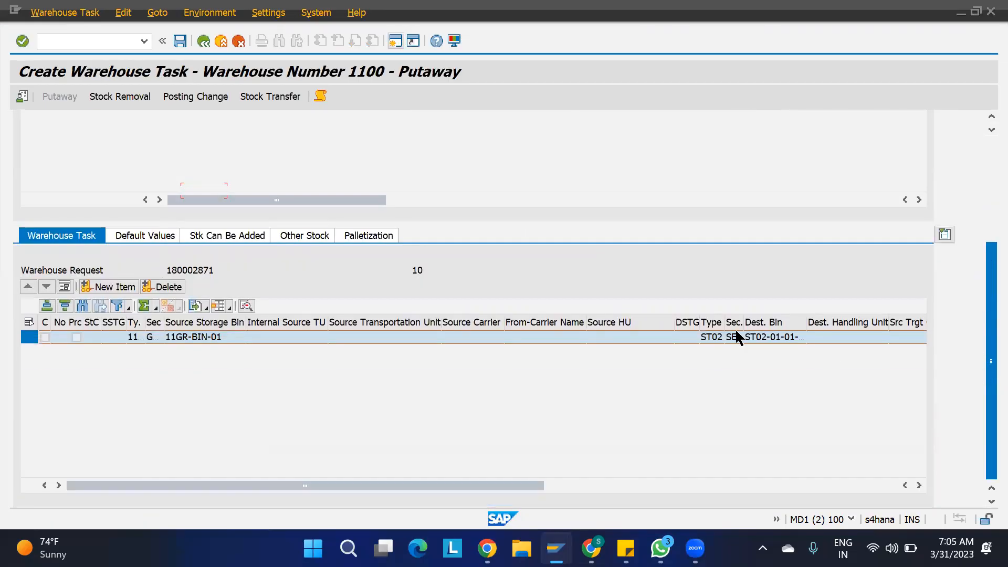
pyautogui.click(737, 337)
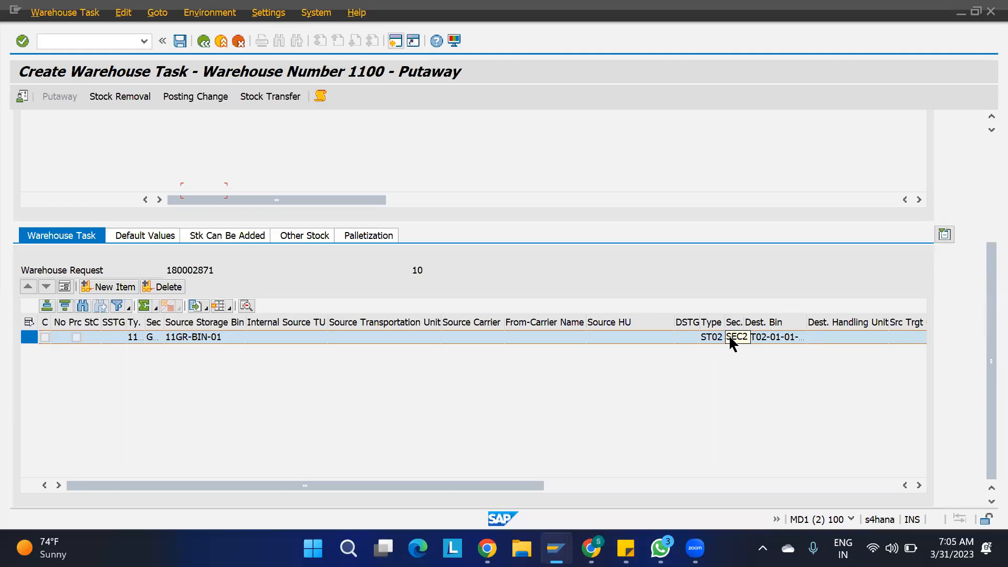
pyautogui.click(983, 188)
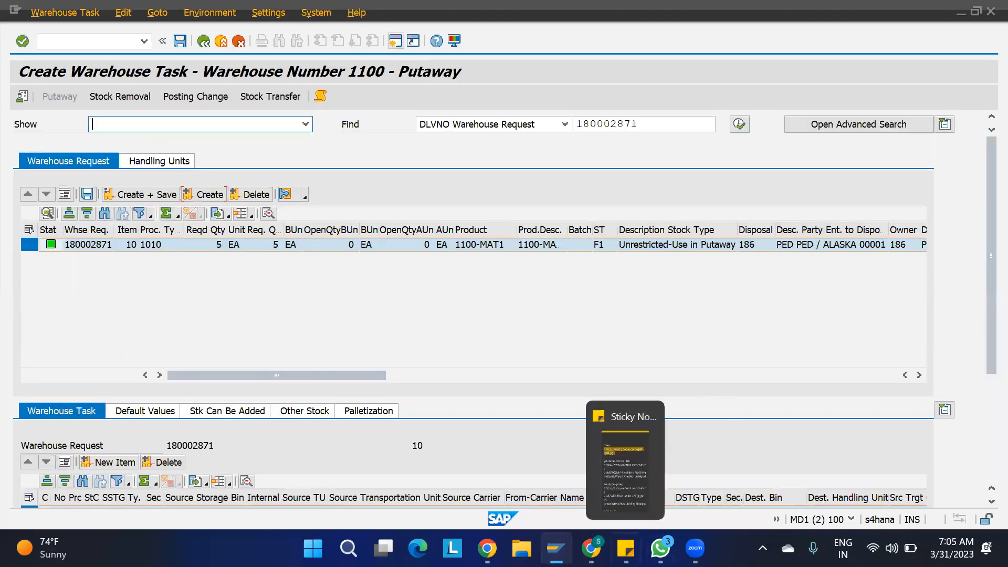
# - Select all 120 listed ST01 bins, assign them storage section SEC1 by mass change, and save
pyautogui.moveTo(556, 548)
pyautogui.click(277, 461)
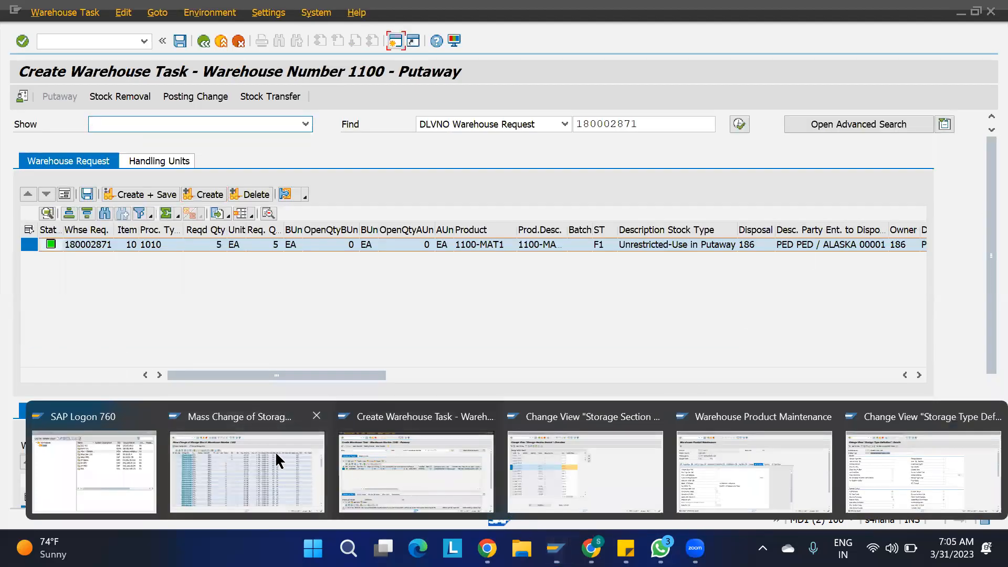
pyautogui.click(21, 140)
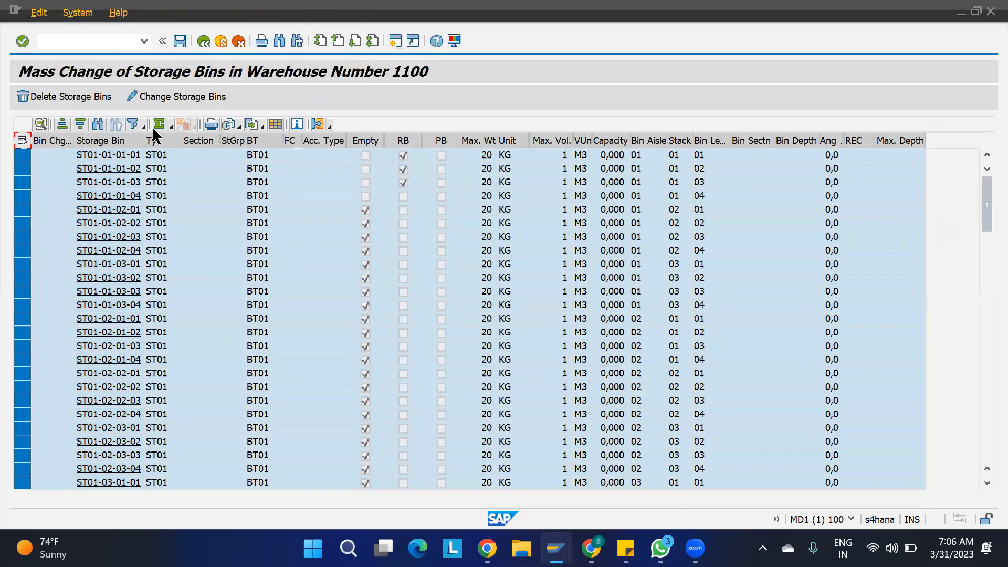
pyautogui.click(164, 98)
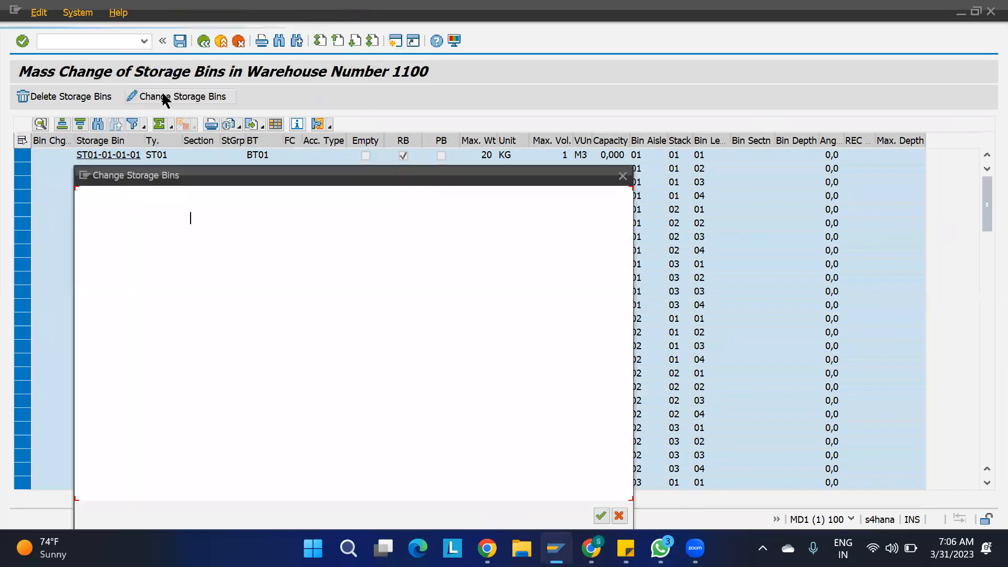
pyautogui.write('SEC1')
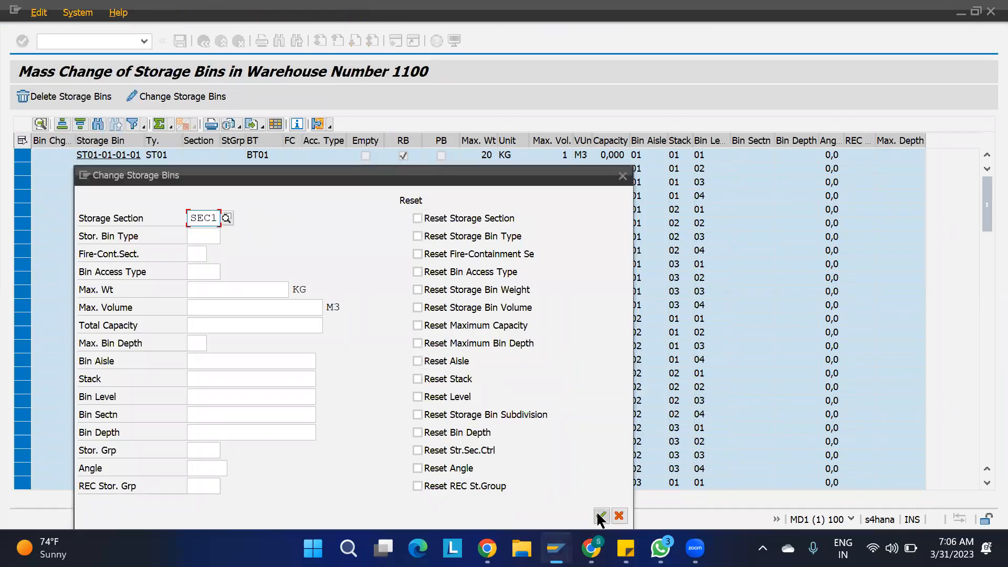
pyautogui.click(597, 512)
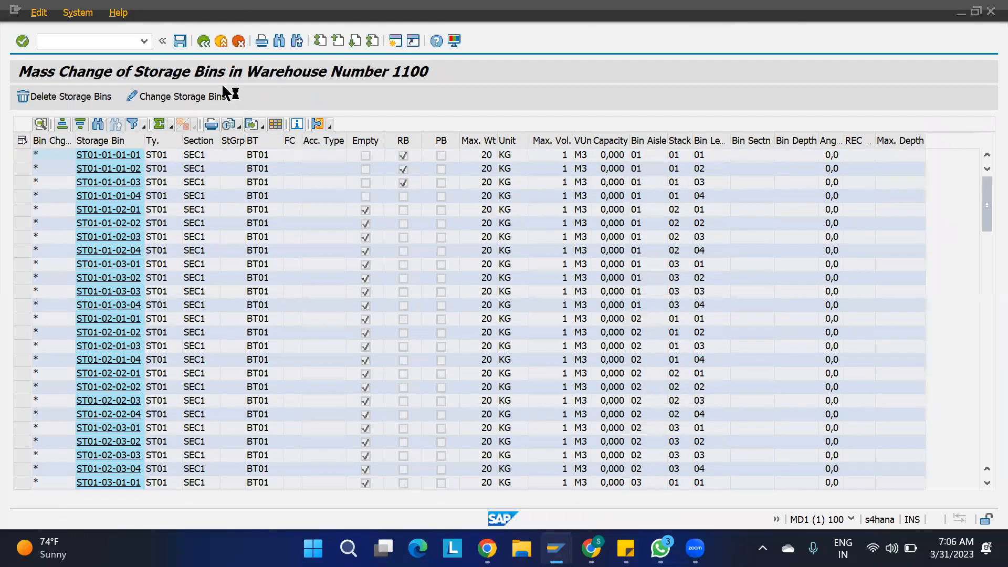
pyautogui.click(180, 40)
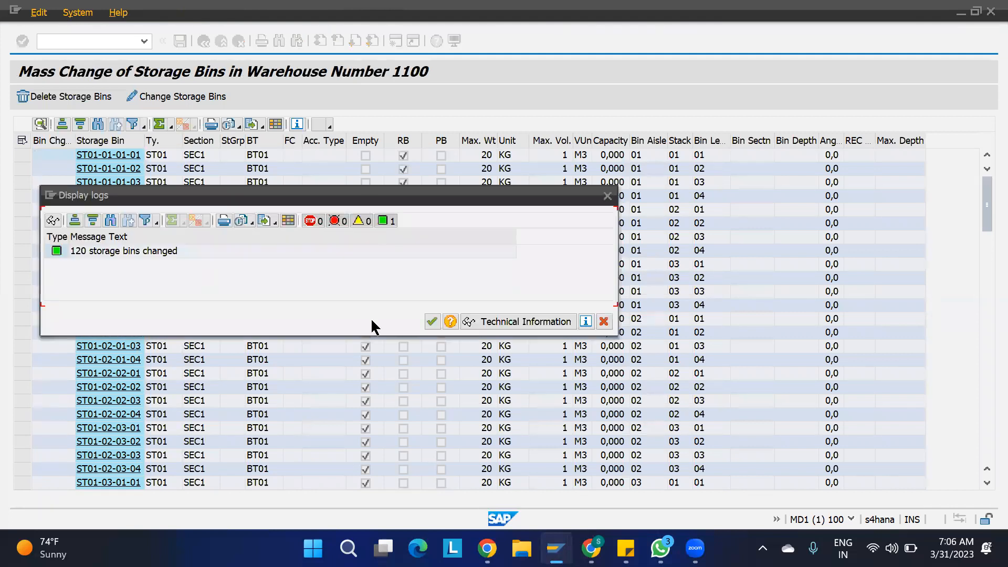
pyautogui.click(432, 321)
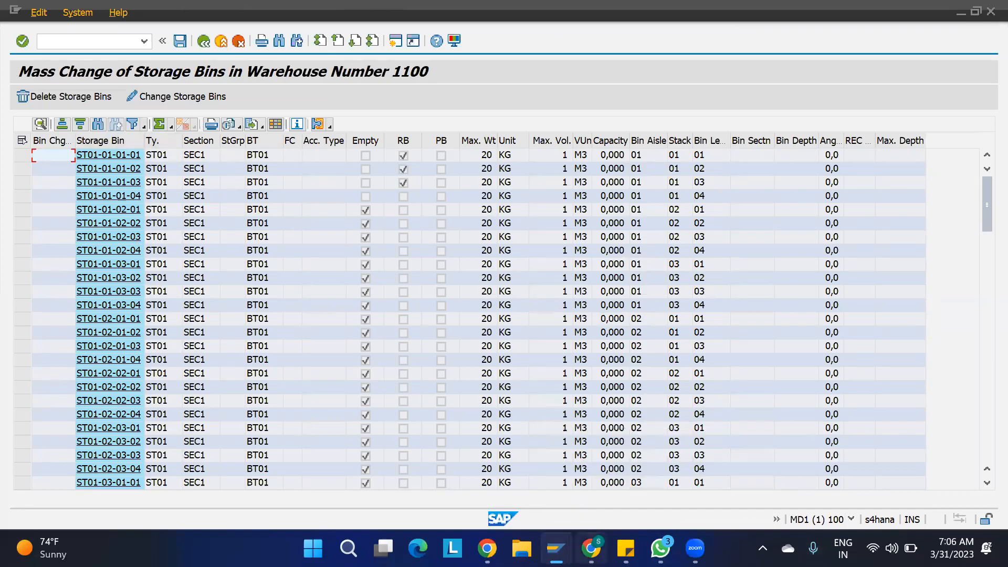
# - Check that warehouse product 1100-MAT1 carries storage section indicator SSI2
pyautogui.moveTo(556, 548)
pyautogui.click(760, 474)
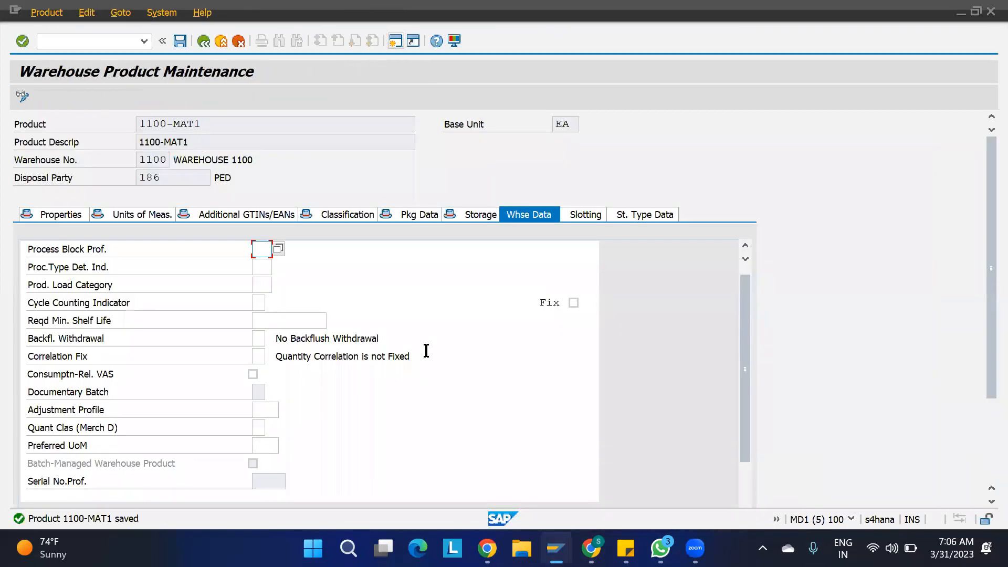
pyautogui.scroll(-10, 420, 412)
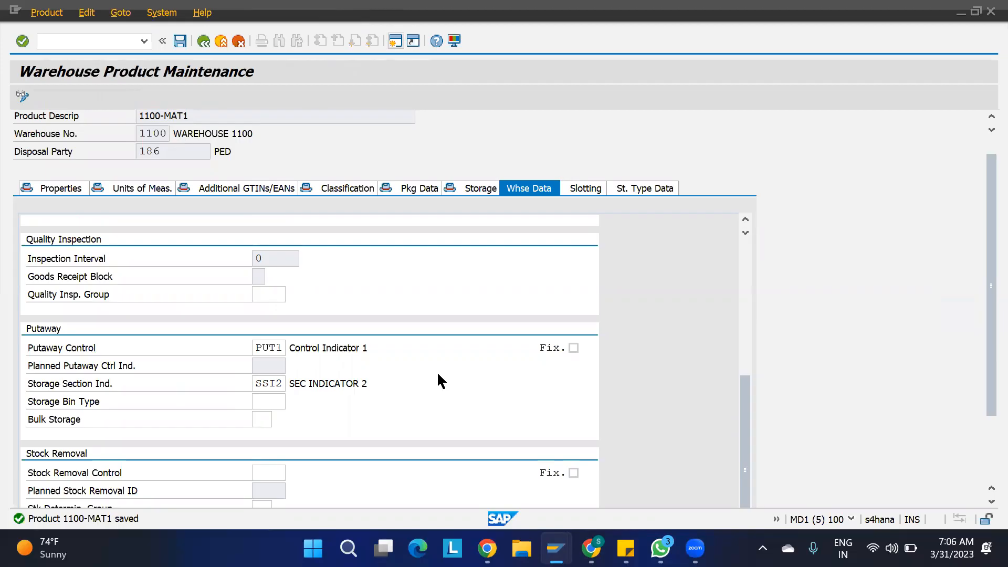
# - Review the Storage Section Search rows for ST01 with SSI1 and ST02 with SSI2
pyautogui.moveTo(556, 548)
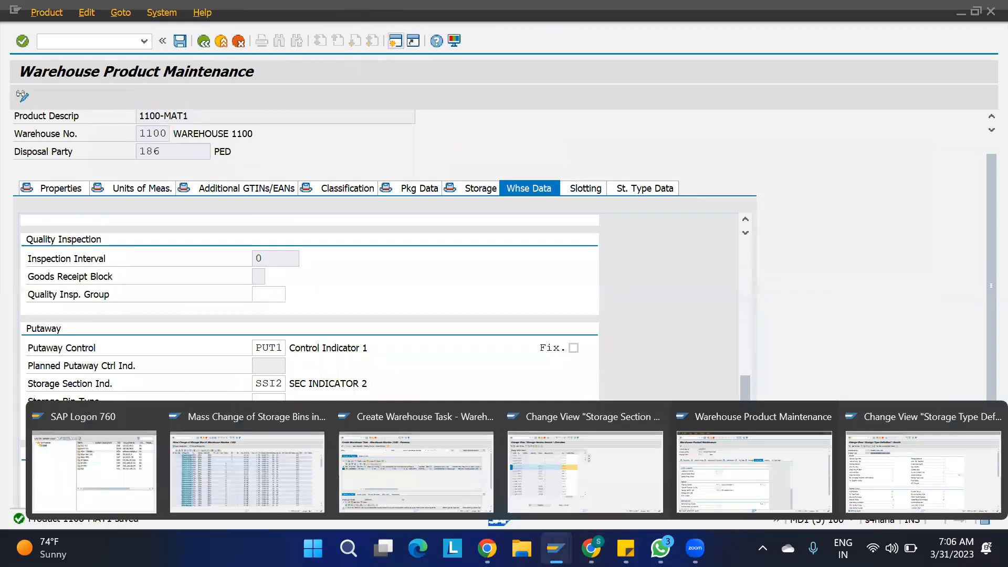
pyautogui.click(544, 479)
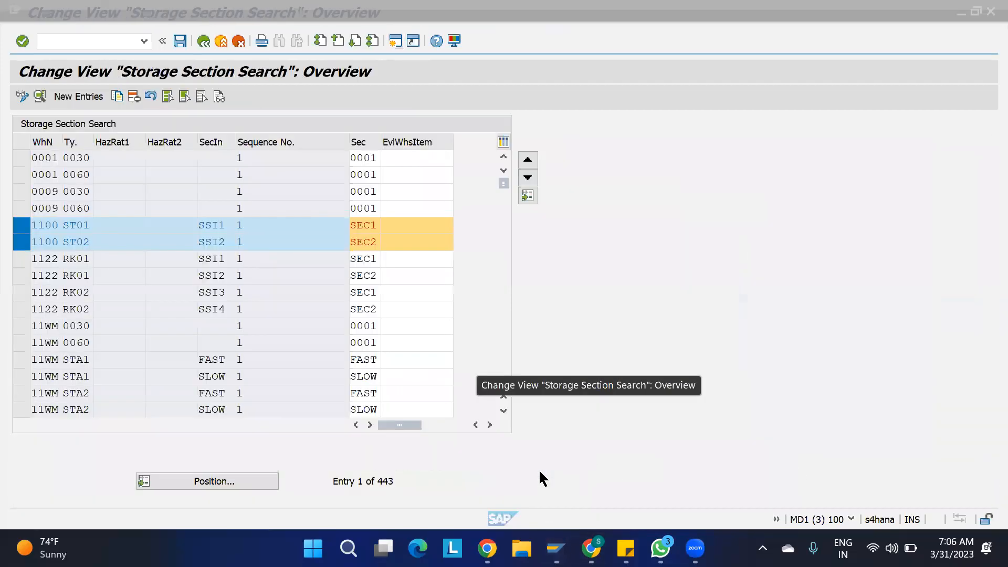
pyautogui.click(82, 224)
pyautogui.click(214, 225)
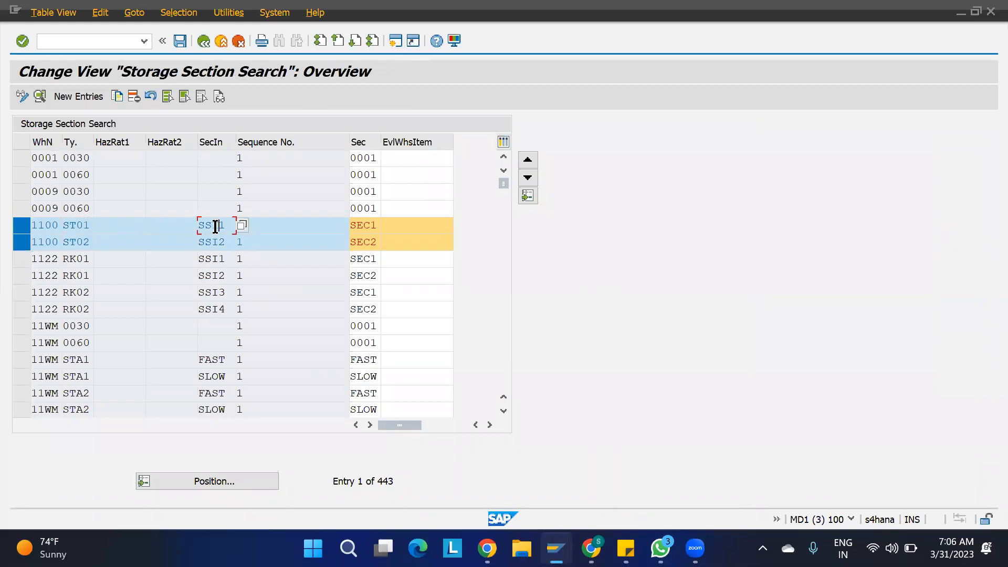
pyautogui.click(69, 243)
pyautogui.click(226, 241)
pyautogui.moveTo(225, 240); pyautogui.dragTo(170, 245)
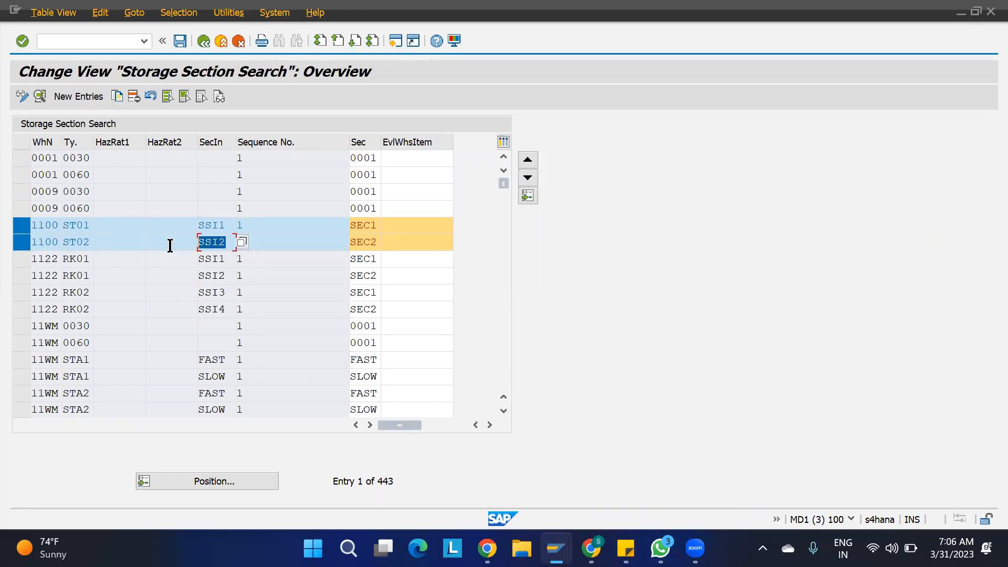
pyautogui.click(66, 241)
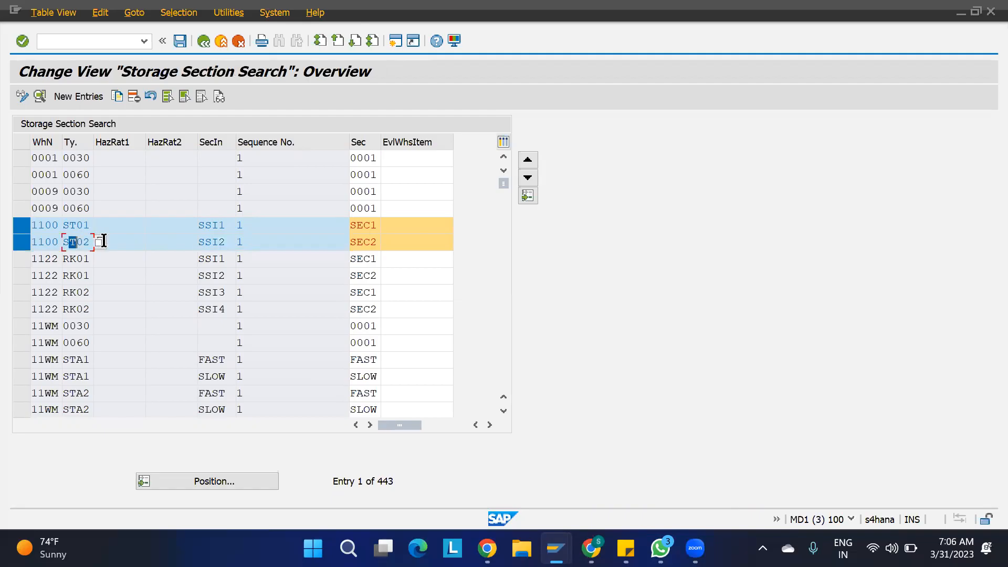
pyautogui.click(89, 226)
pyautogui.click(226, 242)
pyautogui.moveTo(556, 548)
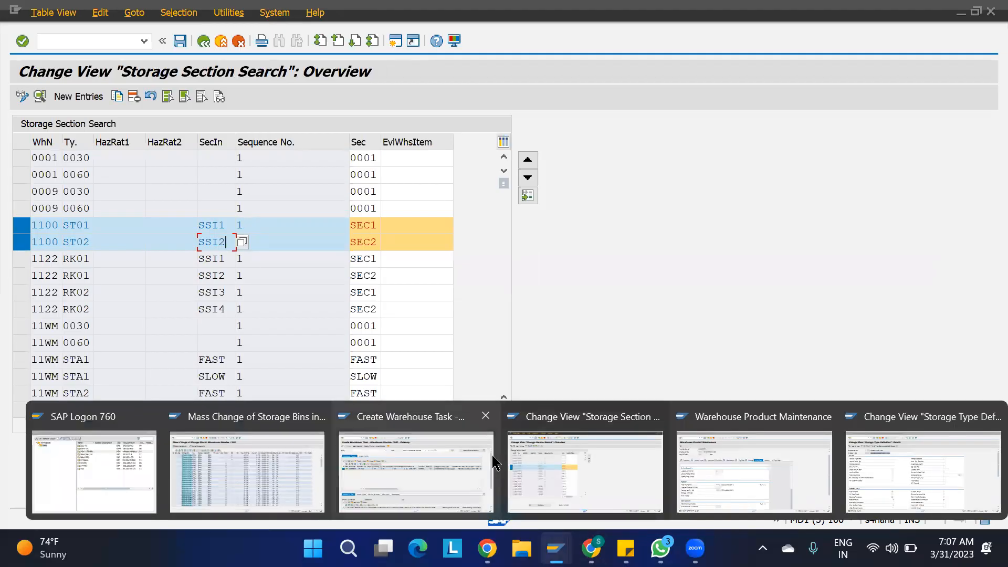
pyautogui.click(443, 452)
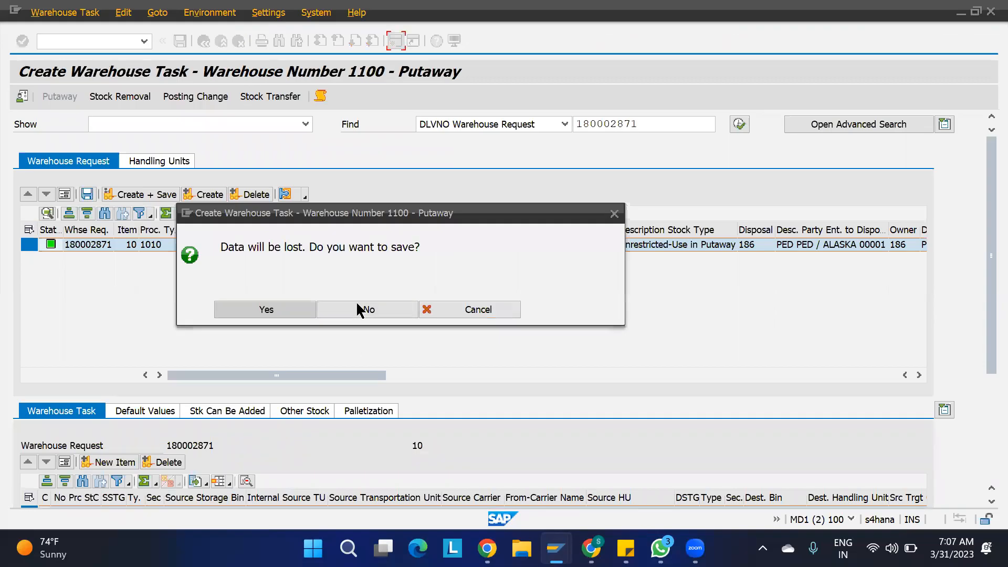
# - Re-propose the putaway of 5 EA from 11GR-BIN-01, which again targets an ST02 bin
pyautogui.click(357, 305)
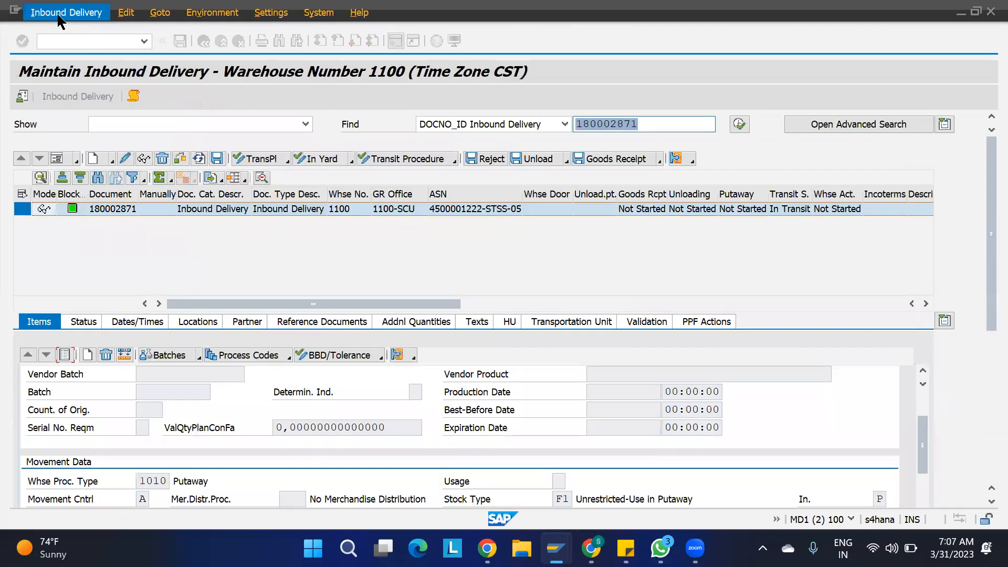
pyautogui.click(61, 14)
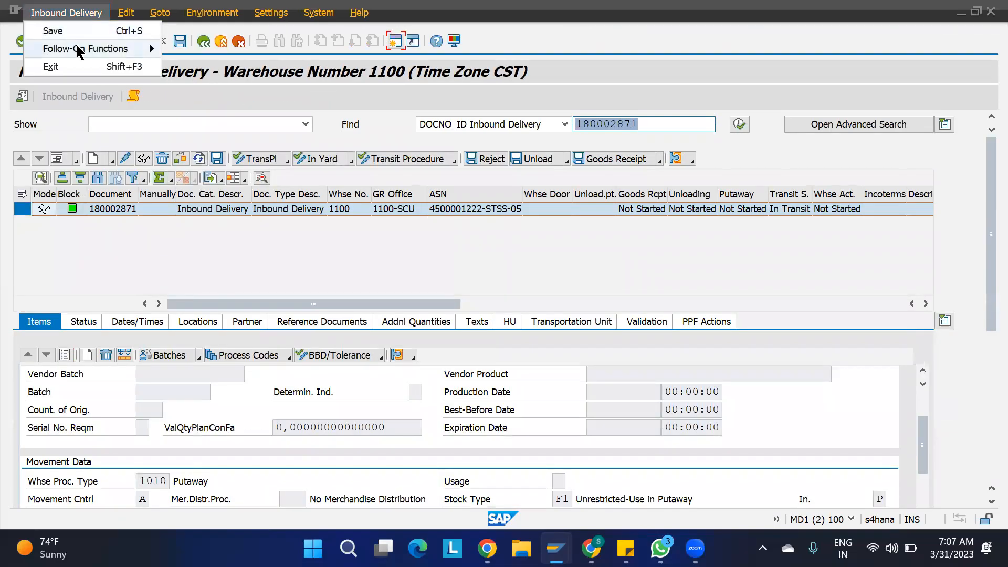
pyautogui.moveTo(105, 48)
pyautogui.click(249, 66)
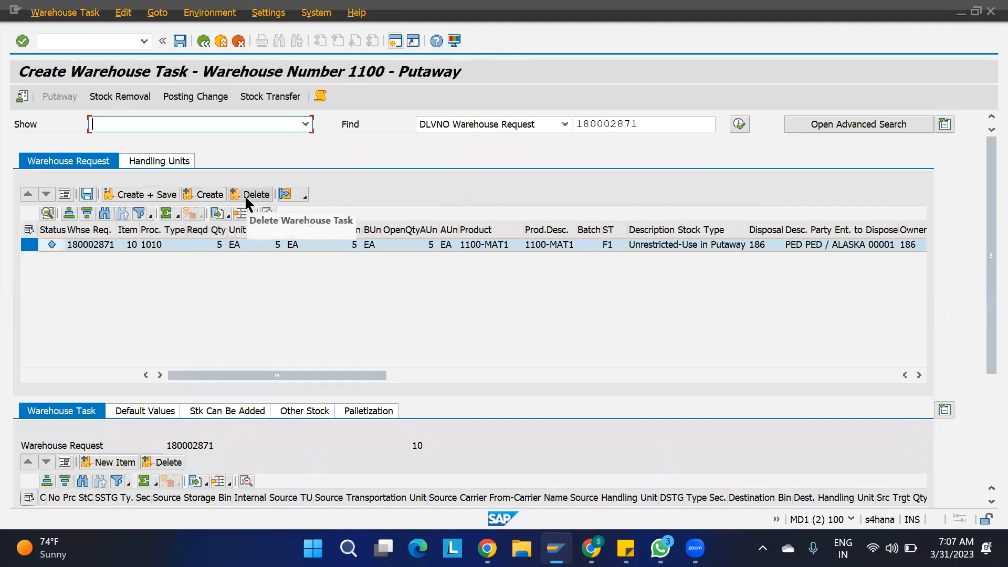
pyautogui.click(206, 195)
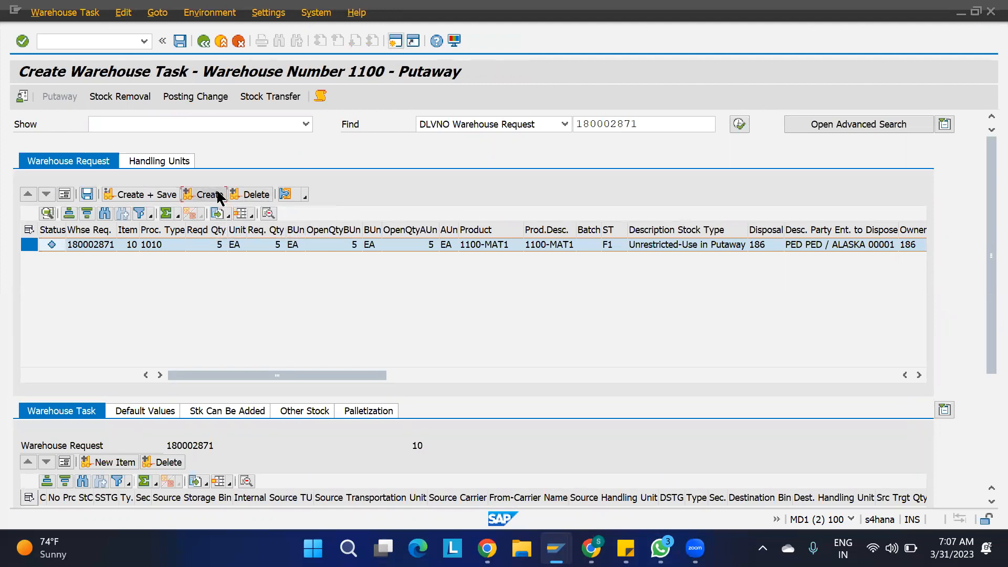
pyautogui.moveTo(985, 315); pyautogui.dragTo(985, 402)
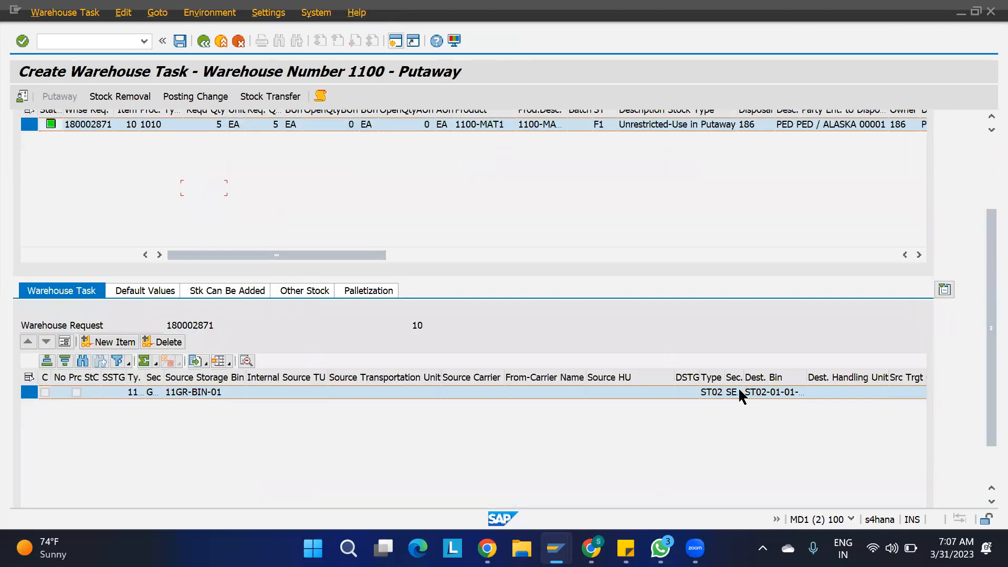
pyautogui.moveTo(991, 231); pyautogui.dragTo(989, 157)
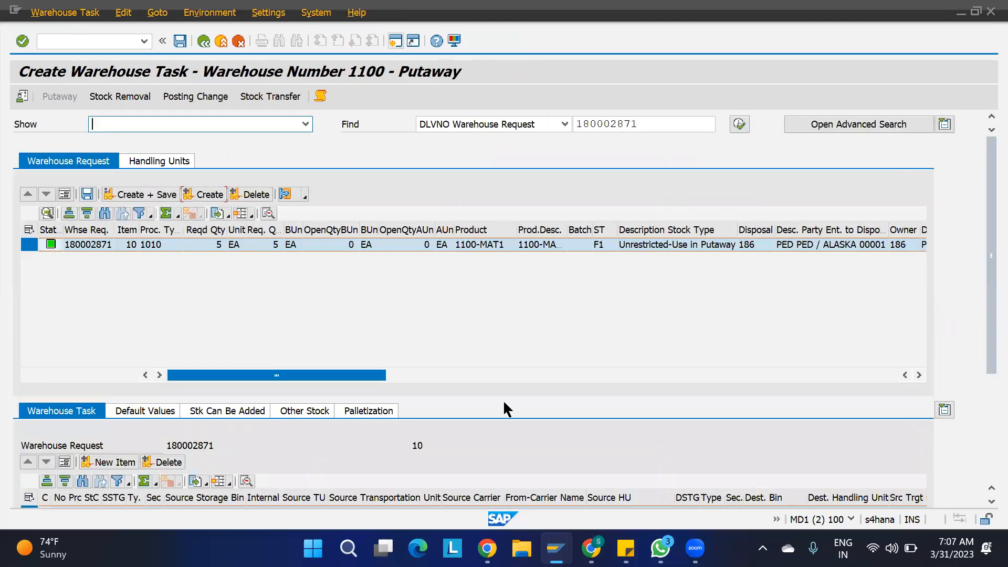
pyautogui.moveTo(566, 540)
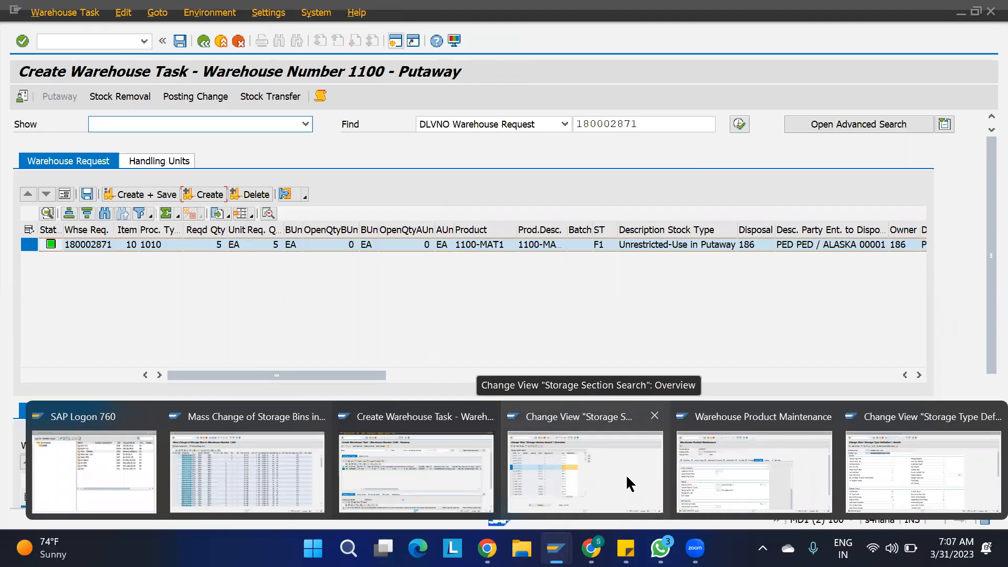
# - Change product 1100-MAT1's storage section indicator back from SSI2 to SSI1 and save it
pyautogui.click(731, 474)
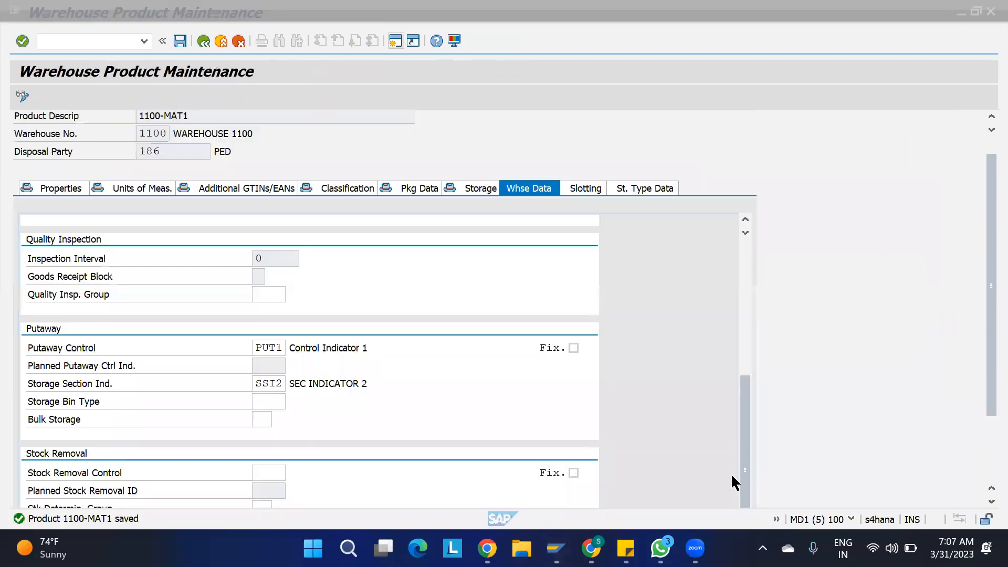
pyautogui.click(284, 383)
pyautogui.press('BackSpace')
pyautogui.write('1')
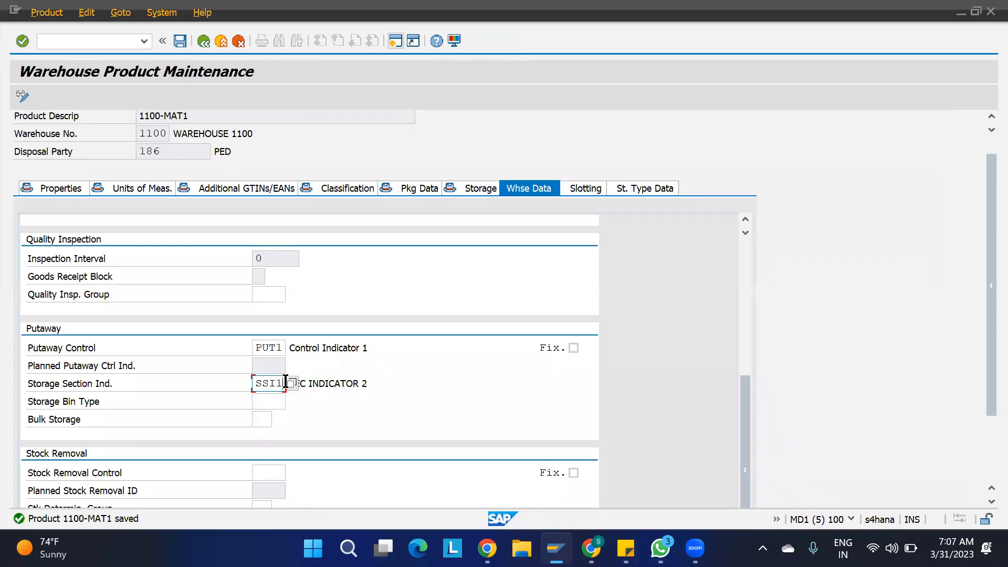
pyautogui.press('Return')
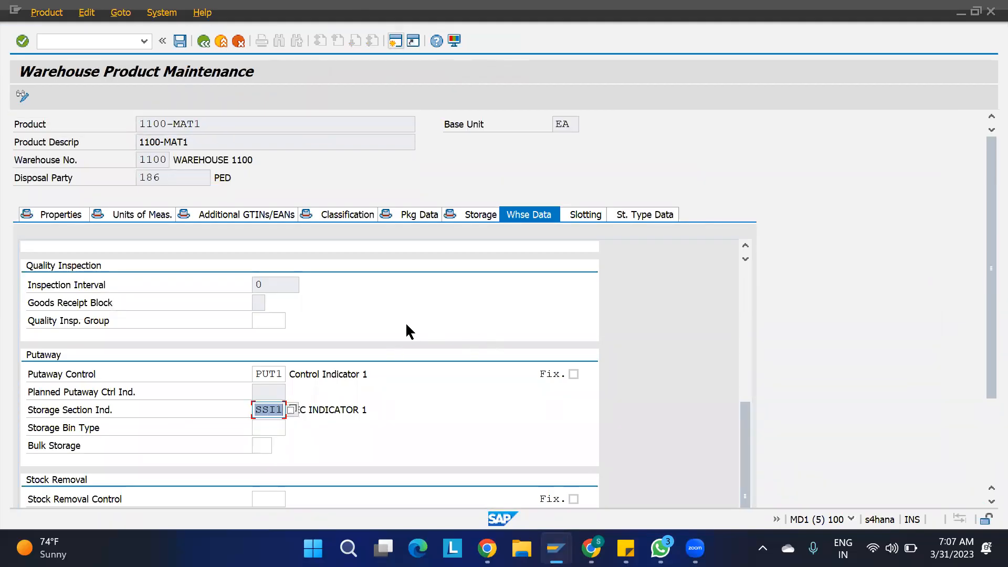
pyautogui.scroll(5, 405, 323)
pyautogui.hotkey('ctrl', 's')
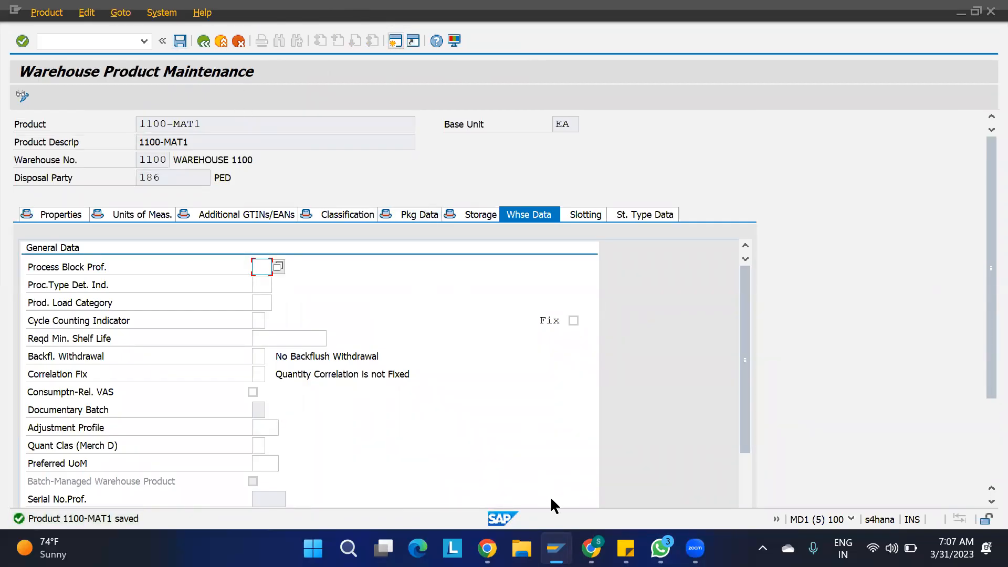
pyautogui.click(360, 454)
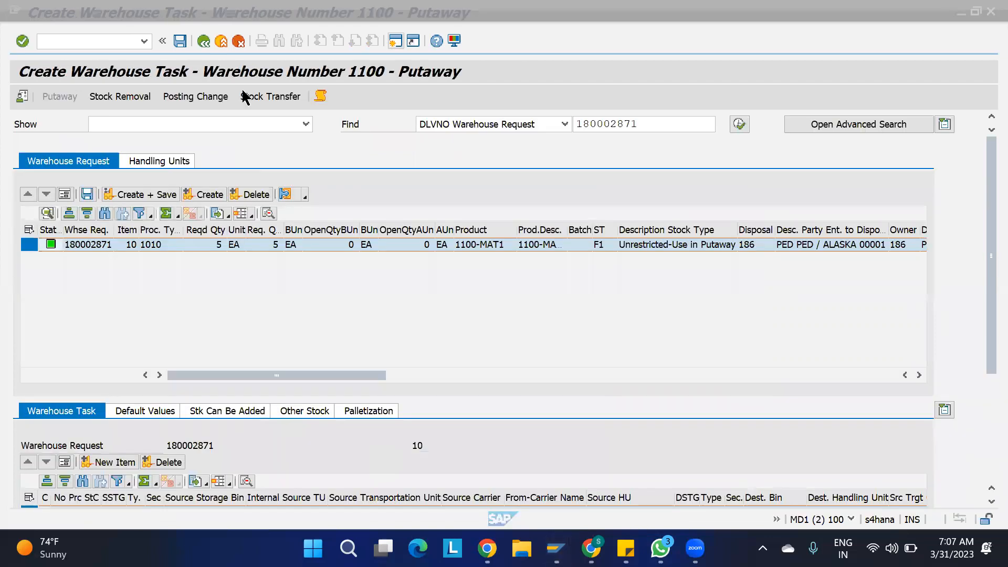
# - Re-create the putaway task for delivery 180002871, now proposing an ST01 destination bin from 11GR-BIN-01
pyautogui.press('F3')
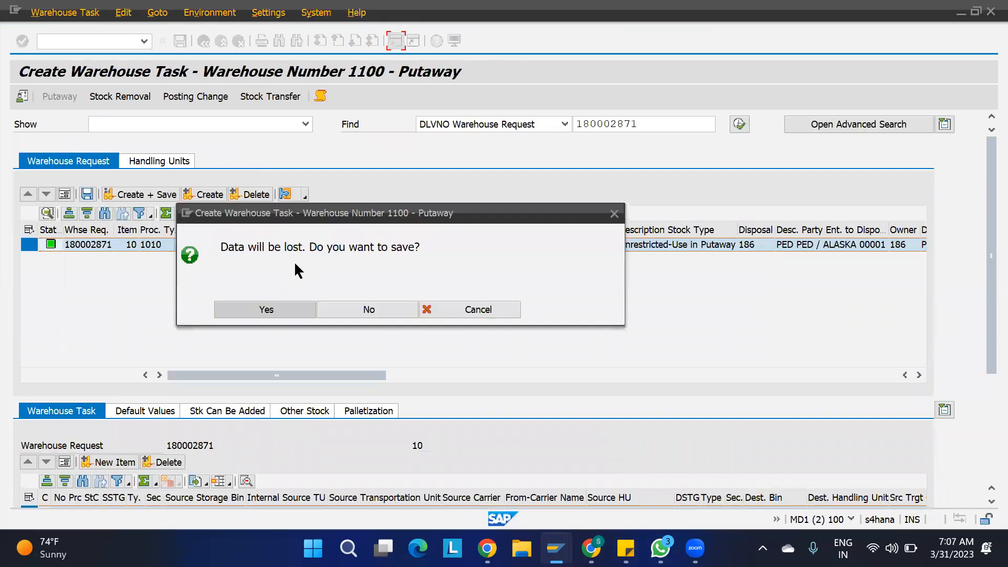
pyautogui.click(358, 307)
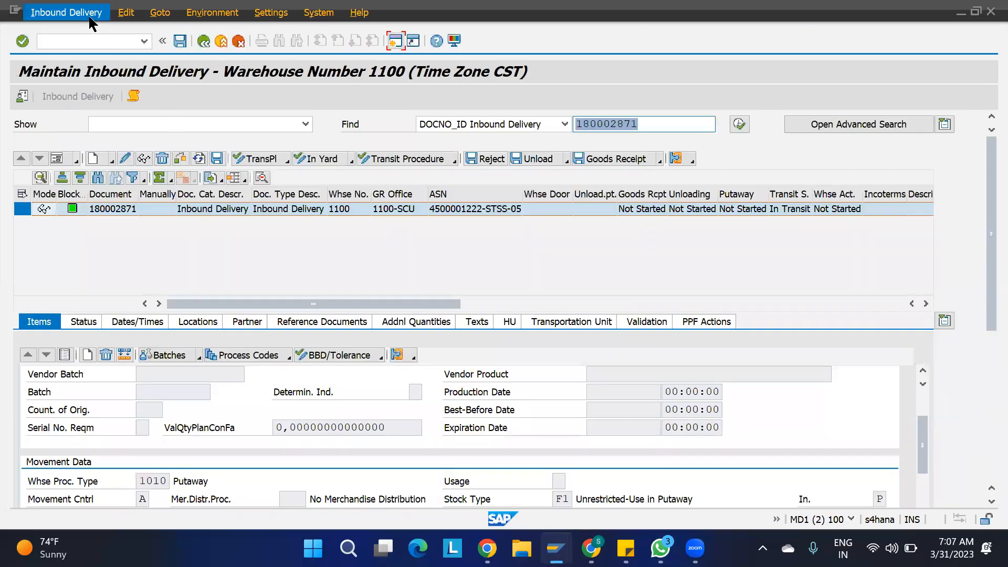
pyautogui.click(66, 13)
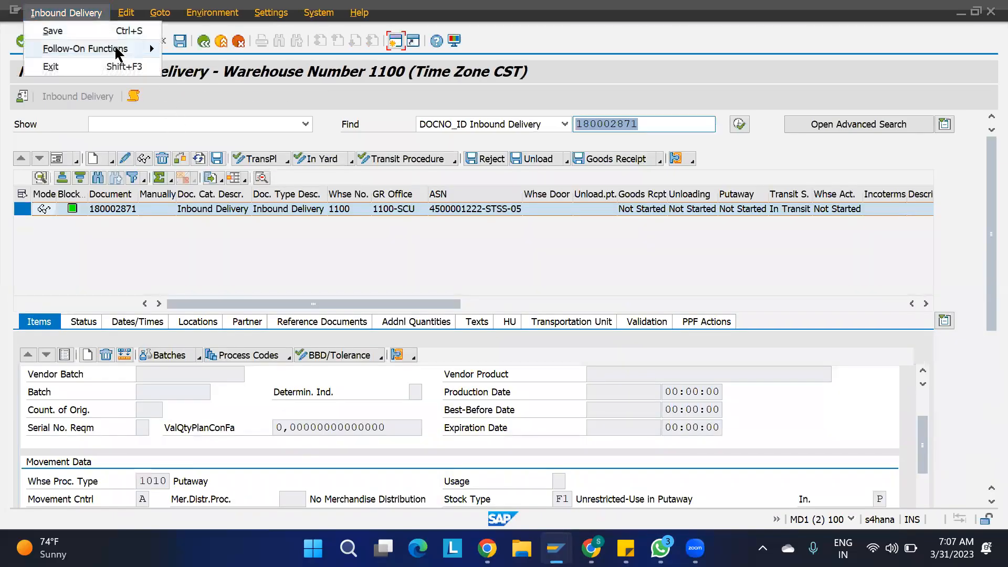
pyautogui.moveTo(116, 48)
pyautogui.click(190, 48)
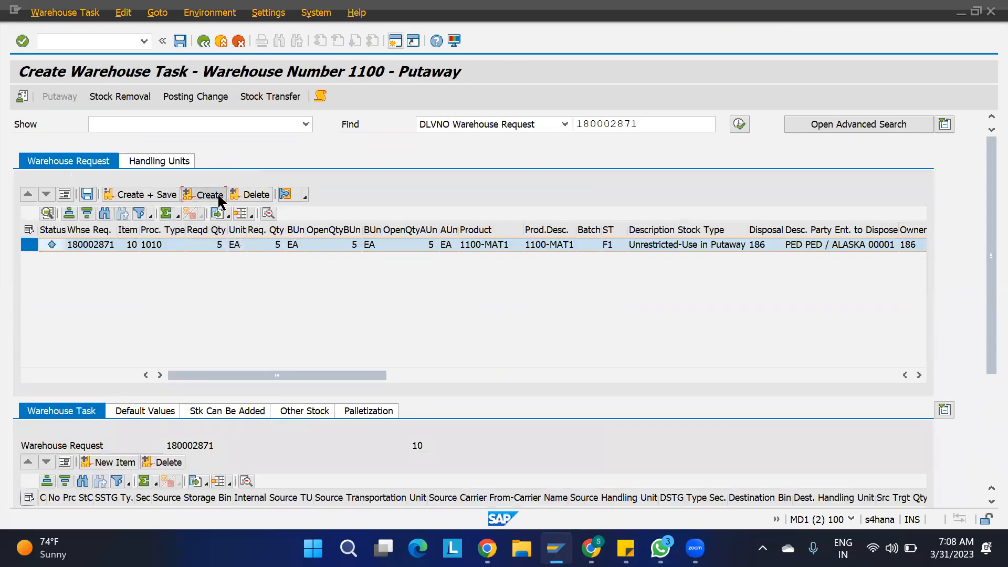
pyautogui.click(210, 194)
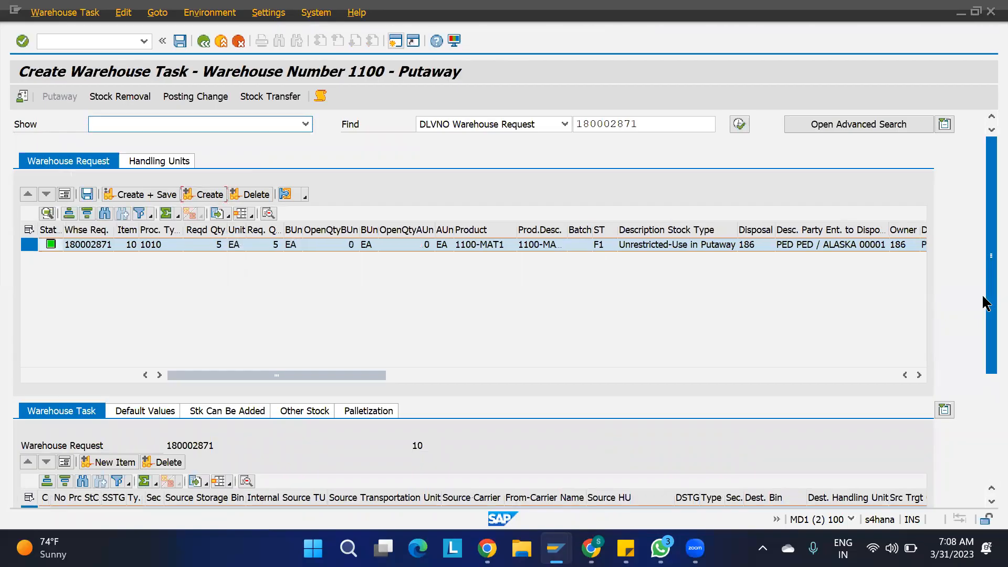
pyautogui.moveTo(983, 297); pyautogui.dragTo(983, 395)
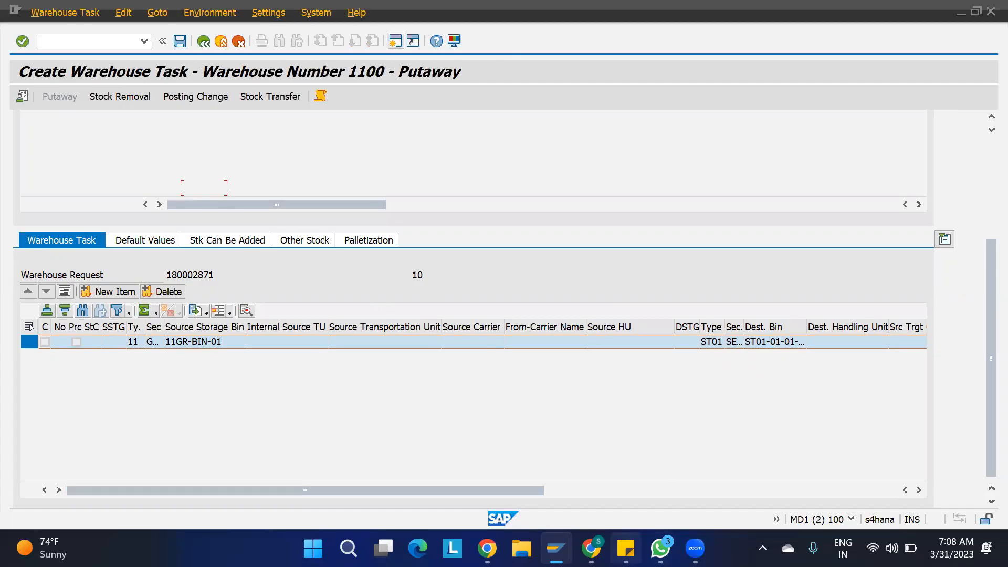
# - Mass-change the nine bins ST01-01-02-04 through ST01-02-01-04 to section SEC2 and save
pyautogui.moveTo(556, 548)
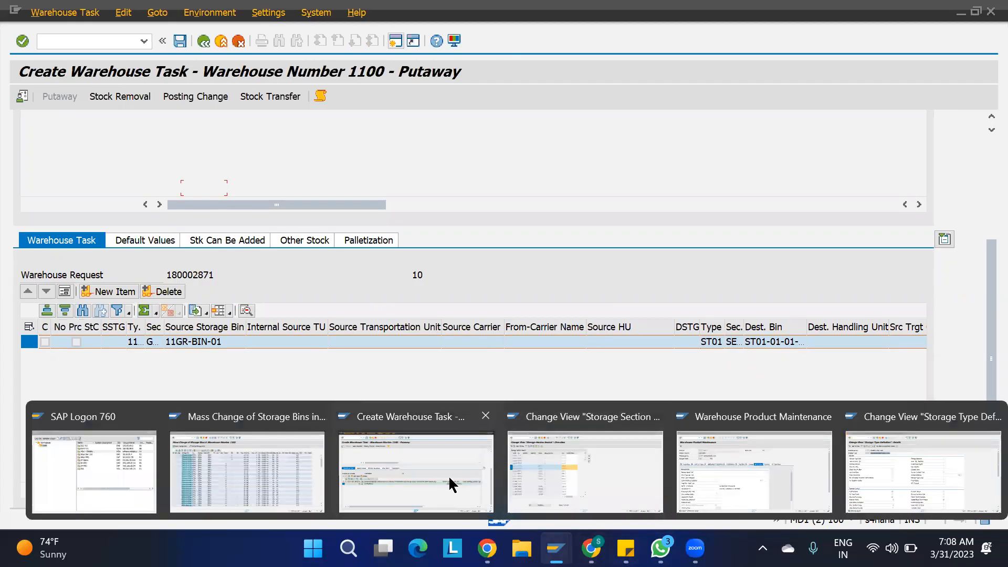
pyautogui.click(232, 468)
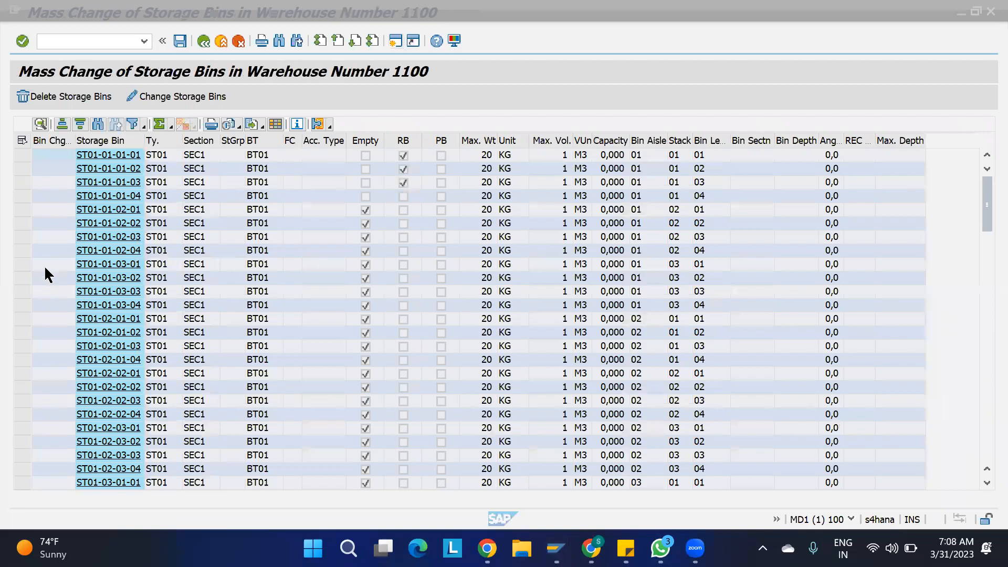
pyautogui.moveTo(17, 254); pyautogui.dragTo(23, 359)
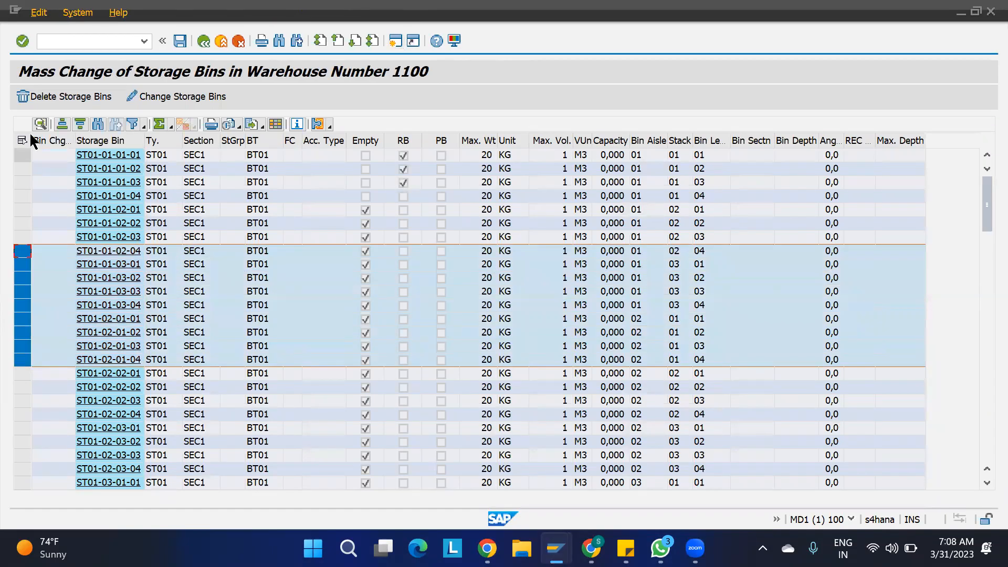
pyautogui.click(158, 97)
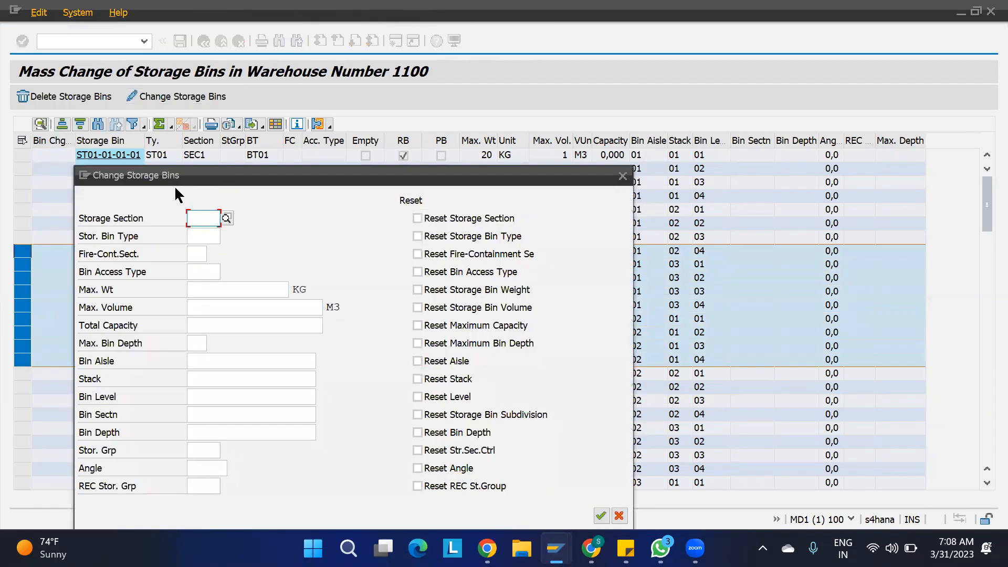
pyautogui.write('SEC2')
pyautogui.press('Return')
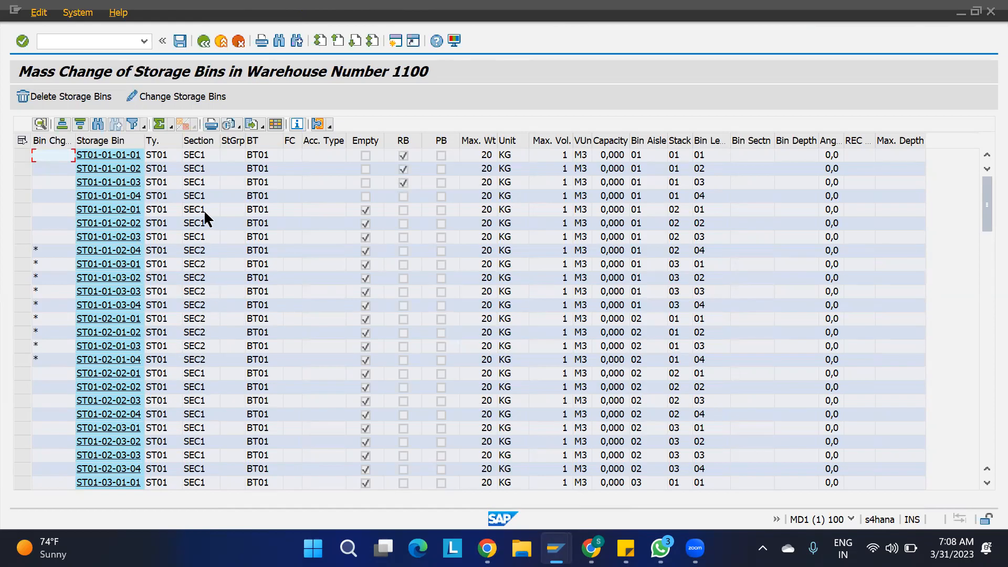
pyautogui.hotkey('ctrl', 's')
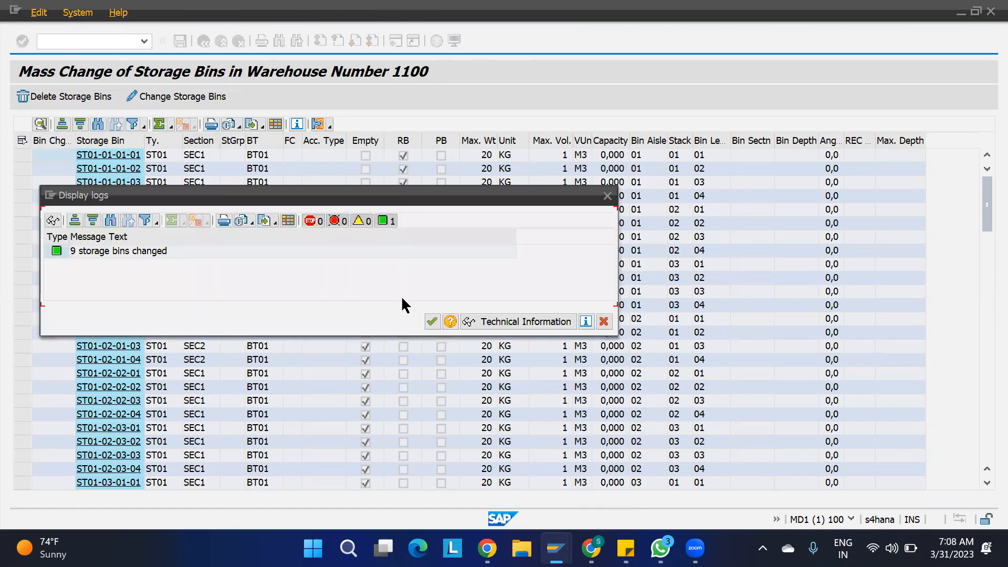
pyautogui.click(431, 322)
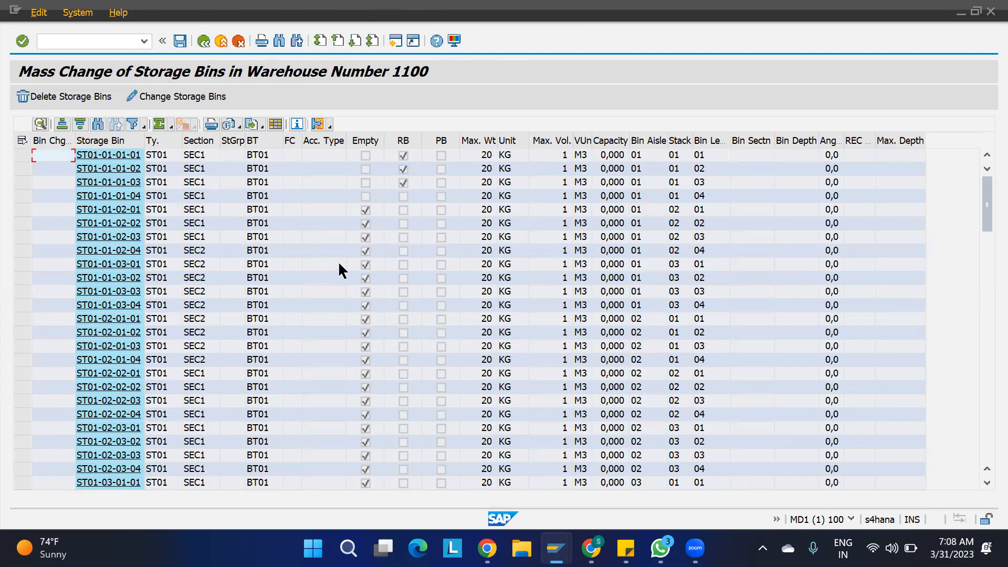
# - Add a storage section search entry: warehouse 1100, type ST01, indicator SSI1, section SEC2
pyautogui.moveTo(556, 548)
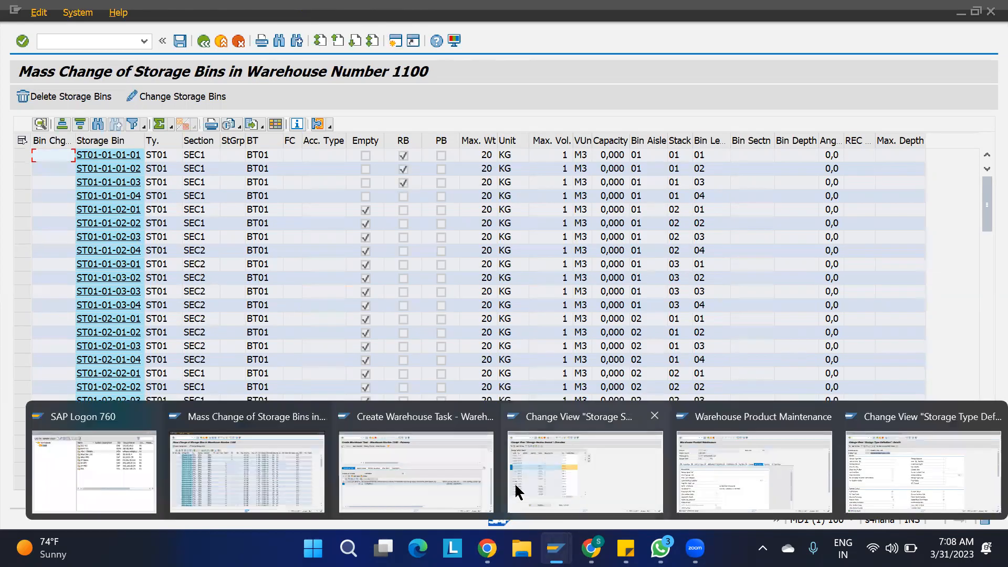
pyautogui.click(539, 484)
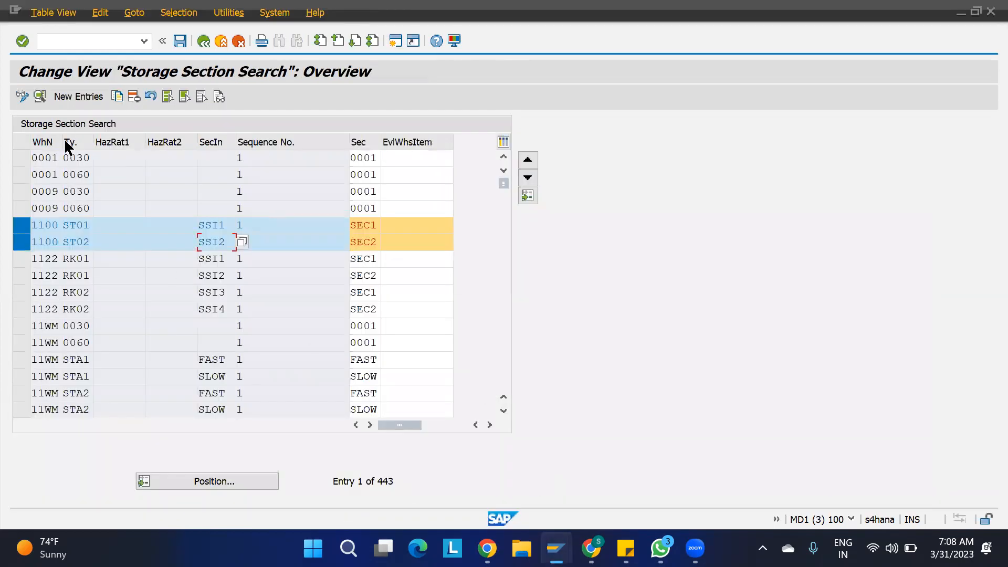
pyautogui.click(78, 97)
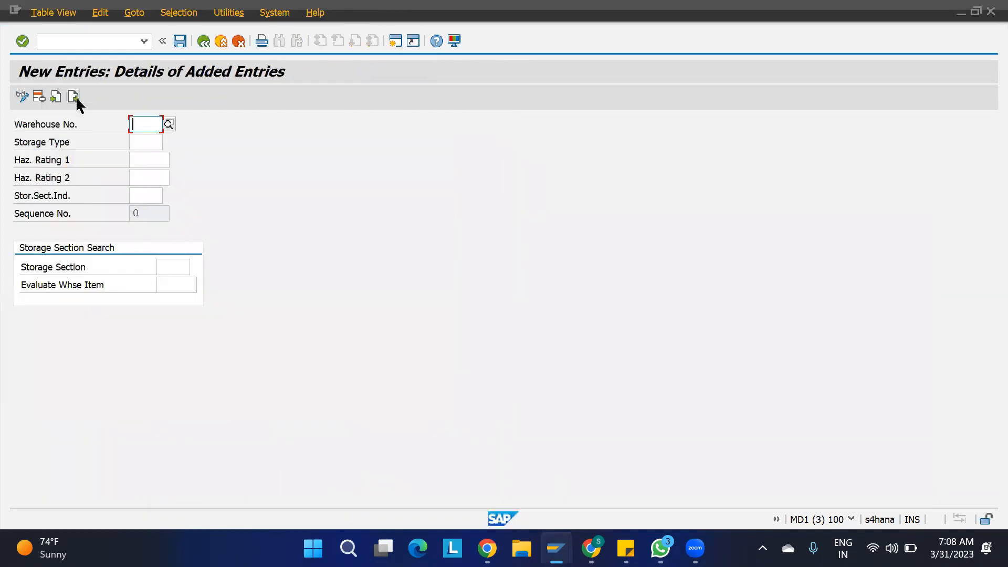
pyautogui.write('1100')
pyautogui.press('Return')
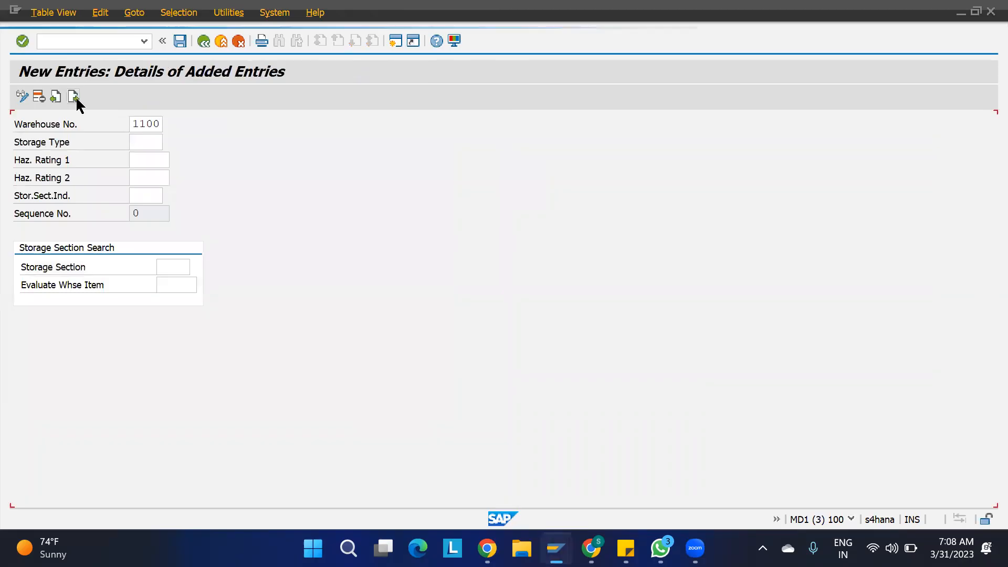
pyautogui.write('ST01')
pyautogui.press('Return')
pyautogui.press('Tab')
pyautogui.press('Tab')
pyautogui.write('SSI1')
pyautogui.press('Return')
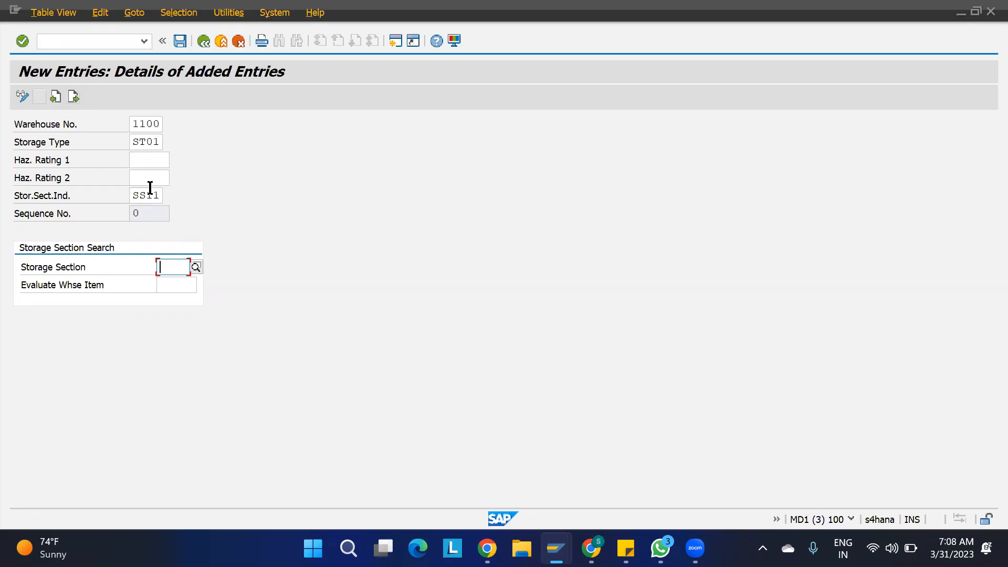
pyautogui.write('SEC2')
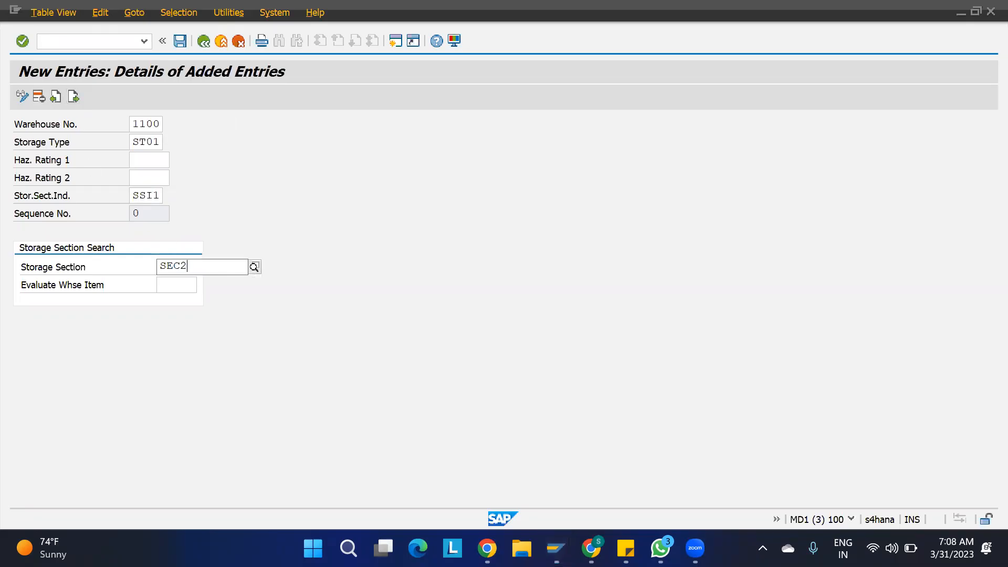
pyautogui.press('Return')
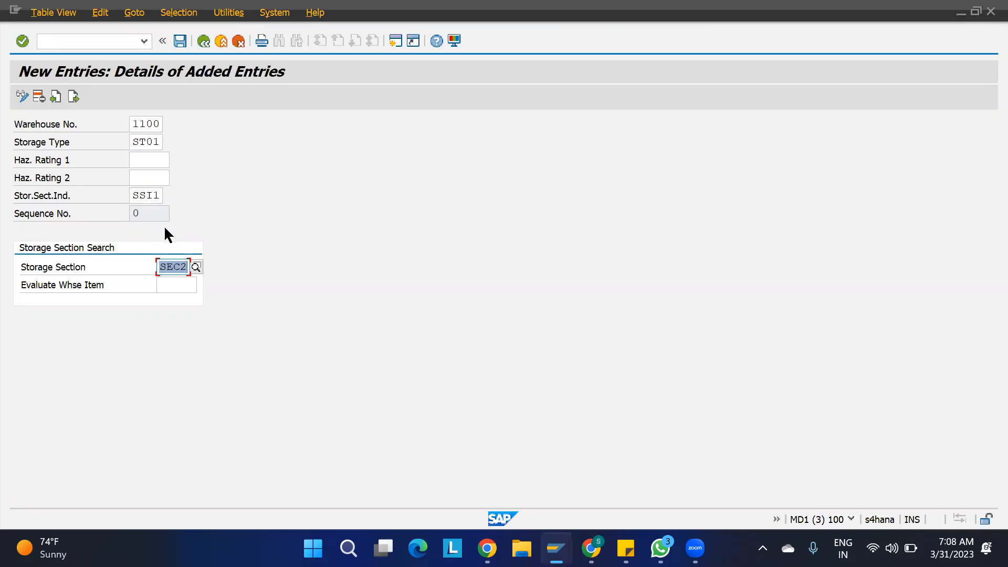
# - Save the new section search entry to a customizing request and return to the overview
pyautogui.hotkey('ctrl', 's')
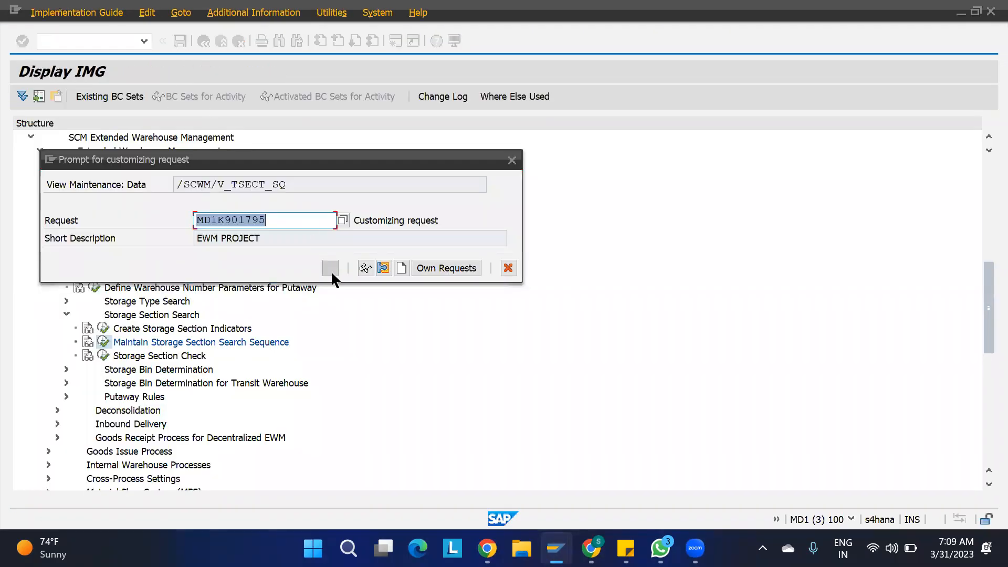
pyautogui.click(330, 268)
pyautogui.press('F3')
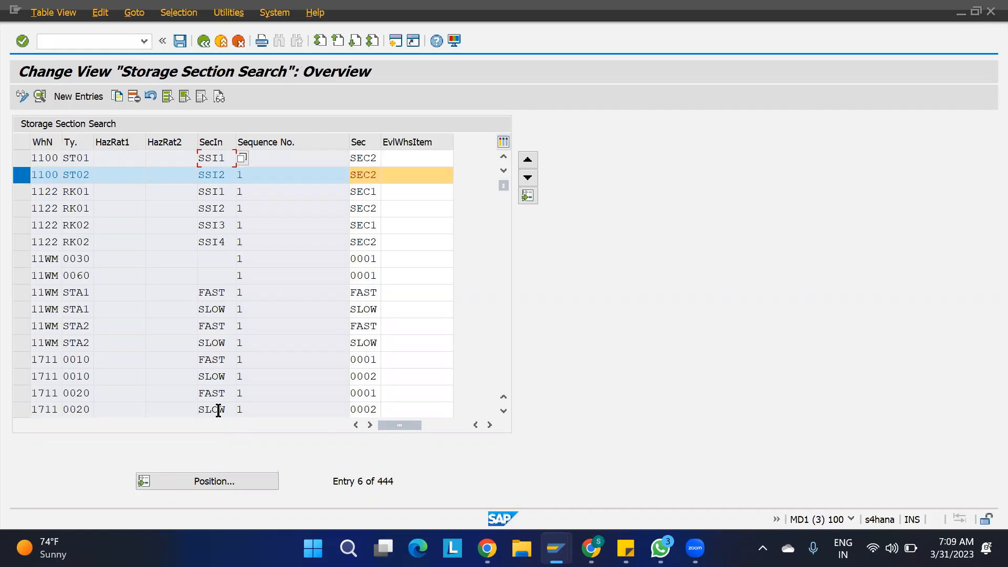
# - Position the Storage Section Search overview at the warehouse 1100 entries
pyautogui.click(191, 482)
pyautogui.write('1100')
pyautogui.press('Return')
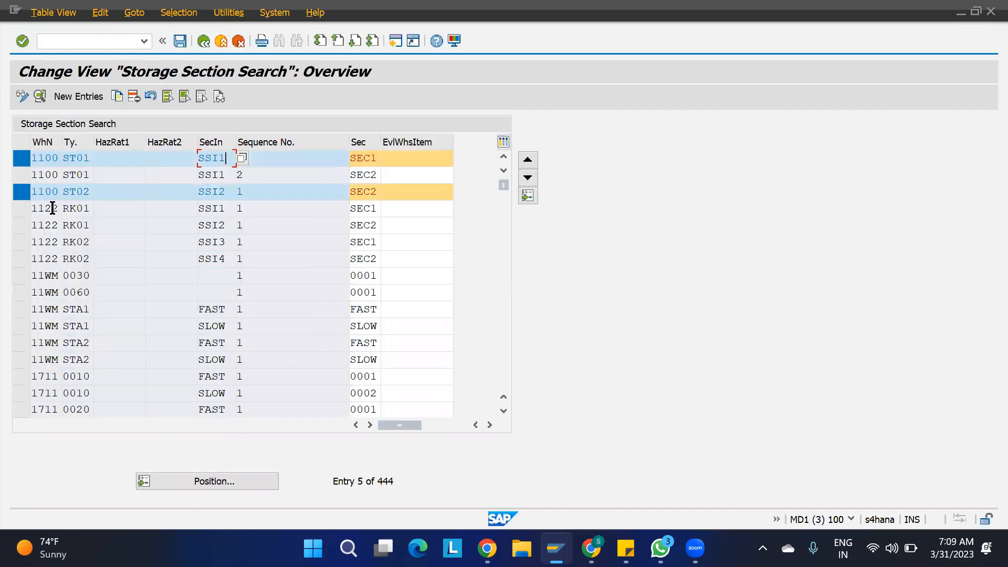
pyautogui.click(23, 191)
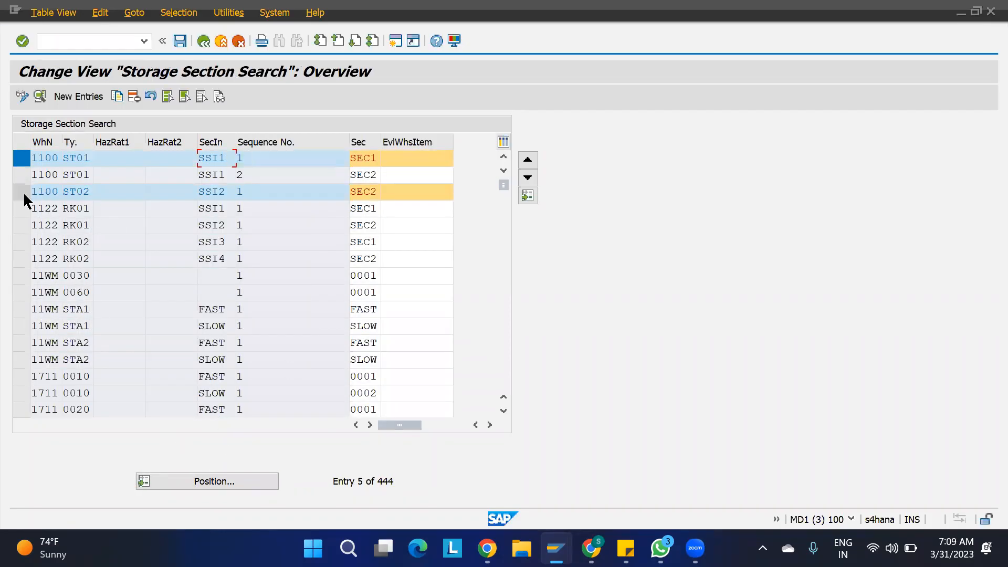
pyautogui.click(21, 157)
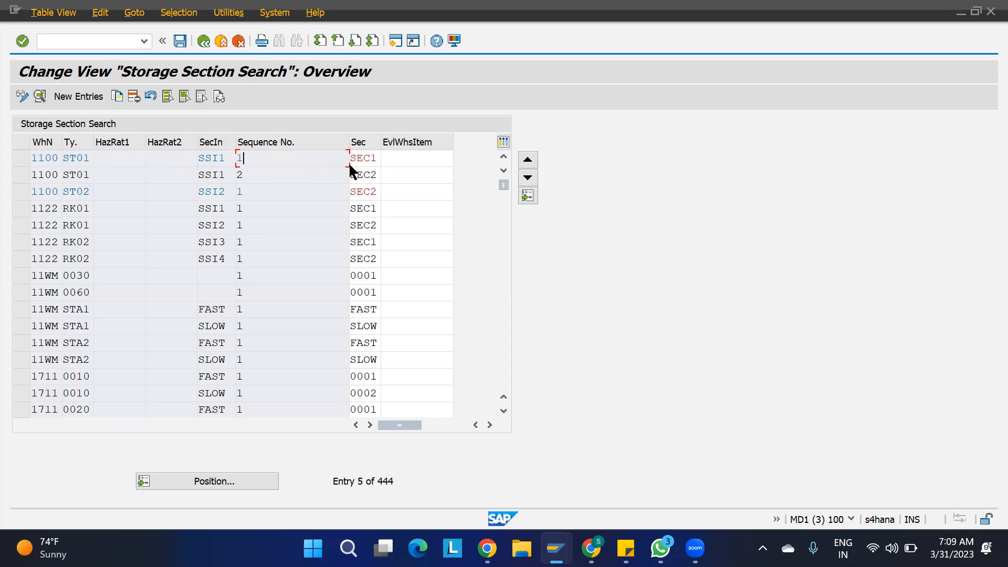
# - Check cell G64 in the IBD putaway notes sheet, then return to SAP's Storage Section Search
pyautogui.moveTo(590, 548)
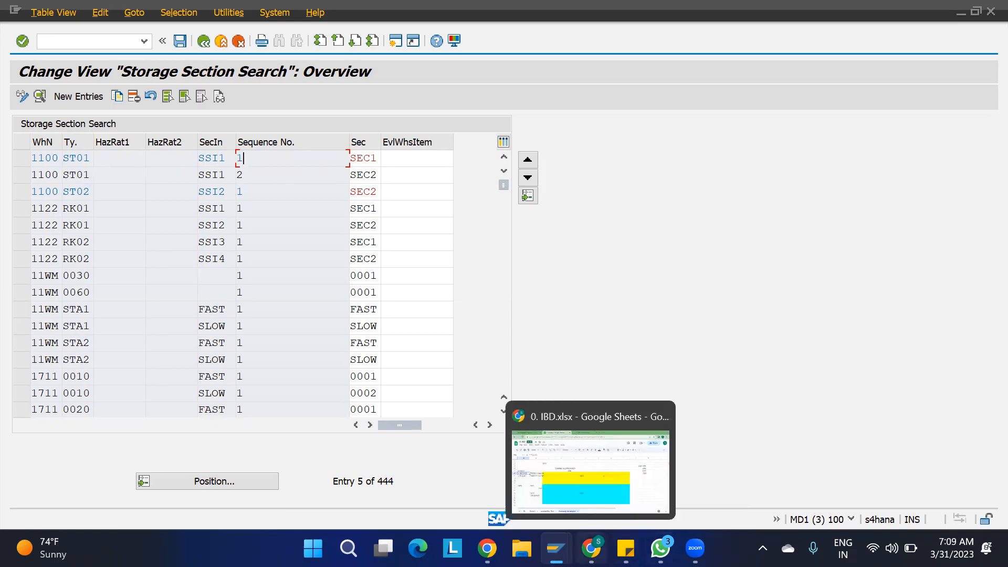
pyautogui.click(575, 468)
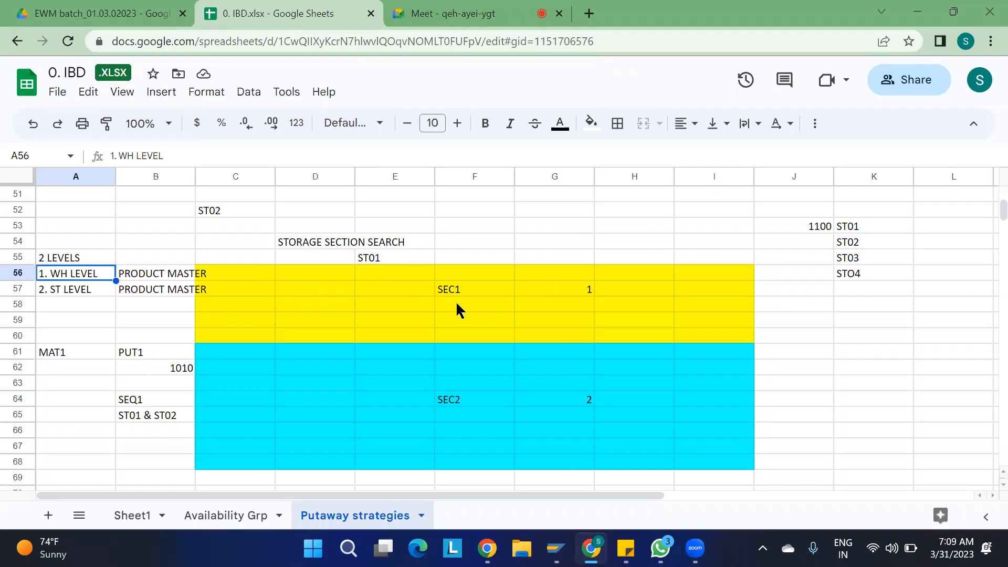
pyautogui.click(587, 400)
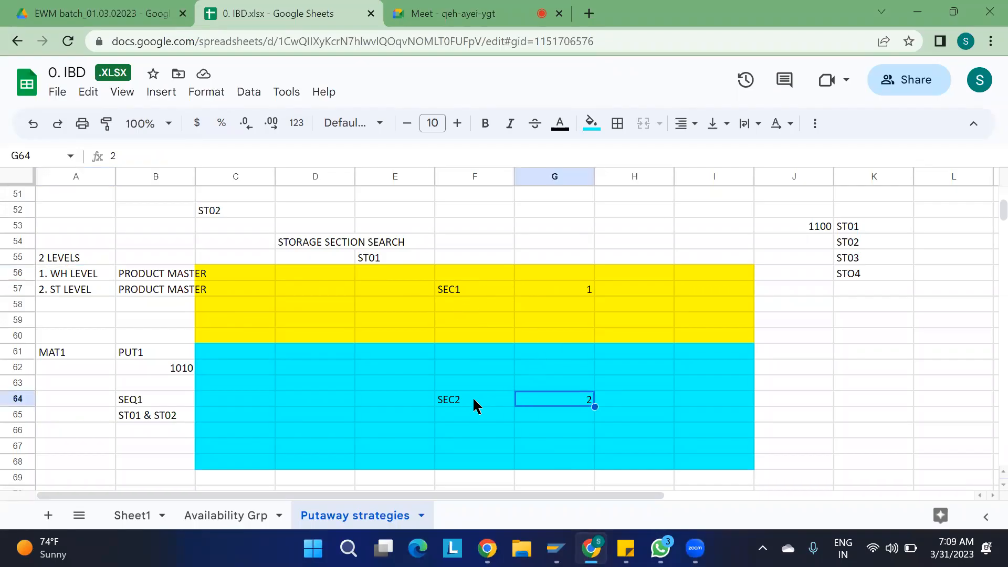
pyautogui.hotkey('alt', 'Tab')
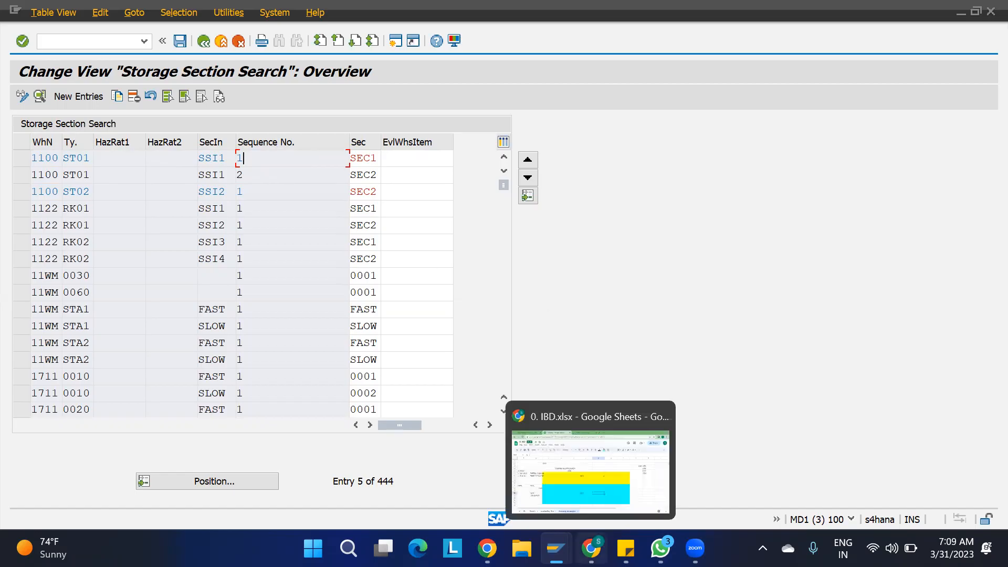
# - Move bins ST01-01-02-04 through ST01-02-01-04 back from SEC2 to SEC1 and save
pyautogui.moveTo(556, 548)
pyautogui.click(292, 480)
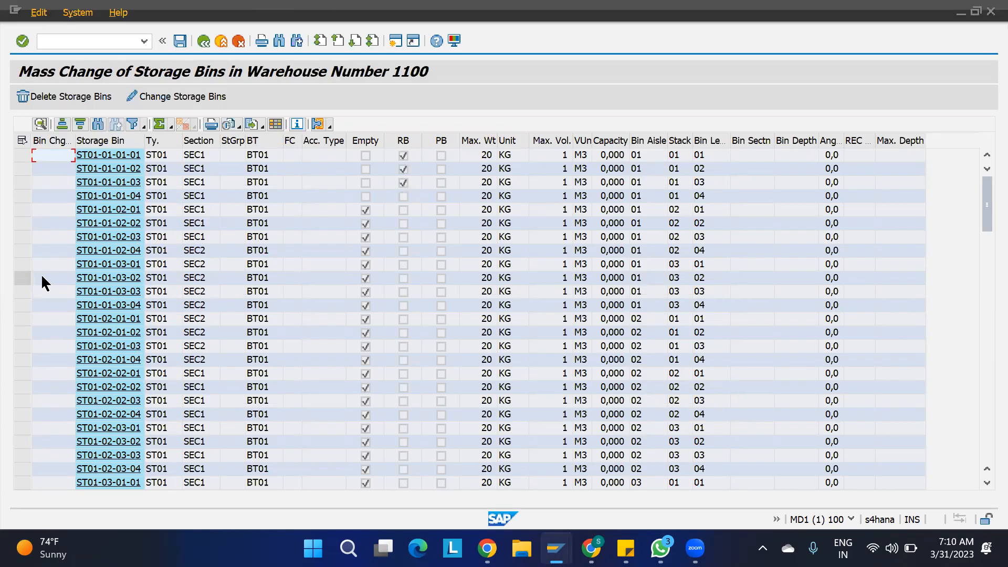
pyautogui.moveTo(22, 251); pyautogui.dragTo(15, 357)
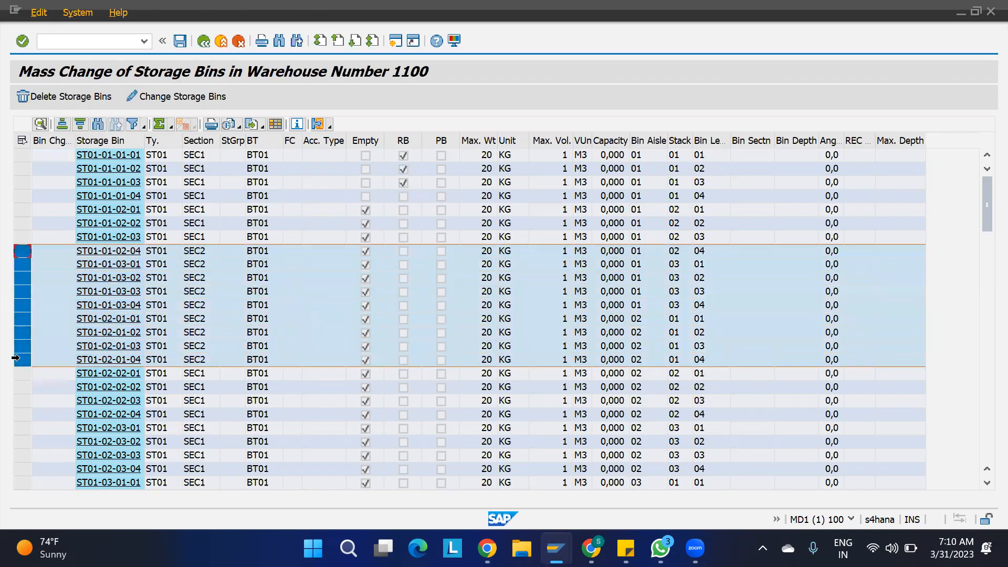
pyautogui.click(156, 97)
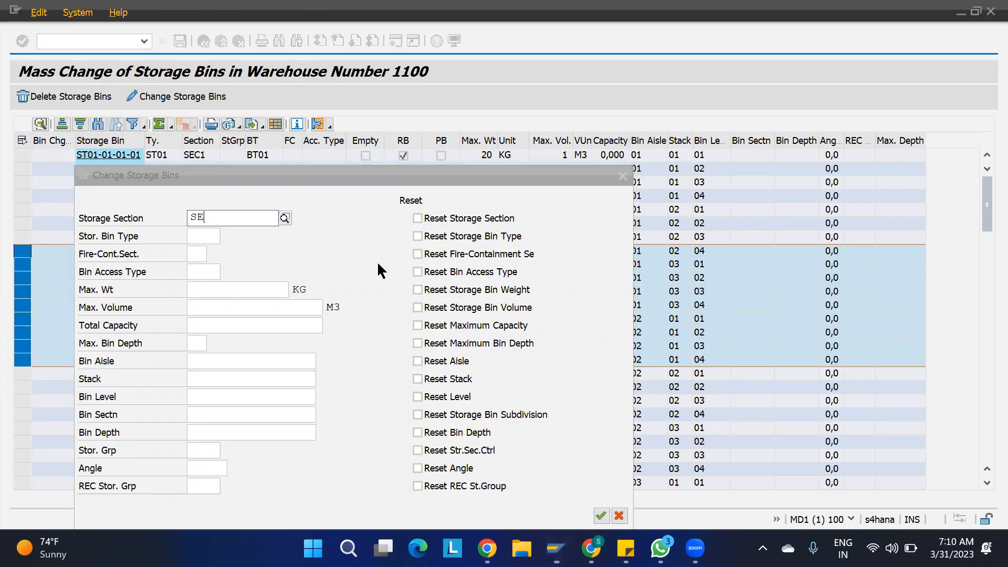
pyautogui.click(598, 512)
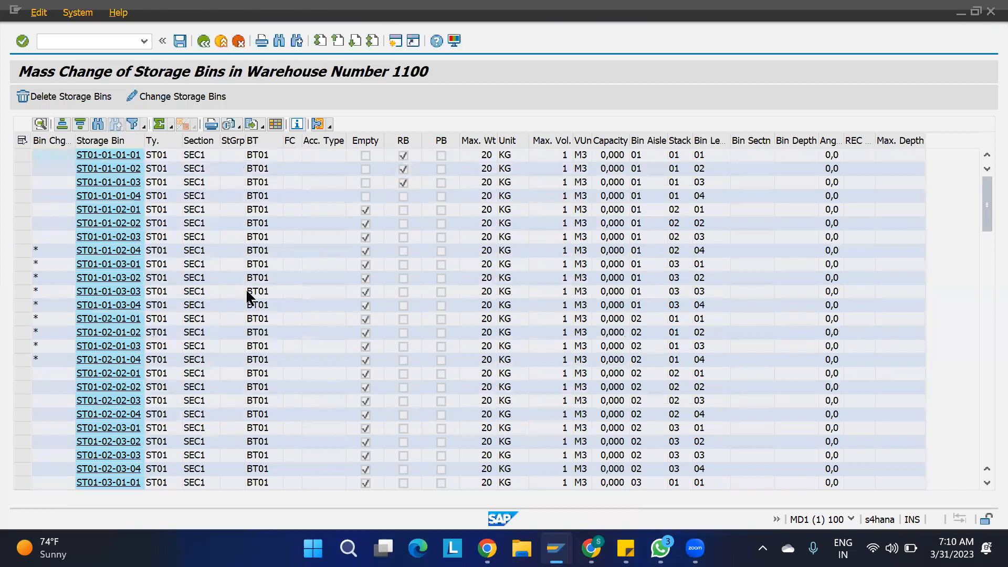
pyautogui.click(180, 40)
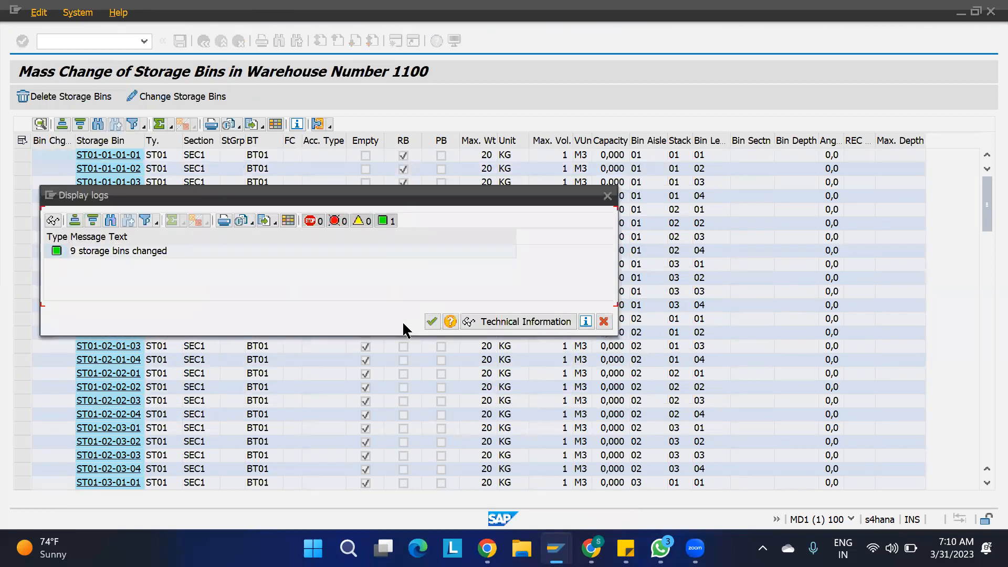
pyautogui.click(432, 321)
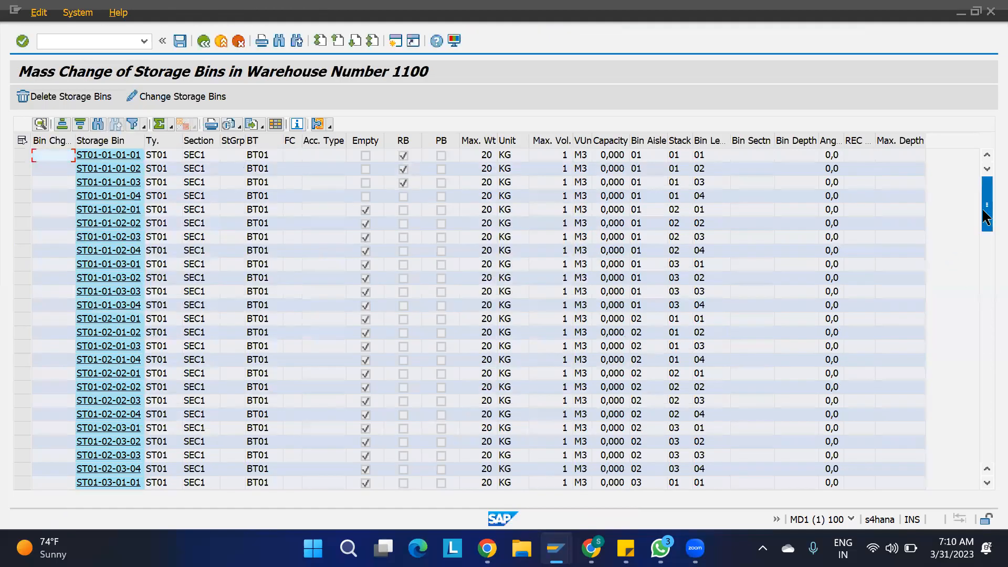
pyautogui.moveTo(986, 218); pyautogui.dragTo(986, 433)
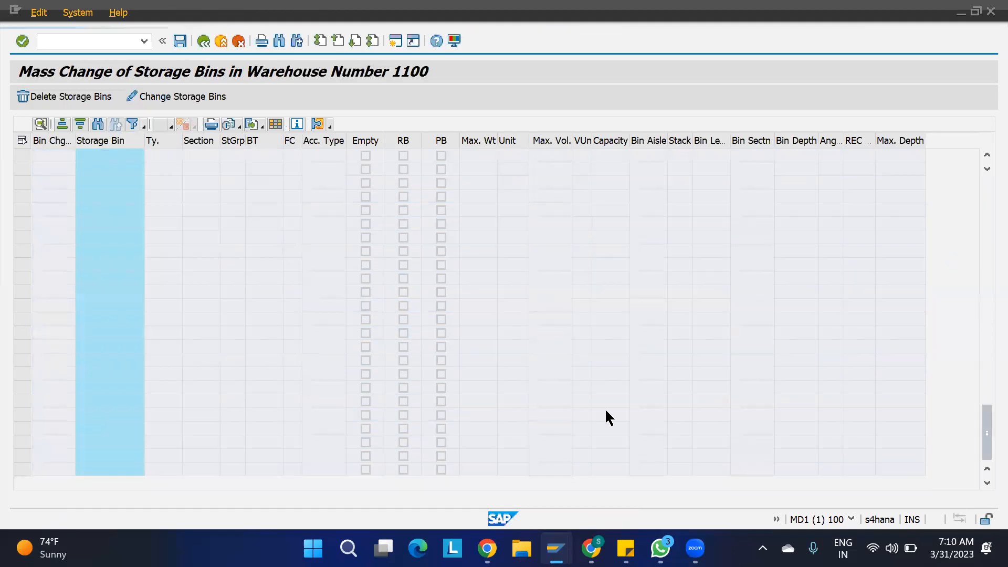
# - Assign the seven bins ST01-10-02-02 through ST01-10-03-04 to section SEC2 and save
pyautogui.moveTo(17, 388); pyautogui.dragTo(16, 471)
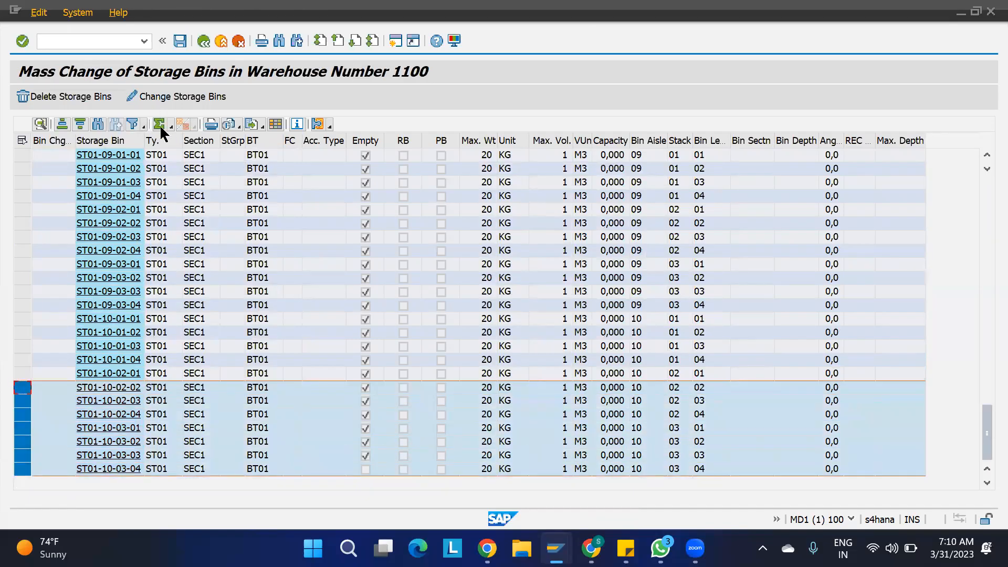
pyautogui.click(178, 97)
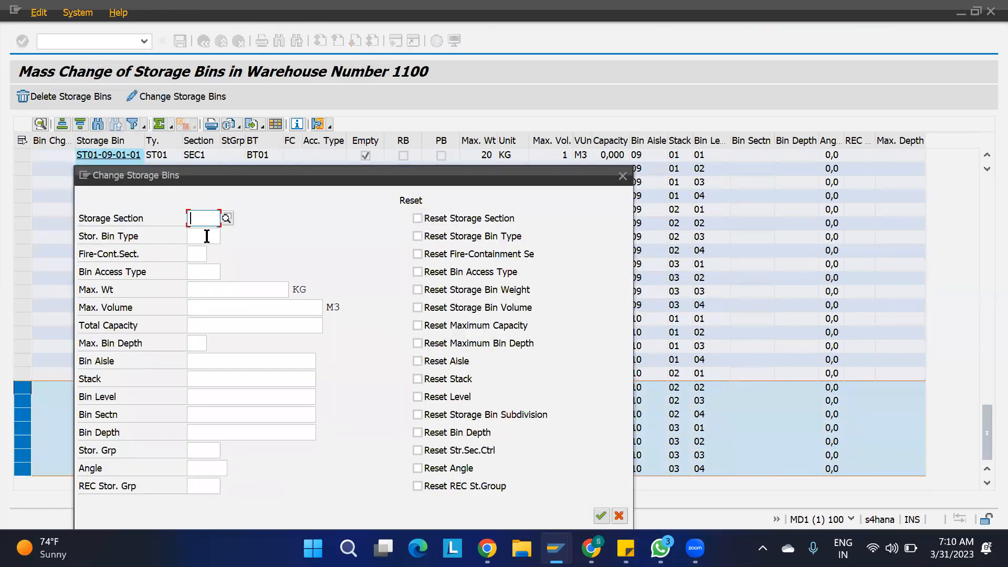
pyautogui.write('SEC2')
pyautogui.moveTo(592, 547)
pyautogui.click(602, 516)
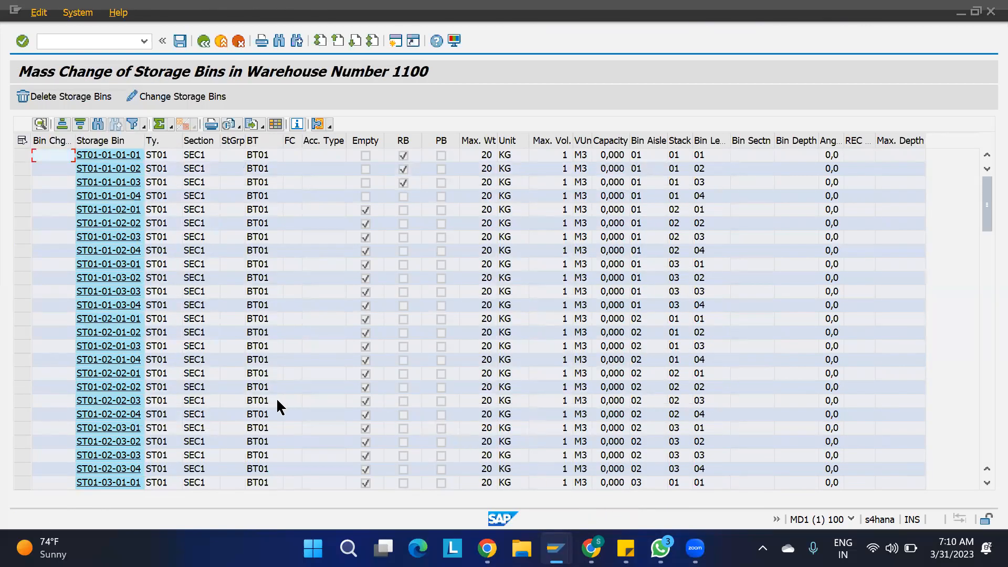
pyautogui.scroll(-20, 180, 396)
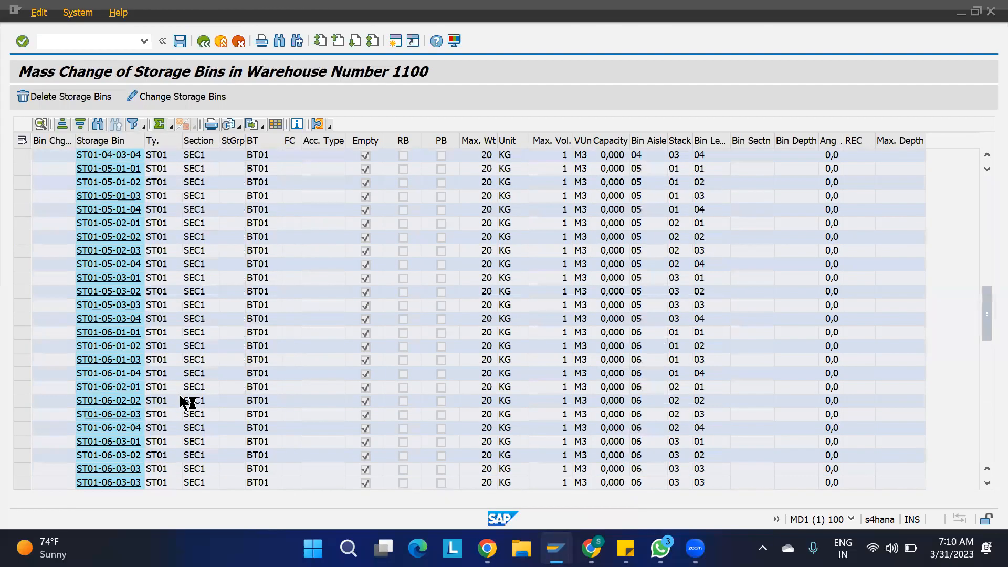
pyautogui.scroll(-1, 180, 397)
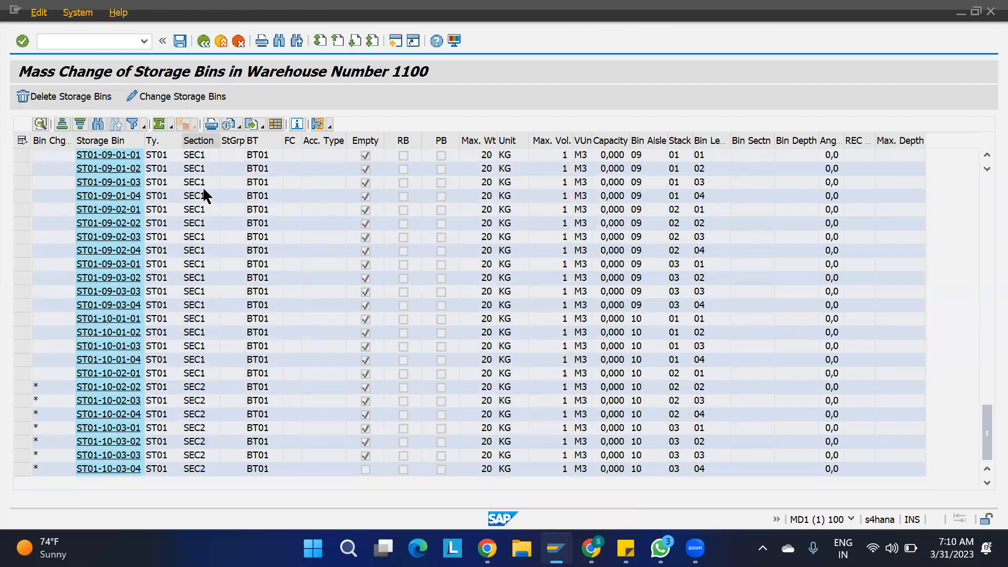
pyautogui.hotkey('ctrl', 's')
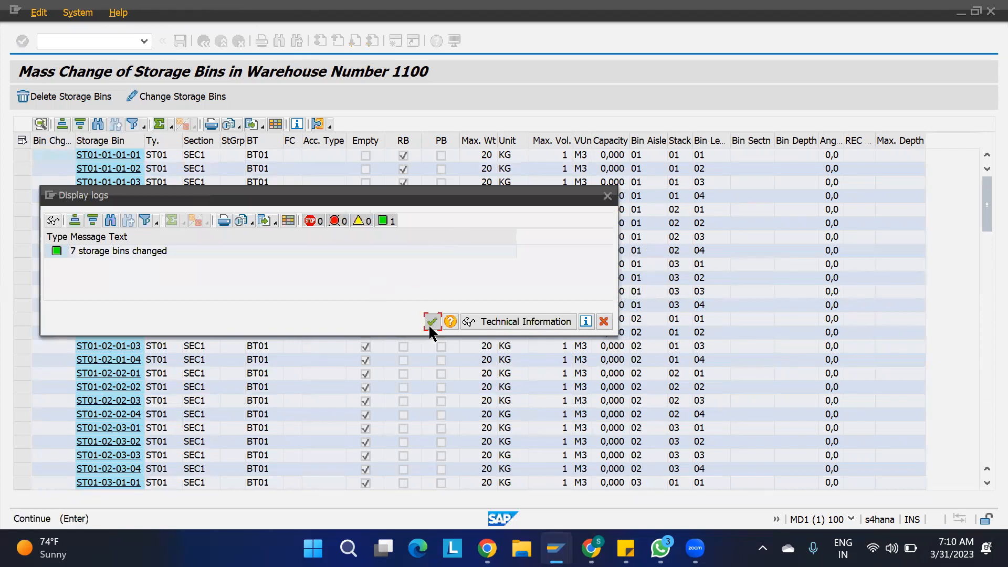
pyautogui.click(431, 322)
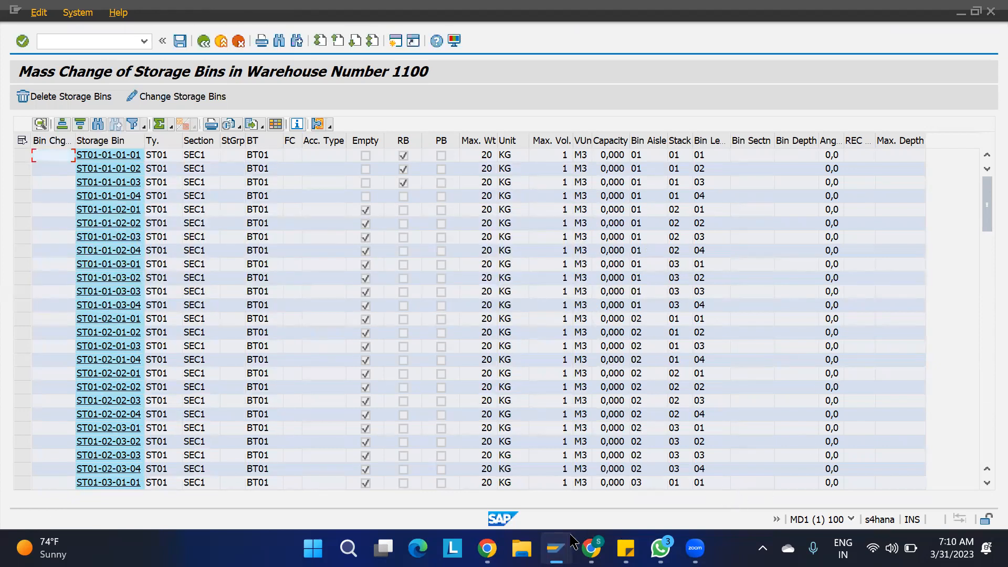
# - Leave the pending putaway warehouse task for delivery 180002871 without saving it
pyautogui.moveTo(556, 548)
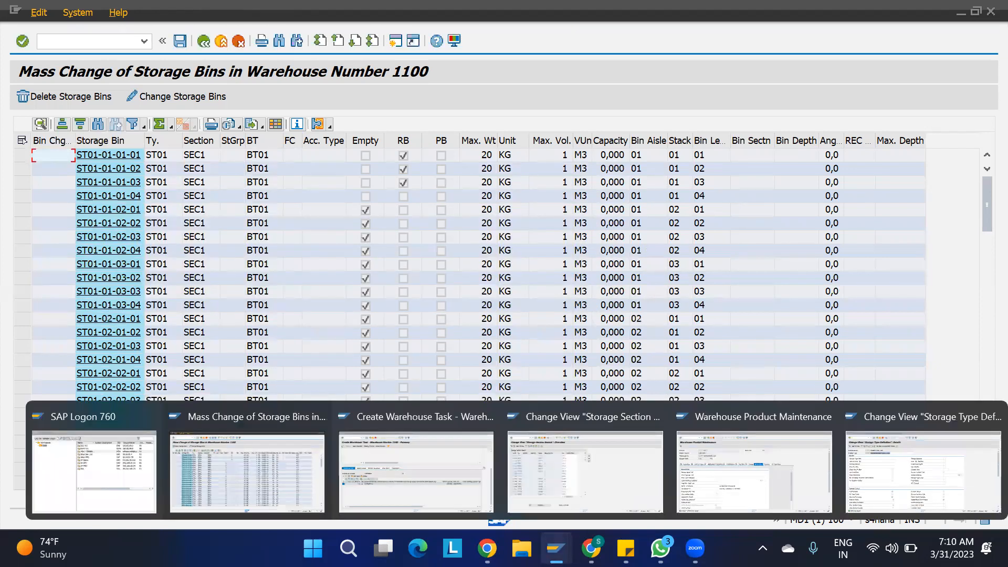
pyautogui.click(436, 475)
pyautogui.click(203, 41)
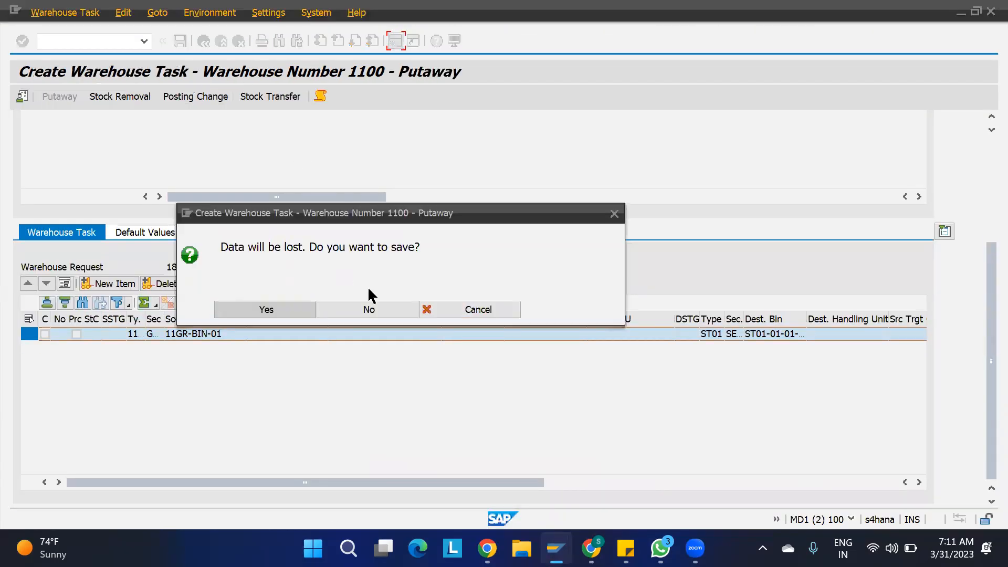
pyautogui.click(369, 312)
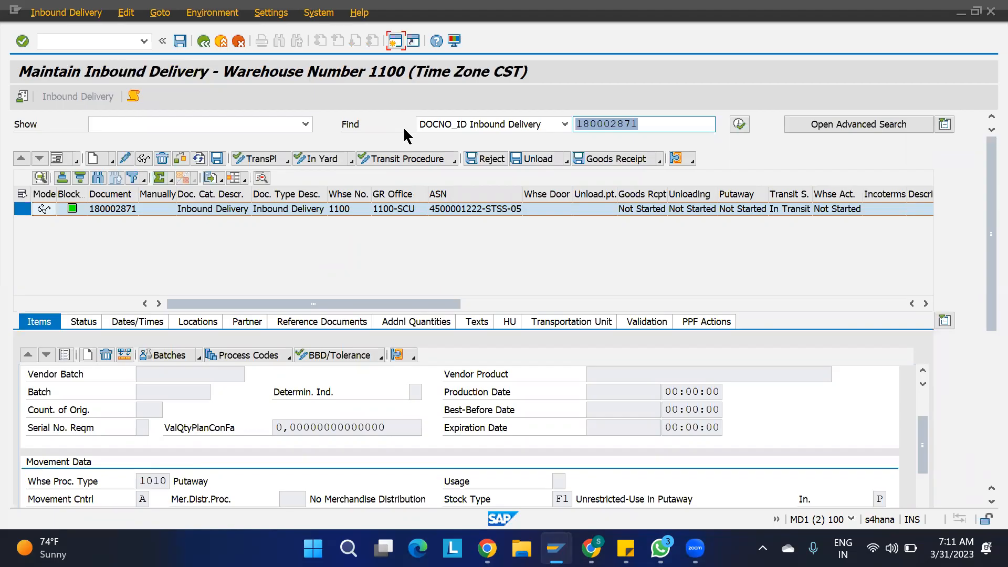
pyautogui.click(66, 12)
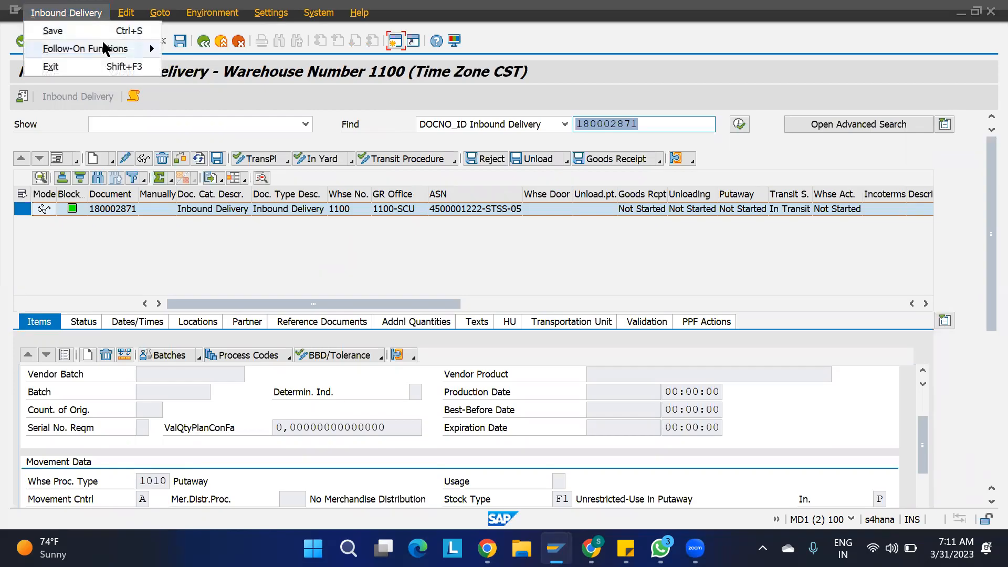
pyautogui.moveTo(141, 48)
pyautogui.click(223, 48)
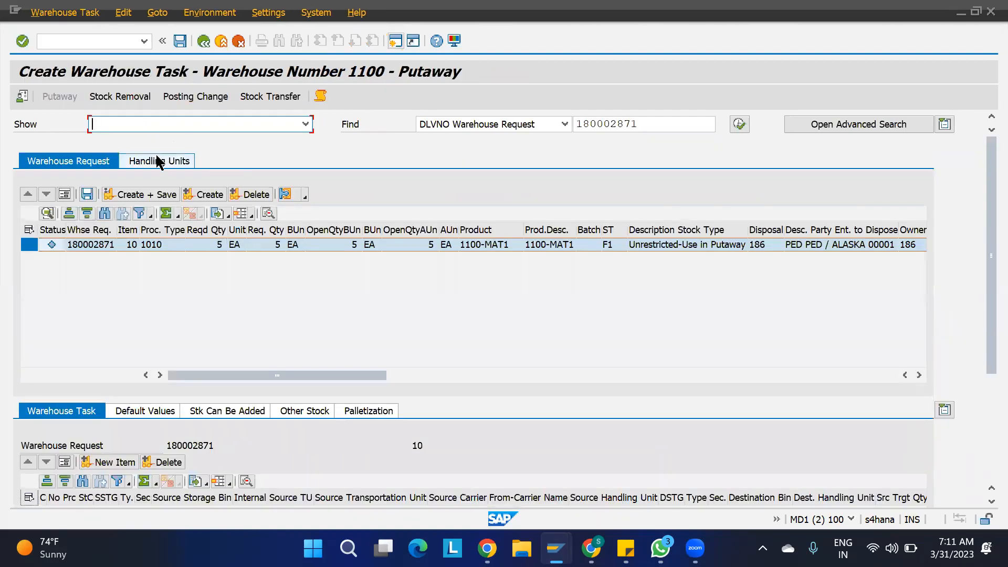
pyautogui.click(219, 200)
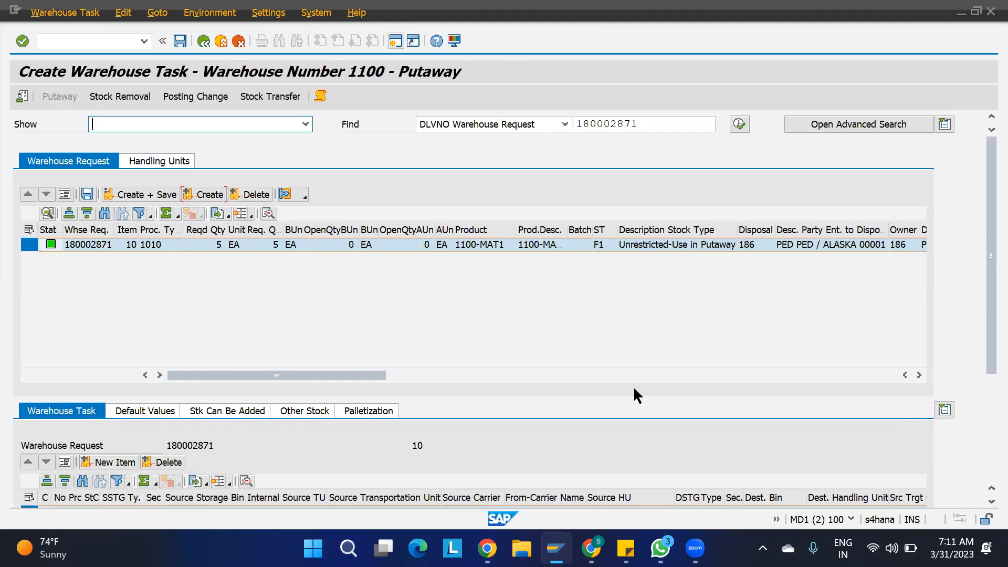
pyautogui.moveTo(987, 351); pyautogui.dragTo(987, 430)
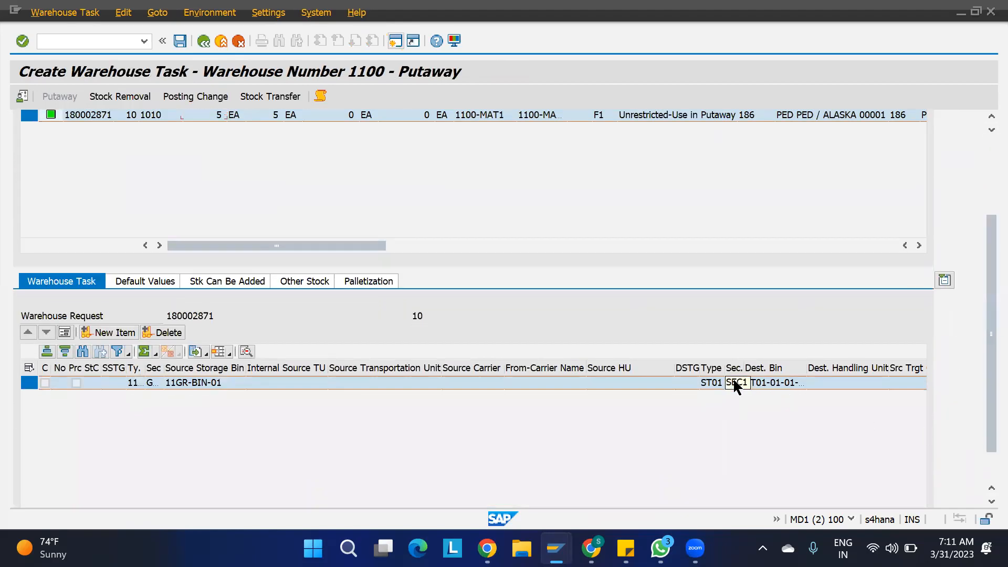
pyautogui.moveTo(988, 304); pyautogui.dragTo(984, 152)
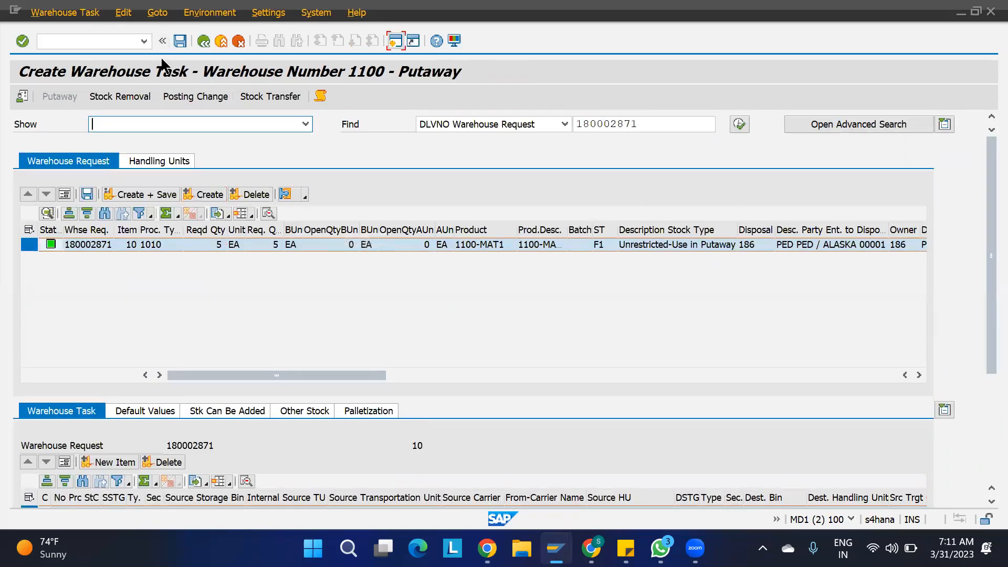
pyautogui.click(203, 41)
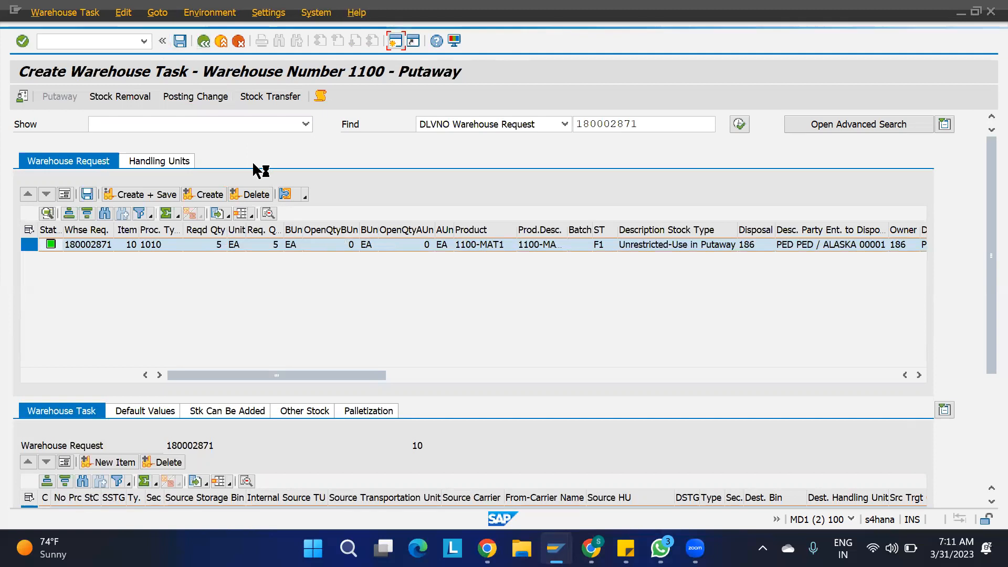
pyautogui.click(349, 307)
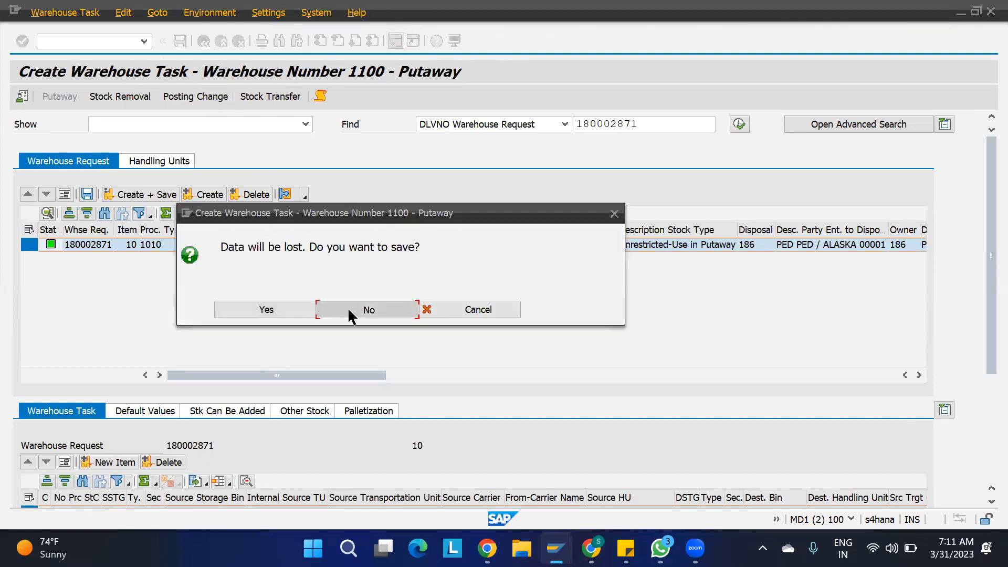
pyautogui.moveTo(555, 548)
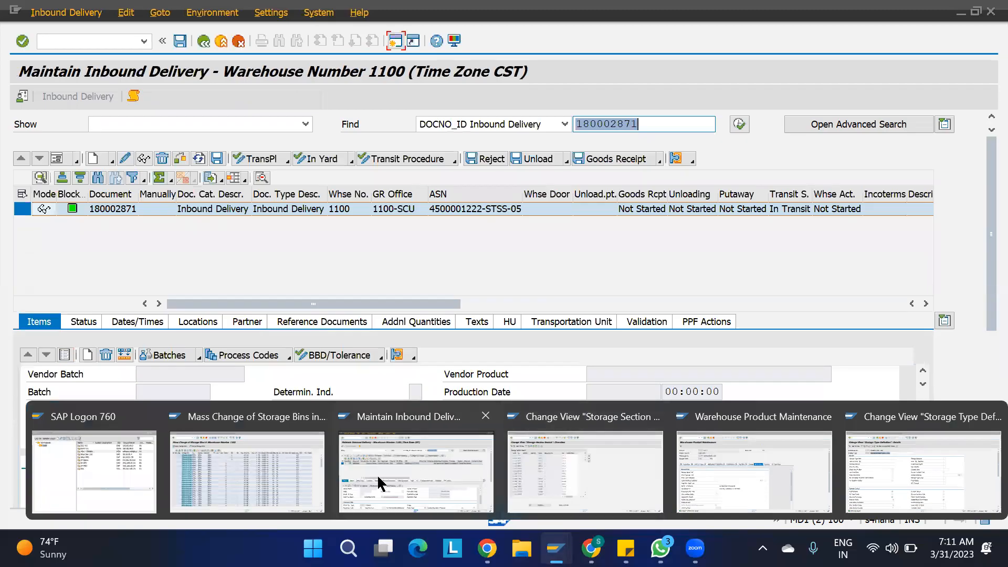
# - Select all 113 ST01 bins in the storage bin mass change list
pyautogui.click(274, 464)
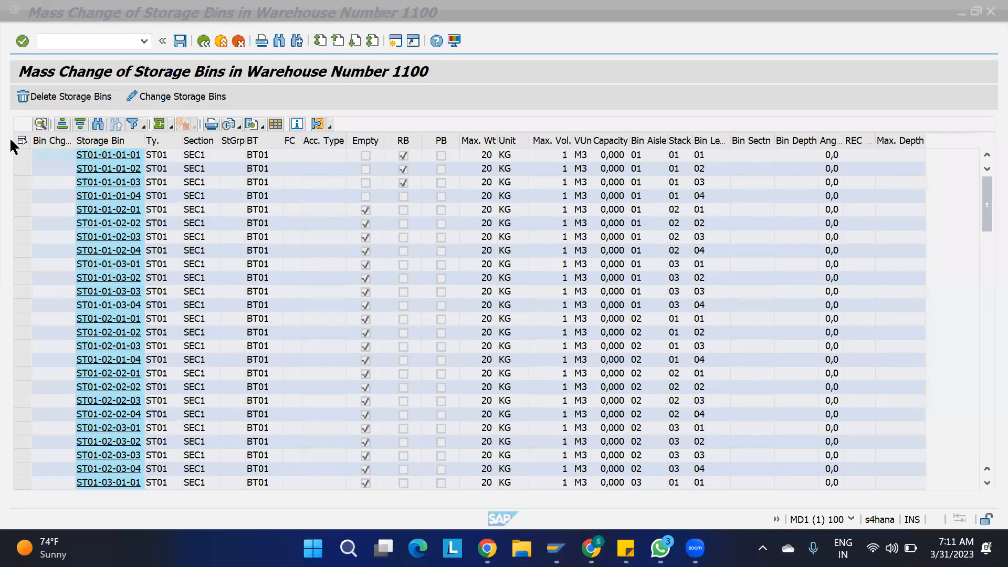
pyautogui.moveTo(21, 152); pyautogui.dragTo(41, 411)
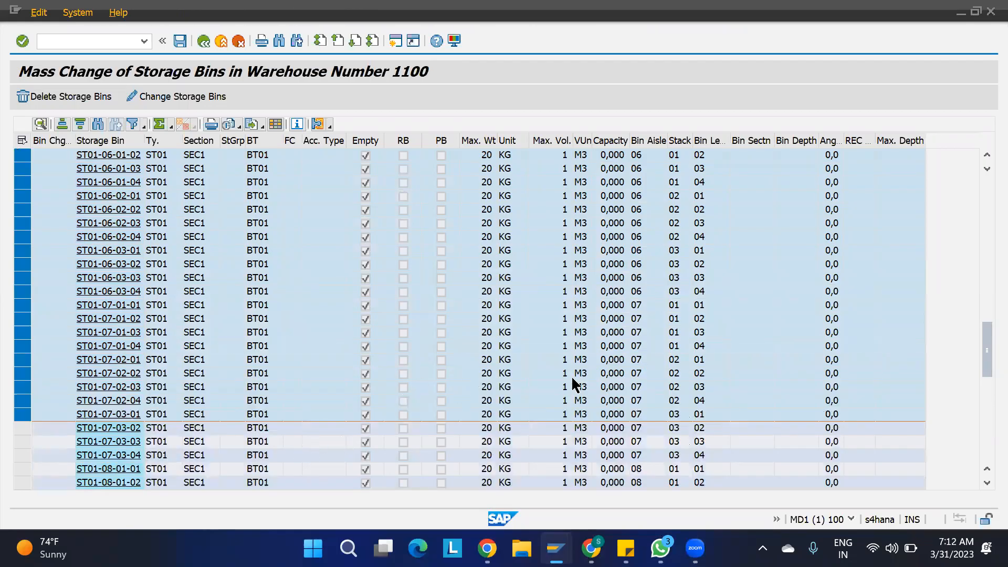
pyautogui.scroll(-6, 609, 389)
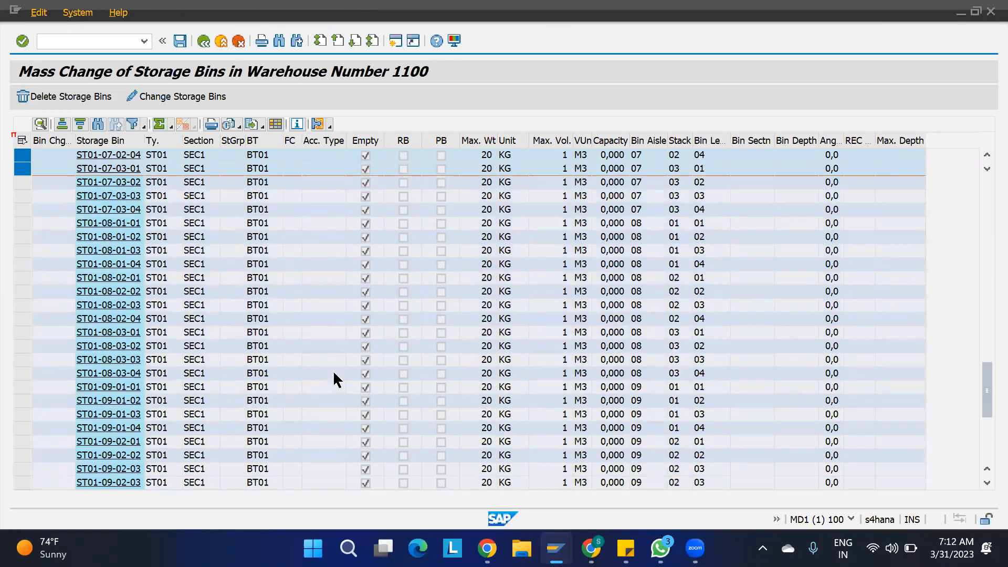
pyautogui.scroll(-6, 333, 370)
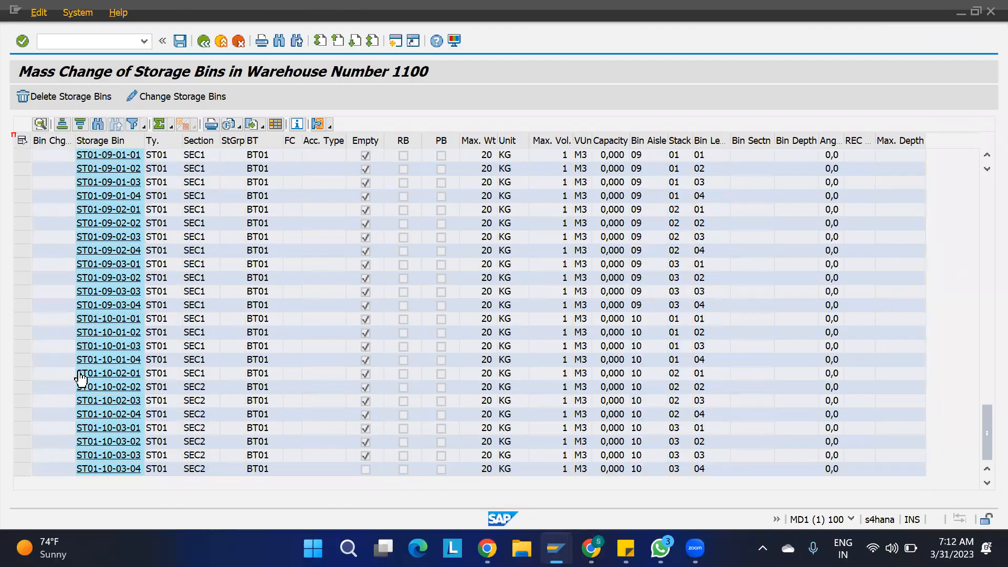
pyautogui.click(23, 372)
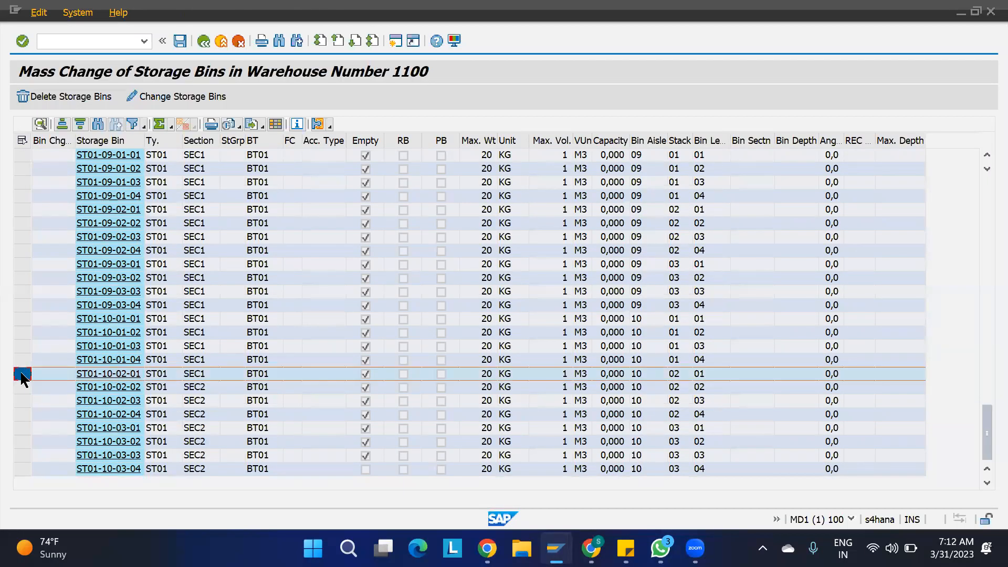
pyautogui.moveTo(23, 376); pyautogui.dragTo(23, 68)
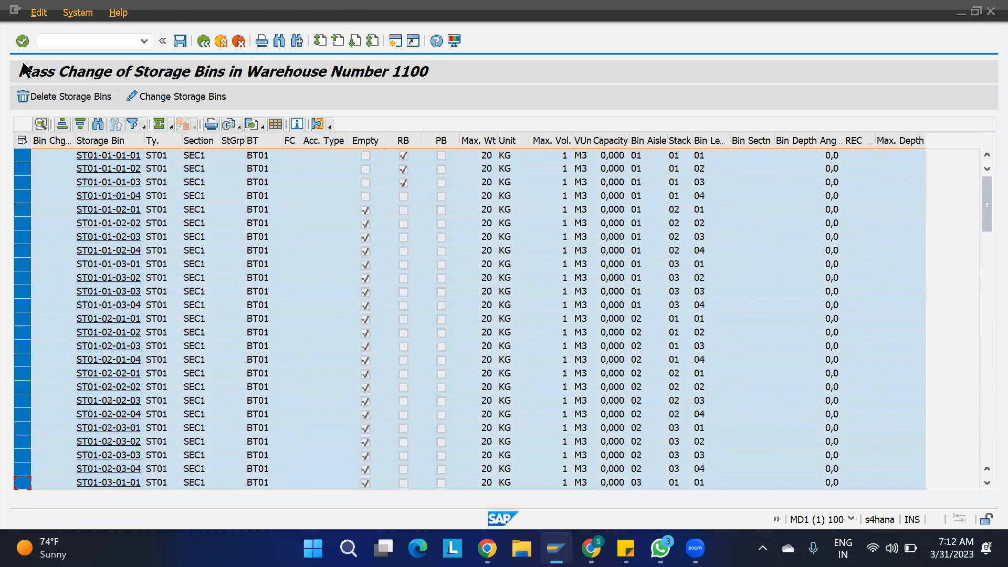
# - Reset the storage section on all selected bins, then return to Maintain Inbound Delivery
pyautogui.click(175, 95)
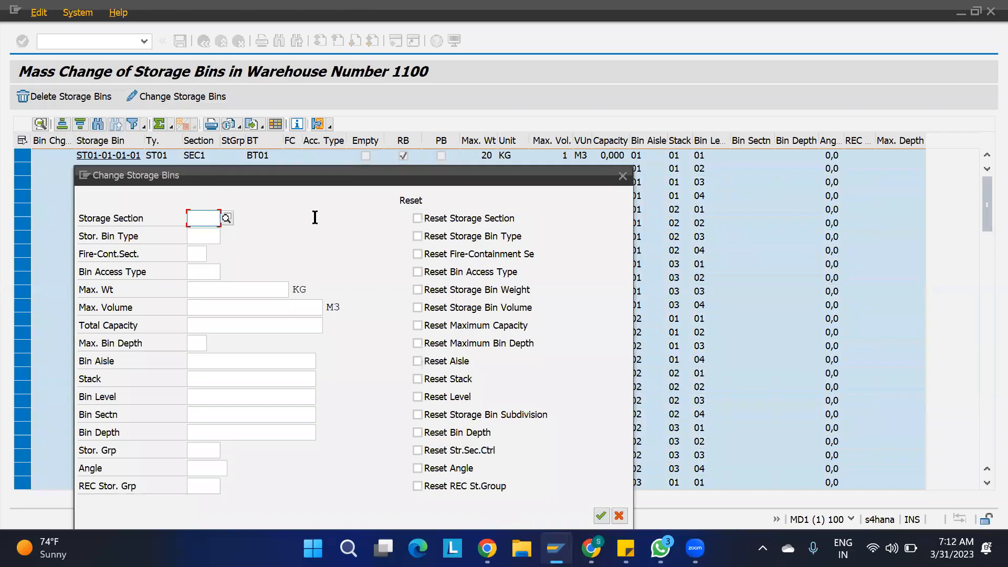
pyautogui.click(417, 218)
pyautogui.click(601, 516)
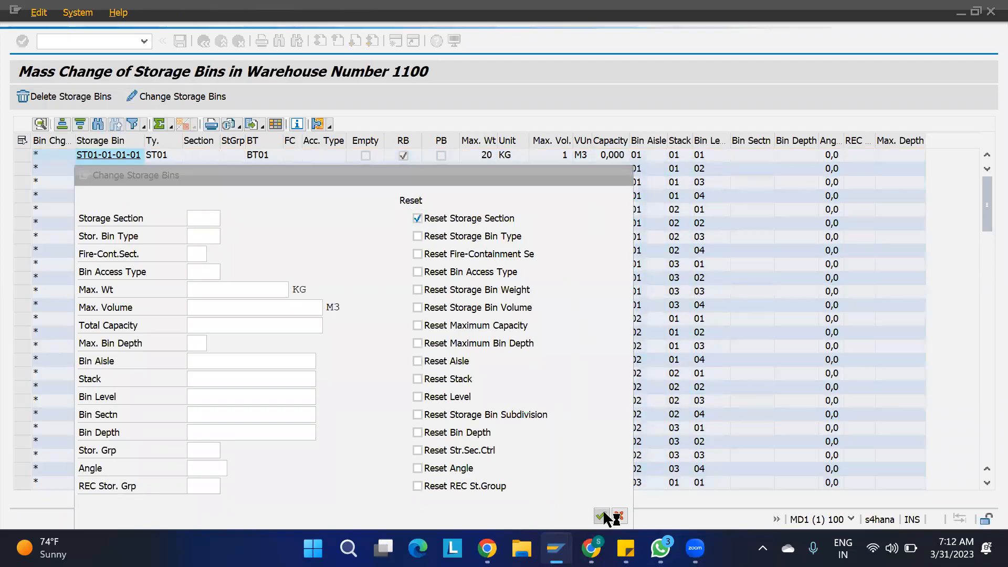
pyautogui.moveTo(985, 189); pyautogui.dragTo(984, 467)
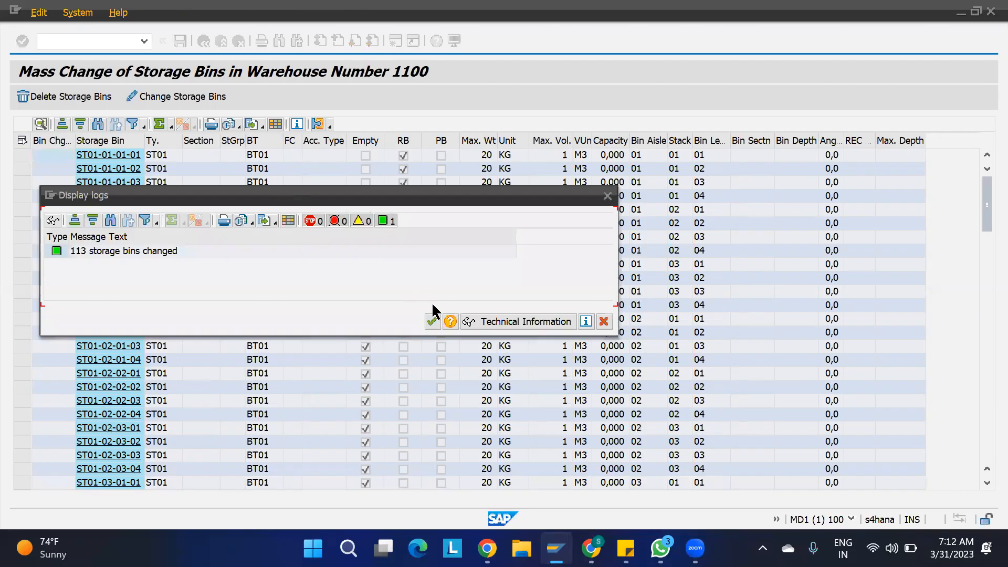
pyautogui.click(433, 320)
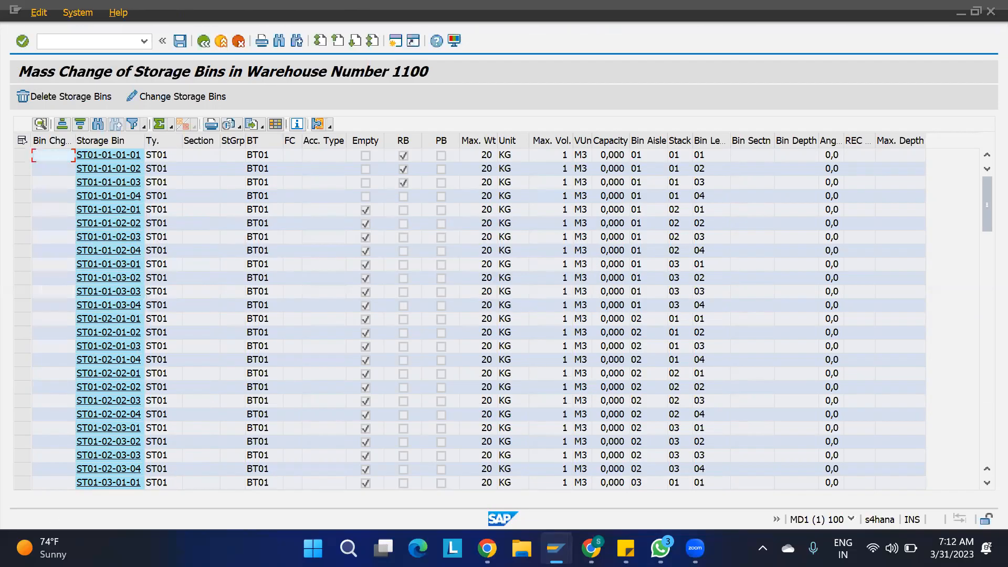
pyautogui.moveTo(556, 549)
pyautogui.click(391, 449)
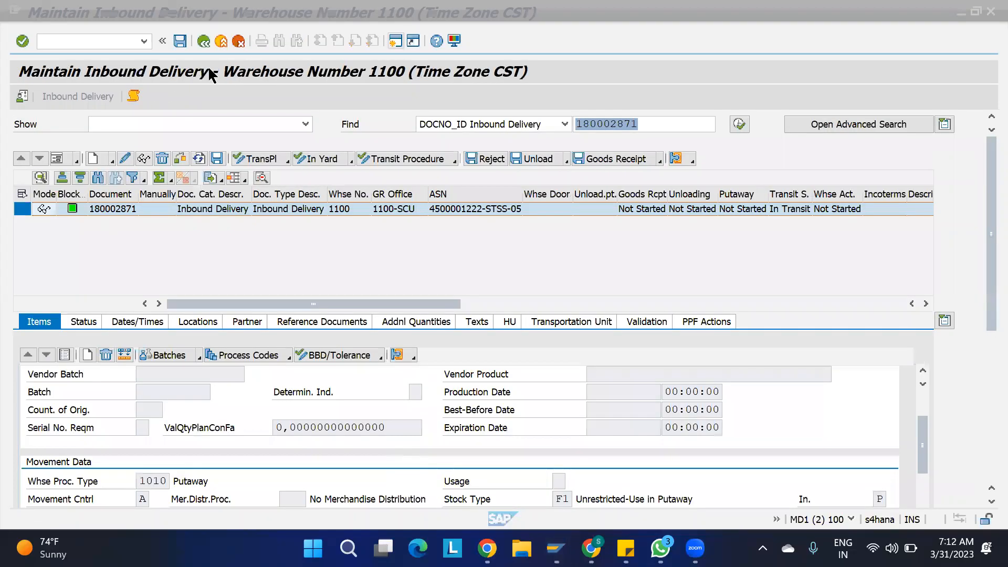
# - Rerun /SCWM/PRDI from the transaction history and look up inbound delivery 180002871
pyautogui.press('F3')
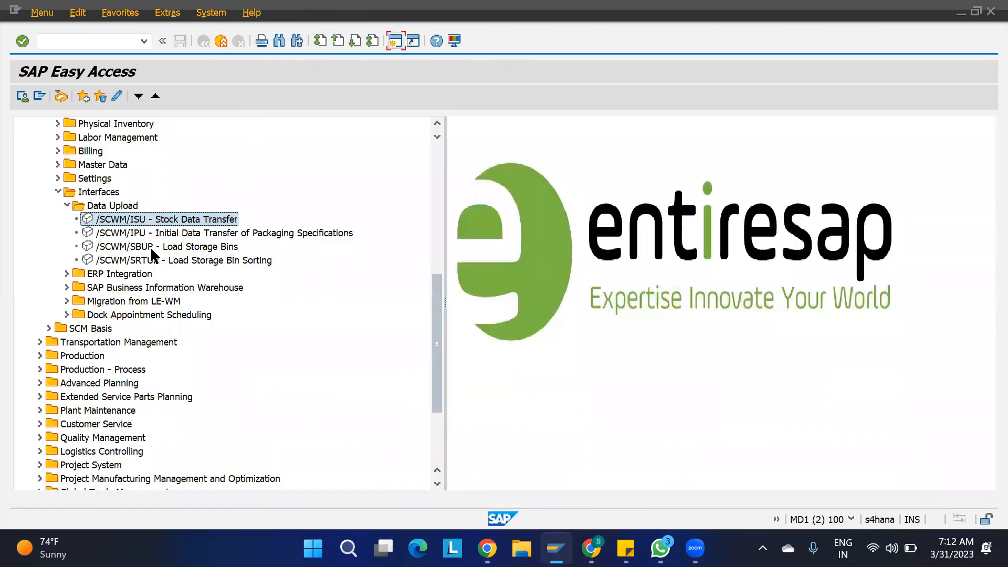
pyautogui.click(140, 42)
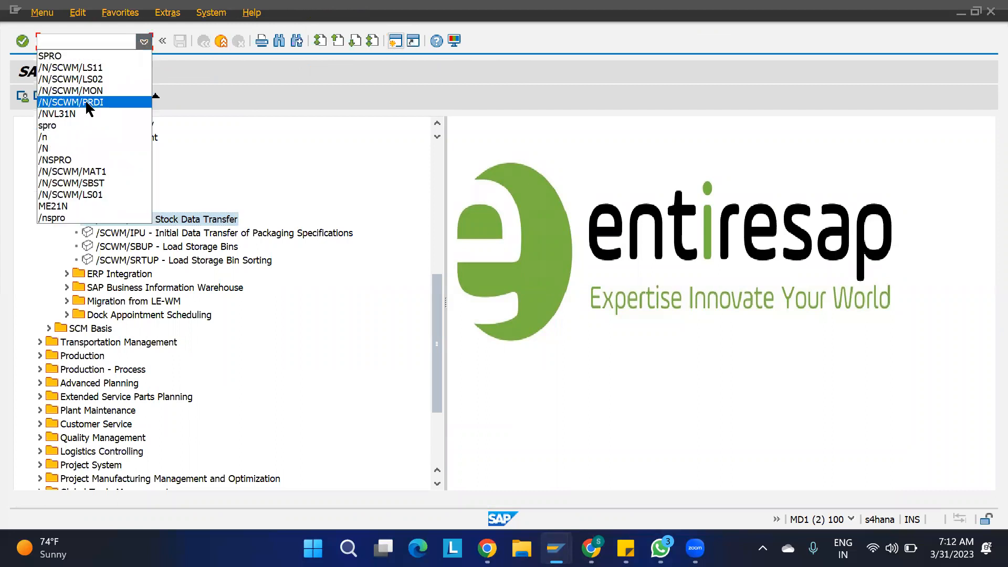
pyautogui.click(94, 102)
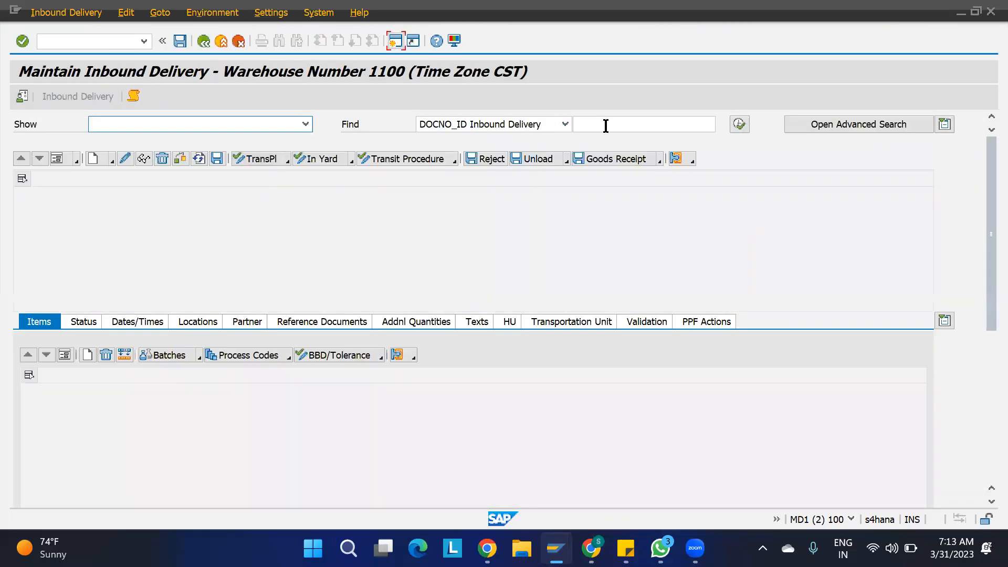
pyautogui.click(606, 126)
pyautogui.press('Down')
pyautogui.press('Return')
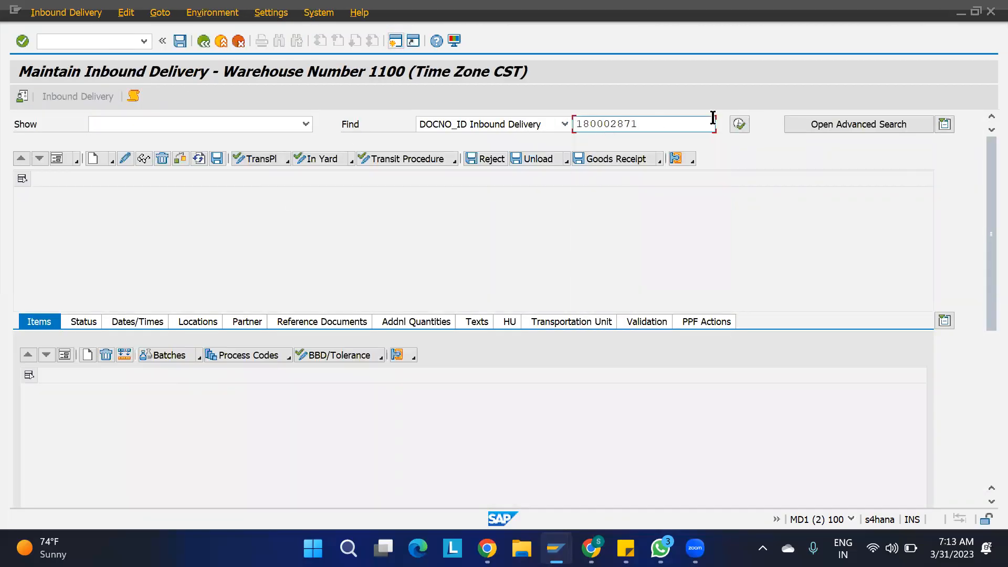
pyautogui.click(739, 124)
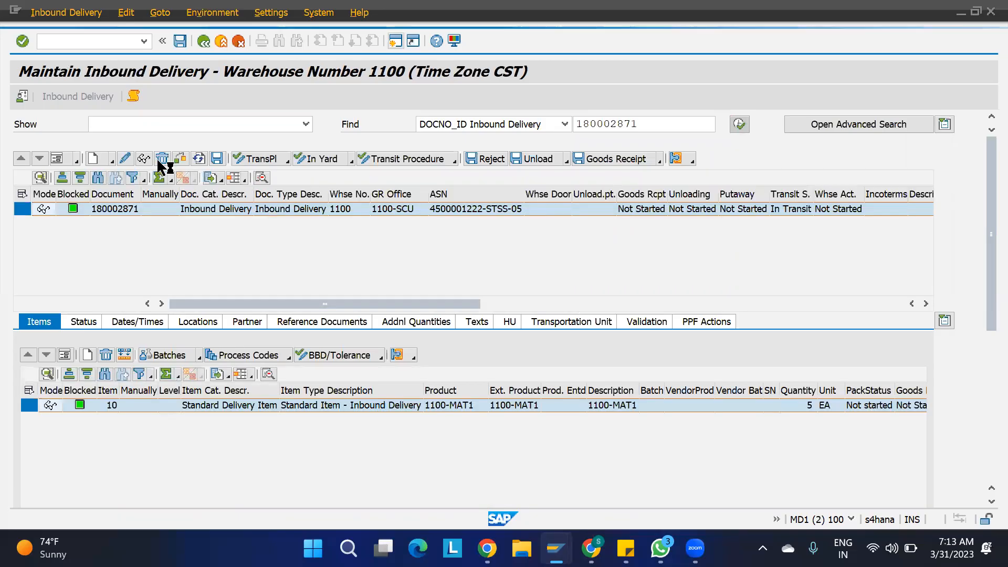
# - Create a putaway warehouse task for the delivery's 1100-MAT1 item via Follow-On Functions
pyautogui.click(67, 12)
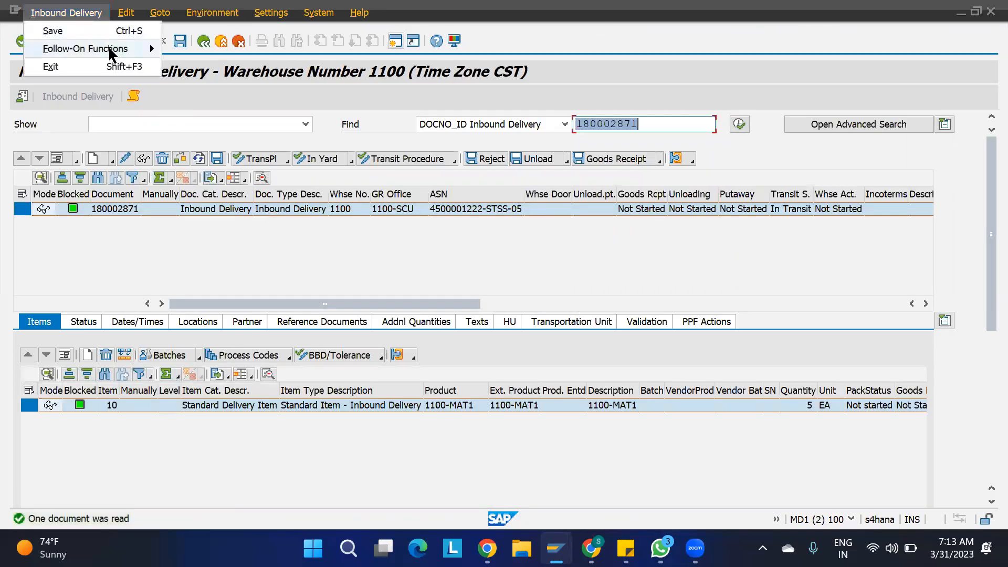
pyautogui.moveTo(150, 47)
pyautogui.click(216, 49)
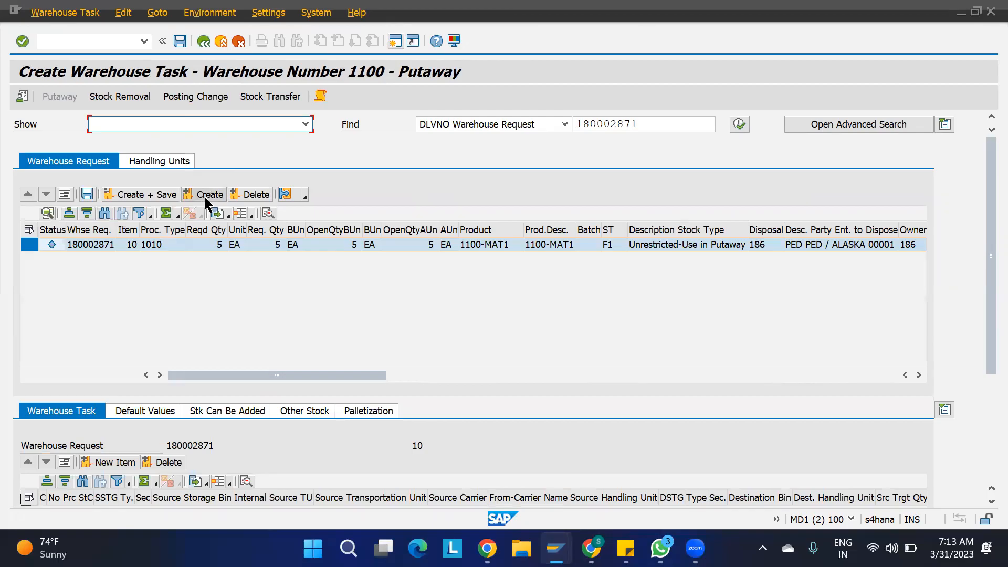
pyautogui.click(206, 198)
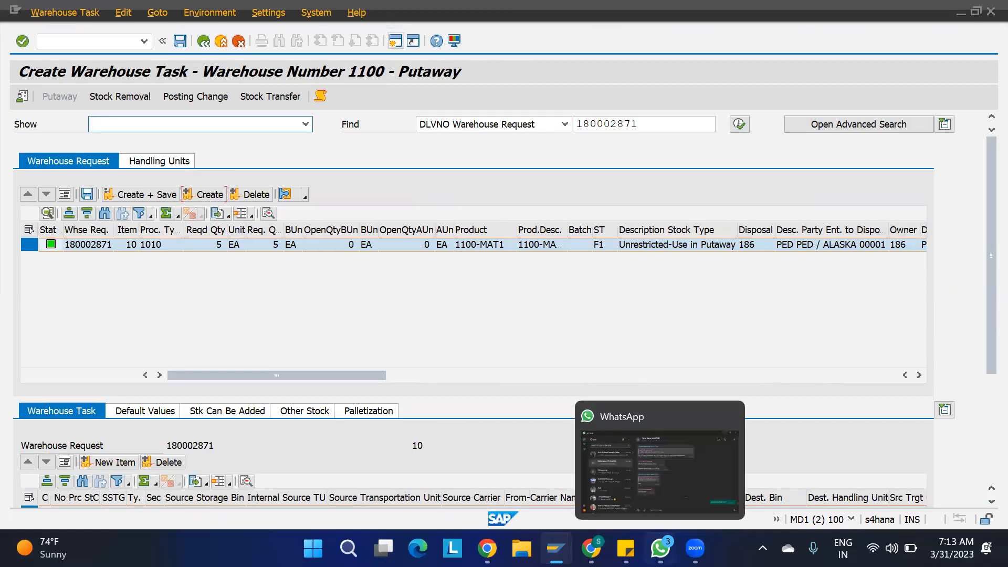
pyautogui.moveTo(556, 547)
pyautogui.click(556, 467)
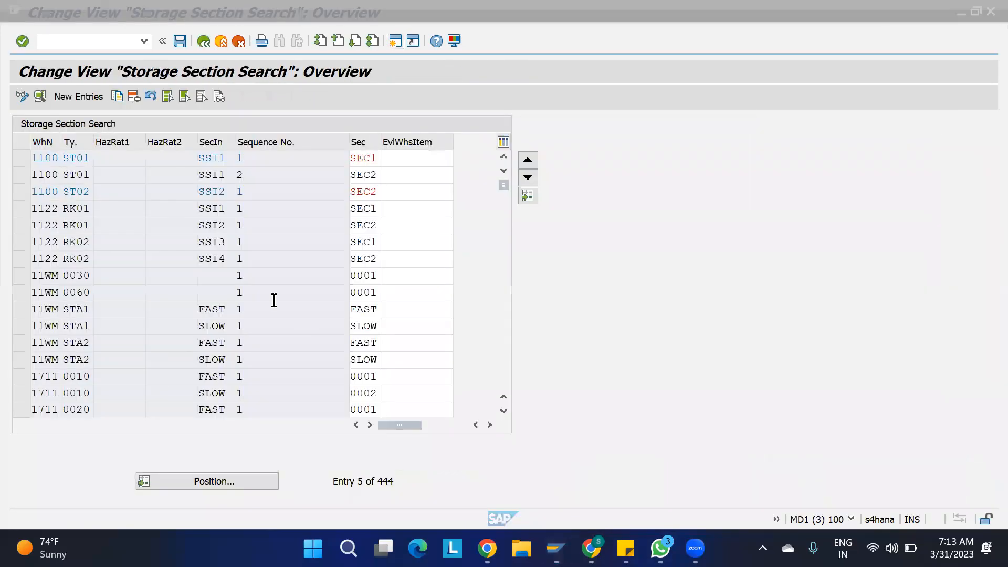
pyautogui.click(233, 156)
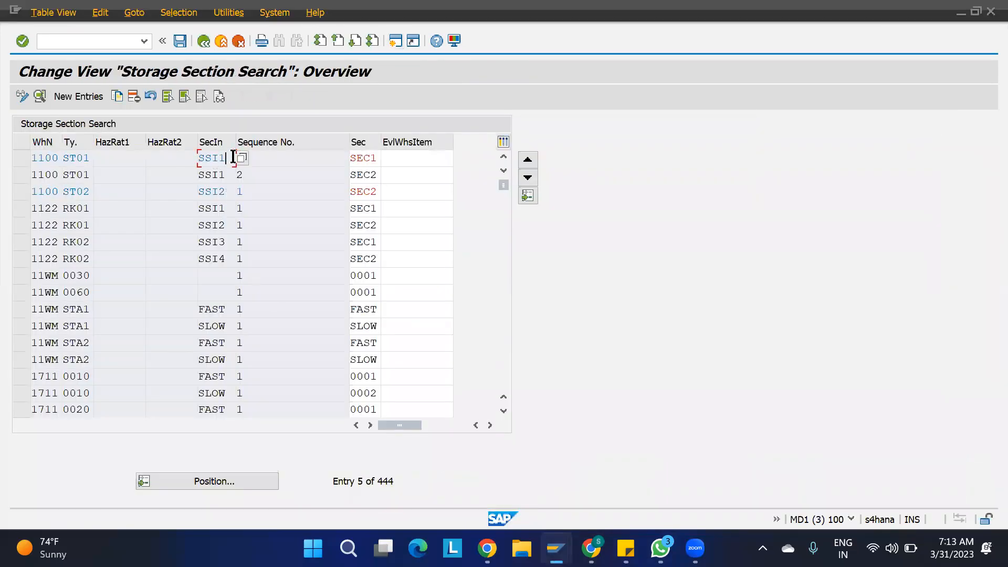
pyautogui.click(279, 155)
pyautogui.moveTo(556, 548)
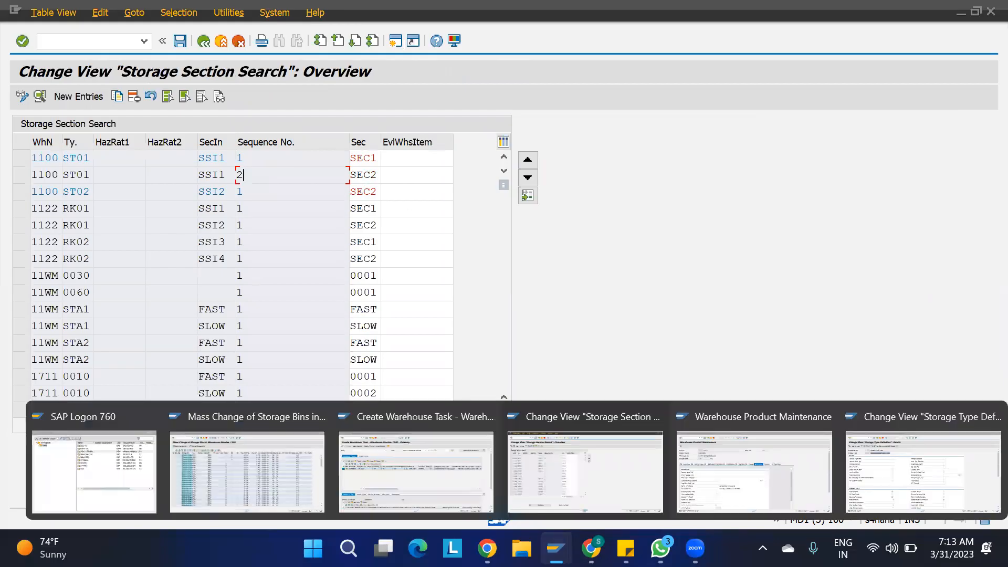
pyautogui.click(432, 464)
pyautogui.moveTo(986, 355); pyautogui.dragTo(985, 432)
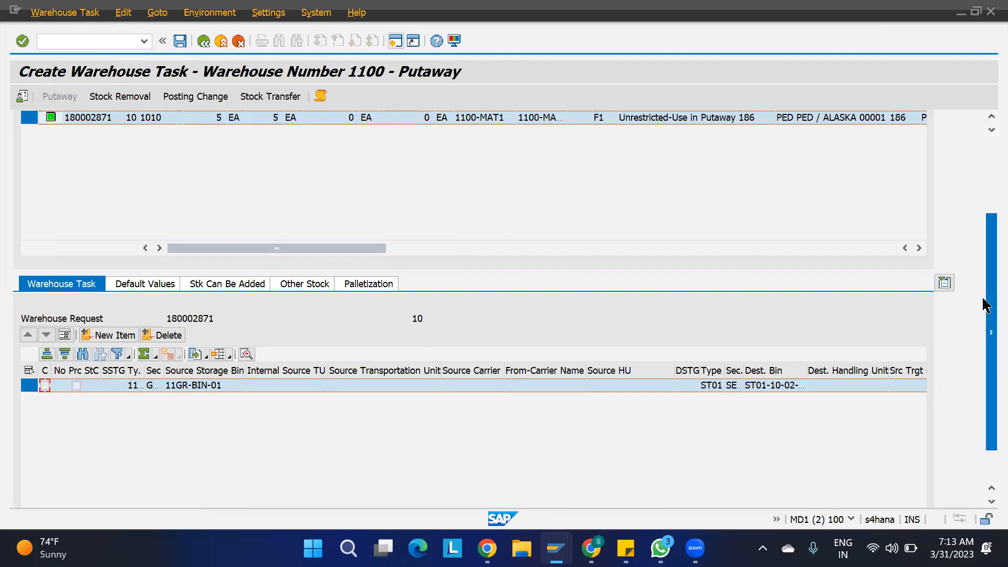
# - Bring up Warehouse Product Maintenance for 1100-MAT1 showing putaway control PUT1 and indicator SSI1
pyautogui.scroll(2, 983, 152)
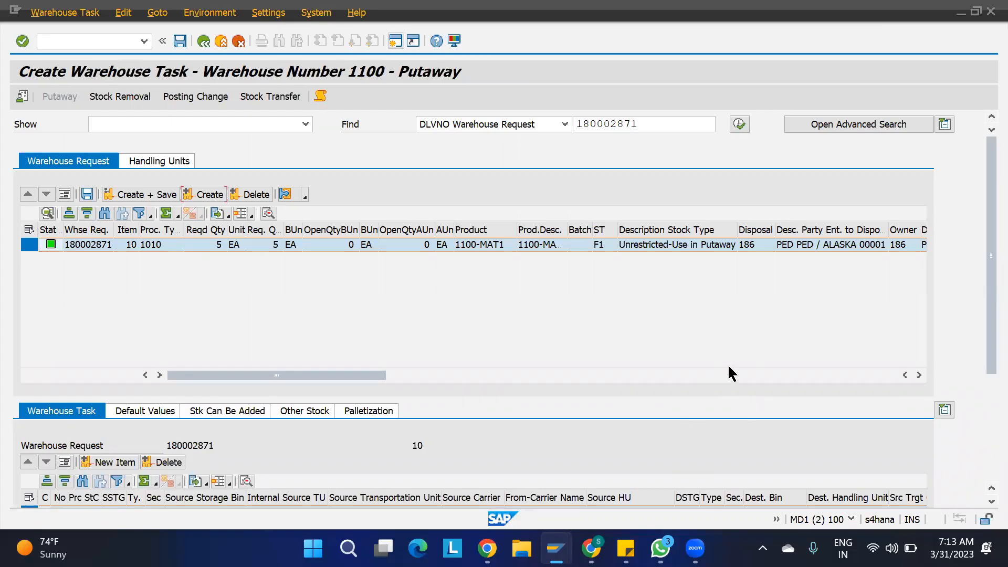
pyautogui.moveTo(556, 548)
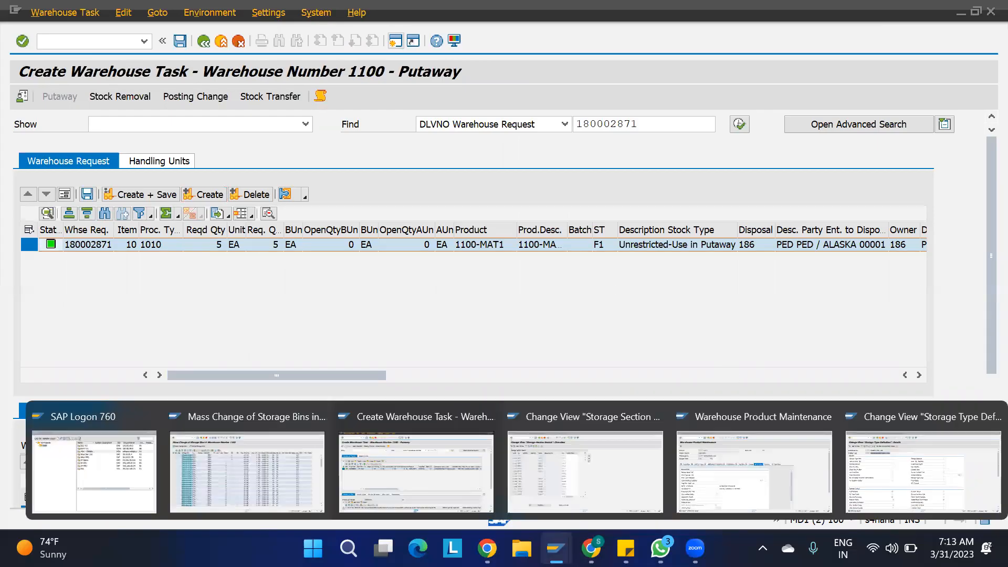
pyautogui.click(759, 470)
pyautogui.scroll(-6, 387, 443)
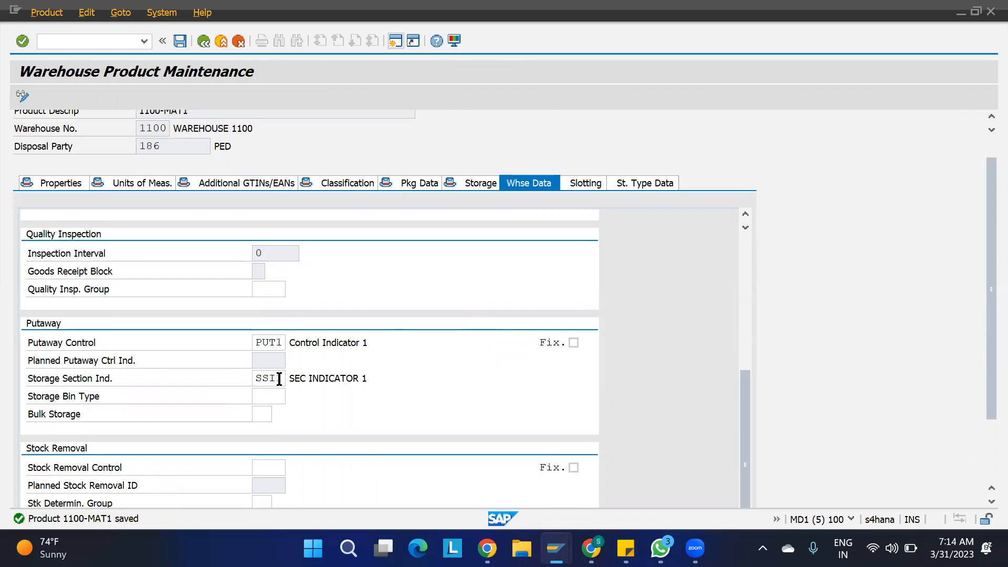
# - Bring the warehouse 1100 Mass Change of Storage Bins list to the front via Storage Section Search
pyautogui.moveTo(555, 547)
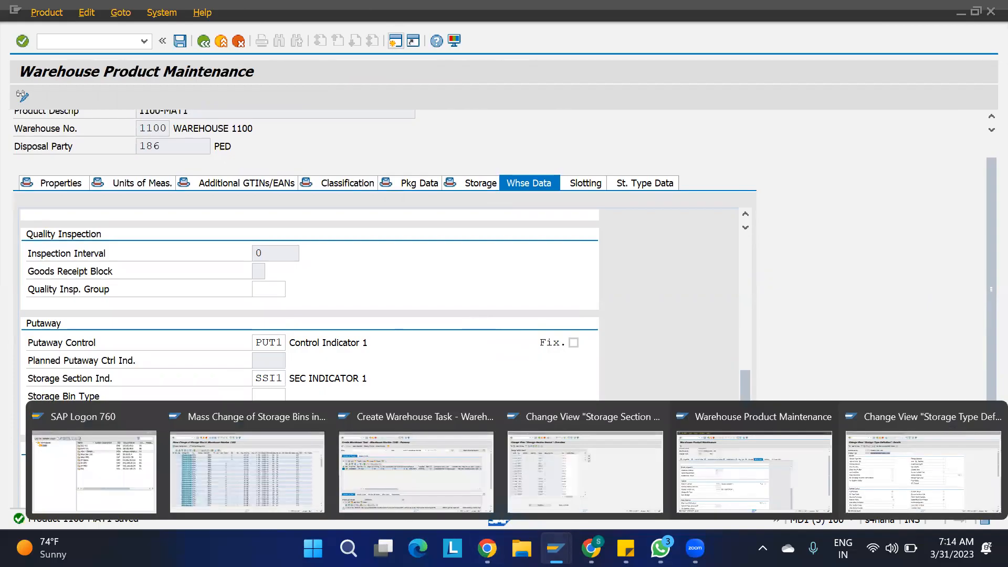
pyautogui.click(549, 482)
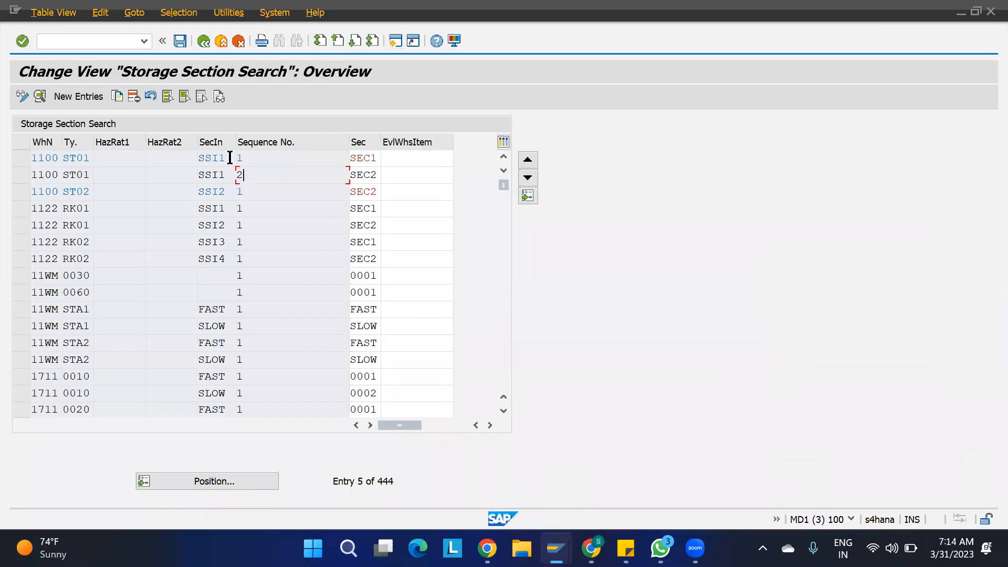
pyautogui.moveTo(555, 547)
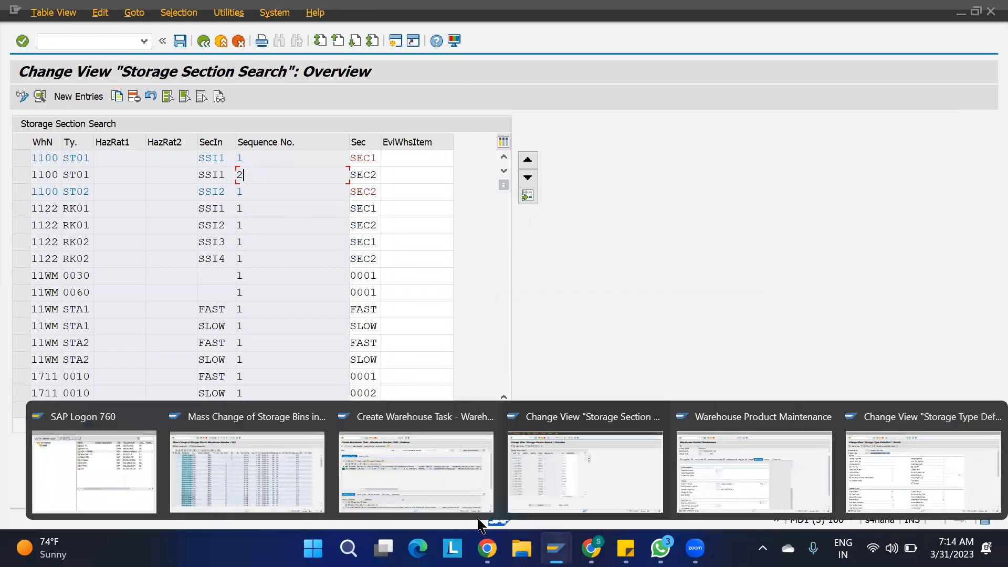
pyautogui.click(296, 458)
# - Assign storage section SEC1 to all listed bins, save, and close the change log
pyautogui.click(21, 139)
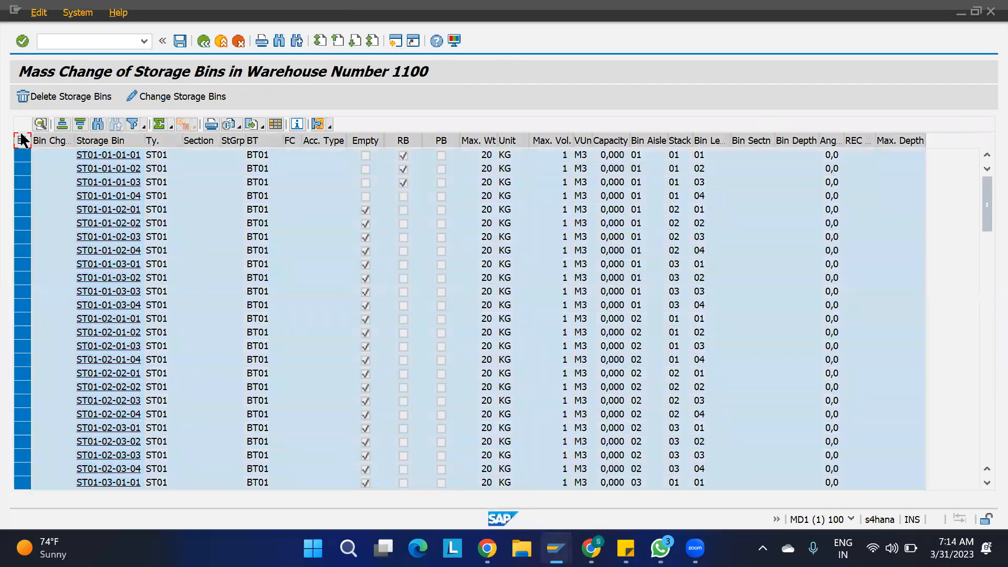
pyautogui.click(162, 97)
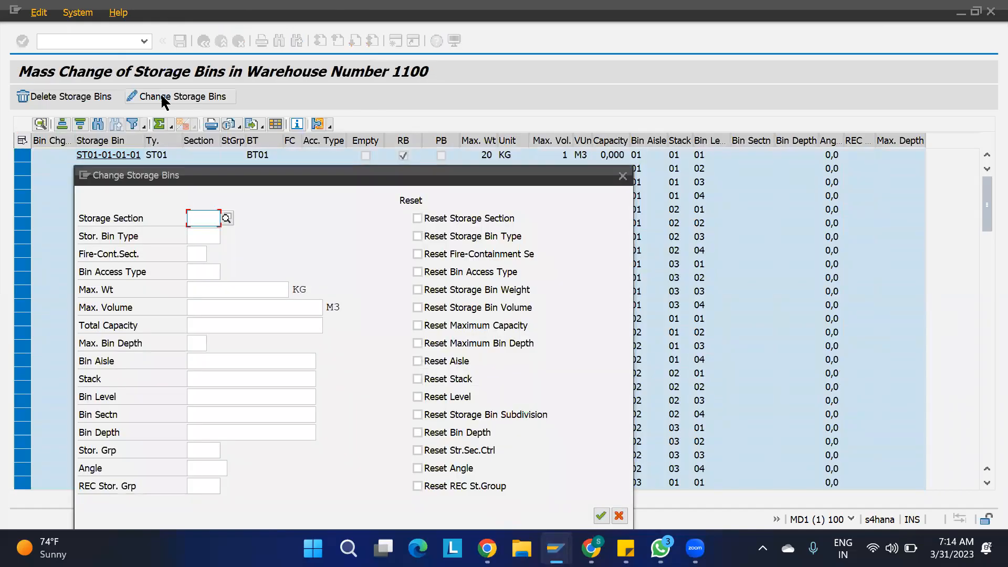
pyautogui.write('SEC1')
pyautogui.click(601, 516)
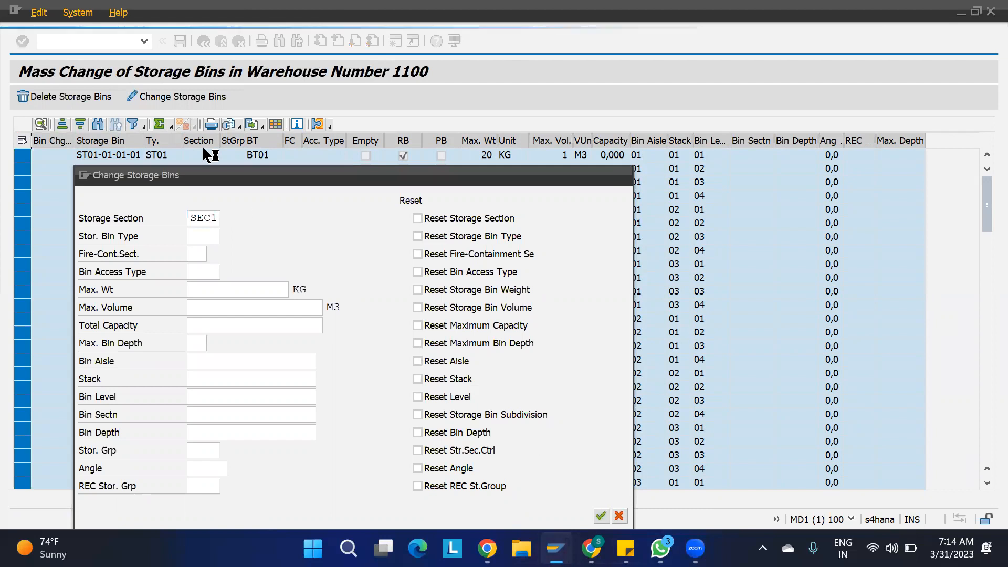
pyautogui.hotkey('ctrl', 's')
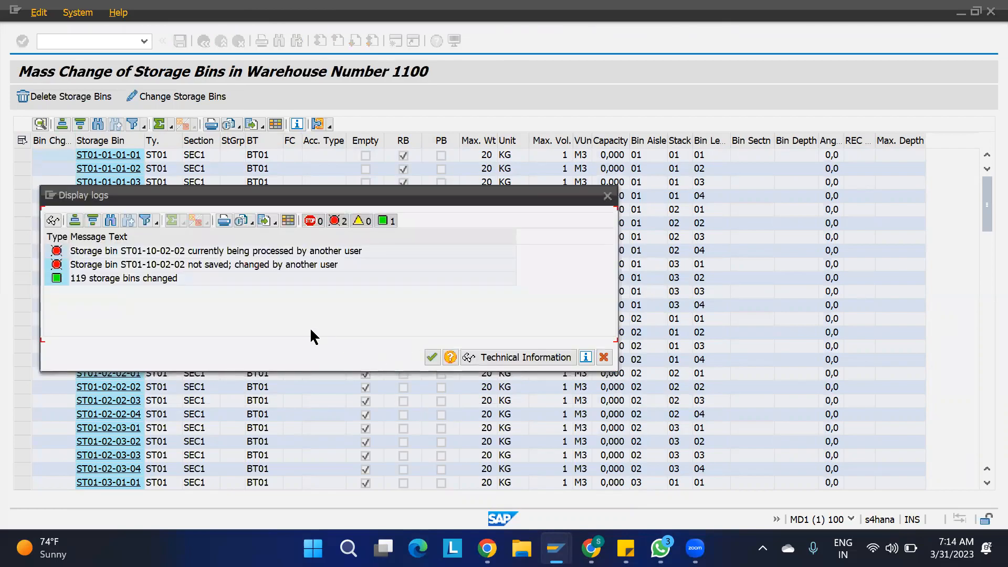
pyautogui.click(603, 357)
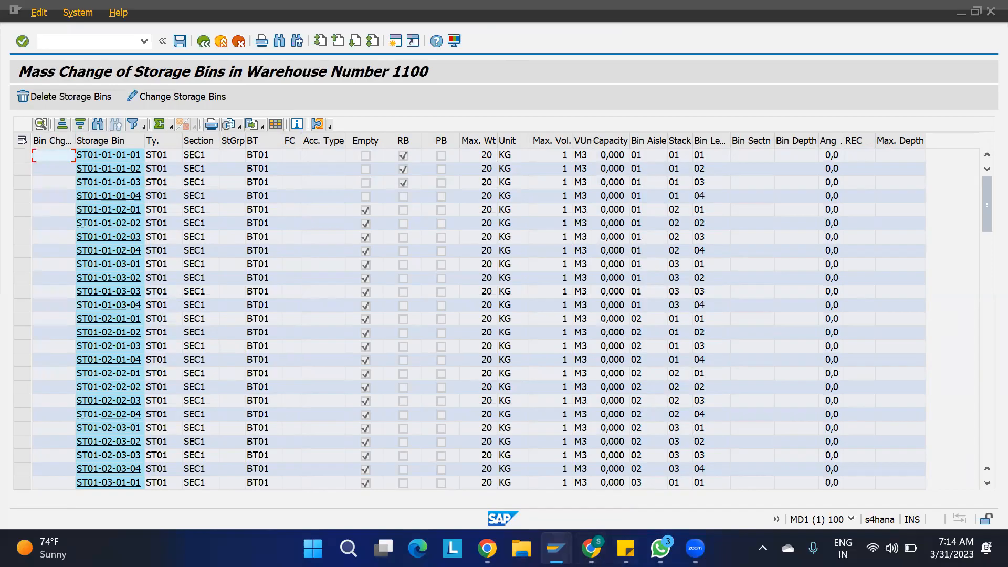
# - Discard the unsaved putaway task to release the lock, then reapply SEC1 to all bins
pyautogui.moveTo(556, 548)
pyautogui.click(417, 458)
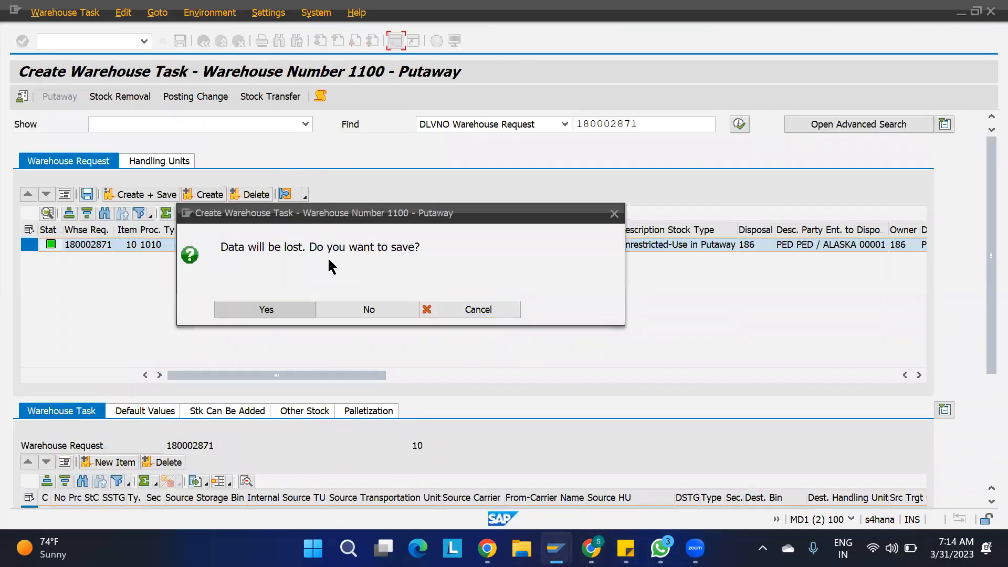
pyautogui.click(379, 309)
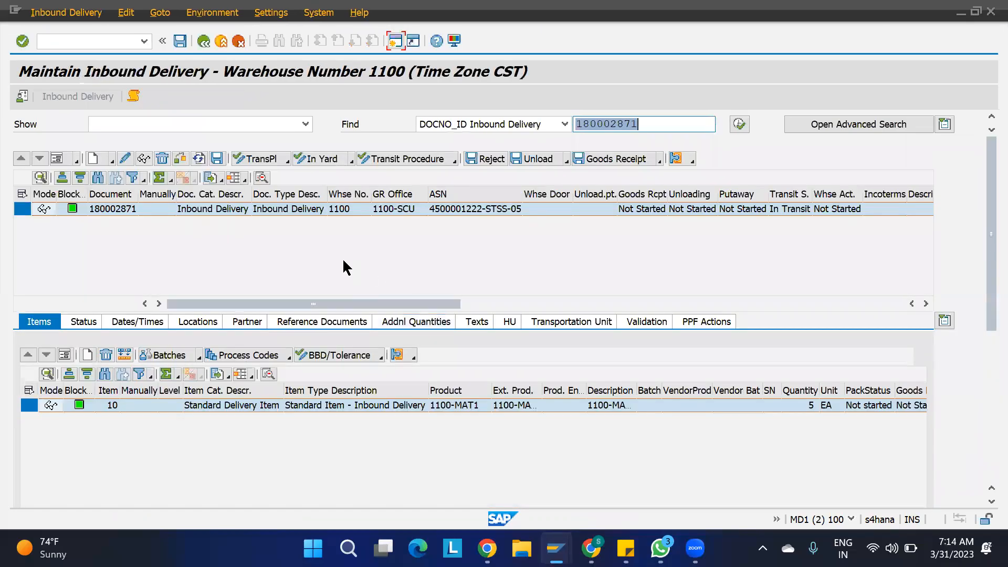
pyautogui.hotkey('alt', 'Tab')
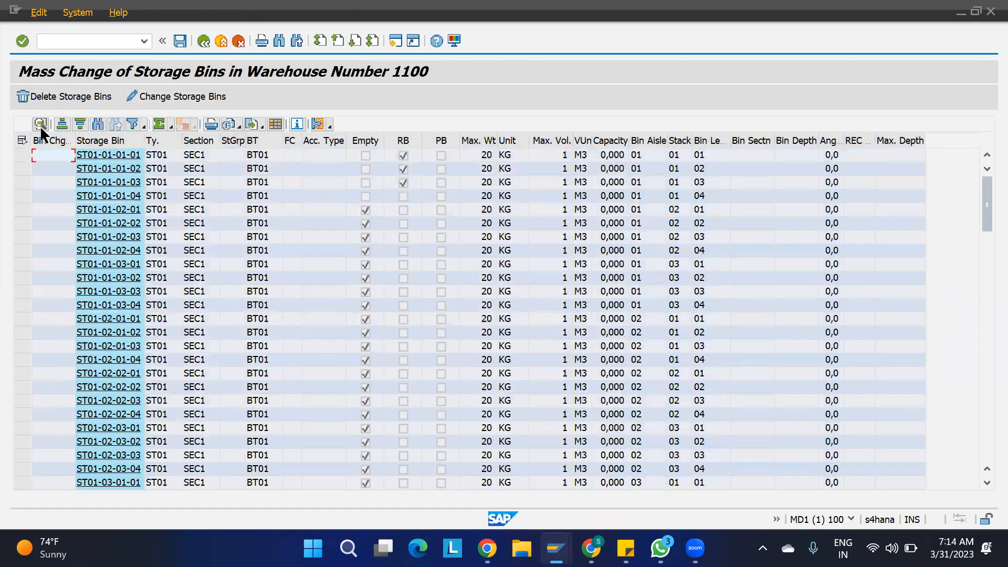
pyautogui.click(22, 141)
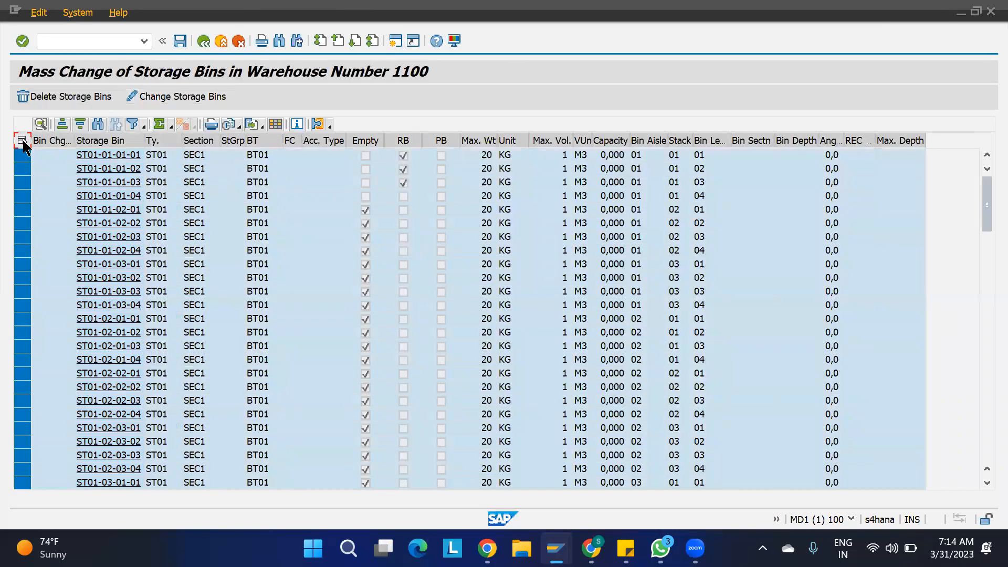
pyautogui.click(145, 96)
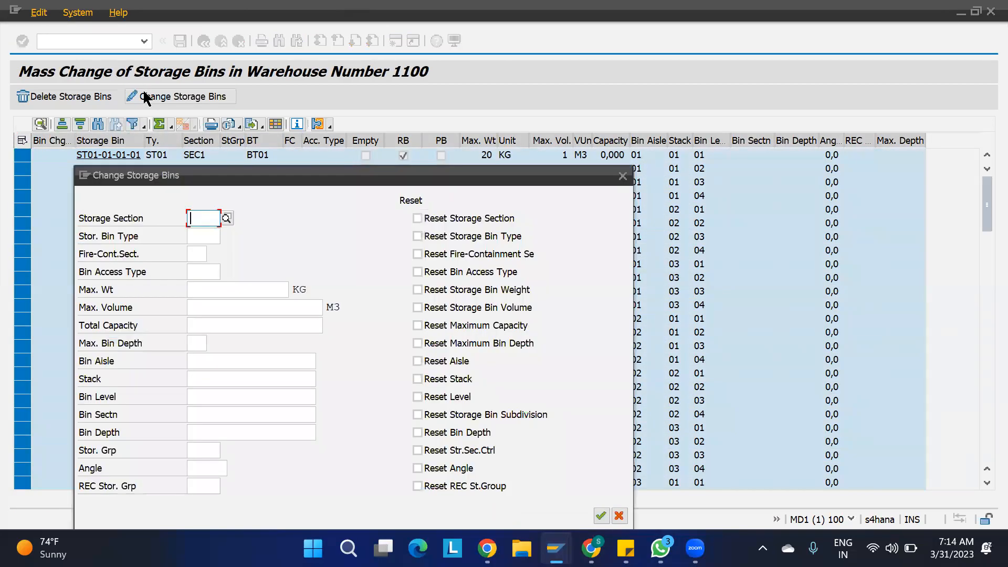
pyautogui.write('SEC1')
pyautogui.click(601, 516)
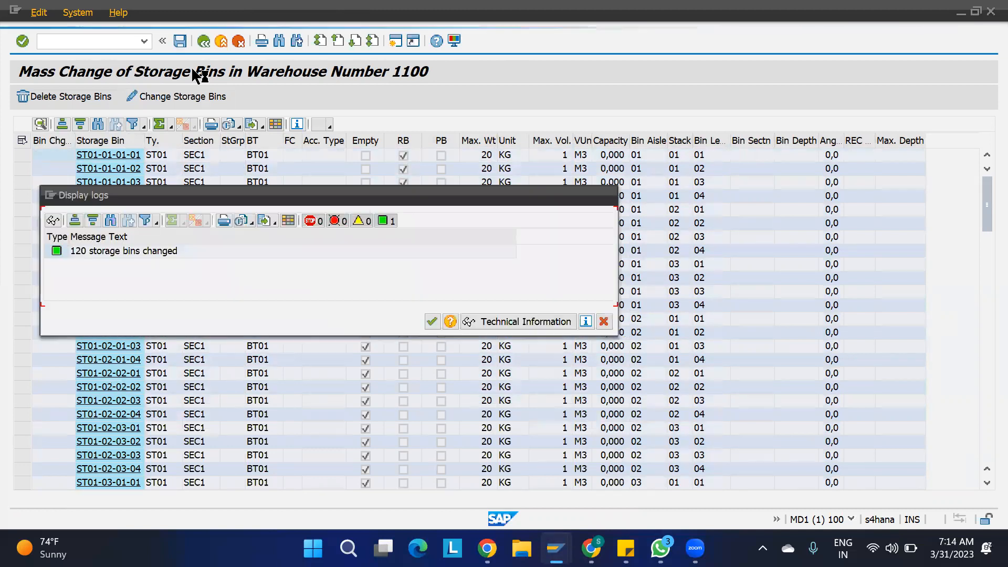
pyautogui.click(432, 323)
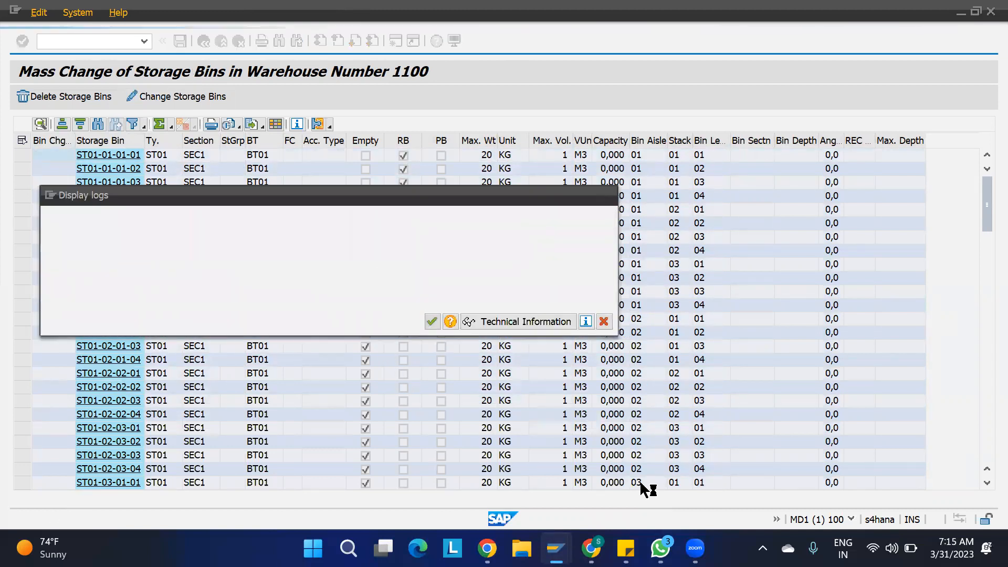
# - Clear storage section indicator SSI1 from product 1100-MAT1 and save it
pyautogui.moveTo(557, 546)
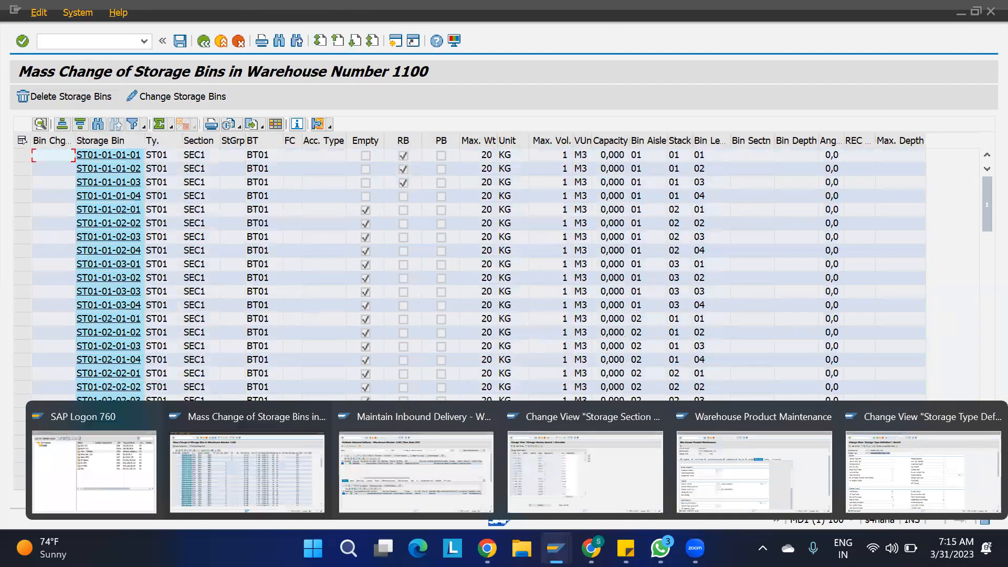
pyautogui.click(742, 480)
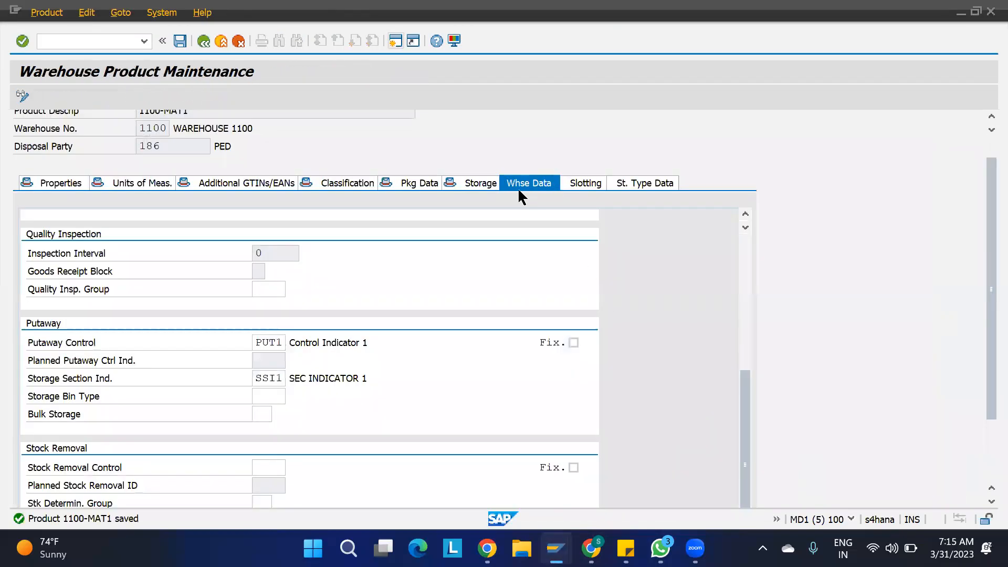
pyautogui.scroll(-2, 490, 342)
pyautogui.moveTo(281, 348); pyautogui.dragTo(181, 352)
pyautogui.press('BackSpace')
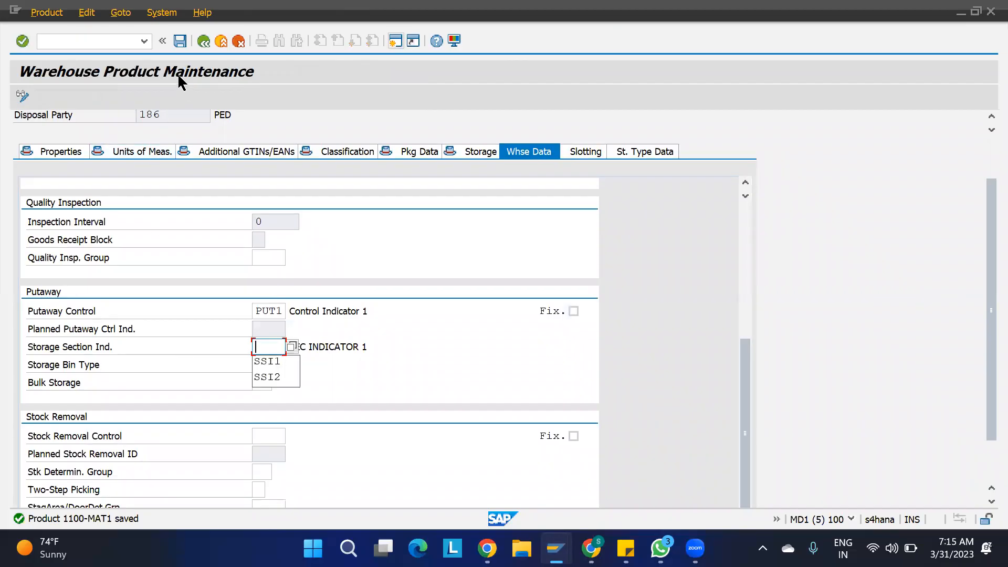
pyautogui.hotkey('ctrl', 's')
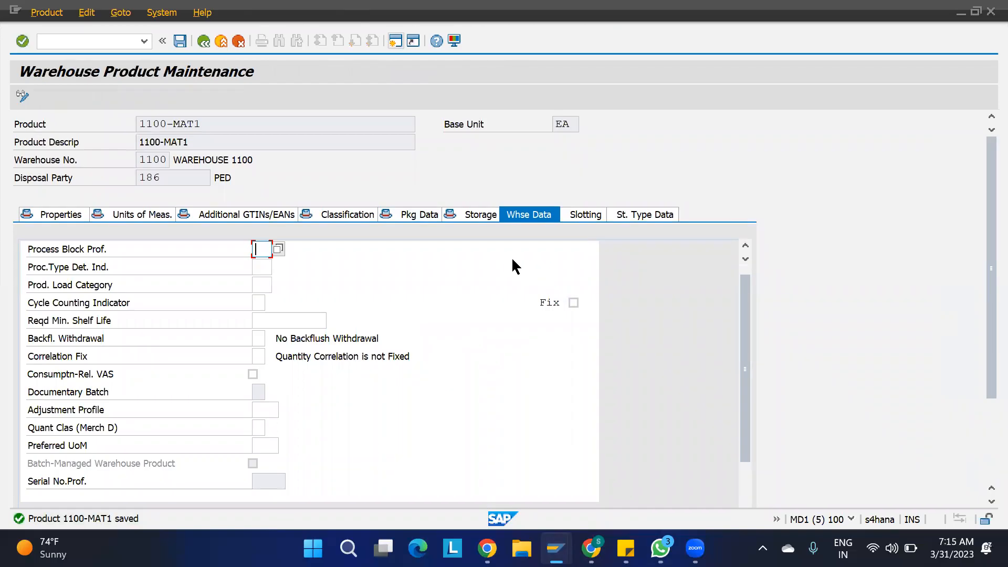
# - Go to the storage section check field in the ST02 Storage Type Definition
pyautogui.moveTo(555, 546)
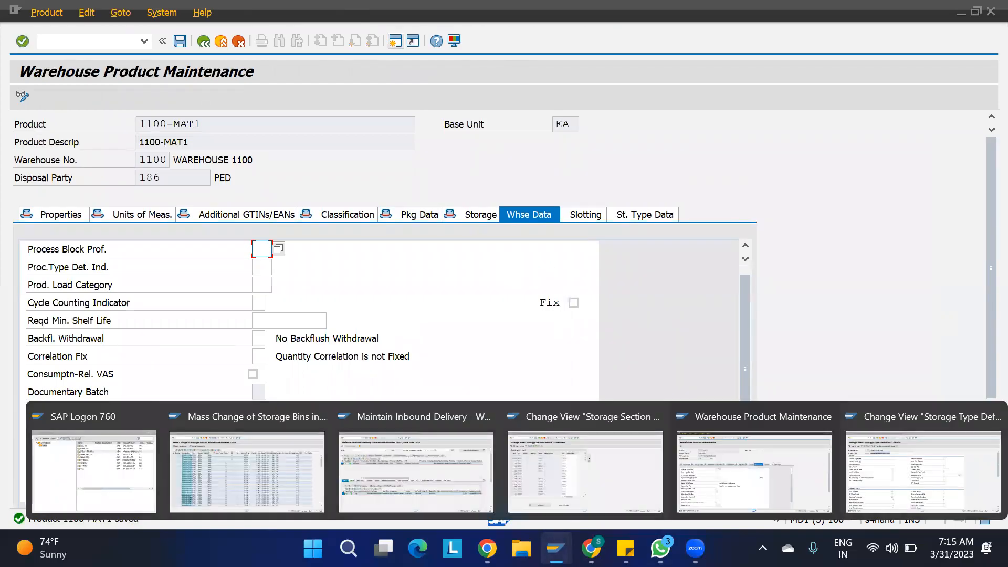
pyautogui.click(897, 487)
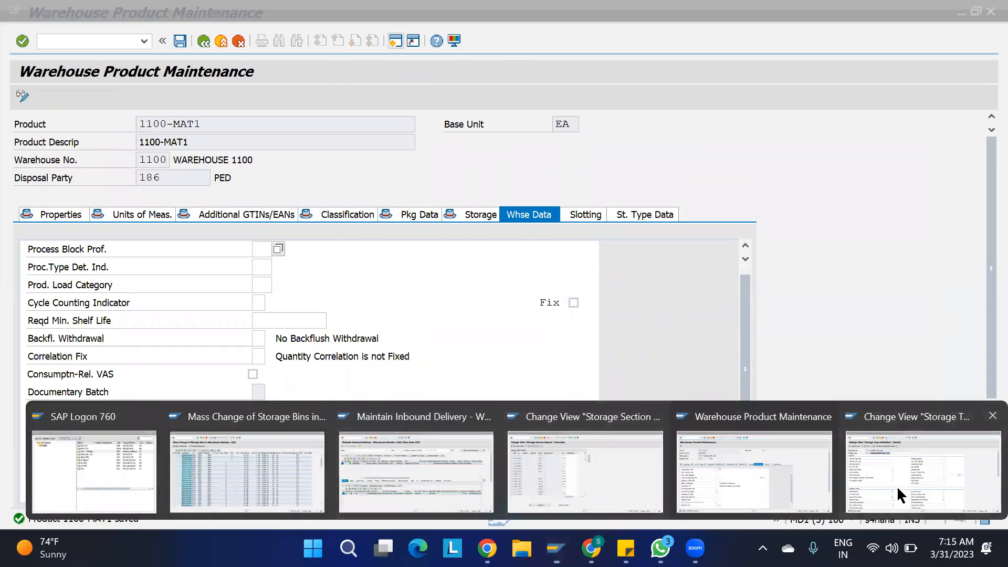
pyautogui.click(307, 481)
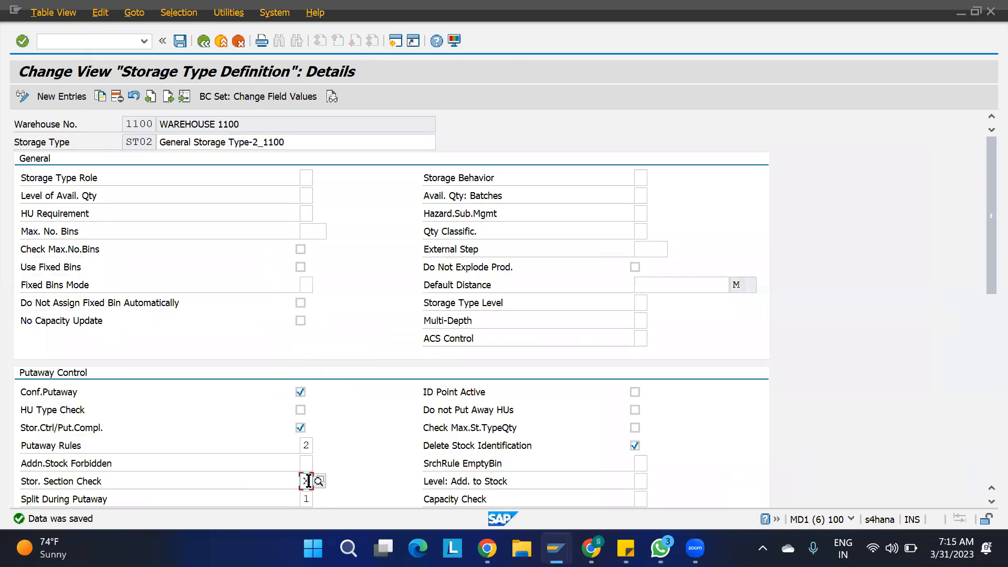
# - Remove the storage section check from storage type ST01 and save
pyautogui.click(152, 97)
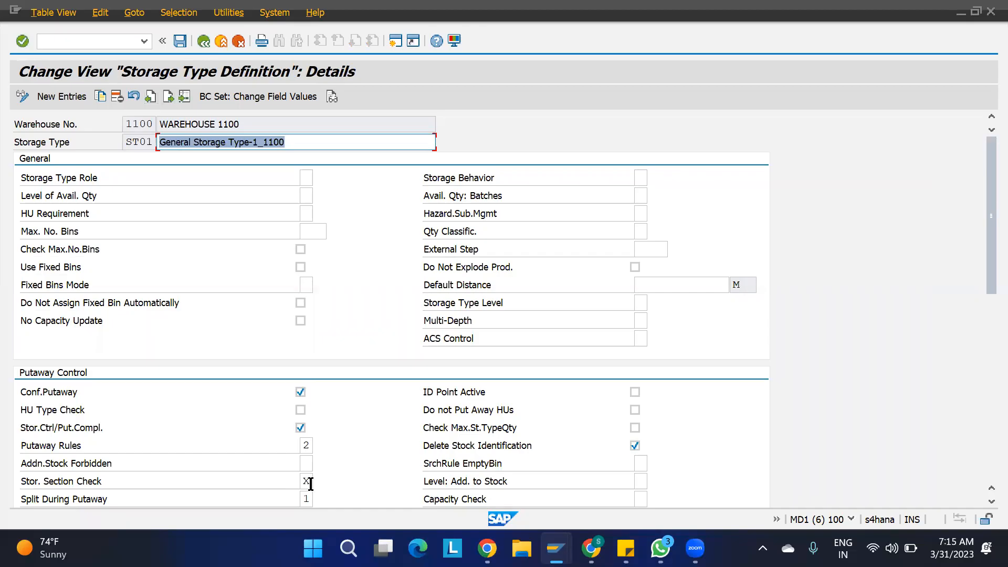
pyautogui.click(311, 481)
pyautogui.press('BackSpace')
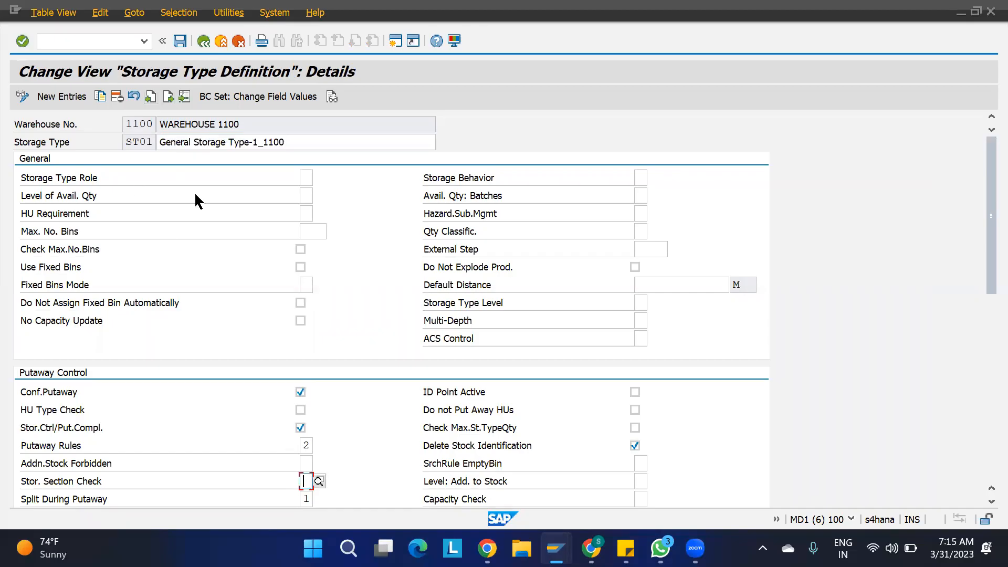
pyautogui.click(176, 96)
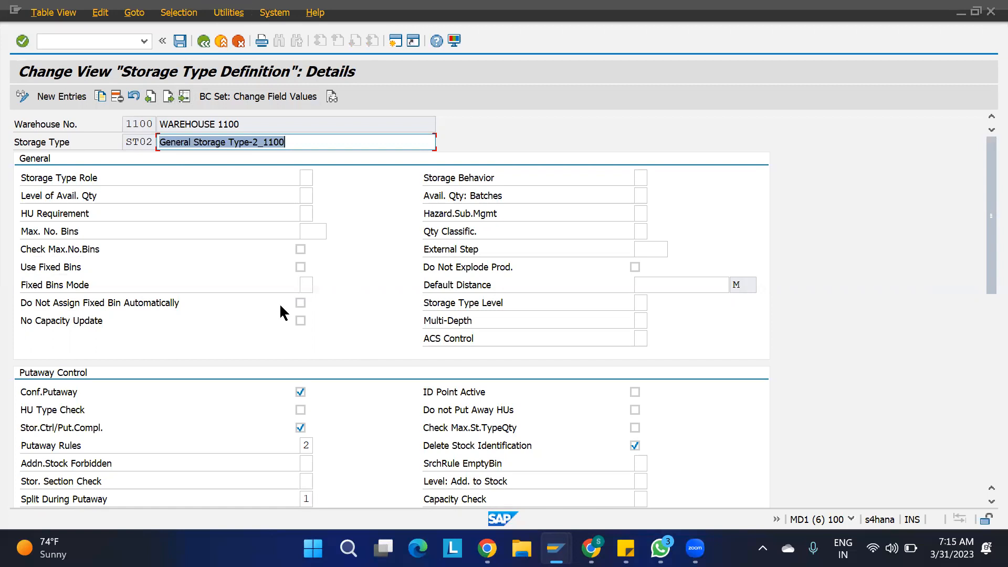
pyautogui.hotkey('ctrl', 's')
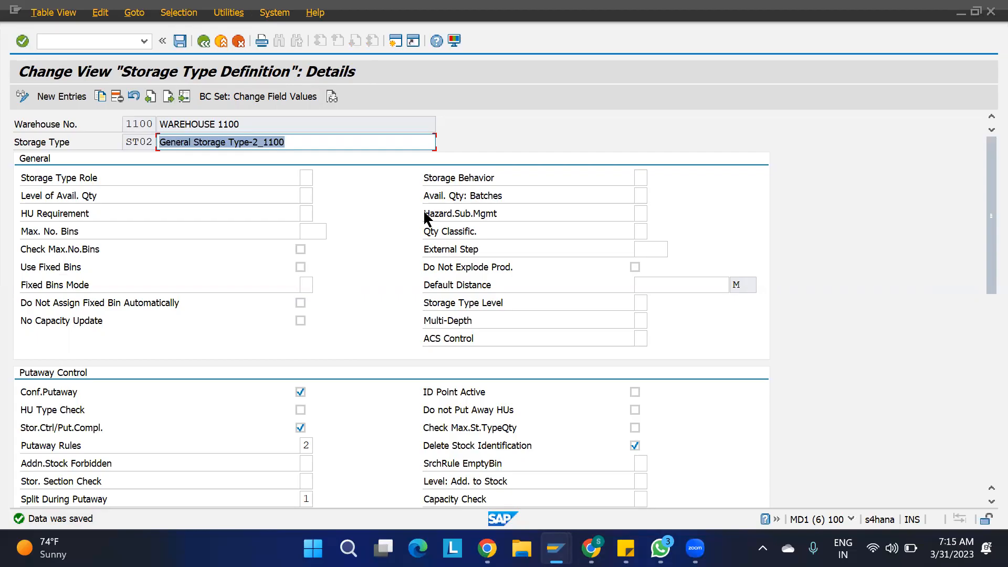
# - Return to Warehouse Product Maintenance for 1100-MAT1 and scroll down its data
pyautogui.moveTo(556, 549)
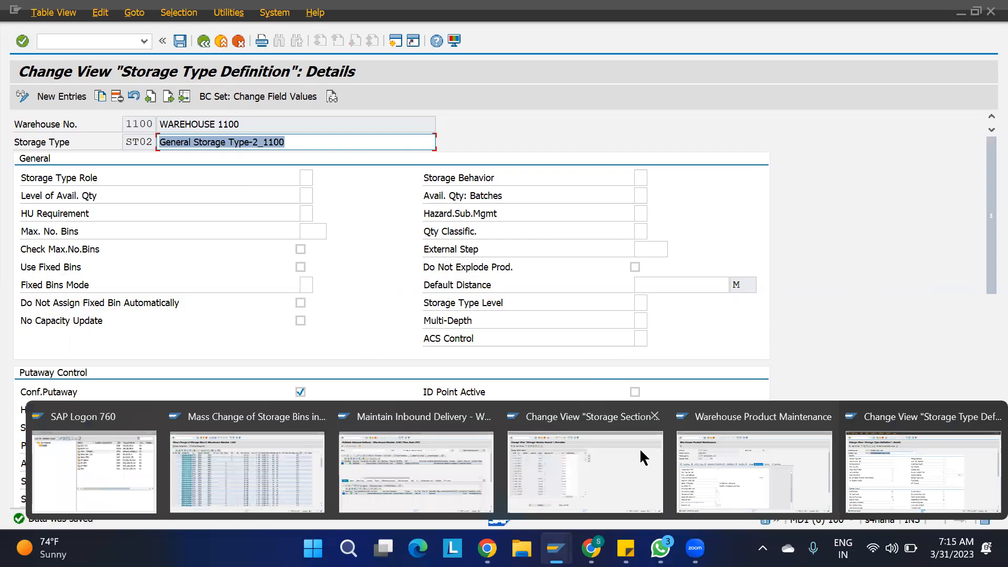
pyautogui.click(724, 479)
pyautogui.scroll(-10, 549, 424)
pyautogui.scroll(-1, 549, 424)
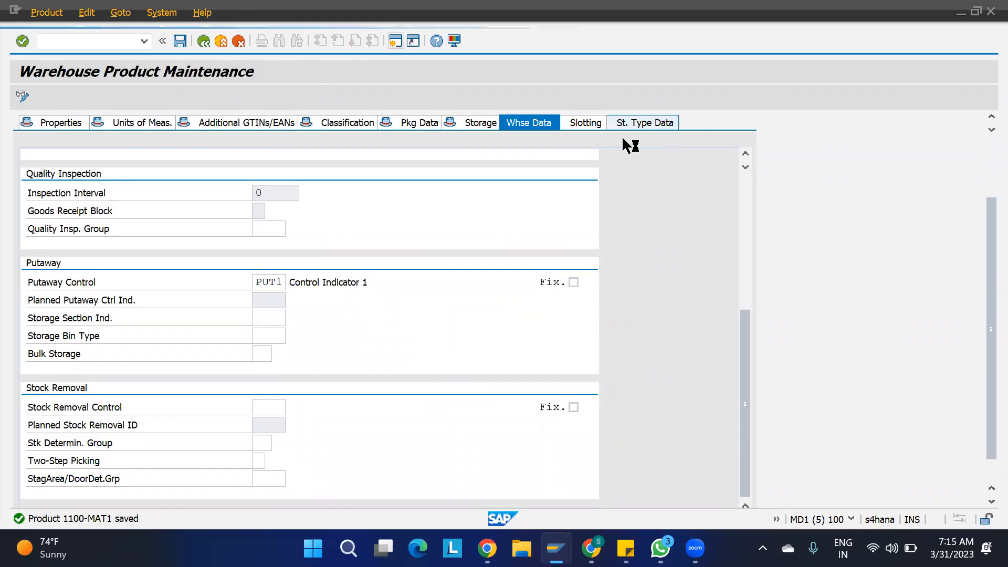
# - Enter storage type ST01 with section indicator SSI1 on the St. Type Data tab
pyautogui.click(610, 129)
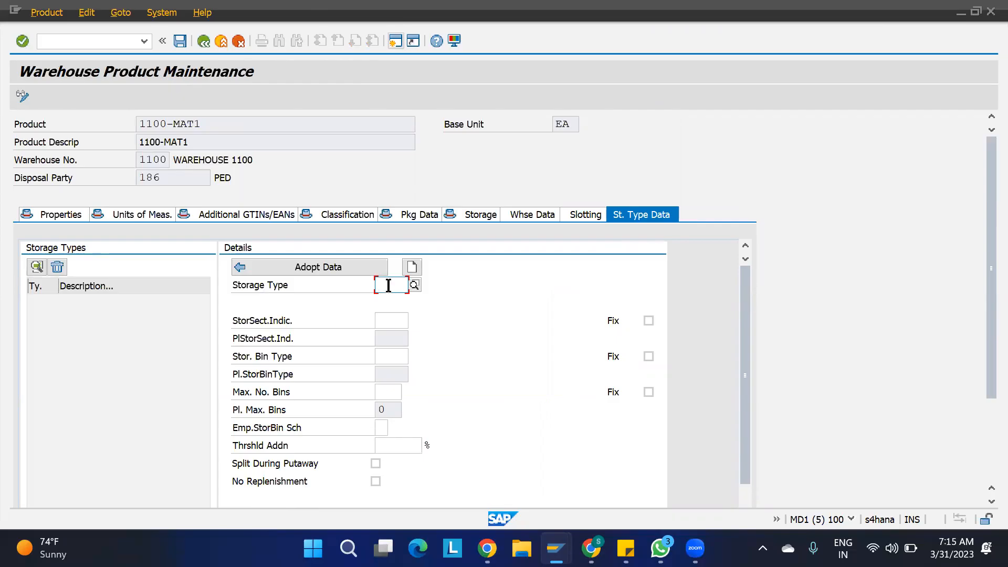
pyautogui.write('ST01')
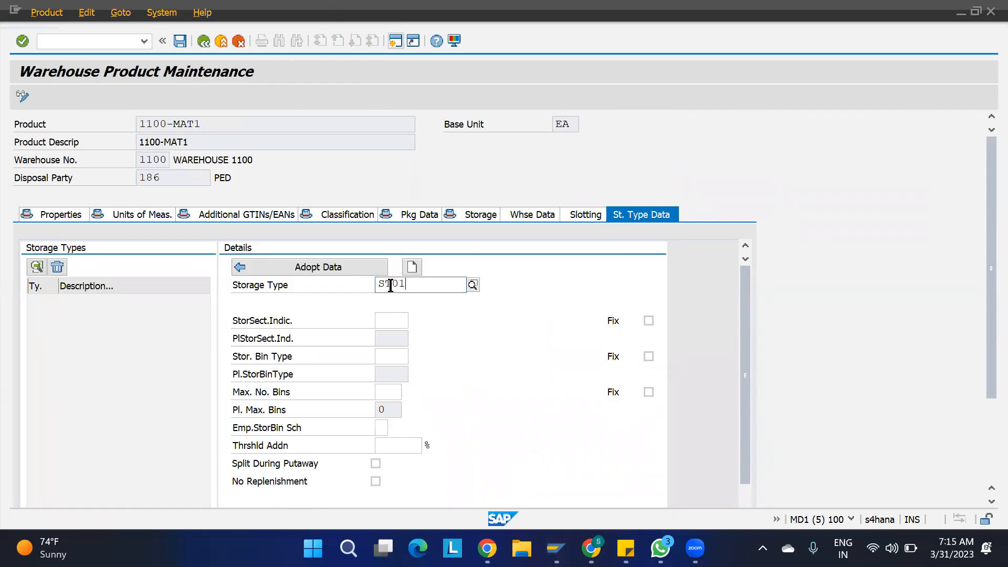
pyautogui.press('Return')
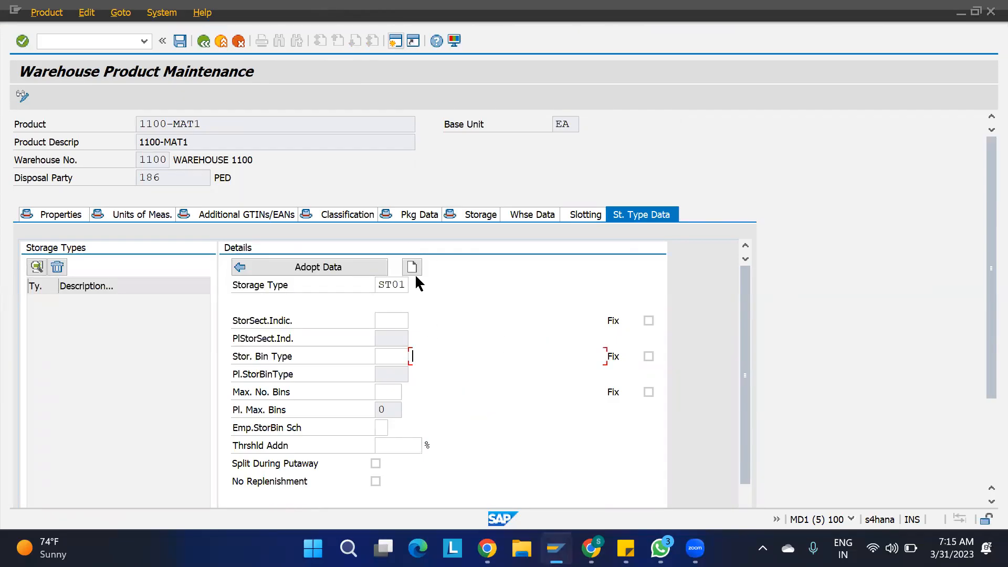
pyautogui.click(388, 320)
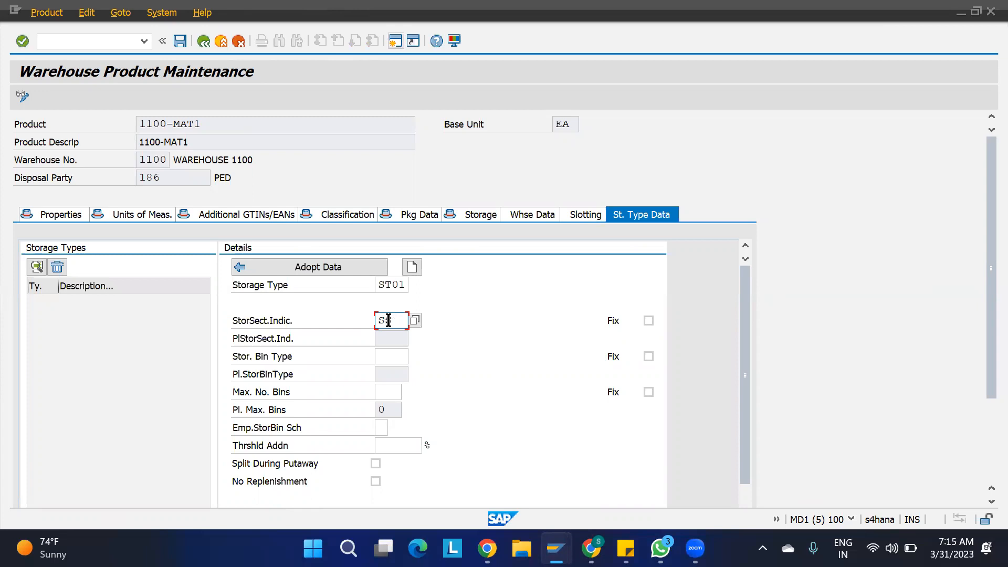
pyautogui.click(493, 288)
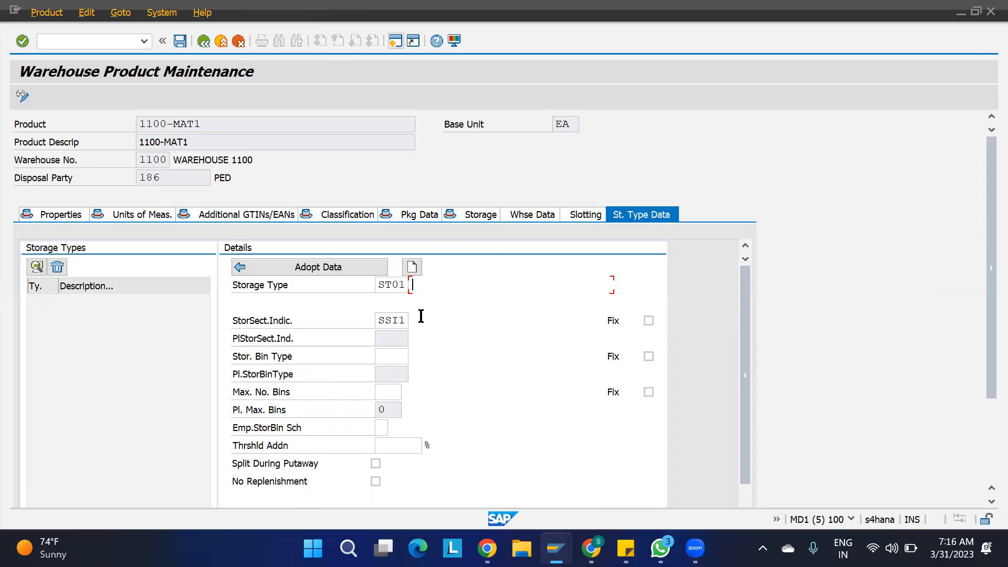
# - Check the Storage Section Search settings, then adopt the ST01 data and save 1100-MAT1
pyautogui.moveTo(559, 544)
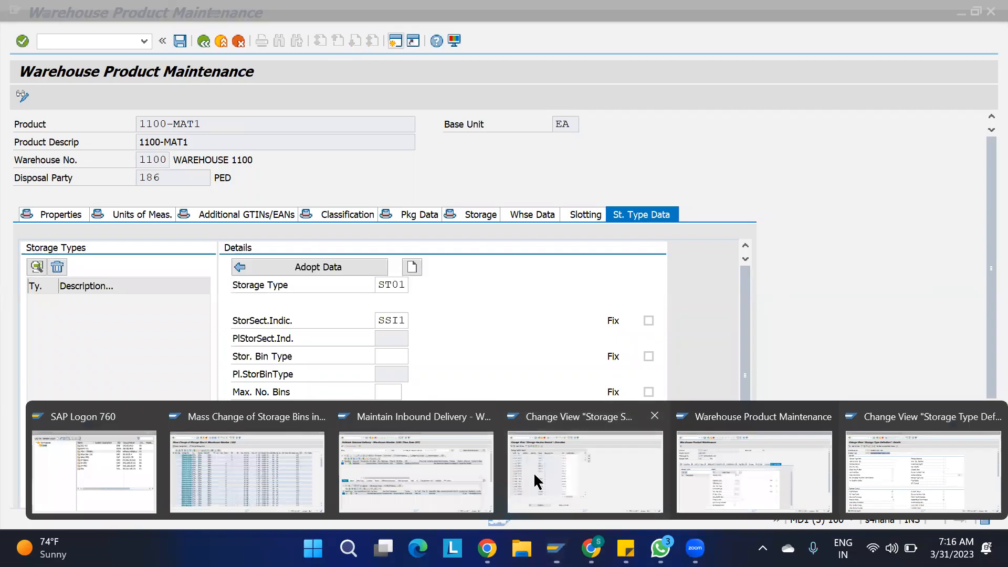
pyautogui.click(536, 481)
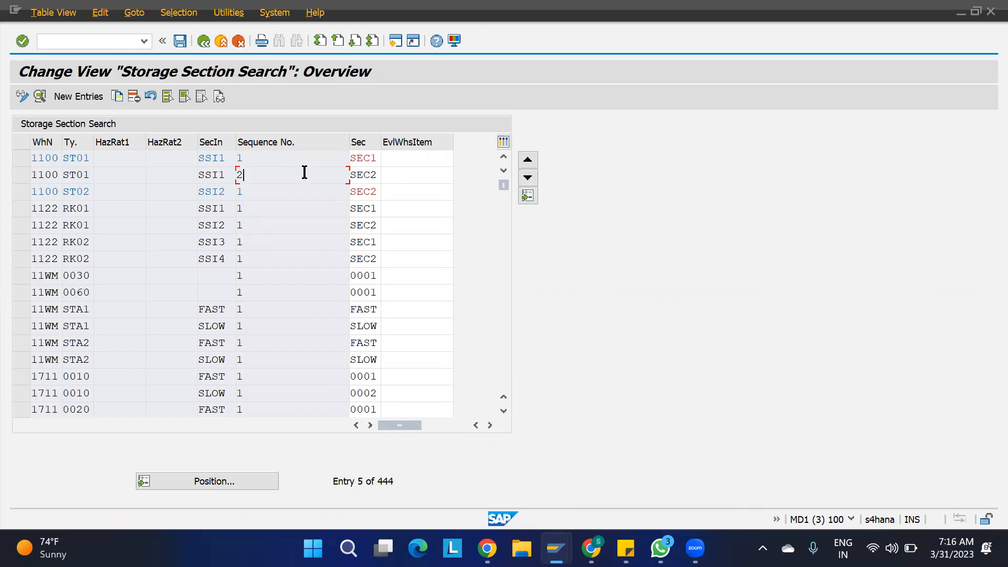
pyautogui.moveTo(555, 547)
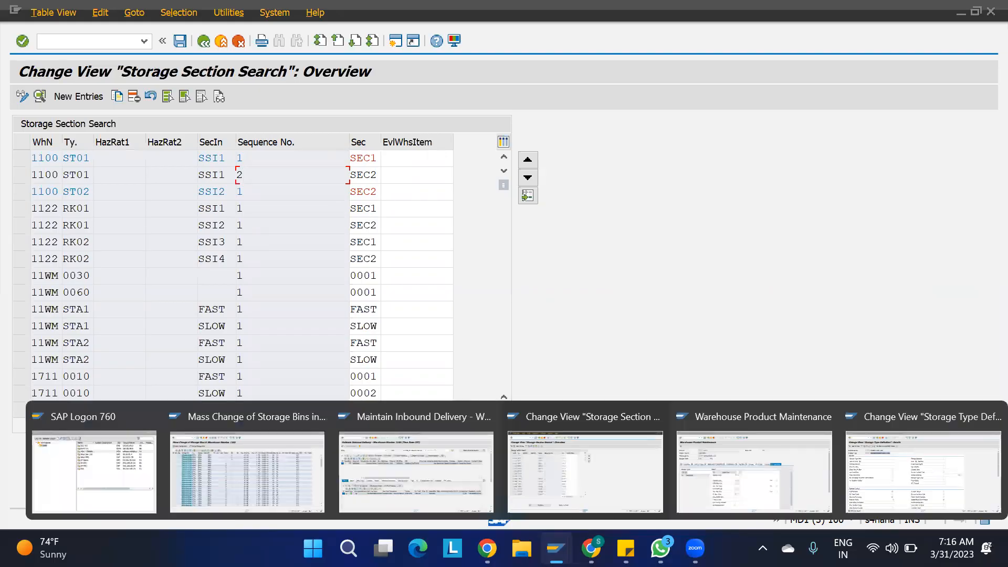
pyautogui.click(537, 476)
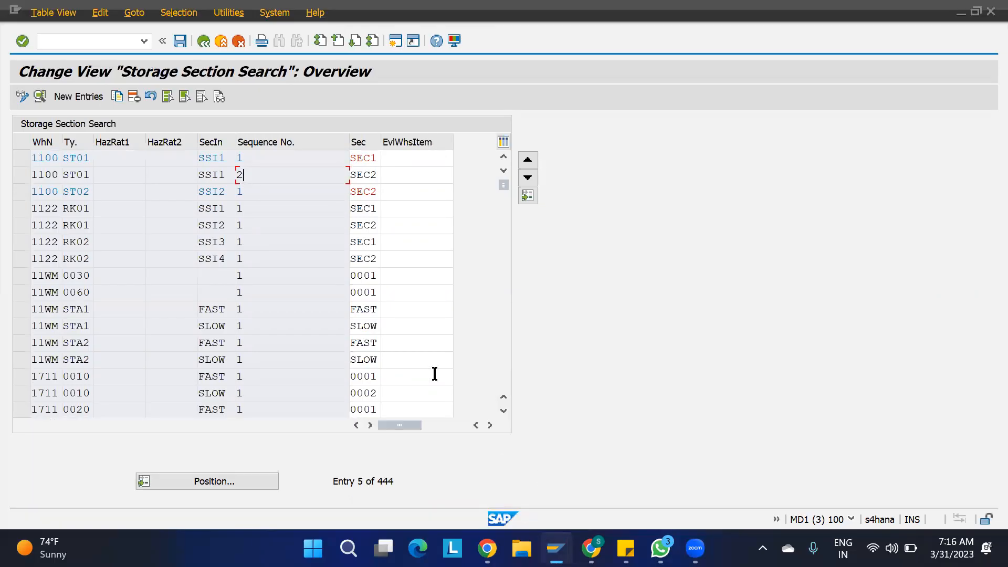
pyautogui.moveTo(555, 547)
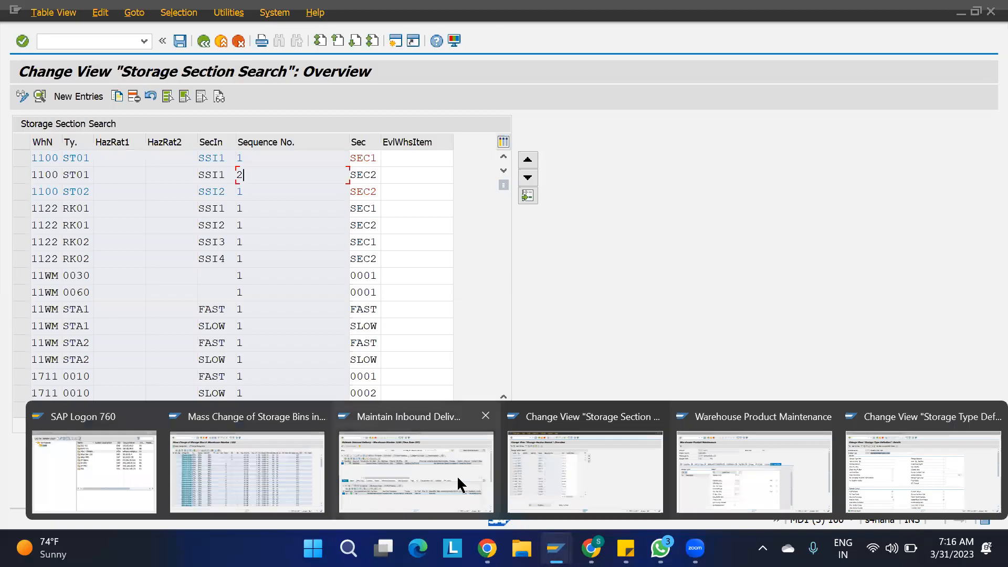
pyautogui.click(782, 478)
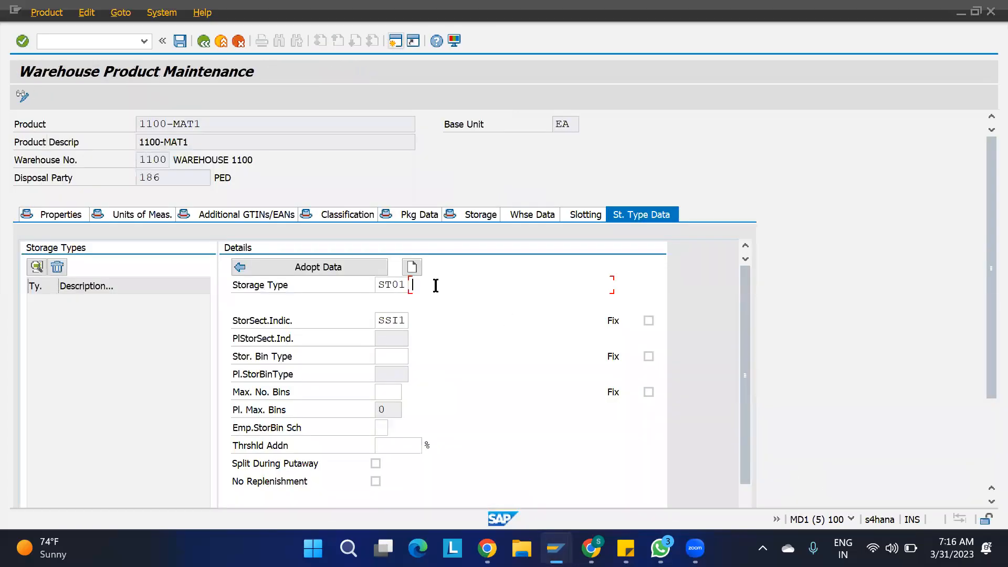
pyautogui.click(325, 270)
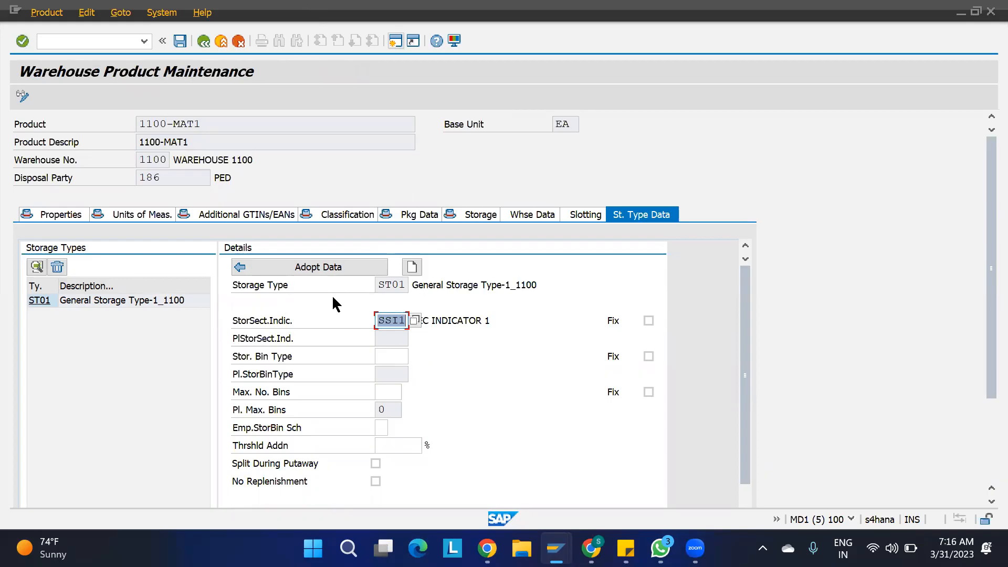
pyautogui.hotkey('ctrl', 's')
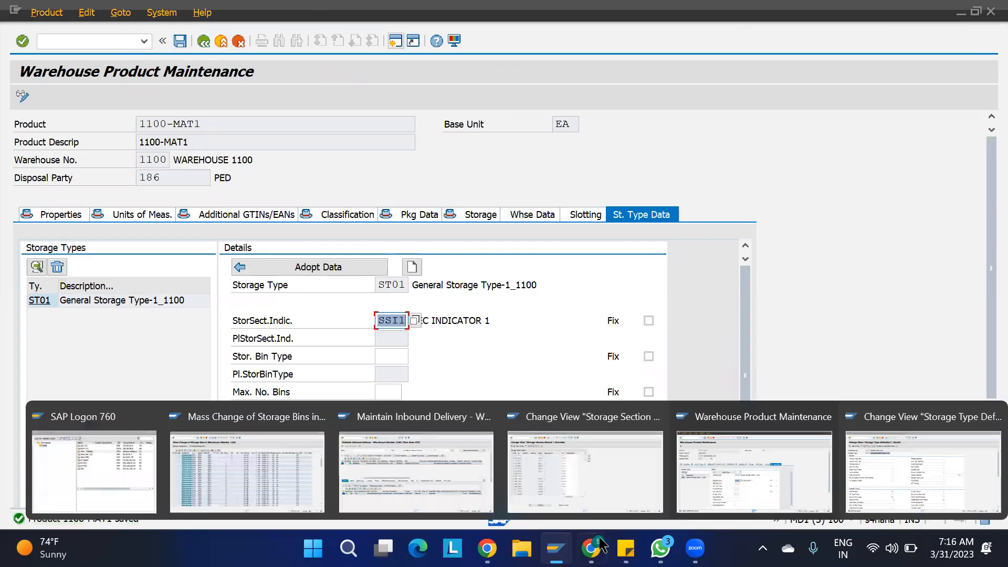
# - Create a putaway task for delivery 180002871, proposing an ST01 bin in section SEC1
pyautogui.moveTo(556, 547)
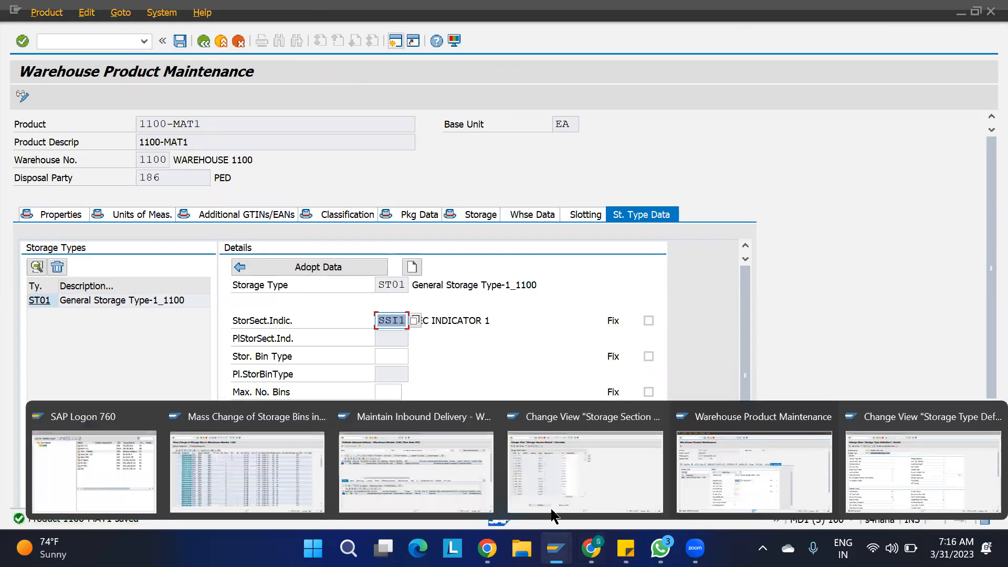
pyautogui.click(457, 472)
pyautogui.click(85, 16)
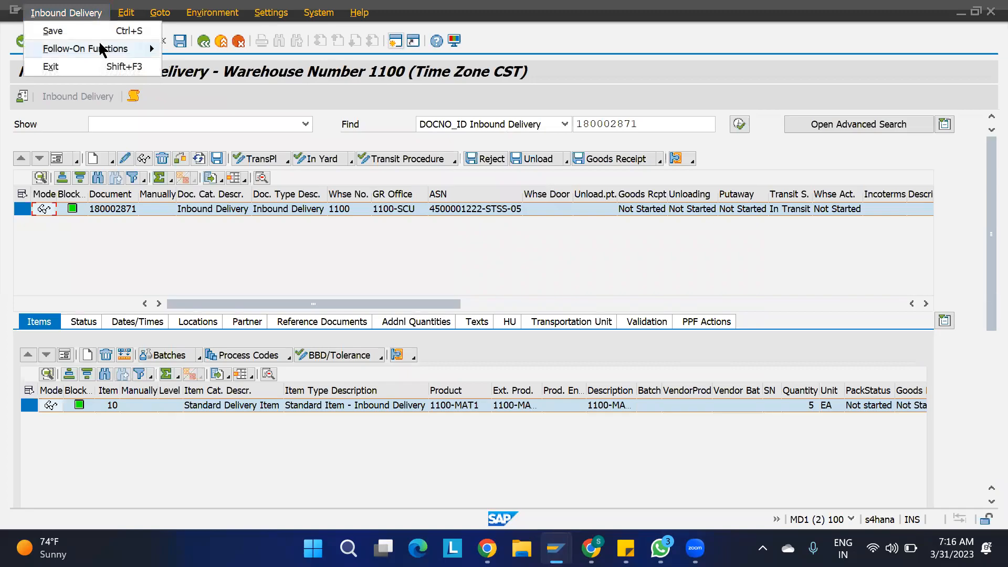
pyautogui.moveTo(150, 48)
pyautogui.click(200, 48)
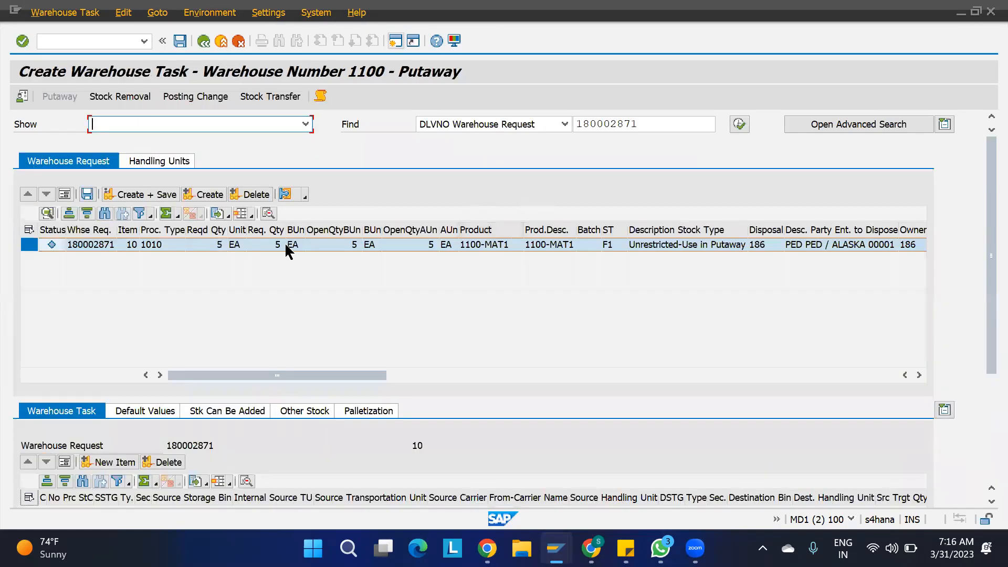
pyautogui.click(206, 195)
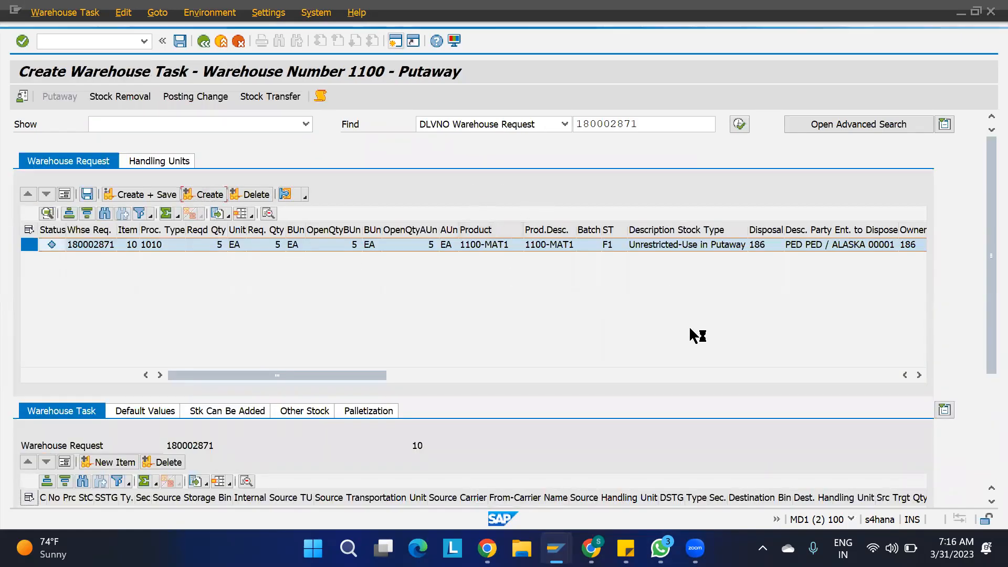
pyautogui.moveTo(982, 260); pyautogui.dragTo(981, 428)
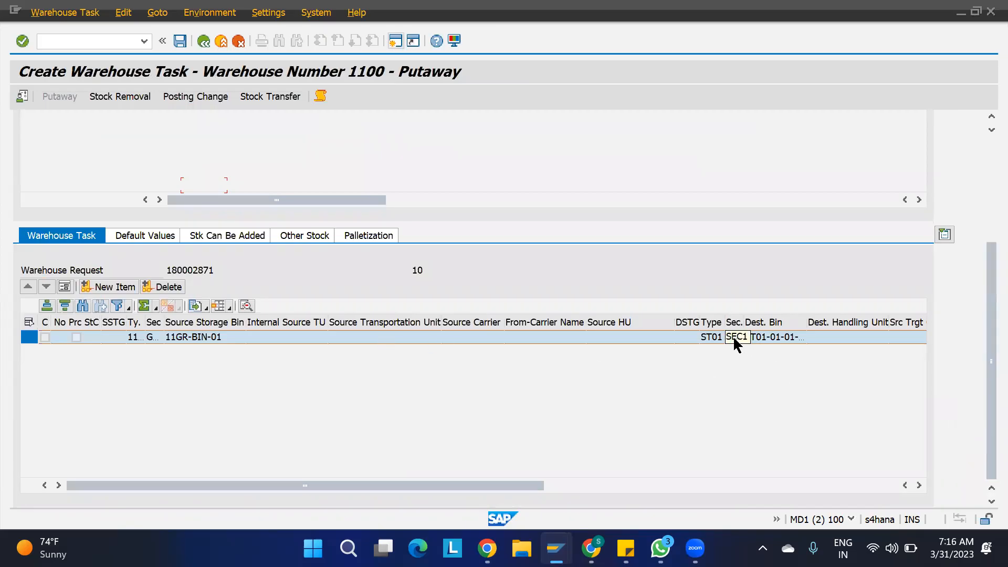
pyautogui.scroll(5, 982, 165)
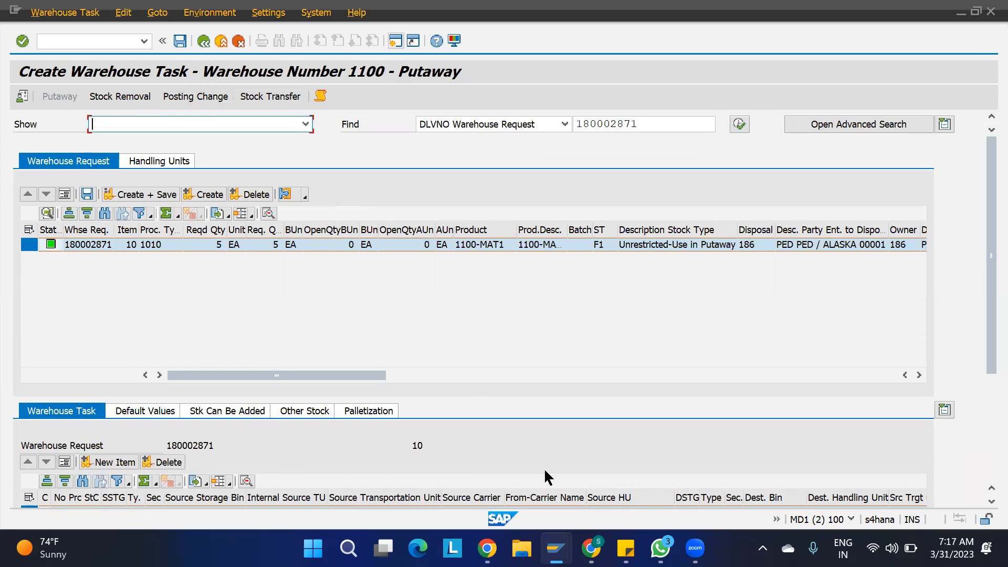
pyautogui.moveTo(556, 549)
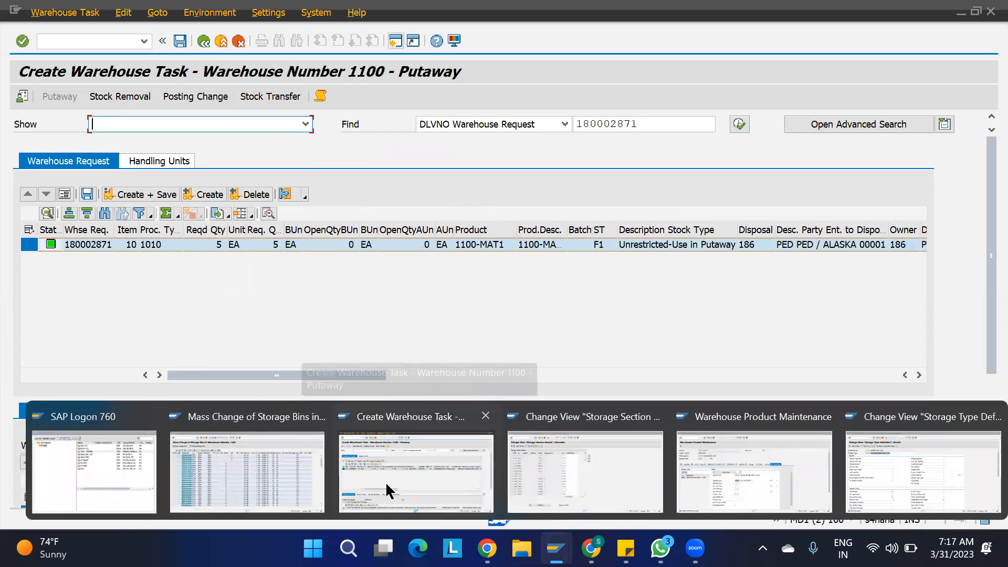
pyautogui.click(263, 479)
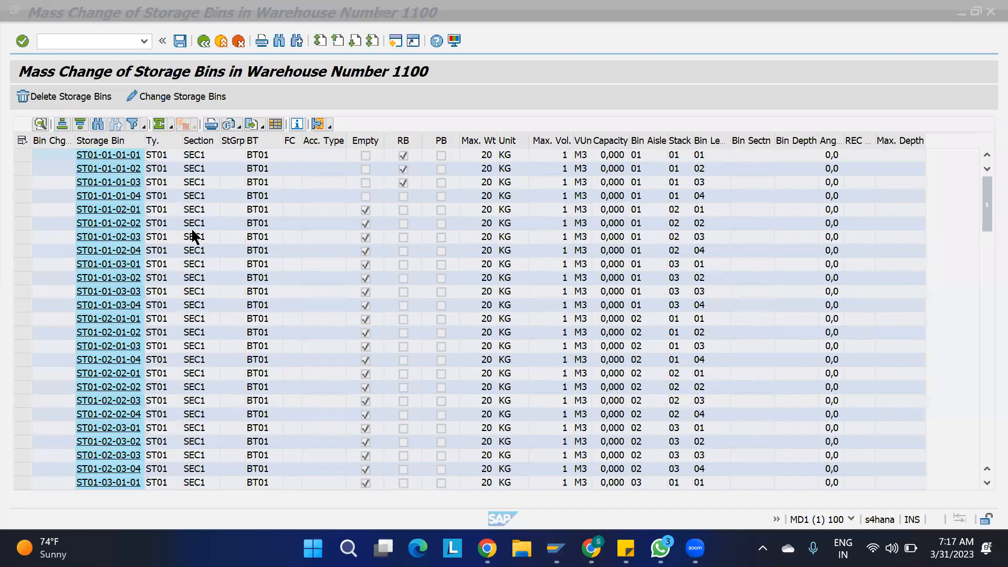
pyautogui.click(21, 141)
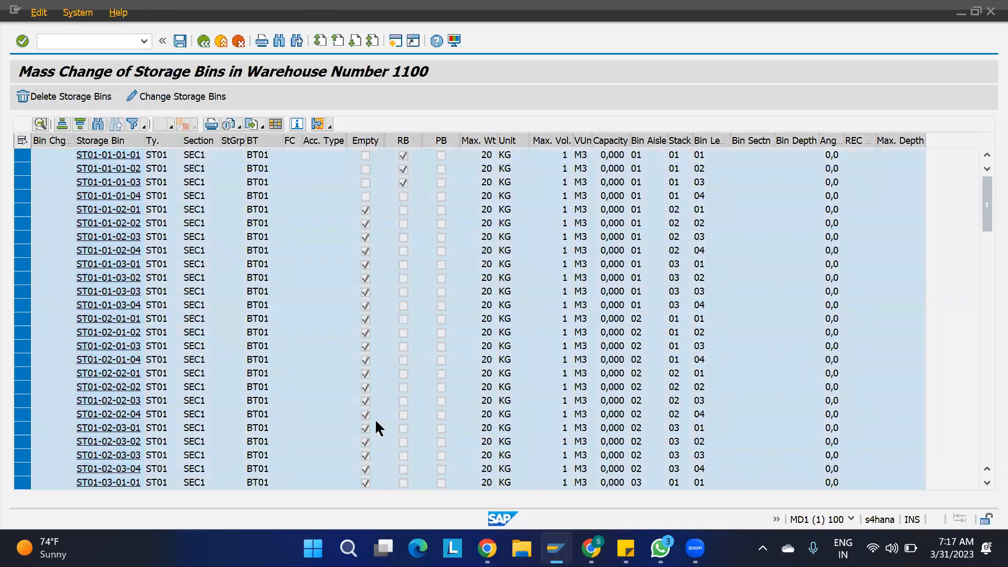
pyautogui.hotkey('alt', 'Tab')
pyautogui.click(203, 41)
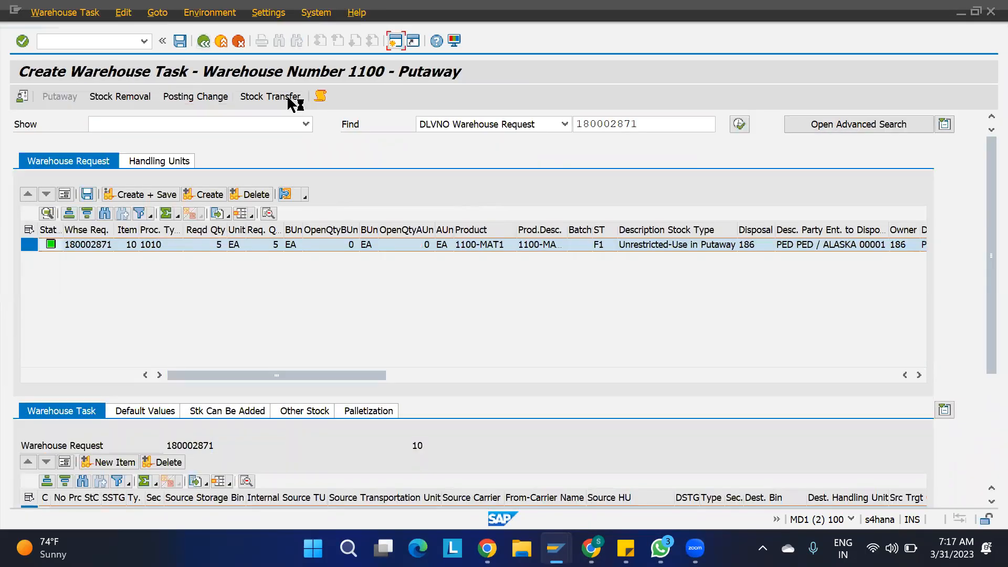
pyautogui.click(355, 306)
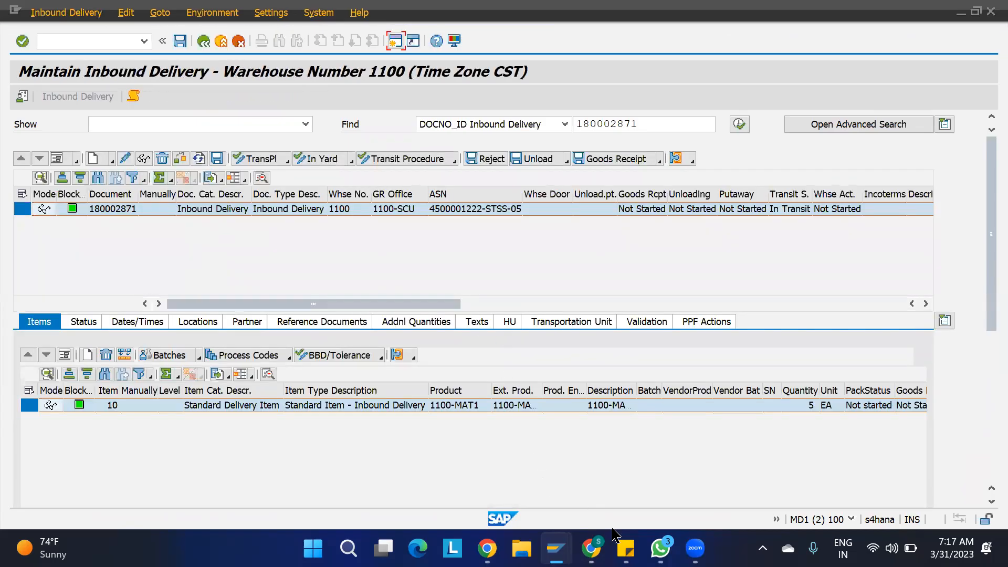
pyautogui.moveTo(555, 548)
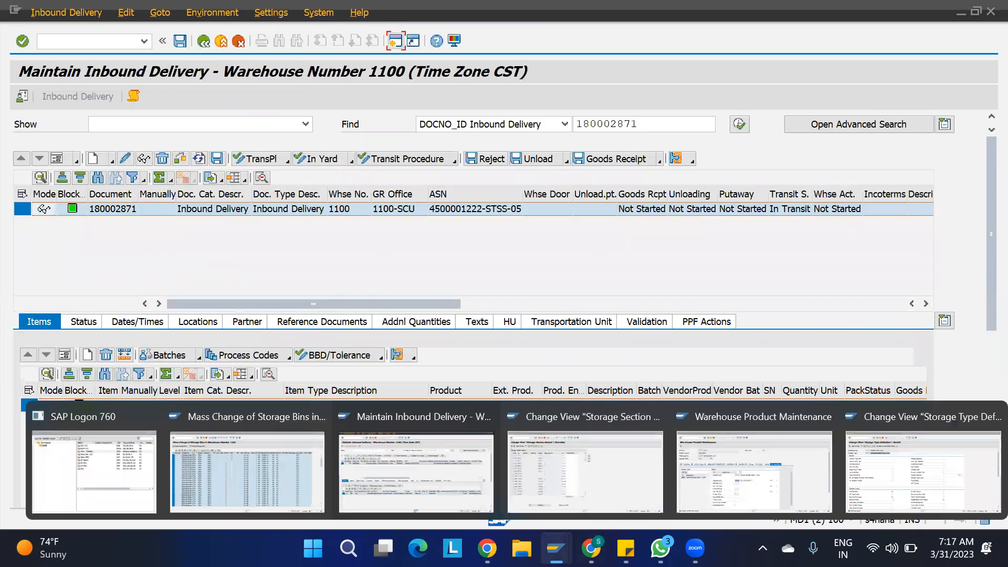
pyautogui.click(784, 484)
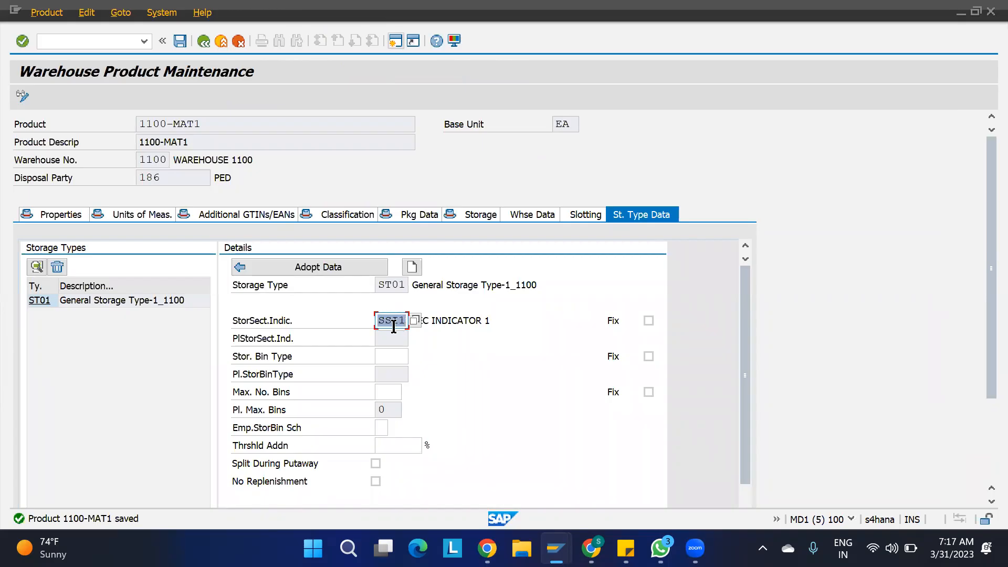
pyautogui.click(470, 355)
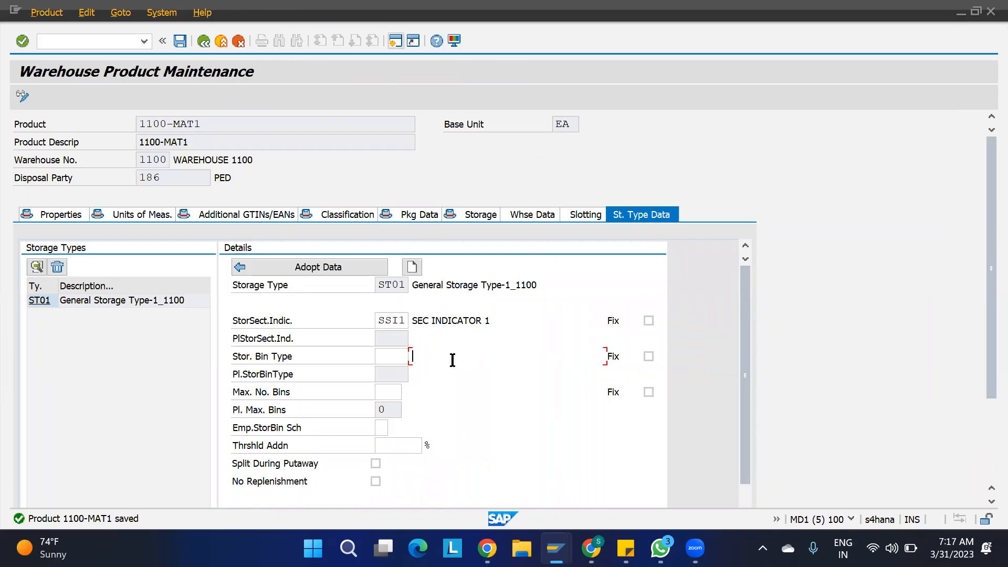
pyautogui.hotkey('alt', 'Tab')
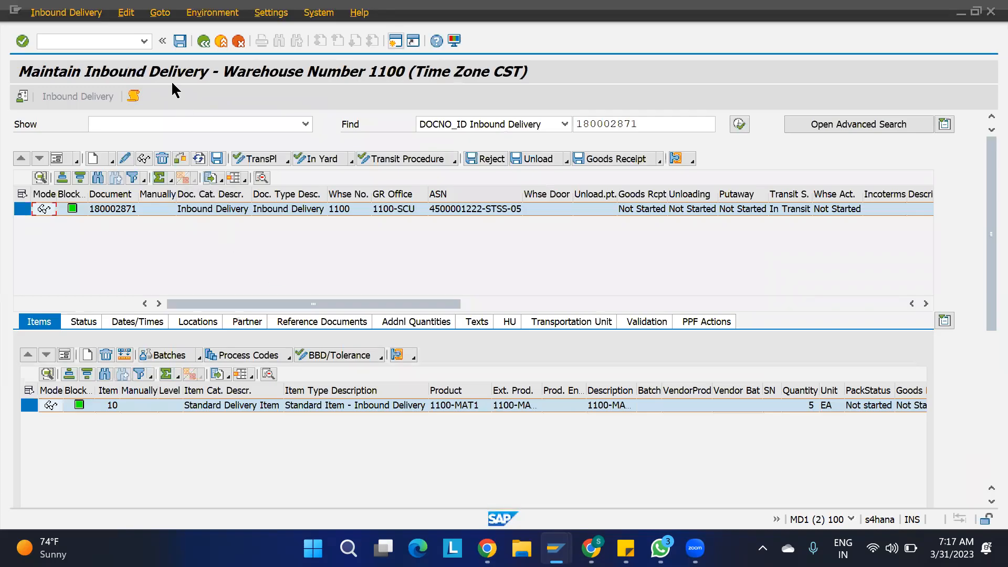
pyautogui.hotkey('alt', 'Tab')
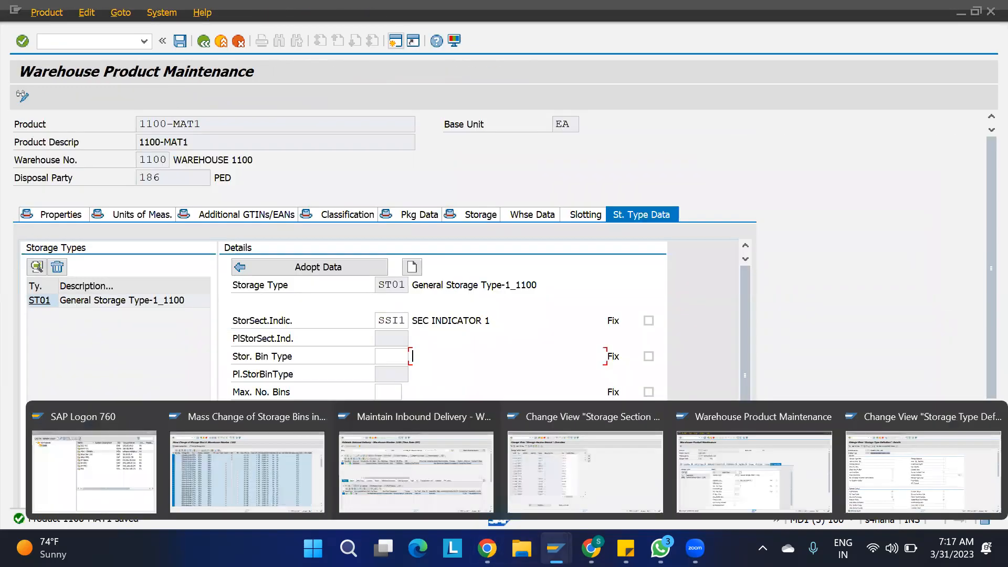
pyautogui.moveTo(556, 549)
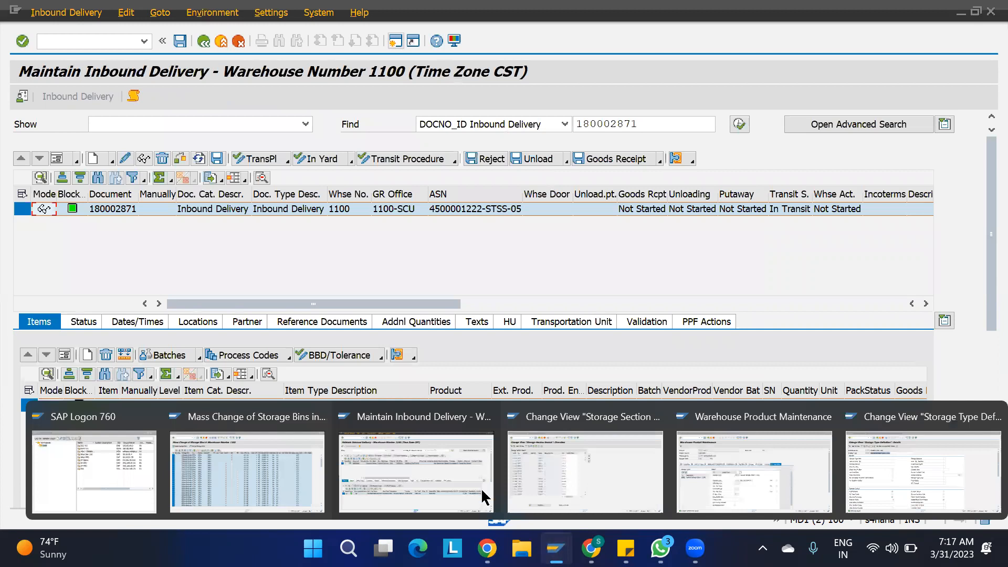
# - Reset the storage section on all 120 warehouse 1100 ST01 bins, then return to the delivery
pyautogui.click(262, 443)
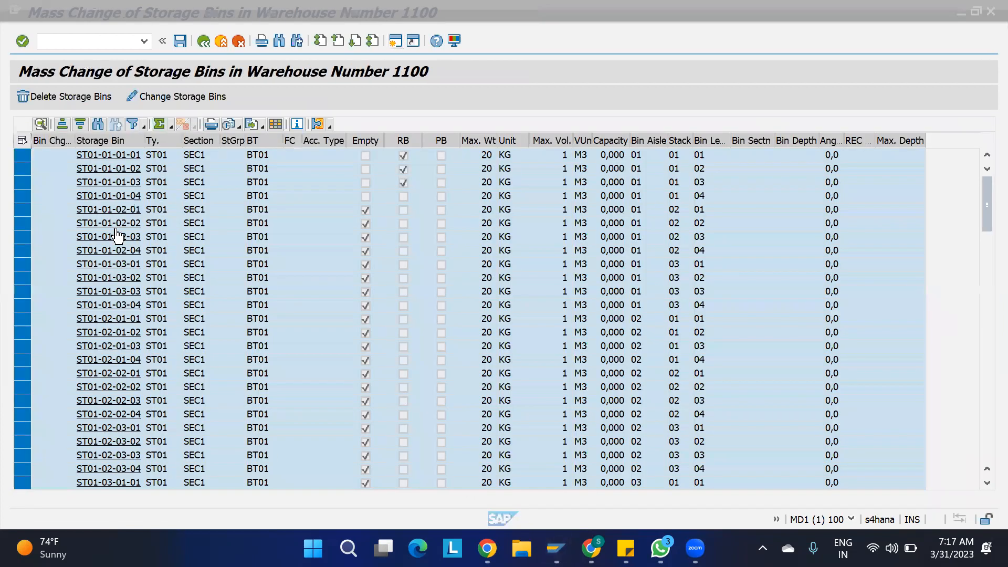
pyautogui.click(163, 96)
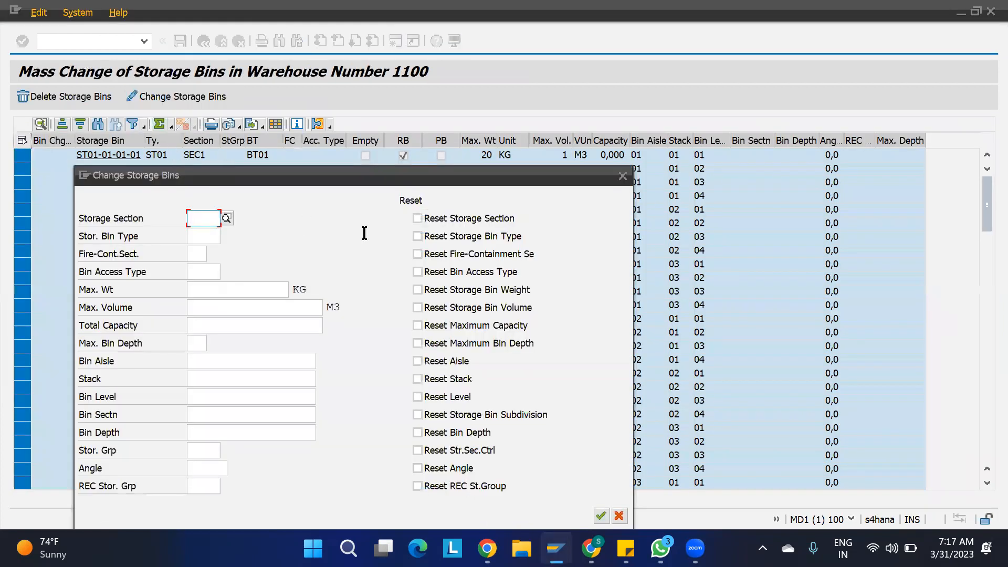
pyautogui.click(418, 218)
pyautogui.click(602, 516)
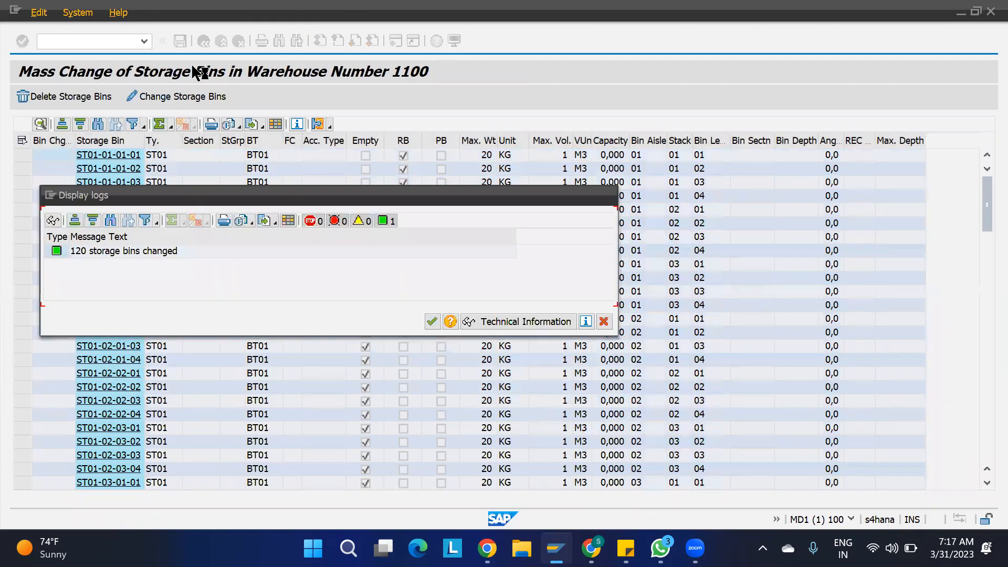
pyautogui.click(431, 321)
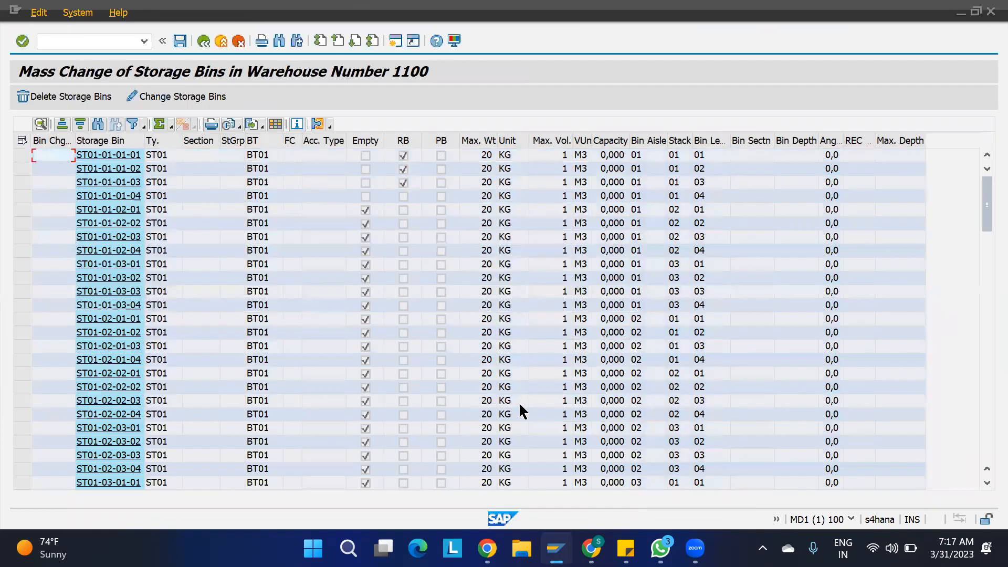
pyautogui.hotkey('alt', 'Tab')
# - Propose a putaway task for delivery 180002871 item 10 into storage type ST02, section SEC2
pyautogui.click(63, 13)
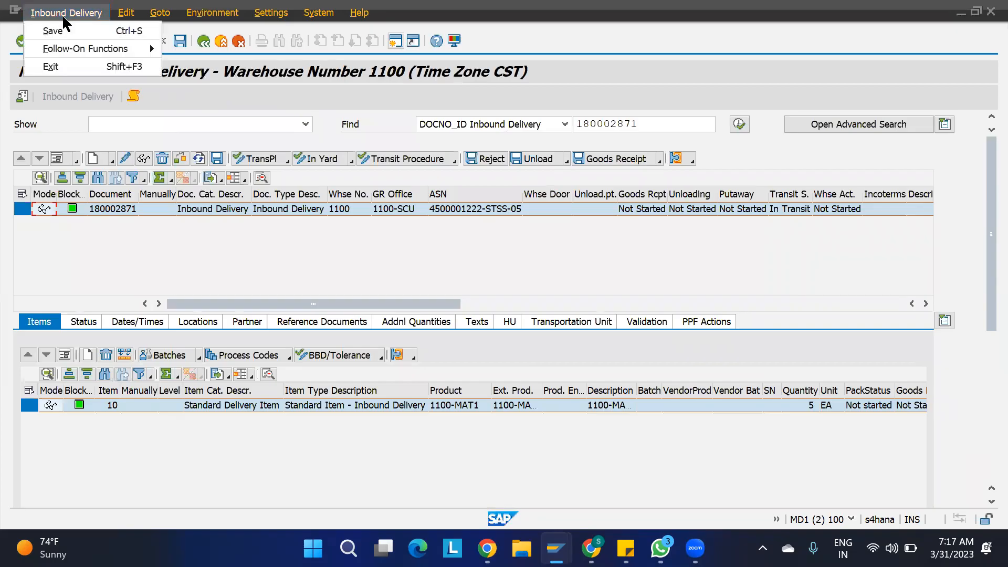
pyautogui.moveTo(147, 48)
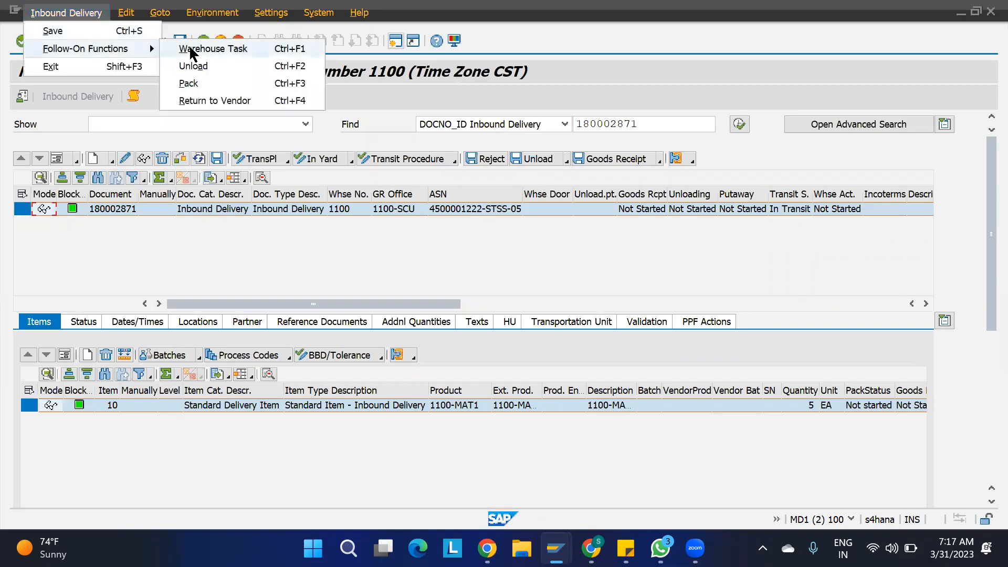
pyautogui.click(192, 49)
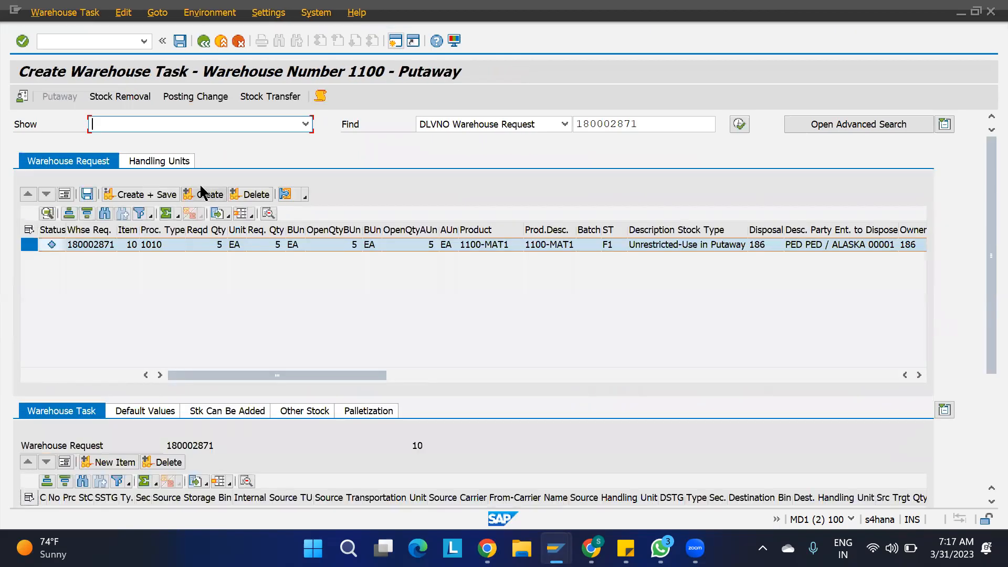
pyautogui.click(200, 187)
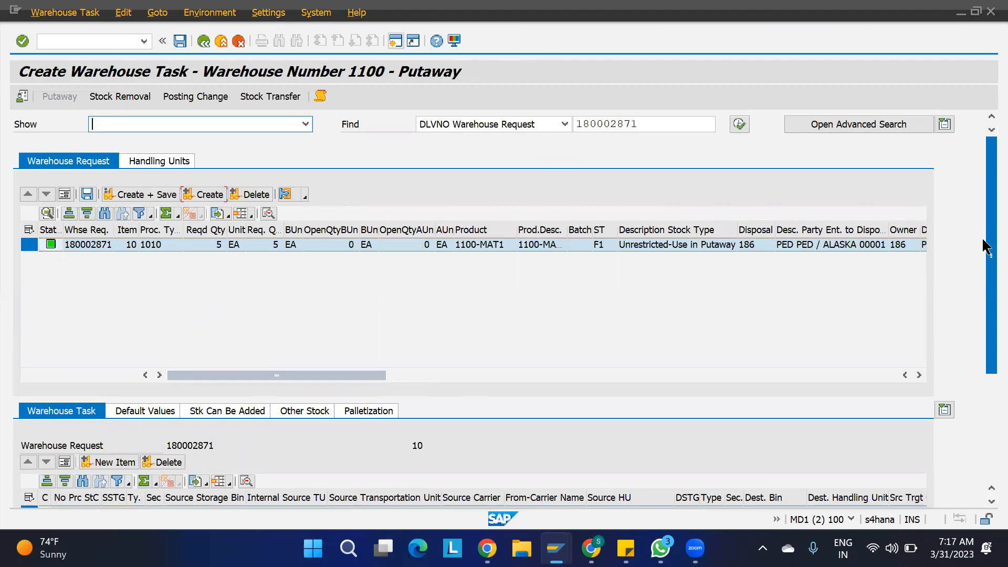
pyautogui.moveTo(986, 246); pyautogui.dragTo(982, 370)
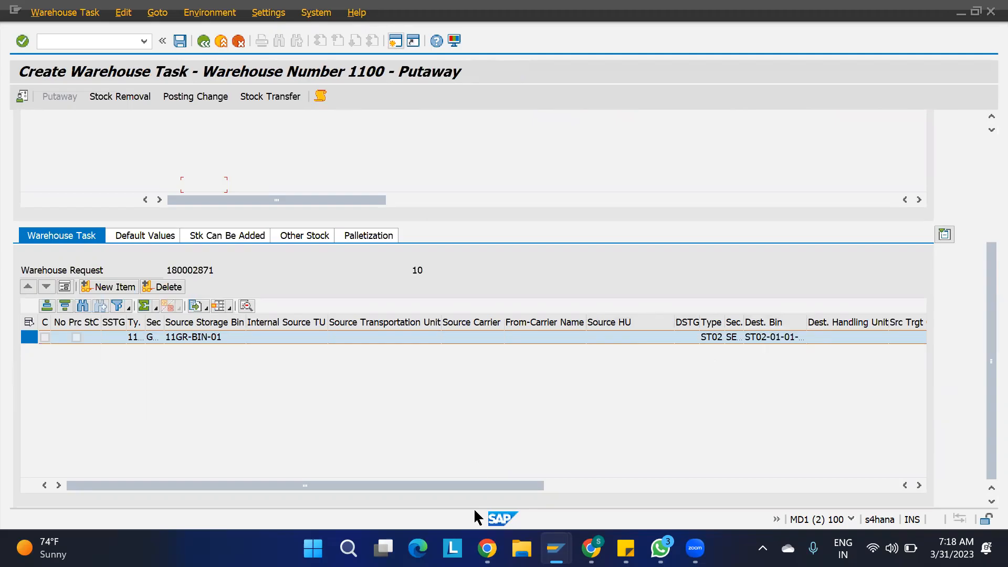
# - Inspect Storage Section Search, where ST02's indicator SSI2 maps to section SEC2
pyautogui.moveTo(556, 548)
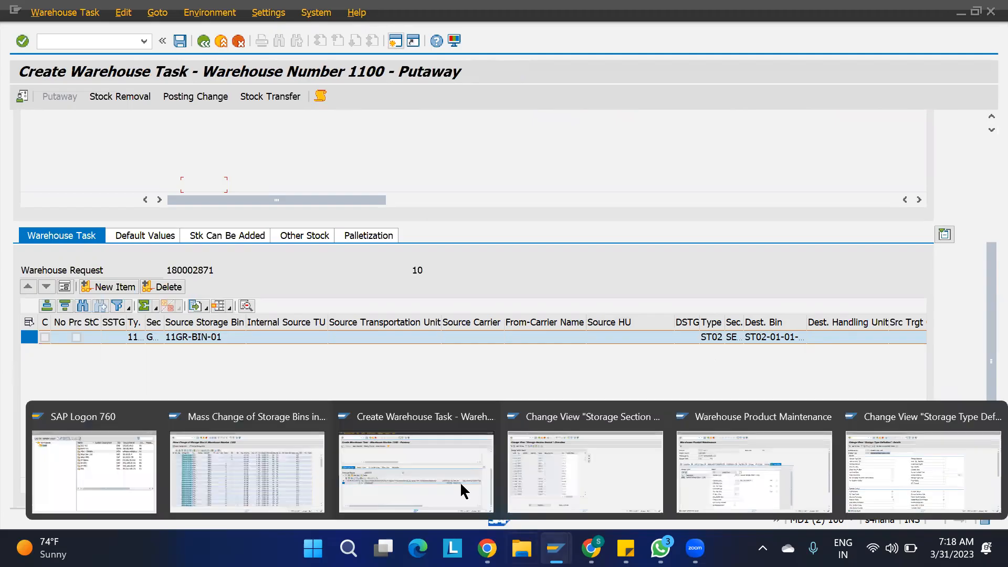
pyautogui.click(542, 465)
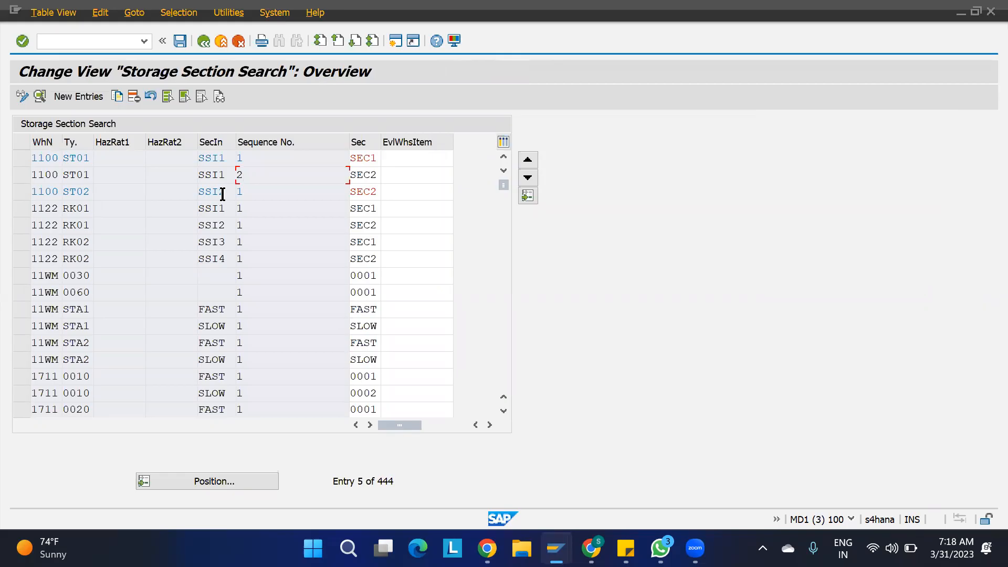
pyautogui.moveTo(230, 192); pyautogui.dragTo(158, 190)
pyautogui.click(265, 191)
# - Rerun the bin mass-change selection for storage type ST02 instead of ST01
pyautogui.moveTo(556, 548)
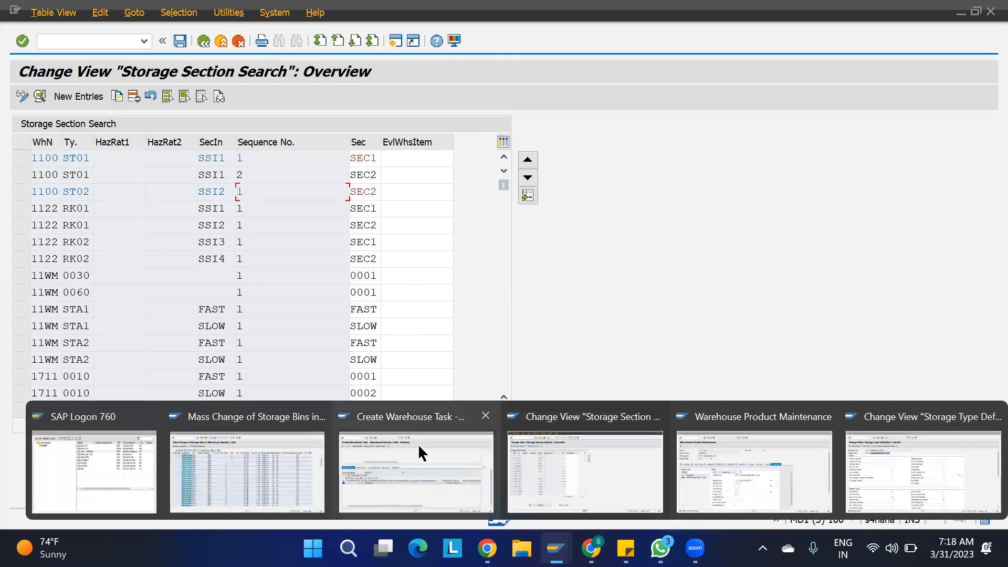
pyautogui.click(288, 467)
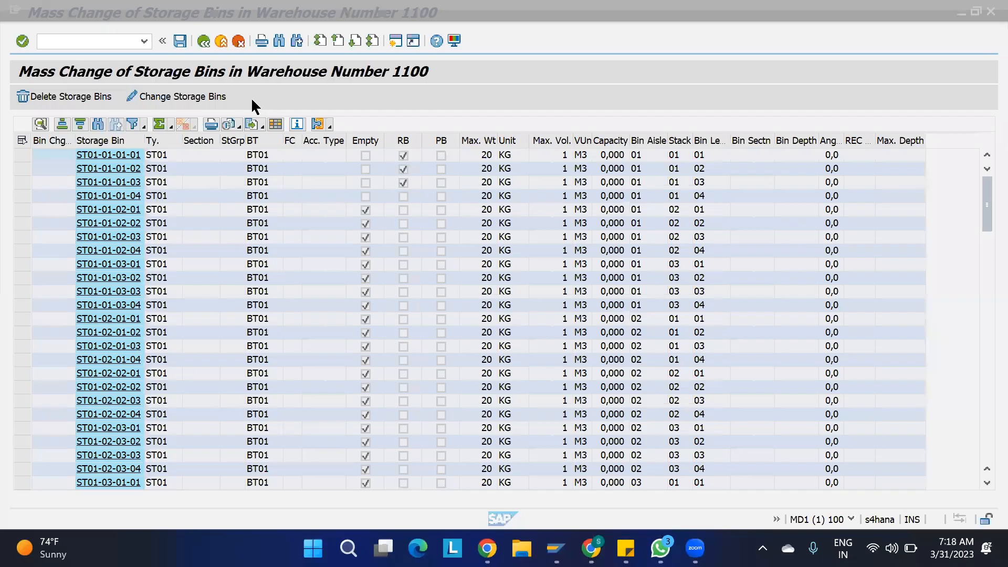
pyautogui.press('F3')
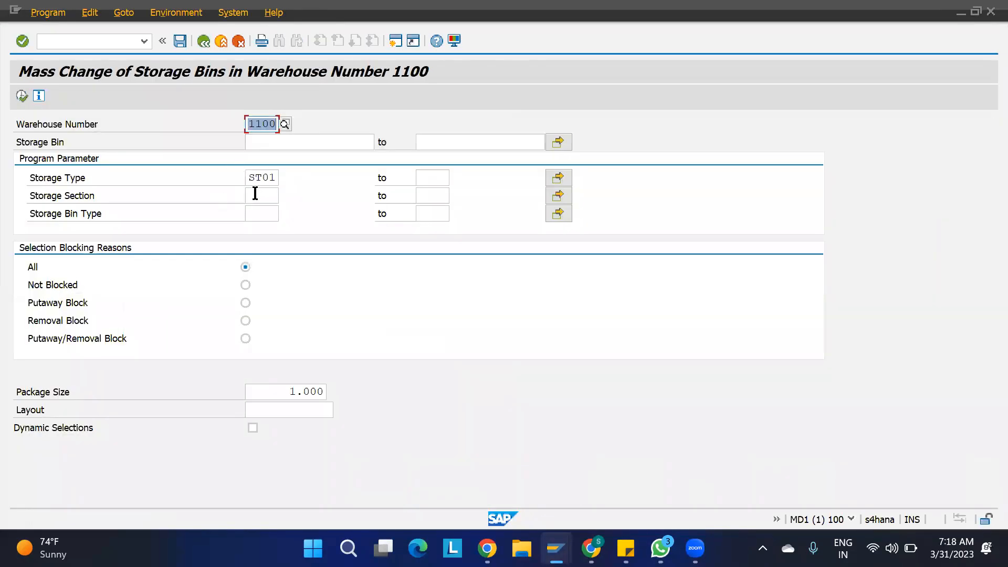
pyautogui.click(274, 179)
pyautogui.press('BackSpace')
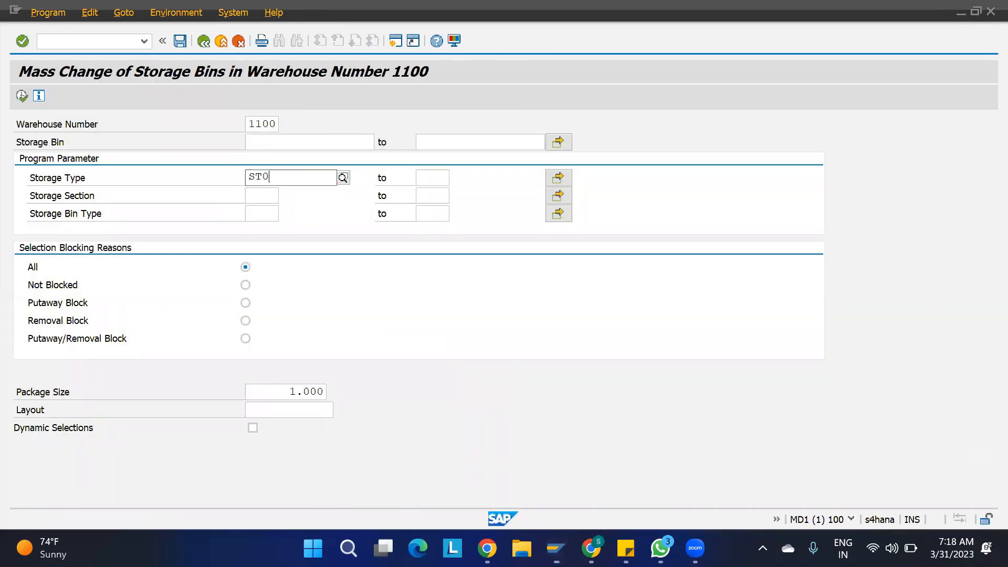
pyautogui.click(308, 209)
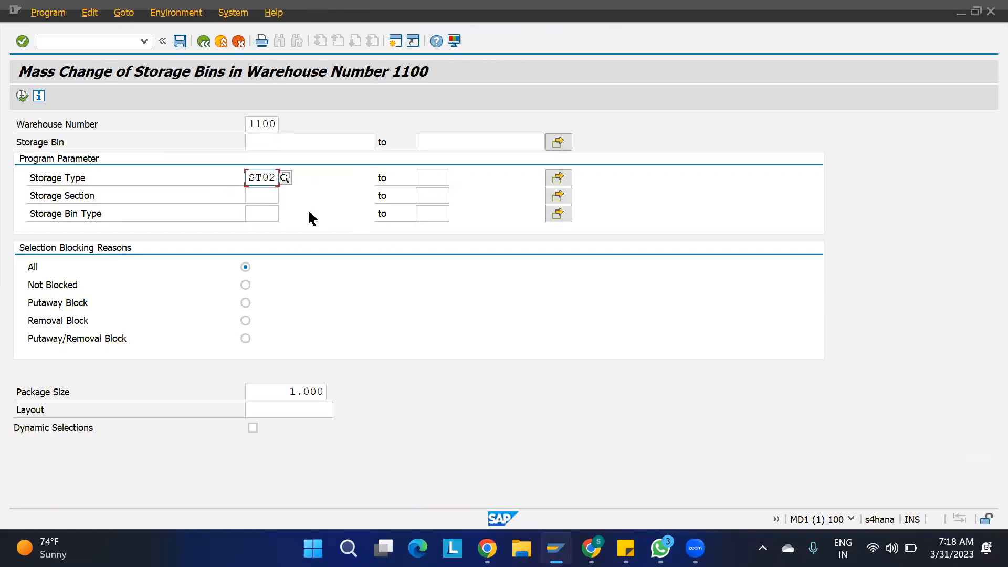
pyautogui.click(179, 41)
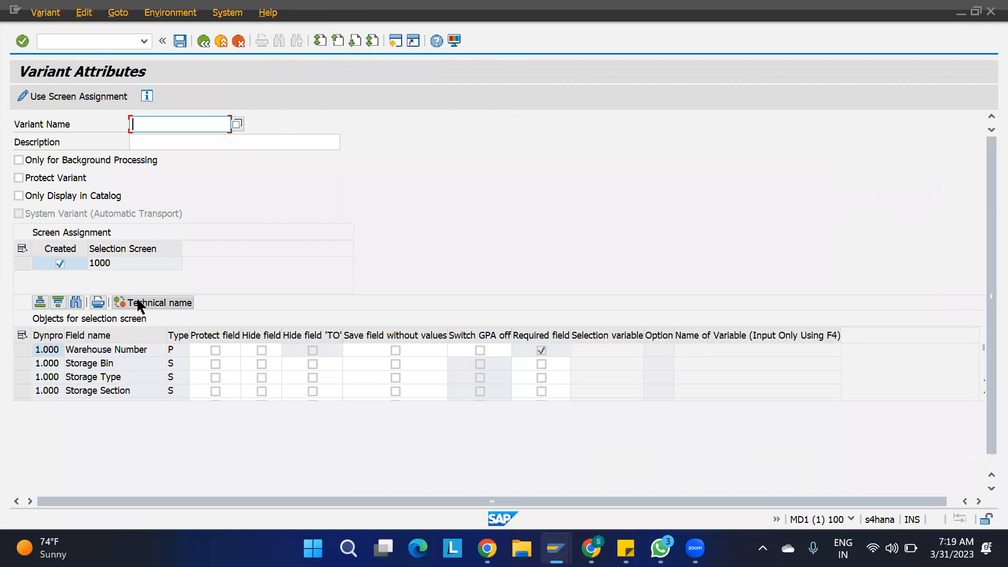
pyautogui.press('F3')
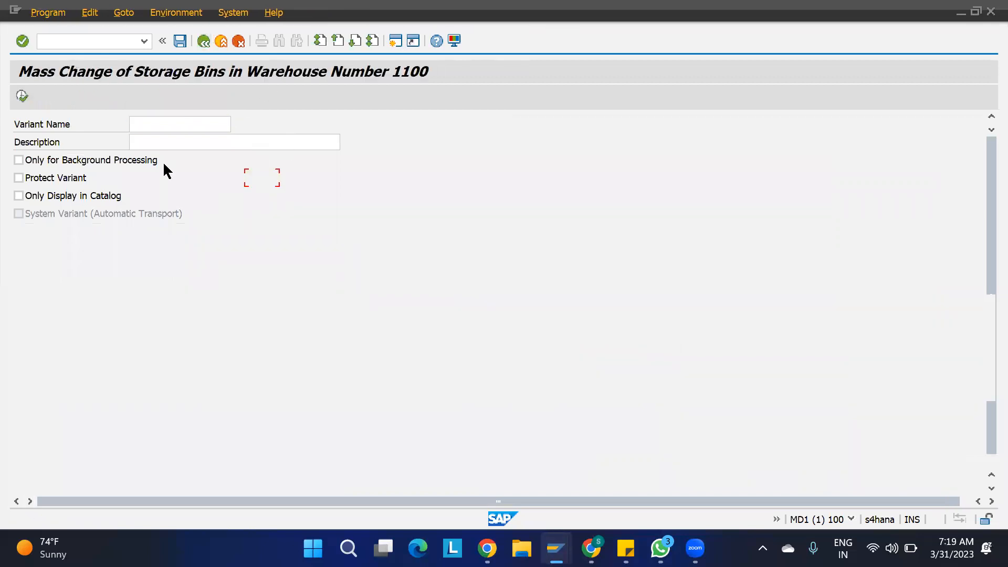
pyautogui.click(25, 95)
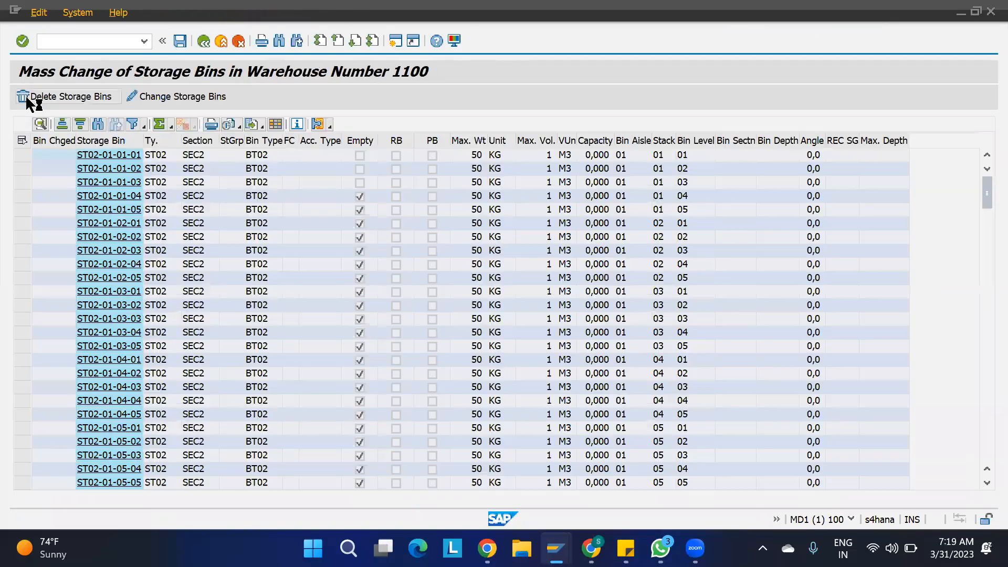
# - Reset the storage section on all ST02 bins and save, 199 bins changed
pyautogui.click(22, 141)
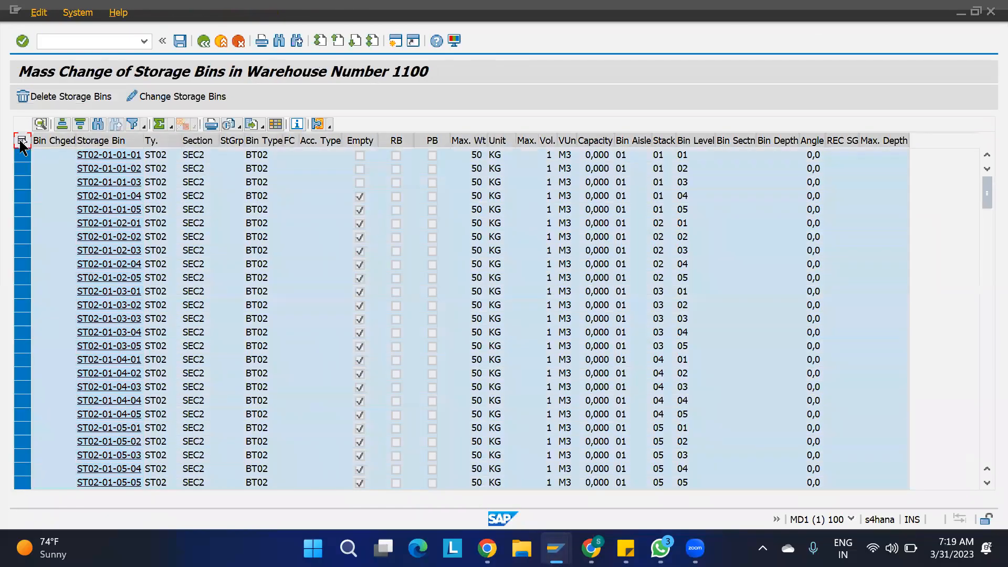
pyautogui.click(161, 96)
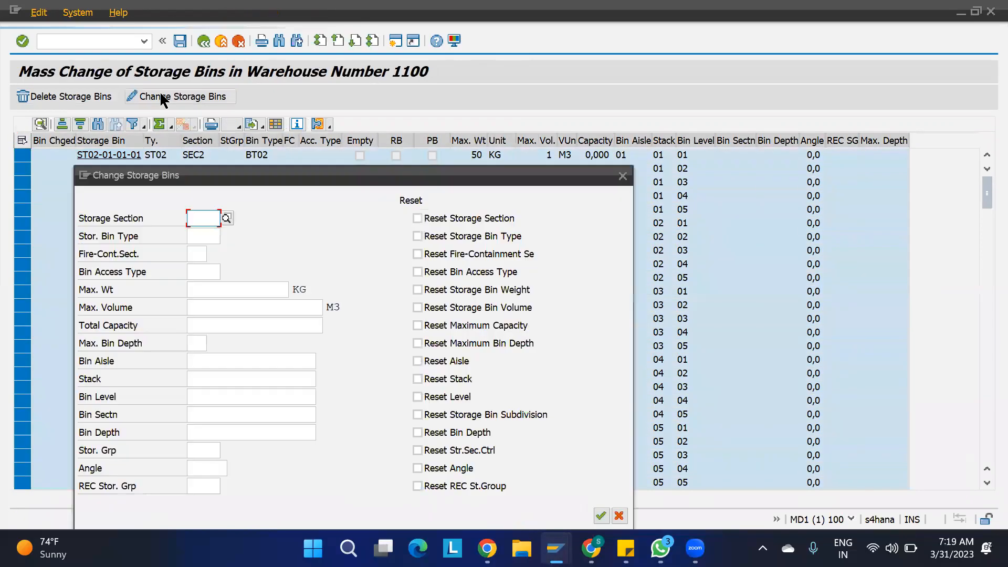
pyautogui.click(418, 218)
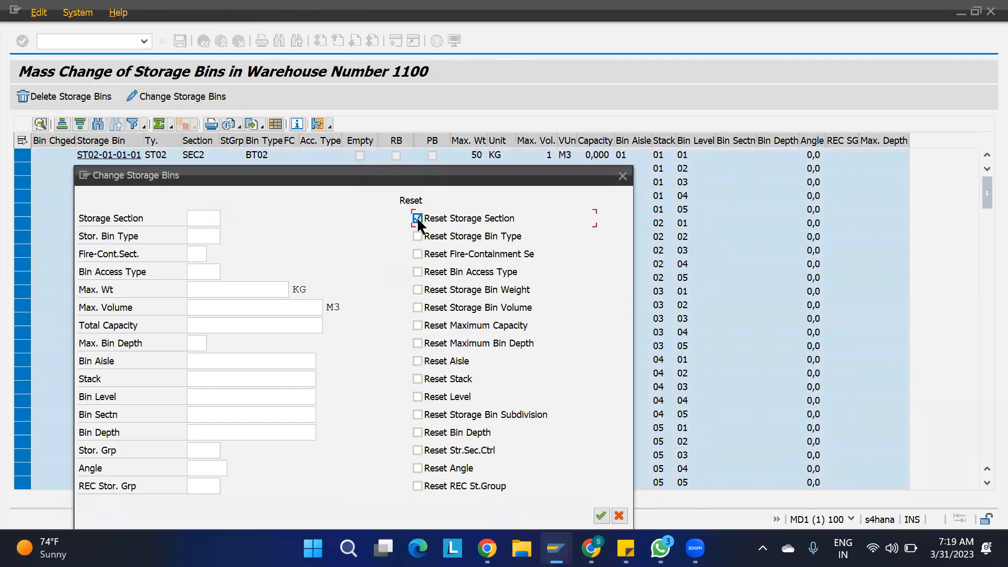
pyautogui.click(600, 516)
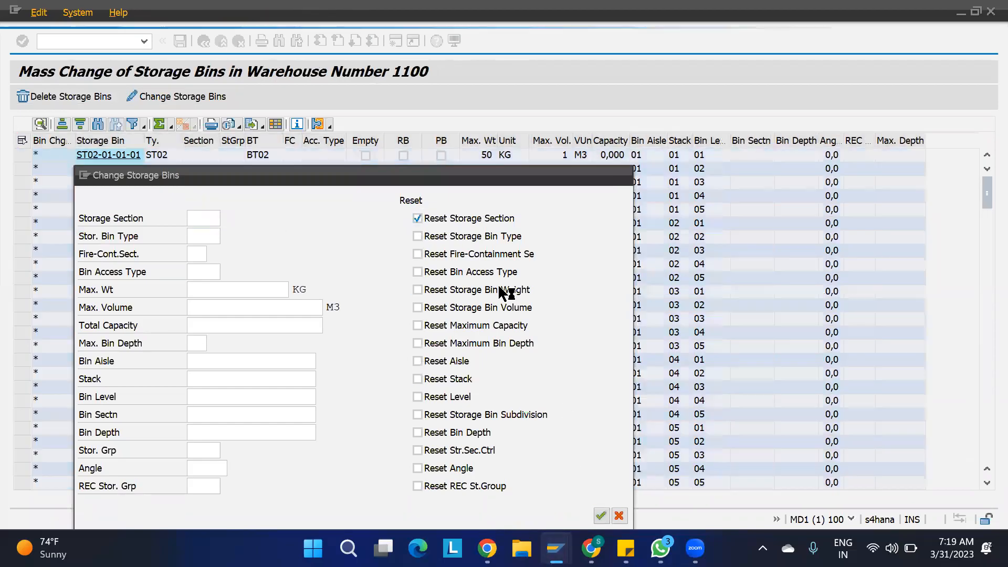
pyautogui.click(180, 41)
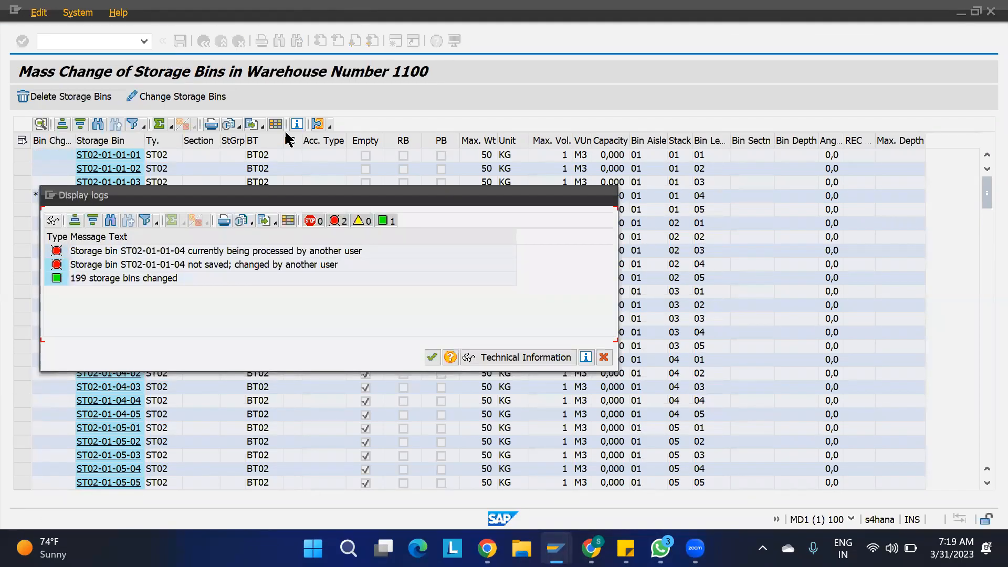
pyautogui.click(435, 356)
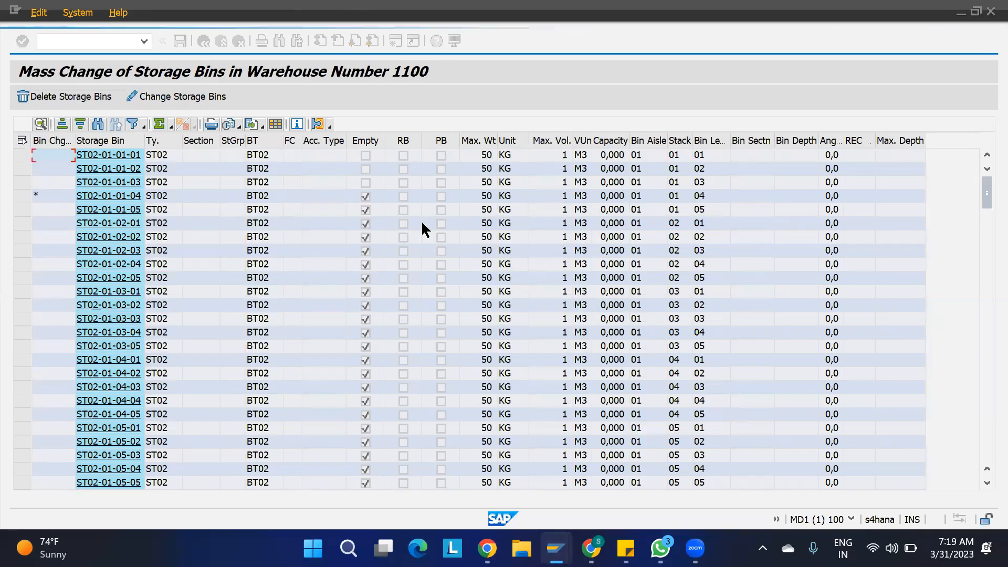
# - Leave the putaway warehouse task screen without saving
pyautogui.hotkey('alt', 'Tab')
pyautogui.hotkey('alt', 'Tab')
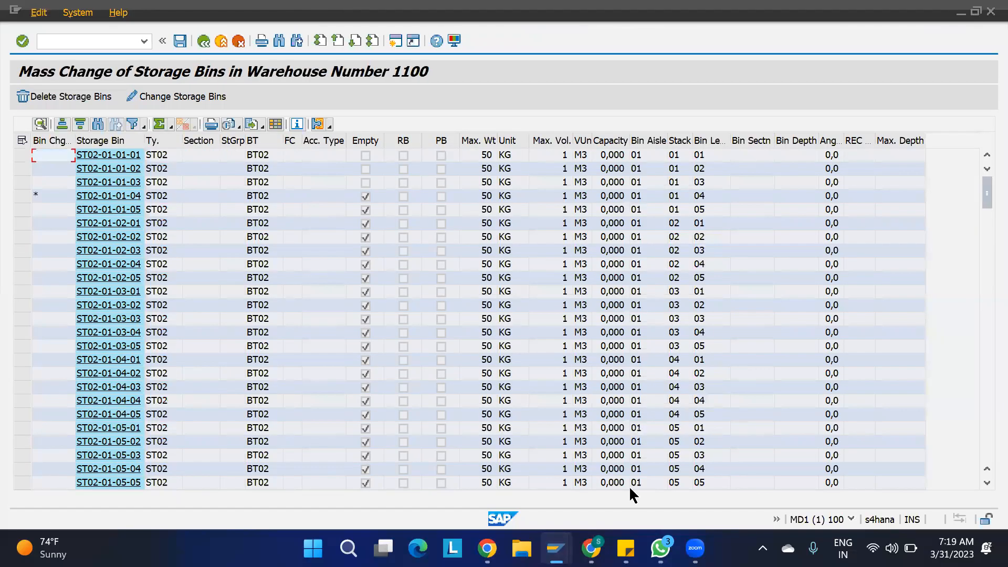
pyautogui.moveTo(557, 548)
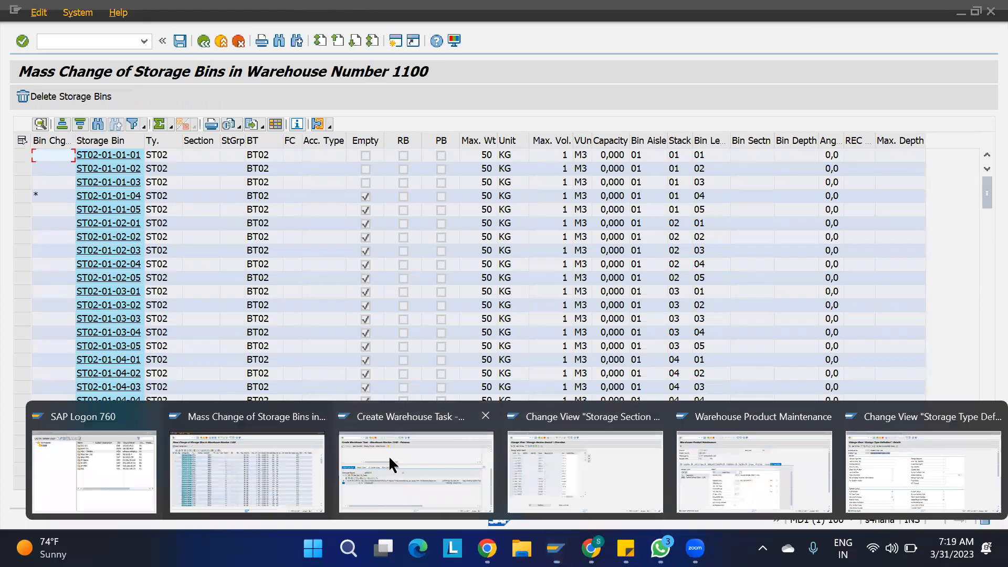
pyautogui.click(390, 462)
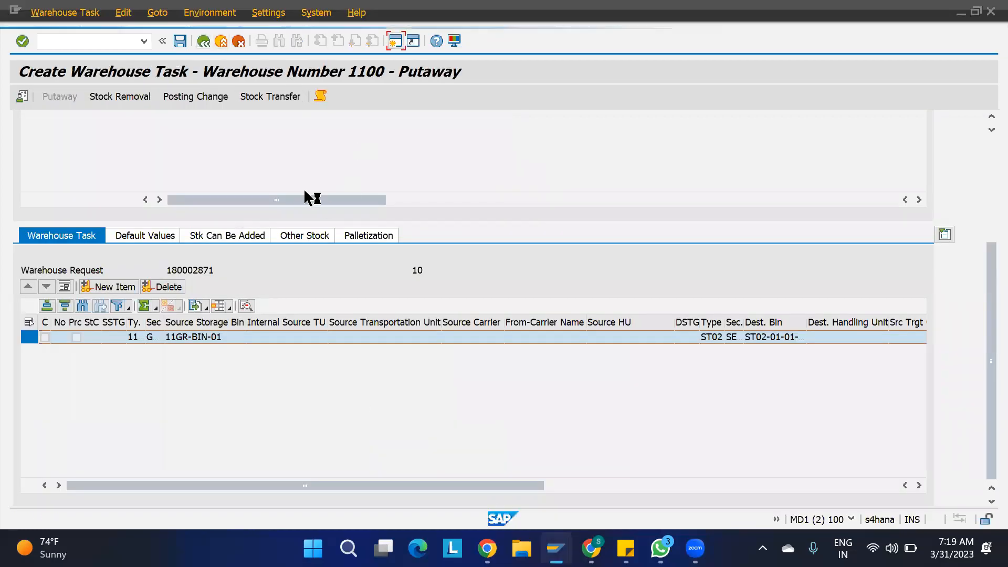
pyautogui.click(402, 314)
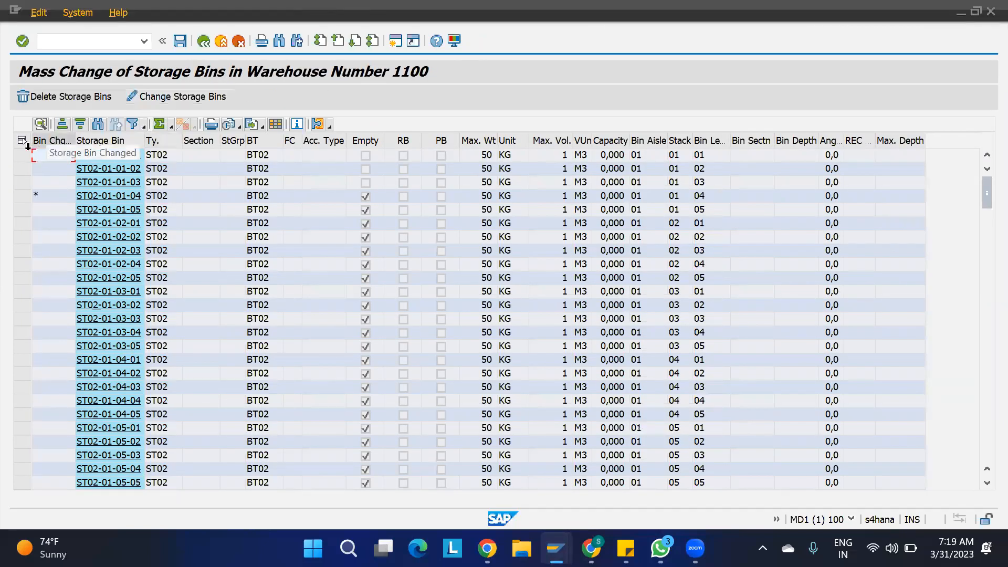
# - Reset the storage section on all listed ST02 bins, then return to inbound delivery 180002871
pyautogui.click(22, 141)
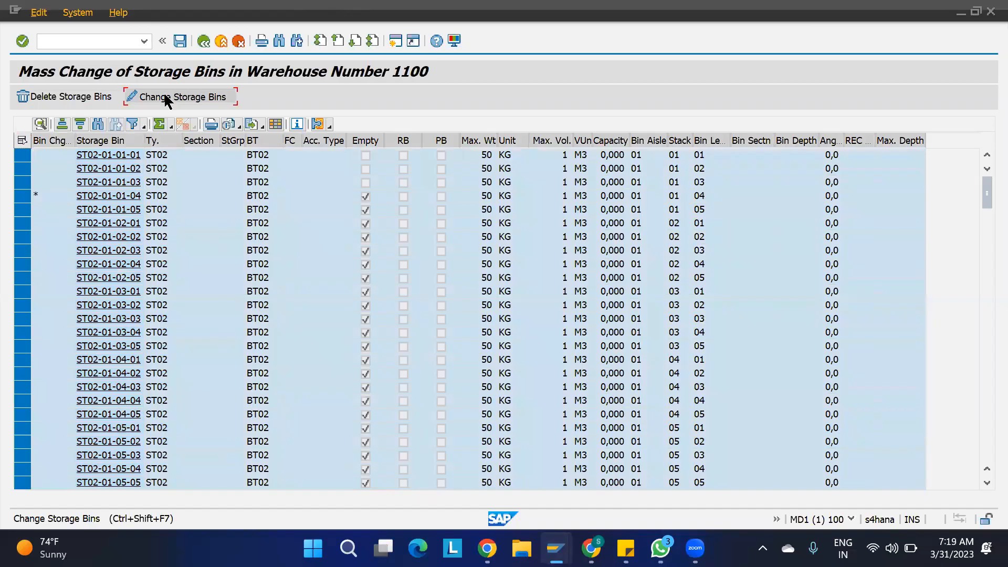
pyautogui.click(165, 97)
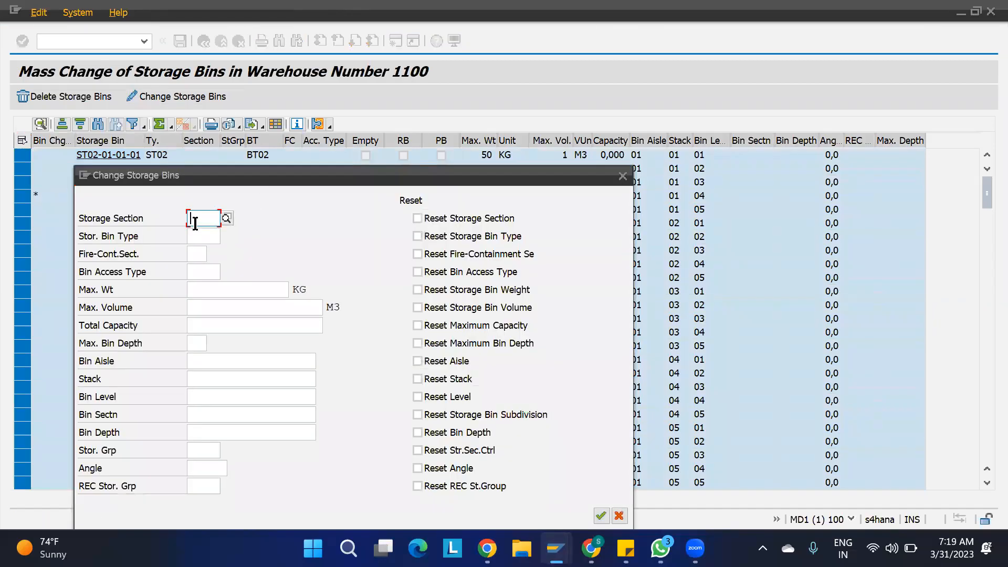
pyautogui.click(432, 225)
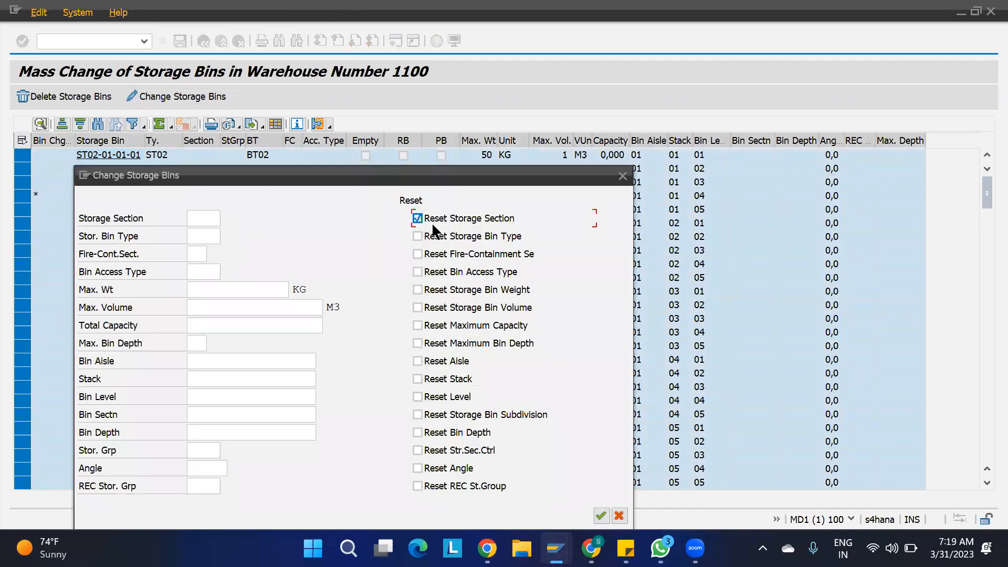
pyautogui.click(600, 514)
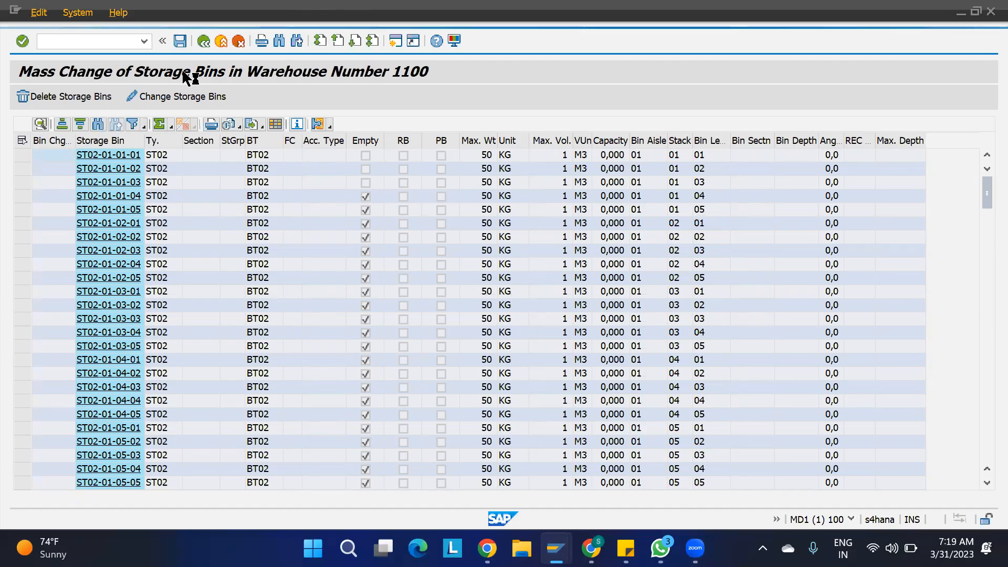
pyautogui.click(432, 321)
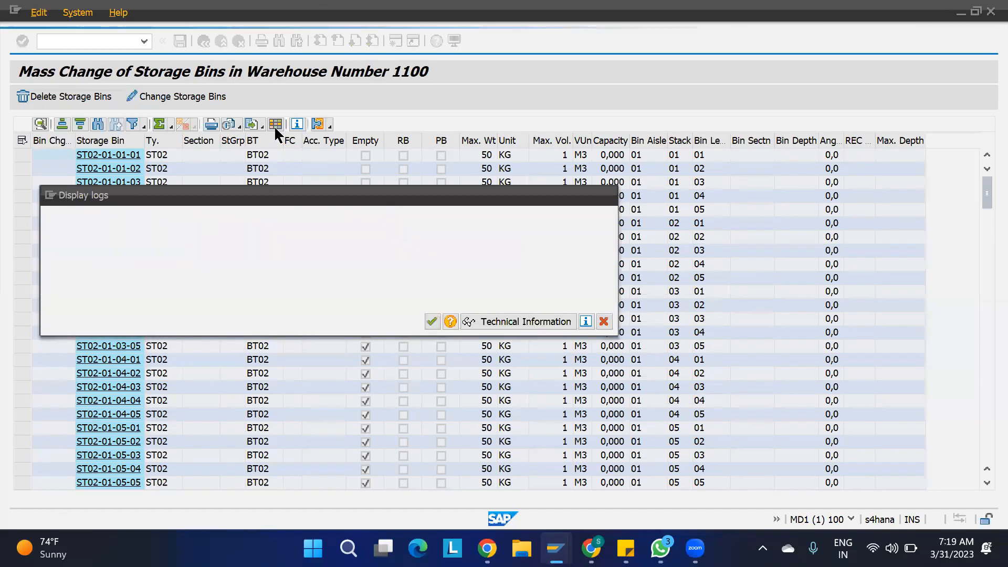
pyautogui.hotkey('alt', 'Tab')
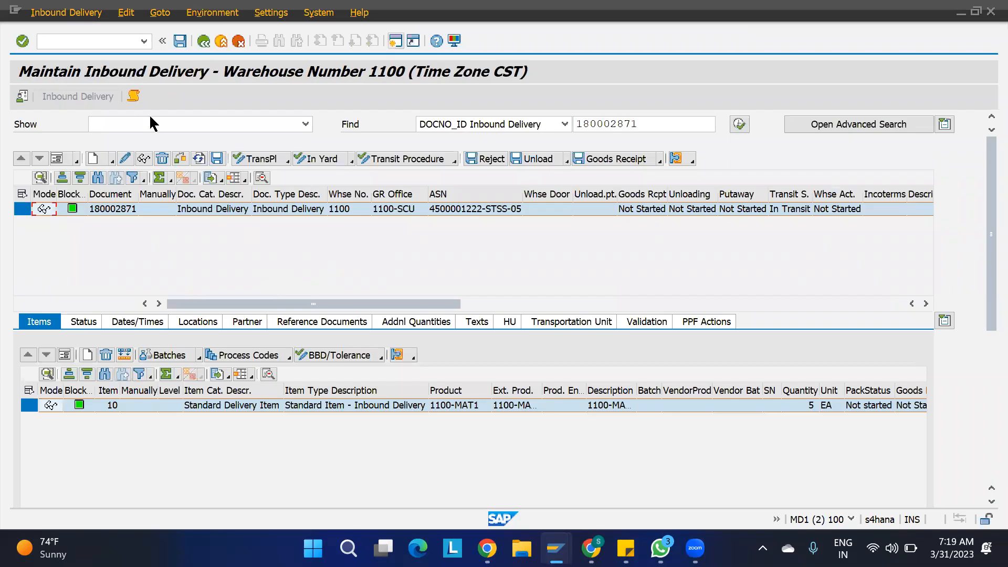
# - Propose a putaway warehouse task for delivery 180002871 from 11GR-BIN-01 into an ST02 bin
pyautogui.click(66, 12)
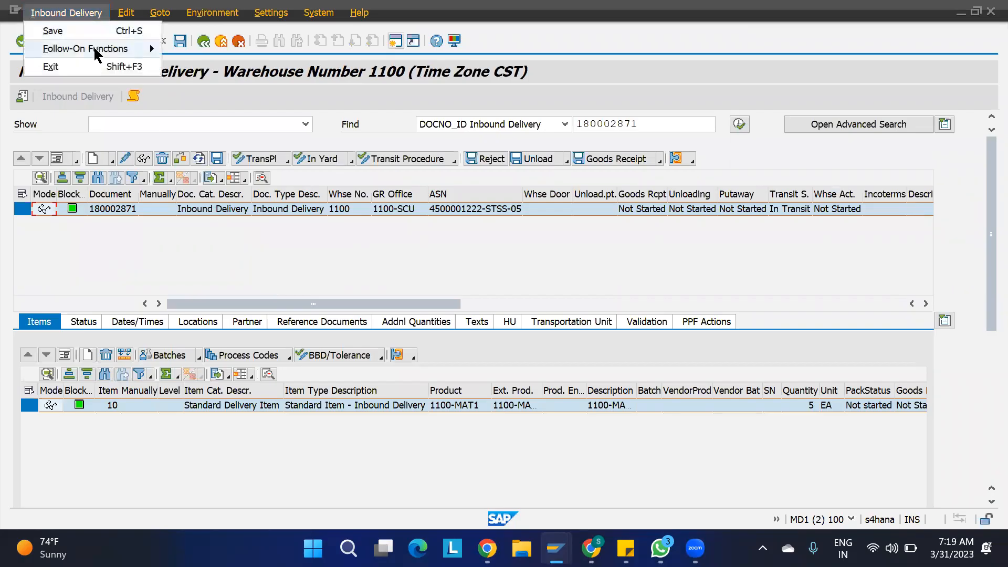
pyautogui.moveTo(96, 49)
pyautogui.click(253, 49)
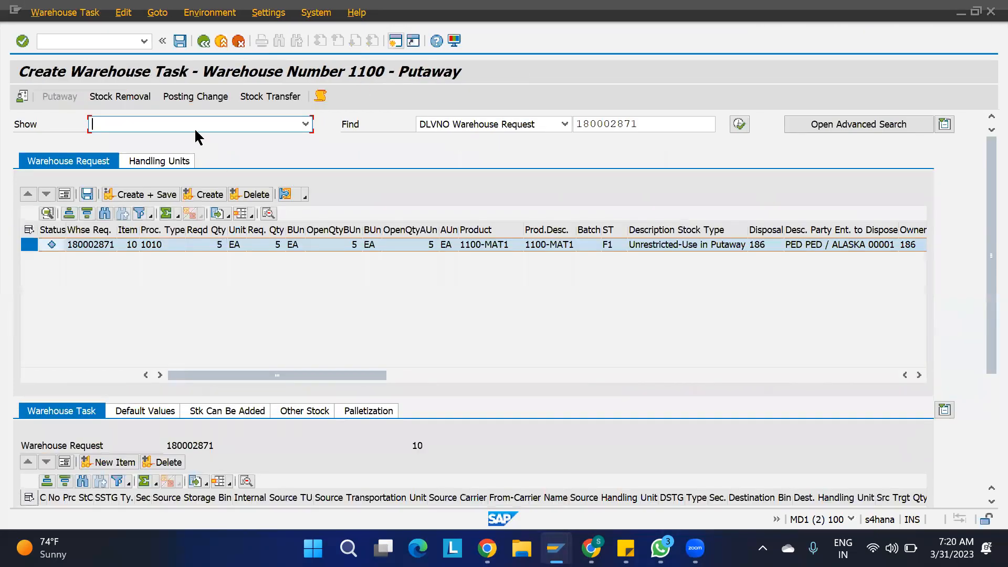
pyautogui.click(204, 195)
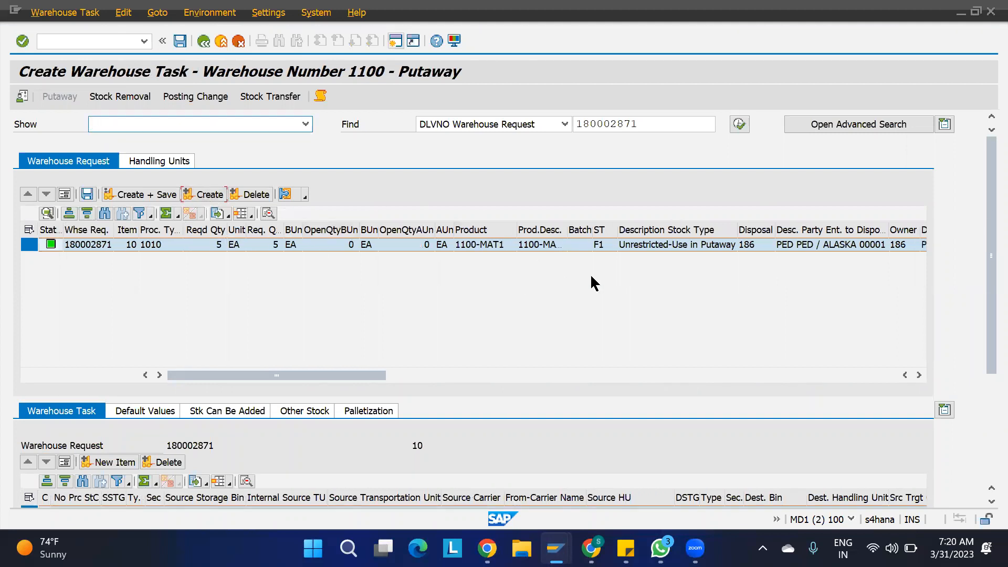
pyautogui.scroll(-1, 983, 362)
pyautogui.scroll(-5, 982, 363)
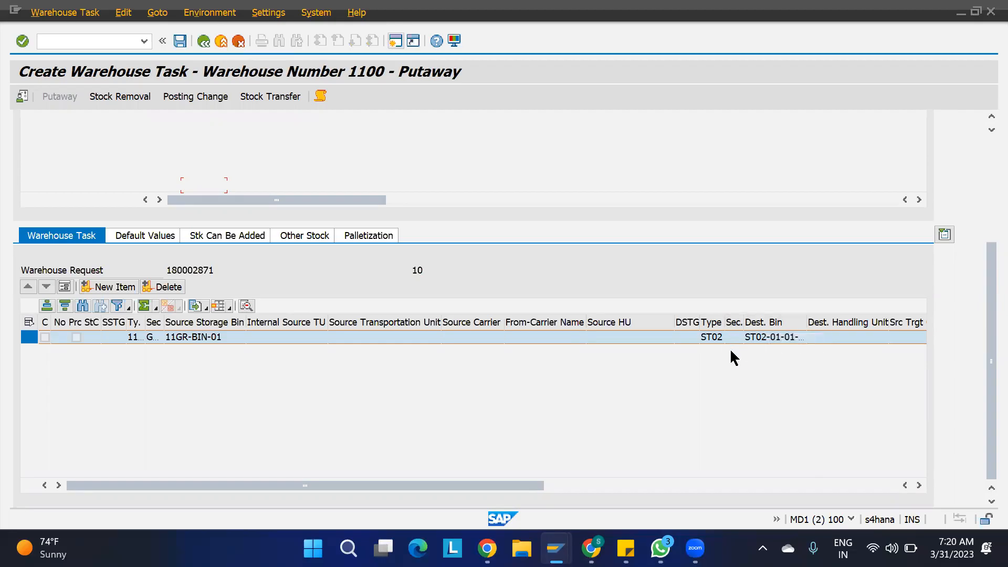
# - Change product 1100-MAT1's ST01 section indicator to SSI2 and adopt the data
pyautogui.moveTo(556, 548)
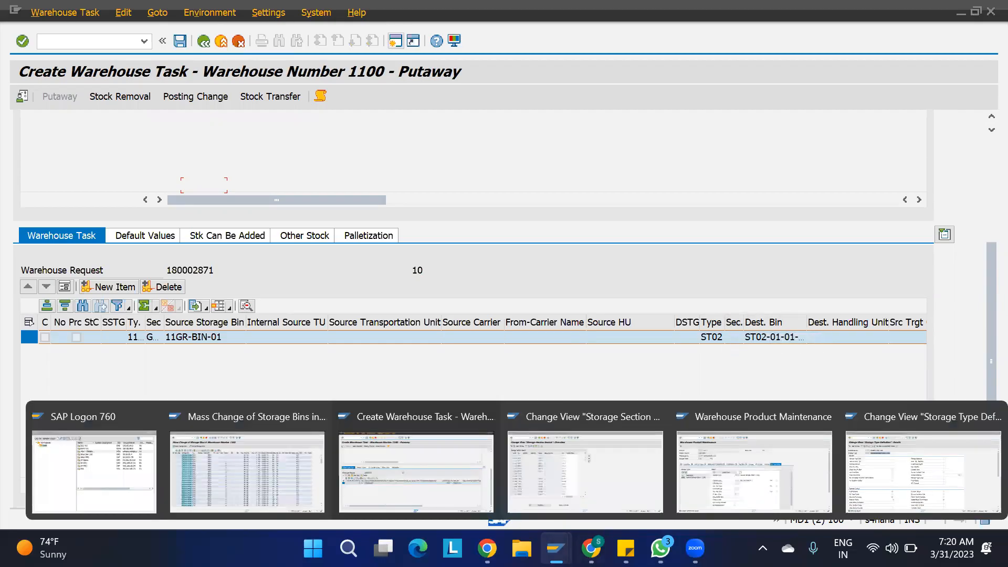
pyautogui.click(725, 465)
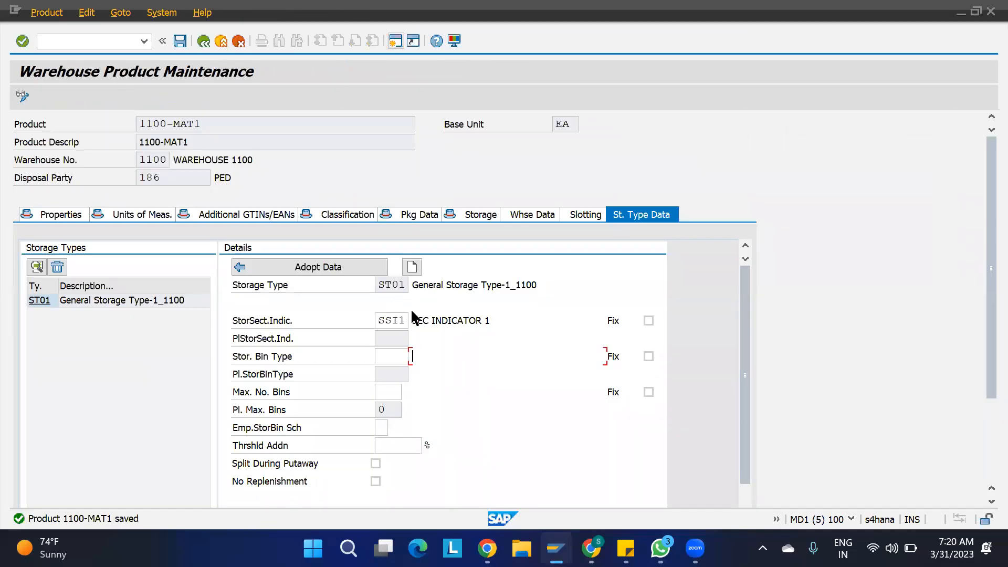
pyautogui.click(405, 321)
pyautogui.press('BackSpace')
pyautogui.write('2')
pyautogui.click(328, 268)
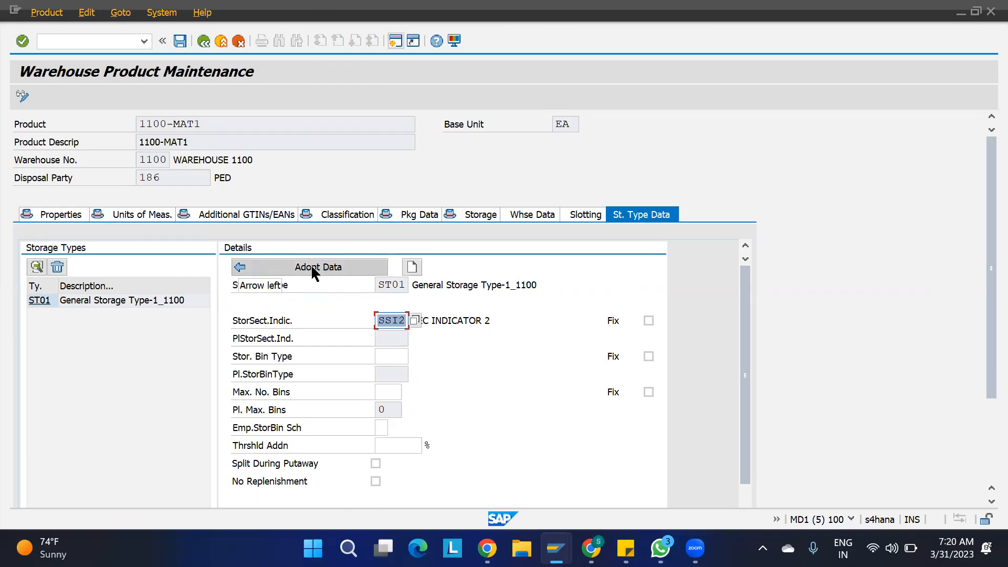
pyautogui.click(314, 272)
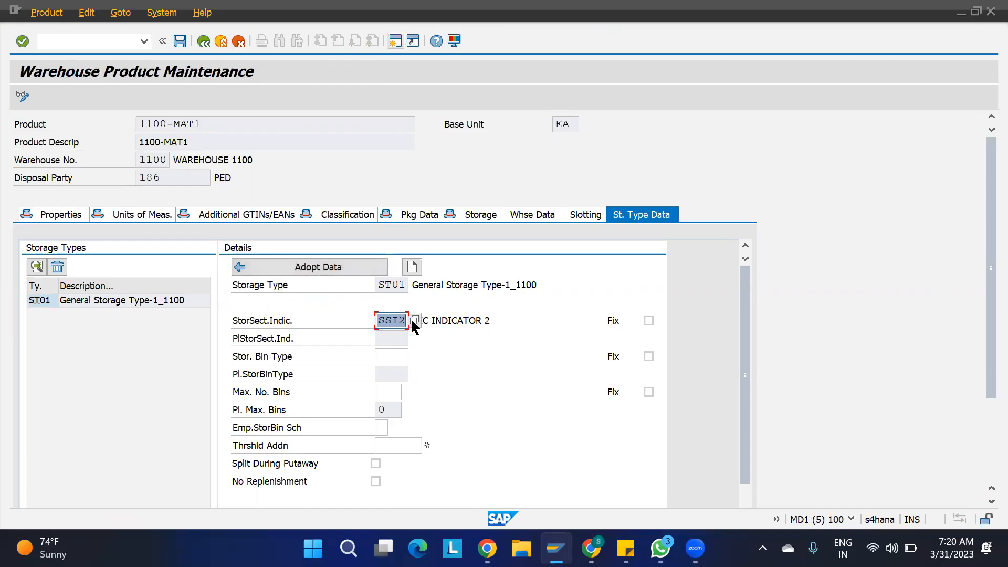
pyautogui.click(314, 257)
# - Set the ST01 section indicator back to SSI1 and adopt it
pyautogui.click(517, 317)
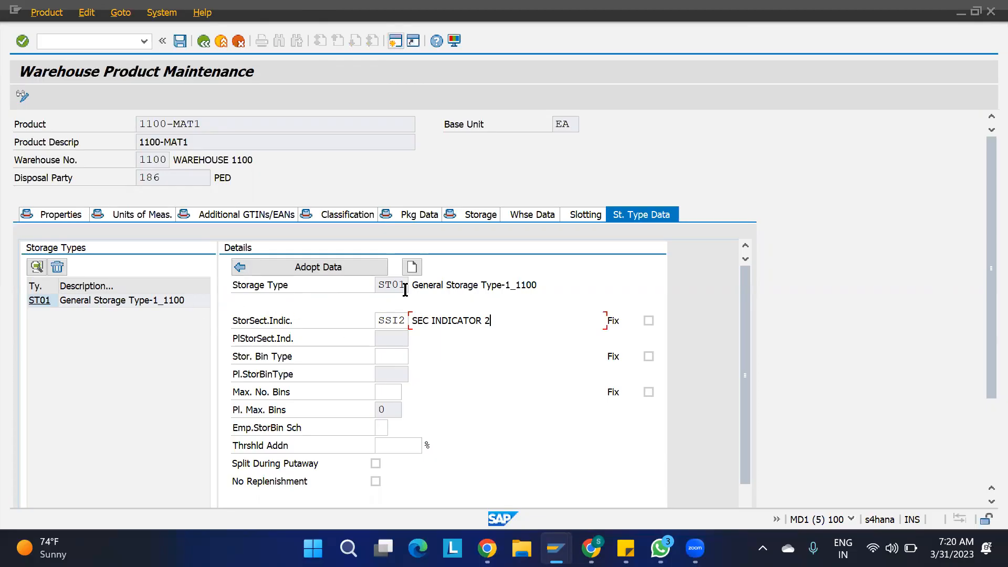
pyautogui.click(403, 321)
pyautogui.write('1')
pyautogui.click(297, 269)
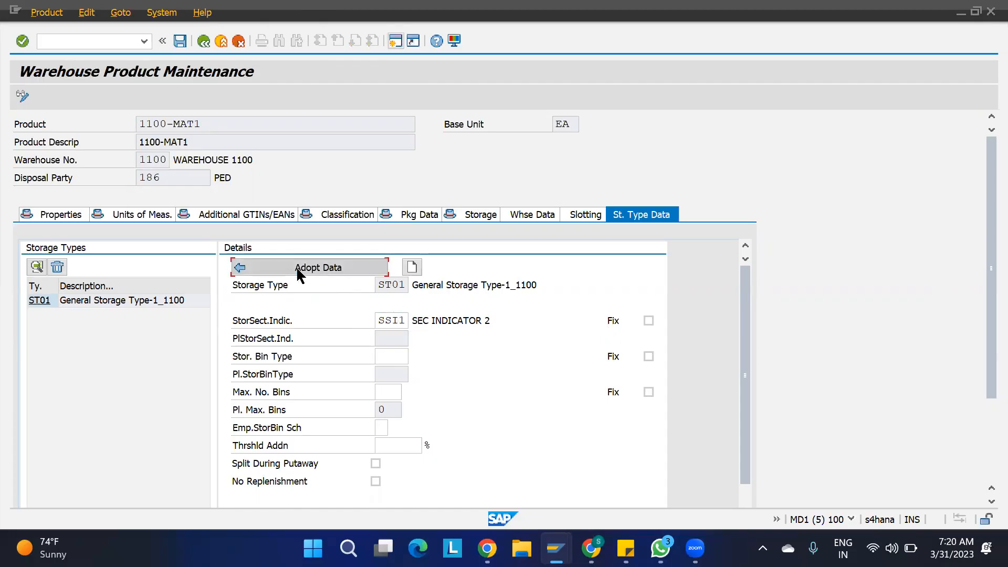
# - Add storage type ST02 to product 1100-MAT1 with section indicator SEC2
pyautogui.click(412, 268)
pyautogui.write('ST02')
pyautogui.press('Return')
pyautogui.write('SEC2')
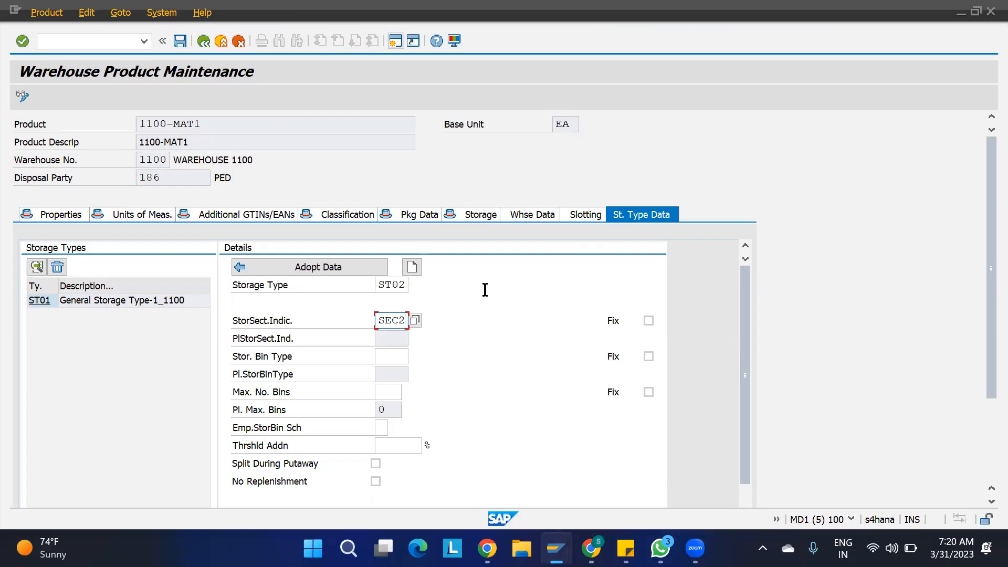
pyautogui.click(320, 266)
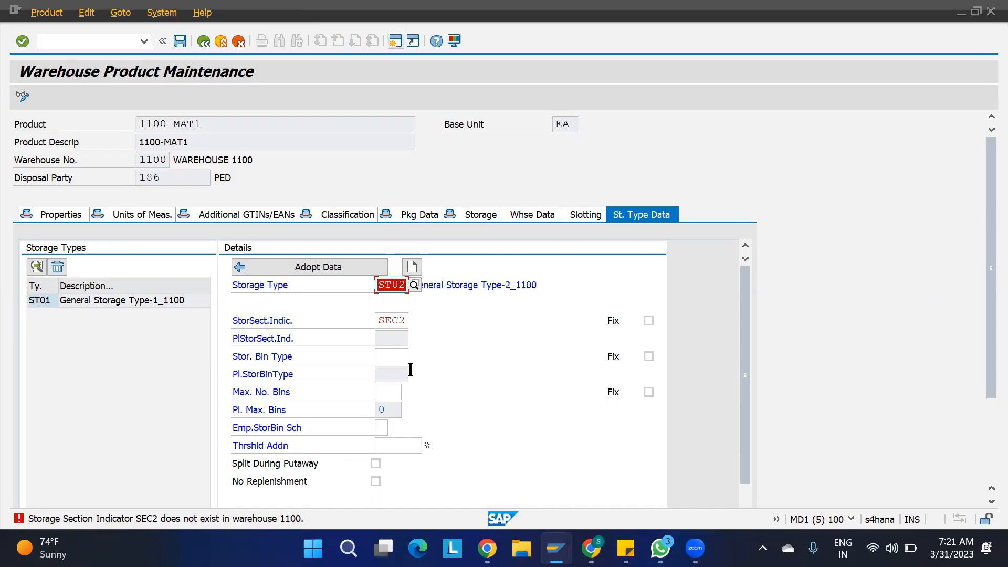
# - Replace the invalid SEC2 with section indicator SSI2 and adopt the ST02 data
pyautogui.click(406, 320)
pyautogui.press('BackSpace')
pyautogui.press('BackSpace')
pyautogui.press('BackSpace')
pyautogui.press('BackSpace')
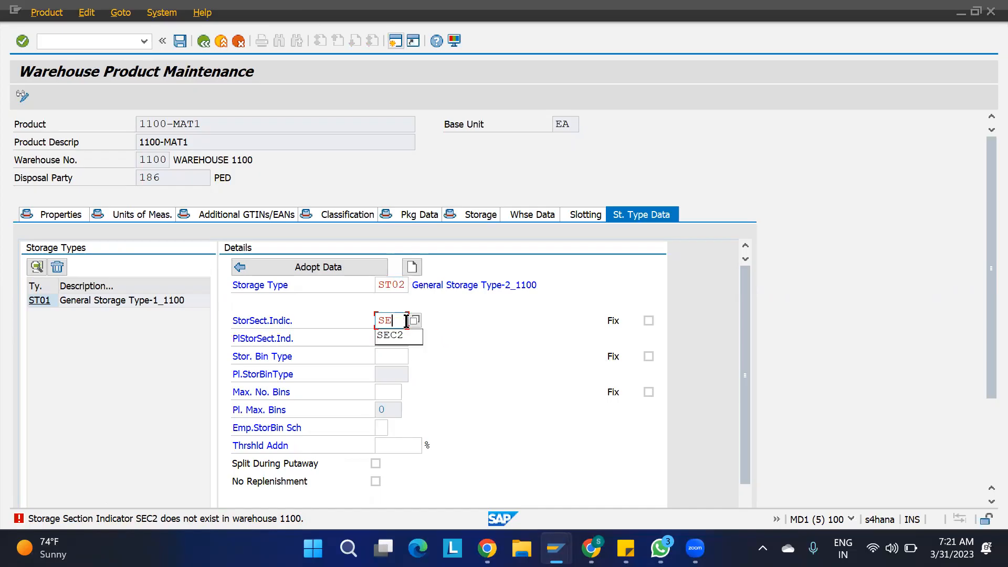
pyautogui.write('SSI2')
pyautogui.press('Return')
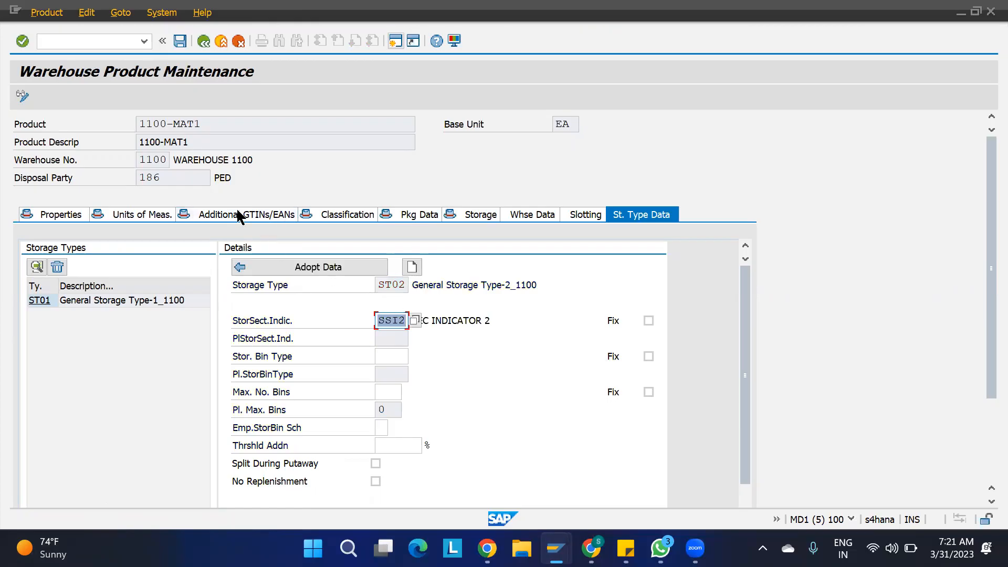
pyautogui.click(272, 272)
pyautogui.click(509, 358)
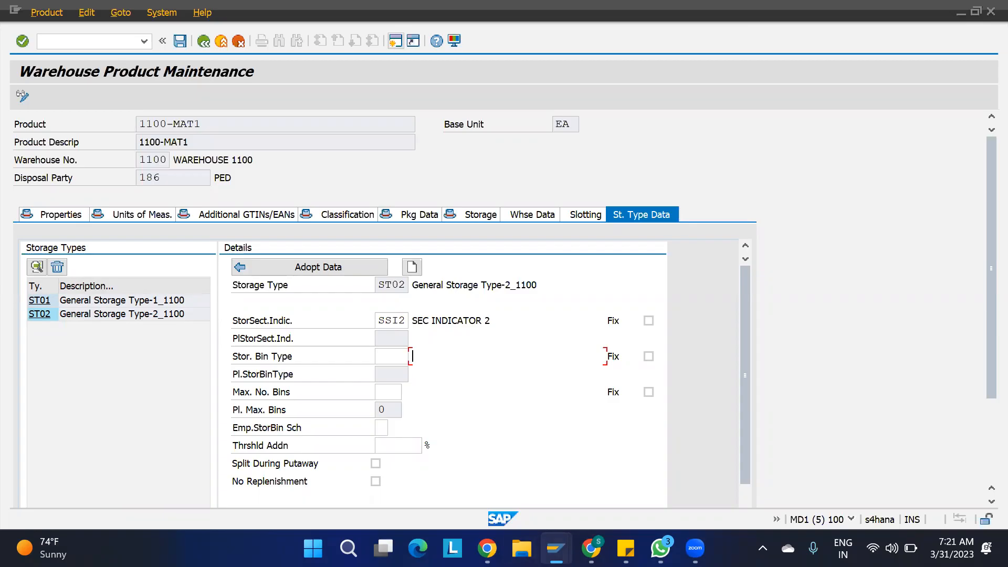
# - Check the ST02/SSI2 entry in Storage Section Search, then return to the proposed putaway task
pyautogui.moveTo(556, 548)
pyautogui.click(520, 475)
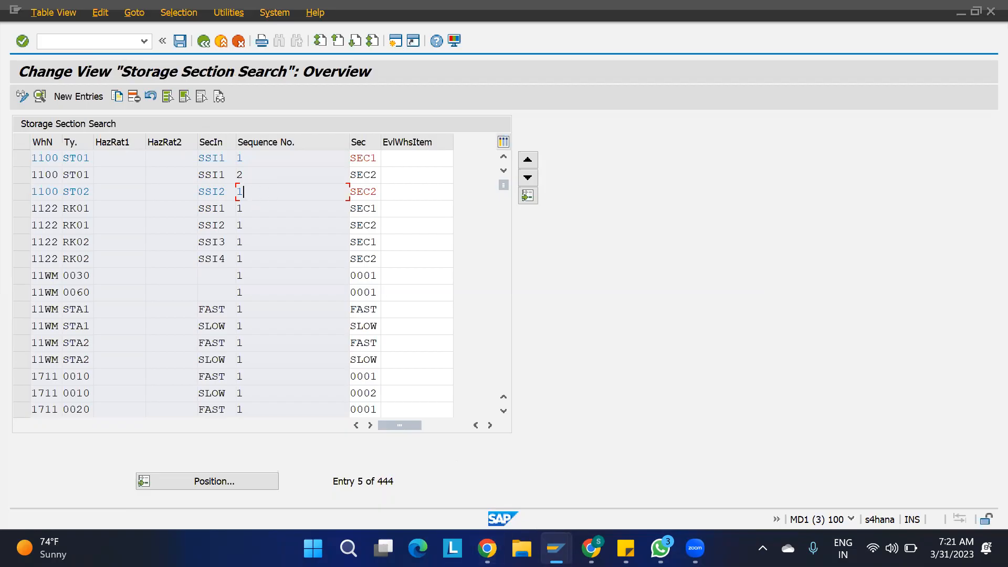
pyautogui.moveTo(556, 548)
pyautogui.click(402, 455)
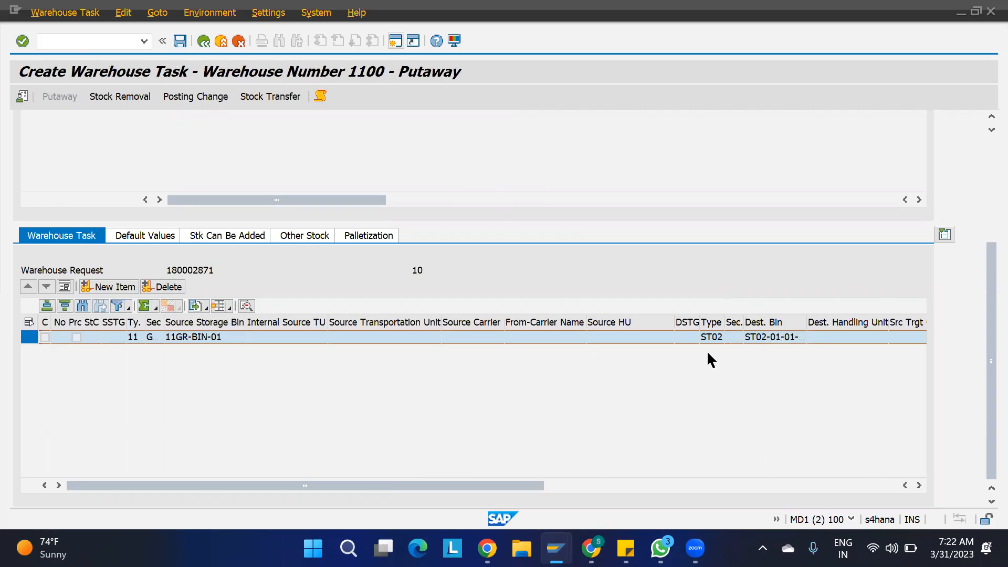
# - Discard the unsaved putaway task and reopen warehouse task creation for delivery 180002871
pyautogui.click(203, 41)
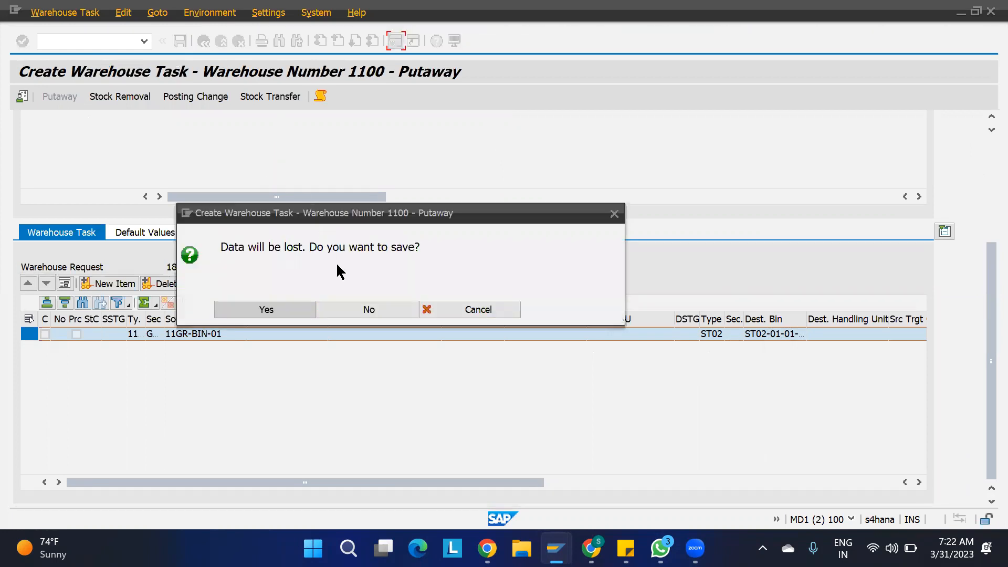
pyautogui.click(360, 314)
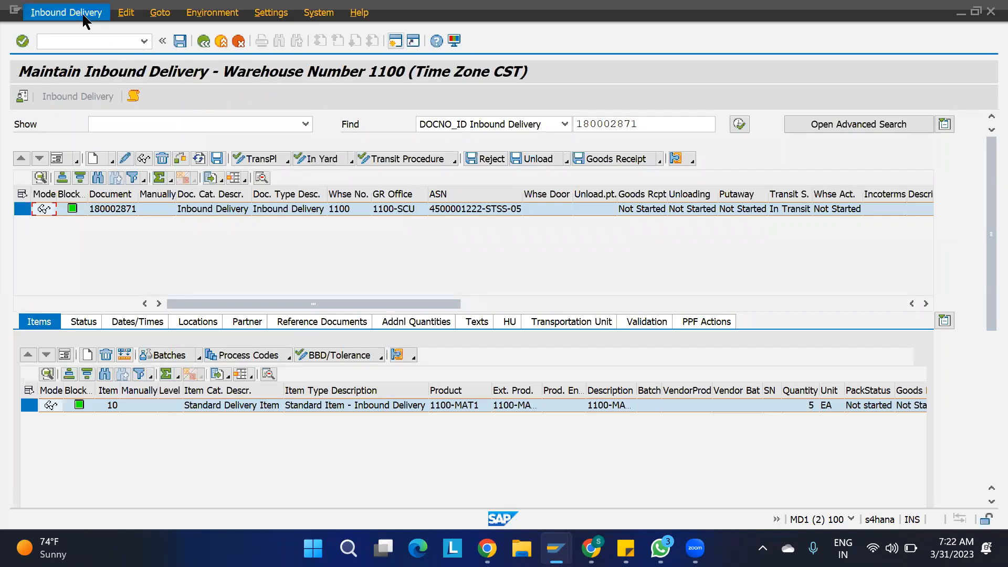
pyautogui.click(66, 13)
pyautogui.moveTo(103, 49)
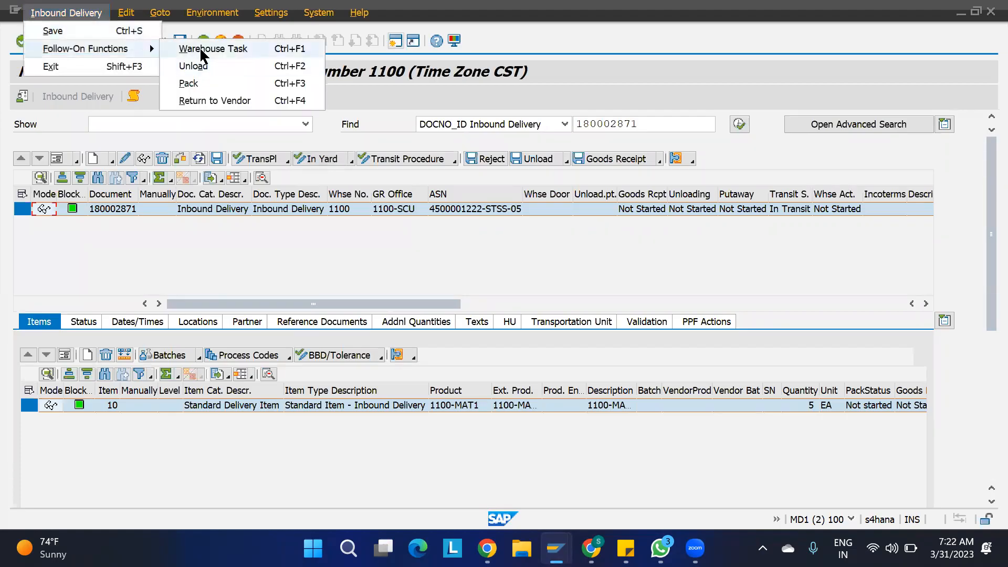
pyautogui.click(201, 50)
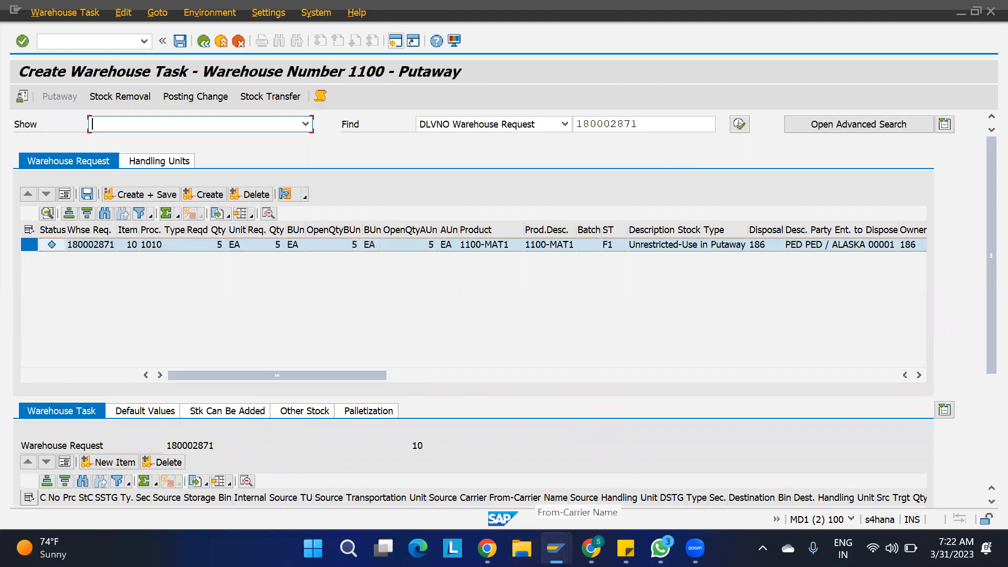
pyautogui.moveTo(556, 548)
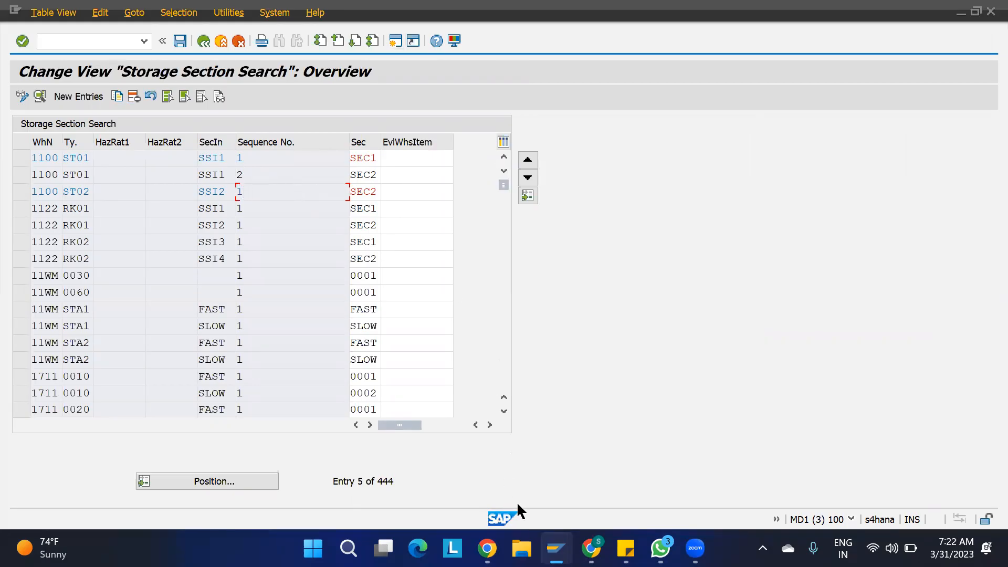
# - Re-propose the putaway task for request 180002871 from 11GR-BIN-01 into an ST02 bin
pyautogui.moveTo(556, 549)
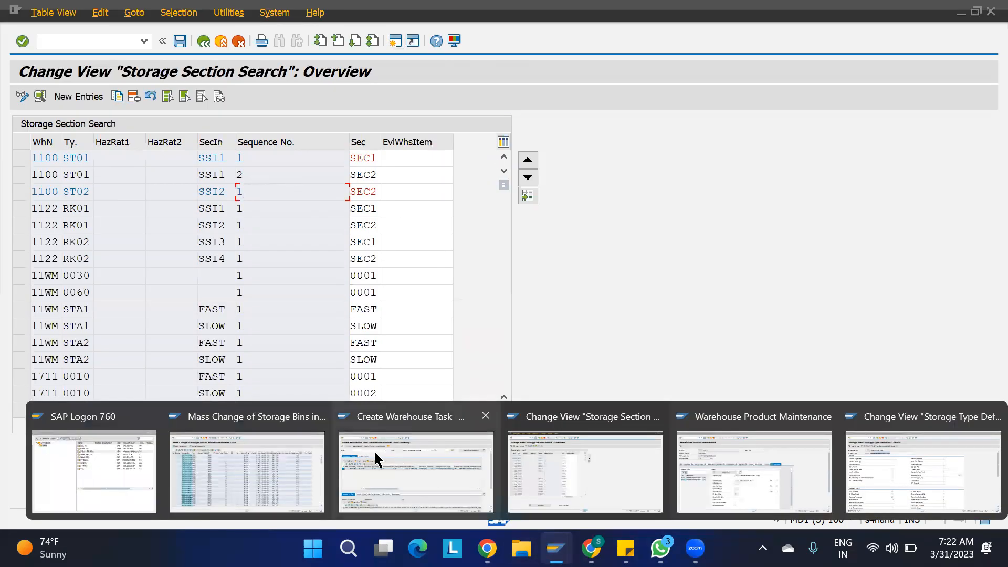
pyautogui.click(387, 467)
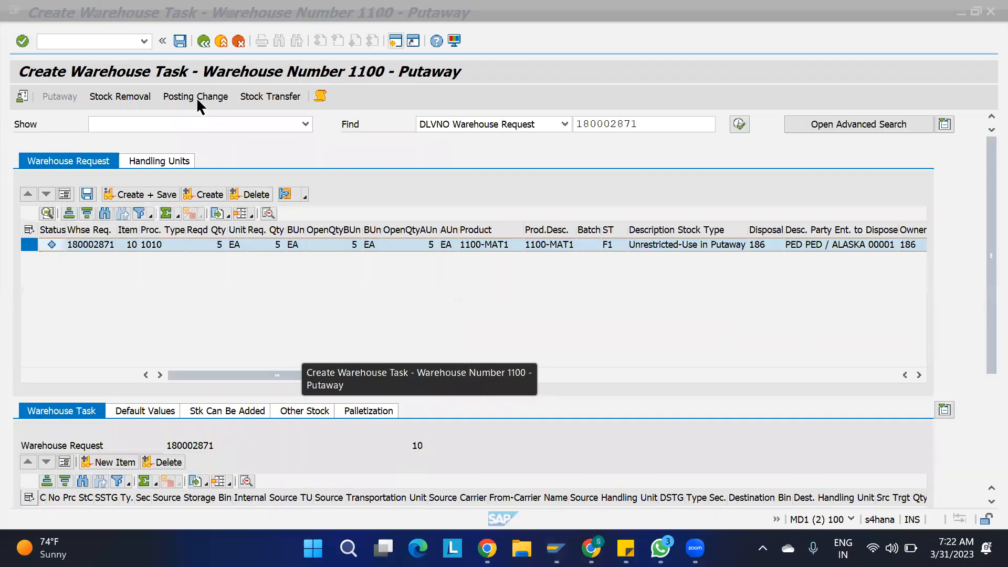
pyautogui.click(79, 14)
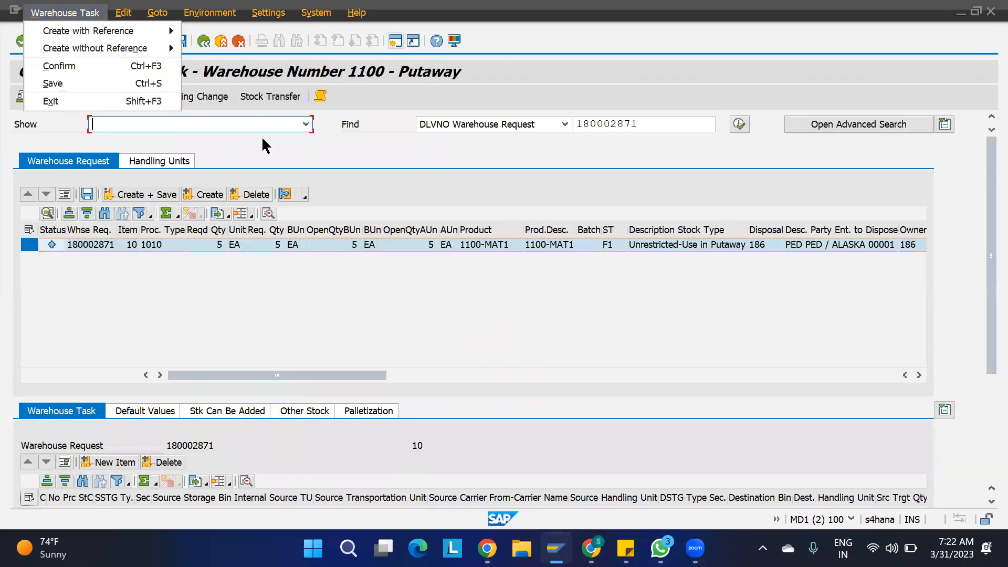
pyautogui.click(265, 143)
pyautogui.click(216, 194)
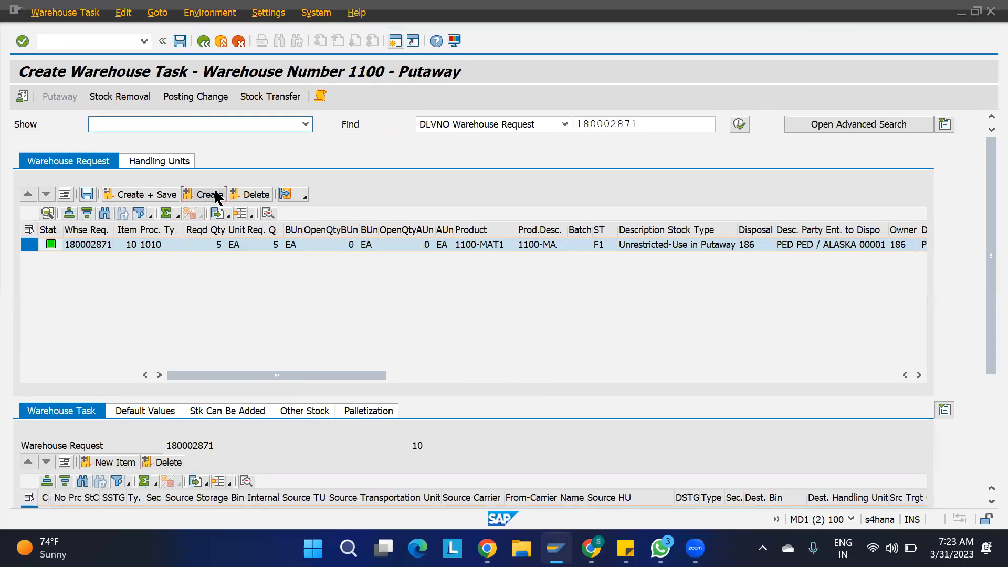
pyautogui.moveTo(987, 288); pyautogui.dragTo(983, 404)
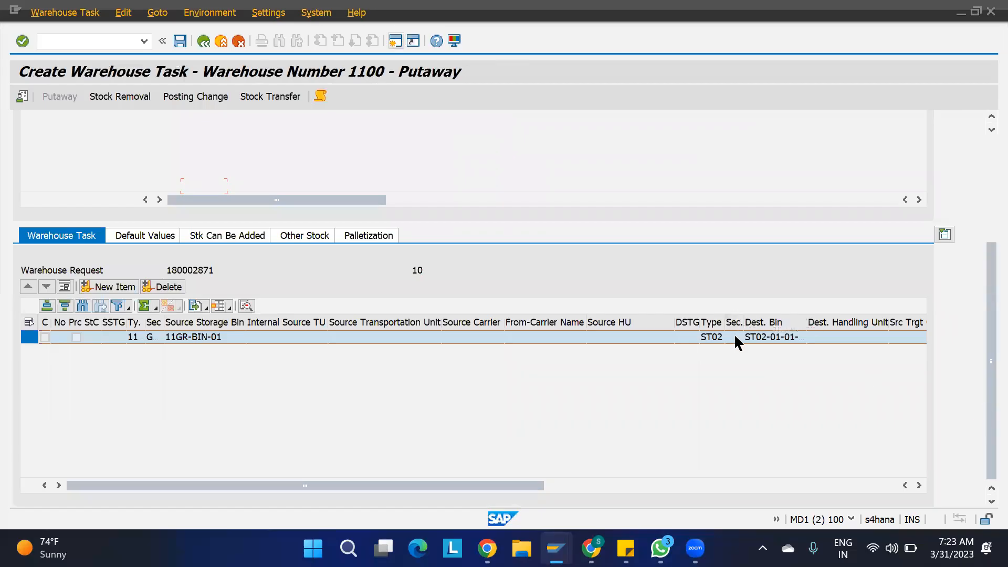
# - Save product 1100-MAT1's storage type data in Warehouse Product Maintenance
pyautogui.moveTo(556, 548)
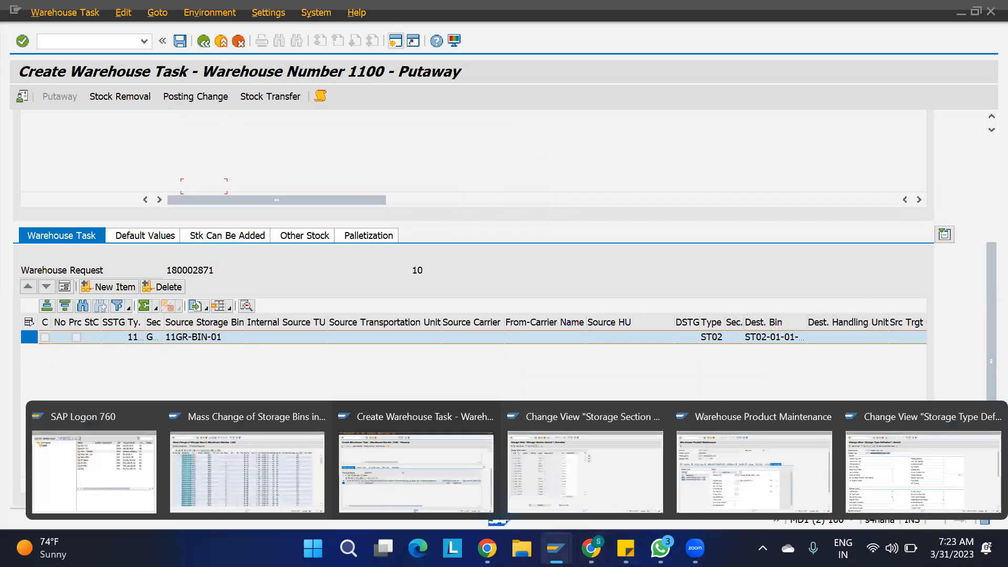
pyautogui.click(792, 483)
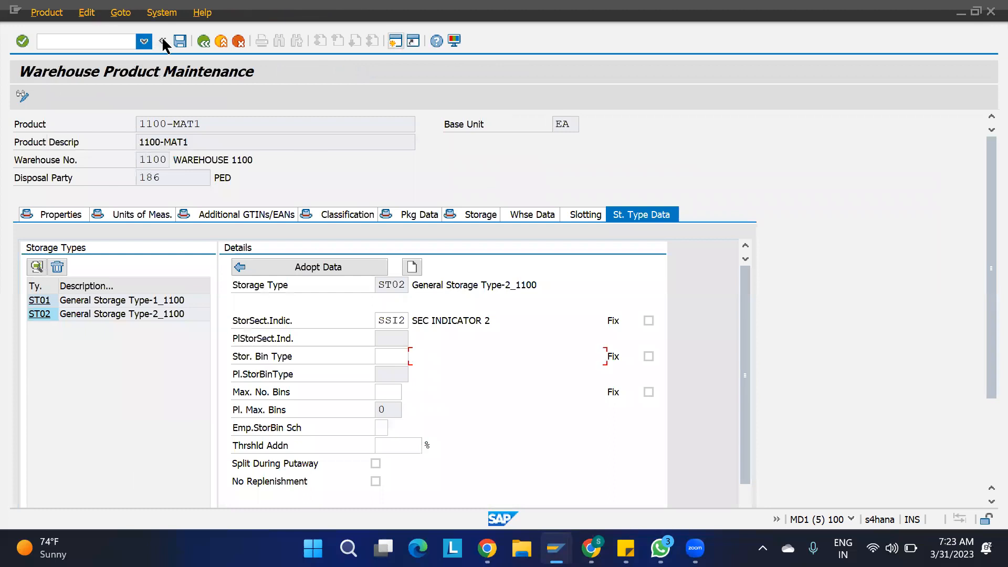
pyautogui.click(180, 41)
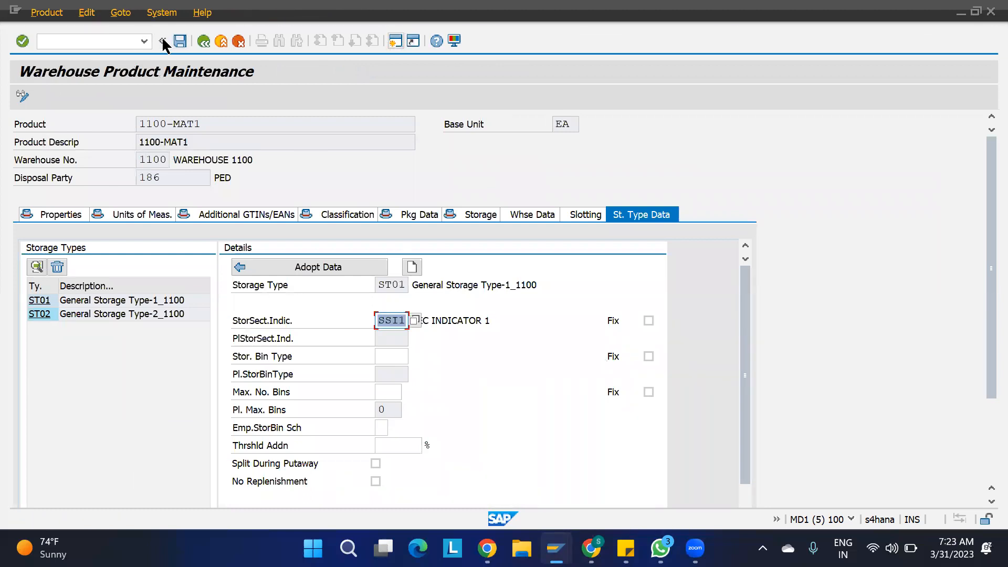
# - Leave the proposed putaway task without saving it
pyautogui.moveTo(556, 549)
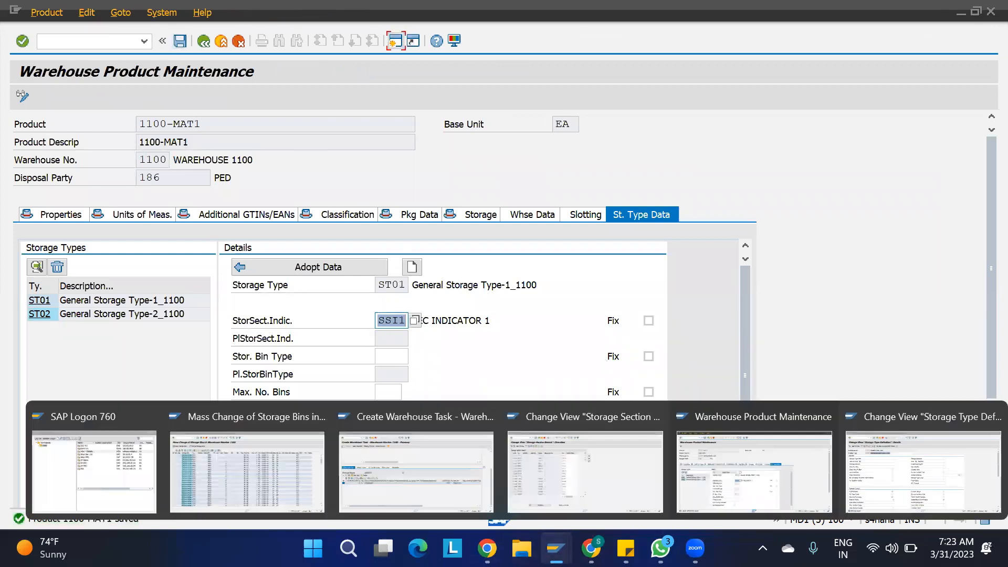
pyautogui.click(448, 473)
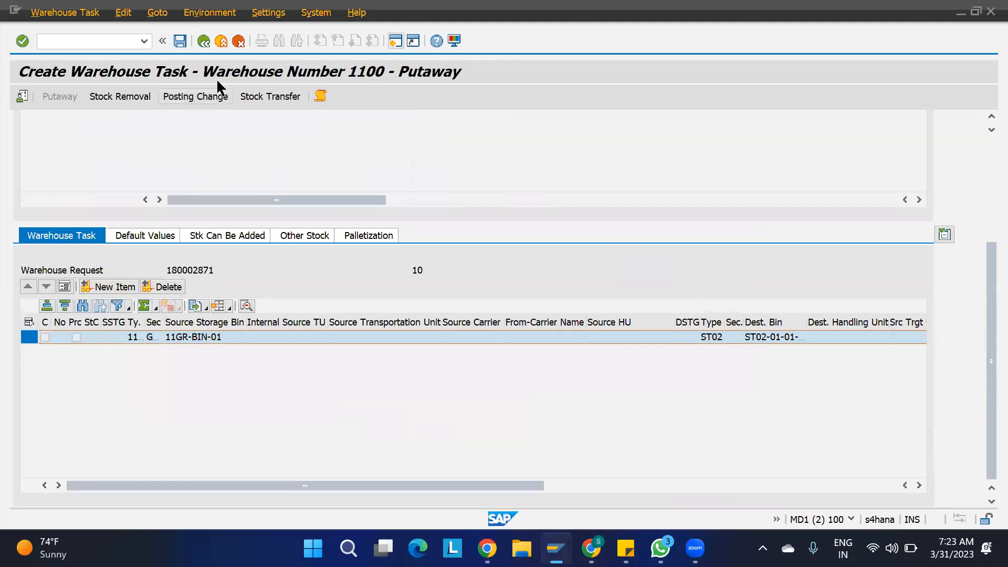
pyautogui.press('F3')
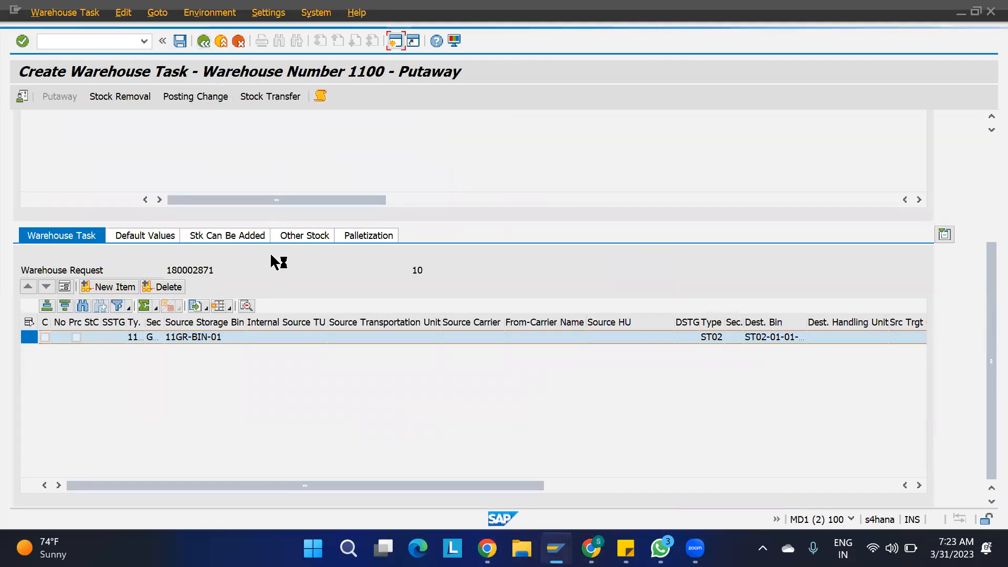
pyautogui.click(354, 308)
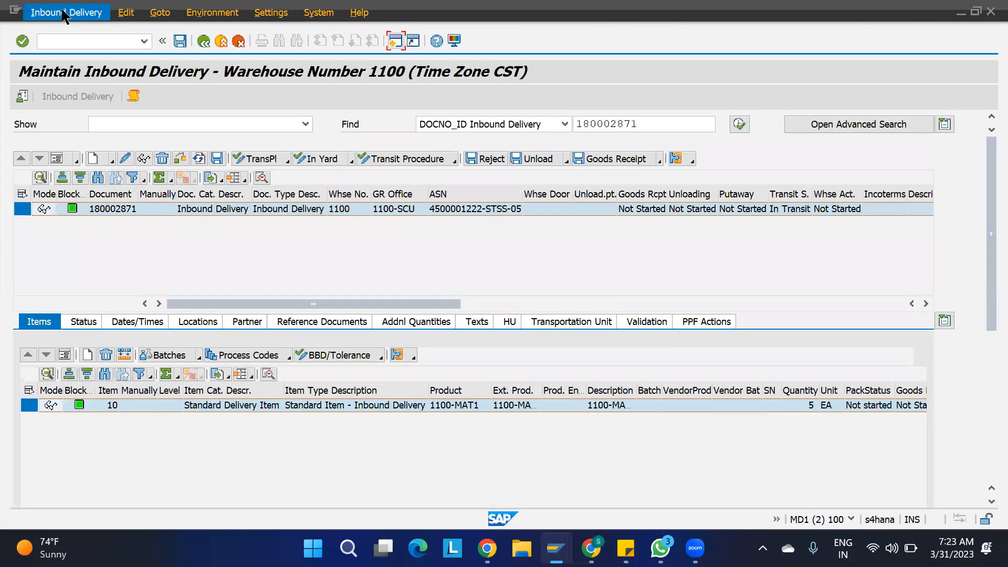
# - Retry putaway task creation for 180002871 and review the destination-data-not-determined error
pyautogui.click(65, 13)
pyautogui.moveTo(111, 49)
pyautogui.click(202, 47)
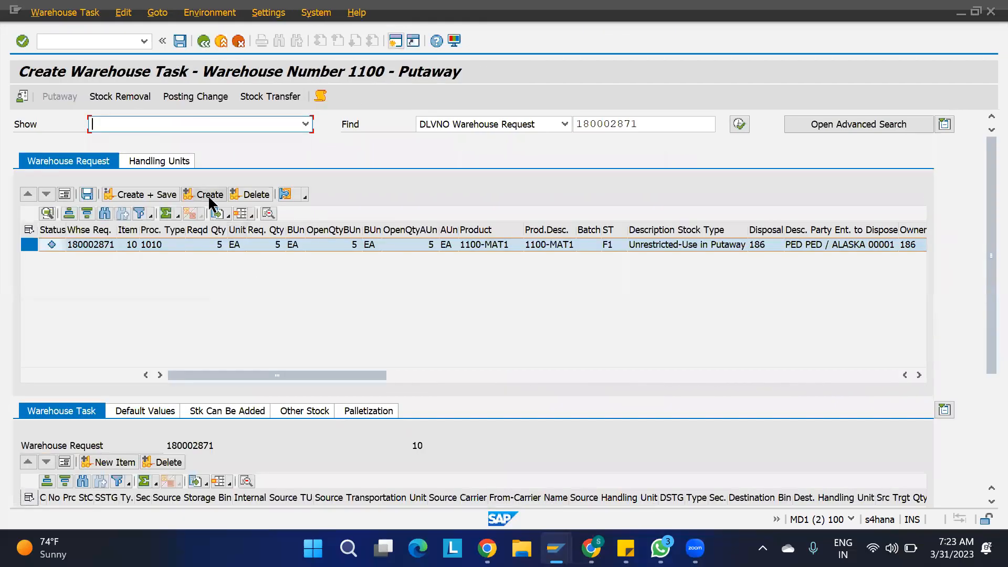
pyautogui.click(209, 198)
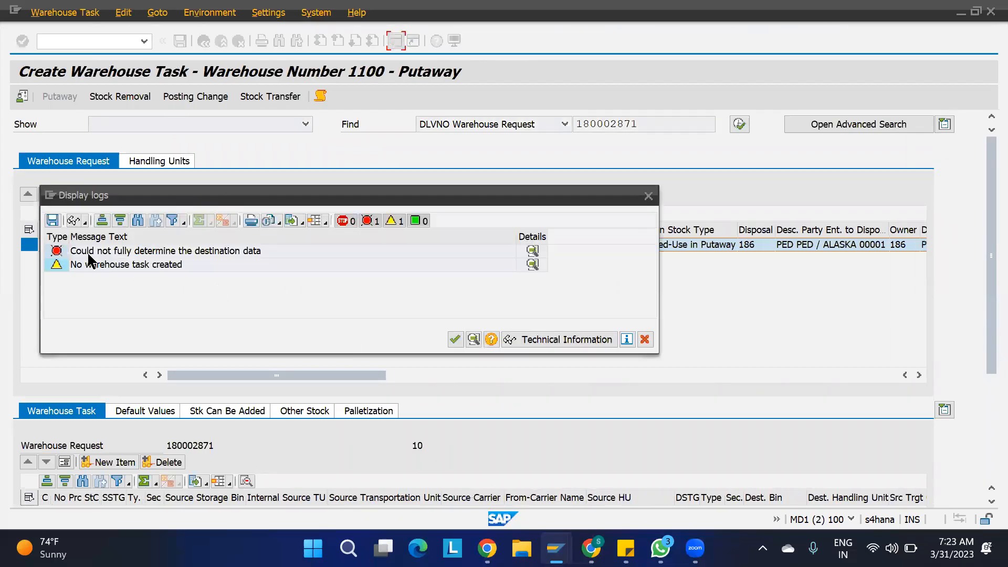
pyautogui.click(214, 251)
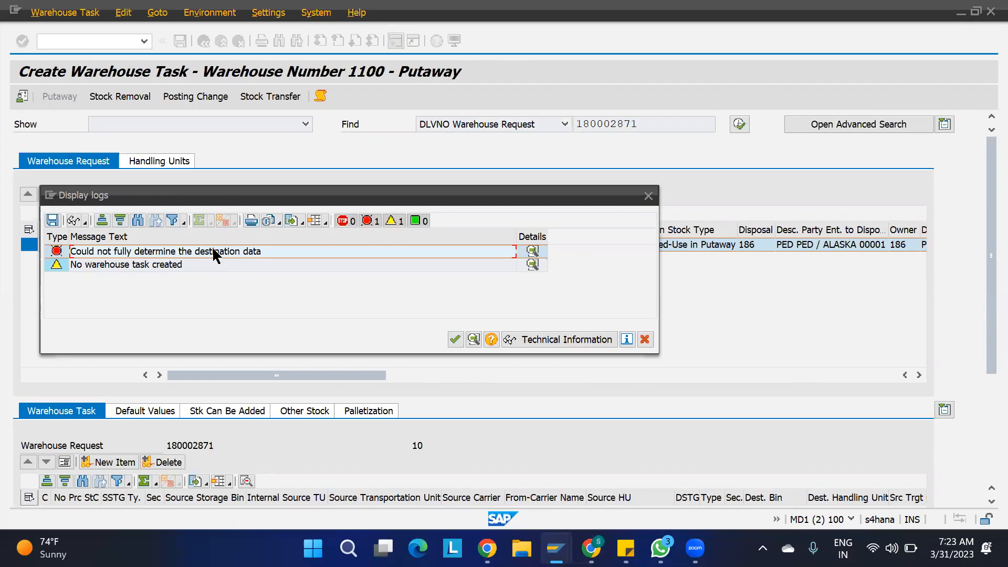
pyautogui.click(644, 339)
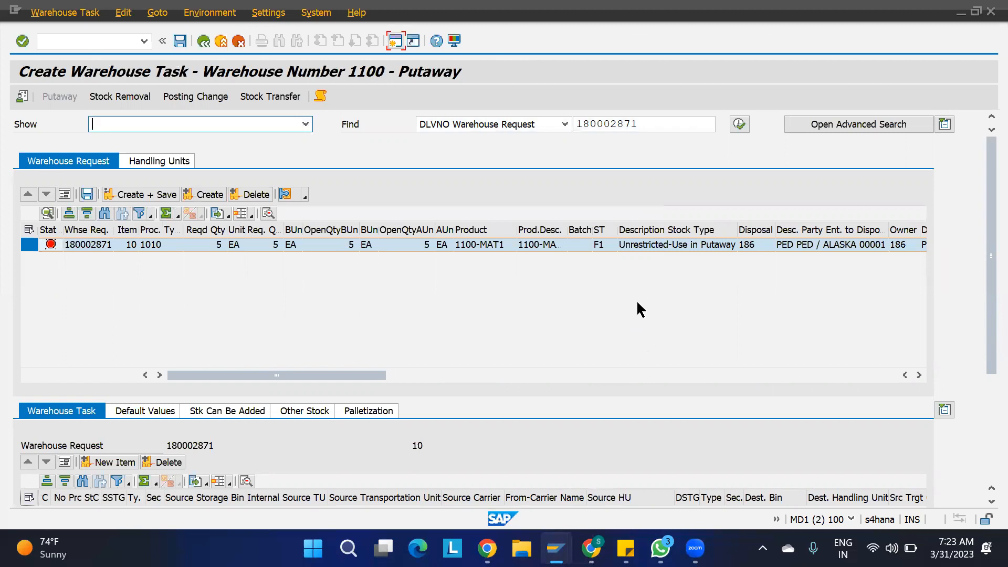
pyautogui.click(554, 548)
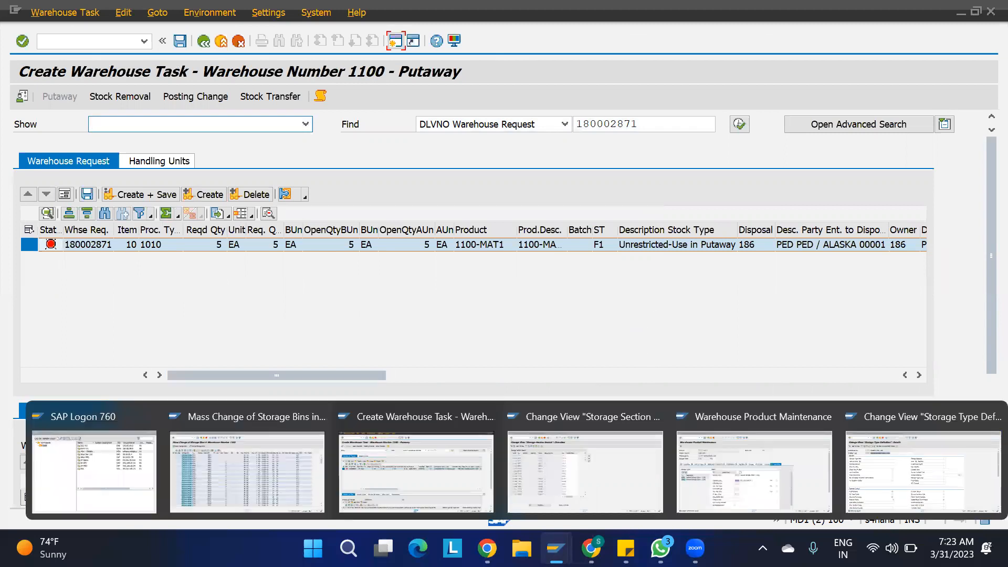
# - Assign bins ST02-01-01-04, ST02-01-01-05 and ST02-01-02-01 to storage section SEC1
pyautogui.click(282, 472)
pyautogui.scroll(-20, 75, 315)
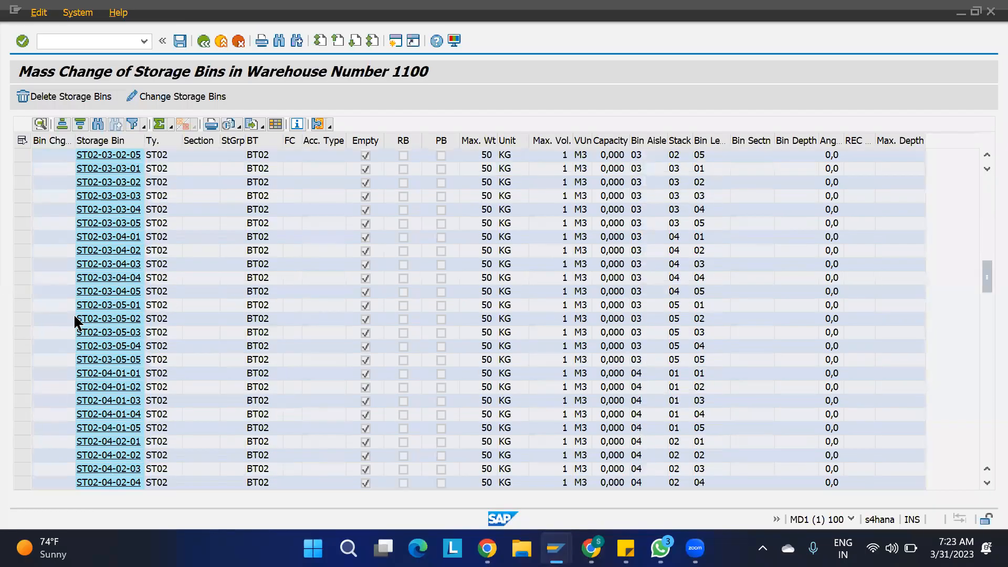
pyautogui.scroll(20, 78, 322)
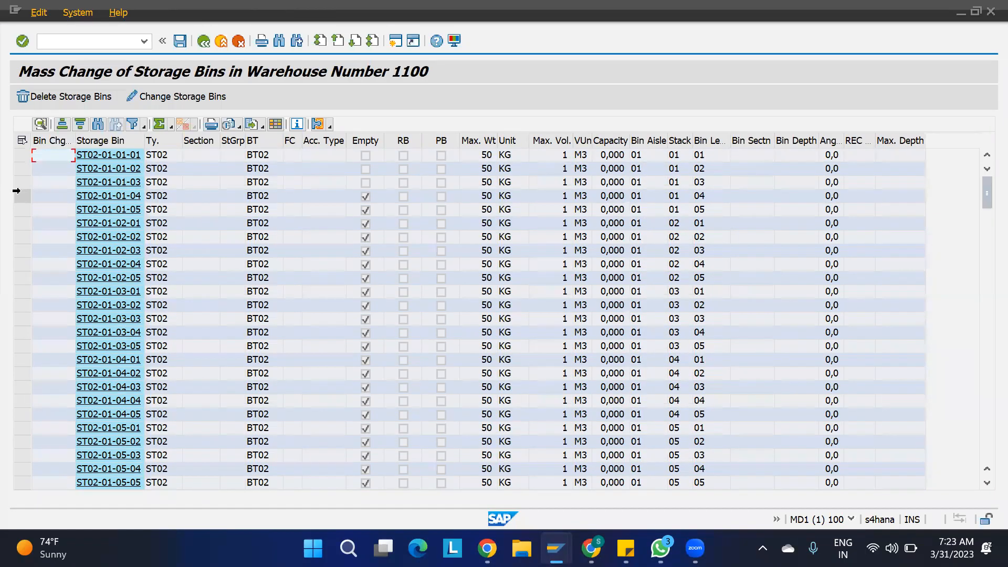
pyautogui.moveTo(16, 192); pyautogui.dragTo(21, 223)
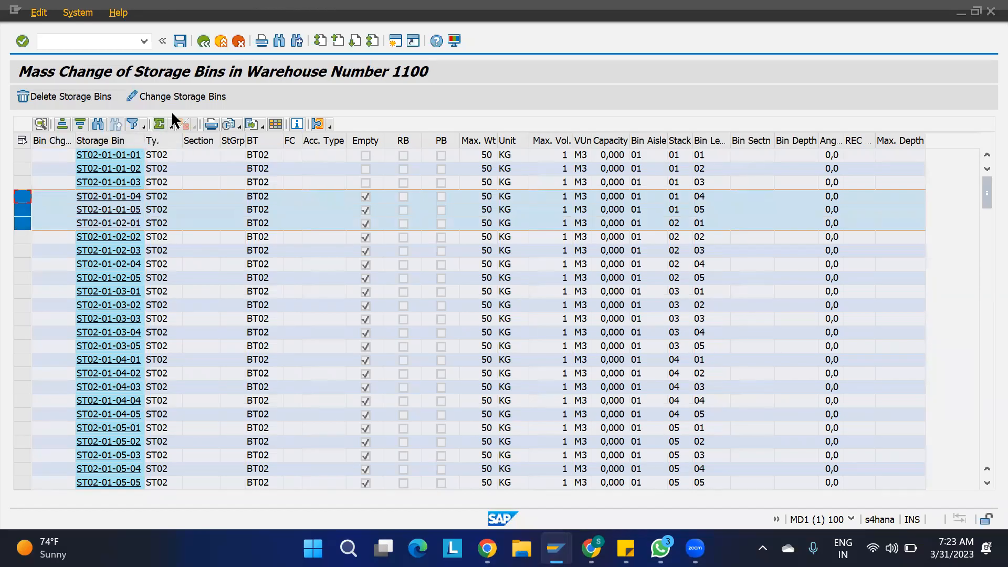
pyautogui.click(169, 96)
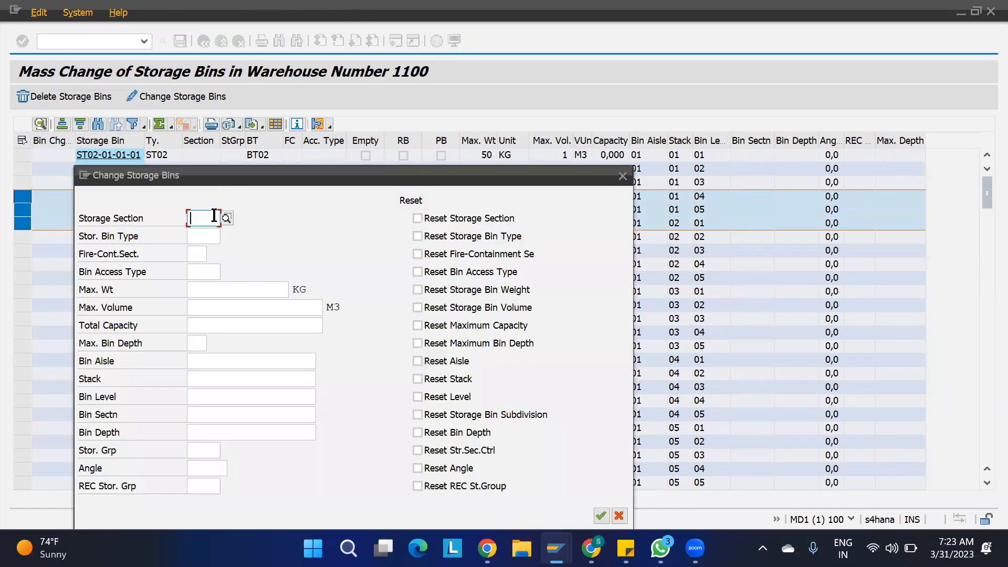
pyautogui.write('SEC1')
pyautogui.press('Return')
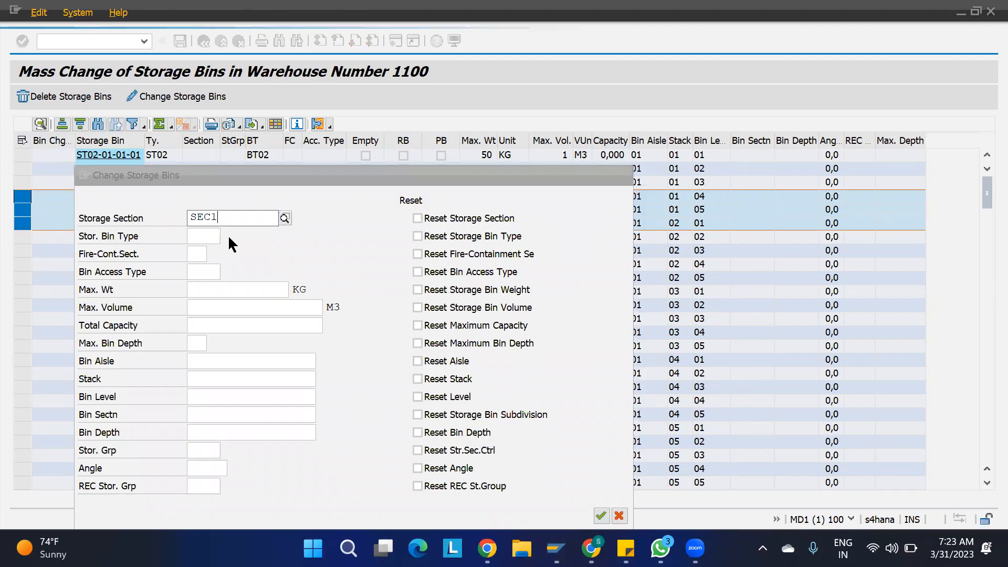
pyautogui.click(601, 516)
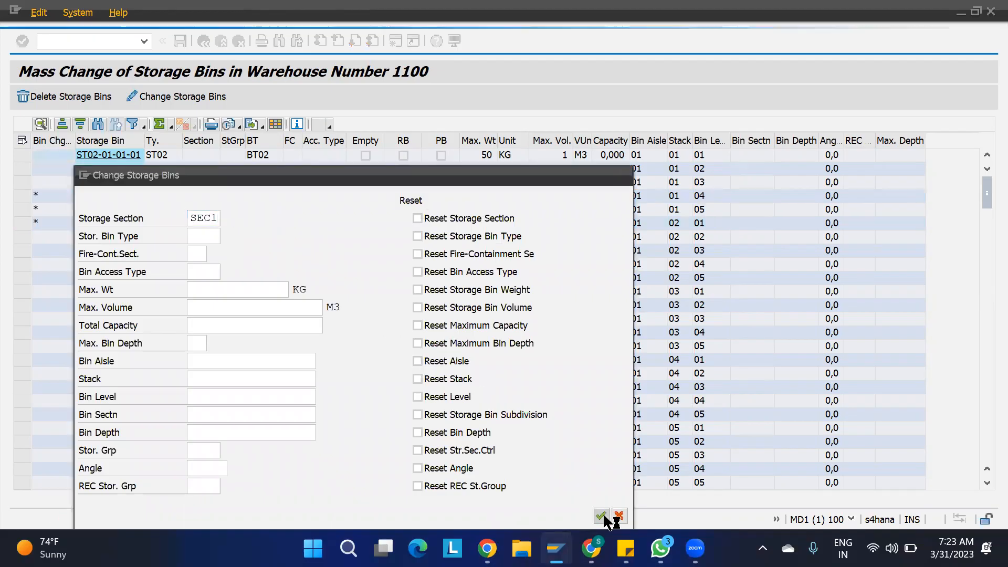
pyautogui.moveTo(590, 547)
pyautogui.moveTo(556, 547)
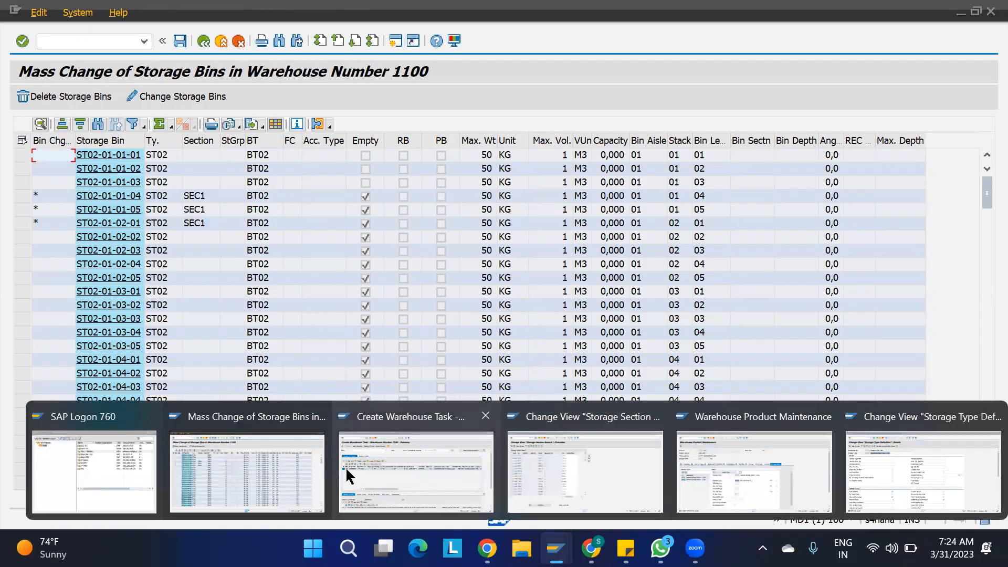
# - Add and save a storage section search entry: warehouse 1100, ST02, indicator SSI2, section SEC1
pyautogui.click(545, 467)
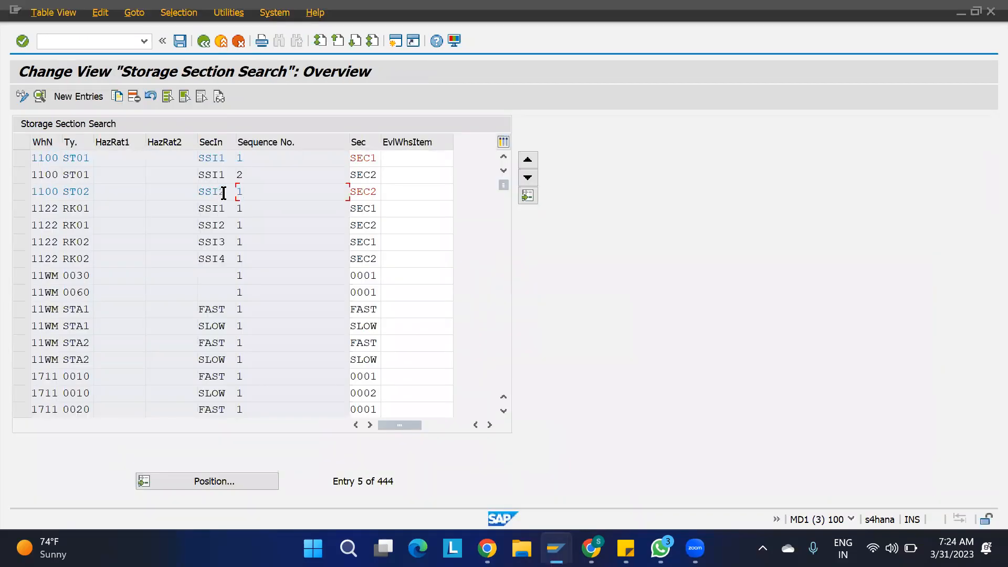
pyautogui.click(89, 99)
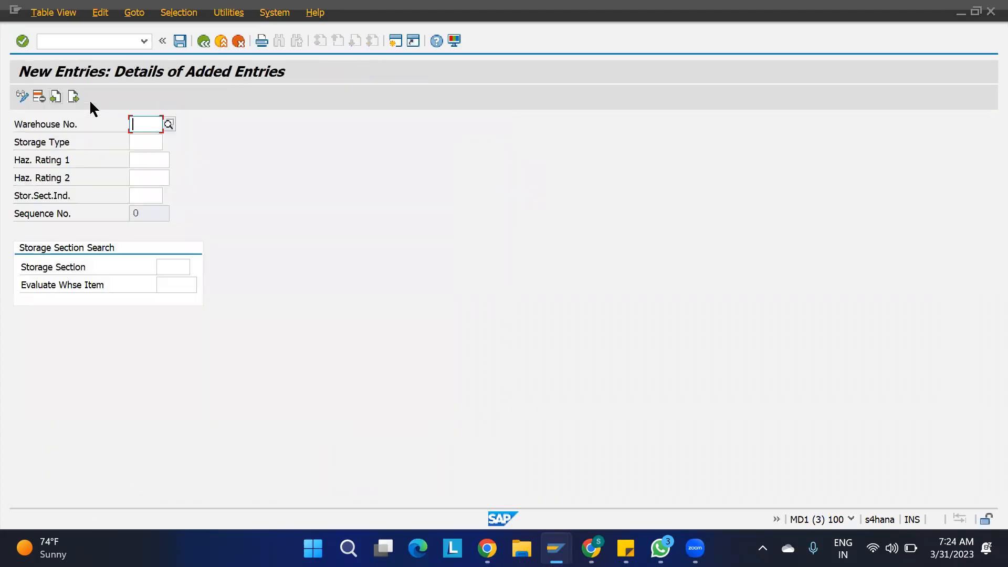
pyautogui.write('110')
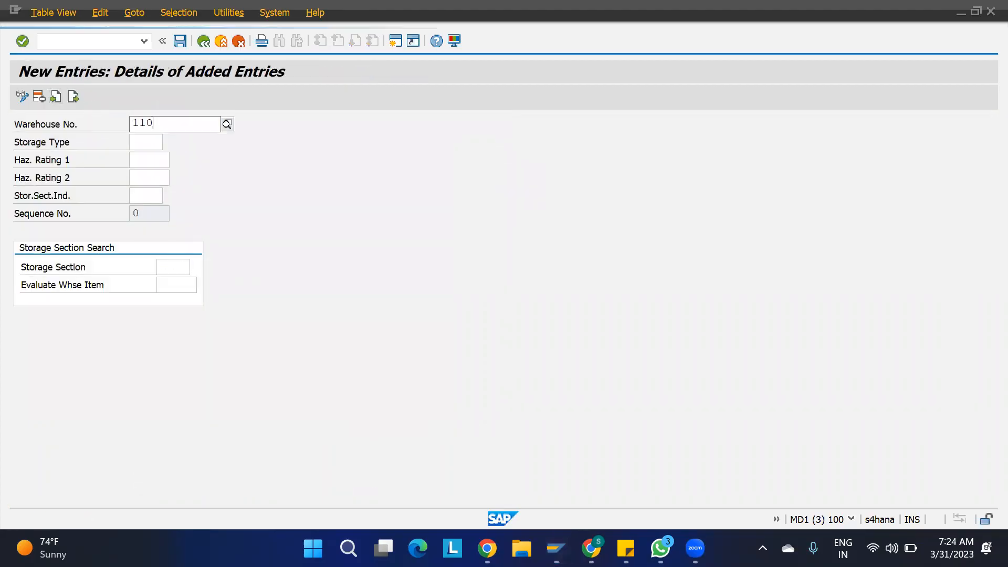
pyautogui.write('0')
pyautogui.press('Tab')
pyautogui.write('ST02')
pyautogui.press('Tab')
pyautogui.press('Tab')
pyautogui.press('Tab')
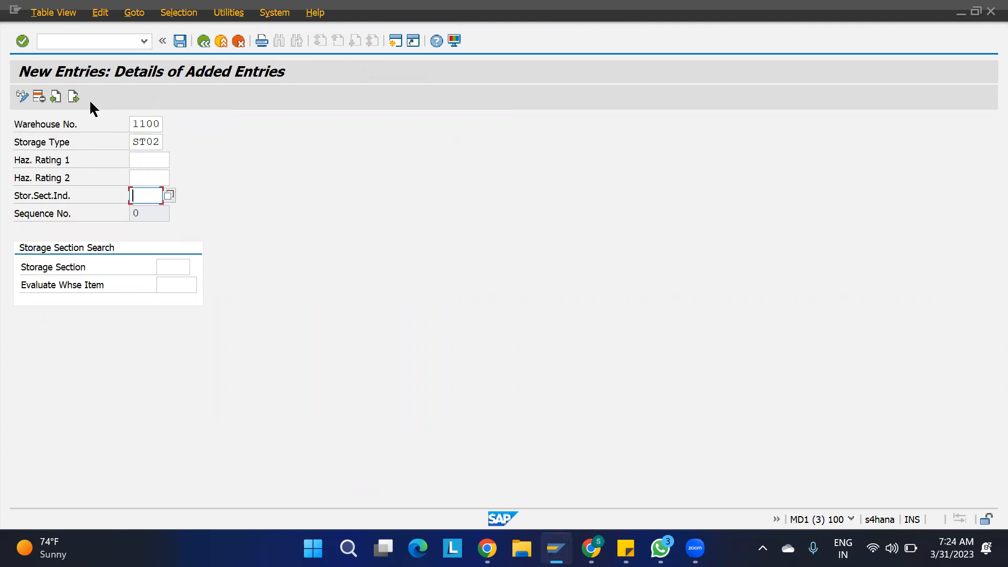
pyautogui.write('SSI2')
pyautogui.press('Tab')
pyautogui.press('Tab')
pyautogui.press('Return')
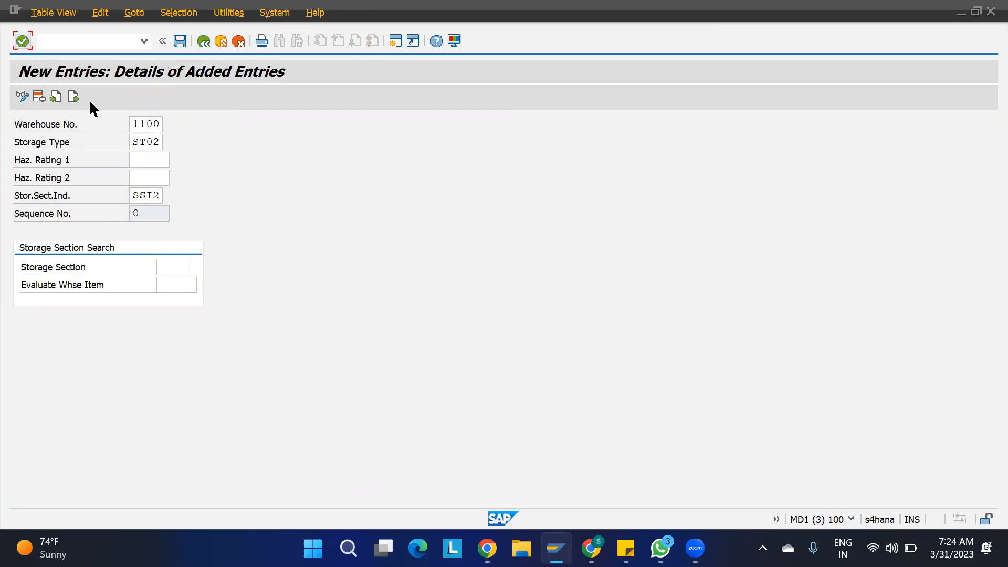
pyautogui.click(175, 268)
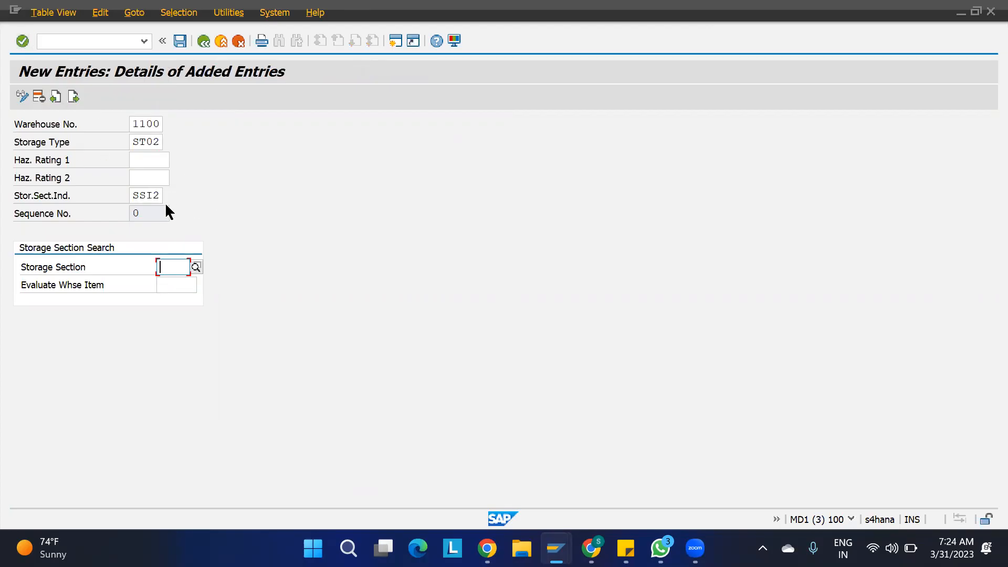
pyautogui.write('SEC1')
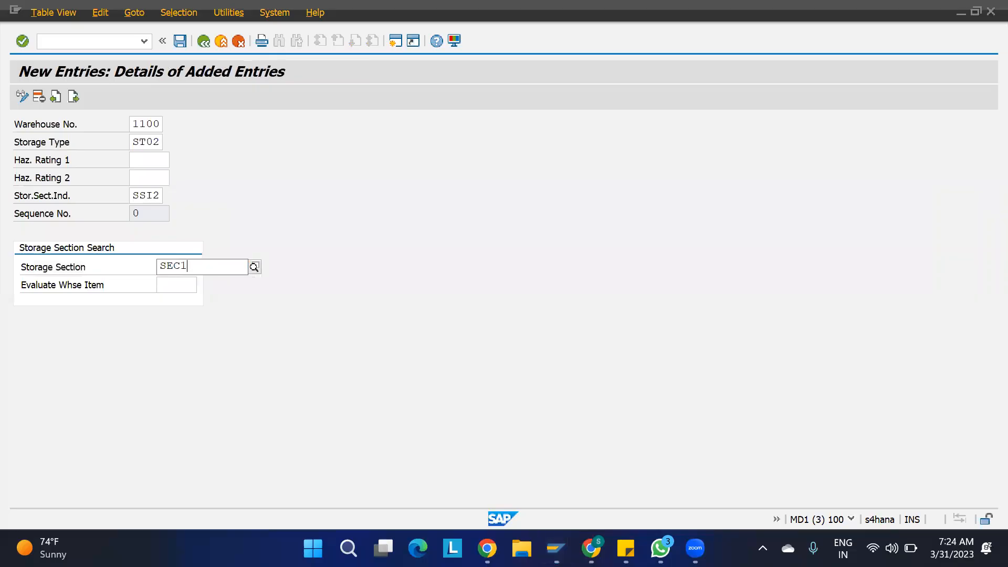
pyautogui.press('Return')
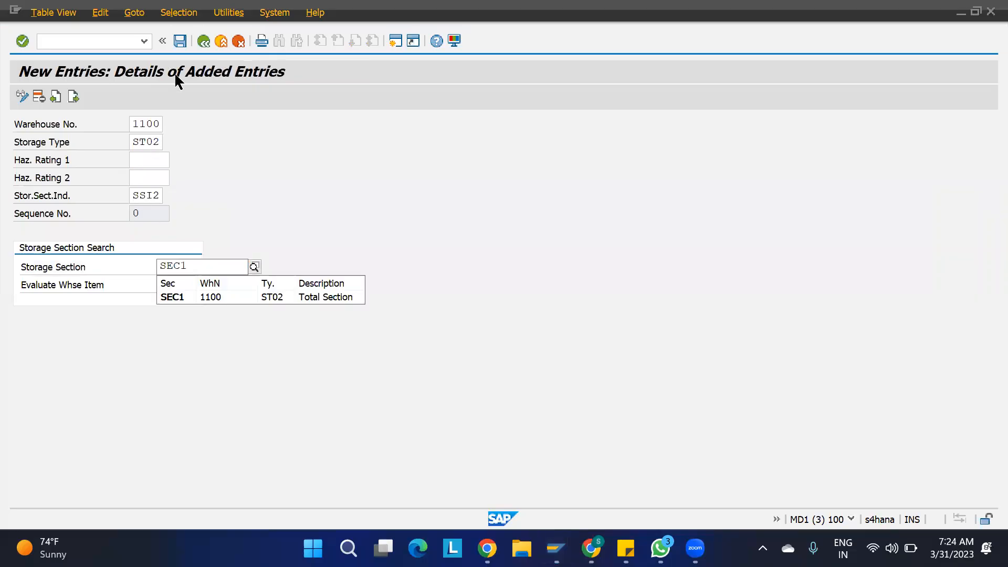
pyautogui.hotkey('ctrl', 's')
pyautogui.hotkey('ctrl', 's')
# - Jump to warehouse 1100's entries and review the ST01 and ST02 section sequences
pyautogui.press('F3')
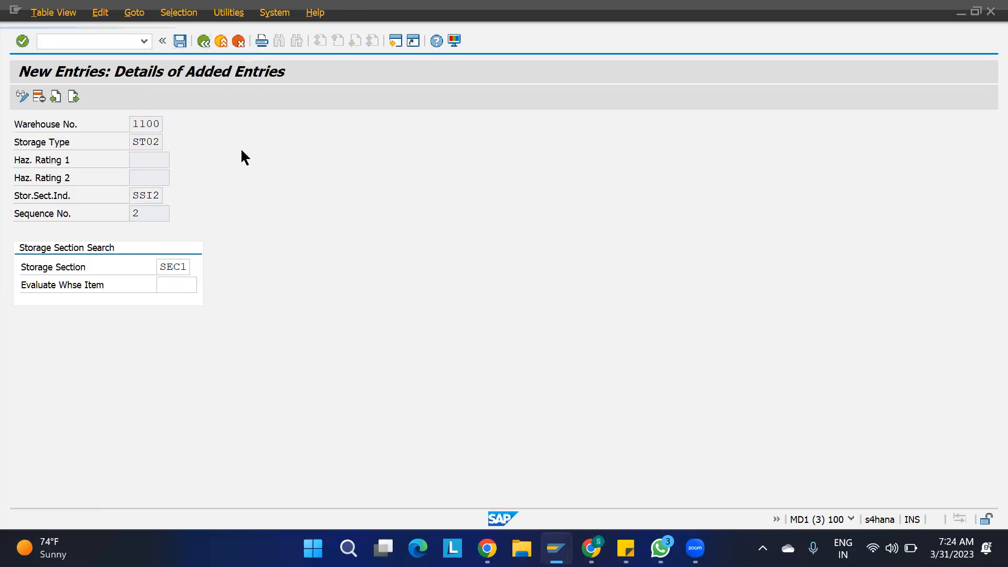
pyautogui.click(215, 480)
pyautogui.write('1100')
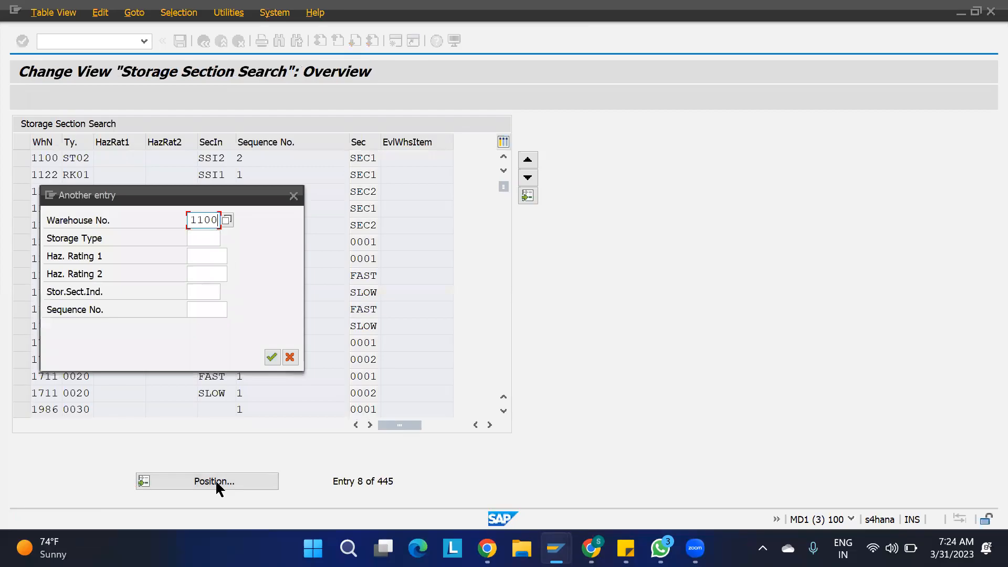
pyautogui.press('Return')
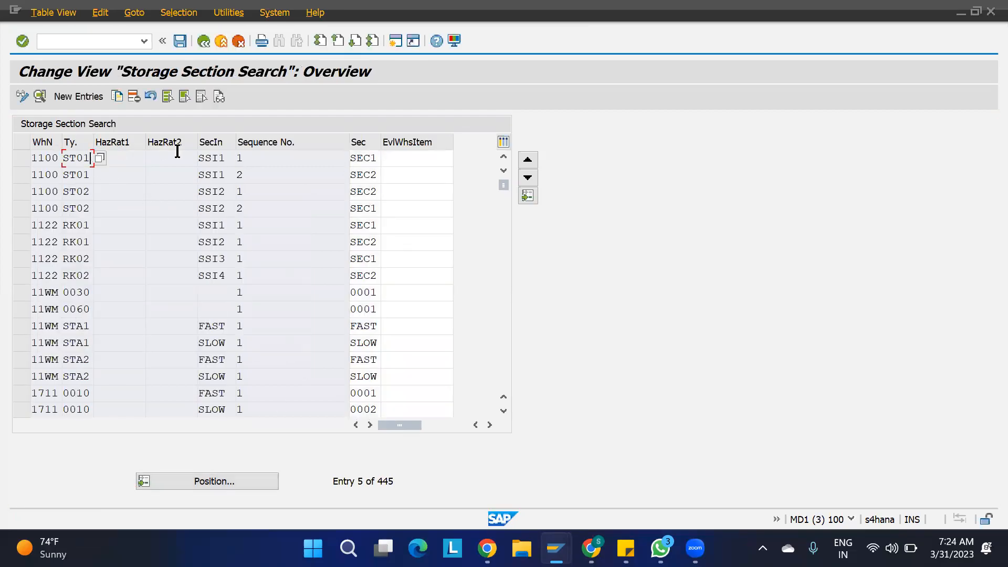
pyautogui.click(225, 156)
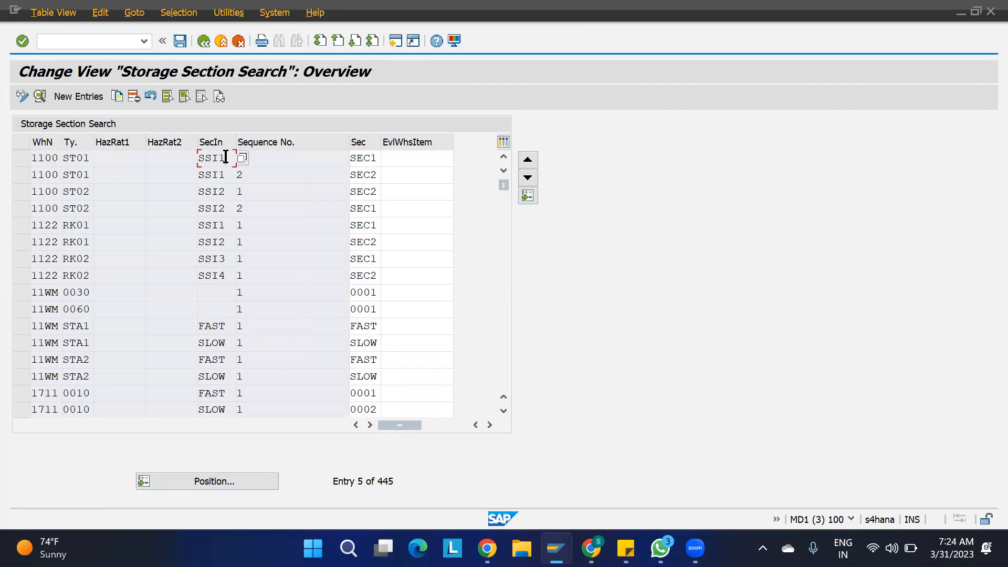
pyautogui.click(272, 162)
pyautogui.click(258, 192)
pyautogui.moveTo(555, 547)
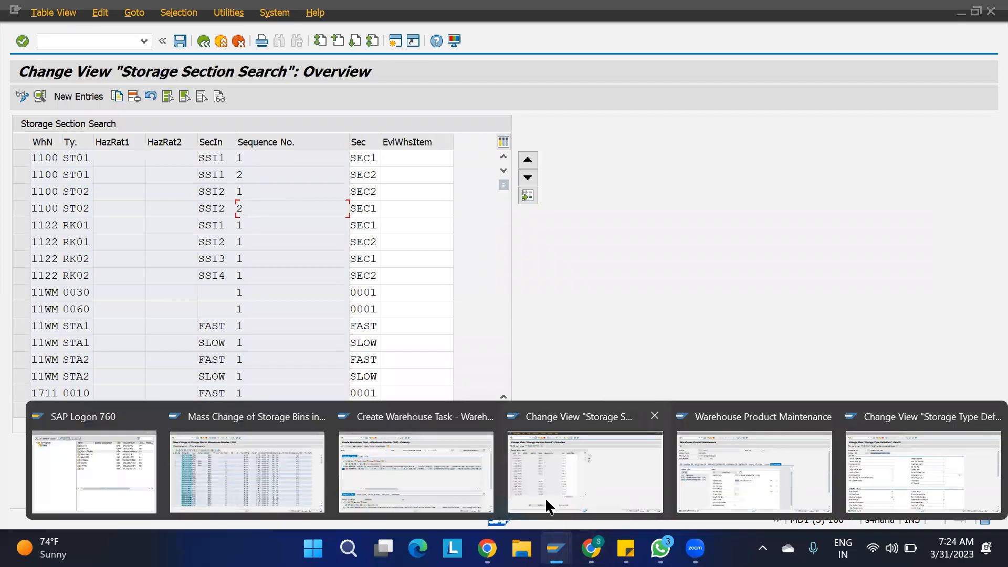
# - Discard the unsaved putaway and reopen Warehouse Task for inbound delivery 180002871's item 10
pyautogui.click(433, 471)
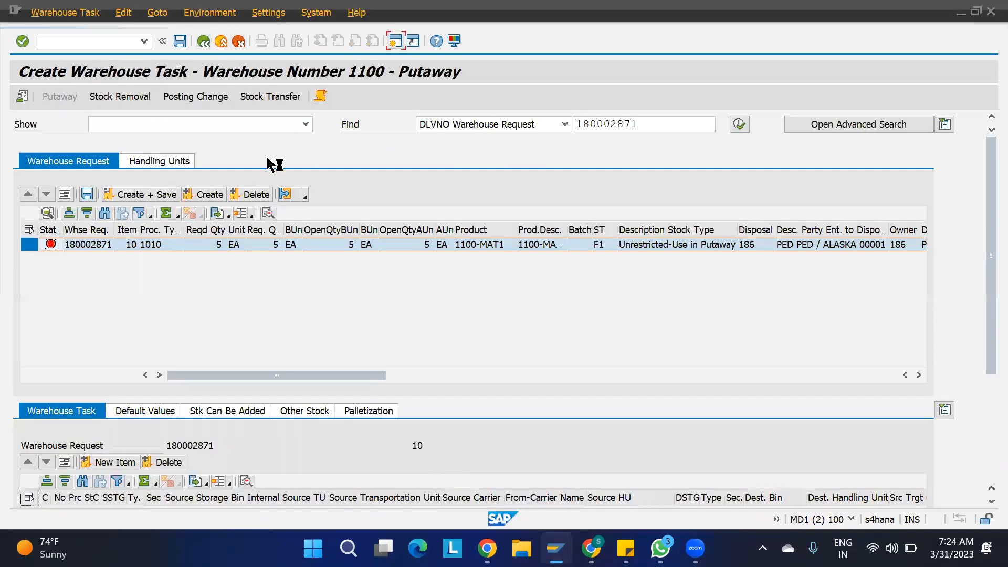
pyautogui.click(357, 302)
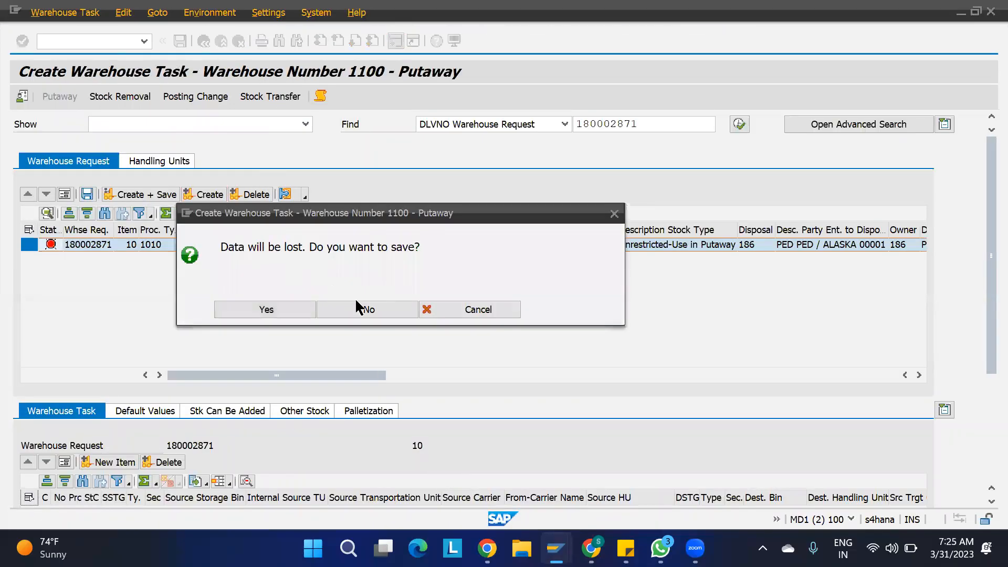
pyautogui.click(355, 307)
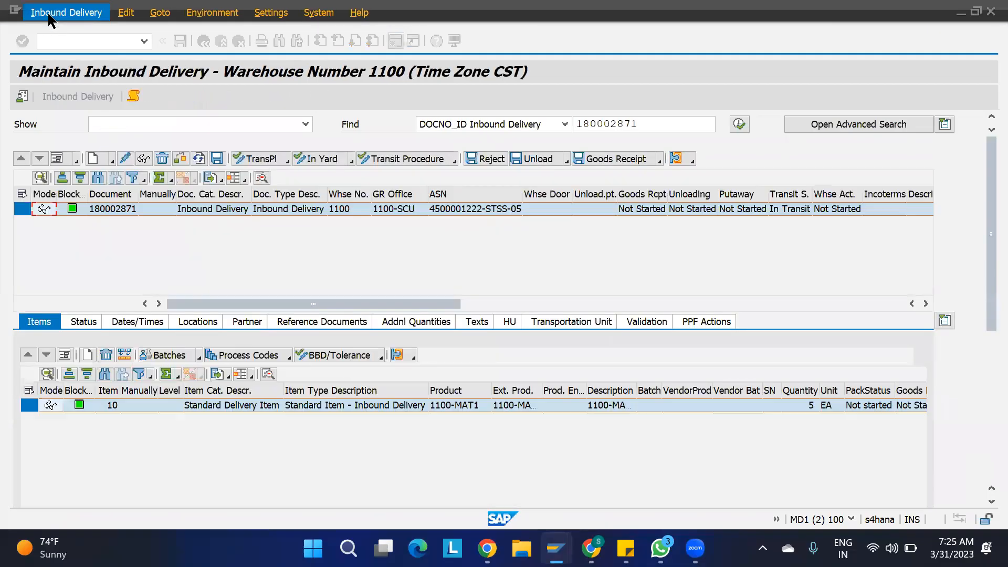
pyautogui.click(50, 14)
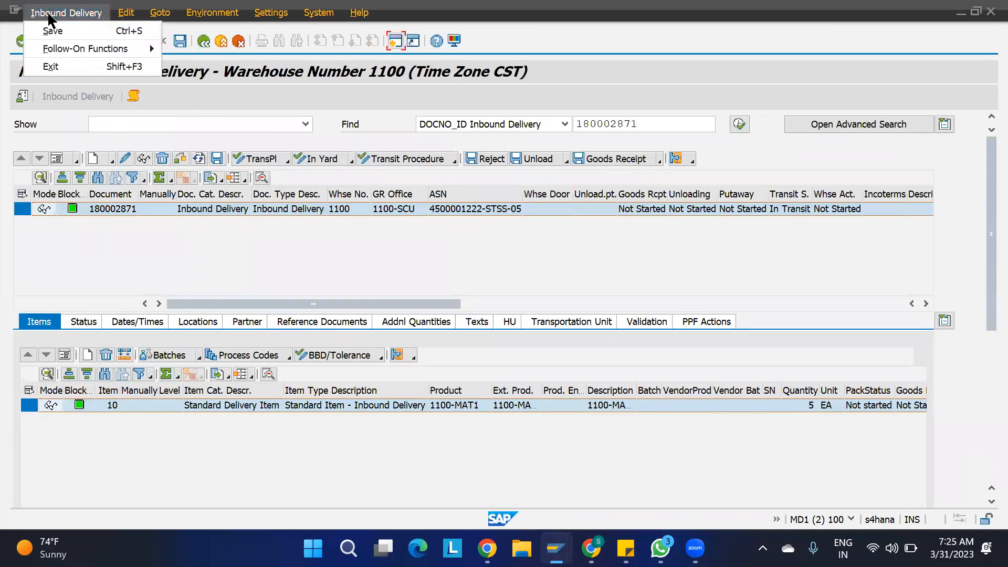
pyautogui.moveTo(95, 56)
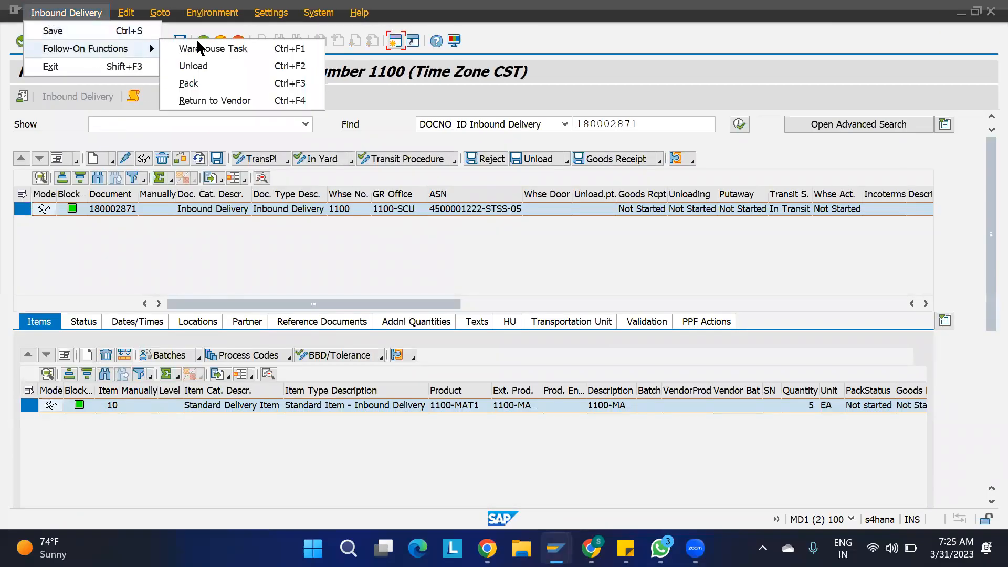
pyautogui.click(240, 48)
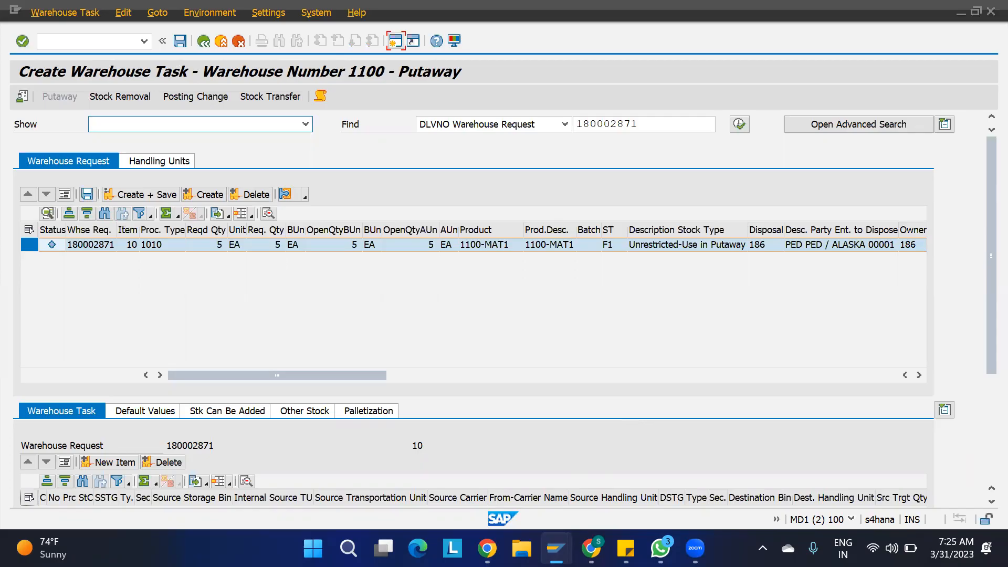
# - Review the bin mass change list and ST02 section search: SEC2 sequence 1, SEC1 sequence 2
pyautogui.moveTo(556, 547)
pyautogui.click(309, 465)
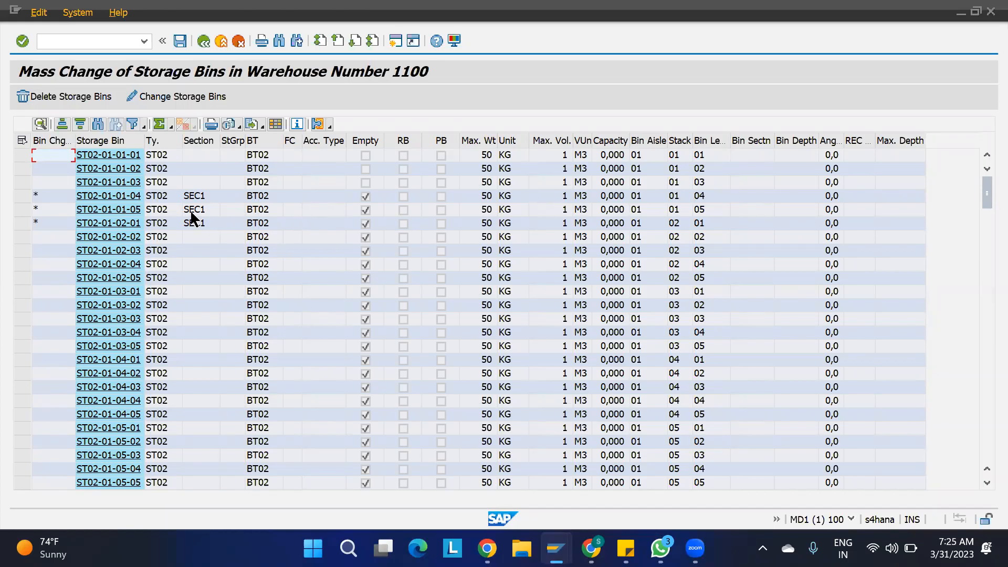
pyautogui.hotkey('alt', 'Tab')
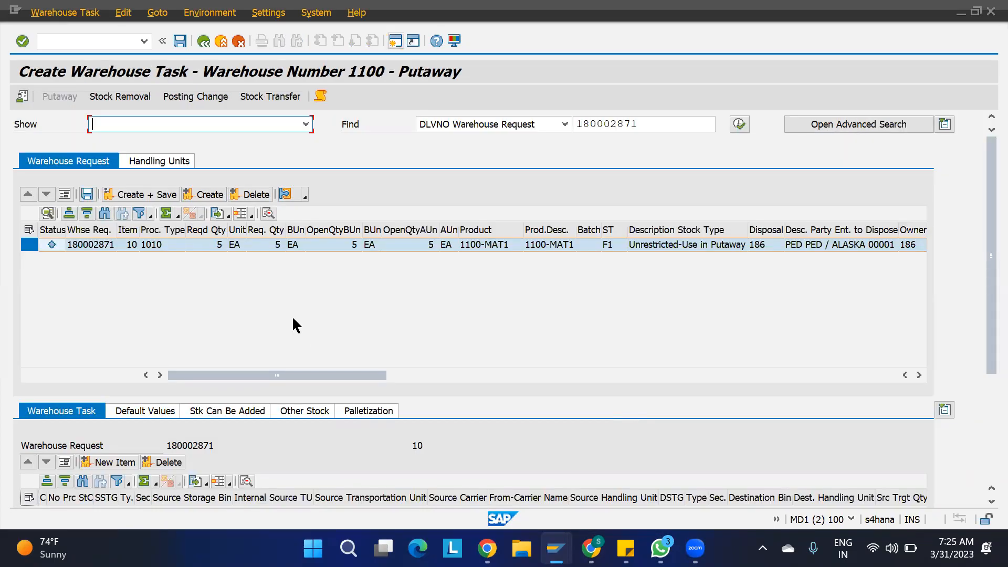
pyautogui.hotkey('alt', 'Tab')
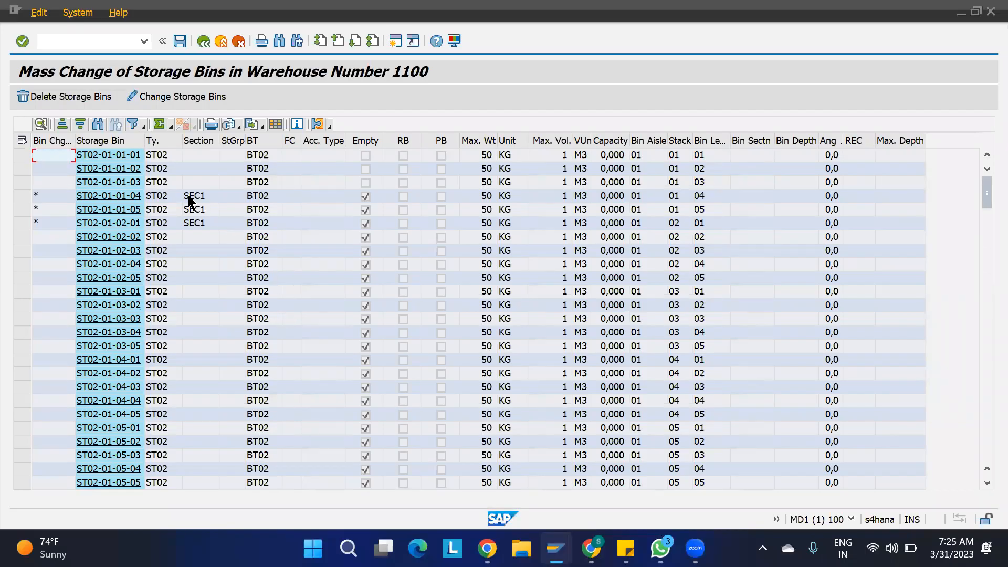
pyautogui.hotkey('alt', 'Tab')
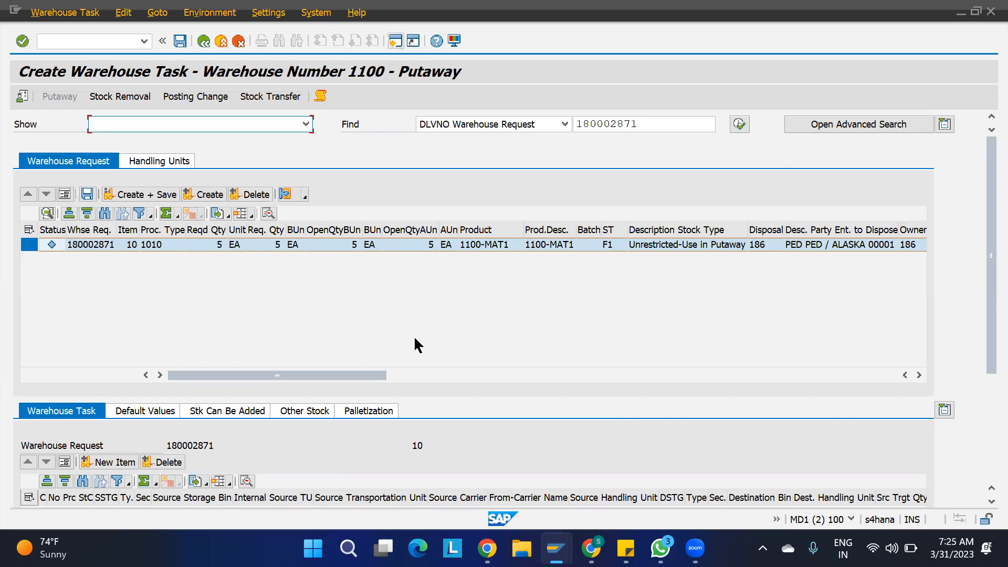
pyautogui.moveTo(556, 548)
pyautogui.click(561, 469)
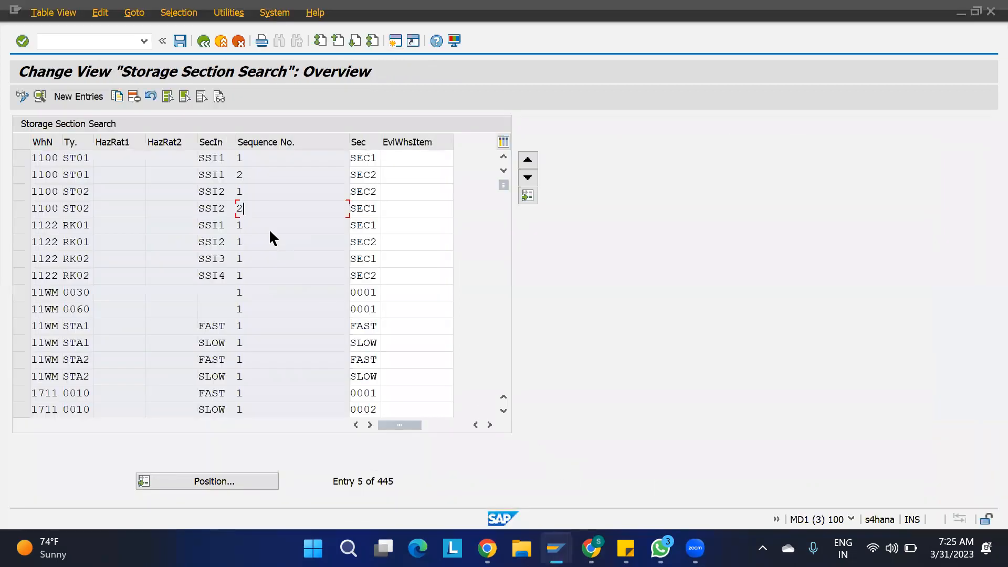
pyautogui.click(255, 193)
pyautogui.click(268, 208)
pyautogui.hotkey('alt', 'Tab')
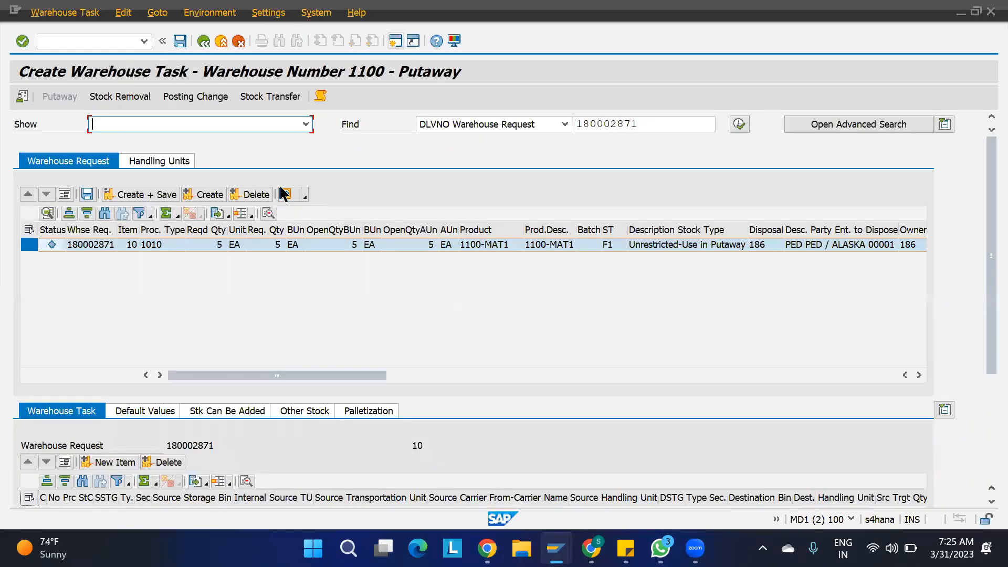
# - Try creating the putaway task; it fails because destination data cannot be determined
pyautogui.click(213, 196)
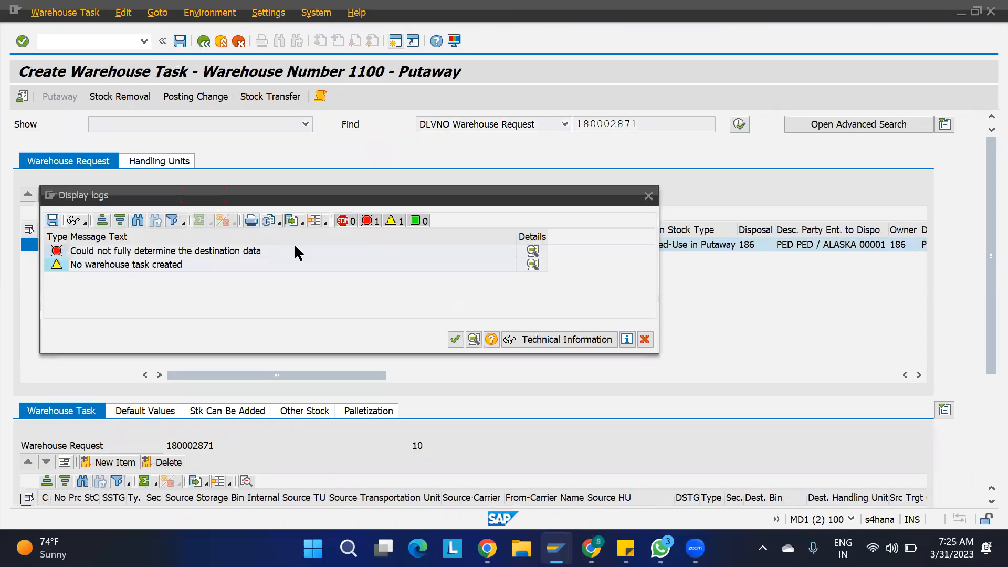
pyautogui.click(644, 339)
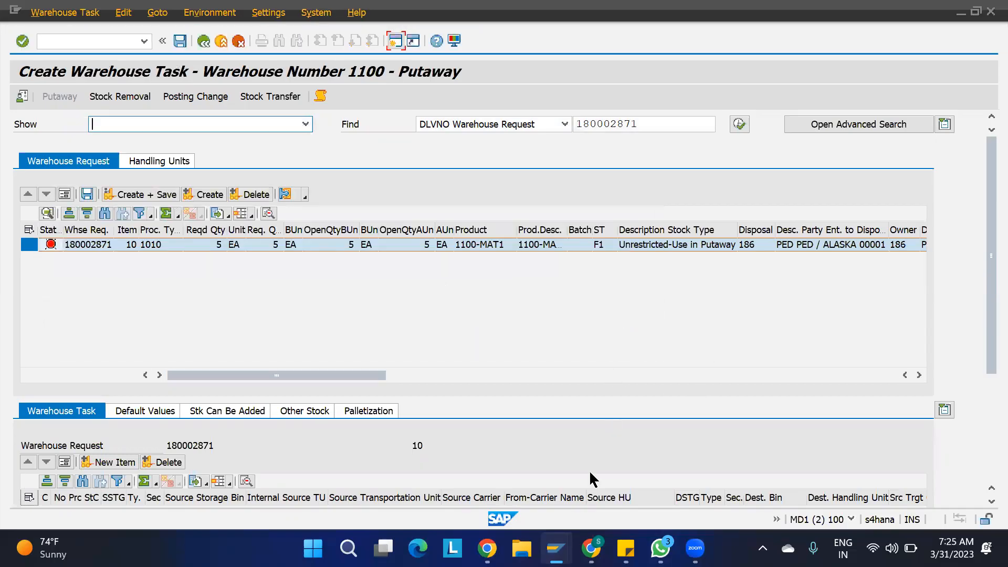
pyautogui.hscroll(10, 501, 362)
pyautogui.hscroll(-10, 501, 361)
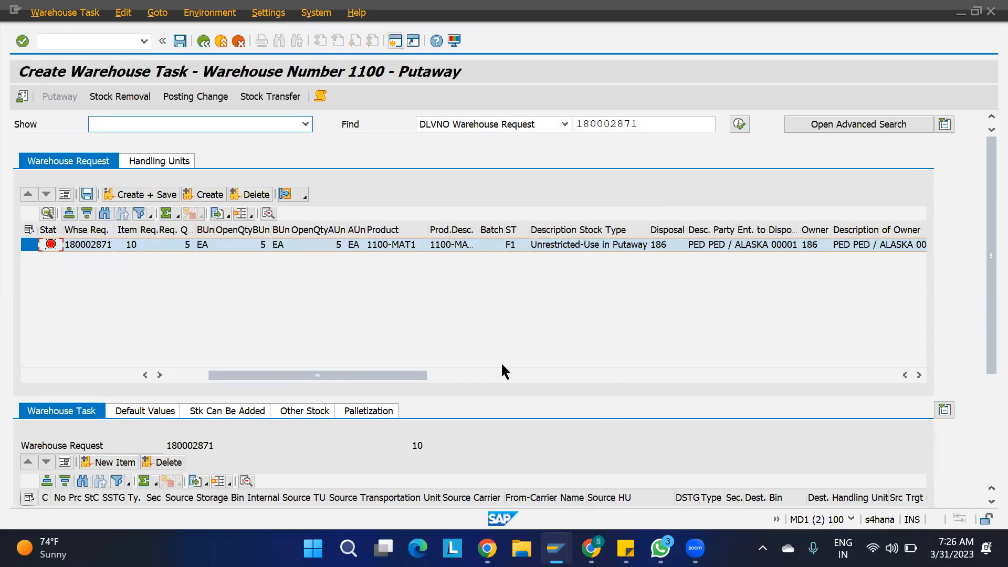
pyautogui.moveTo(982, 269); pyautogui.dragTo(979, 248)
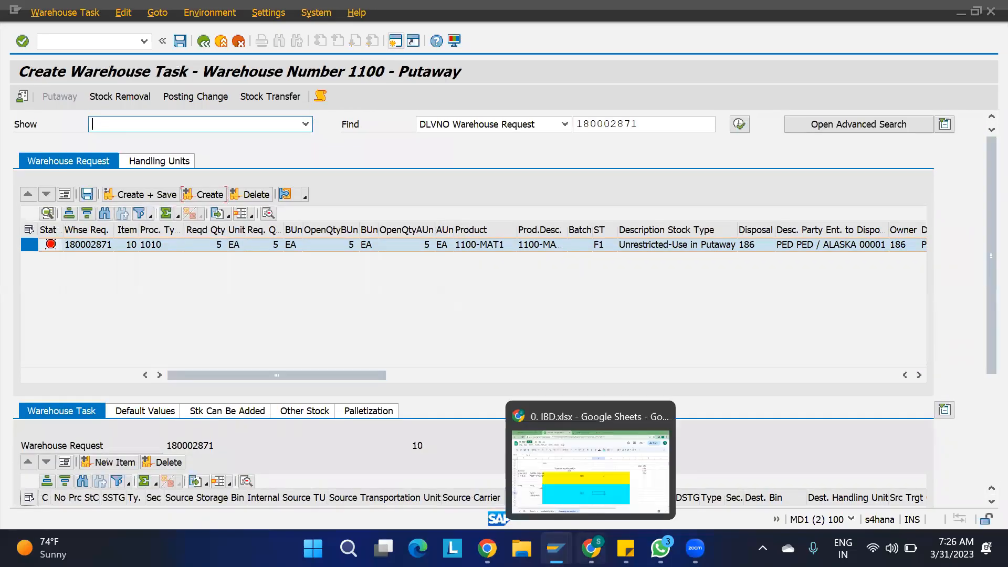
pyautogui.moveTo(557, 548)
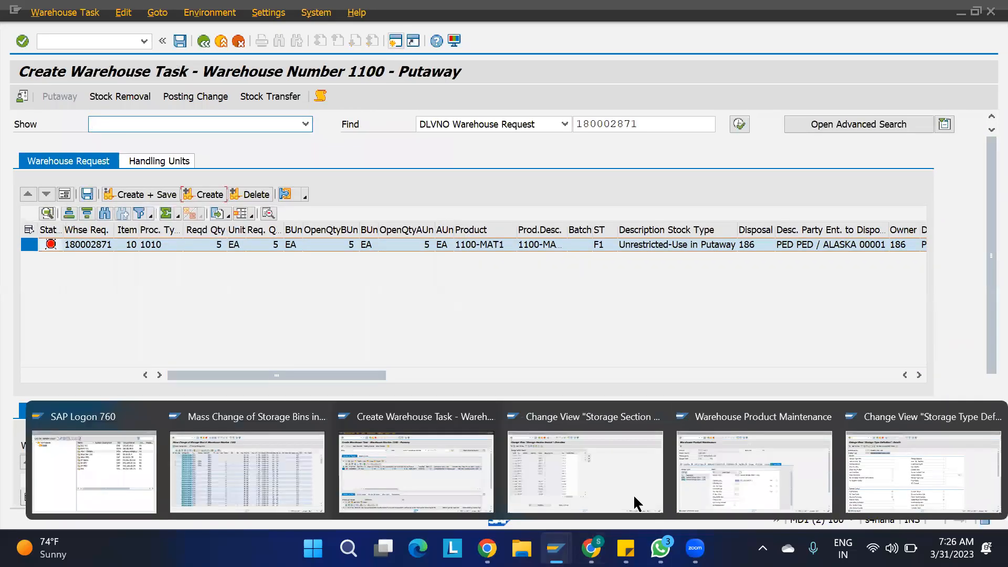
pyautogui.click(710, 468)
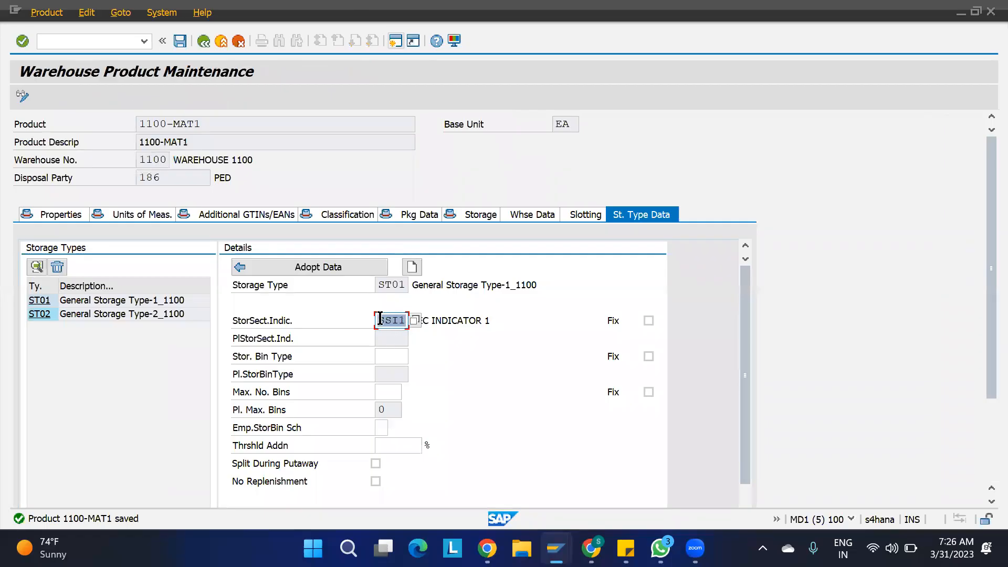
# - Check the product's ST01 and ST02 storage type data in warehouse product maintenance
pyautogui.click(66, 318)
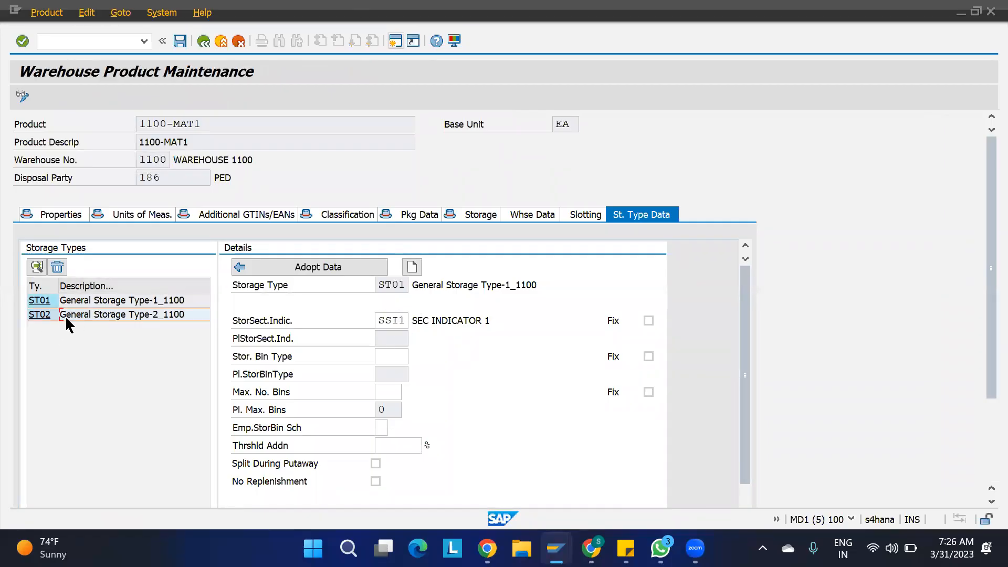
pyautogui.click(85, 305)
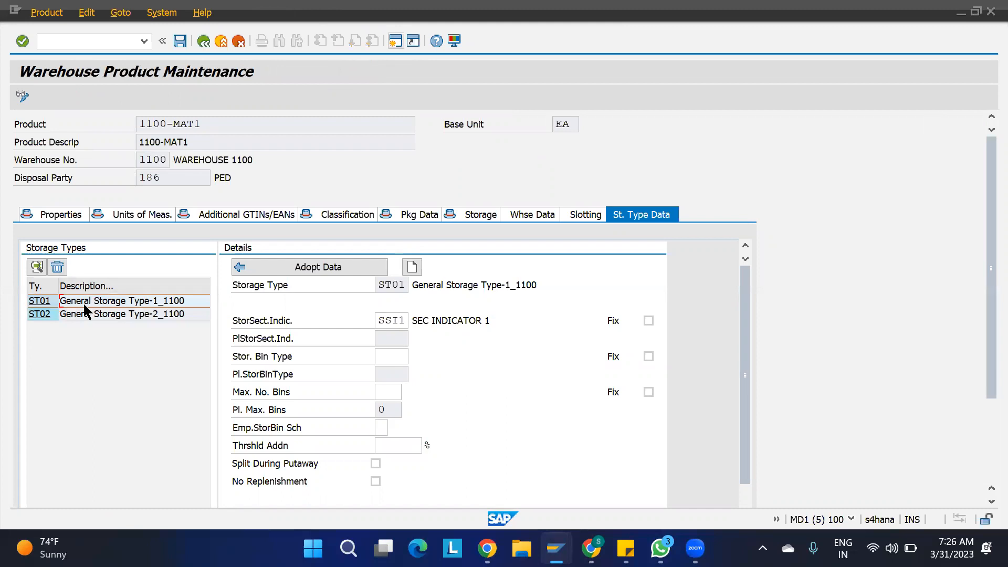
pyautogui.click(45, 313)
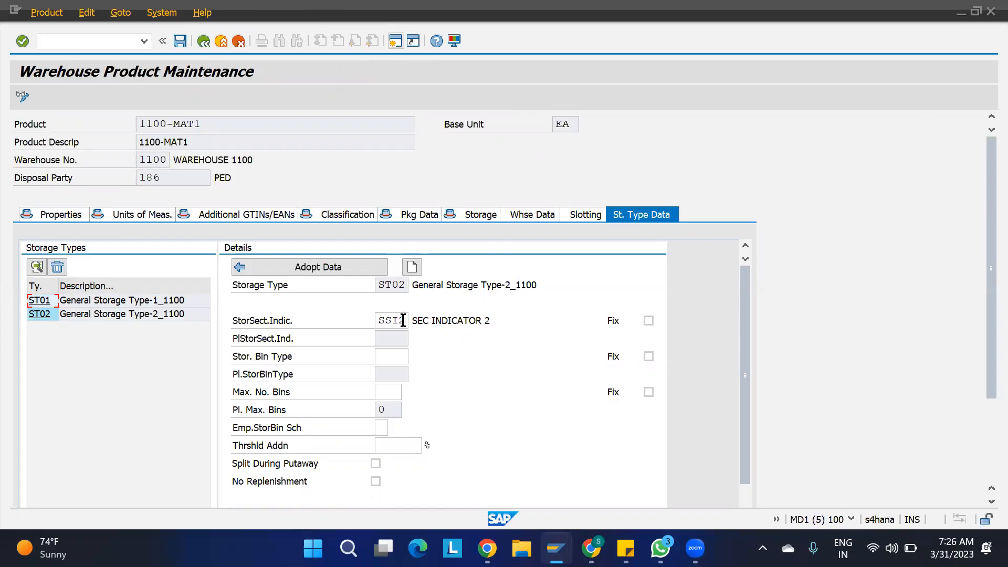
# - Save the mass change giving three ST02 bins storage section SEC1, confirming 3 bins changed
pyautogui.hotkey('alt', 'Tab')
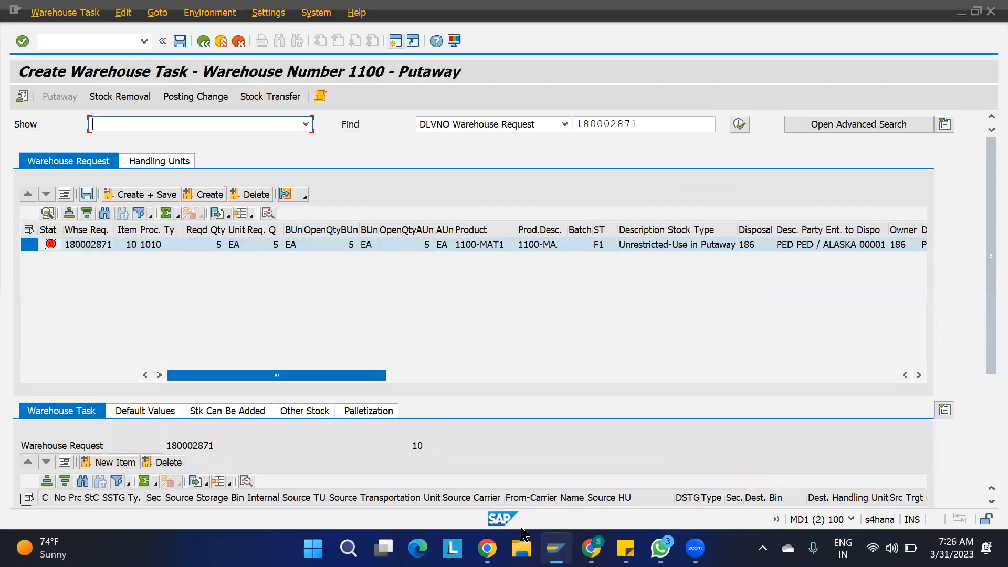
pyautogui.moveTo(556, 548)
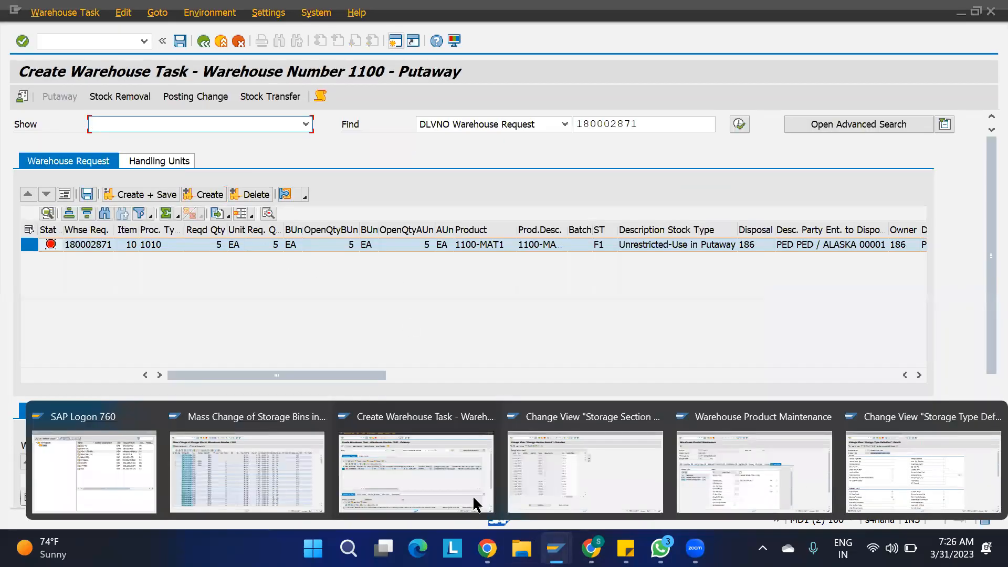
pyautogui.click(309, 468)
pyautogui.hotkey('ctrl', 's')
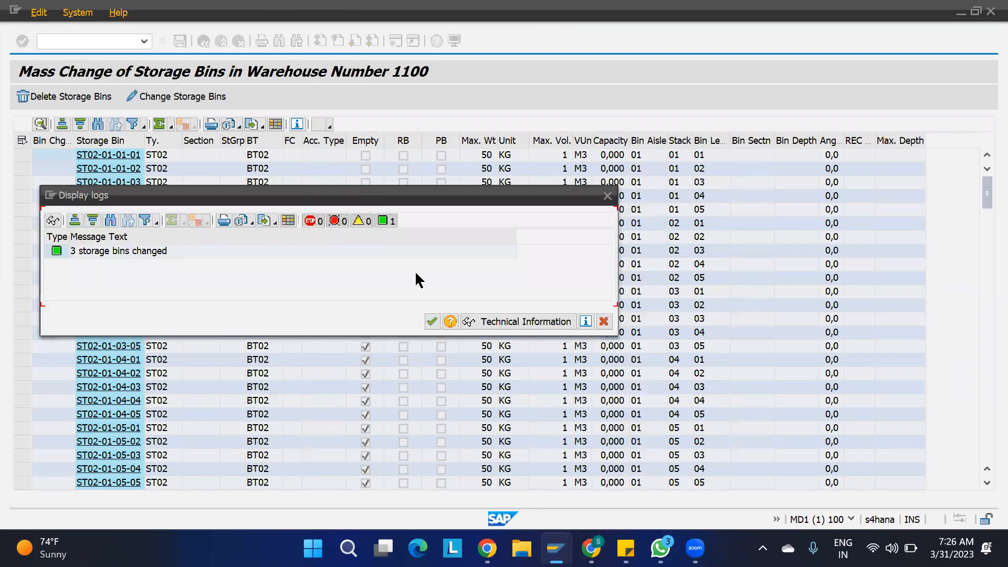
pyautogui.click(431, 320)
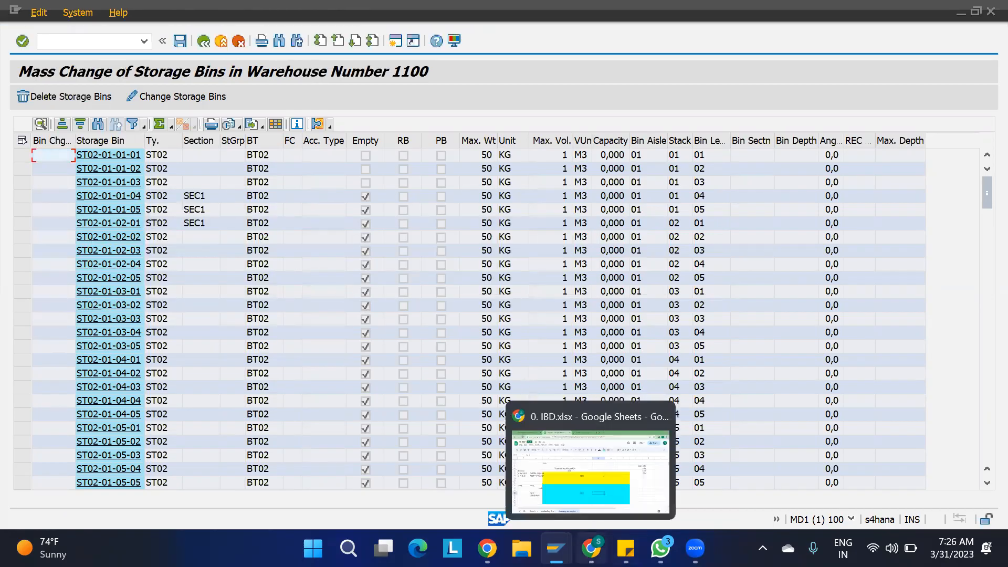
# - Leave the putaway task screen without saving the pending data
pyautogui.moveTo(556, 548)
pyautogui.click(434, 478)
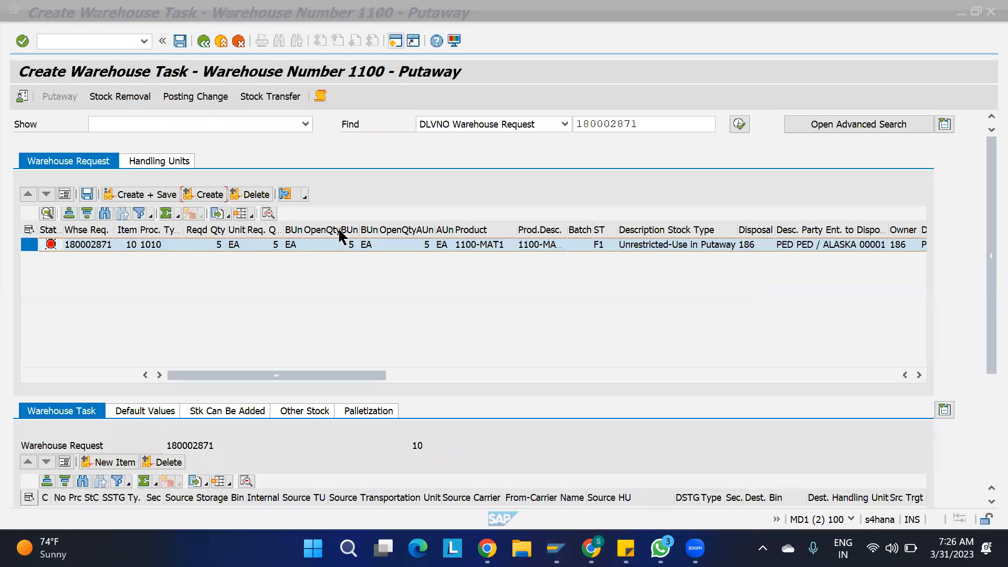
pyautogui.click(203, 40)
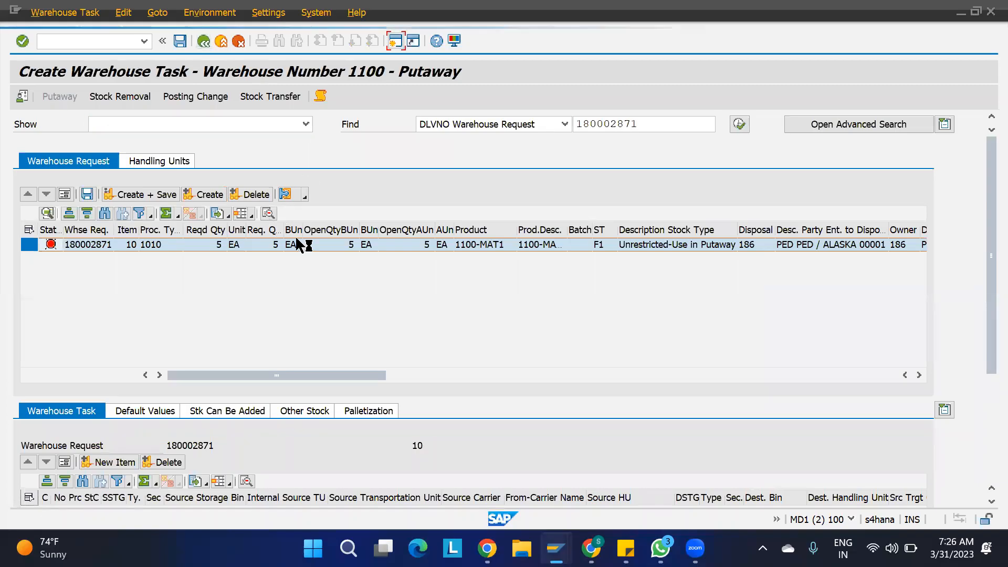
pyautogui.click(345, 311)
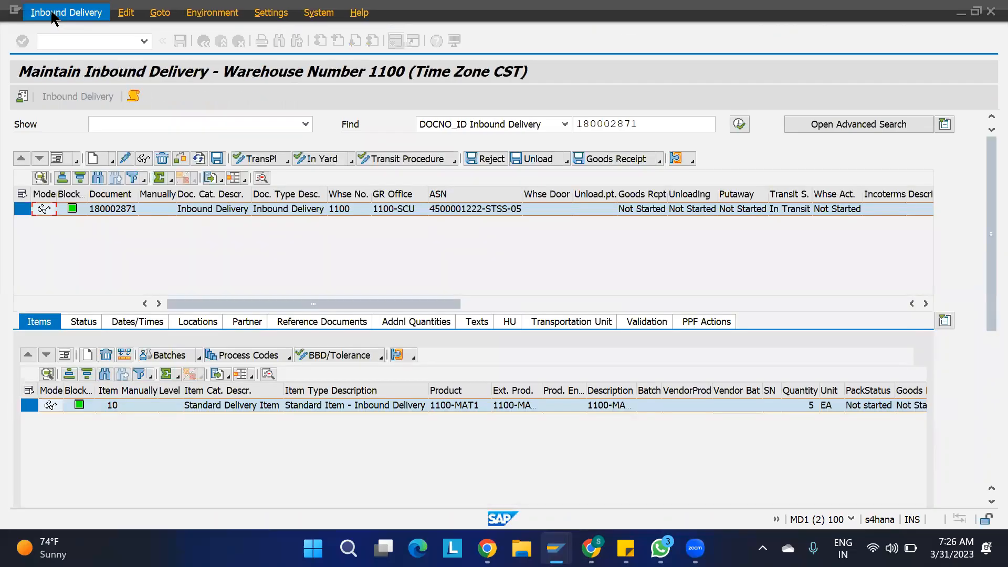
# - Reopen Warehouse Task for delivery 180002871 and create a putaway proposal from 11GR-BIN-01 into ST02
pyautogui.click(53, 14)
pyautogui.moveTo(87, 50)
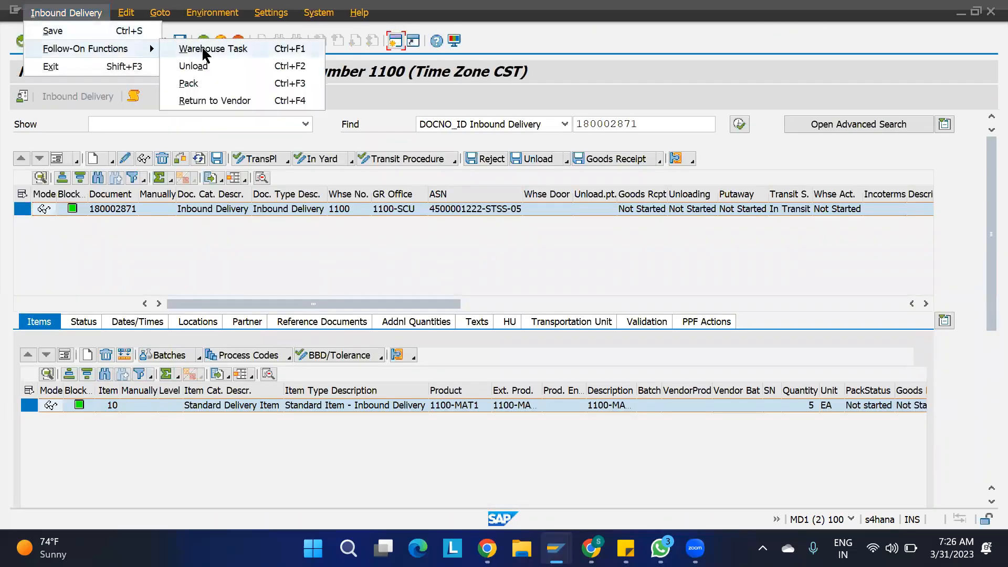
pyautogui.click(202, 50)
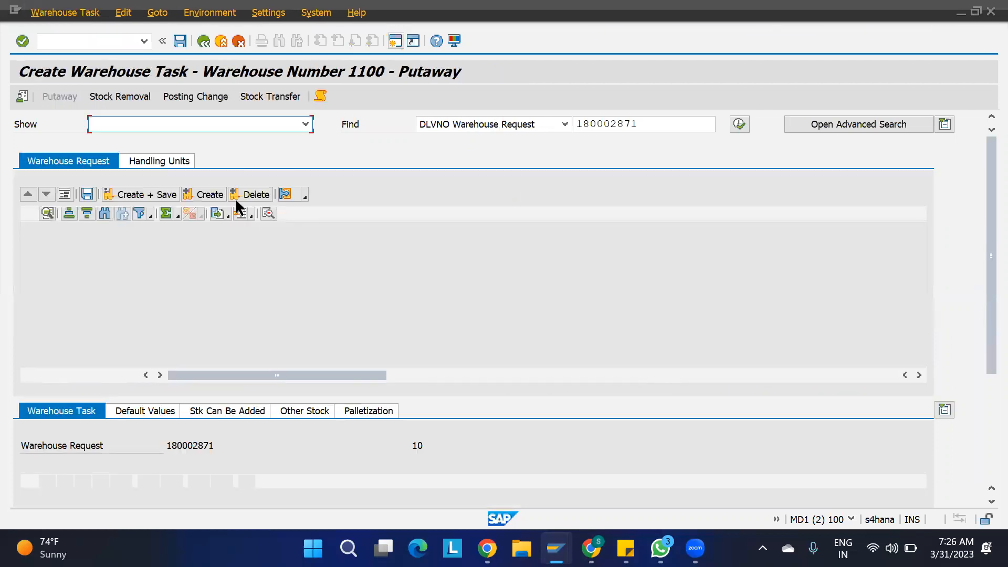
pyautogui.click(202, 194)
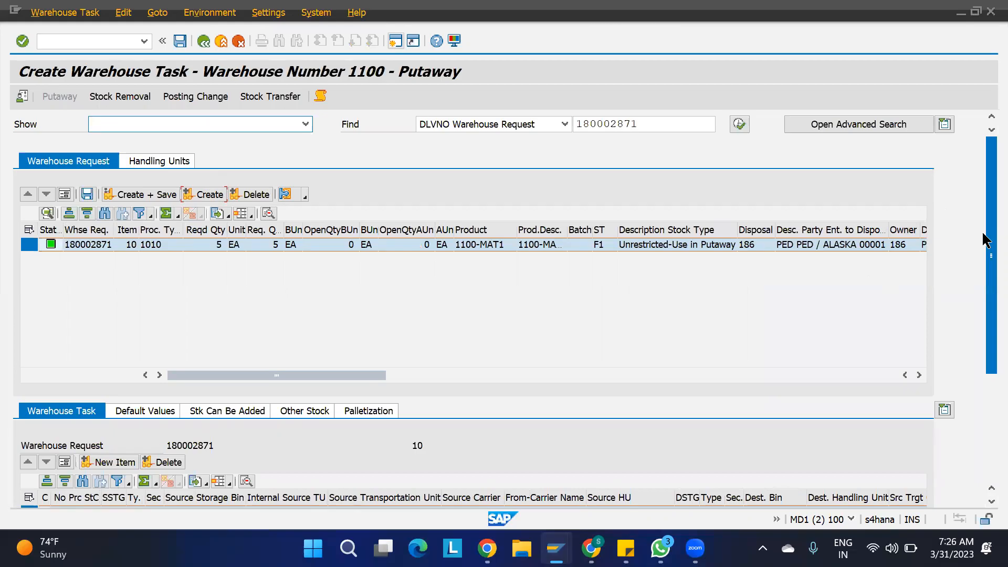
pyautogui.moveTo(982, 231); pyautogui.dragTo(981, 415)
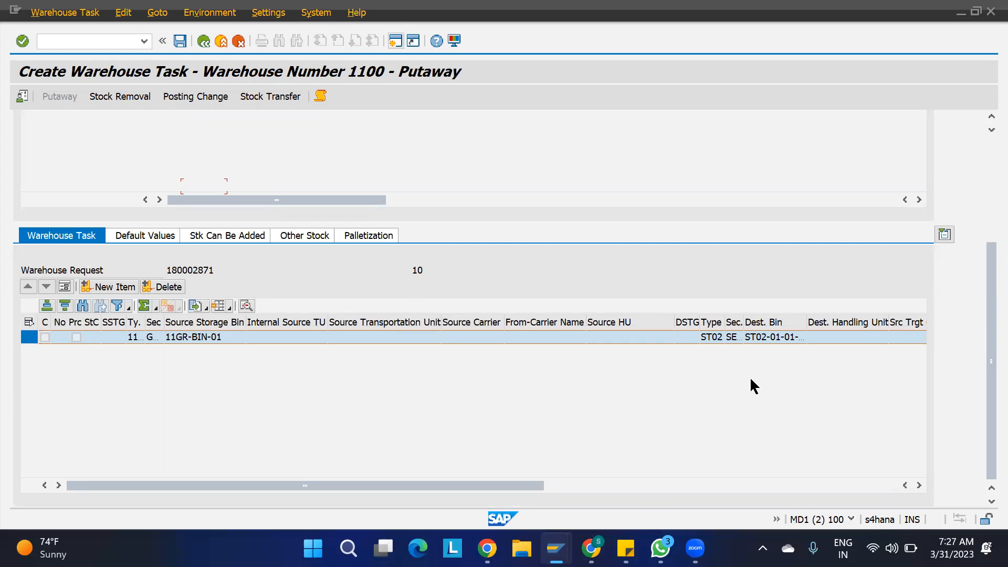
# - Review the product's ST02 settings and select all bins in the mass change list
pyautogui.moveTo(555, 547)
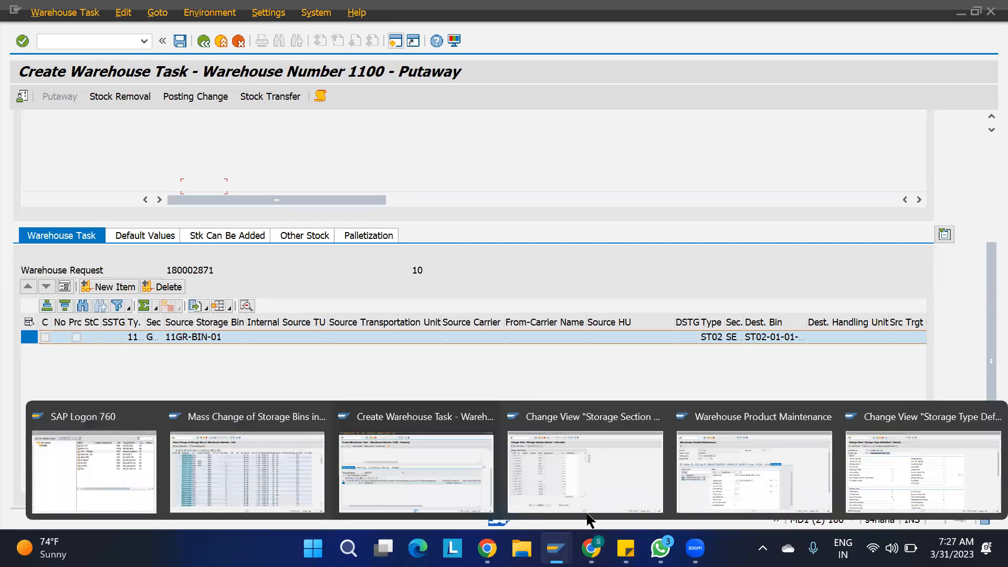
pyautogui.click(763, 465)
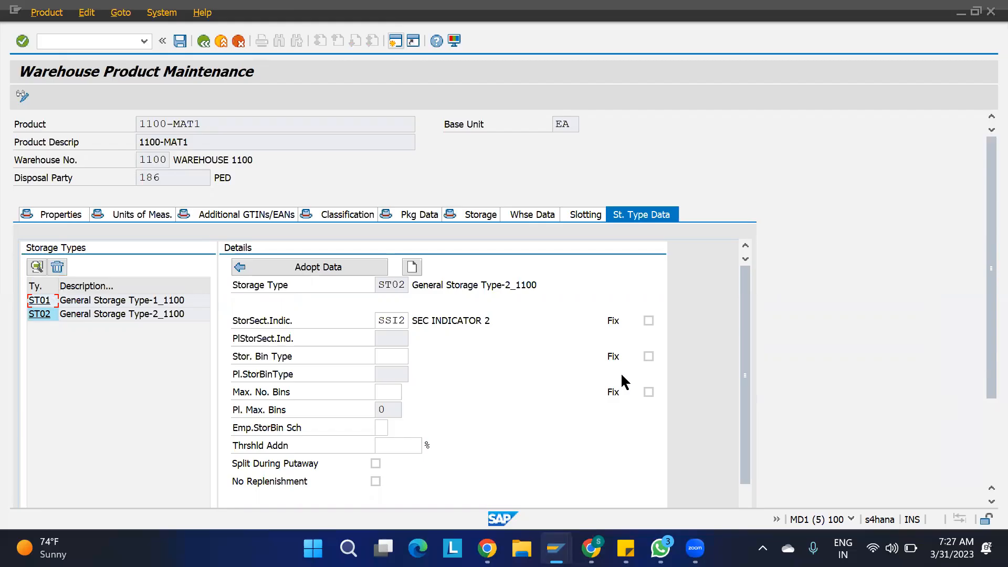
pyautogui.moveTo(556, 548)
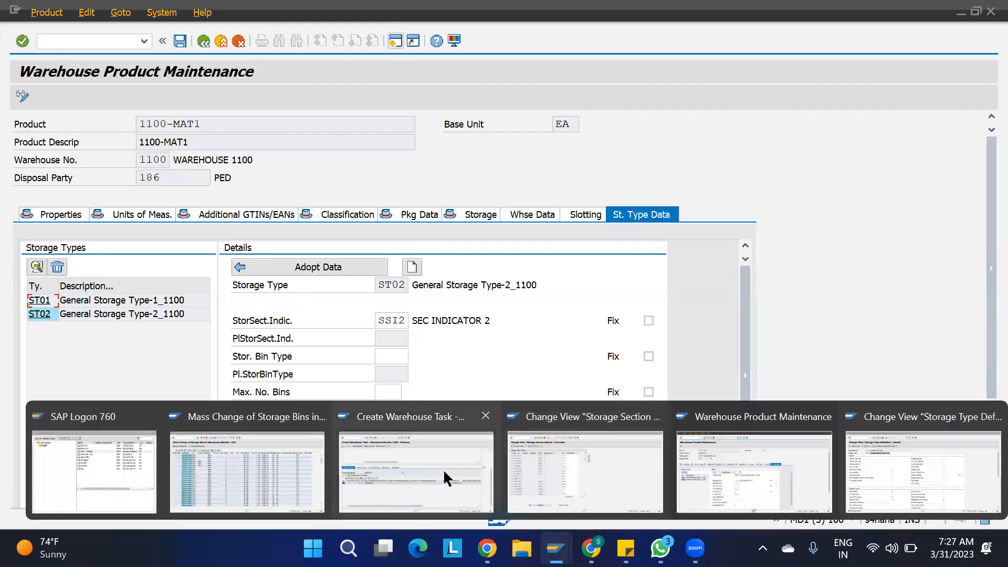
pyautogui.click(252, 468)
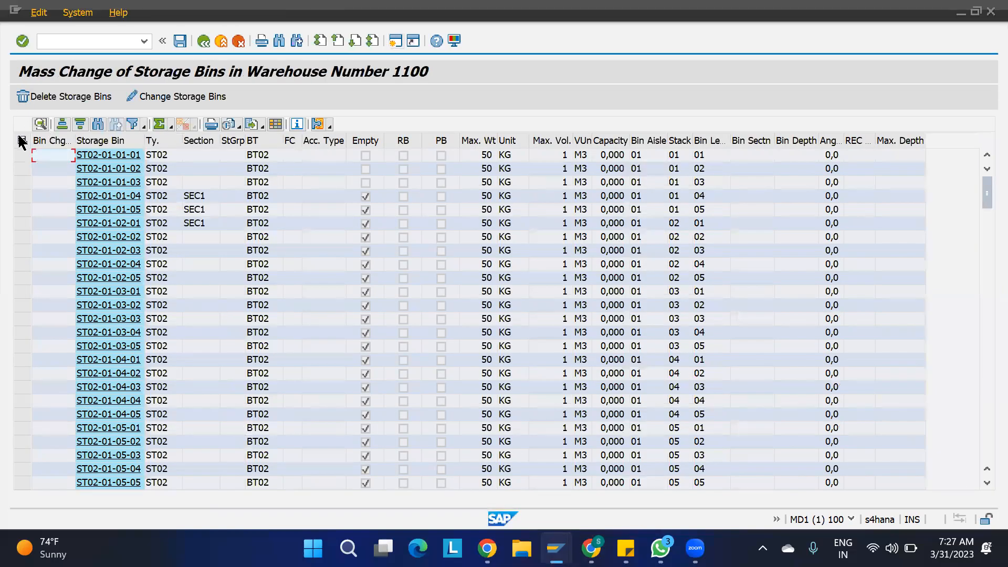
pyautogui.click(21, 140)
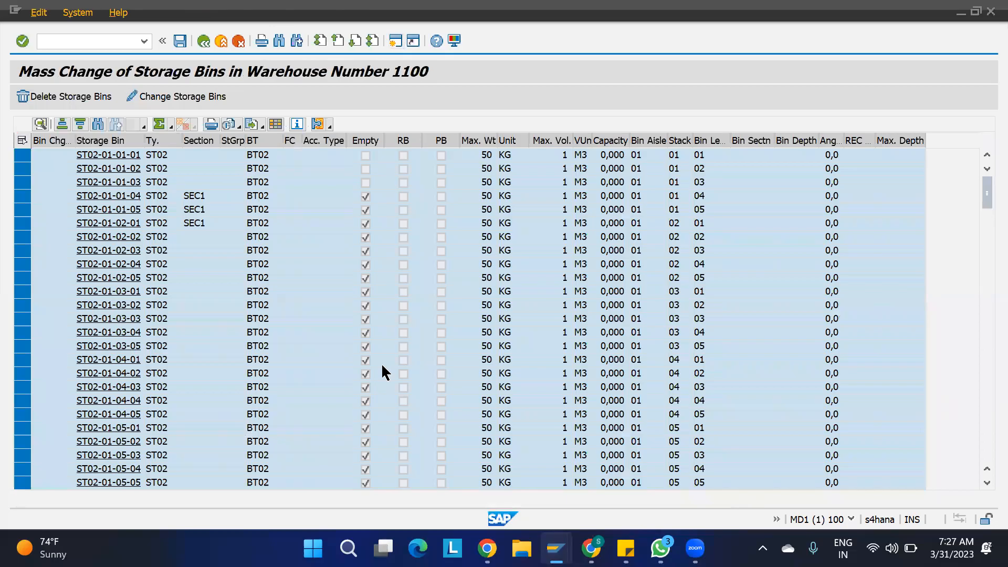
pyautogui.hotkey('alt', 'Tab')
# - Leave the putaway task screen, discarding the proposed warehouse task unsaved
pyautogui.moveTo(552, 534)
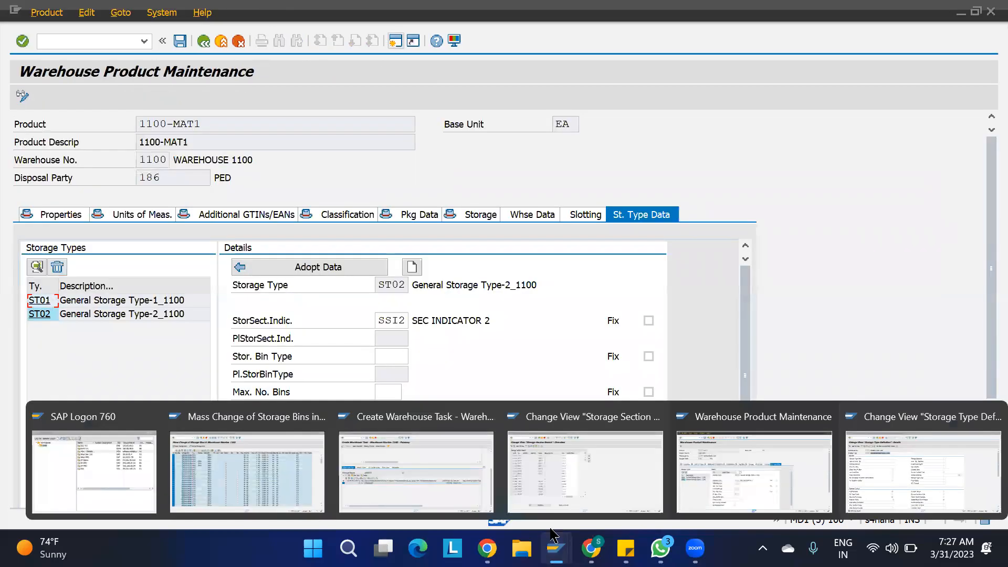
pyautogui.click(450, 462)
pyautogui.press('F3')
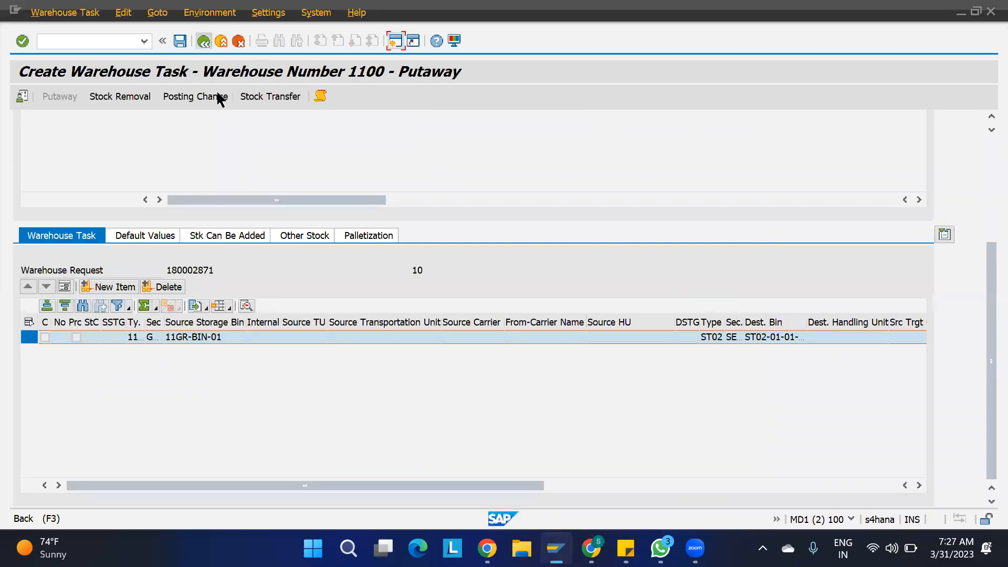
pyautogui.click(360, 309)
# - Assign storage section SEC2 to all 200 ST02 bins, save, and return to selection criteria
pyautogui.moveTo(555, 547)
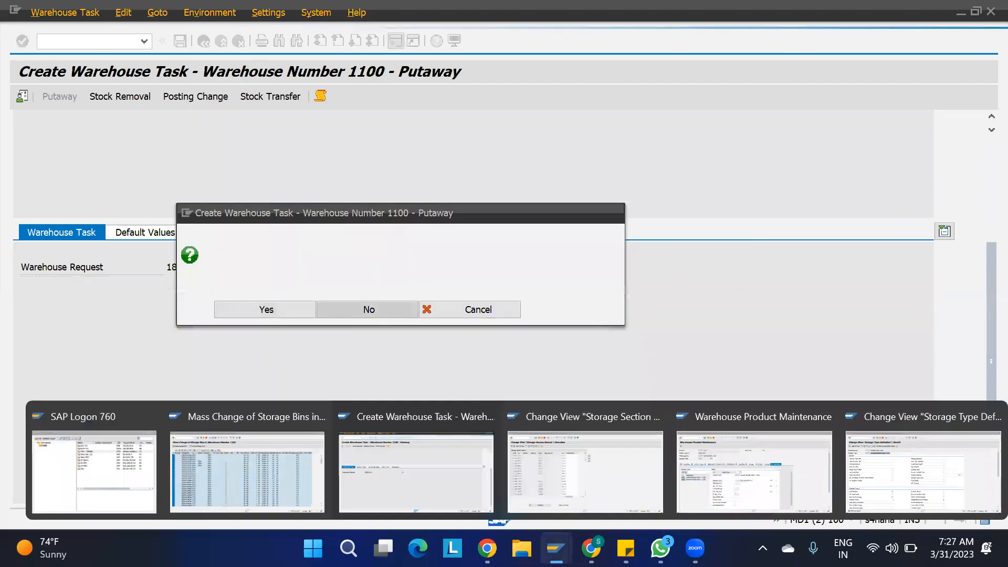
pyautogui.click(266, 465)
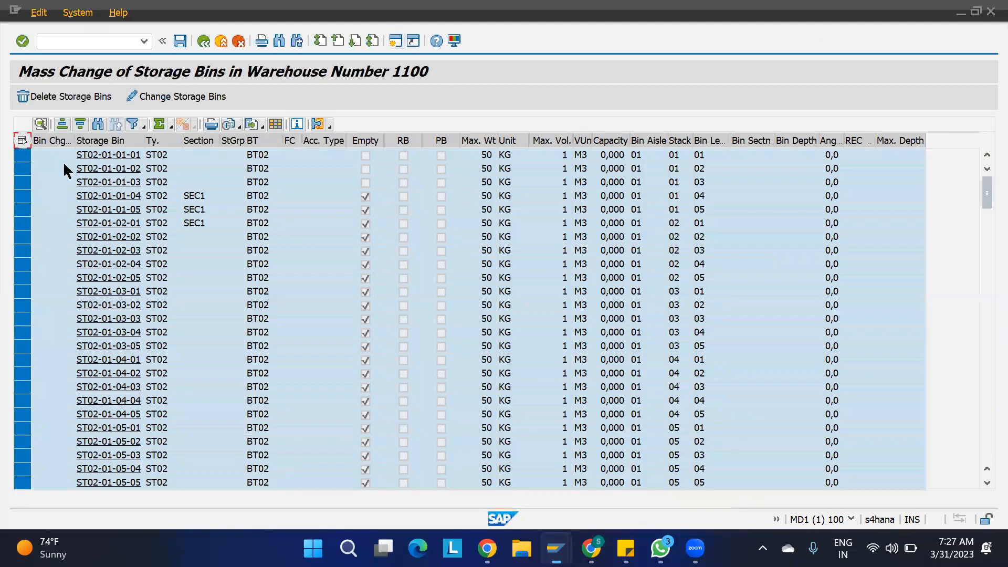
pyautogui.click(173, 92)
pyautogui.write('SEC2')
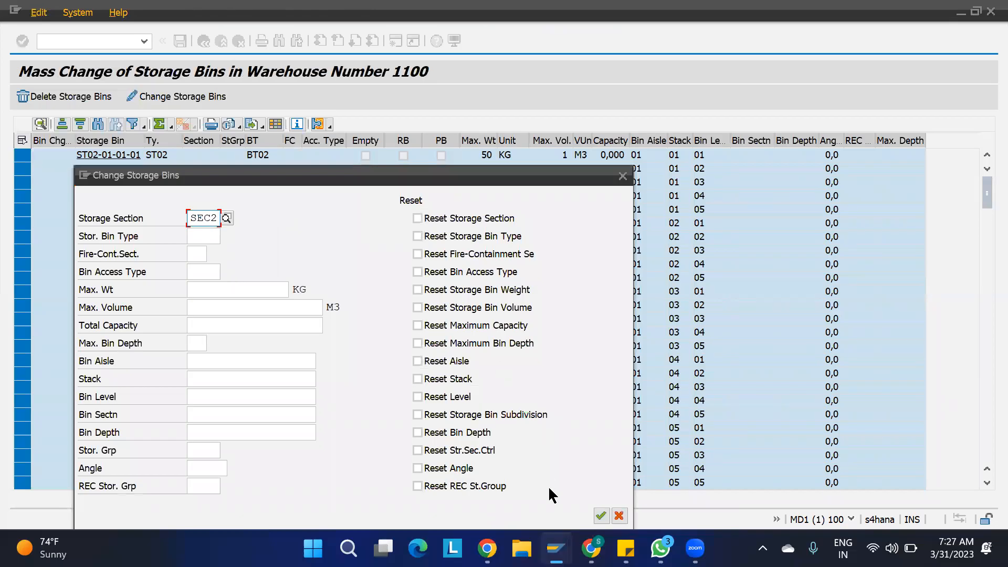
pyautogui.click(601, 516)
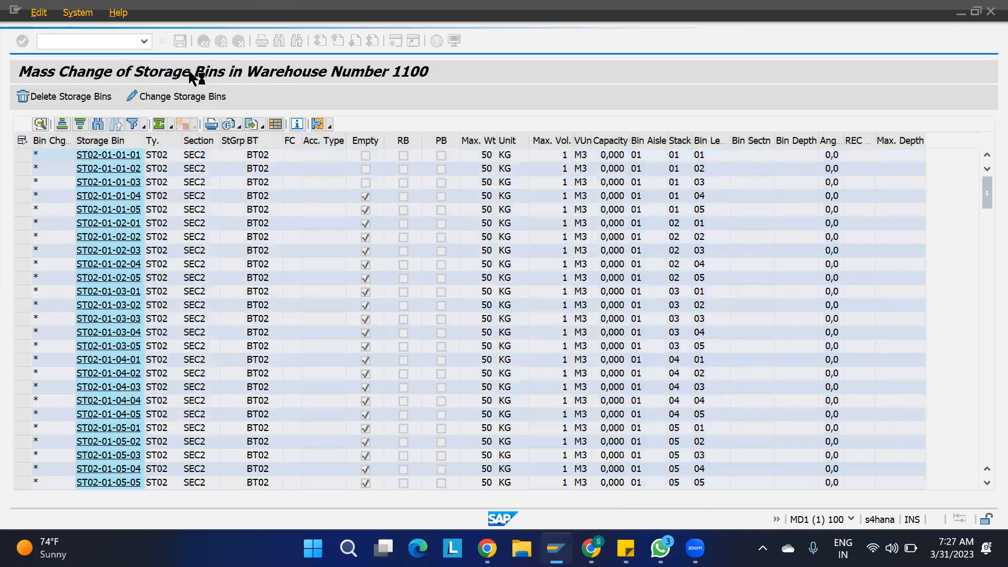
pyautogui.click(180, 41)
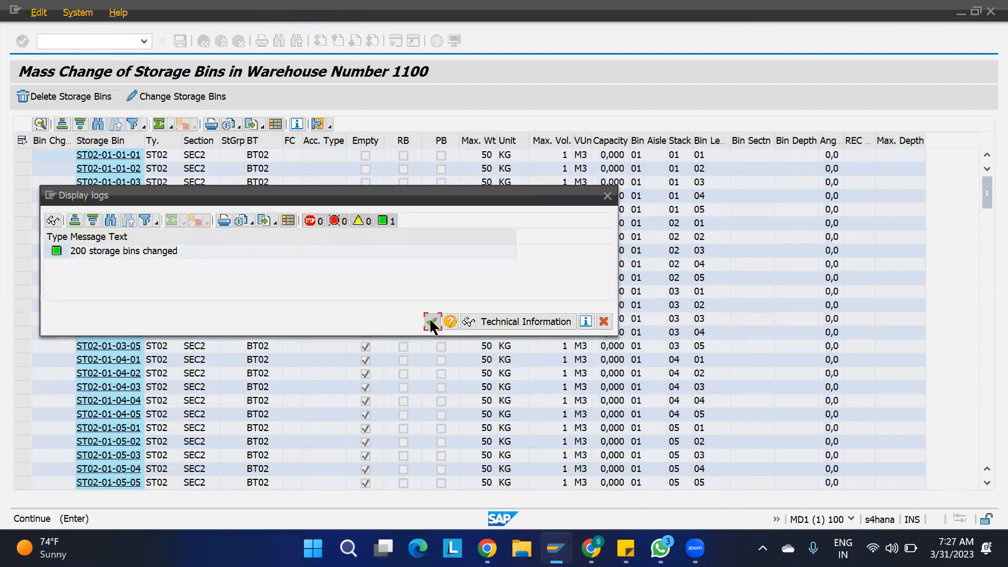
pyautogui.click(432, 322)
pyautogui.press('F3')
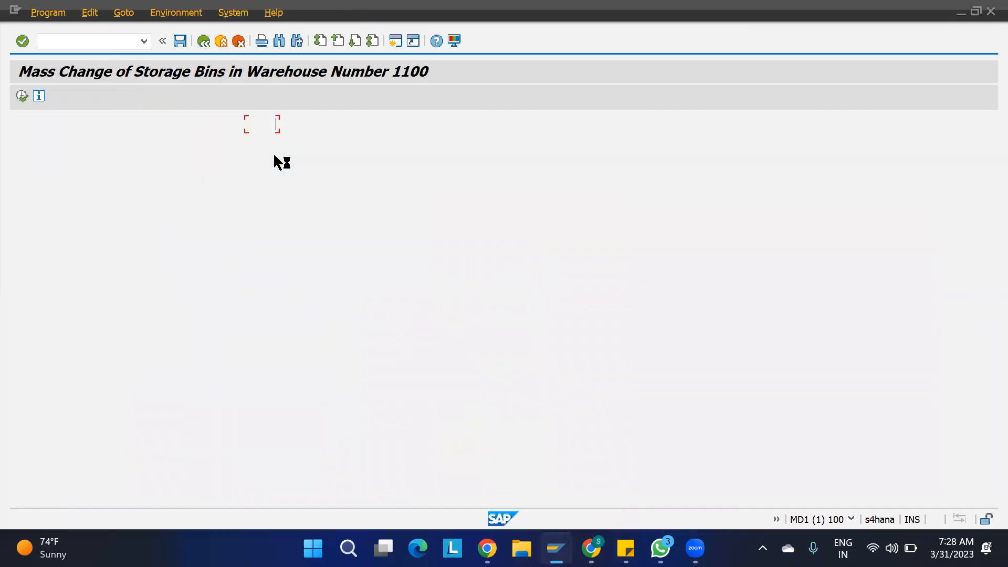
# - Switch the storage type to ST01 and save all 120 bins with storage section SEC1
pyautogui.click(269, 178)
pyautogui.press('BackSpace')
pyautogui.write('1')
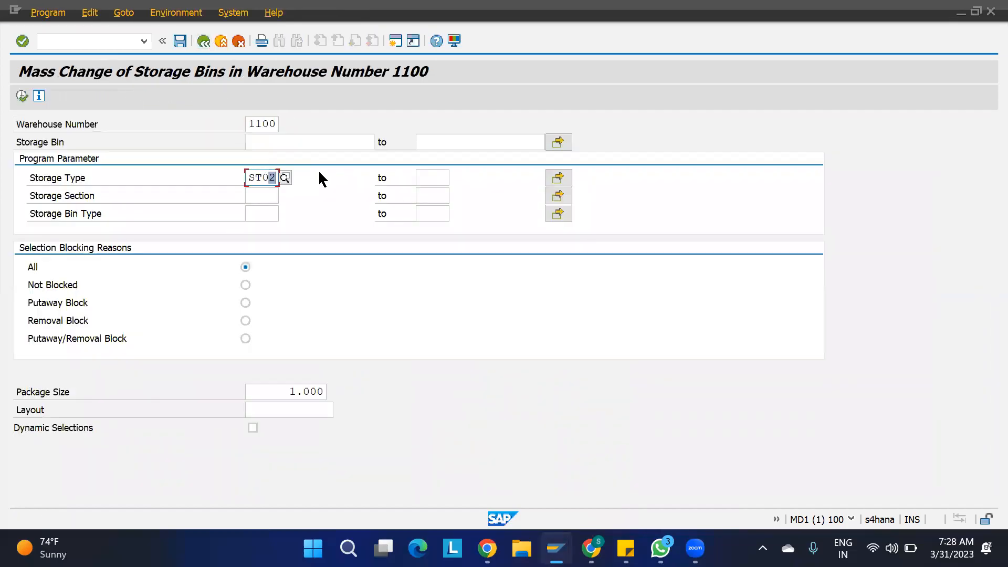
pyautogui.click(22, 95)
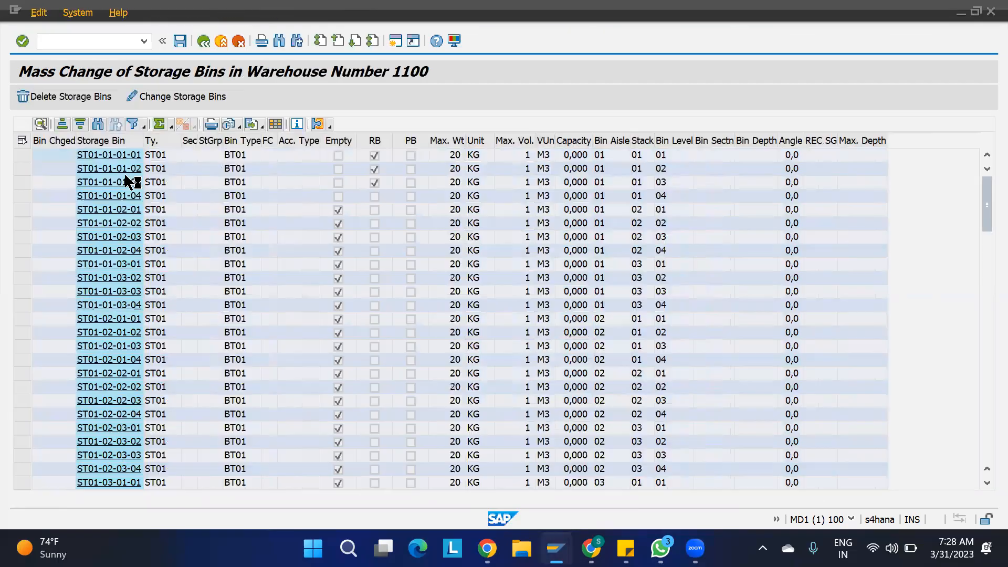
pyautogui.click(21, 141)
pyautogui.click(161, 99)
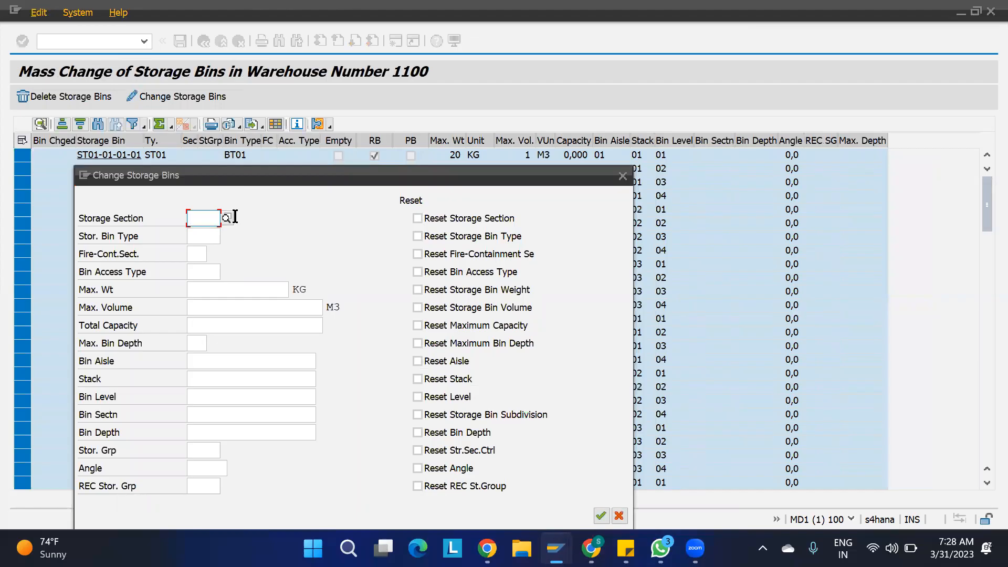
pyautogui.write('SEC')
pyautogui.press('Return')
pyautogui.click(597, 515)
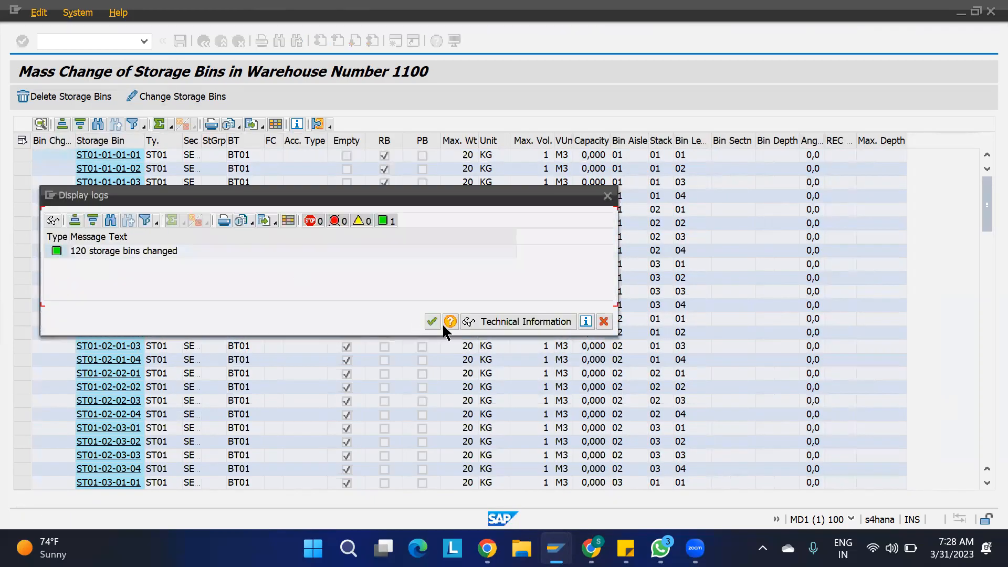
pyautogui.click(432, 320)
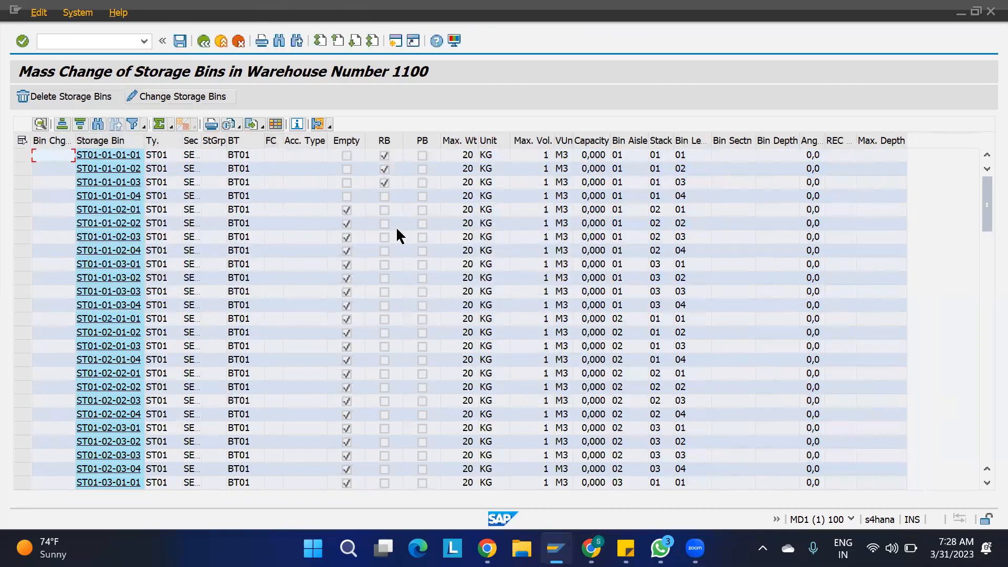
# - Bring the Maintain Inbound Delivery window for 180002871 to the front
pyautogui.moveTo(555, 548)
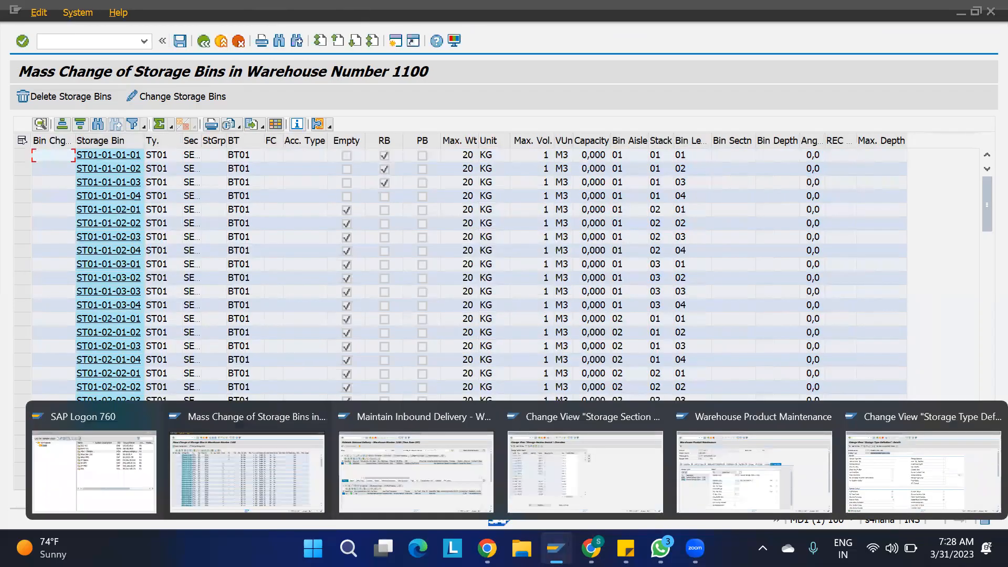
pyautogui.click(436, 454)
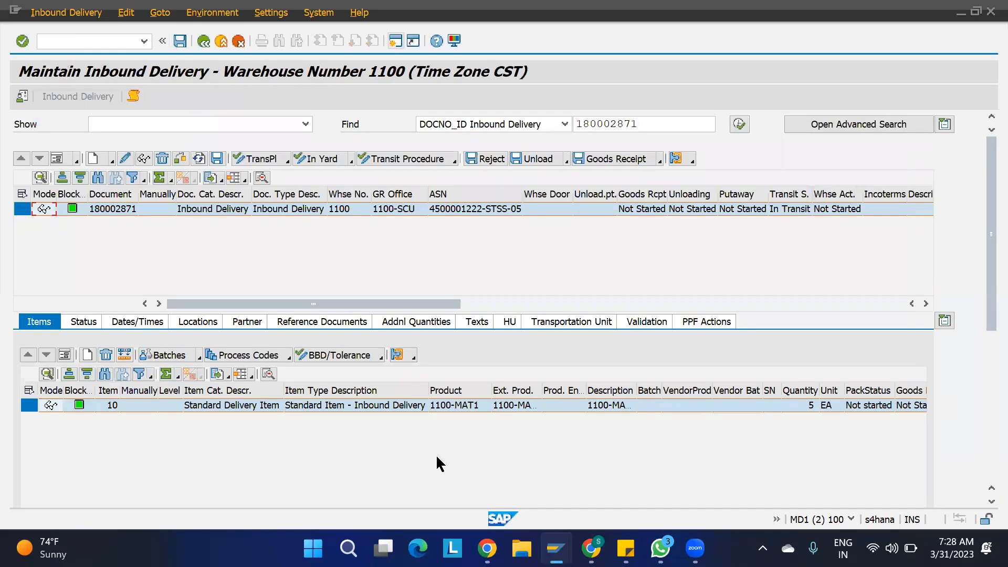